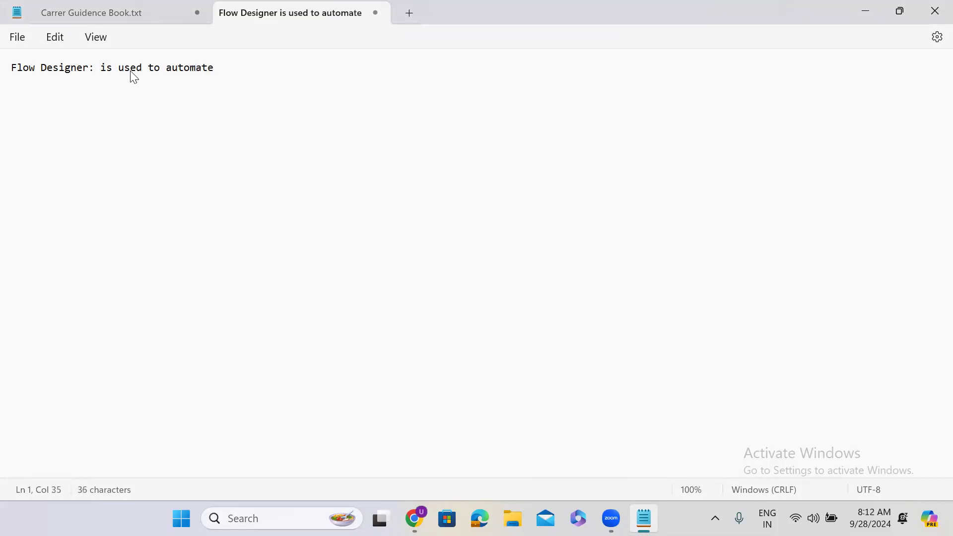
Complete the low code platform sentence, then add 'Business Rule' and 'Scheduled Job' lines.
text(rocess. It is a low co)
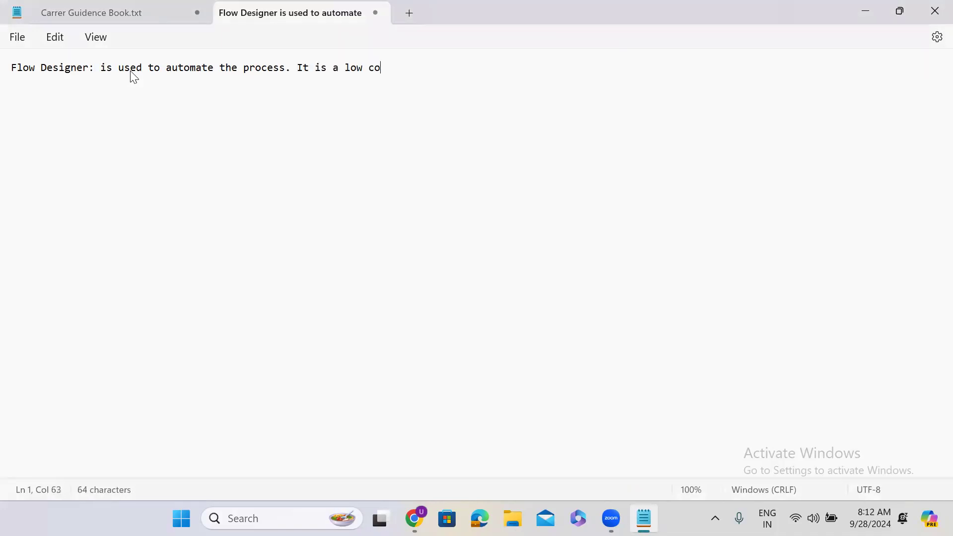
text(de platform.)
key(Return)
key(Return)
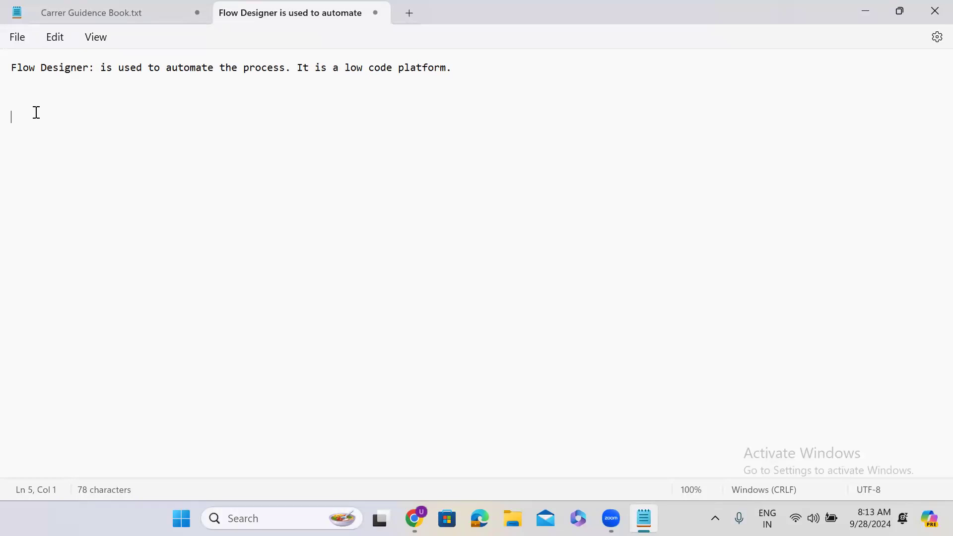
text(usiness)
click(12, 122)
text(B)
click(69, 124)
text(Rule)
key(Return)
text(Scheduled Job)
key(Return)
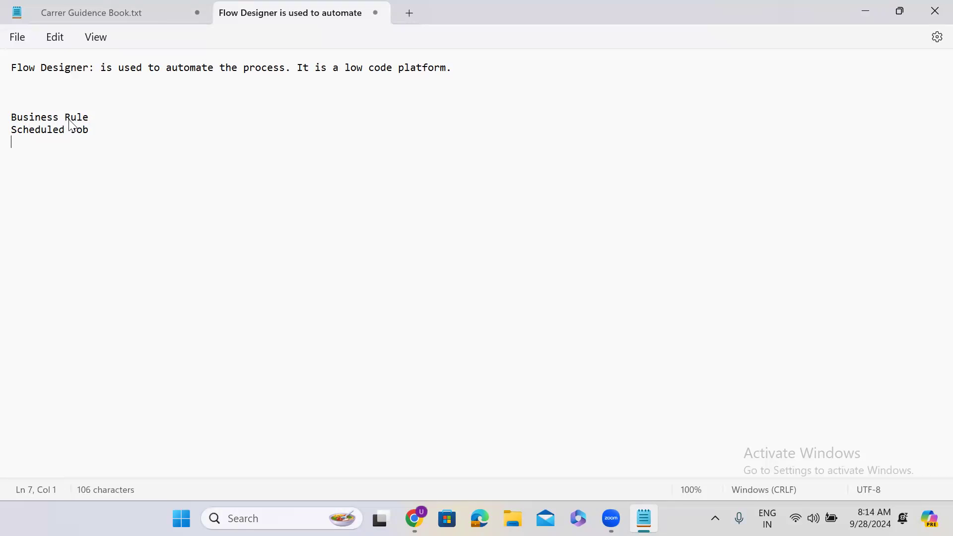
Add Inbound Email Action, Workflow and Integrations as new list lines.
text(Inbound E)
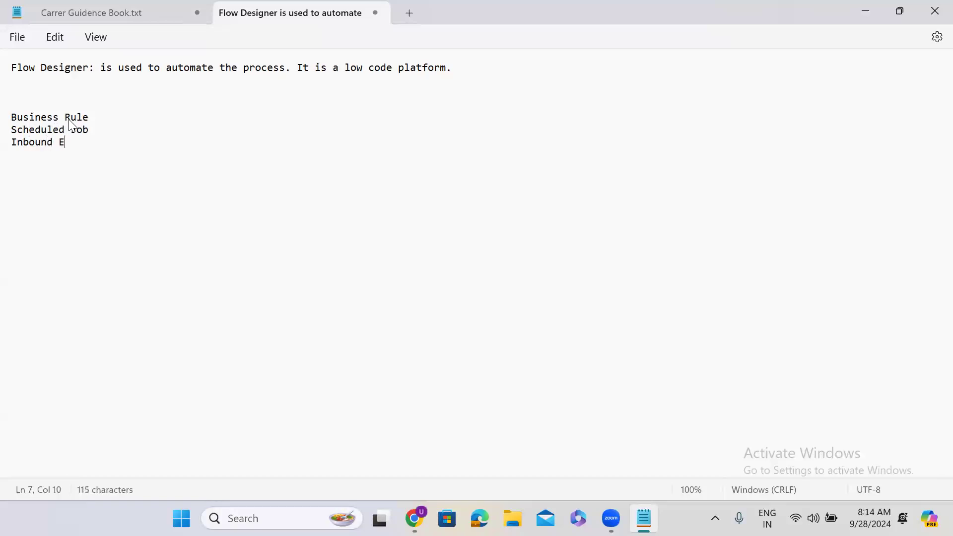
text(mail Action)
key(Return)
key(Return)
text(Workf)
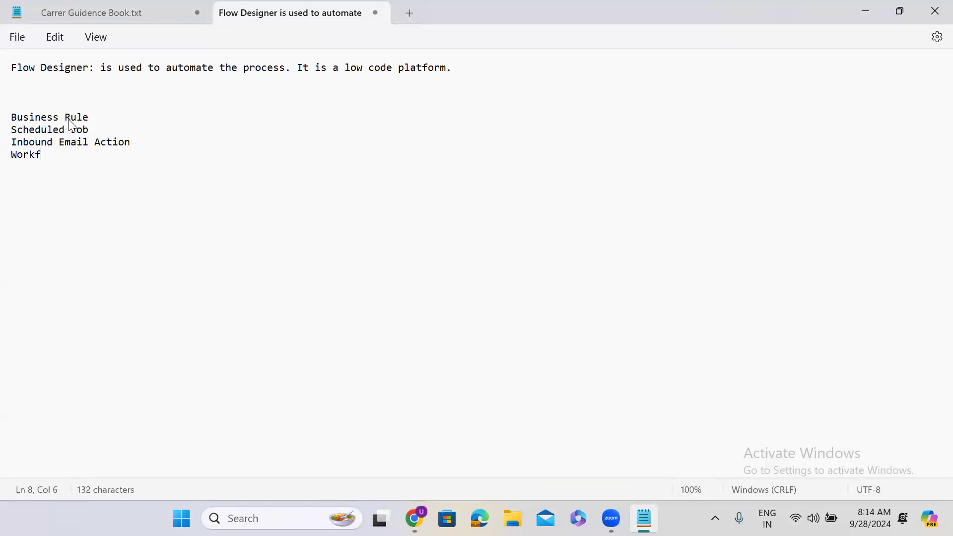
text(low)
key(Return)
text(Integrations)
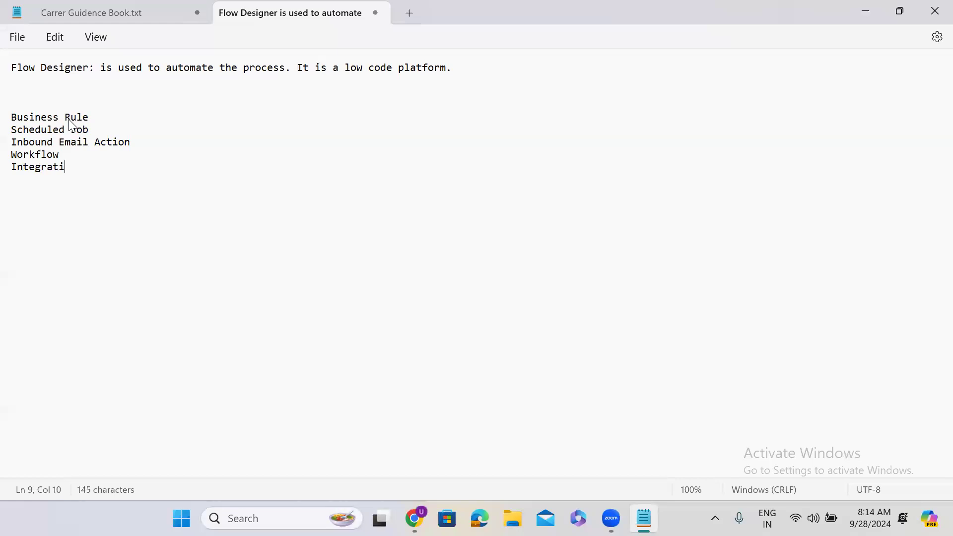
key(Return)
Add 'Transform Maps.' and select the sentence 'It is a low code platform.'.
text(Trand)
key(BackSpace)
text(sform Maps.)
key(Return)
key(Return)
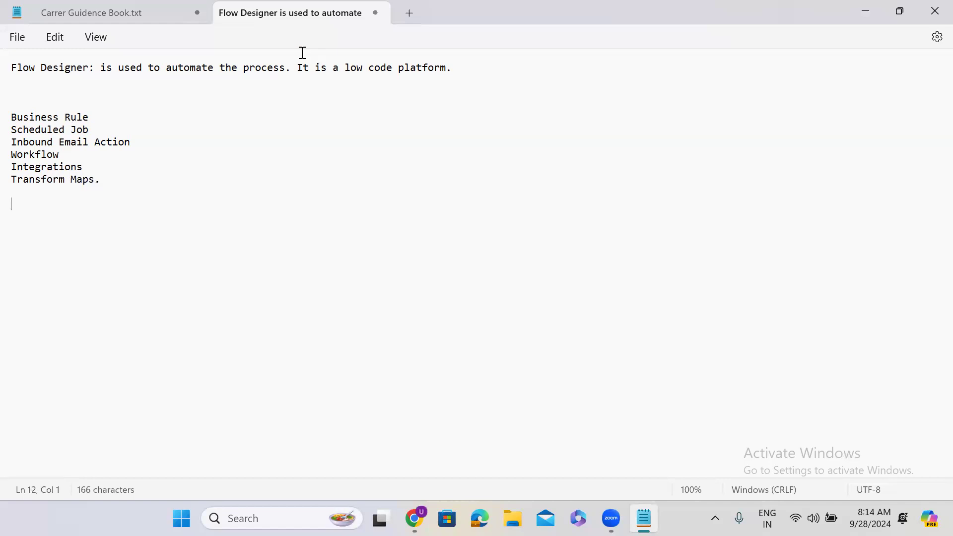
drag(297, 68, 476, 71)
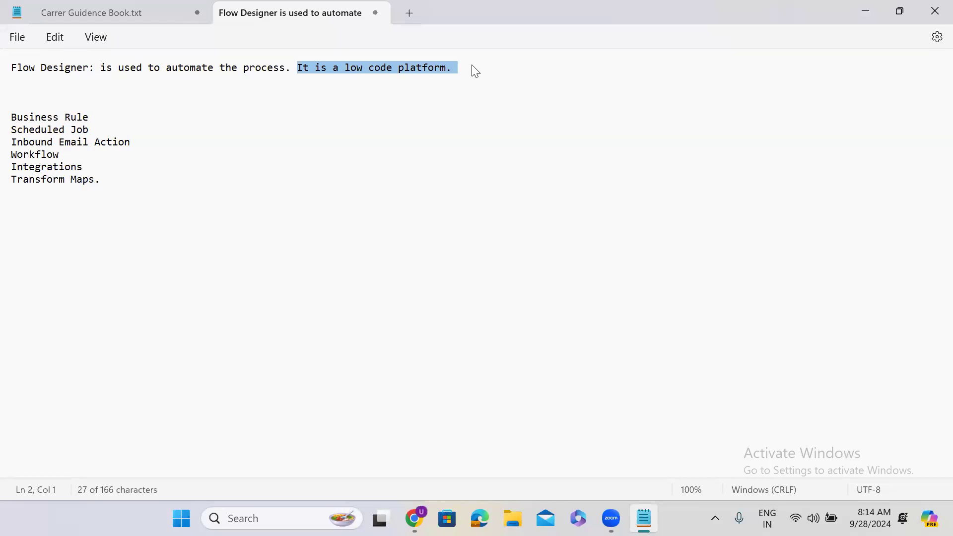
Open the developer instance, close the Zoom tab, and switch the login page to English.
click(856, 11)
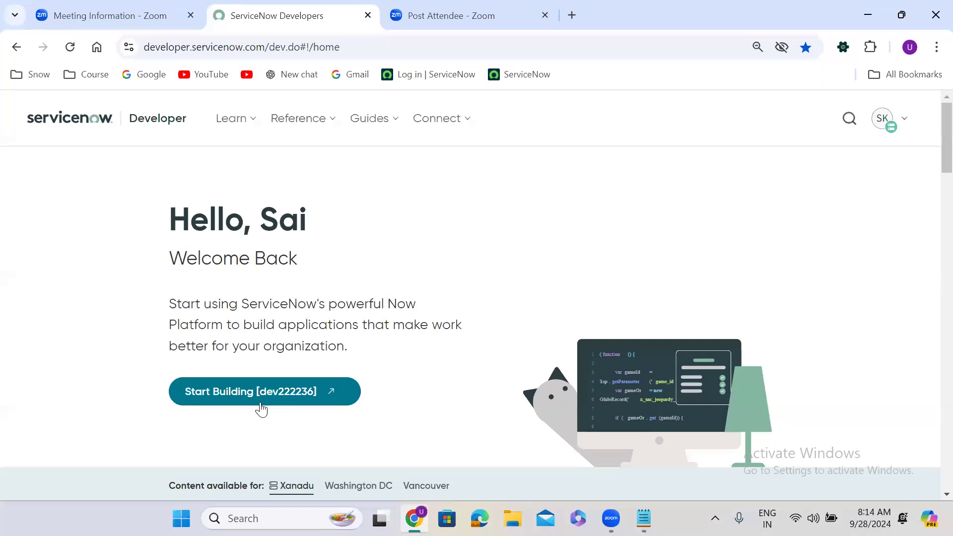
click(243, 393)
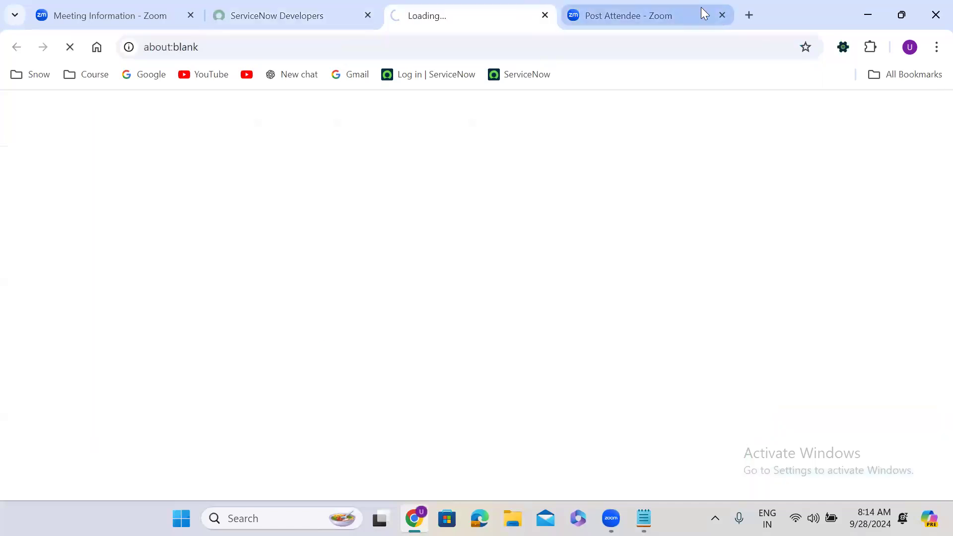
click(723, 15)
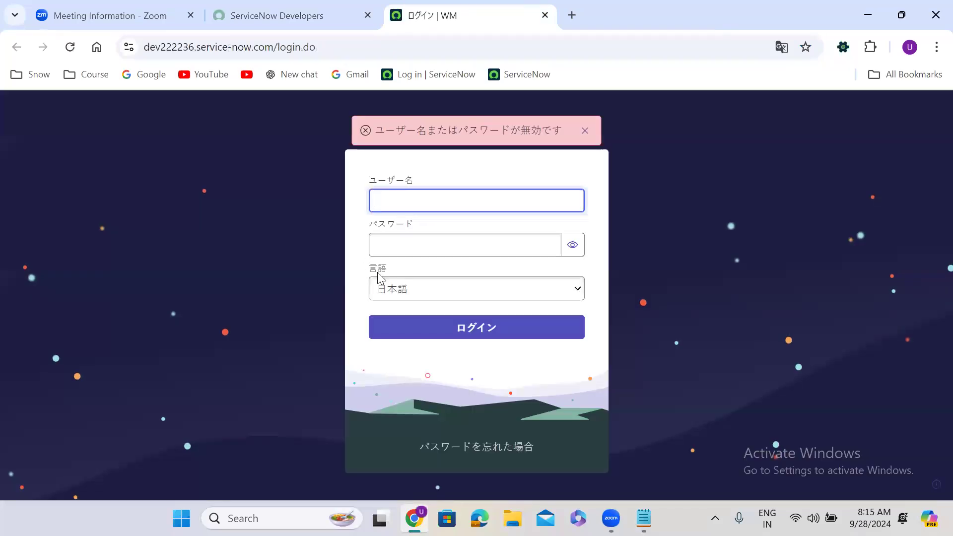
click(430, 293)
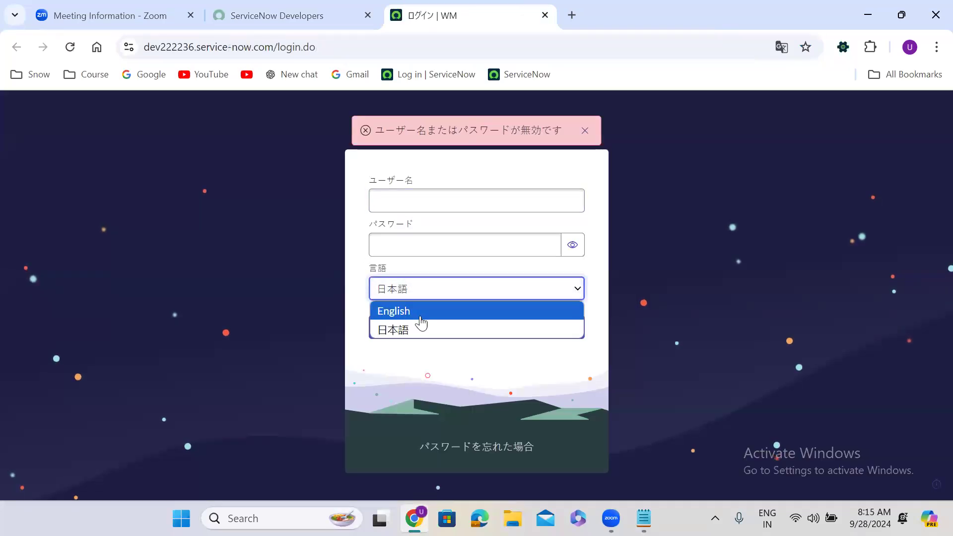
click(420, 315)
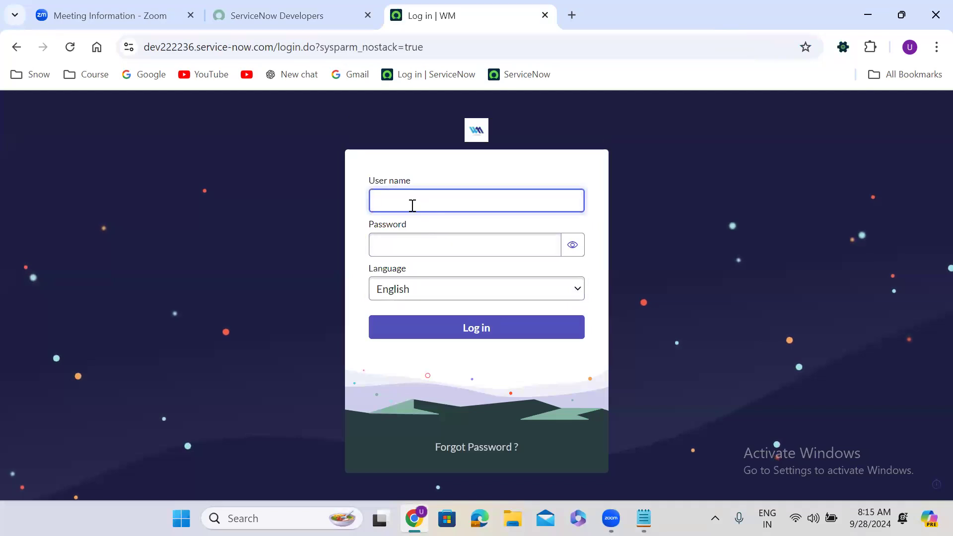
Log in with the admin user name and password.
text(admin)
key(Tab)
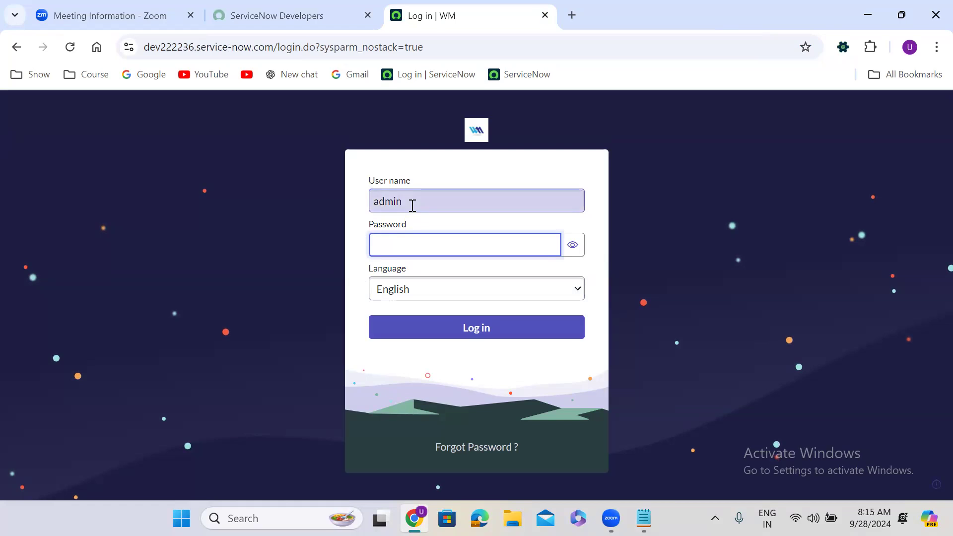
text(••••••••)
click(485, 331)
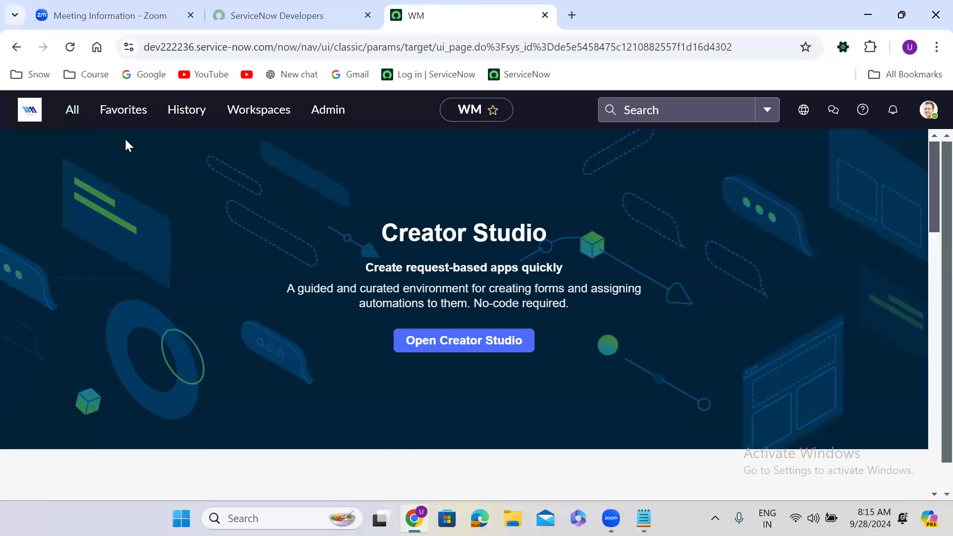
Filter the All menu for 'flow designer' and open Flow Designer.
click(72, 117)
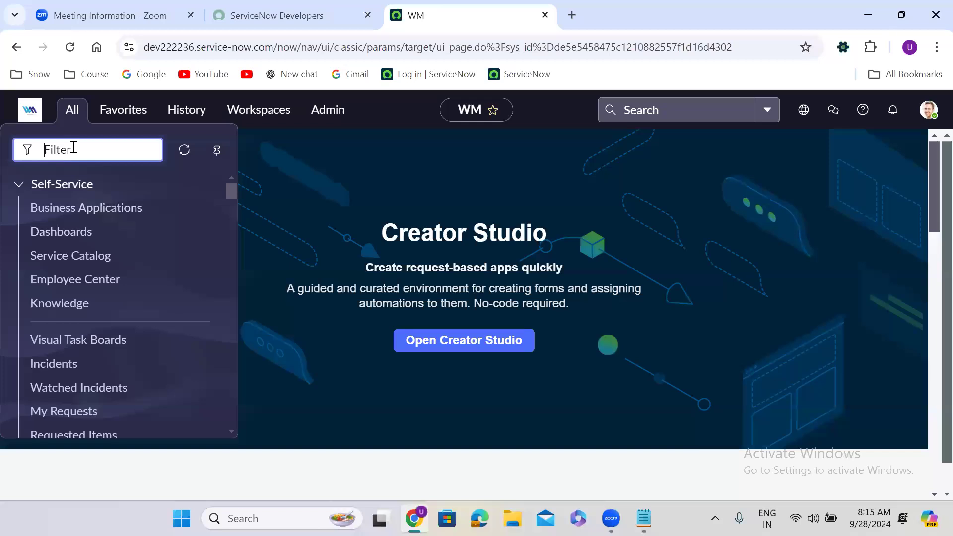
text(flow designer)
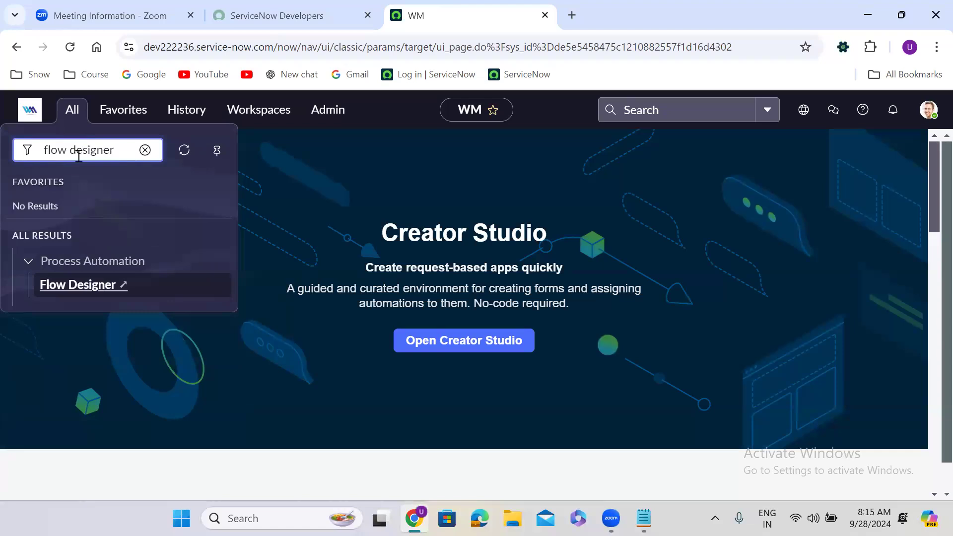
click(77, 293)
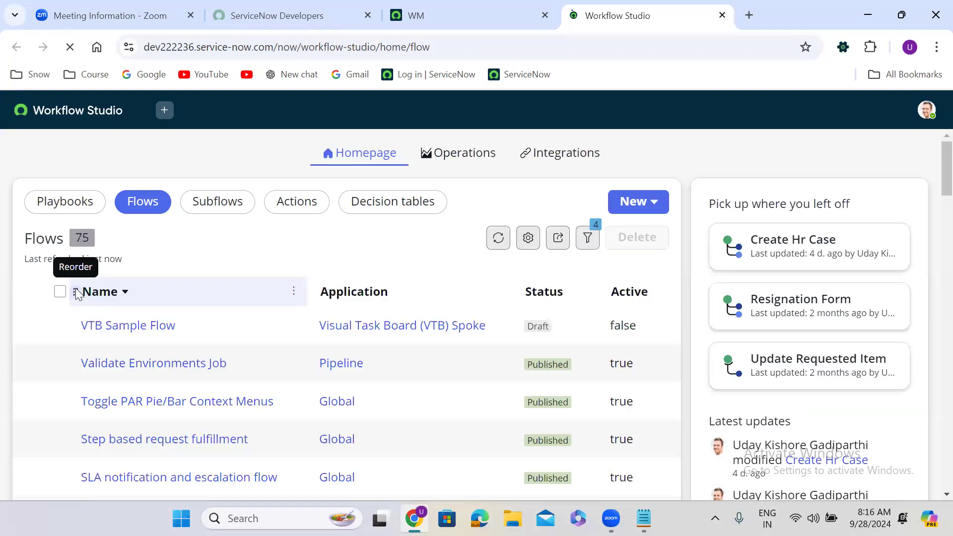
Create and build a new flow named 'Create INC'.
click(651, 207)
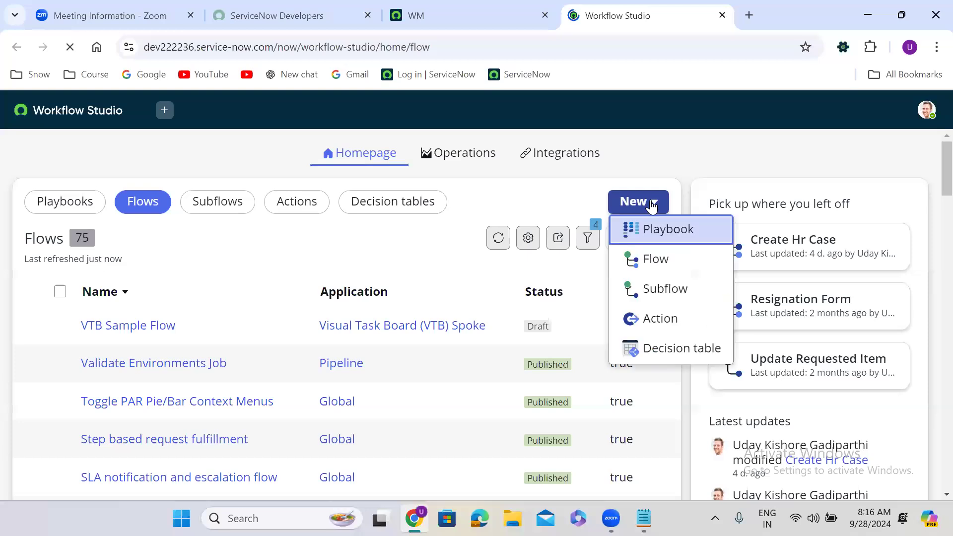
click(665, 259)
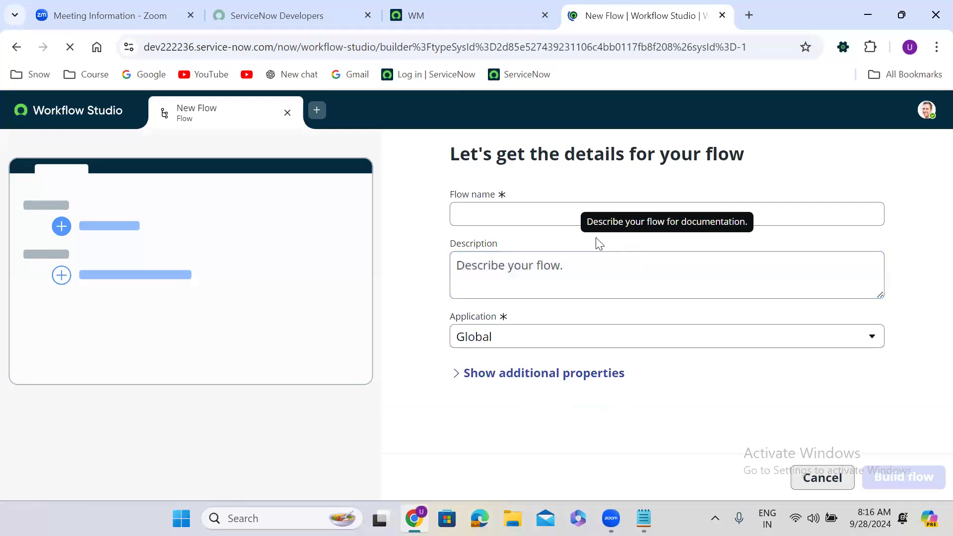
click(511, 208)
text(Create)
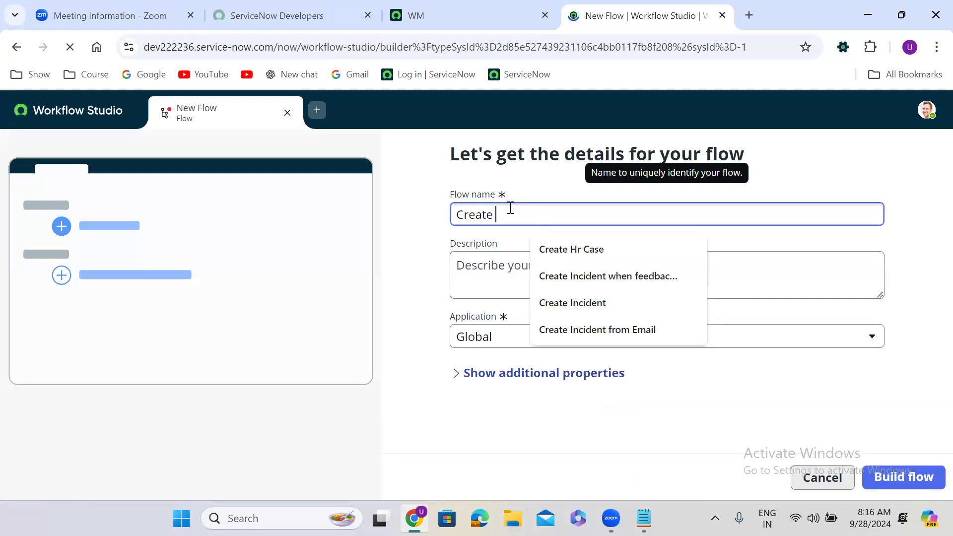
text( INC)
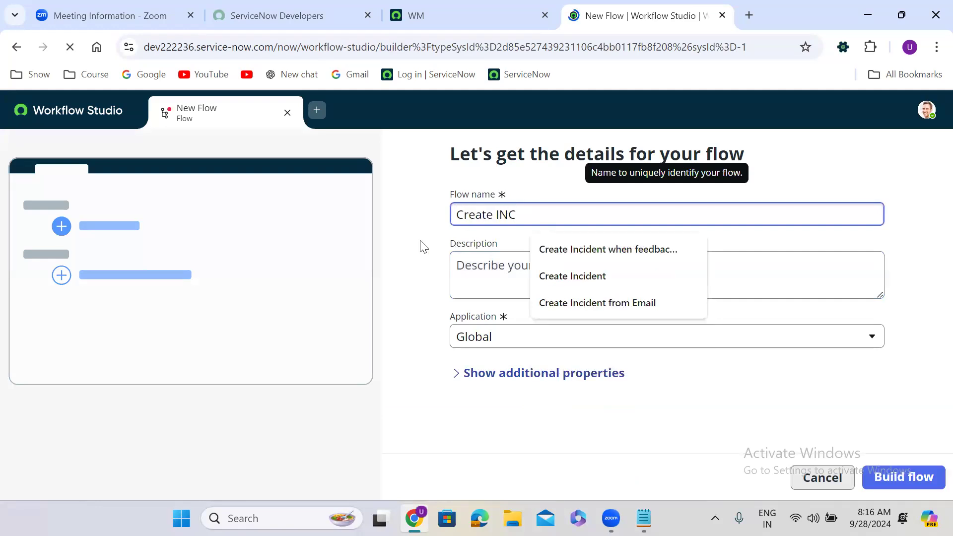
click(398, 257)
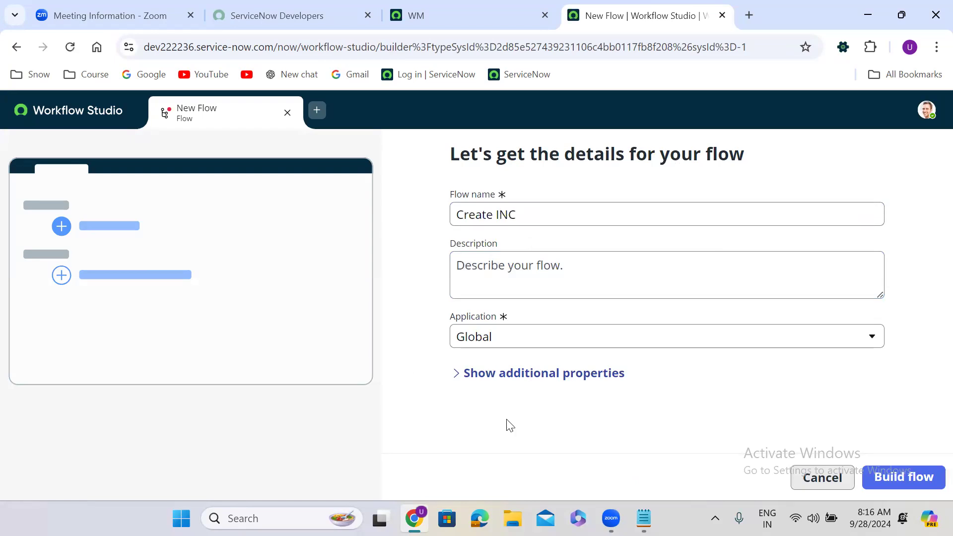
click(905, 480)
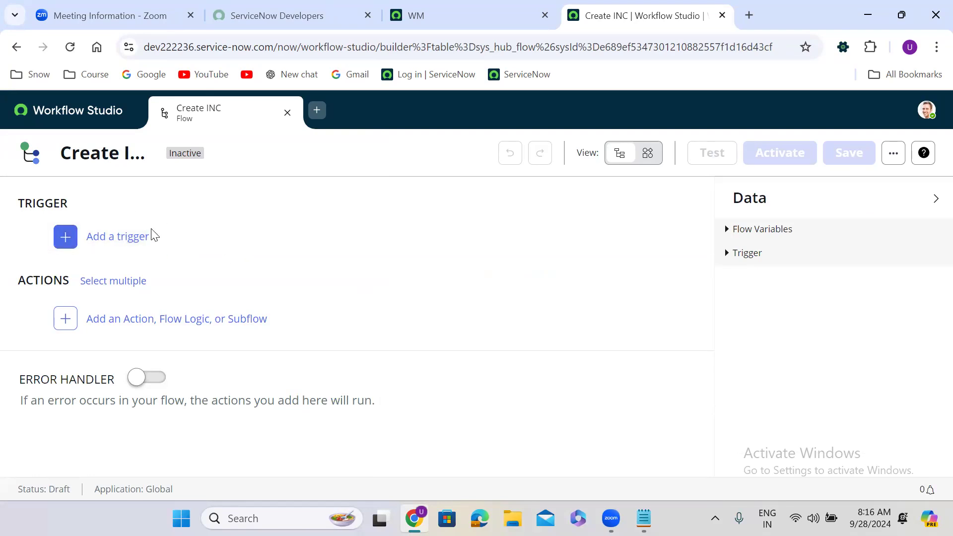
Begin adding a trigger, then bring the Notepad notes back to front.
click(189, 234)
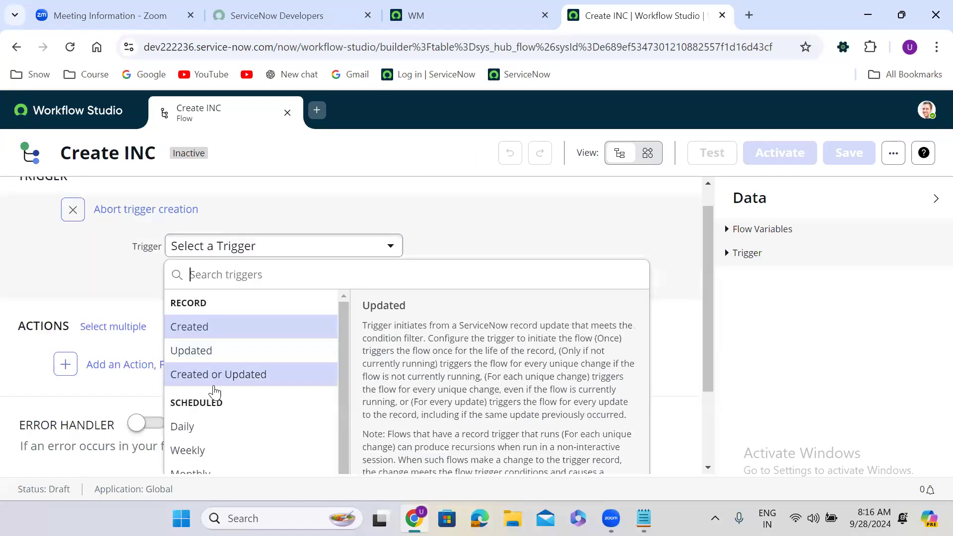
scroll(351, 381, down, 2)
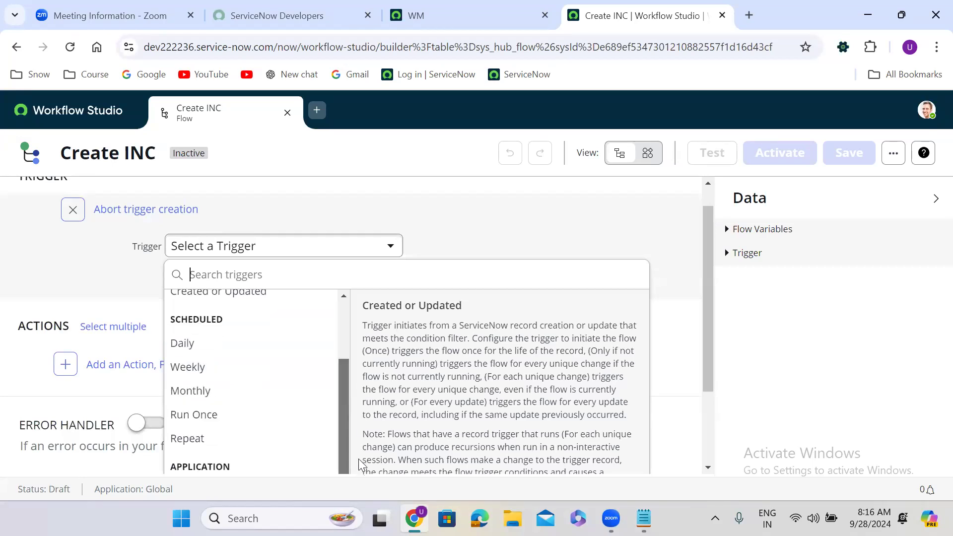
click(644, 518)
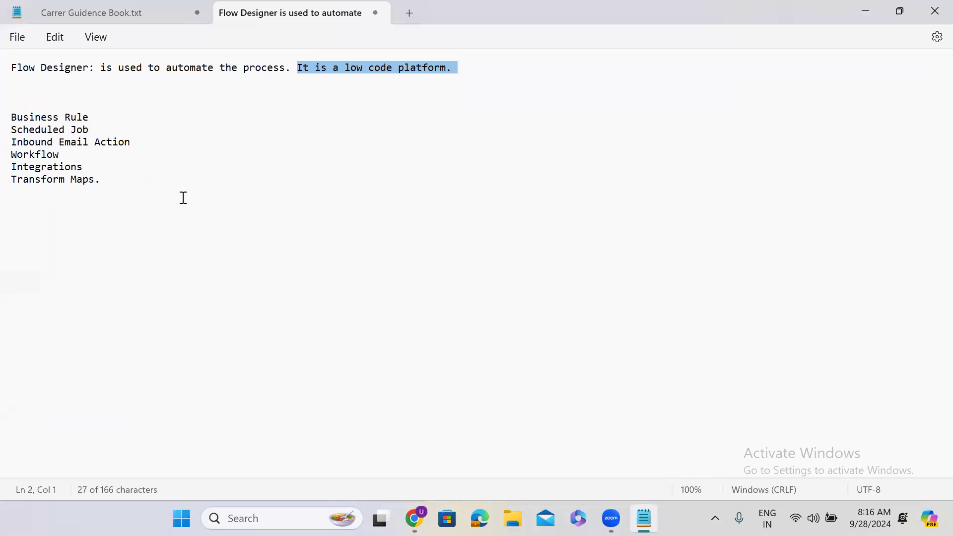
Append a 'Trigger :' section listing Record, Scheduled and Application, then minimize Notepad.
click(25, 251)
key(Return)
text(Trigger )
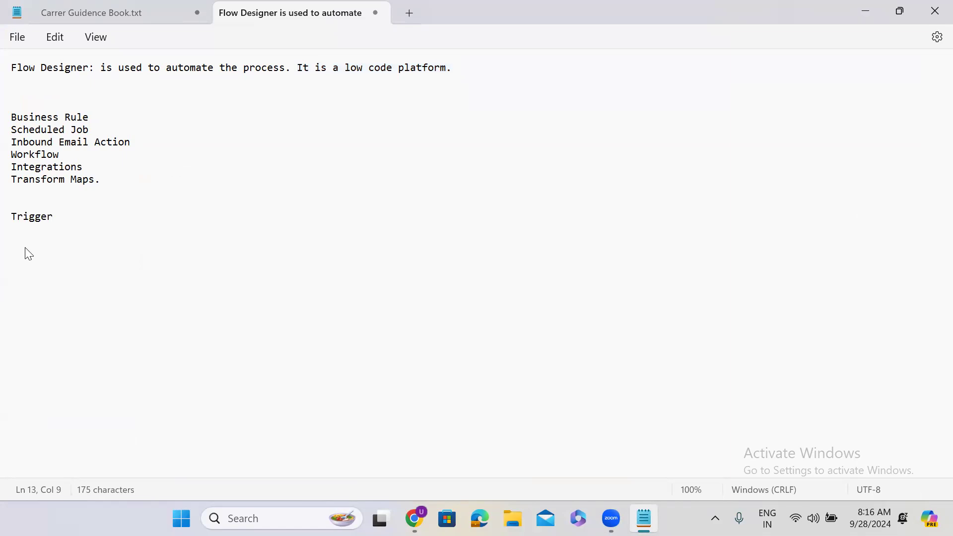
text(:)
key(Return)
key(Return)
text(Record)
key(Return)
key(Return)
text(Scheduled)
key(Return)
key(Return)
text(Applica)
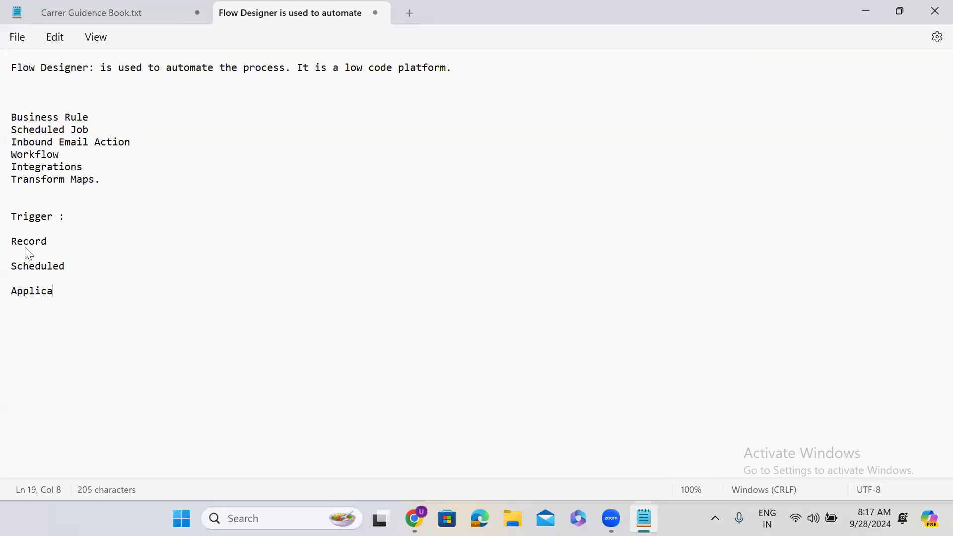
text(tion)
key(Return)
key(Return)
click(866, 12)
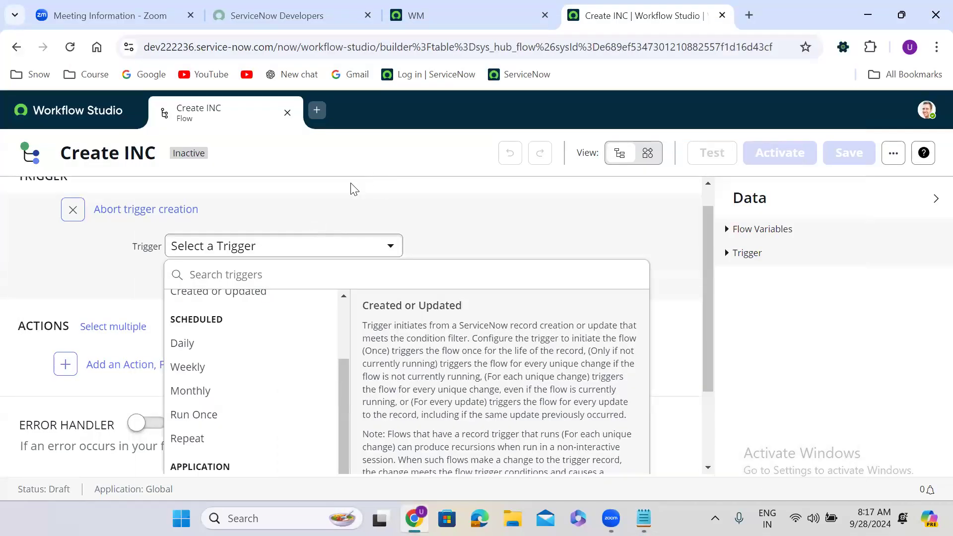
Set the trigger to Record Created on the HR Case [u_hr_case] table.
click(353, 189)
click(256, 252)
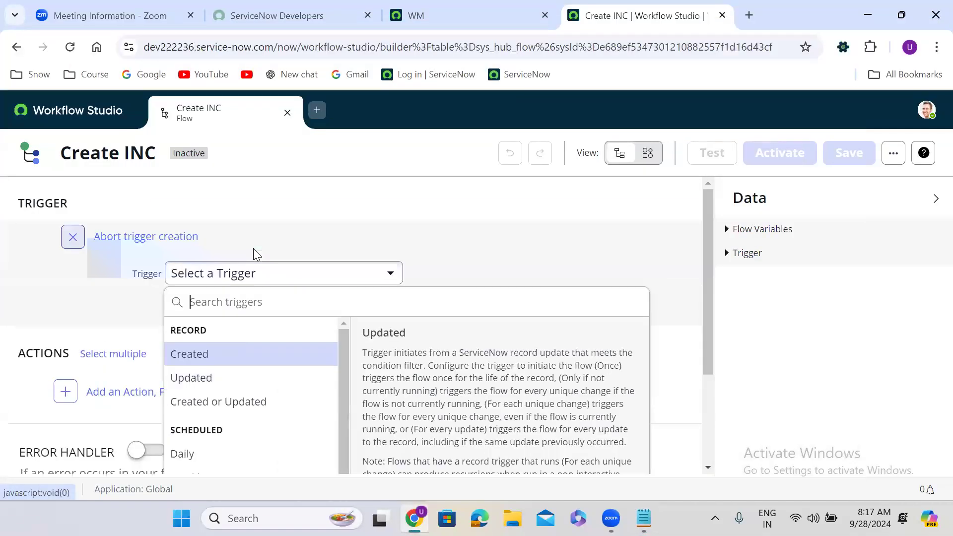
click(204, 359)
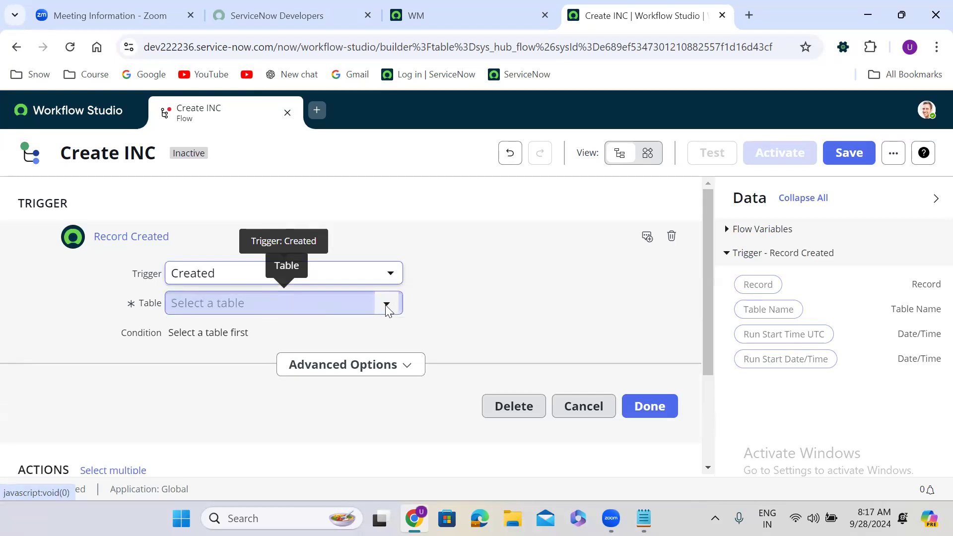
click(300, 313)
text(hr case)
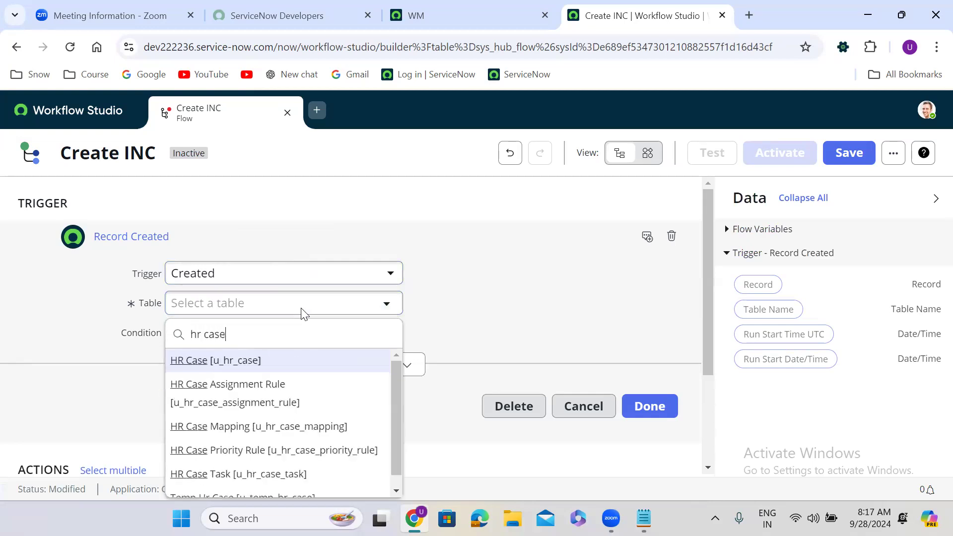
click(292, 364)
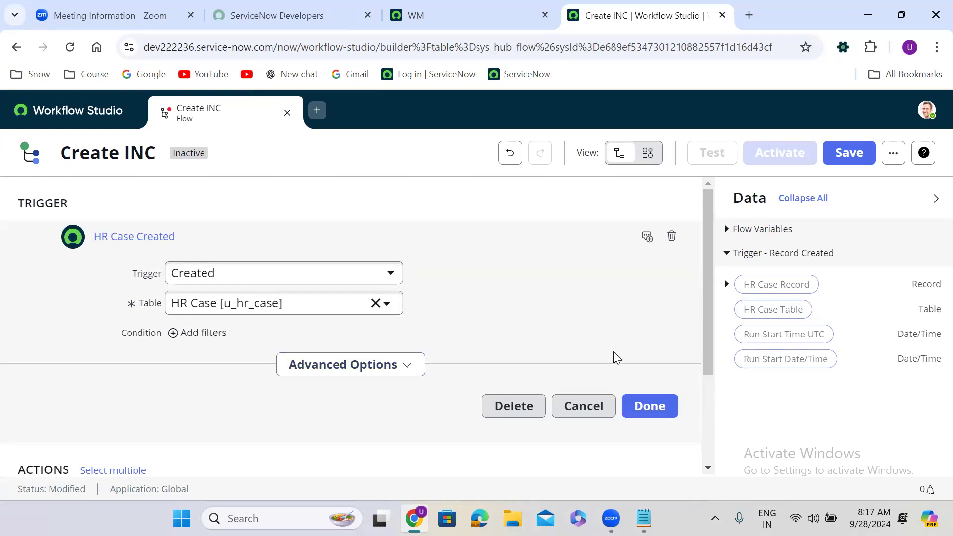
Remove the empty filter, expand Advanced Options, and keep interactive and non-interactive sessions.
drag(706, 272, 711, 308)
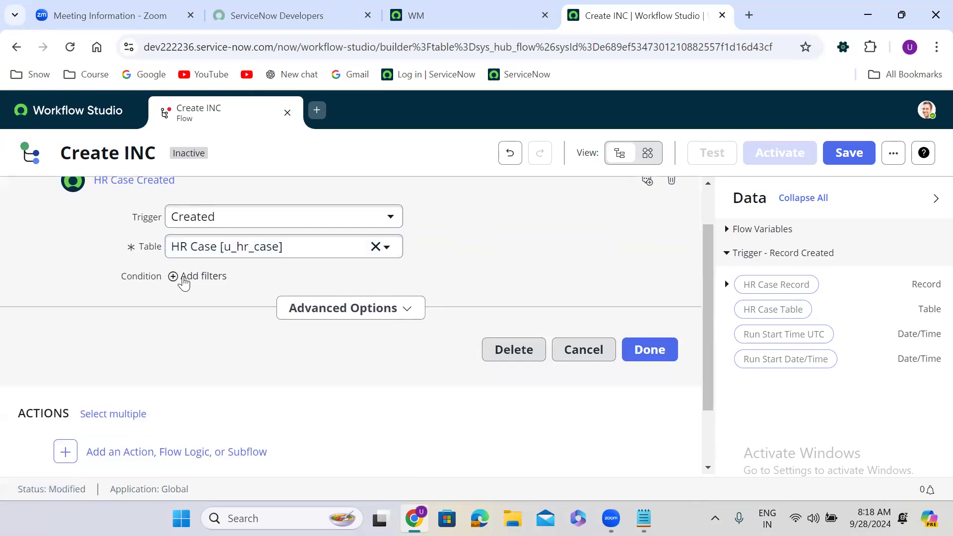
click(175, 277)
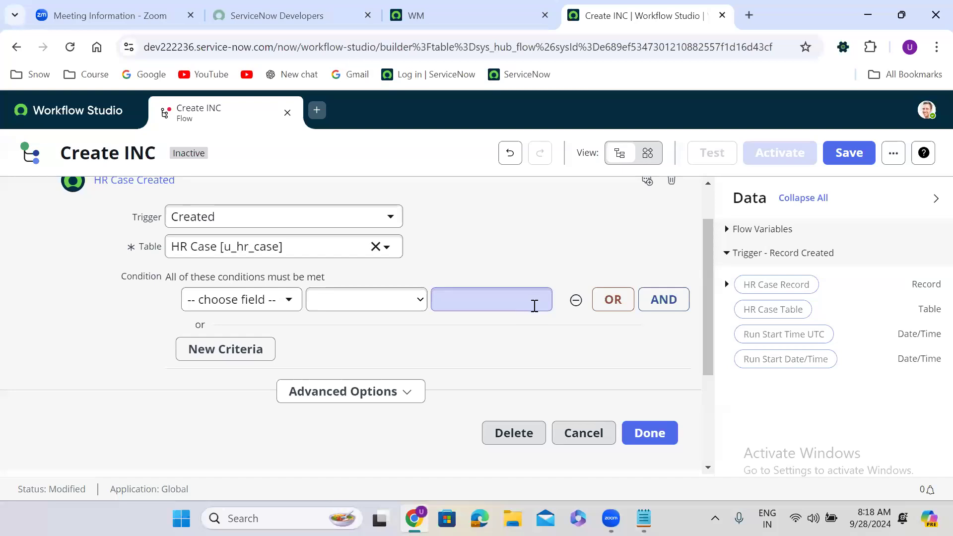
click(576, 300)
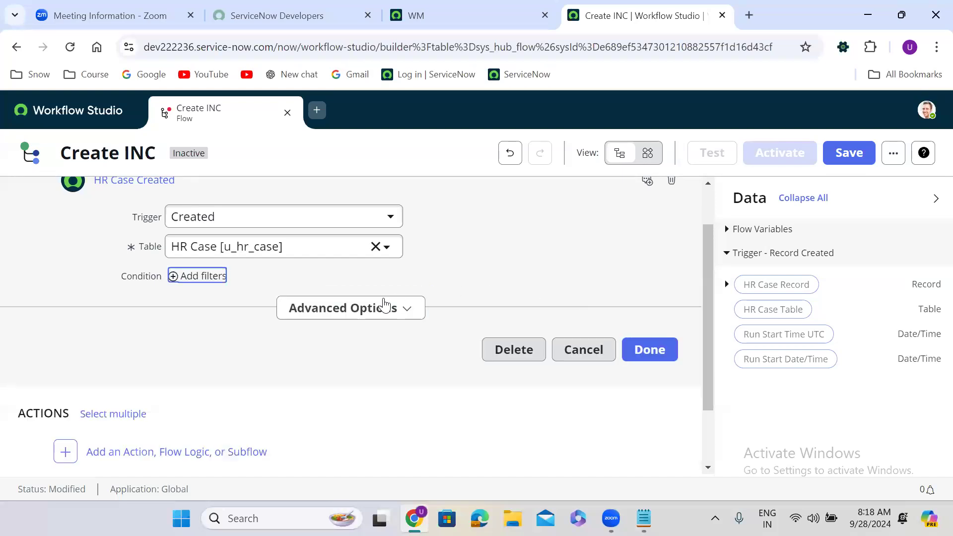
click(370, 313)
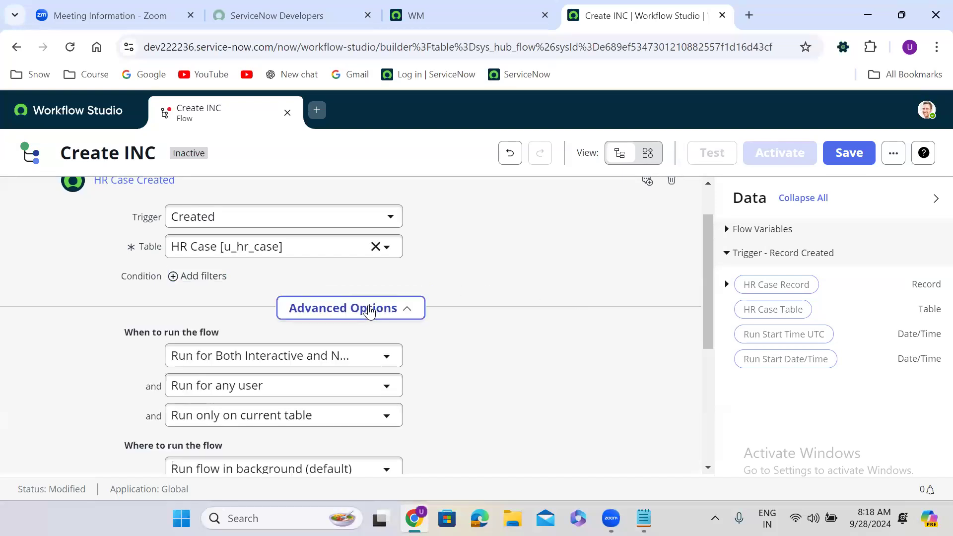
drag(707, 262, 679, 295)
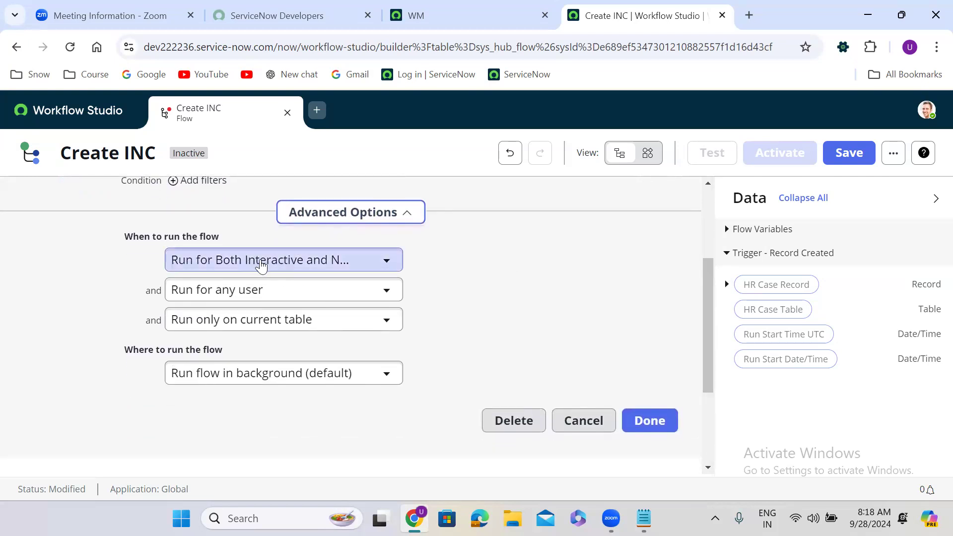
click(299, 263)
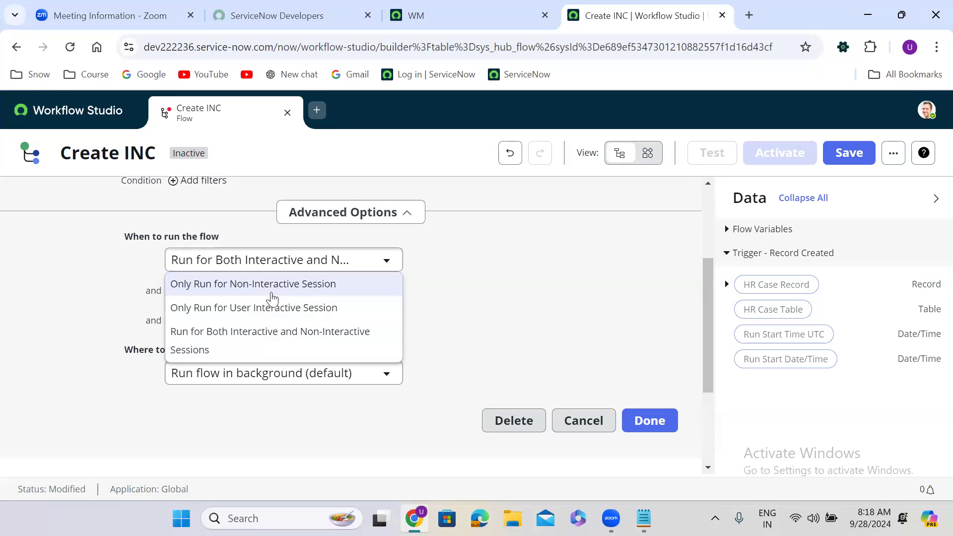
click(273, 350)
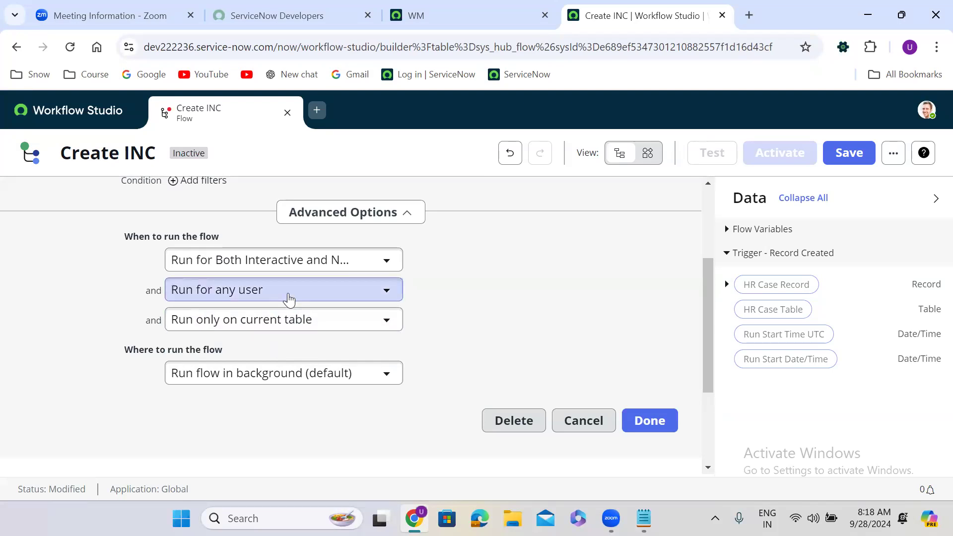
Try the specific-user options, then leave the trigger running for any user.
click(289, 297)
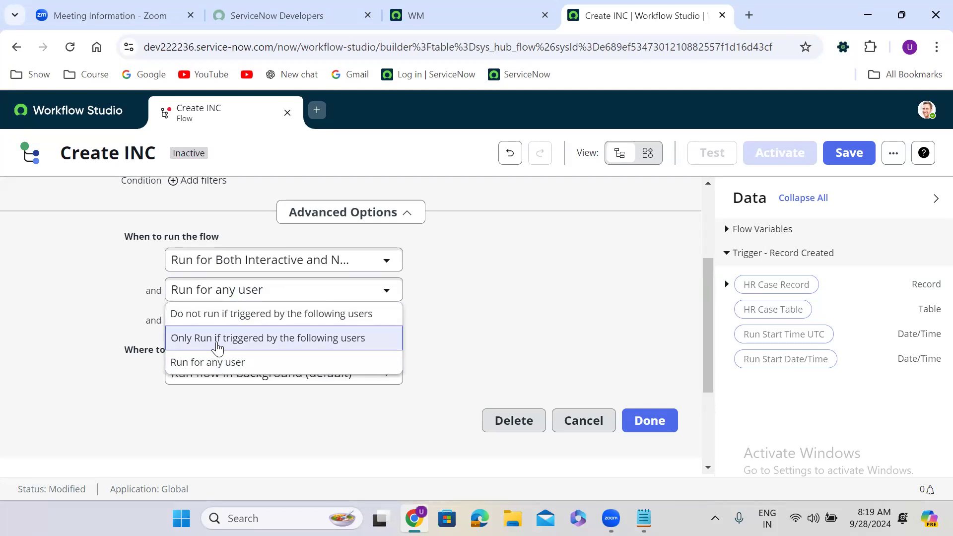
click(217, 346)
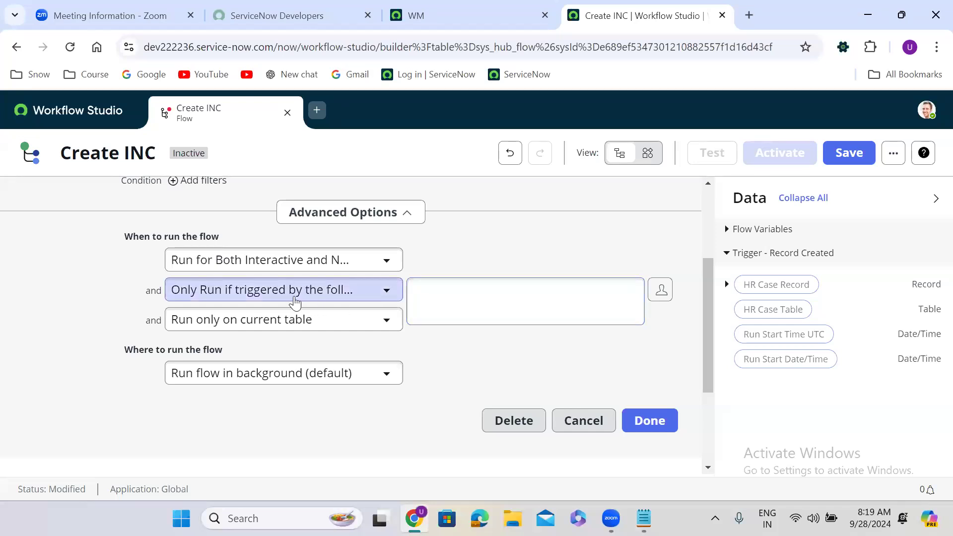
click(292, 297)
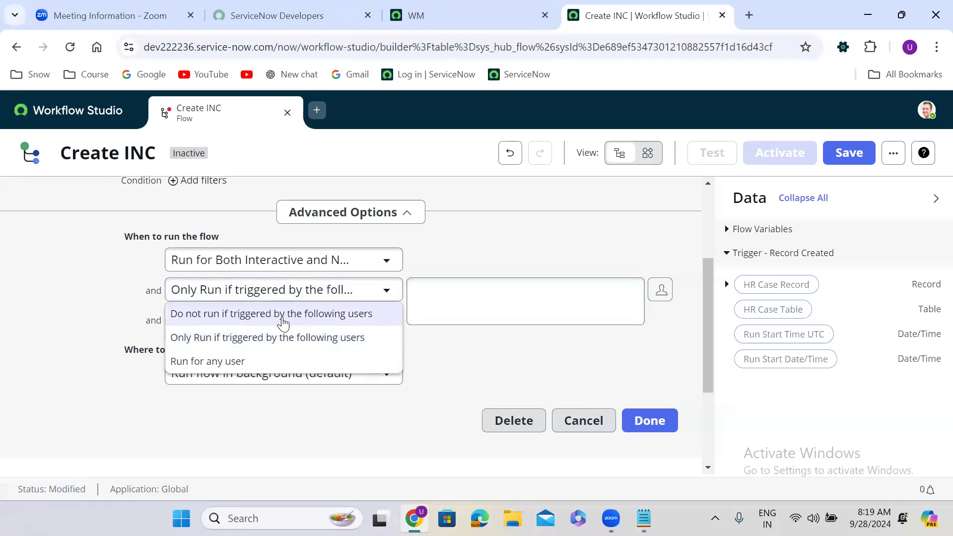
click(283, 313)
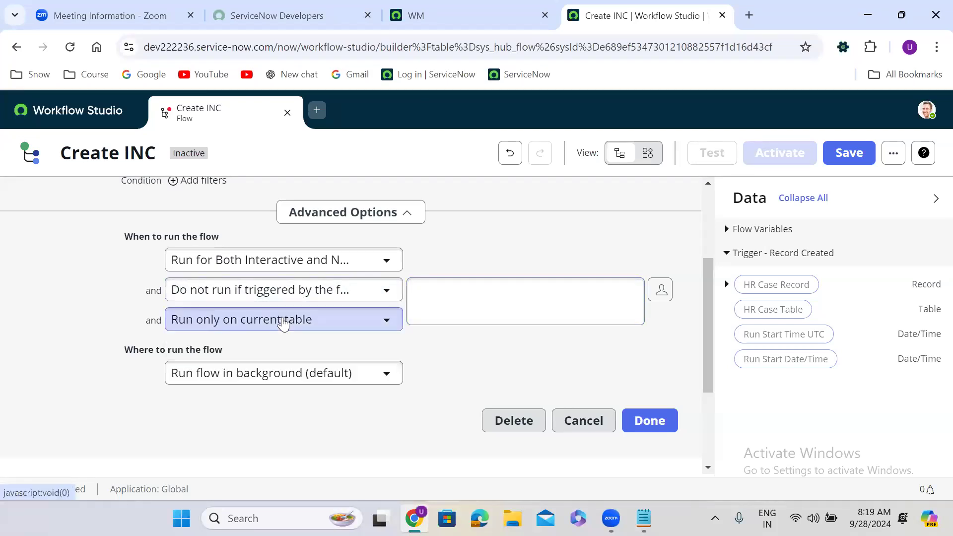
click(322, 294)
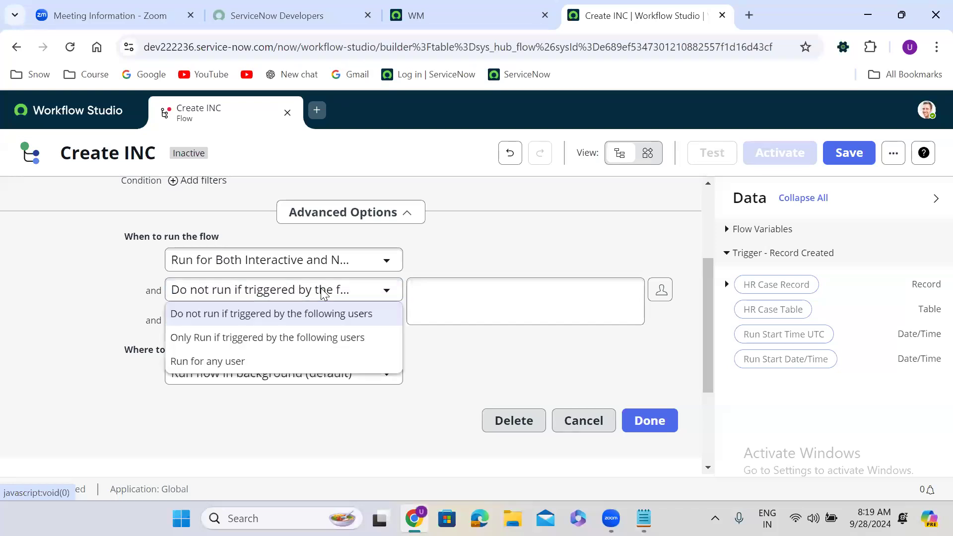
click(246, 362)
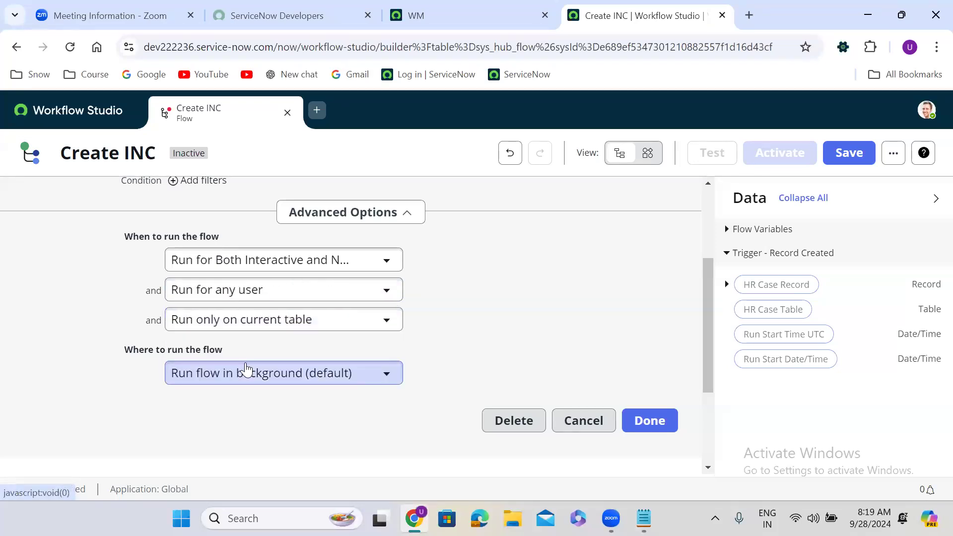
Keep the trigger running only on the current table and in the background.
click(241, 323)
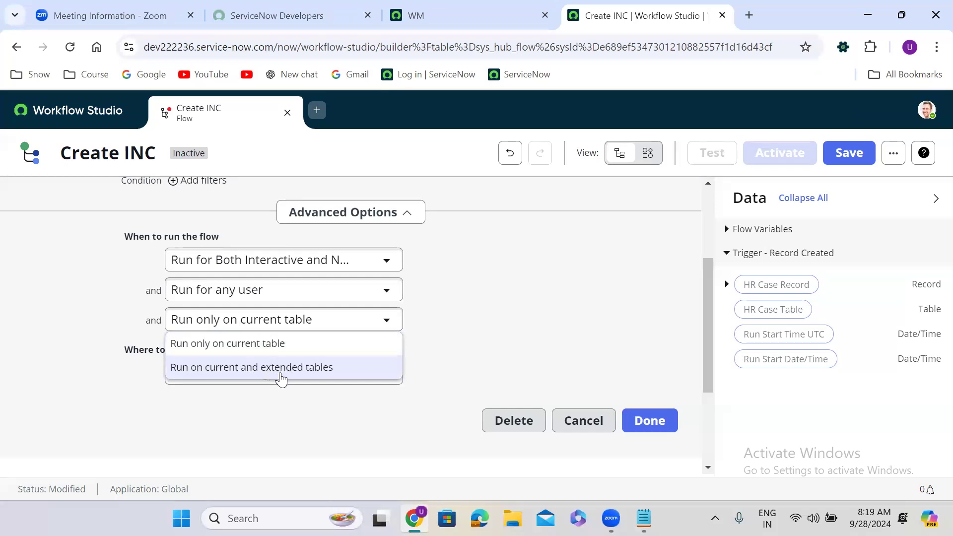
click(252, 349)
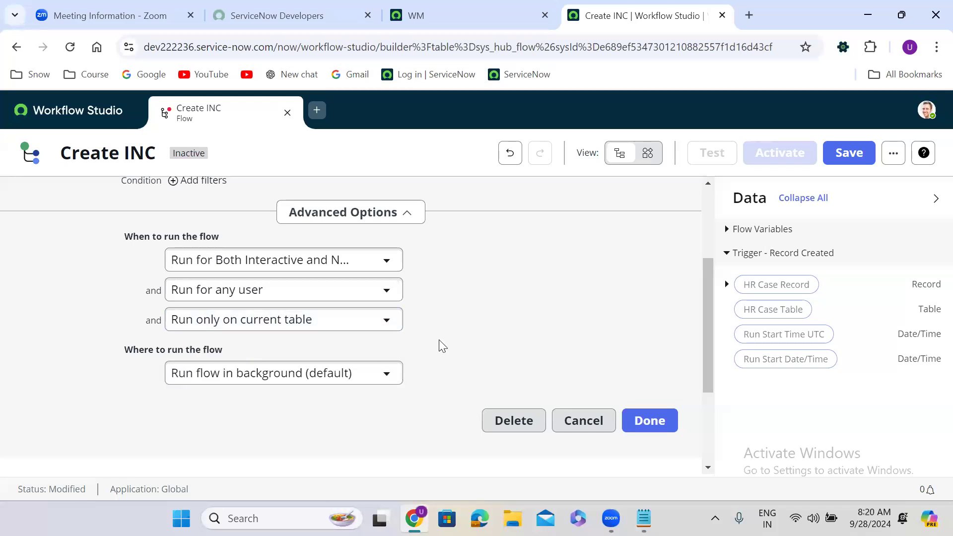
scroll(442, 345, down, 3)
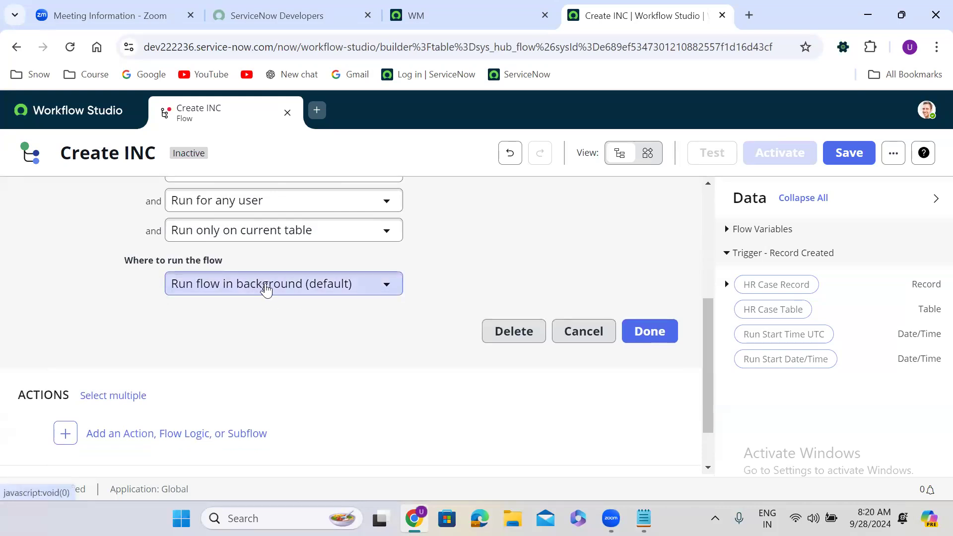
click(249, 286)
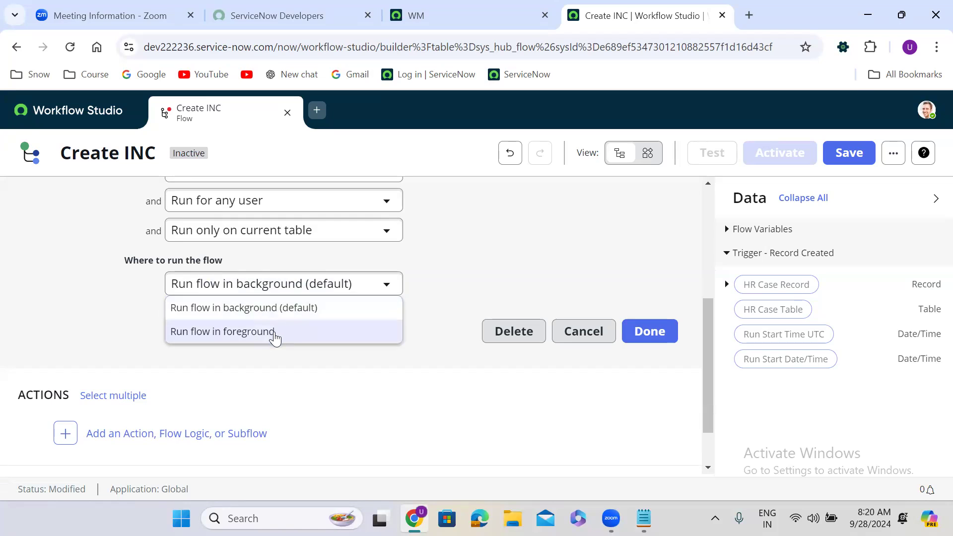
click(273, 310)
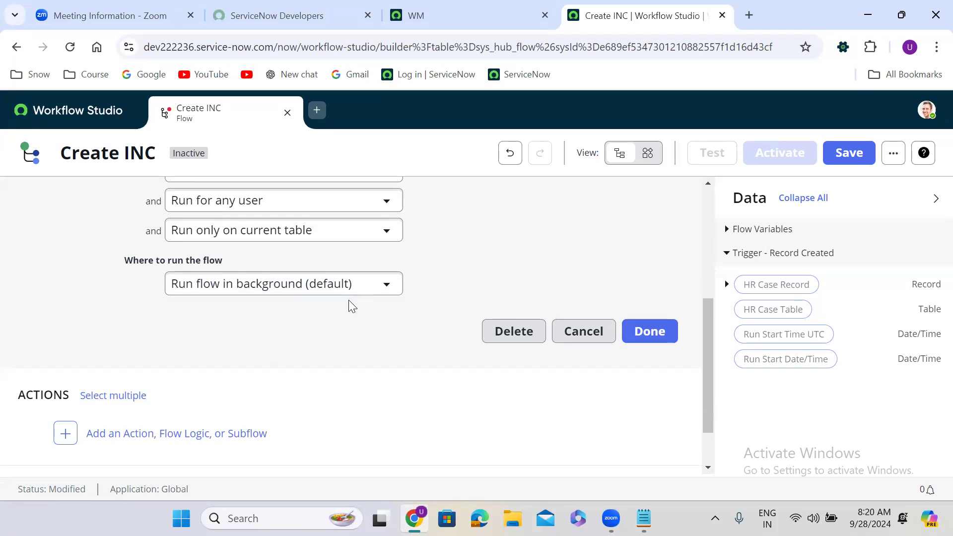
Close the trigger, recheck it keeps Run only on current table, and close it again.
click(651, 331)
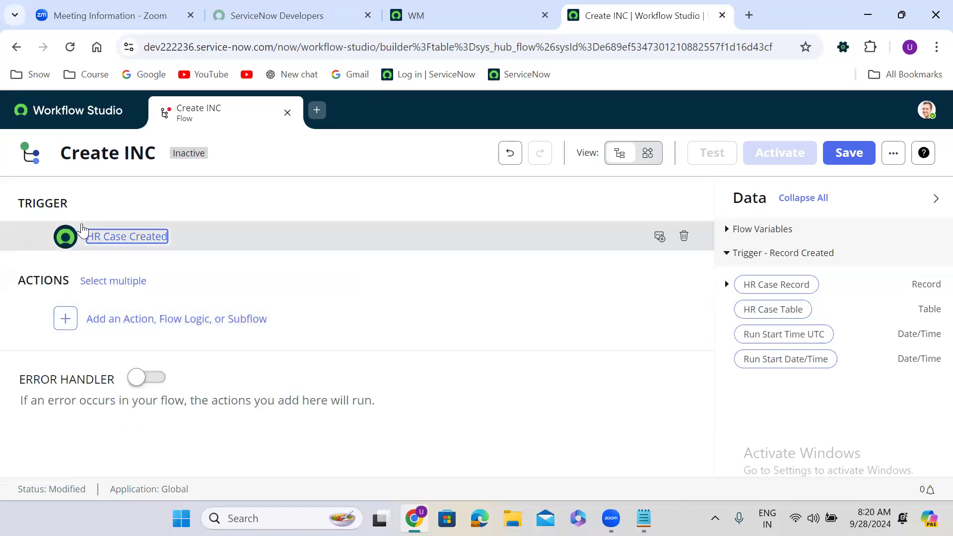
click(199, 237)
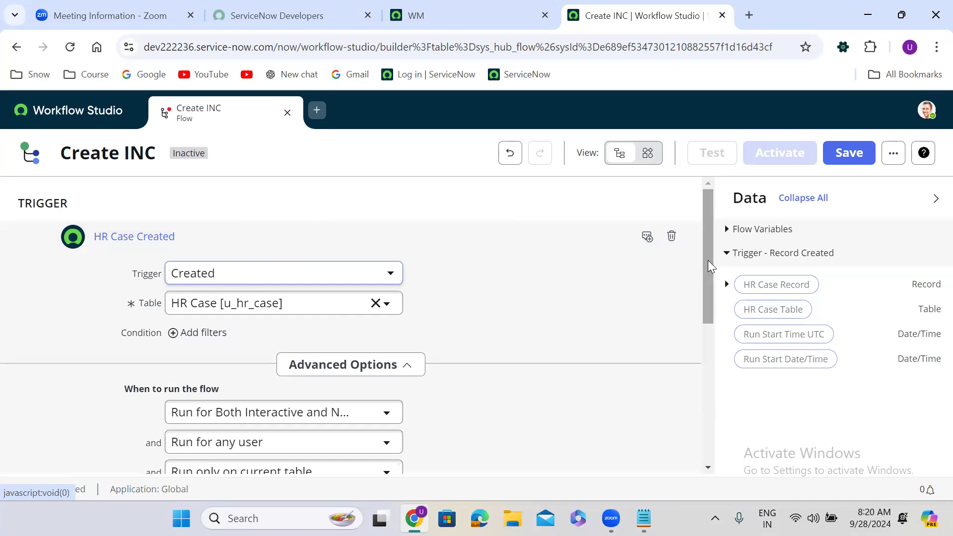
drag(709, 268, 709, 311)
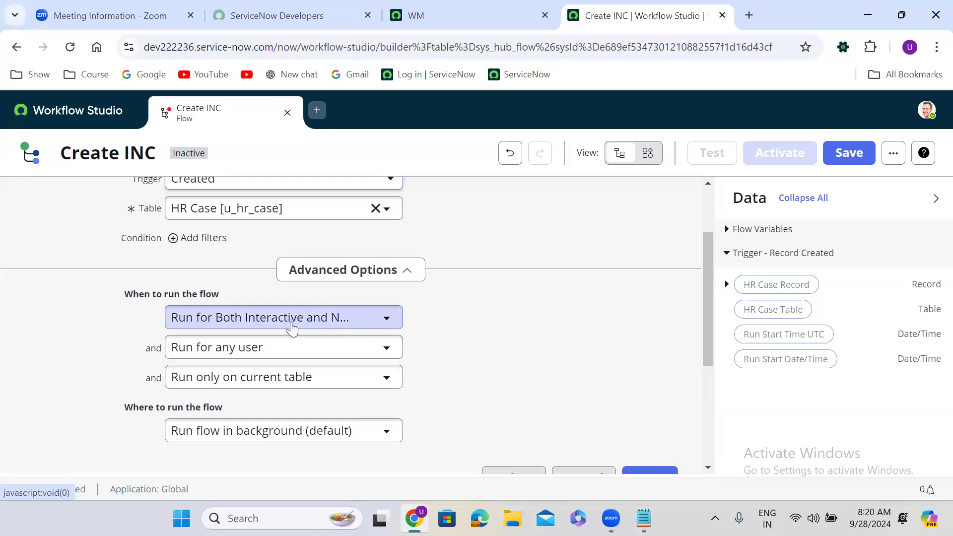
click(273, 383)
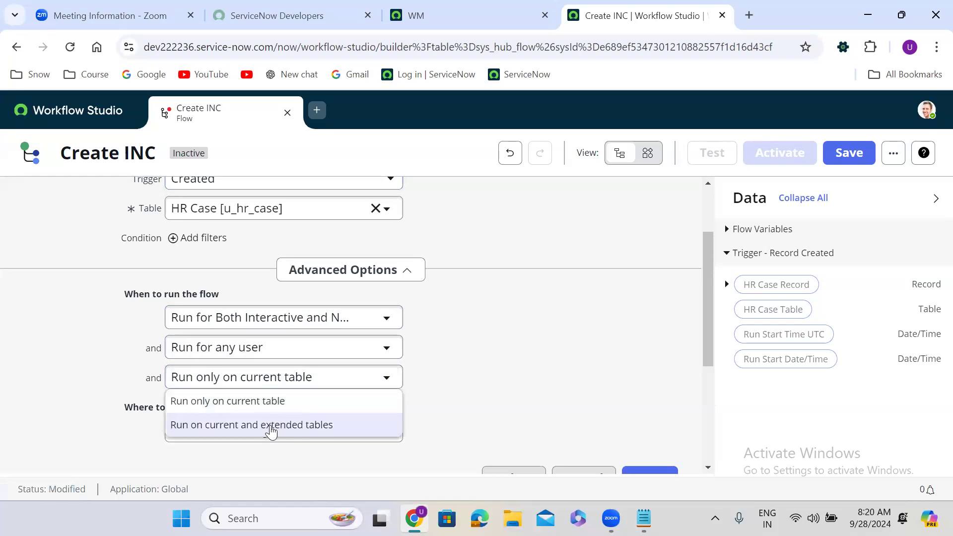
click(278, 400)
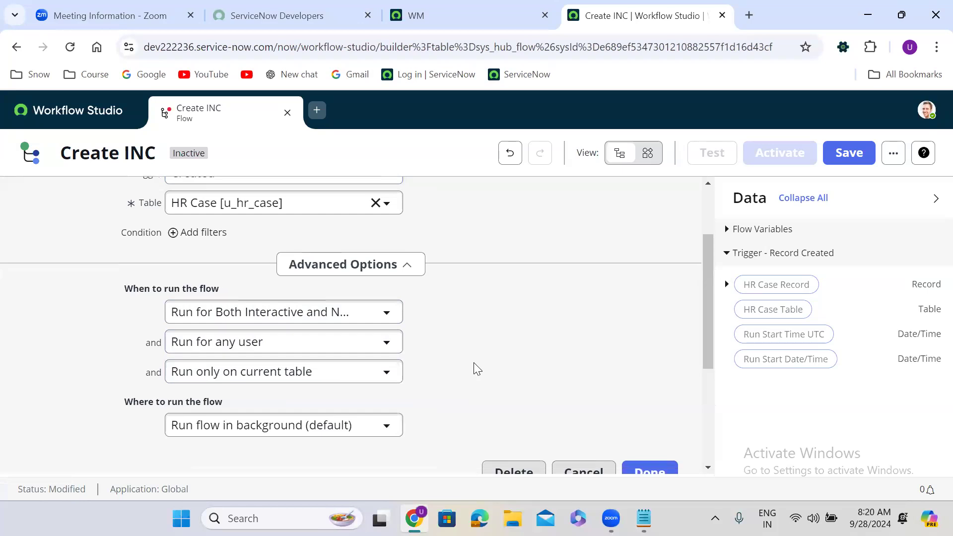
scroll(473, 362, down, 3)
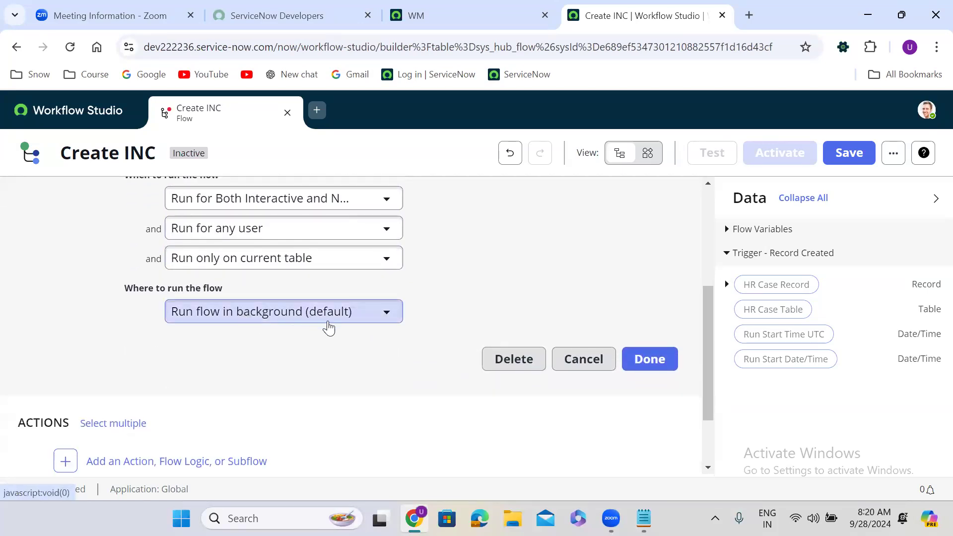
click(651, 360)
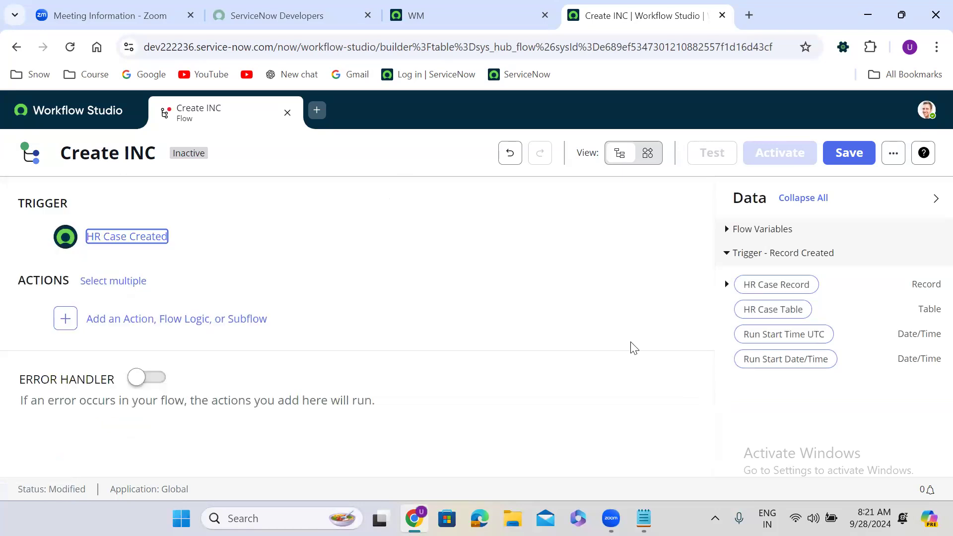
click(271, 322)
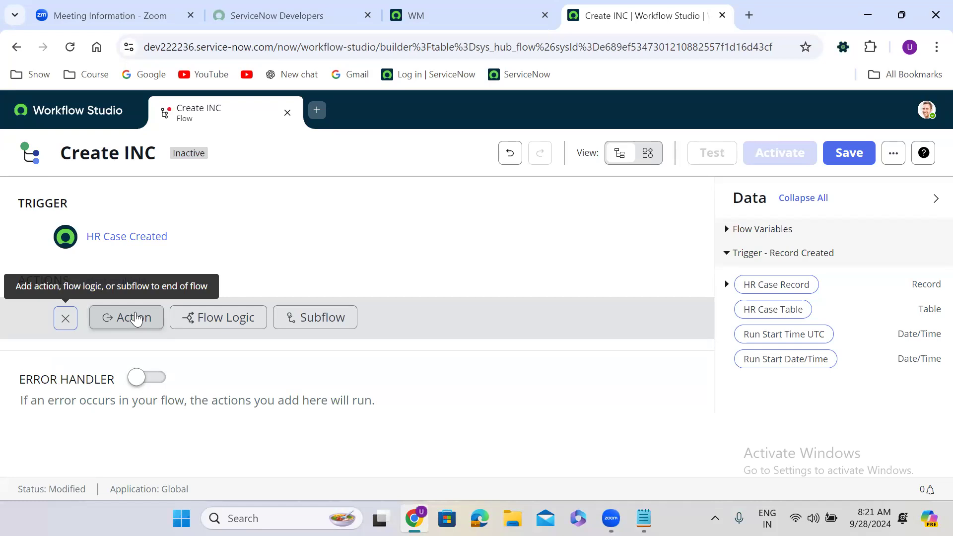
Choose Action as the type of the flow's first step.
click(136, 319)
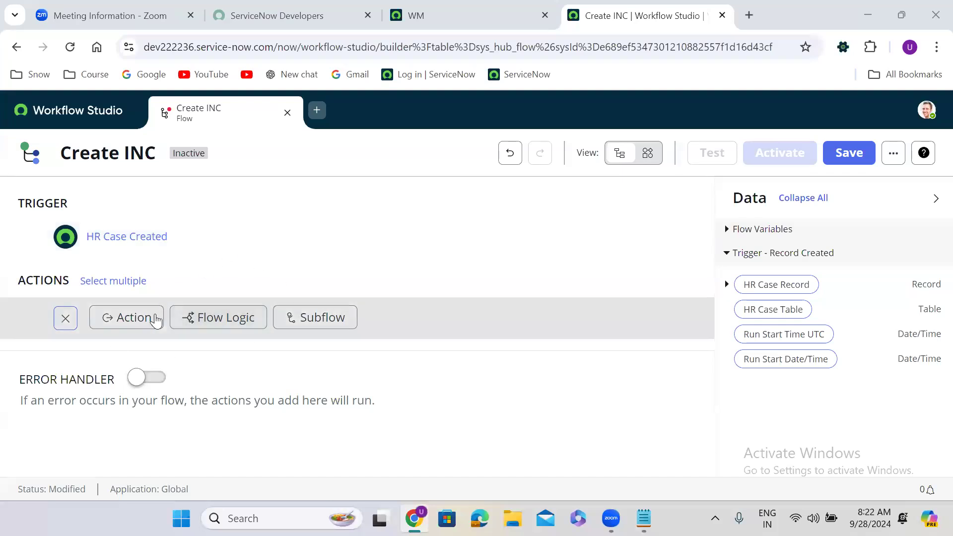
Add a Create Record action to the Create INC flow from the action search.
click(127, 323)
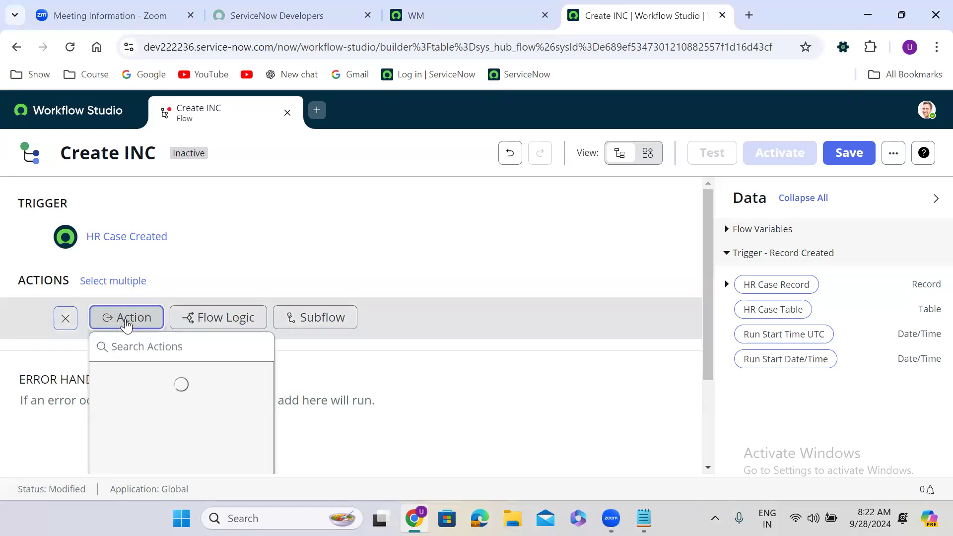
text(cr)
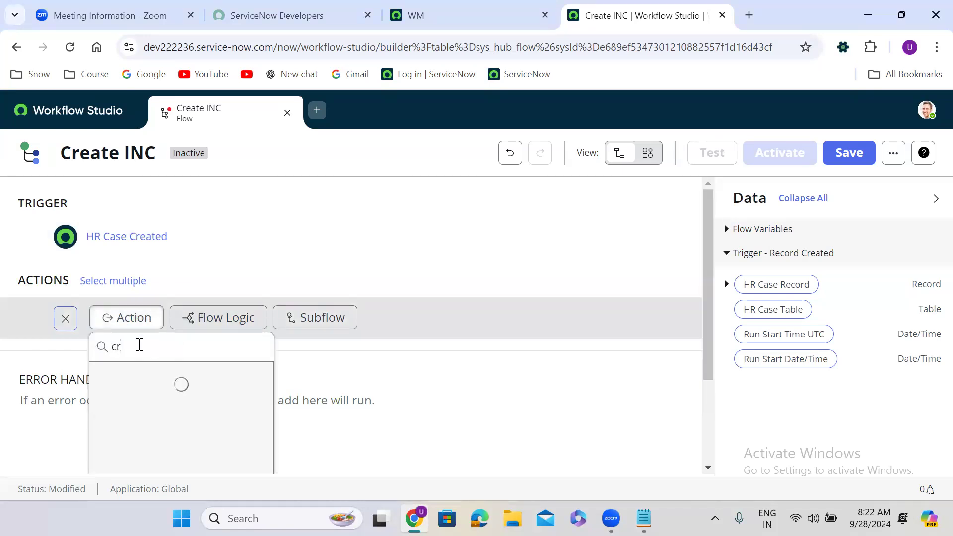
text(eate record)
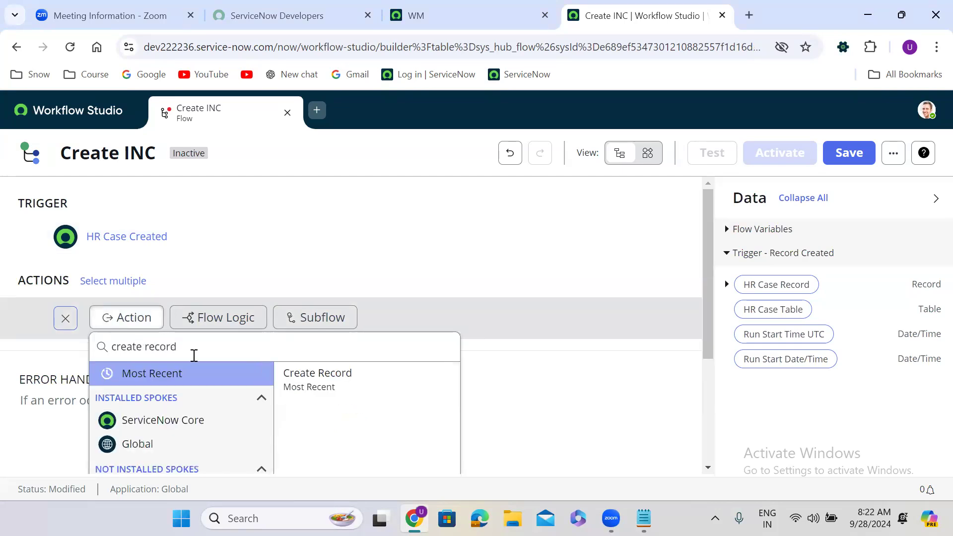
click(330, 392)
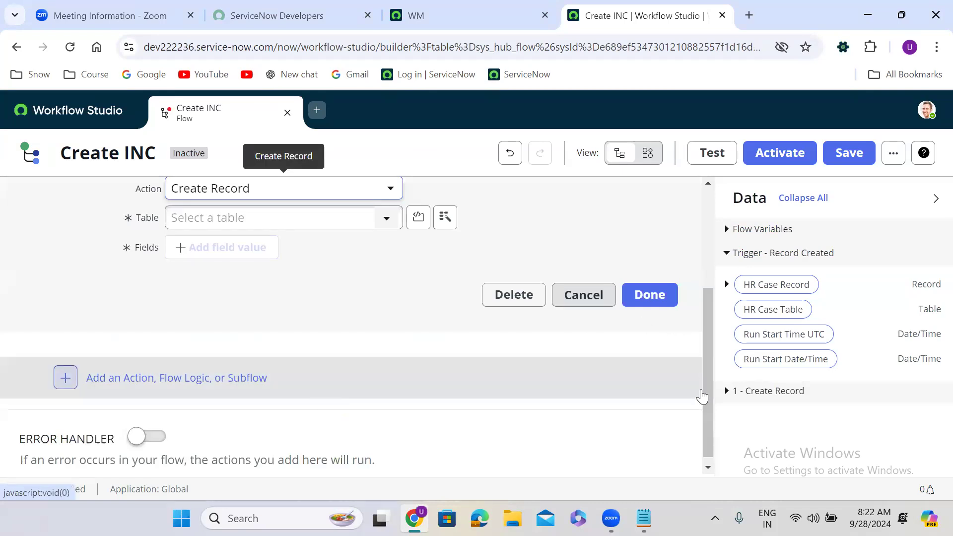
drag(706, 376, 705, 284)
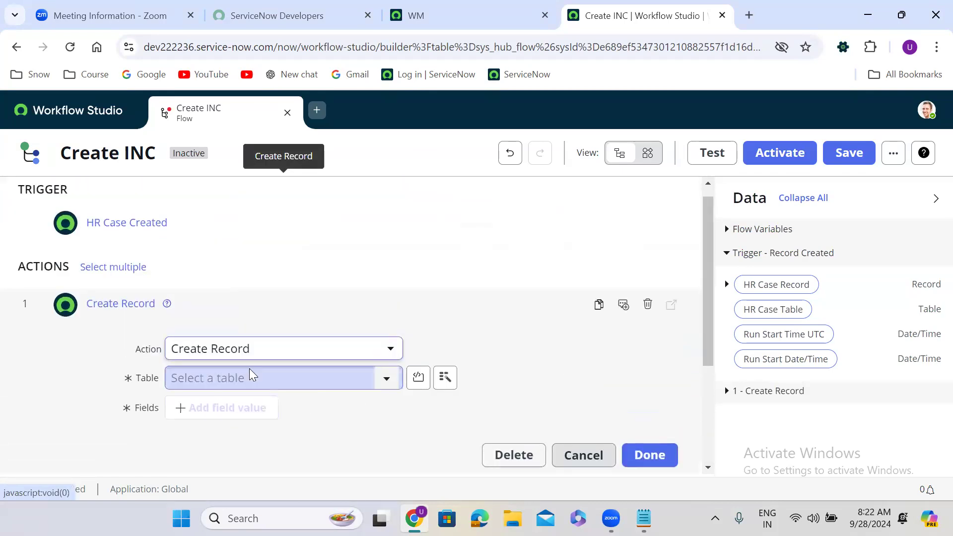
Set the Create Record action's table to Incident [incident].
click(345, 378)
text(in)
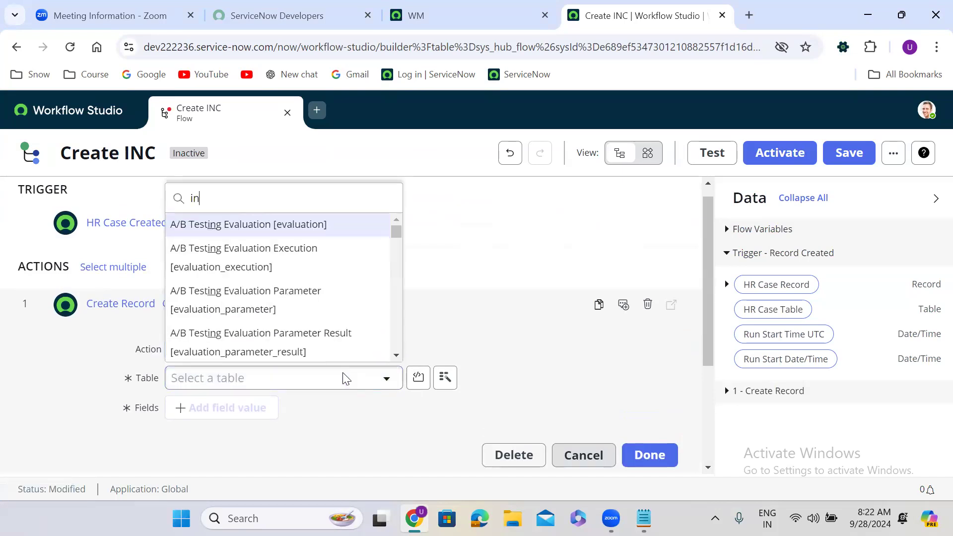
text(cident)
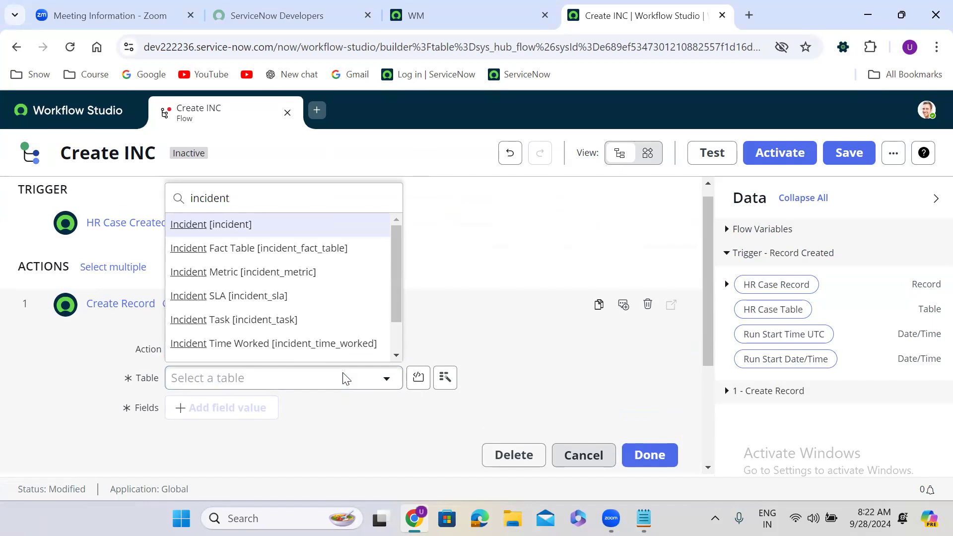
key(Return)
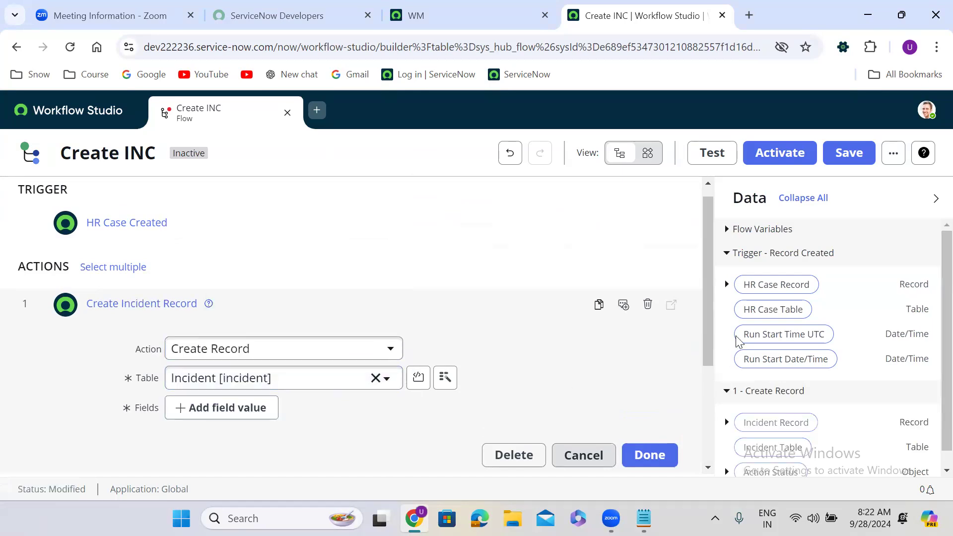
drag(709, 325, 710, 390)
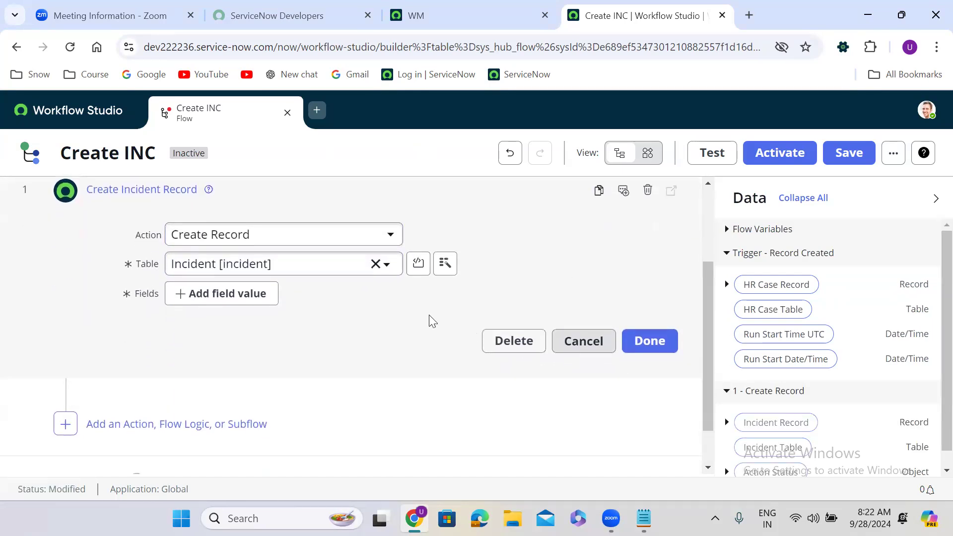
Add Caller, Category and Subcategory field rows to the Create Incident Record action.
click(248, 298)
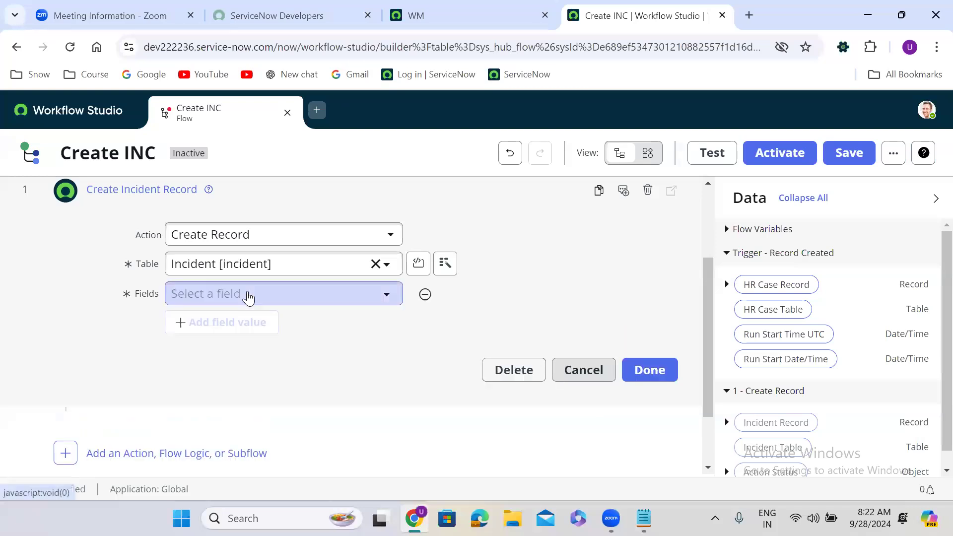
click(267, 296)
text(call)
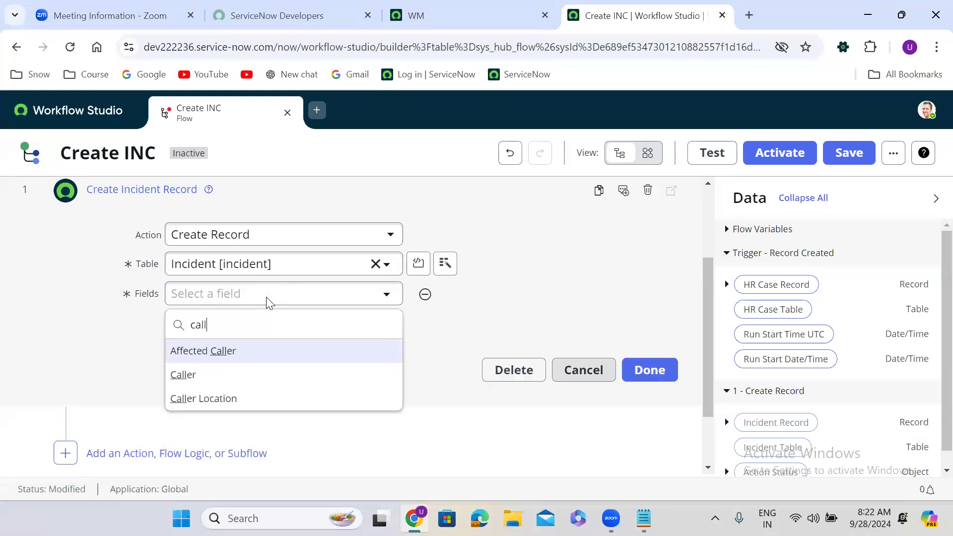
click(253, 381)
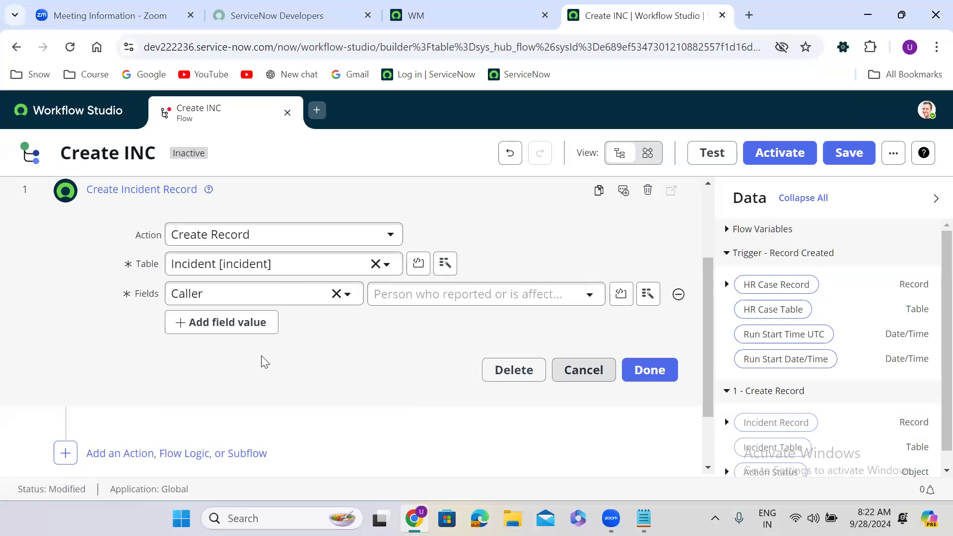
click(236, 330)
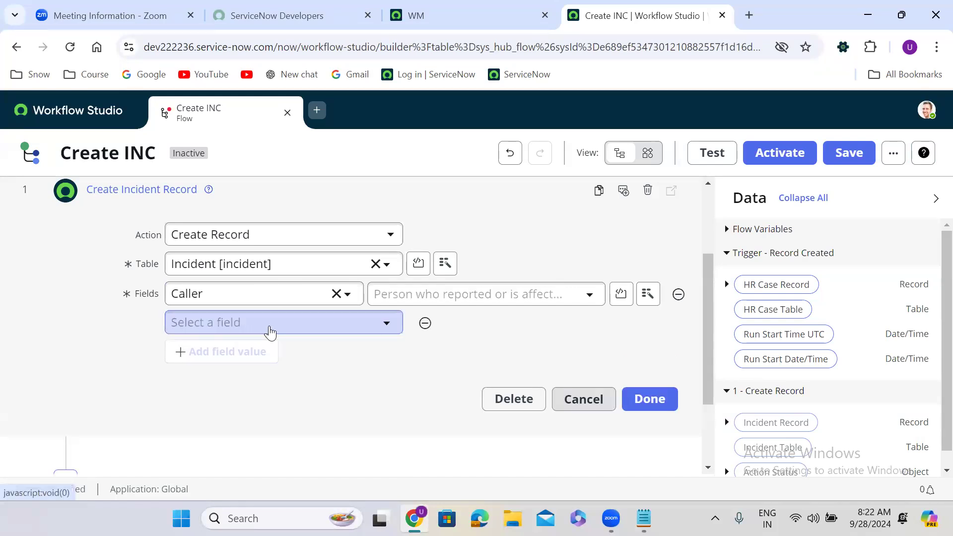
click(270, 325)
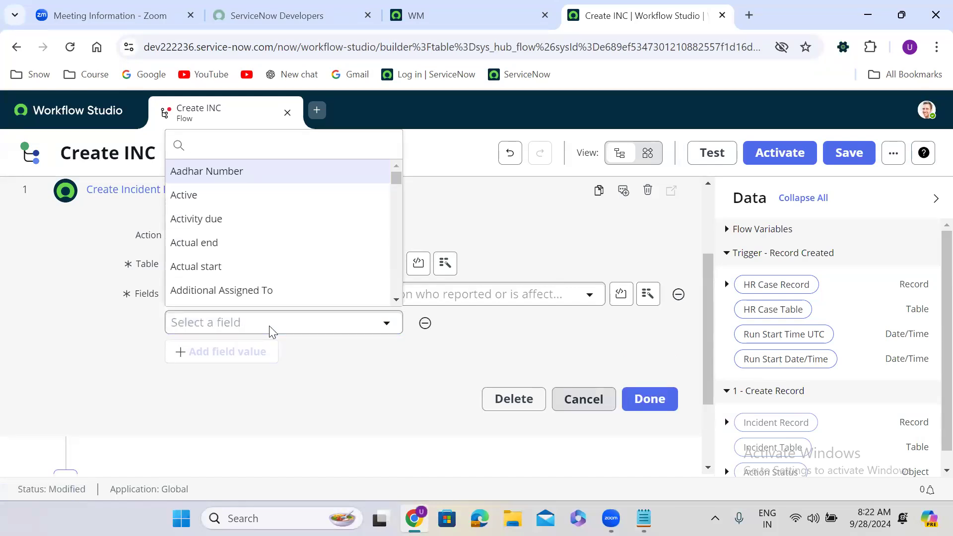
text(cate)
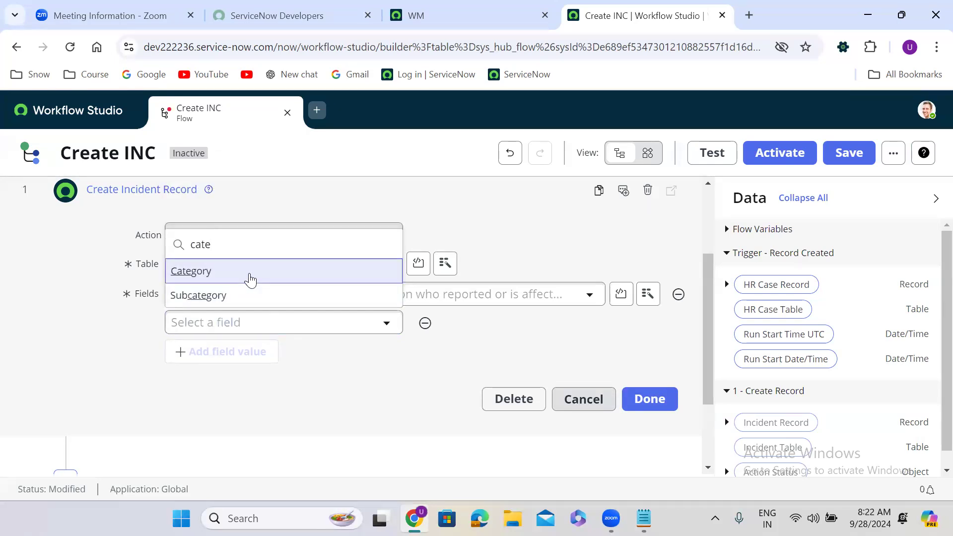
click(250, 279)
click(251, 354)
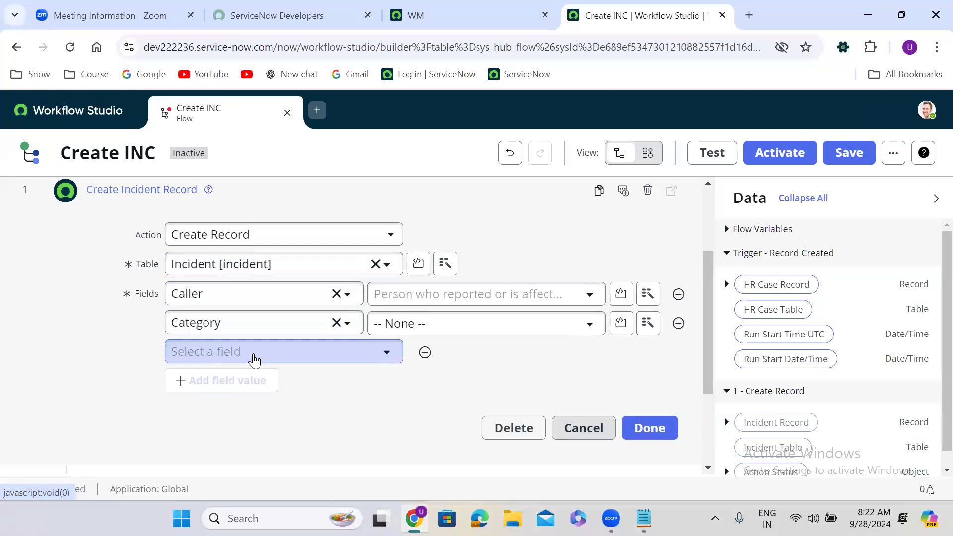
click(253, 353)
text(sub)
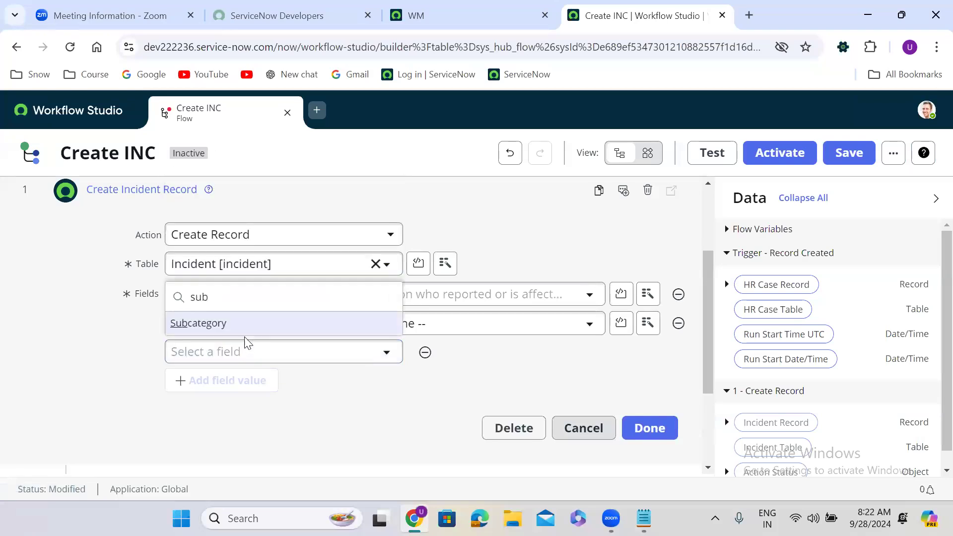
click(231, 325)
Add Configuration item, State, Impact and Urgency field rows to the action.
click(234, 380)
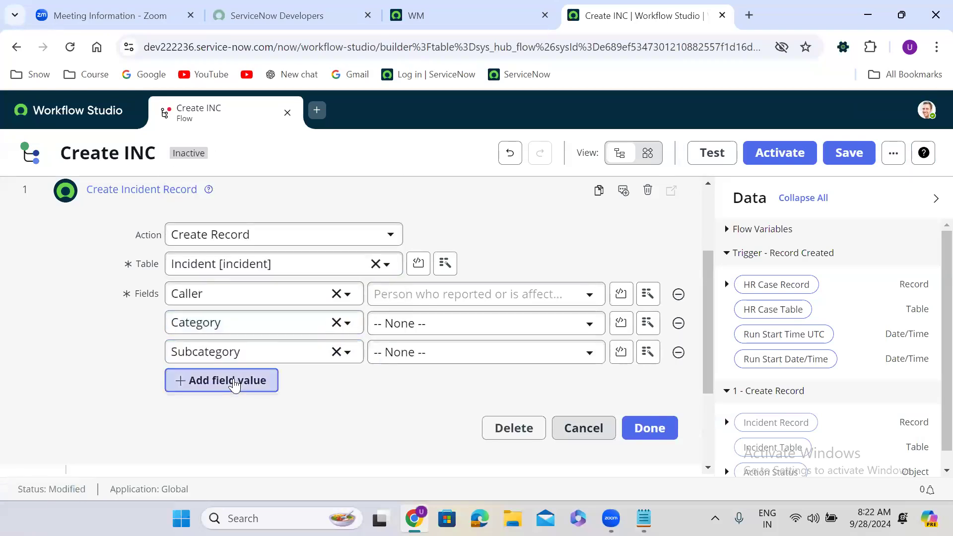
click(234, 388)
text(con)
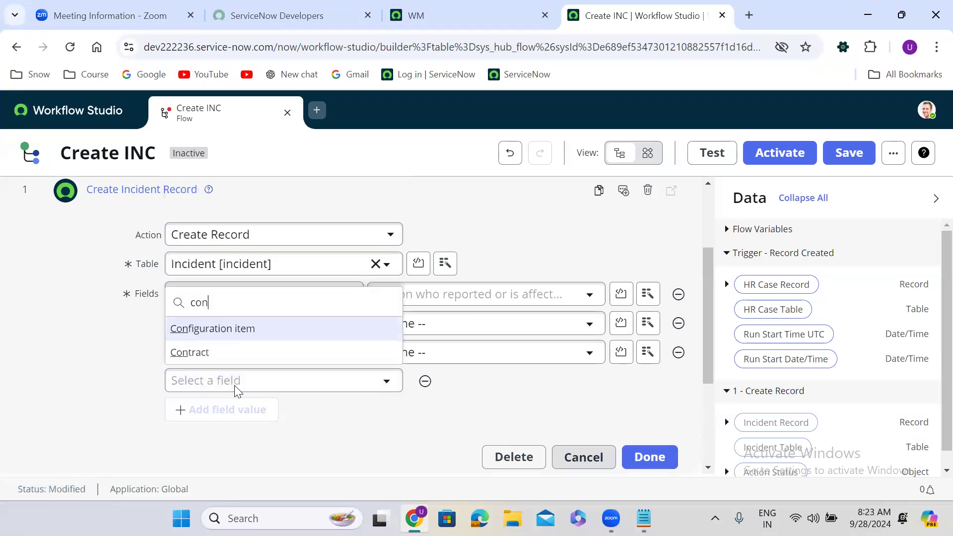
click(239, 329)
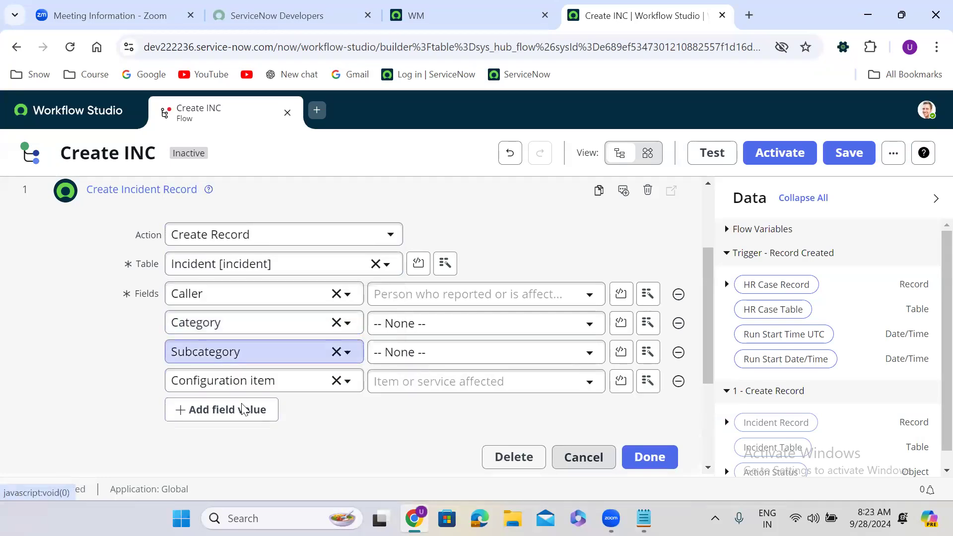
click(232, 415)
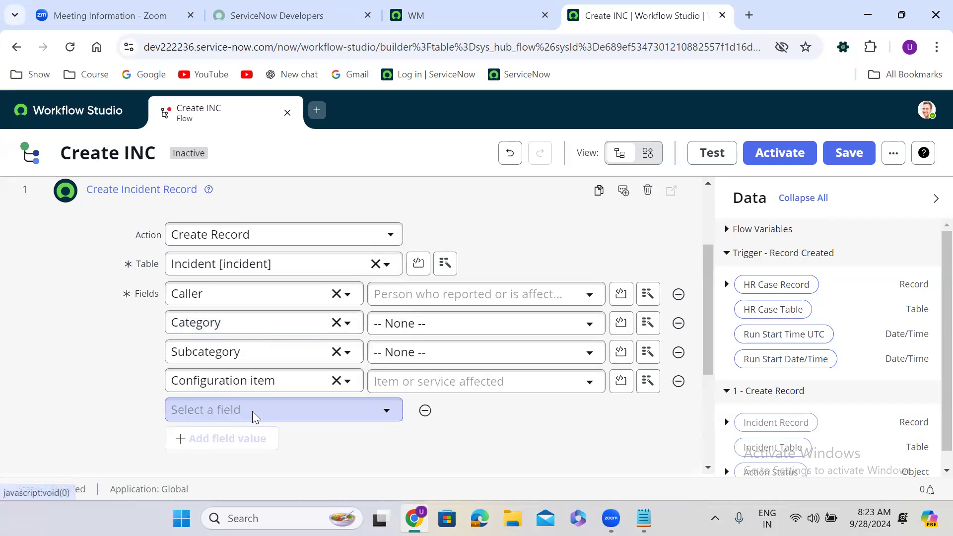
click(253, 411)
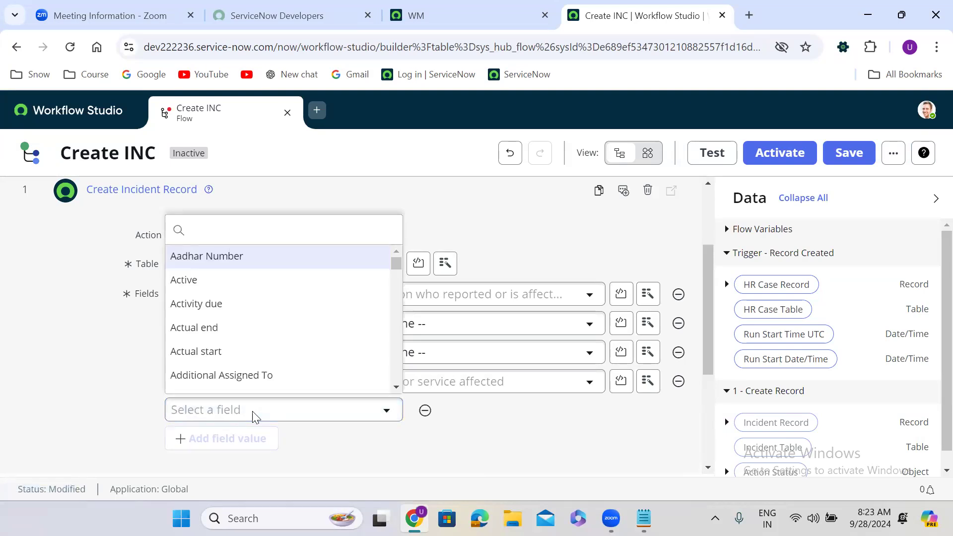
text(sta)
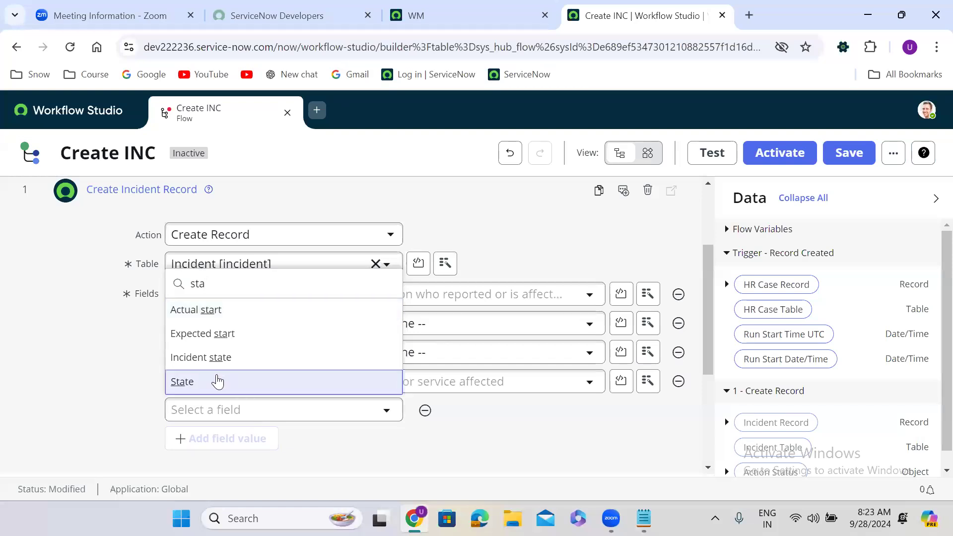
click(213, 381)
click(246, 440)
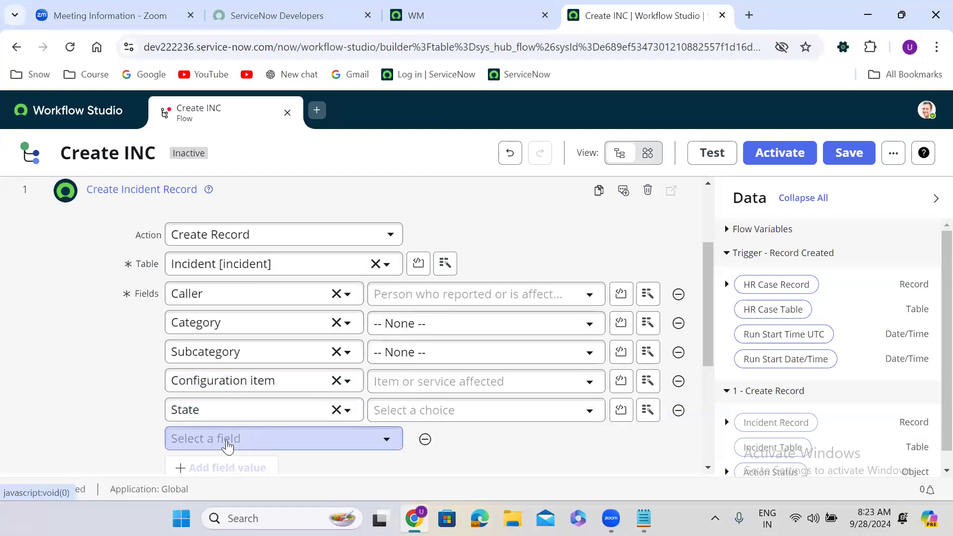
click(228, 442)
text(impa)
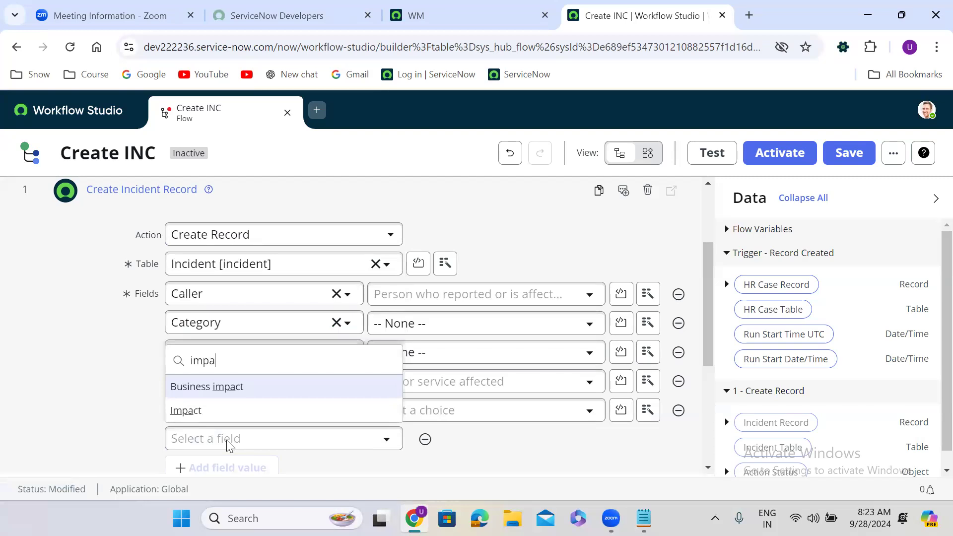
click(208, 417)
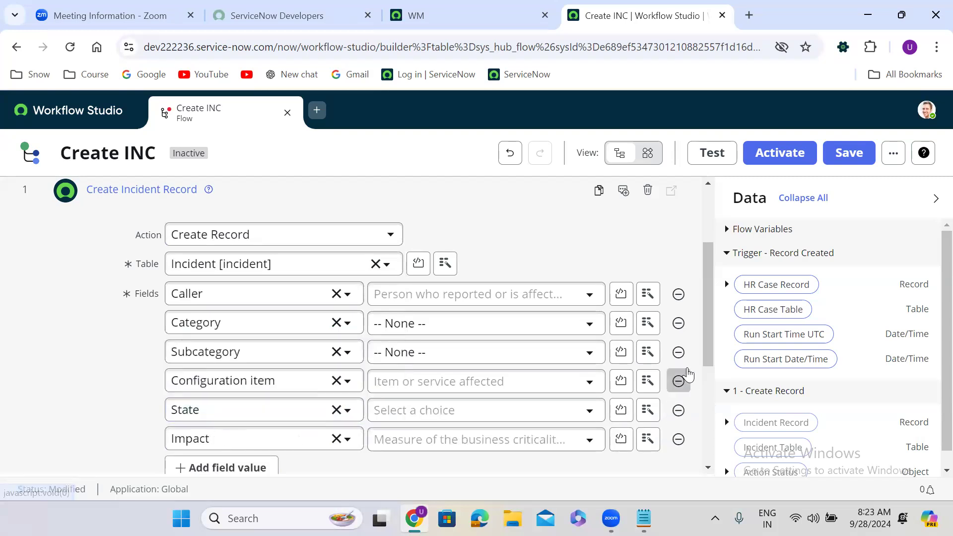
scroll(687, 374, down, 3)
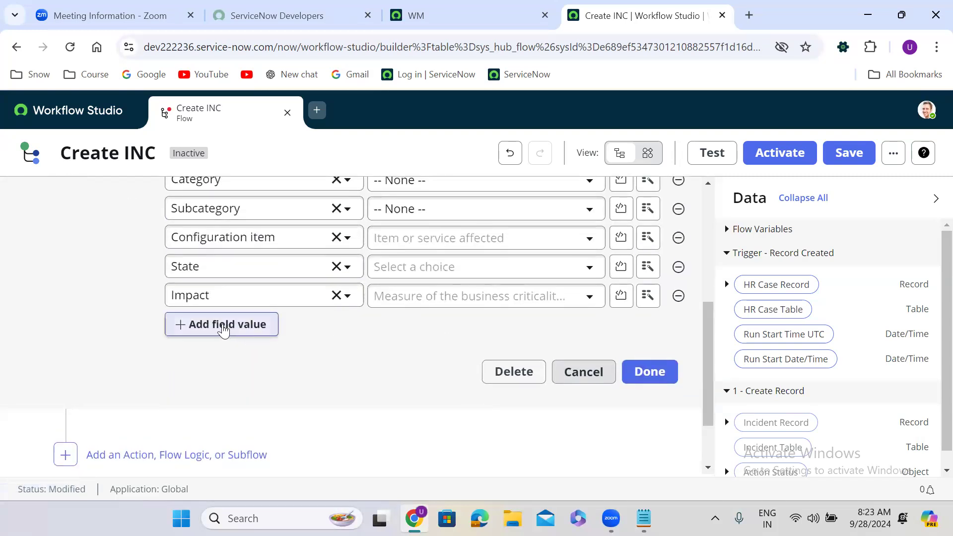
click(224, 328)
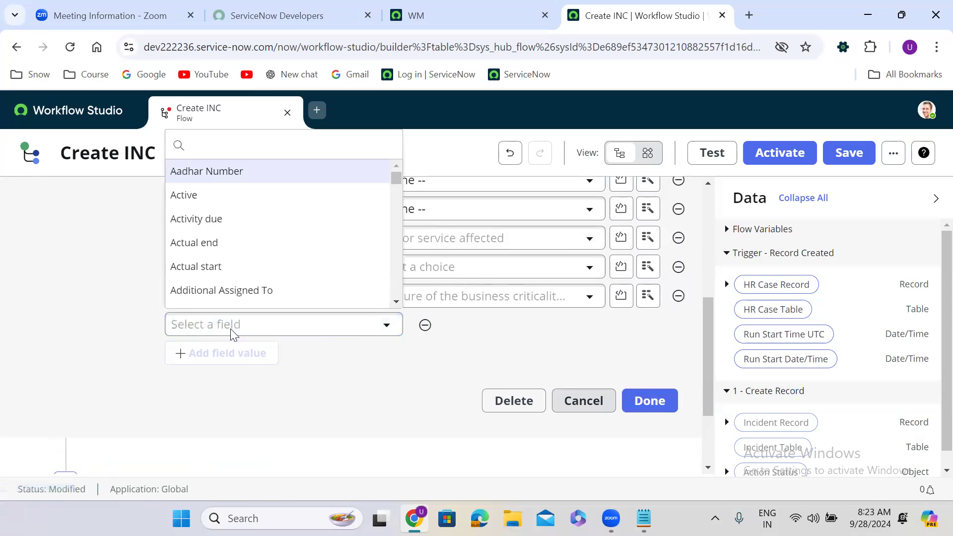
text(urge)
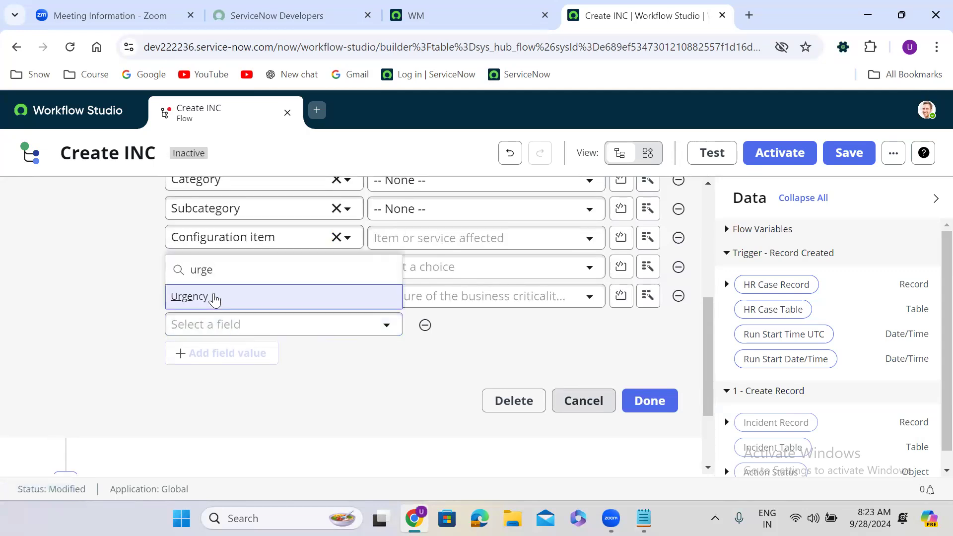
click(214, 298)
Add Priority, Short description and Description field rows to the action.
click(228, 352)
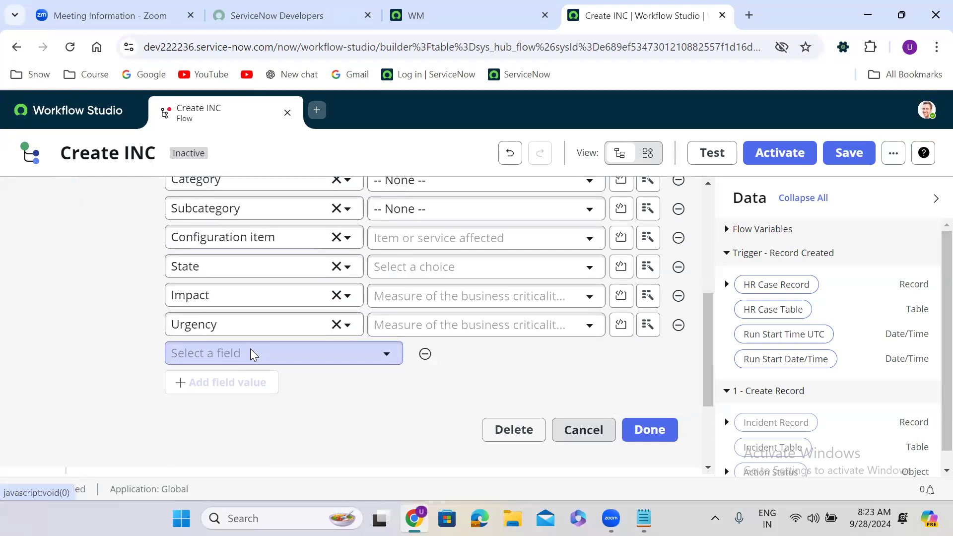
click(250, 353)
text(prio)
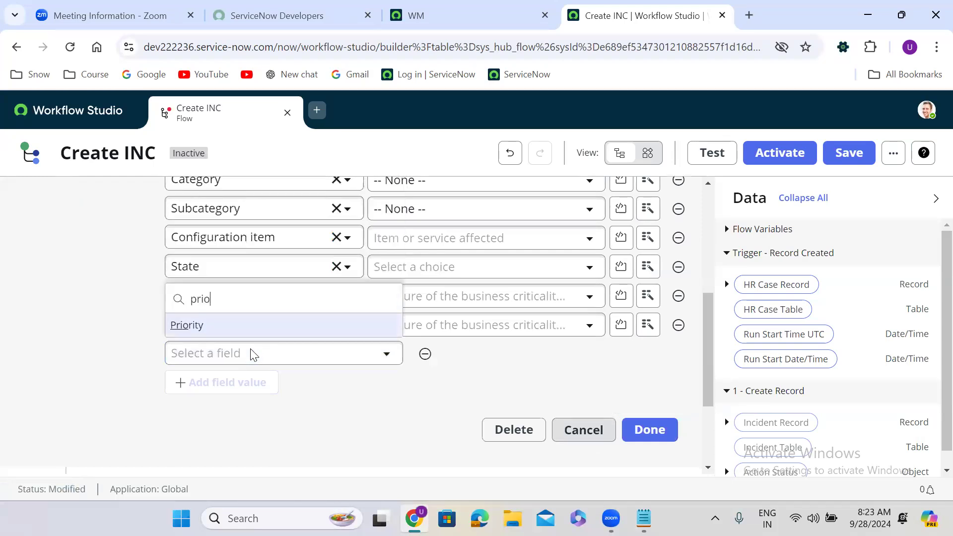
click(222, 326)
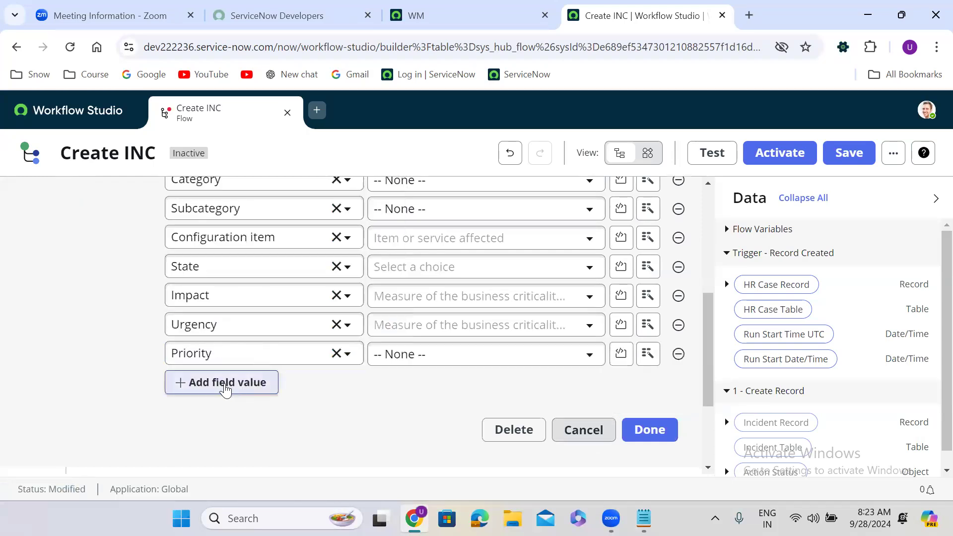
click(225, 387)
click(217, 385)
text(short)
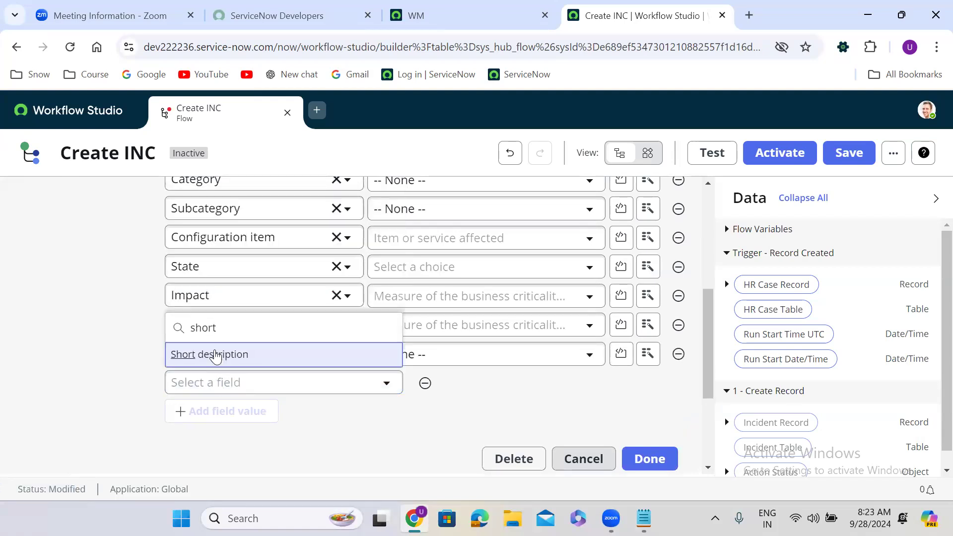
click(216, 355)
click(226, 412)
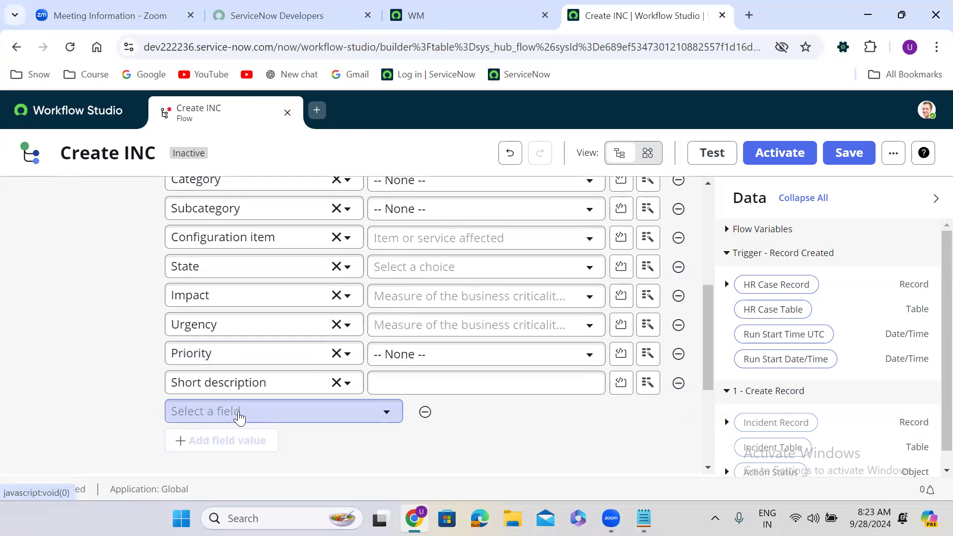
click(240, 413)
text(descr)
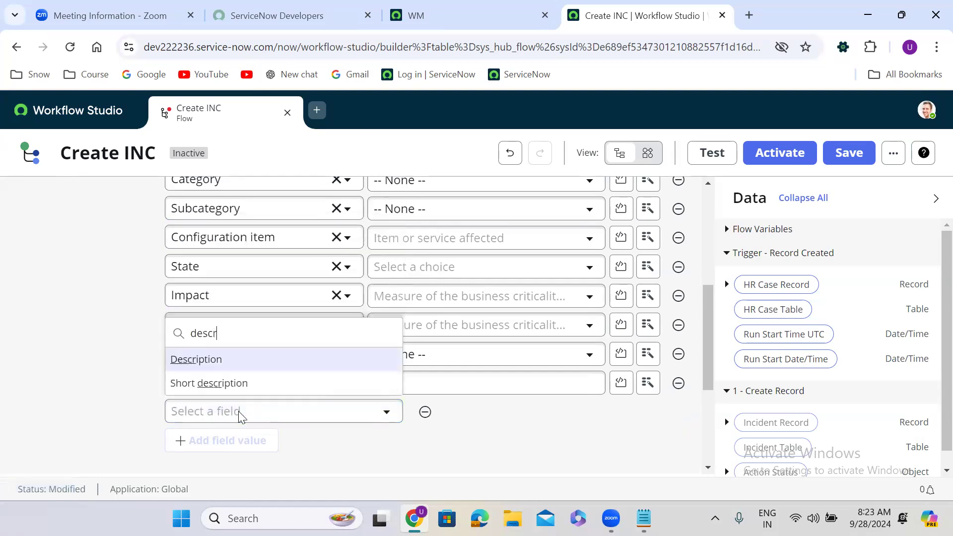
click(240, 360)
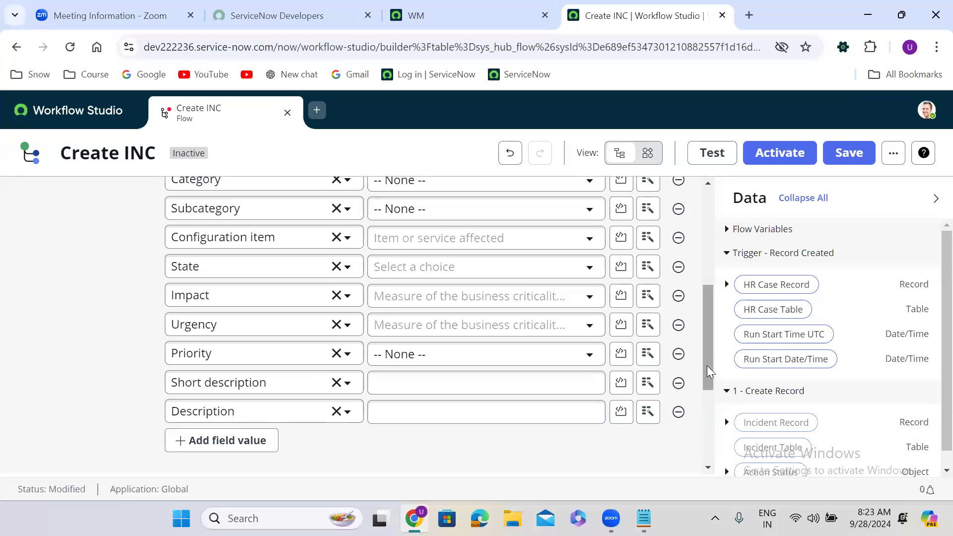
drag(707, 365, 705, 318)
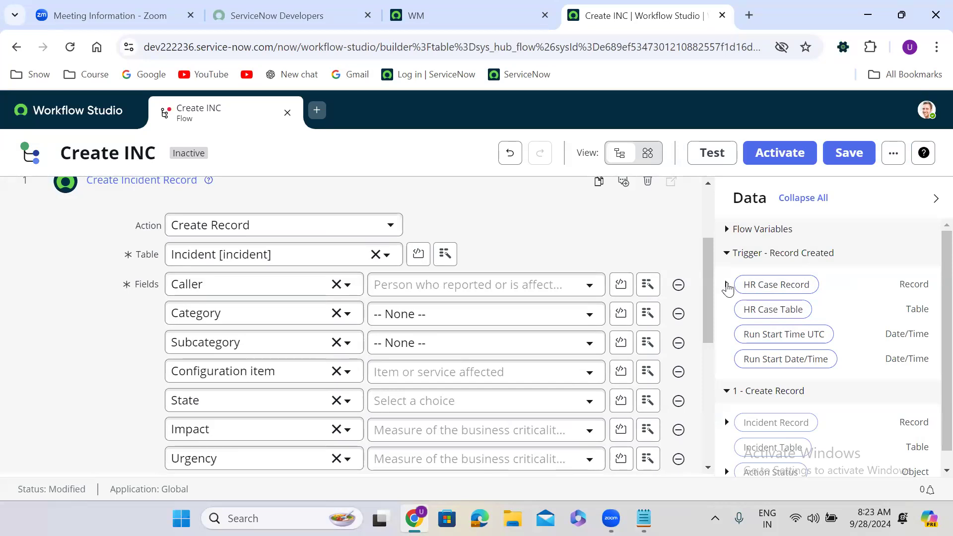
Map the incident's Caller to the HR Case Record's Caller data pill.
click(727, 285)
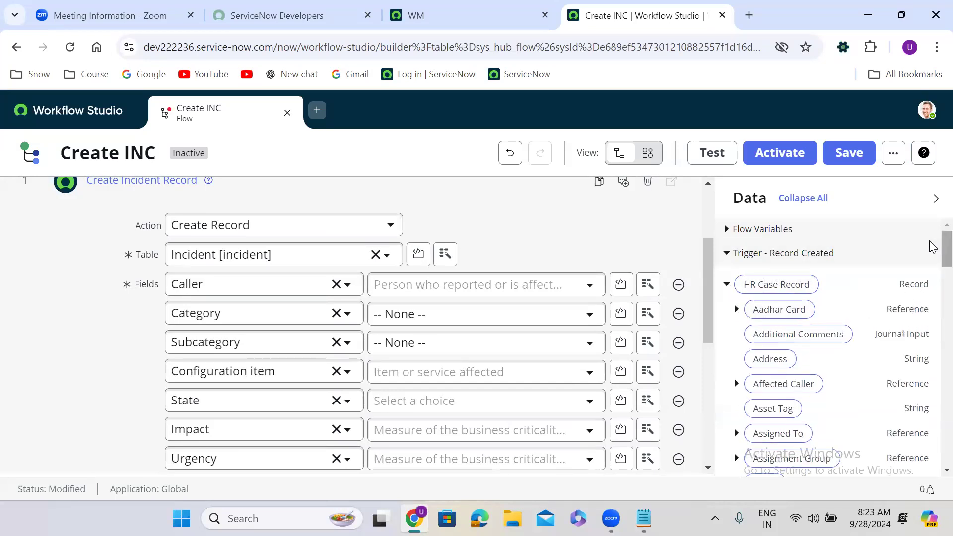
scroll(933, 247, down, 5)
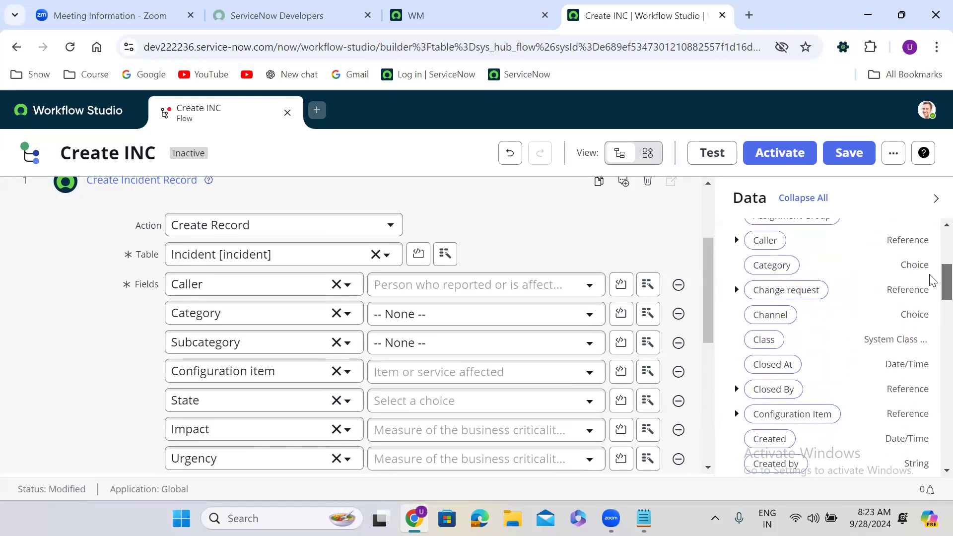
scroll(932, 279, up, 1)
drag(759, 300, 417, 293)
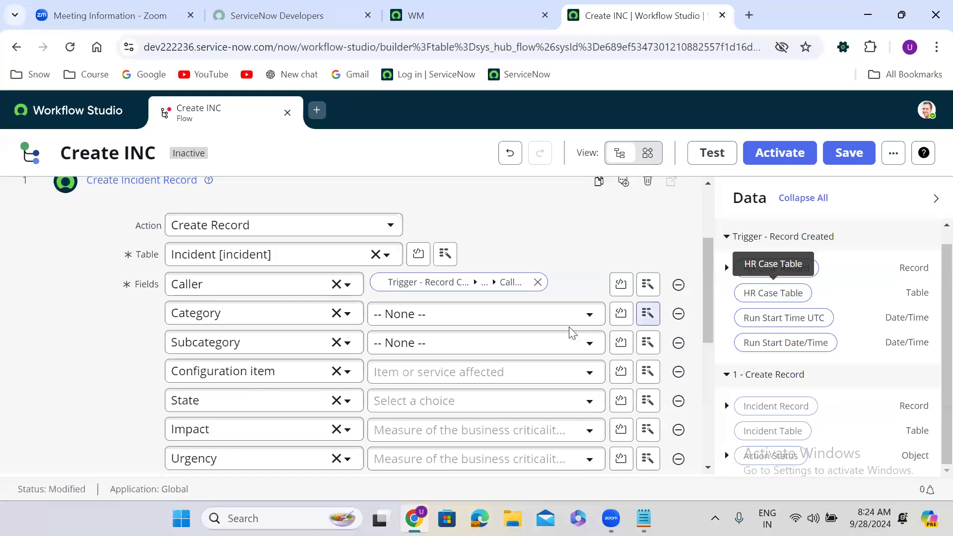
Set Category to Software and Subcategory to DB2.
click(453, 324)
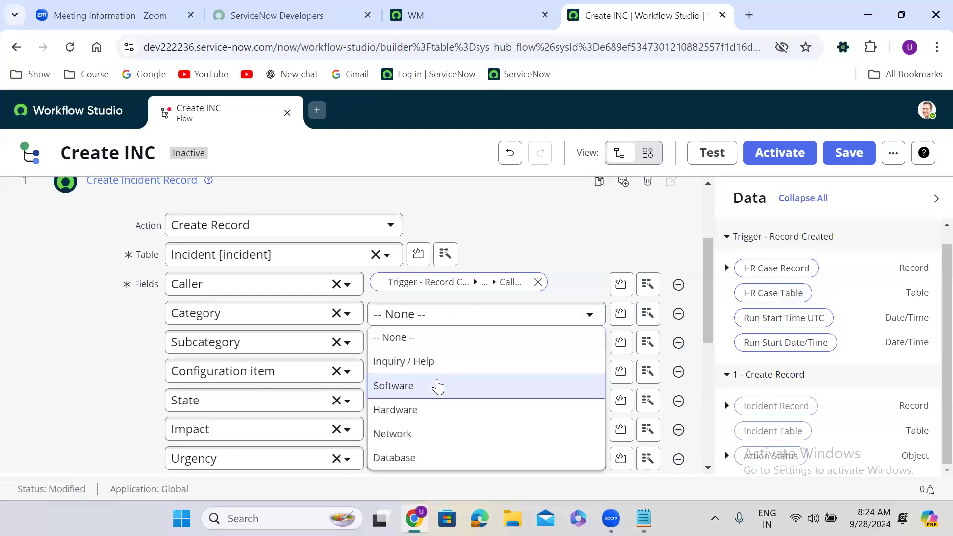
click(437, 384)
click(448, 353)
scroll(421, 258, down, 1)
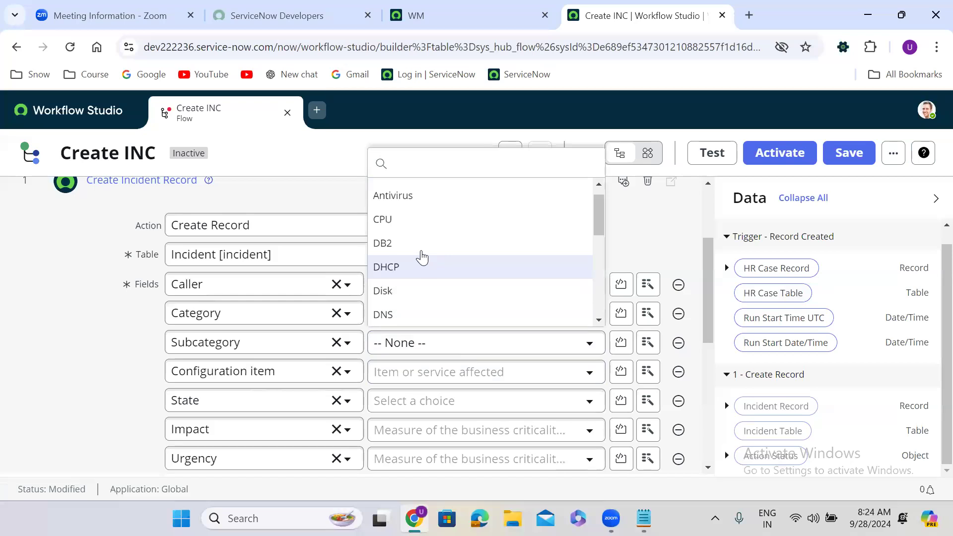
click(410, 249)
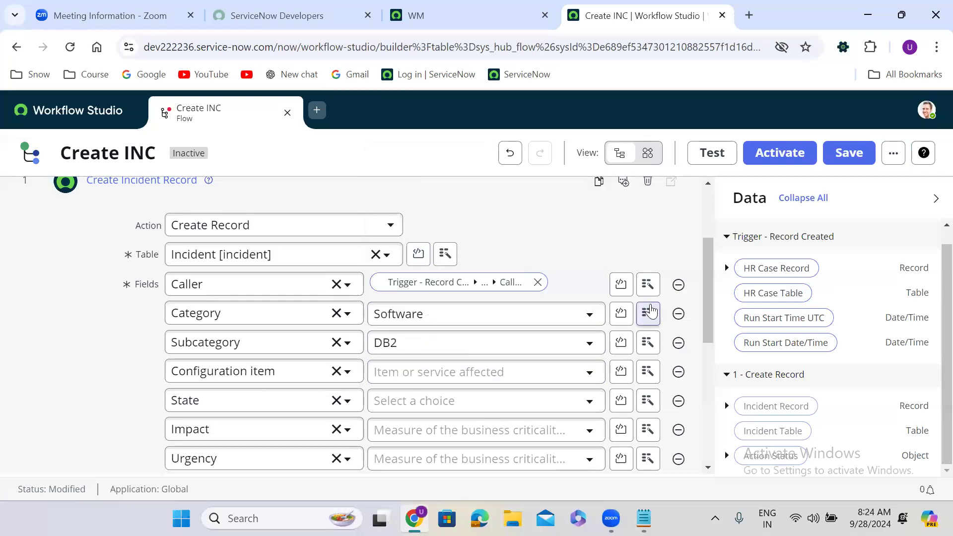
Map Configuration item and State to the HR Case Record's matching data pills.
scroll(710, 312, down, 2)
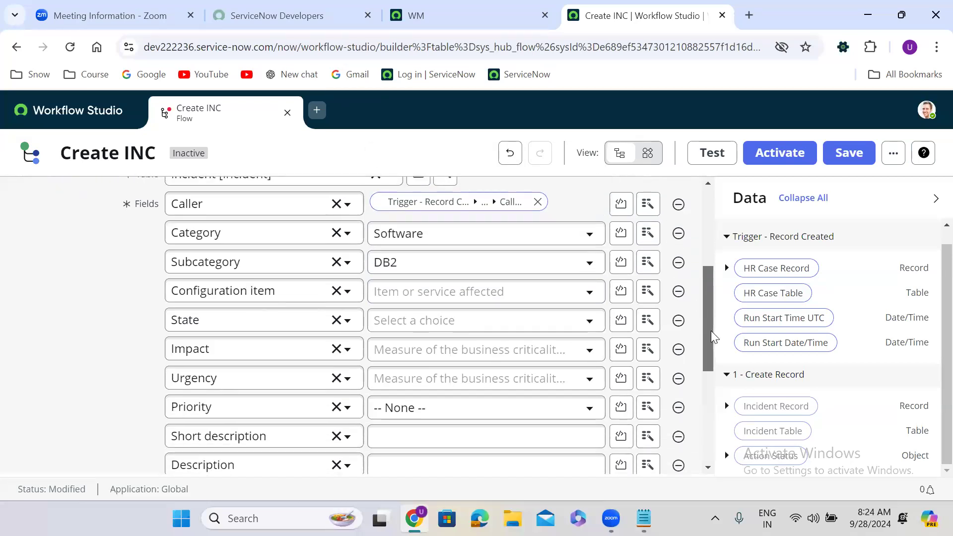
click(726, 269)
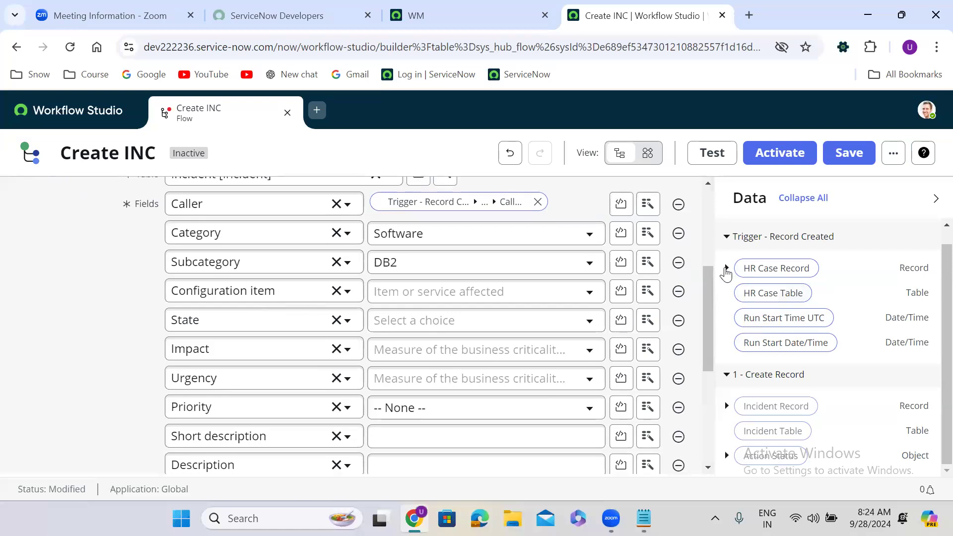
scroll(932, 264, down, 6)
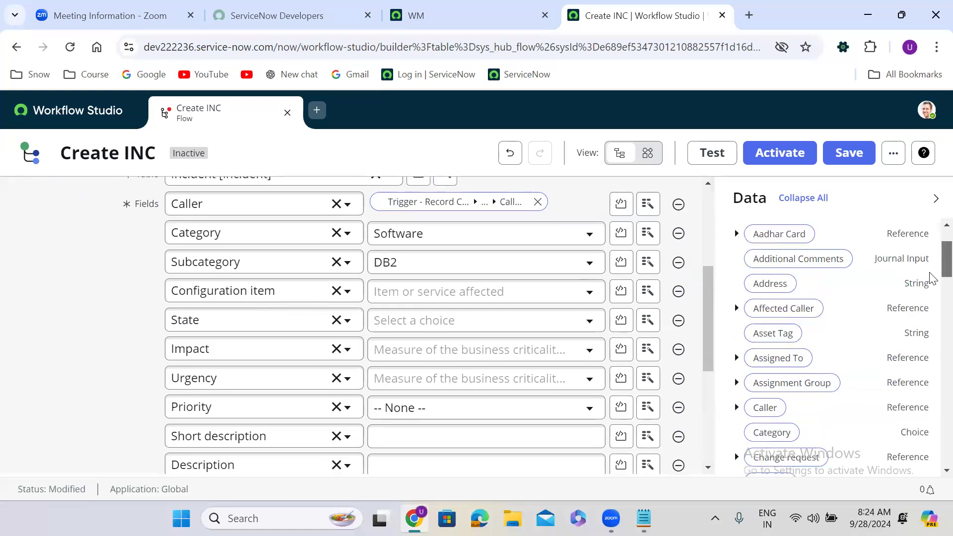
drag(805, 330, 444, 294)
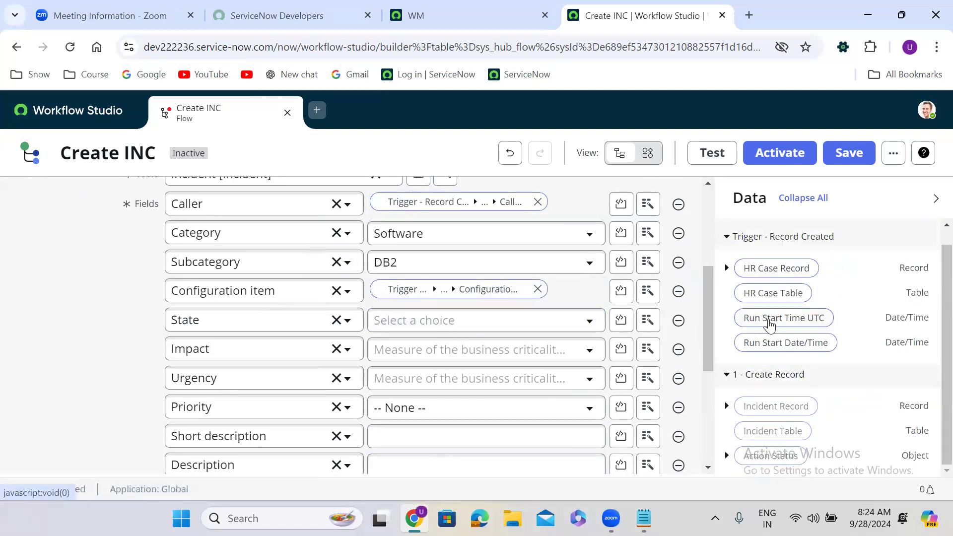
click(727, 268)
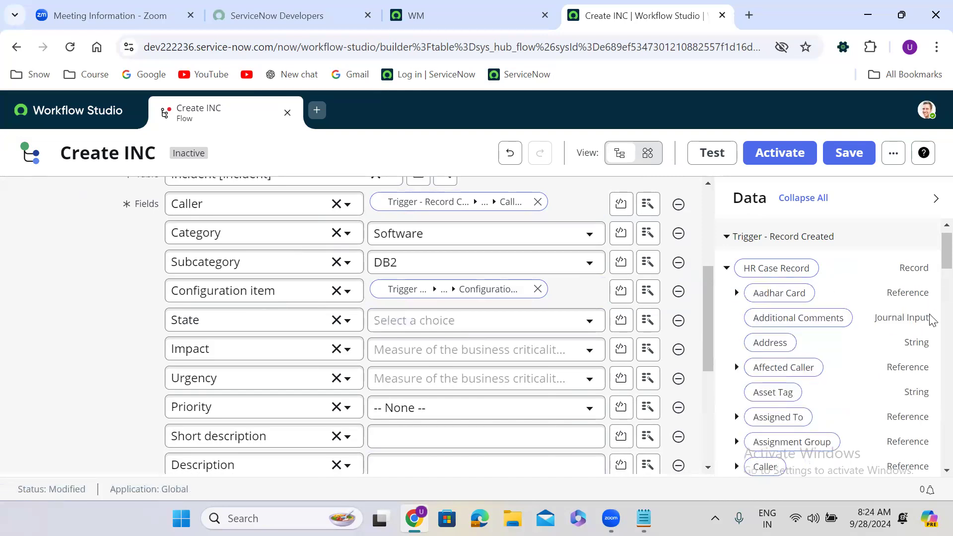
drag(947, 259, 932, 411)
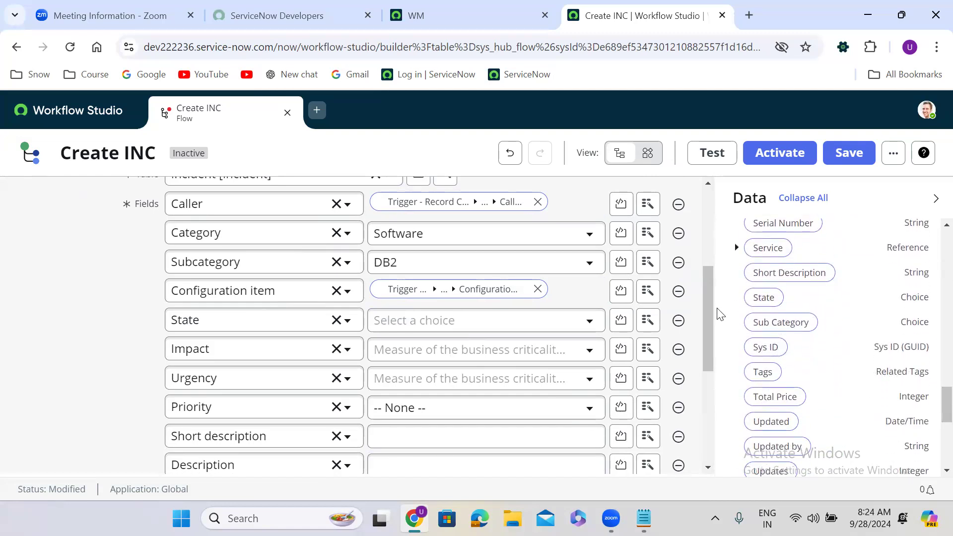
drag(767, 299, 404, 322)
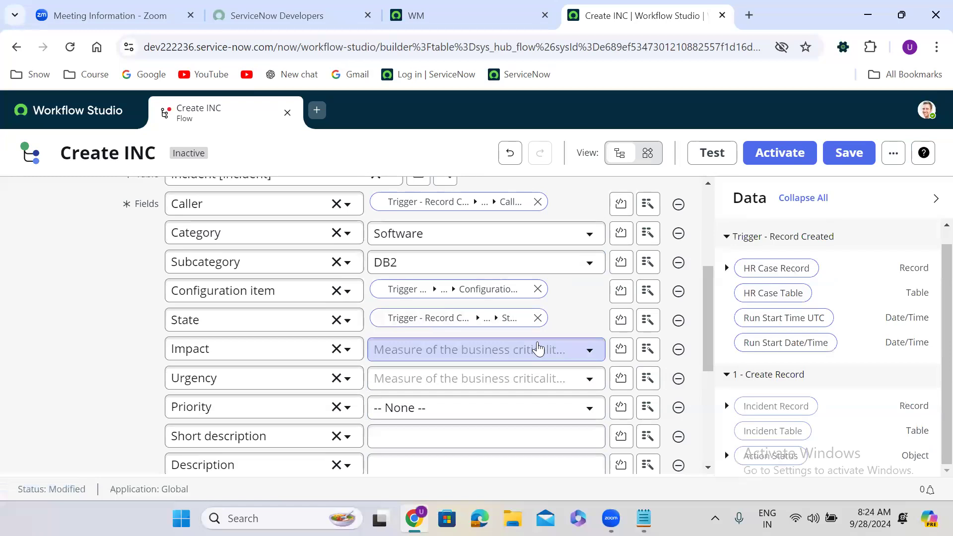
Set Impact to 1 - High, Urgency to 2 - Medium, Priority to 3 - Moderate.
click(517, 348)
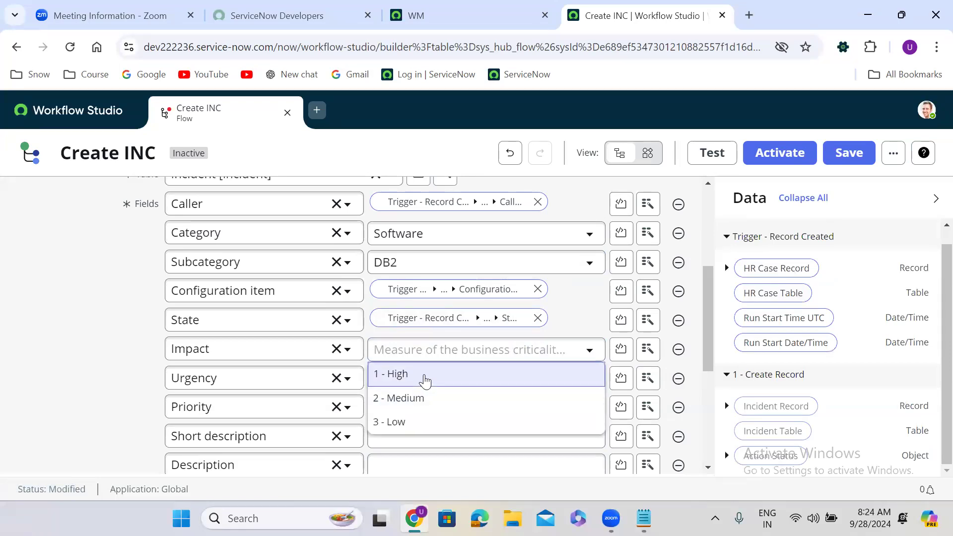
click(425, 379)
click(461, 386)
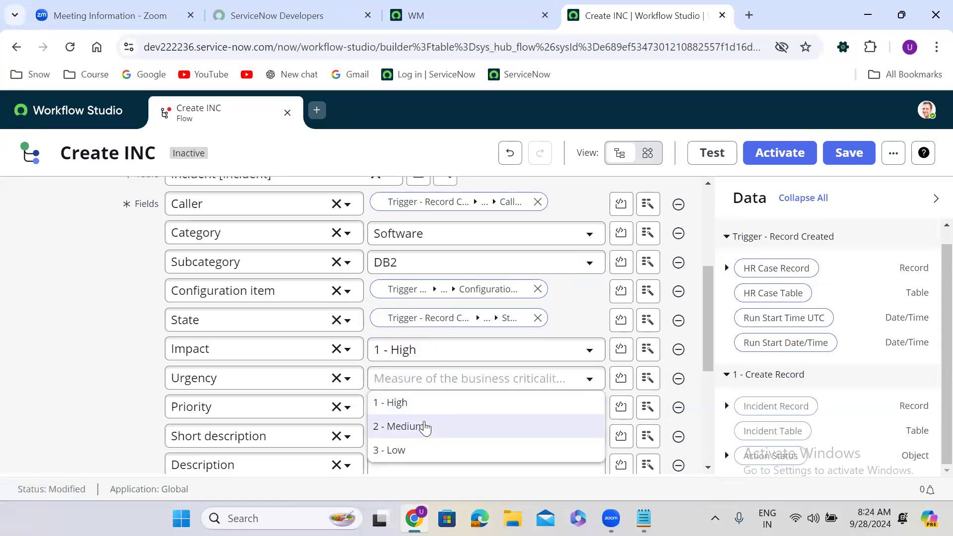
click(424, 425)
click(426, 408)
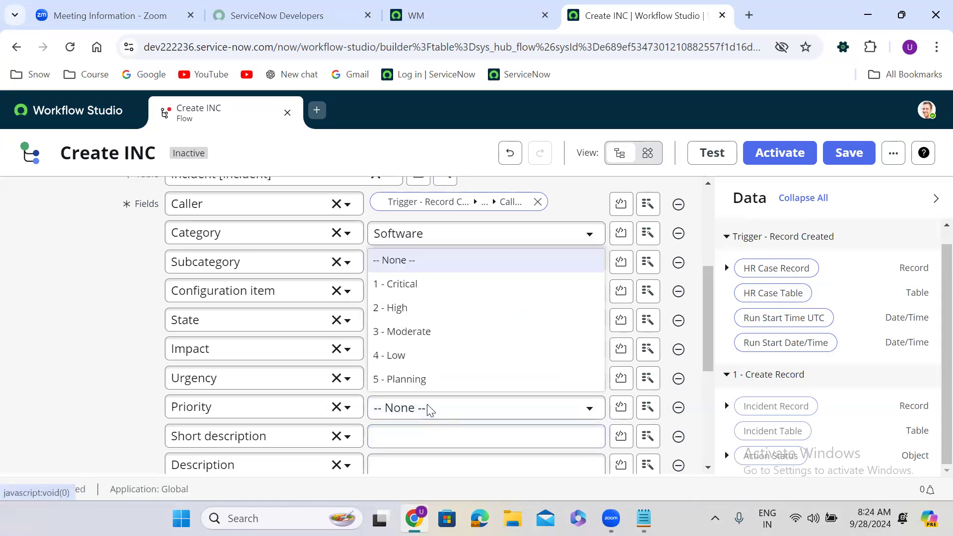
click(422, 332)
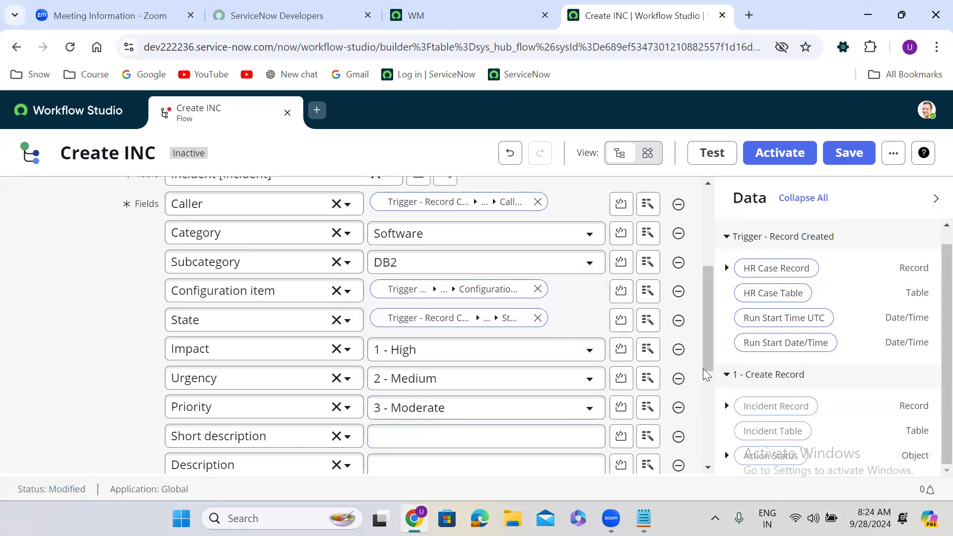
Map Short description and Description from the HR Case pills, finish the action, and save the flow.
drag(710, 333, 714, 373)
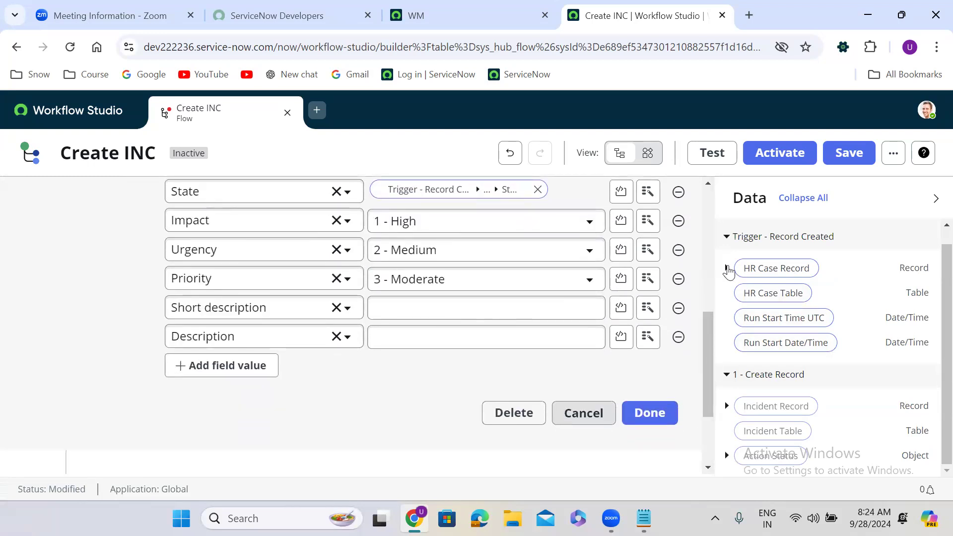
click(727, 269)
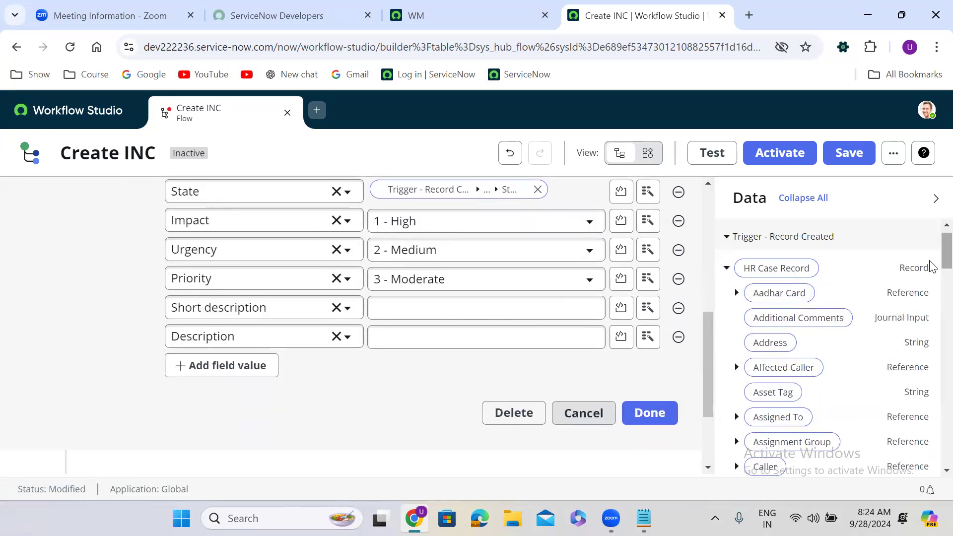
drag(932, 256, 931, 397)
drag(809, 378, 449, 310)
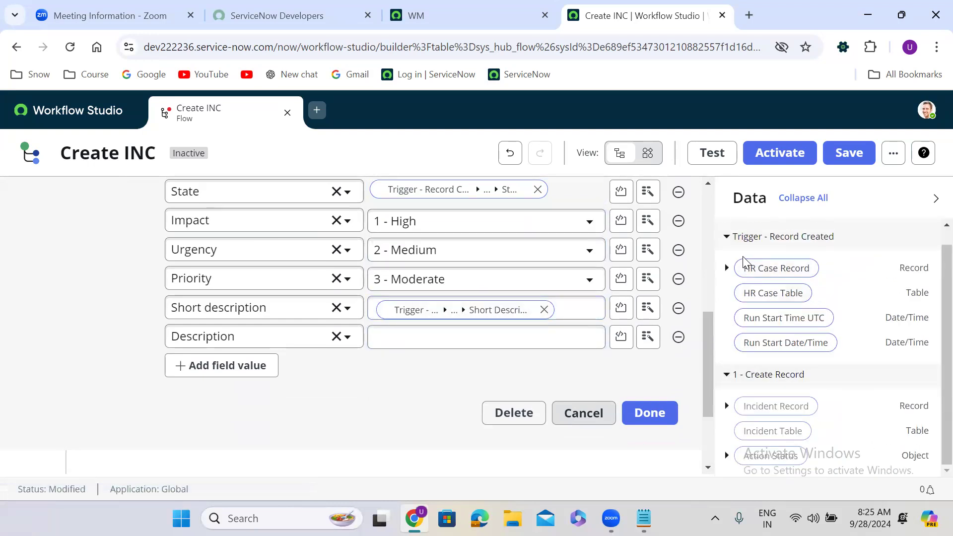
click(726, 268)
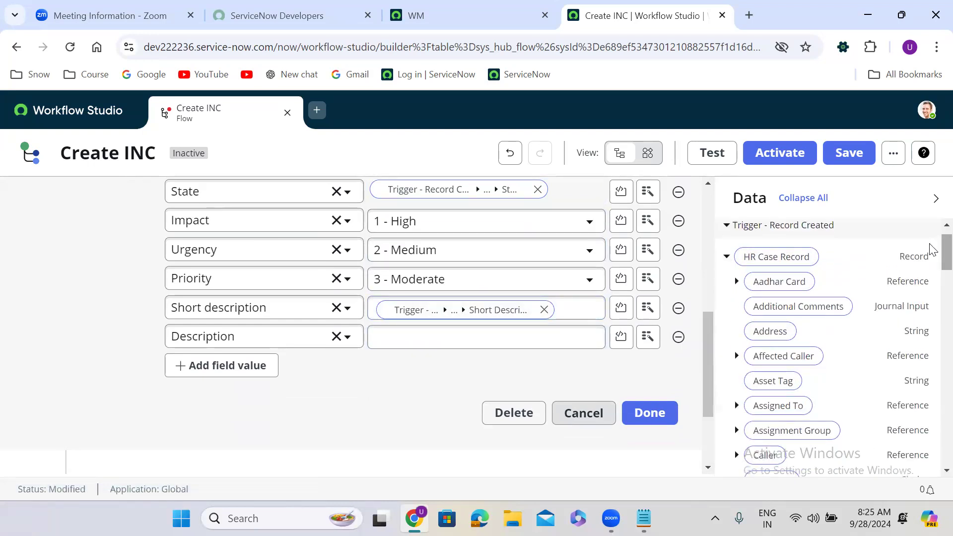
drag(932, 251, 933, 316)
drag(793, 273, 446, 342)
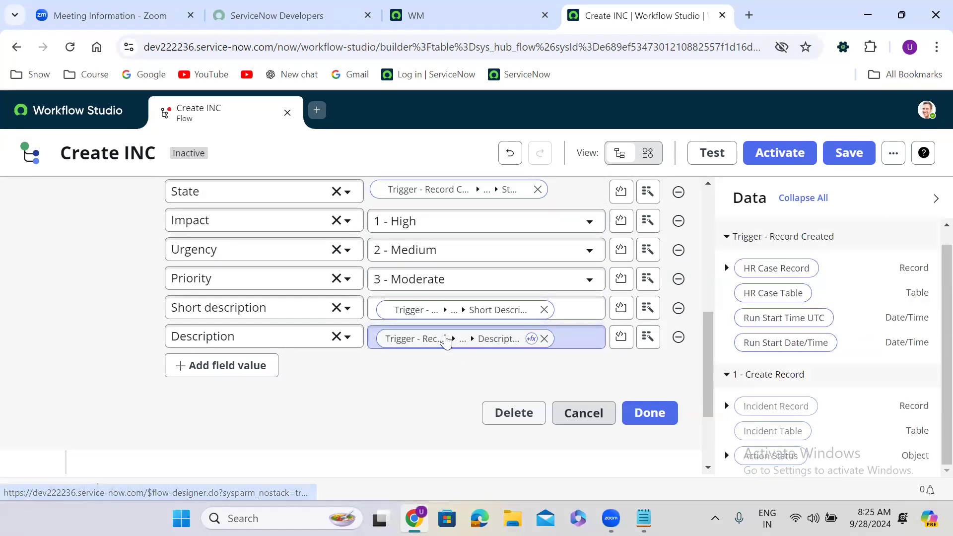
click(648, 413)
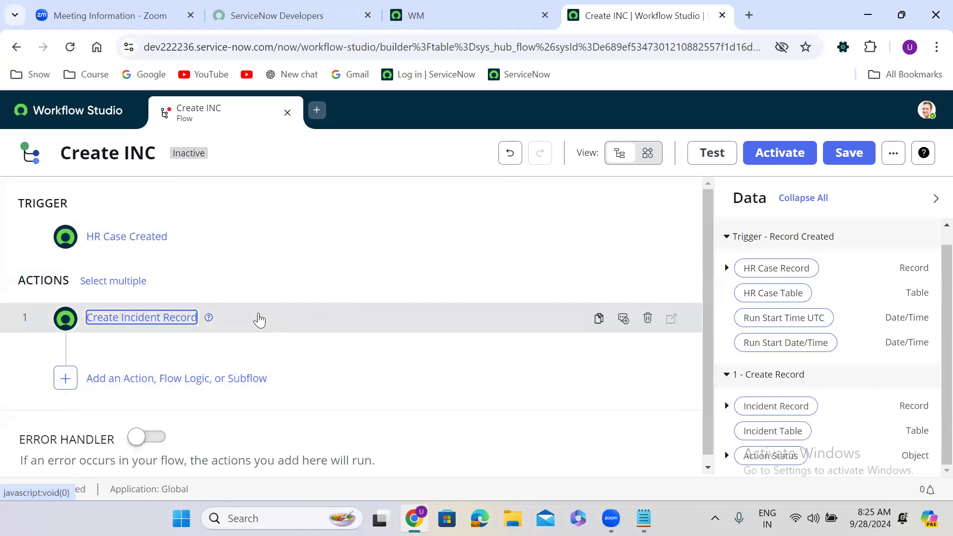
click(855, 154)
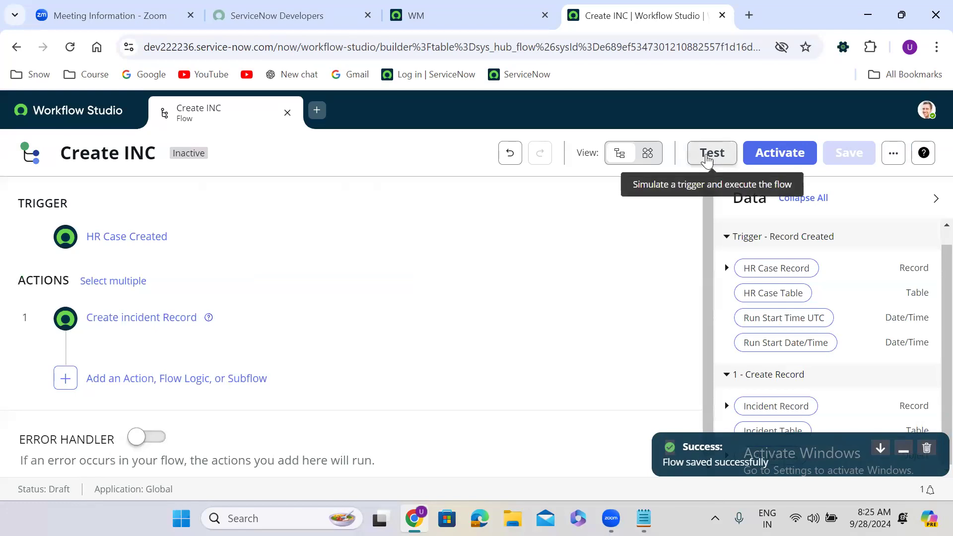
Run a flow test with HR Case HRCASE0001009 and view its execution details.
click(710, 158)
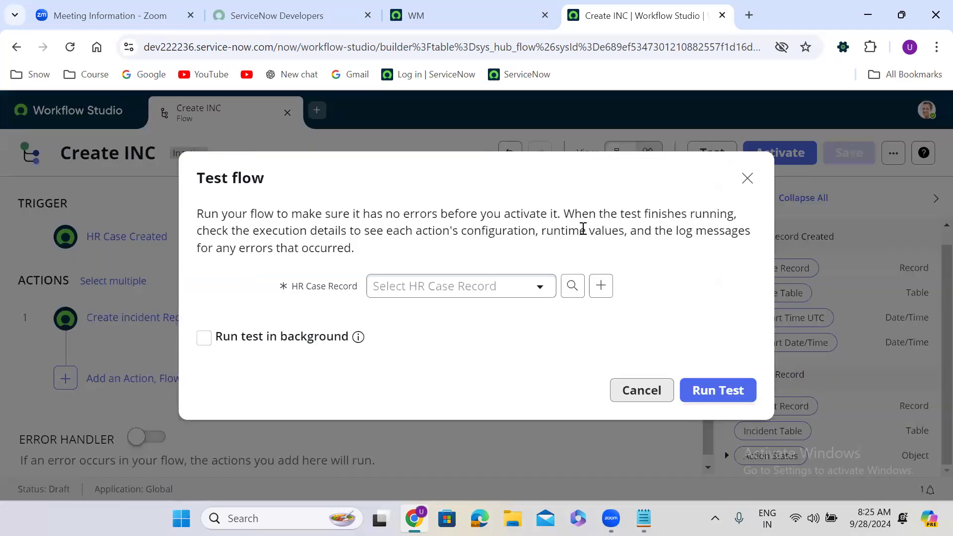
click(451, 296)
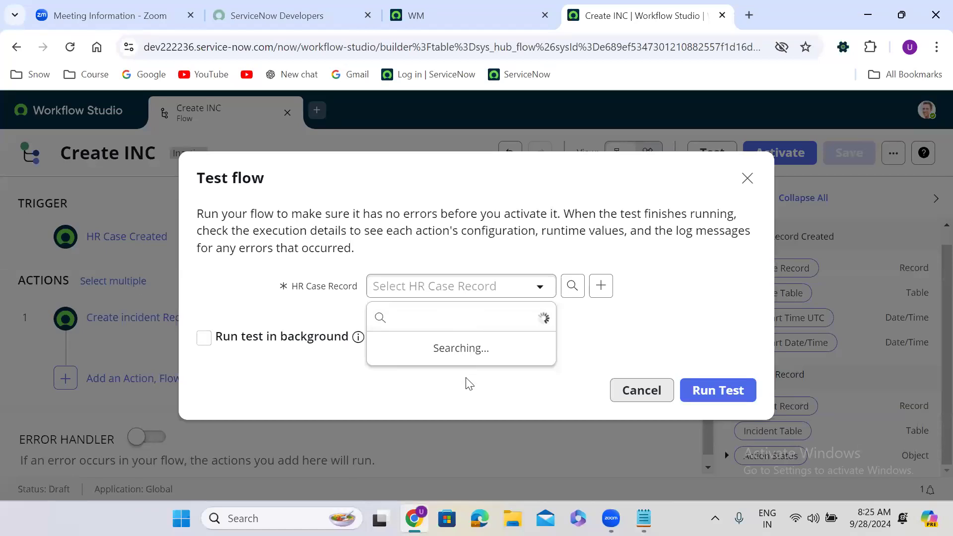
click(437, 388)
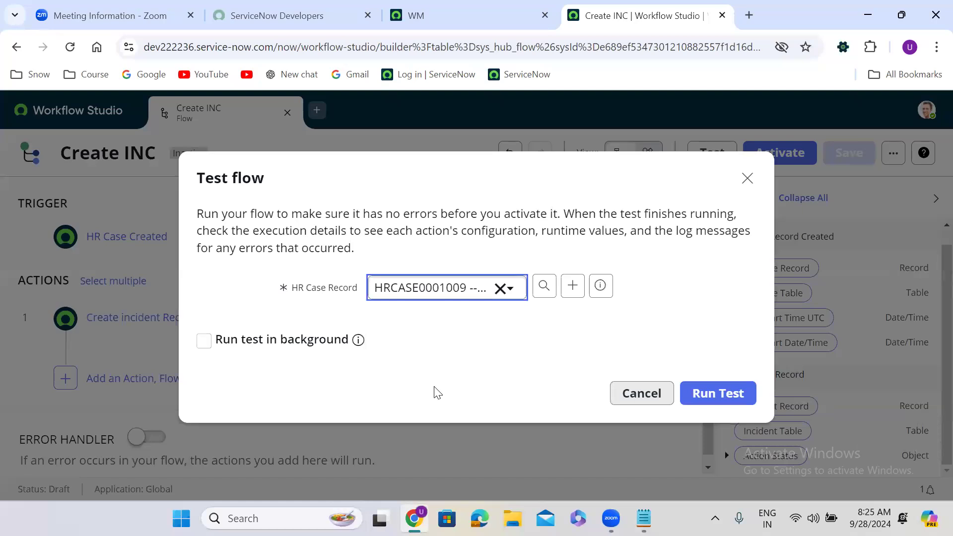
click(737, 395)
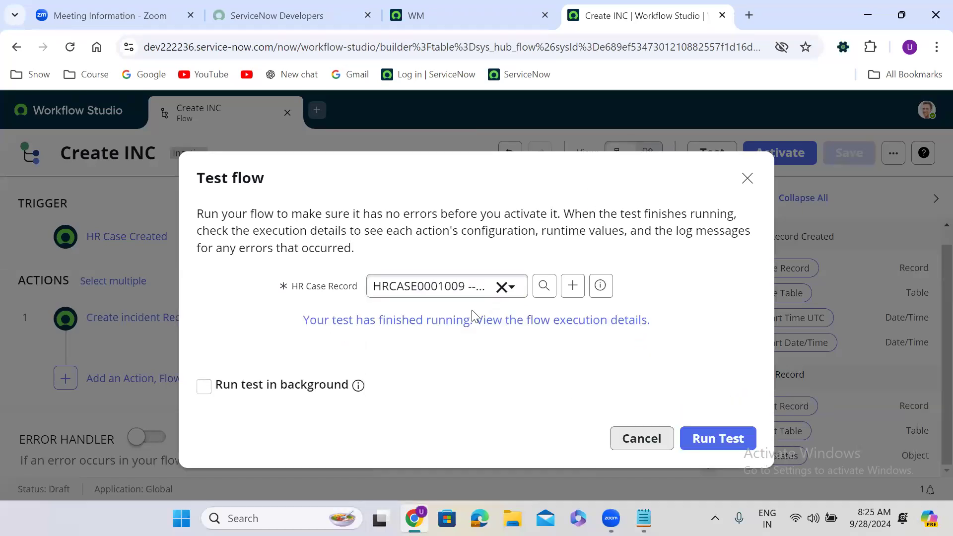
click(454, 320)
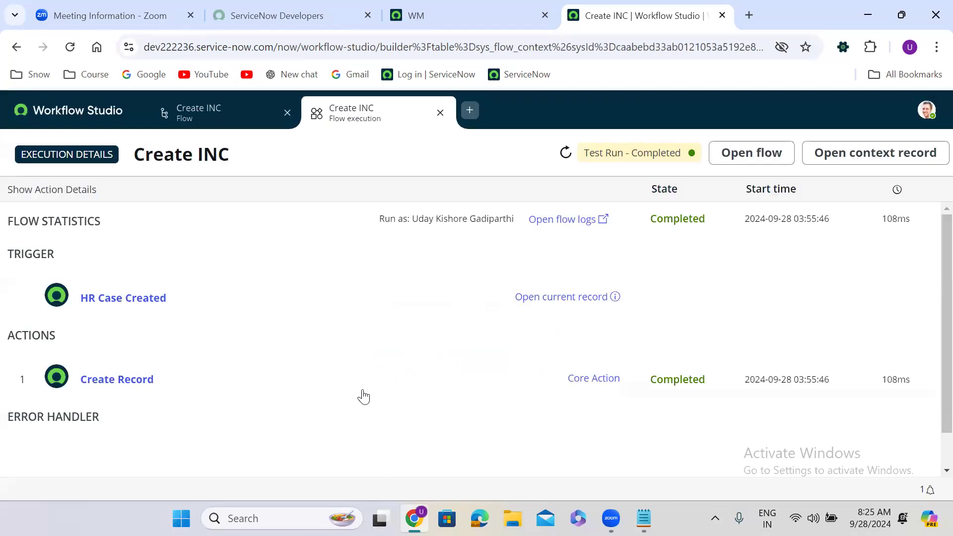
Expand the Create Record action details and scroll to the output incident INC0674375.
click(330, 385)
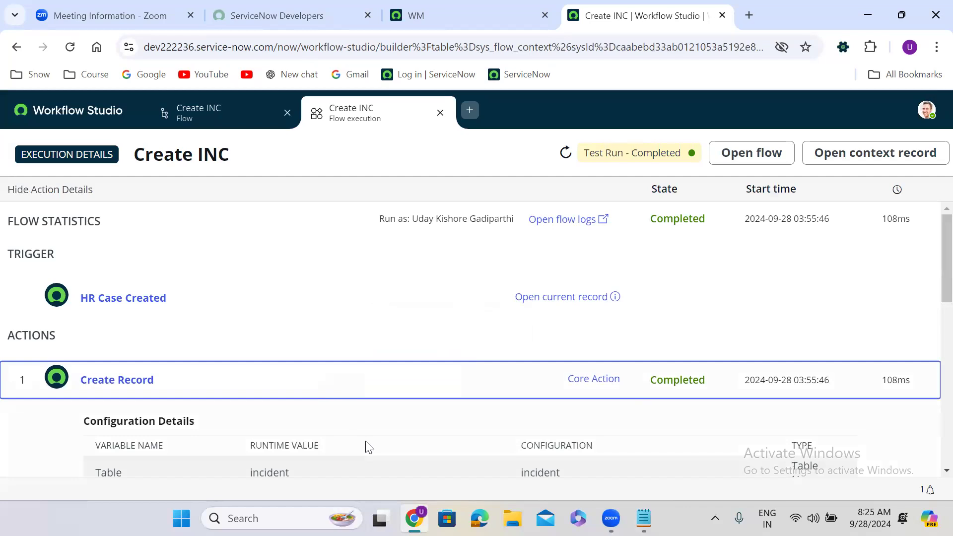
scroll(366, 442, down, 5)
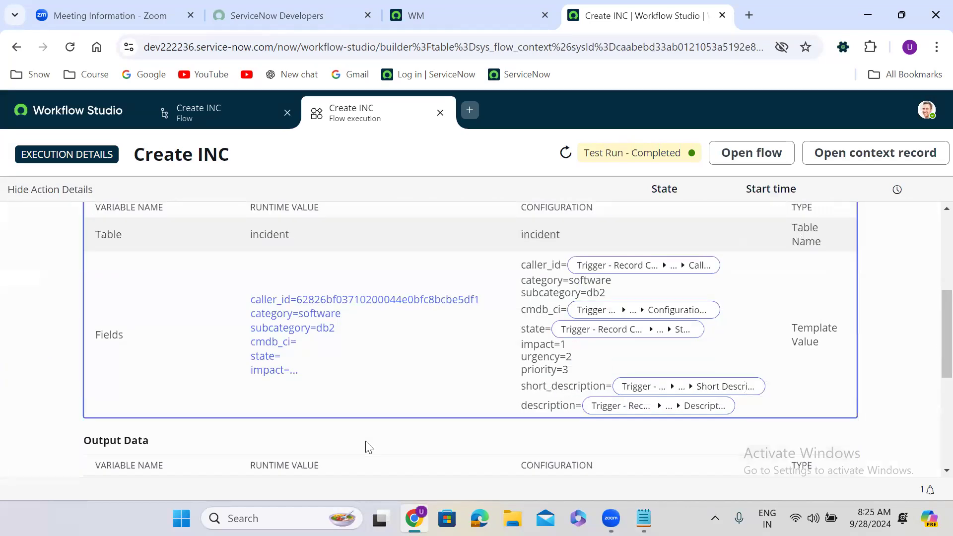
scroll(368, 446, down, 5)
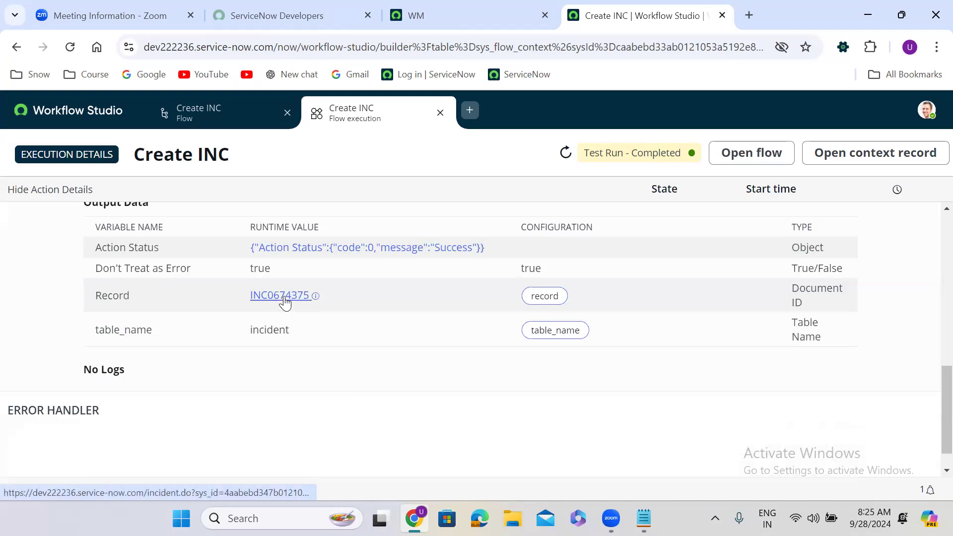
mouse_move(285, 302)
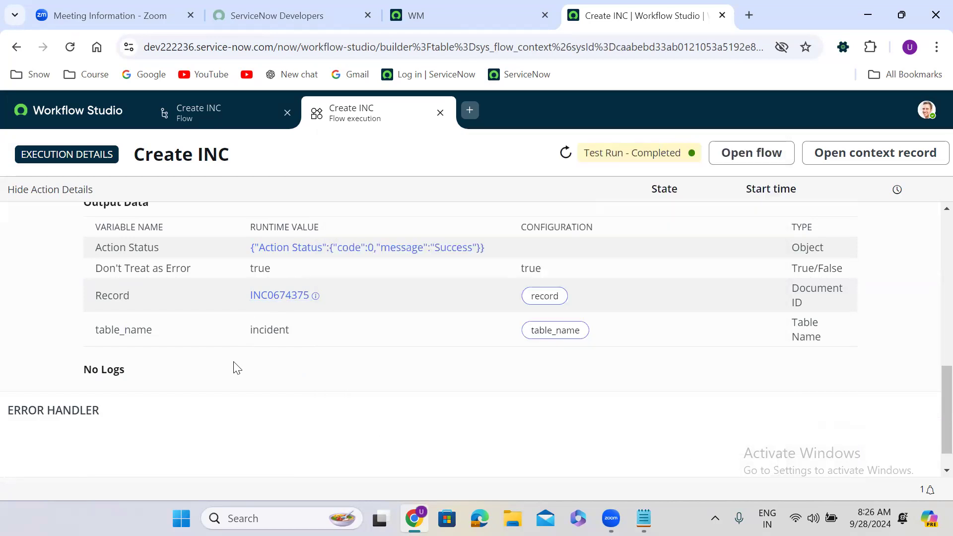
Open the incident list in a new tab with the incident.LIST navigator command.
click(456, 6)
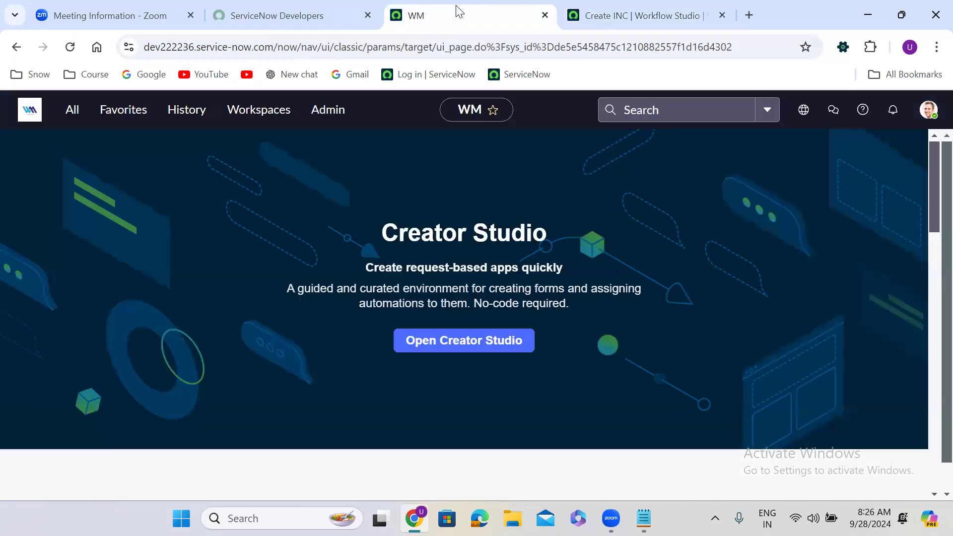
click(67, 115)
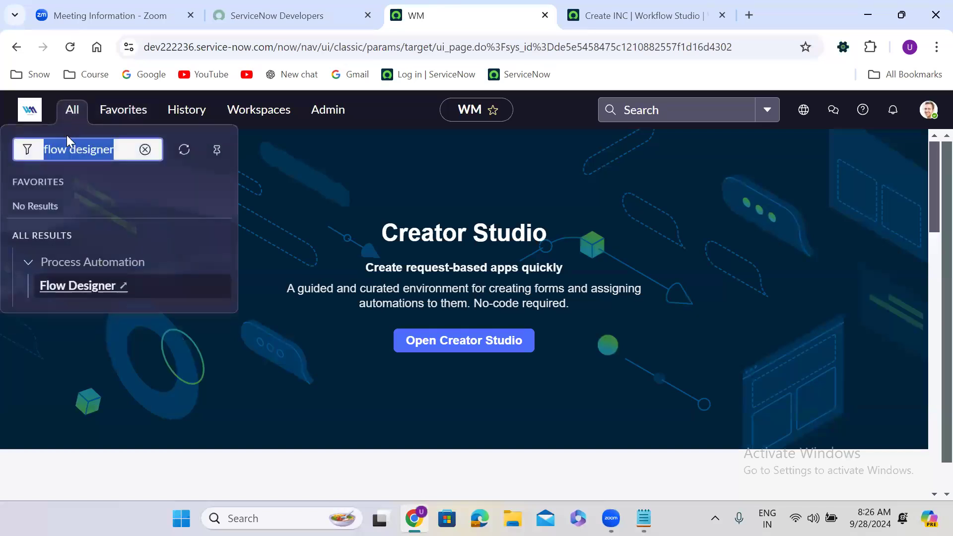
text(inc)
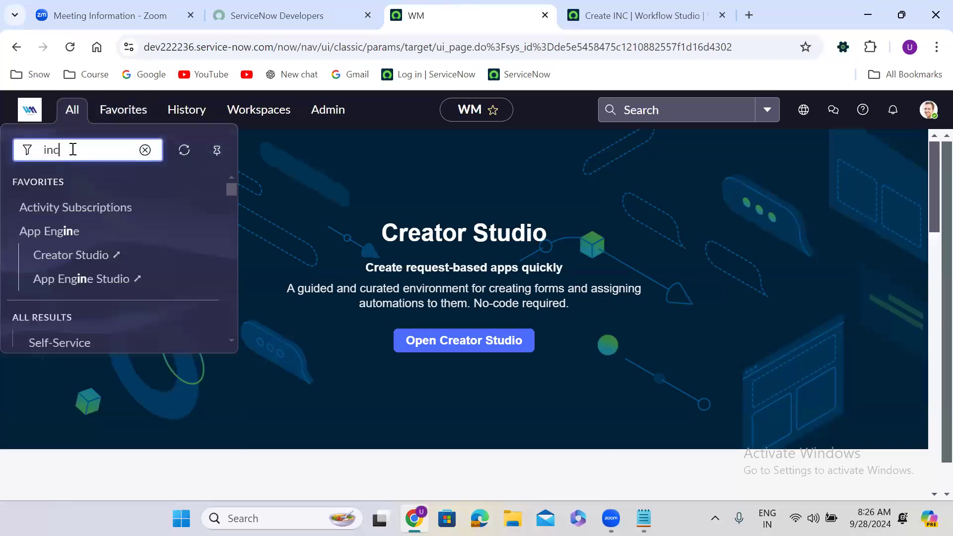
text(ident.LIST)
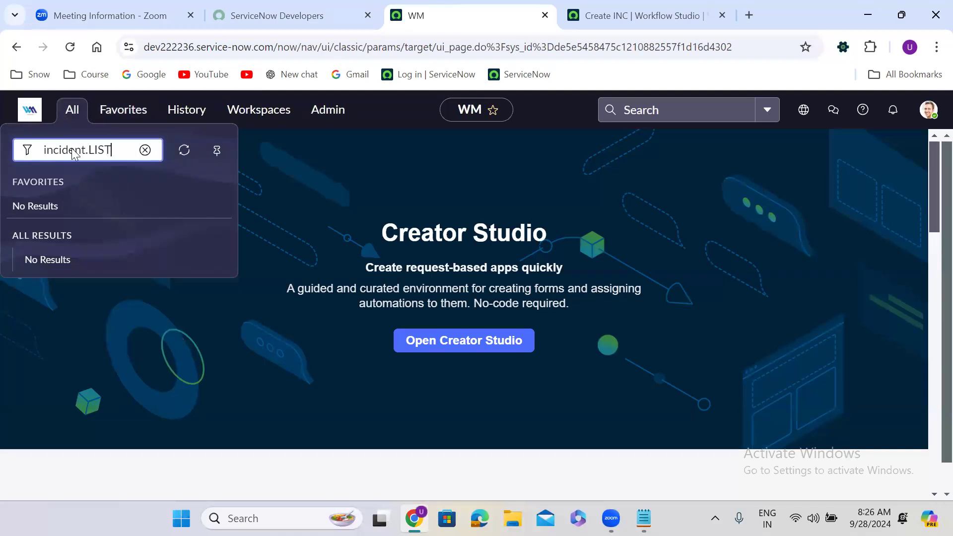
key(Return)
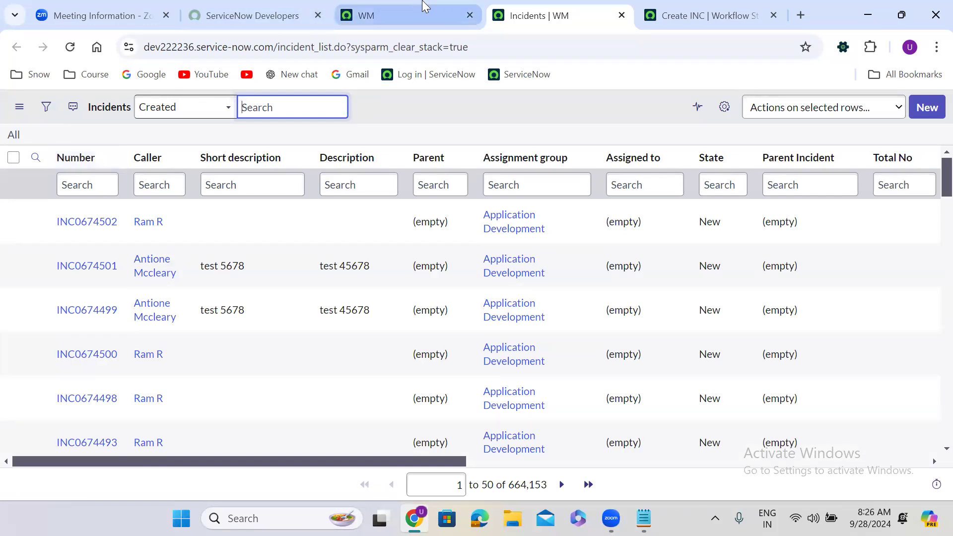
Filter the navigator for 'hr case' and create a new HR Case record.
click(396, 3)
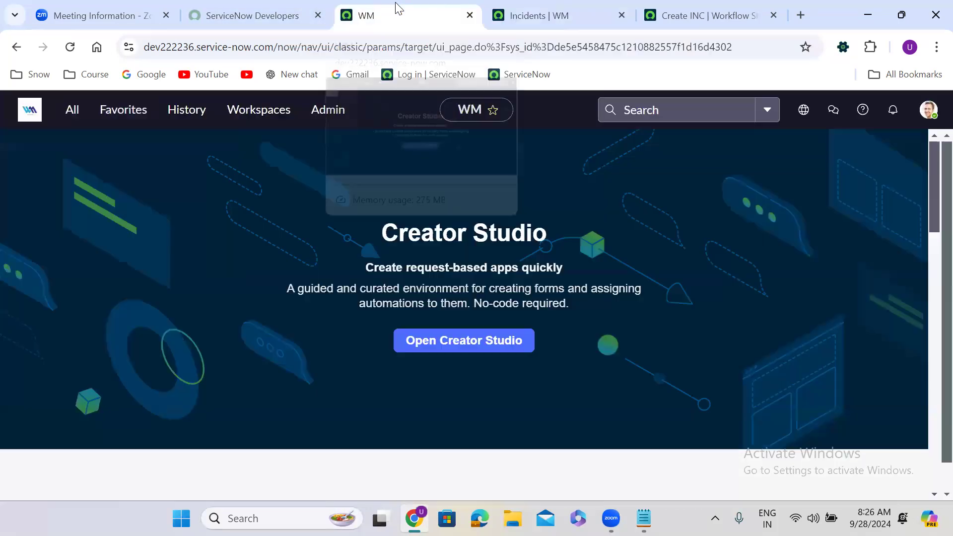
click(72, 113)
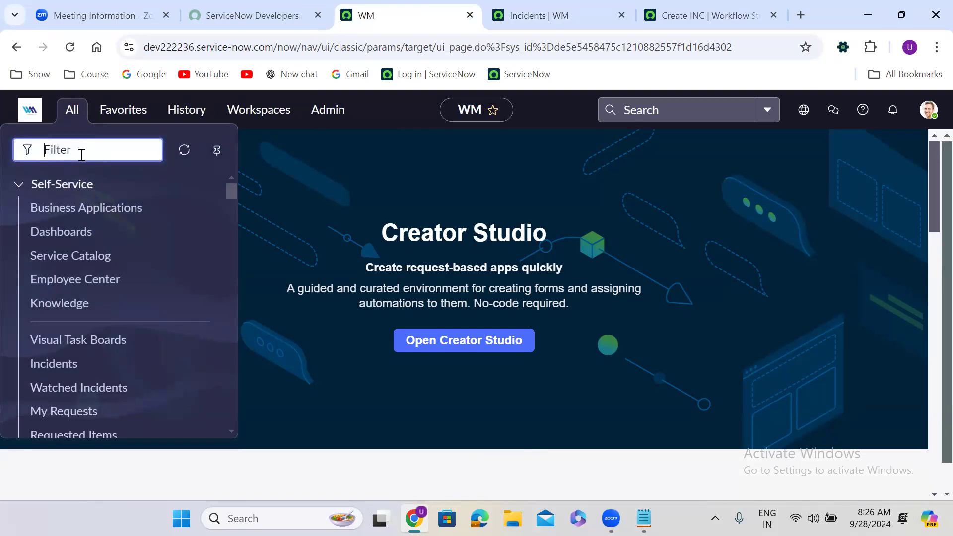
text(inc)
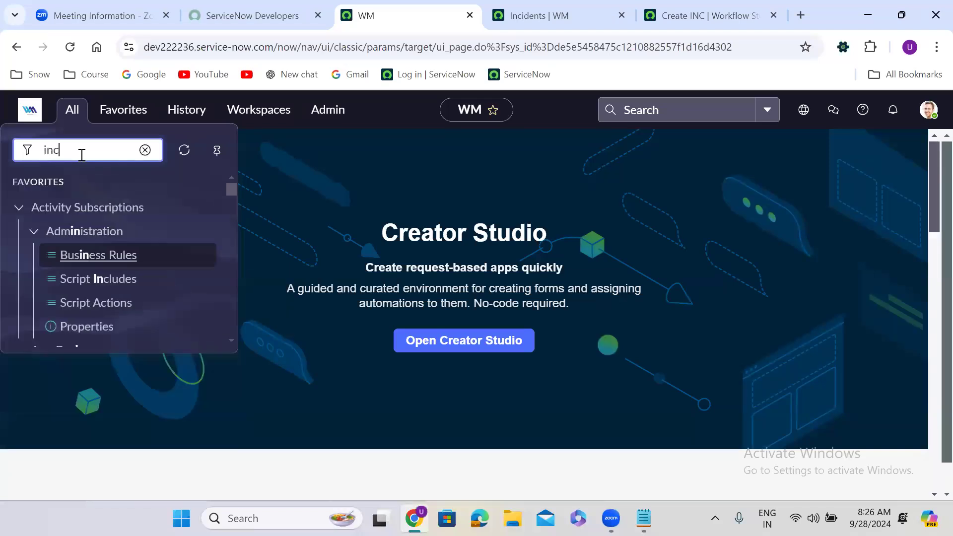
text(ident)
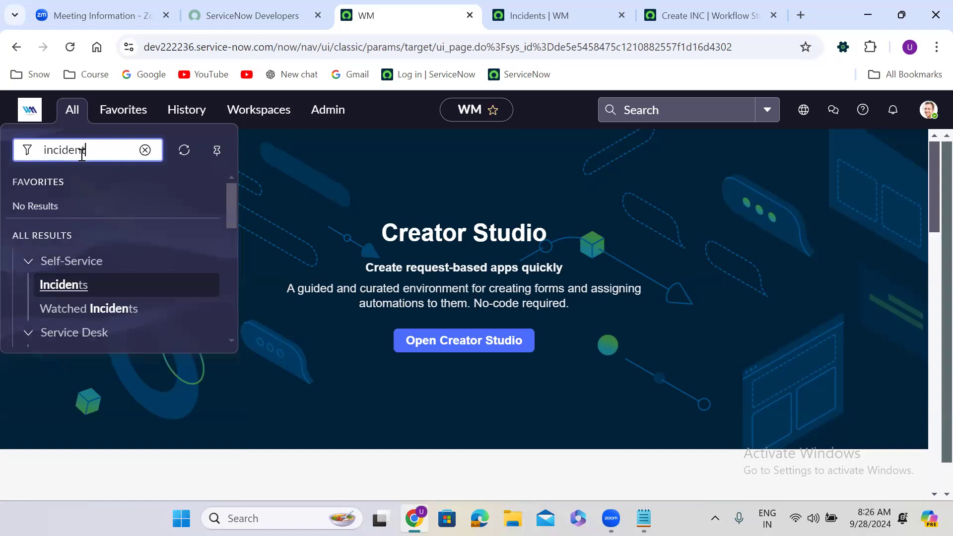
key(BackSpace)
key(BackSpace)
key(BackSpace)
key(BackSpace)
key(BackSpace)
key(BackSpace)
key(BackSpace)
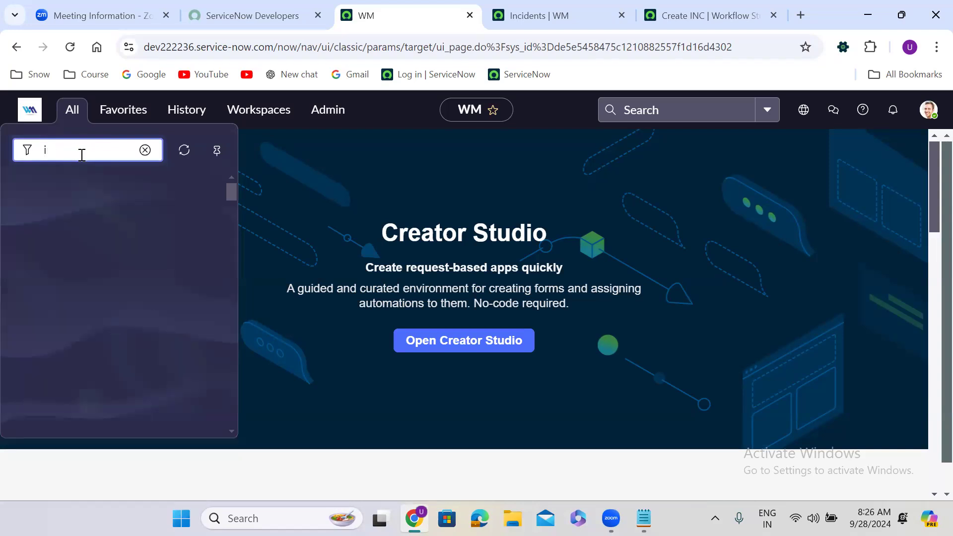
key(BackSpace)
text(hr case)
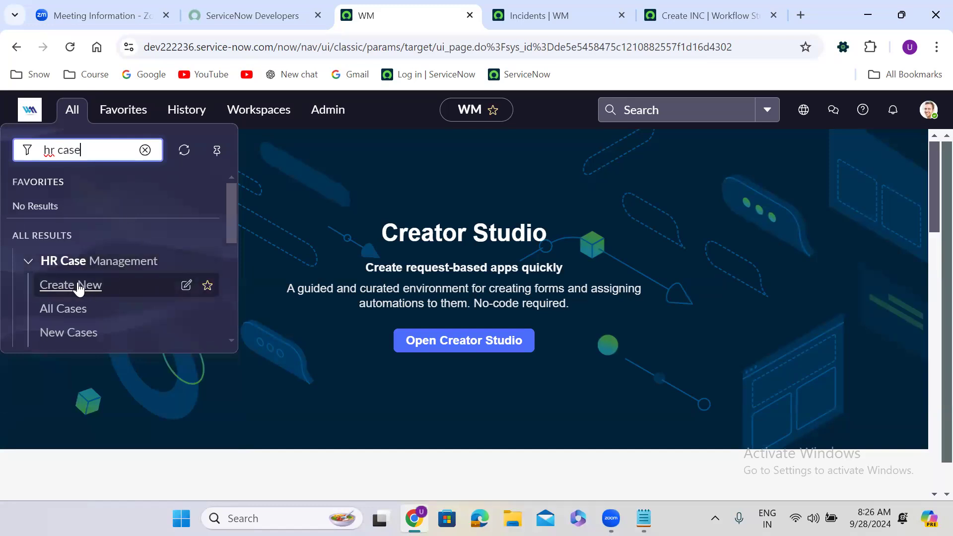
click(77, 286)
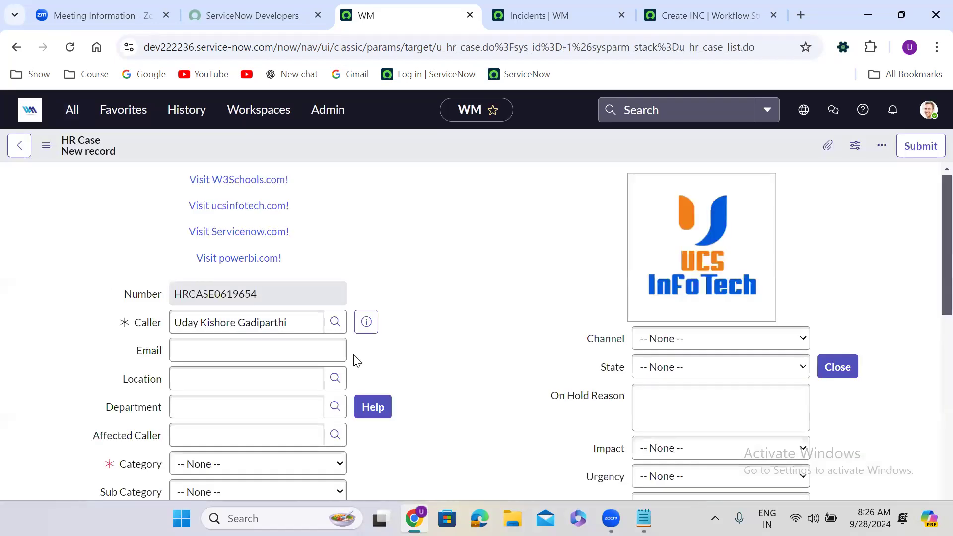
Set the HR Case to Software / Linux with Configuration Item *ASSET-IBM.
scroll(436, 302, down, 4)
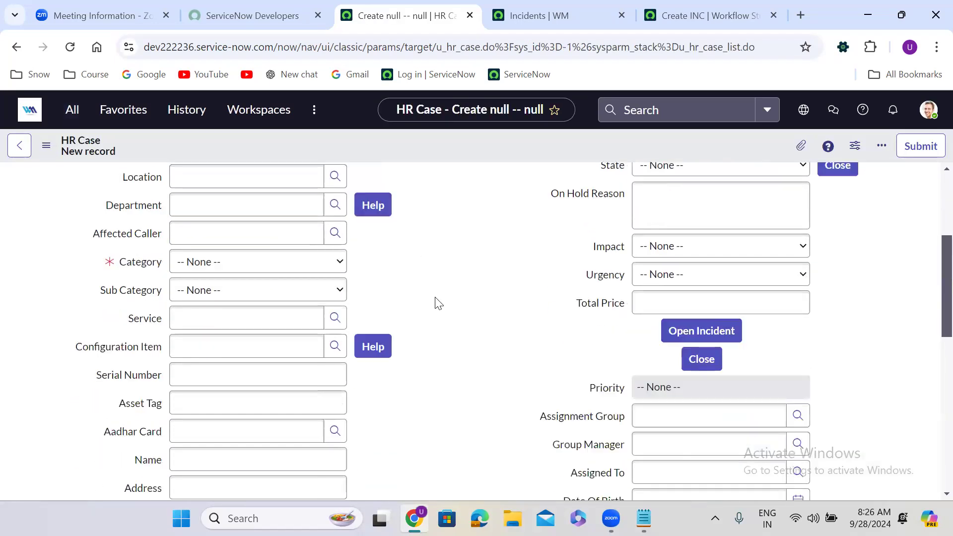
click(235, 260)
click(224, 296)
click(239, 291)
click(229, 340)
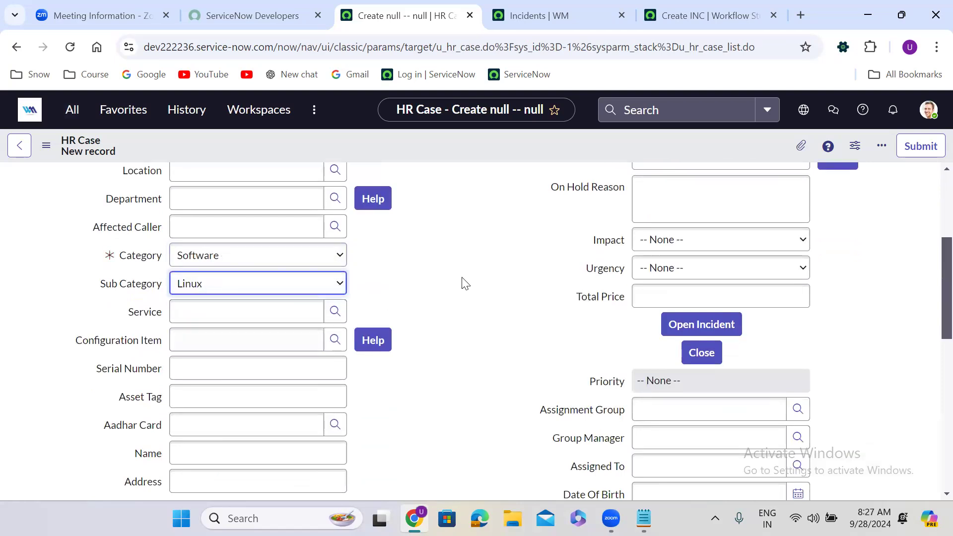
scroll(464, 281, down, 1)
scroll(465, 283, down, 1)
click(274, 253)
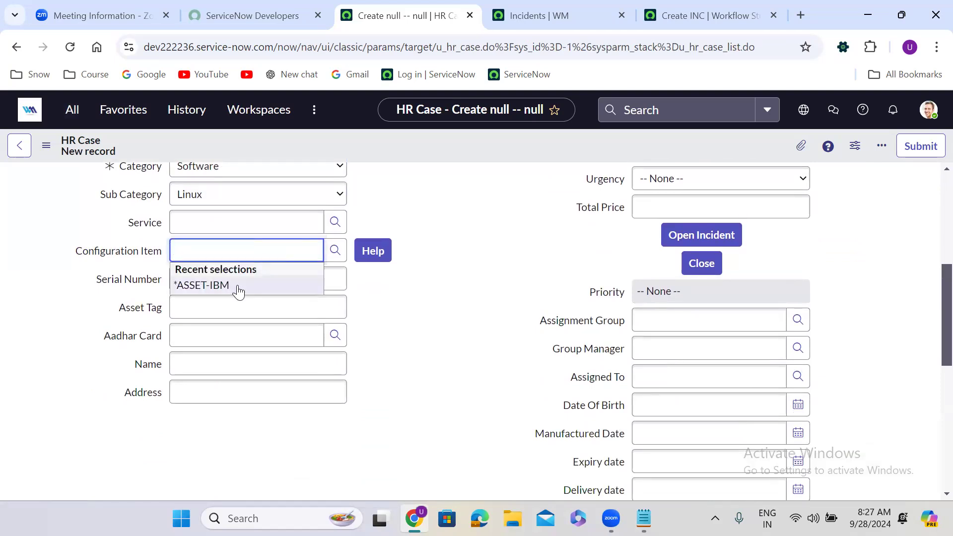
click(237, 284)
click(542, 290)
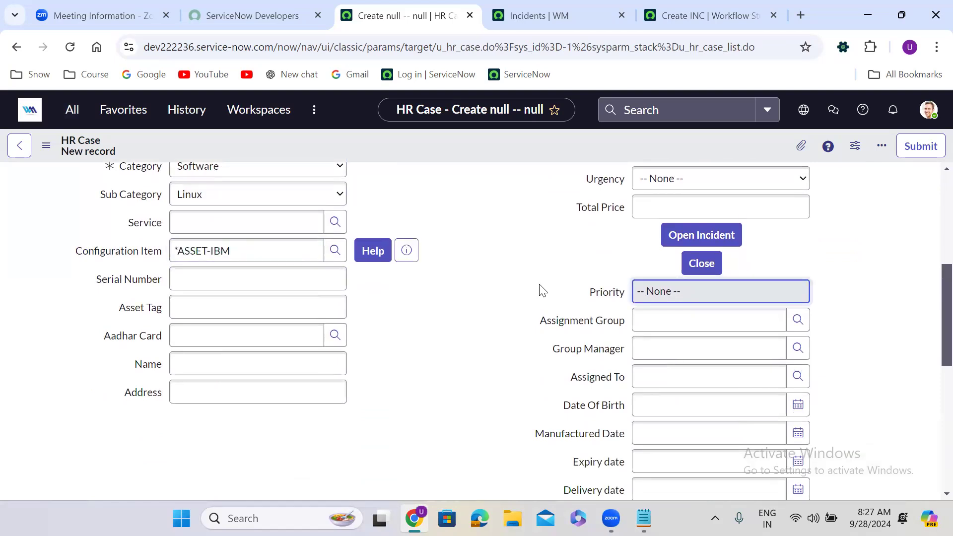
click(463, 246)
Set Impact High, Urgency High, Channel Email and State New.
scroll(464, 248, up, 3)
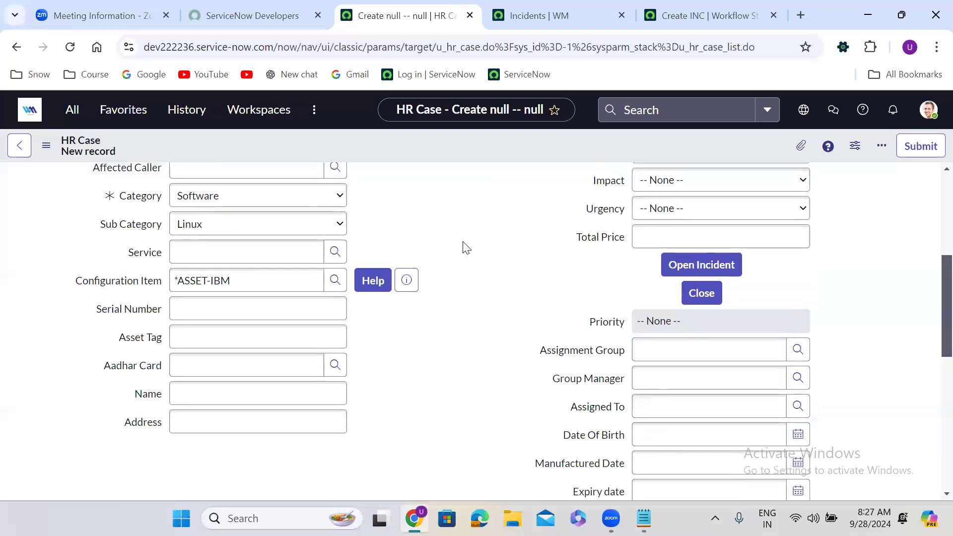
click(700, 302)
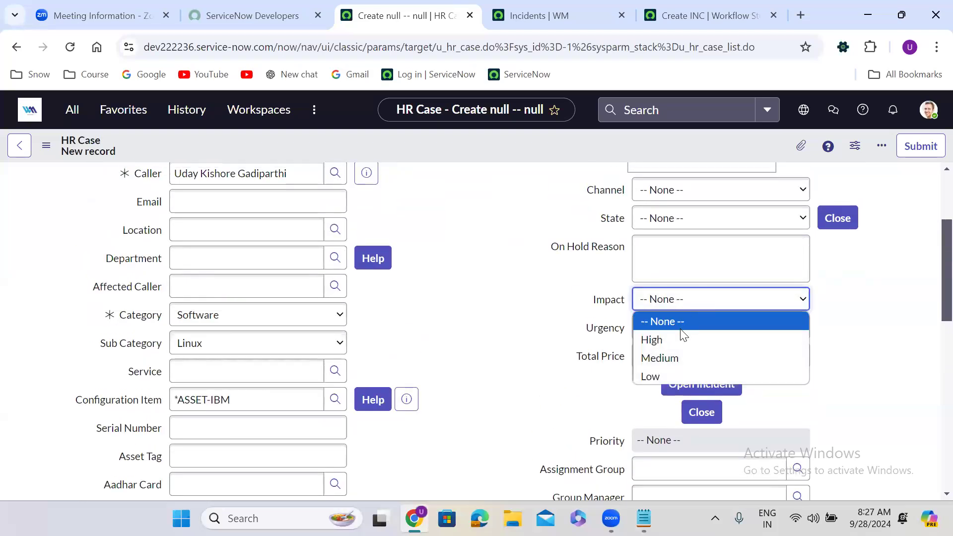
click(680, 339)
click(681, 329)
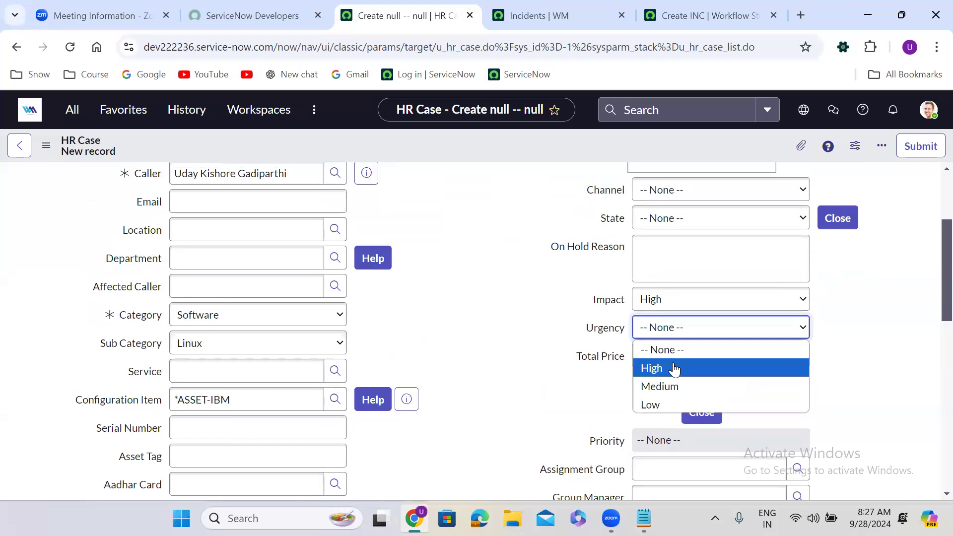
click(673, 364)
click(680, 195)
click(670, 227)
click(671, 232)
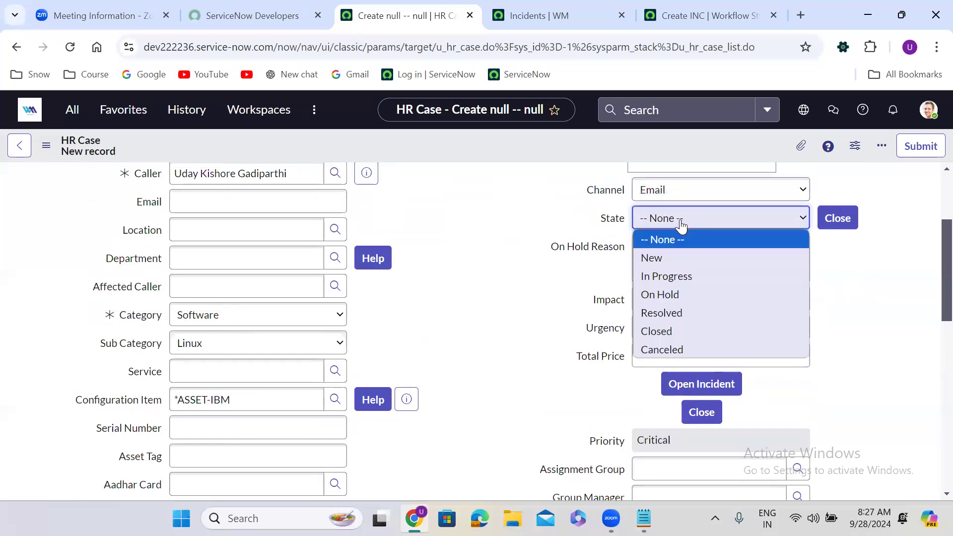
click(676, 258)
Enter 'test record' as both the short description and the description.
scroll(425, 402, down, 5)
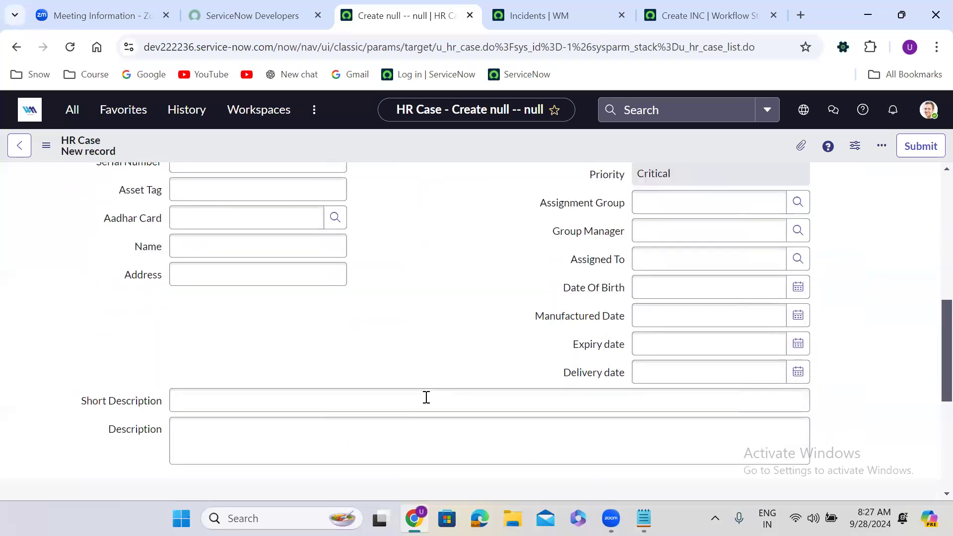
click(283, 400)
text(test )
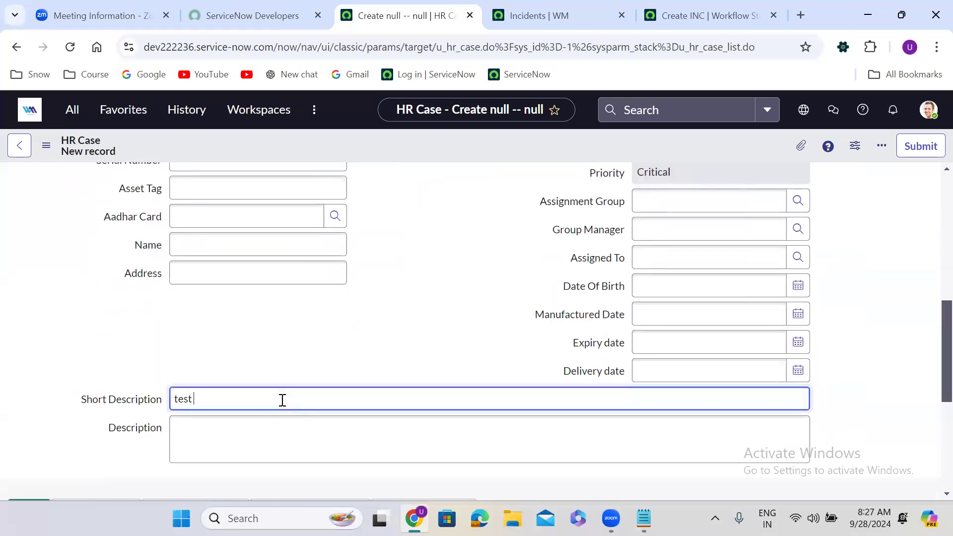
text(record)
click(236, 431)
text(test )
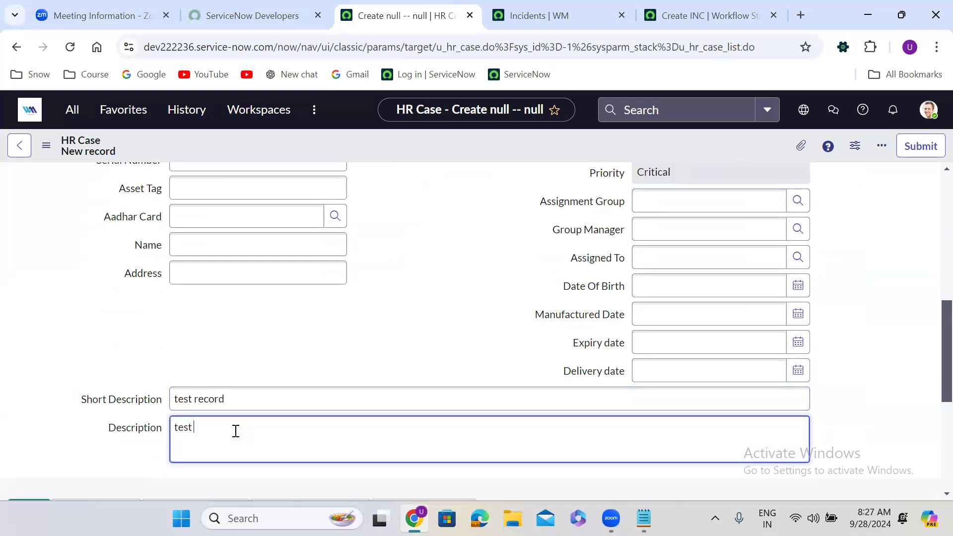
text(record)
Close the test dialog, activate and confirm the Create INC flow, then return to the HR Case form.
click(666, 12)
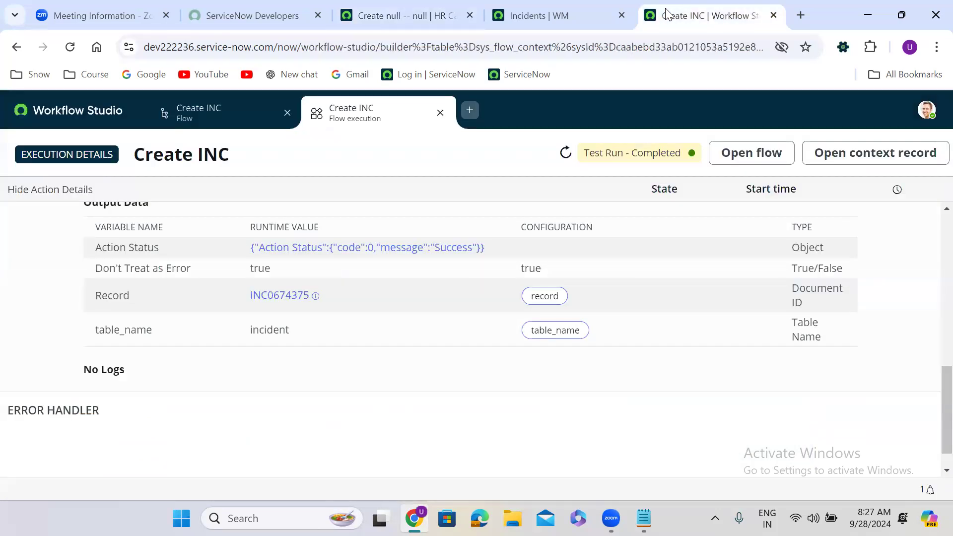
click(186, 117)
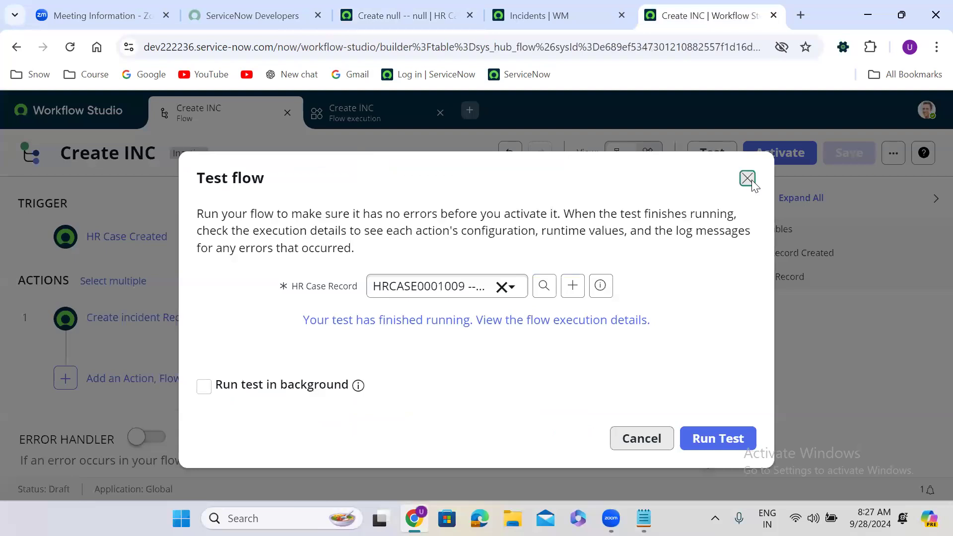
click(748, 177)
click(778, 157)
click(645, 307)
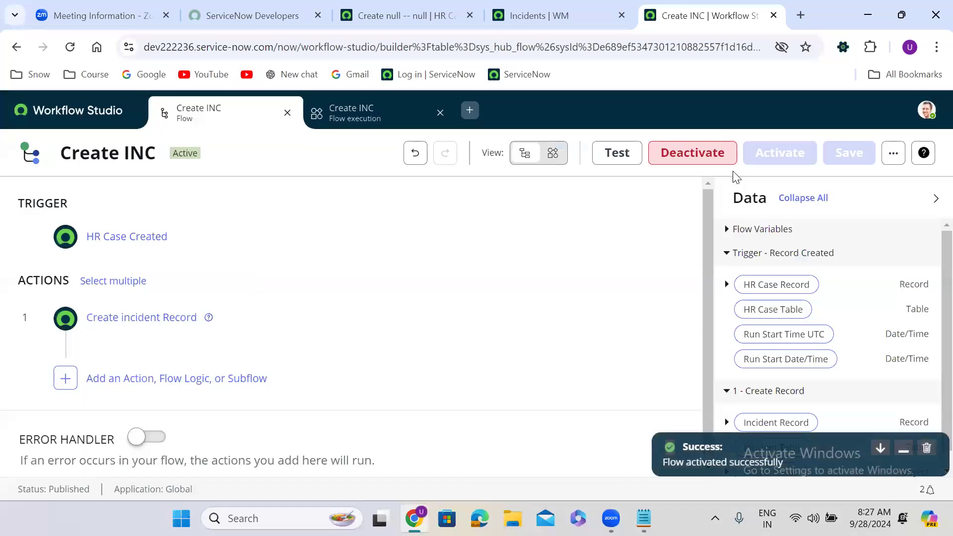
click(431, 7)
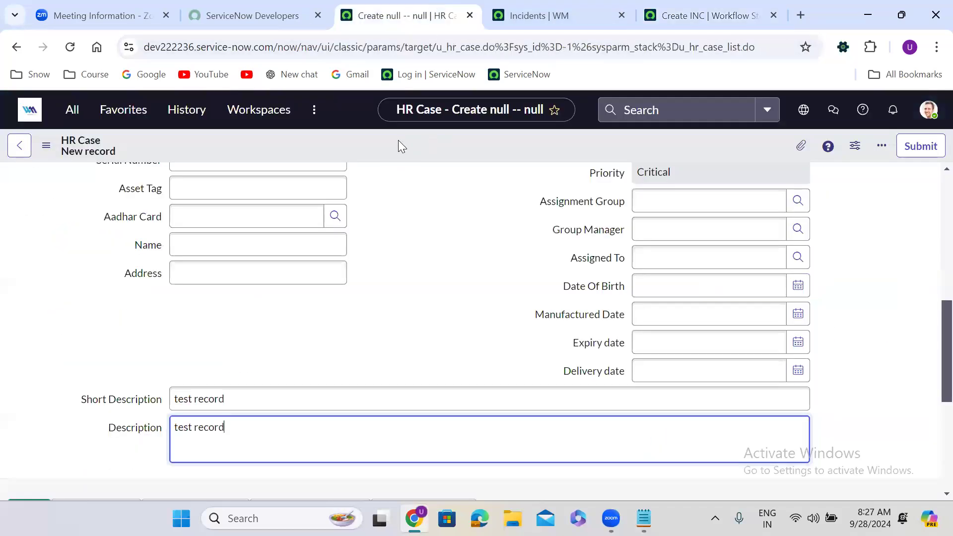
Save the HR Case, then reload and scroll the incident list to find the new 'test record' incidents.
right_click(398, 140)
click(434, 152)
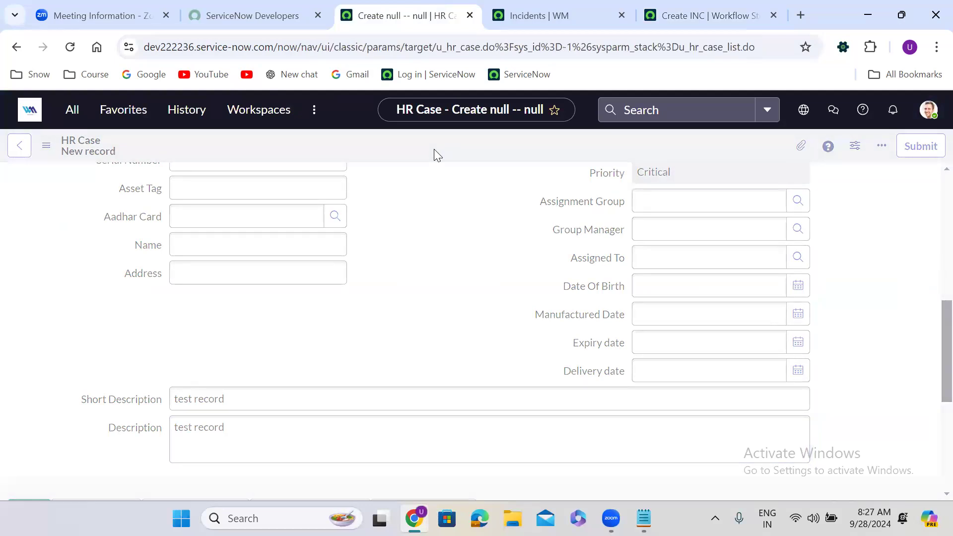
click(542, 6)
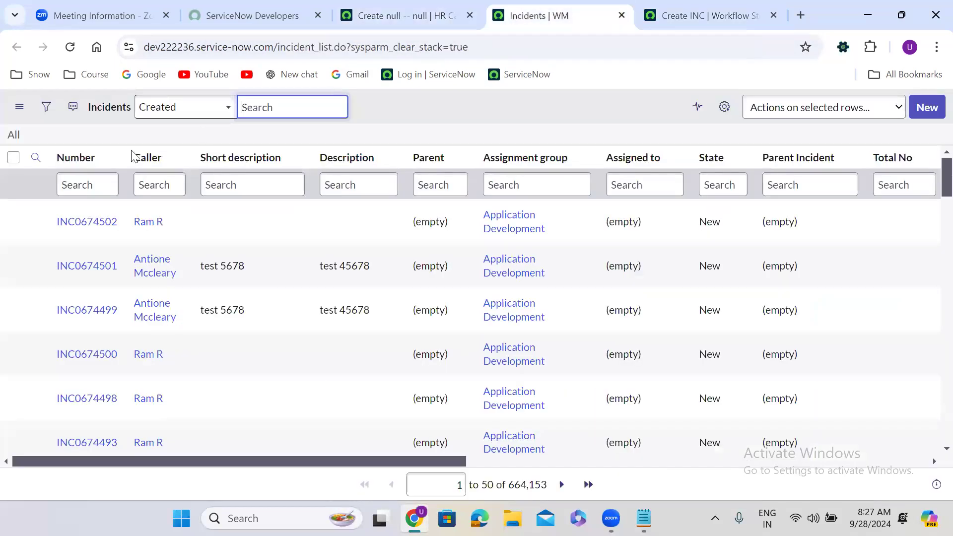
click(13, 139)
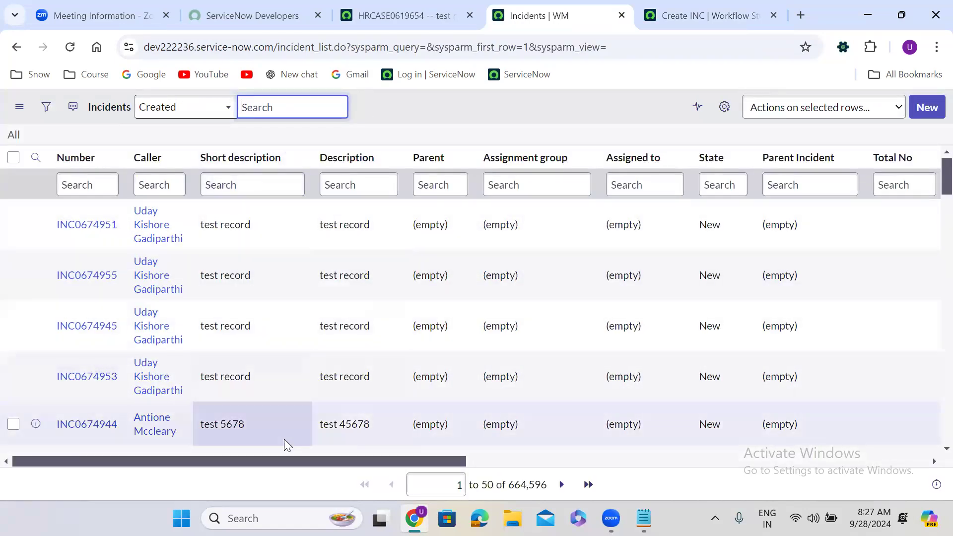
drag(212, 464, 435, 458)
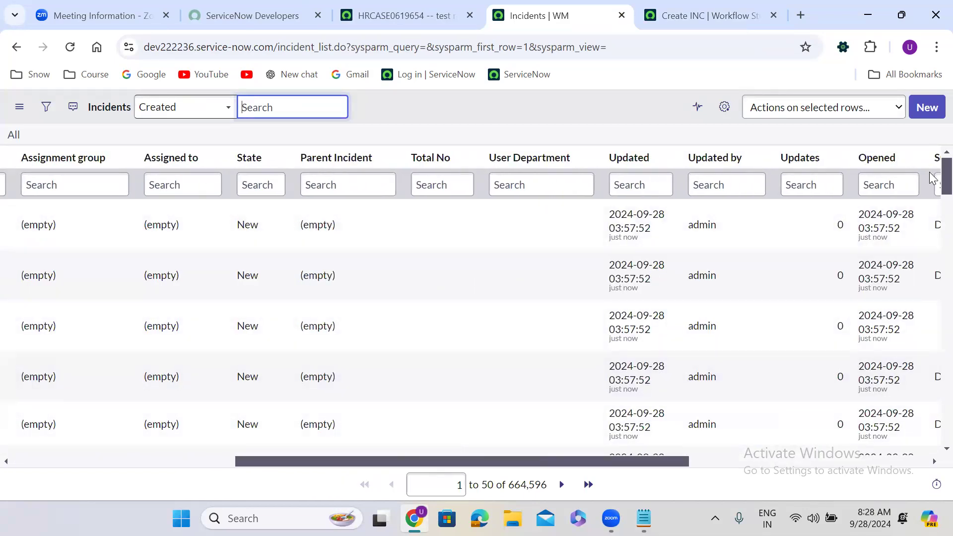
scroll(933, 228, down, 2)
scroll(931, 233, down, 8)
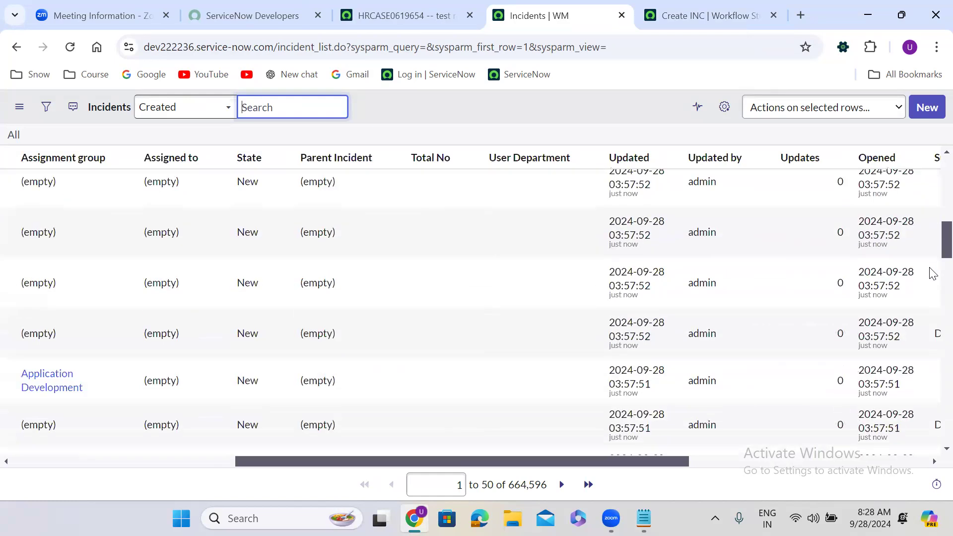
drag(435, 460, 118, 469)
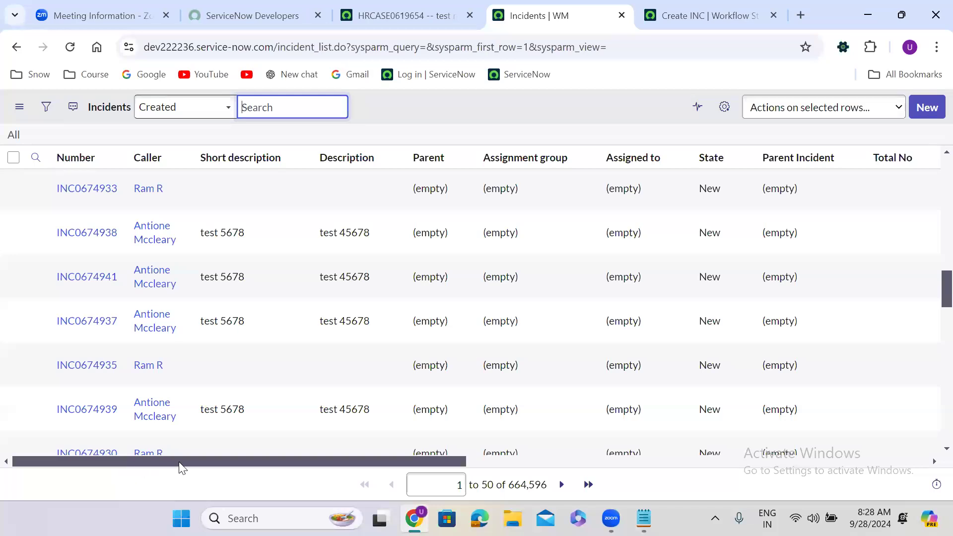
drag(929, 302, 932, 175)
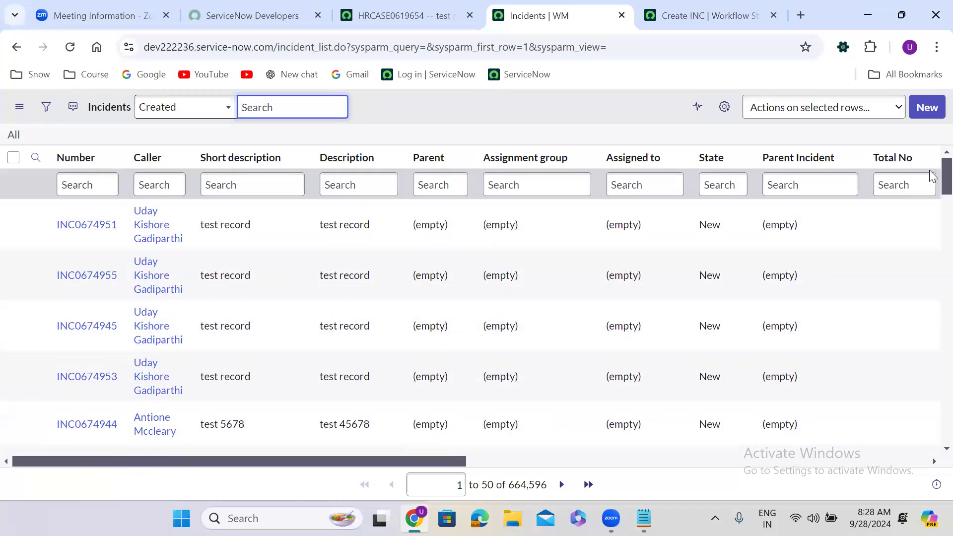
Open the Create INC flow's Executions in Operations and reload that page.
click(705, 15)
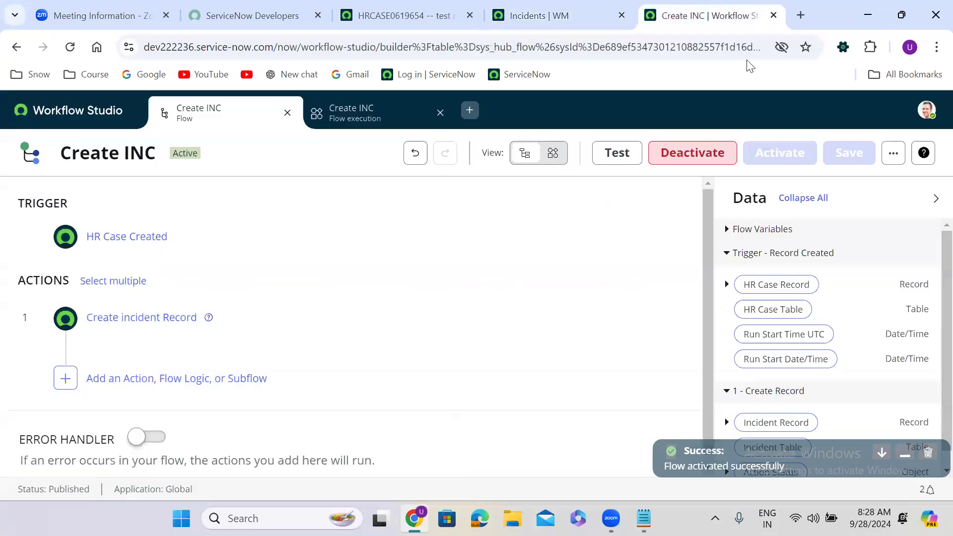
click(894, 153)
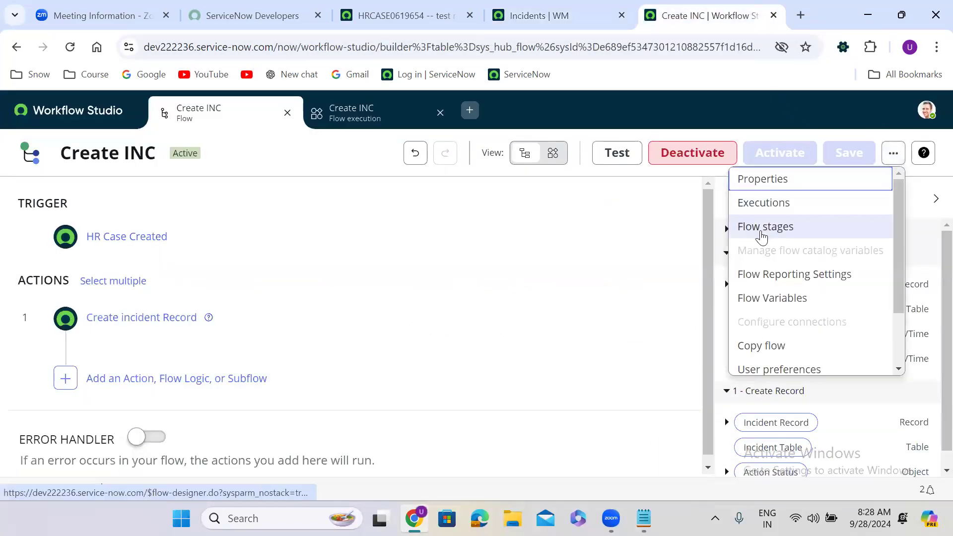
click(758, 209)
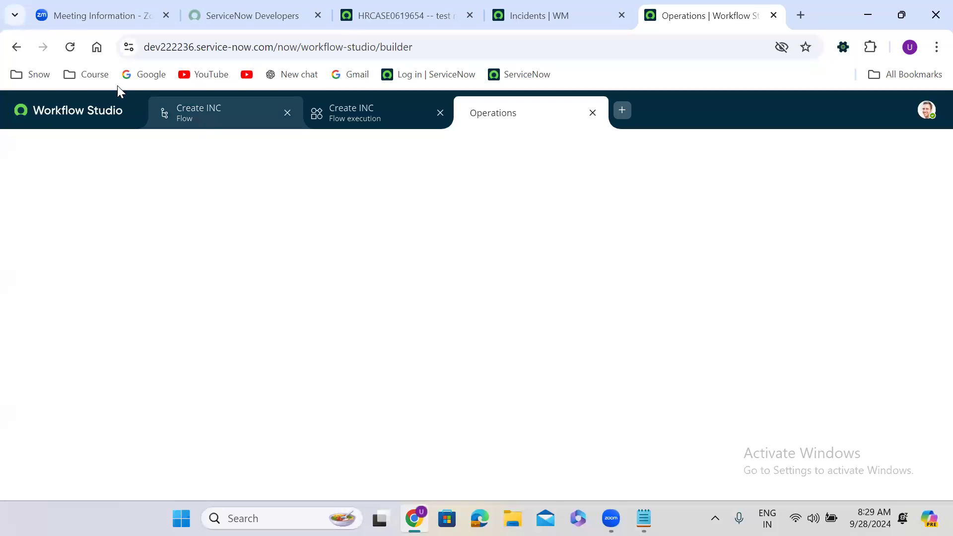
click(68, 48)
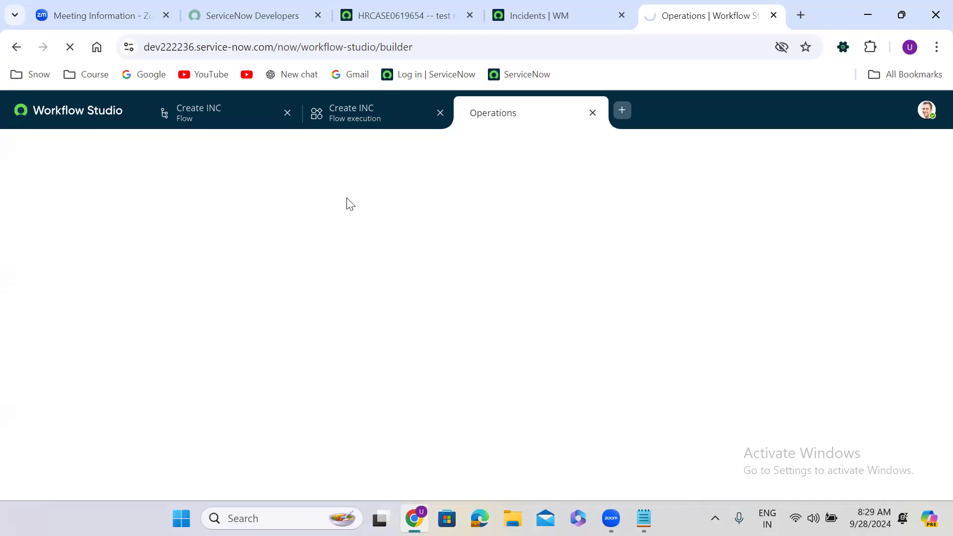
Reload the full incident list so the newest incidents, starting with INC0675930, appear.
click(539, 9)
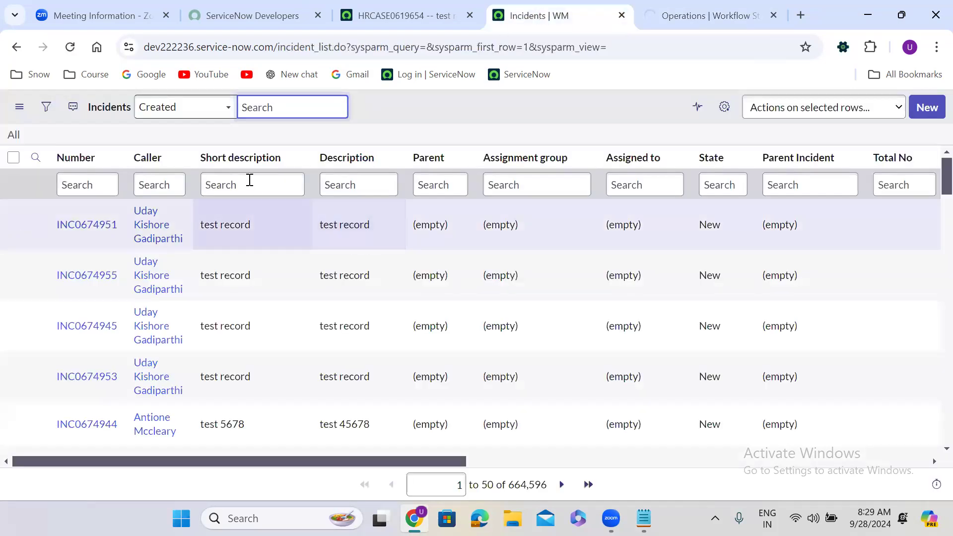
click(13, 137)
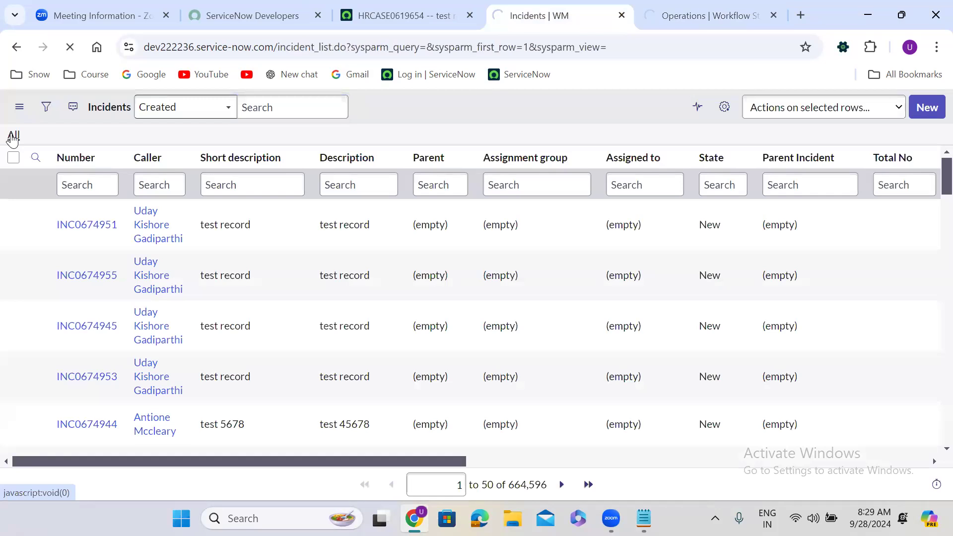
click(676, 5)
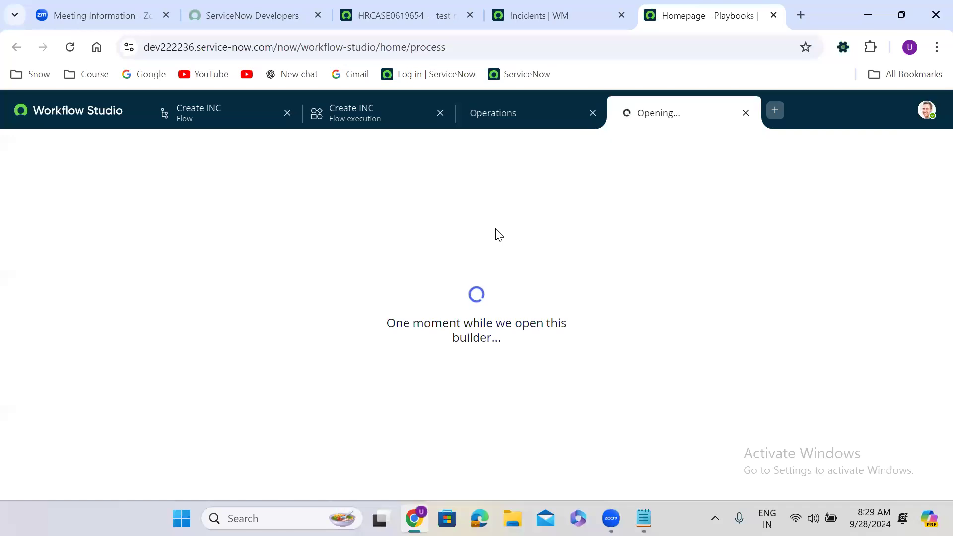
click(534, 7)
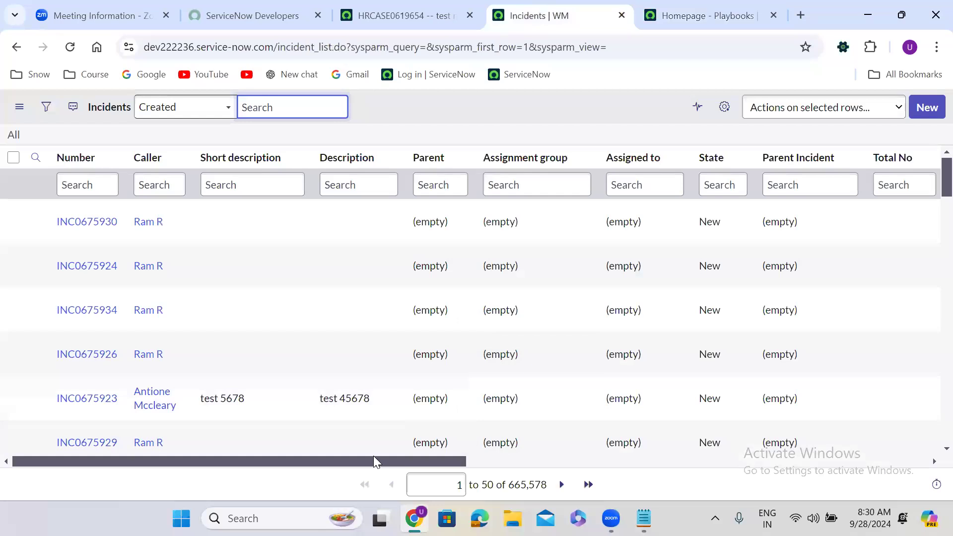
drag(373, 457, 337, 460)
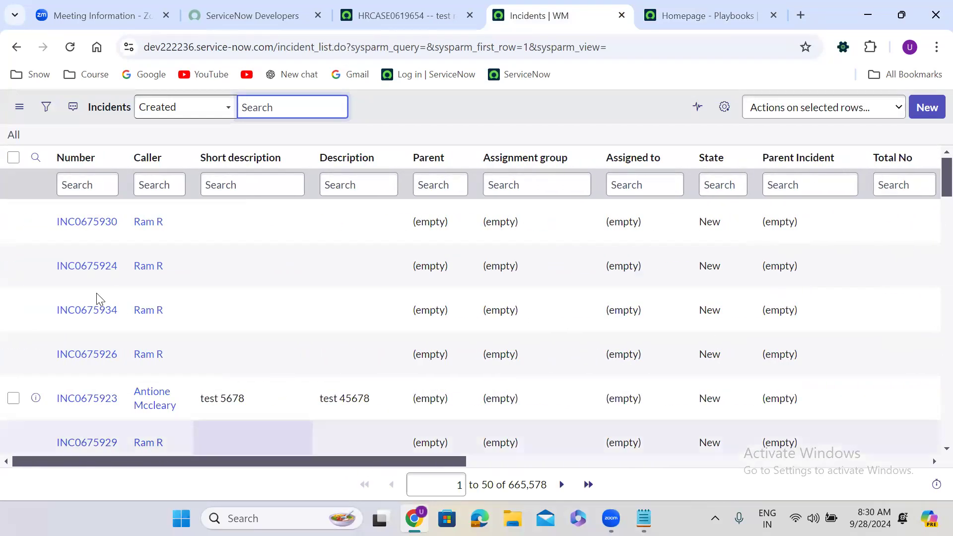
Open INC0675930 in a new tab, close the extra builder, and view its Software/db2 fields.
right_click(35, 226)
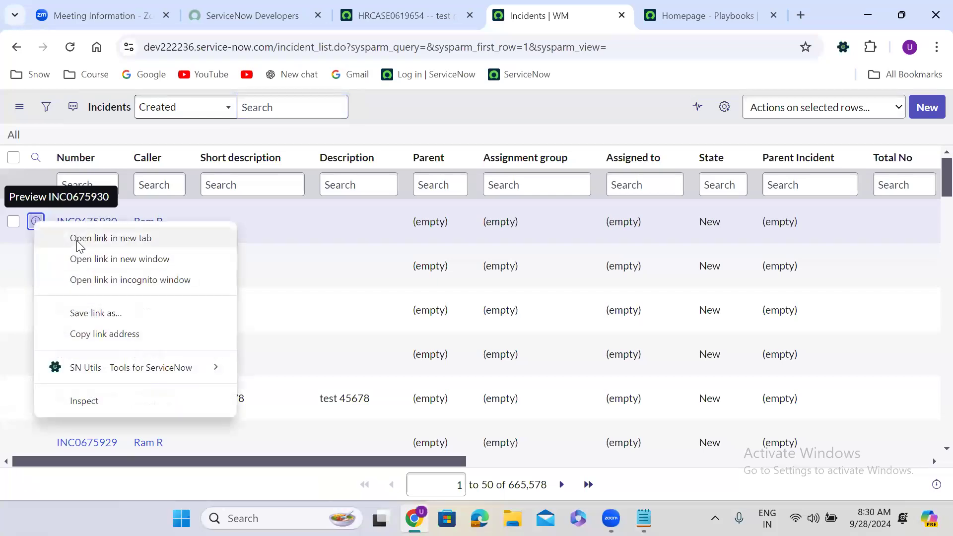
click(82, 238)
click(609, 9)
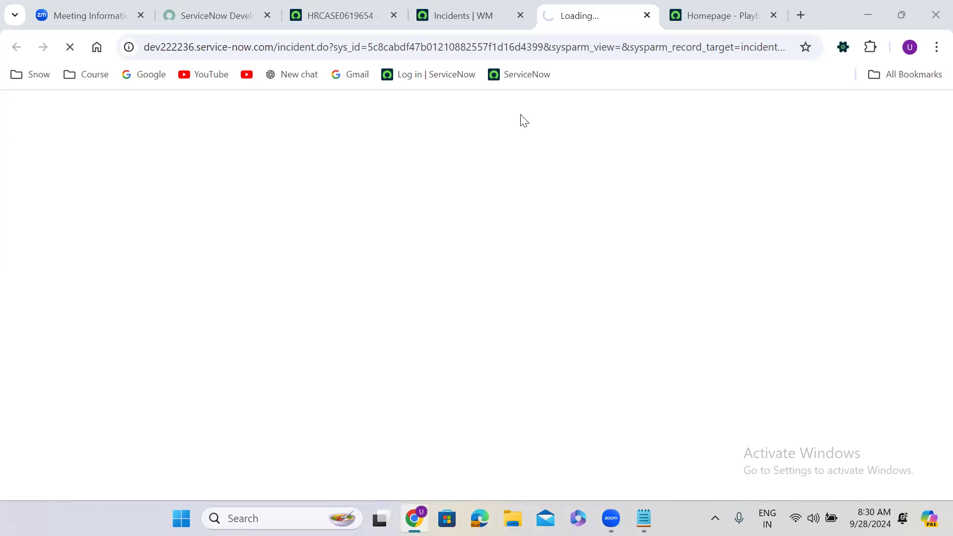
click(480, 6)
click(565, 6)
click(690, 5)
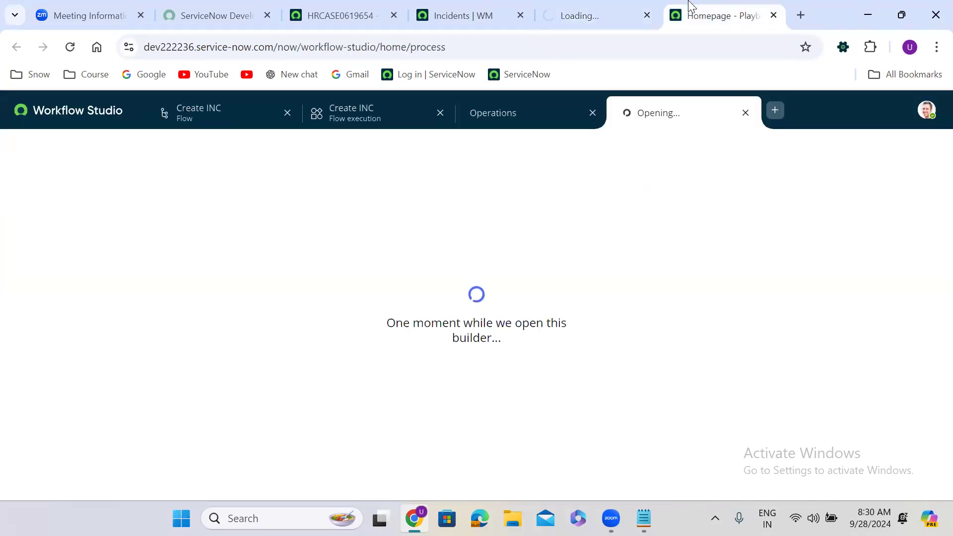
click(746, 114)
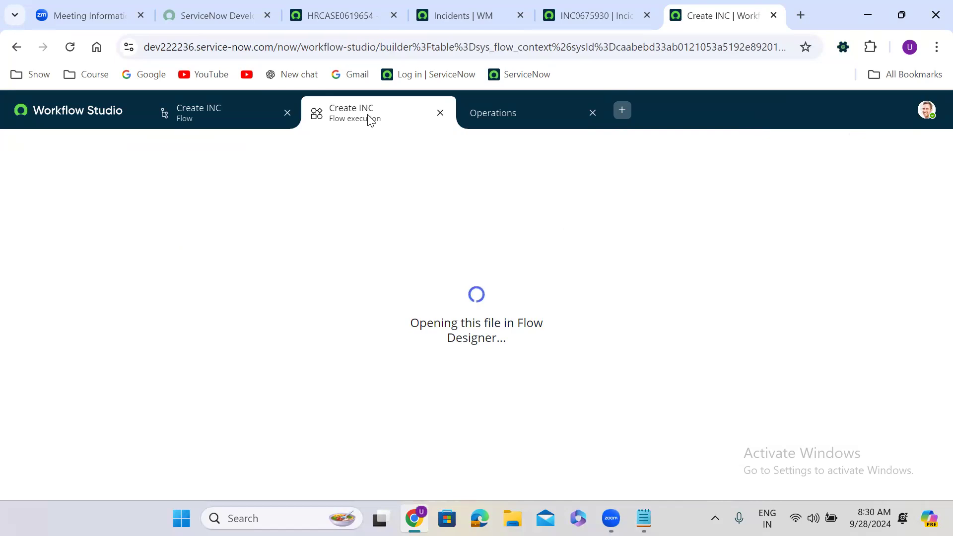
click(619, 10)
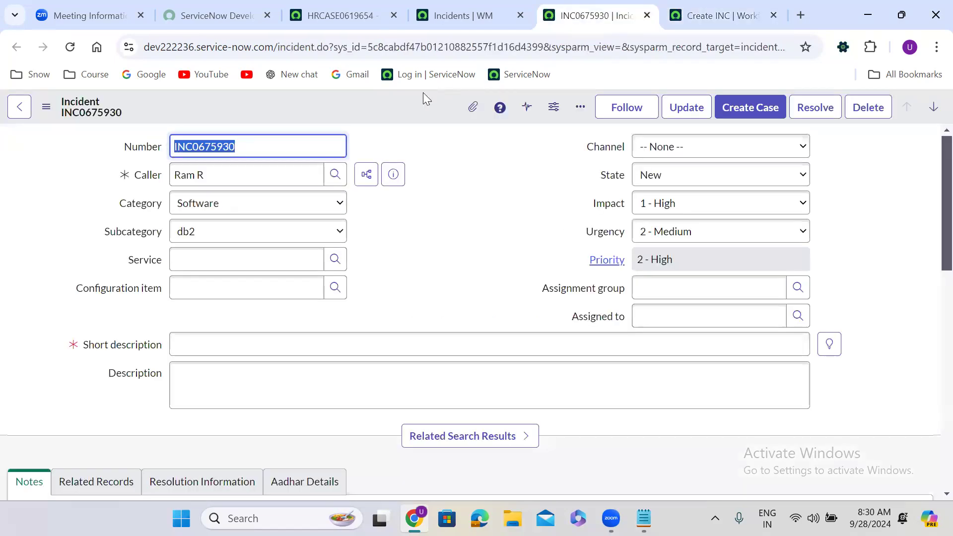
right_click(385, 102)
mouse_move(450, 402)
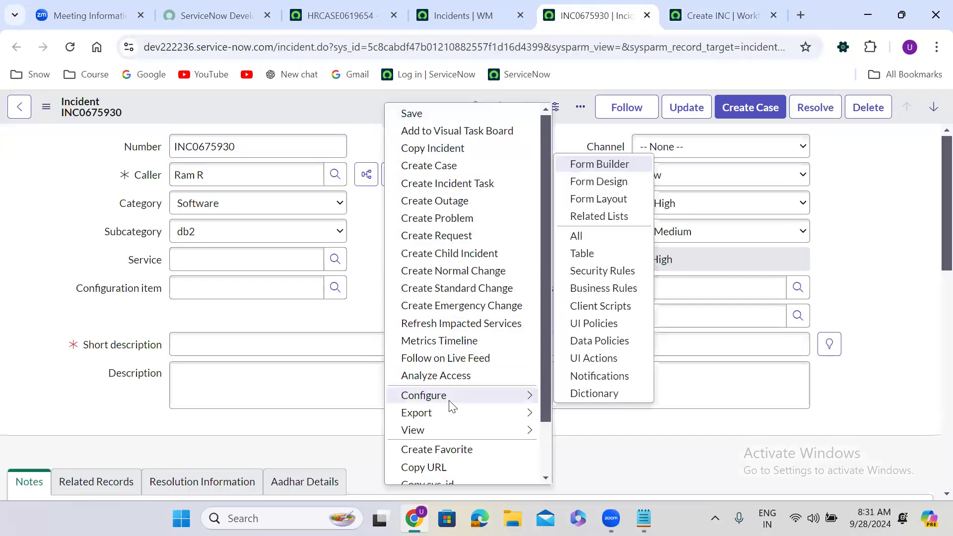
Review the incident Business Rules sorted by most recently updated, then close the list.
click(603, 288)
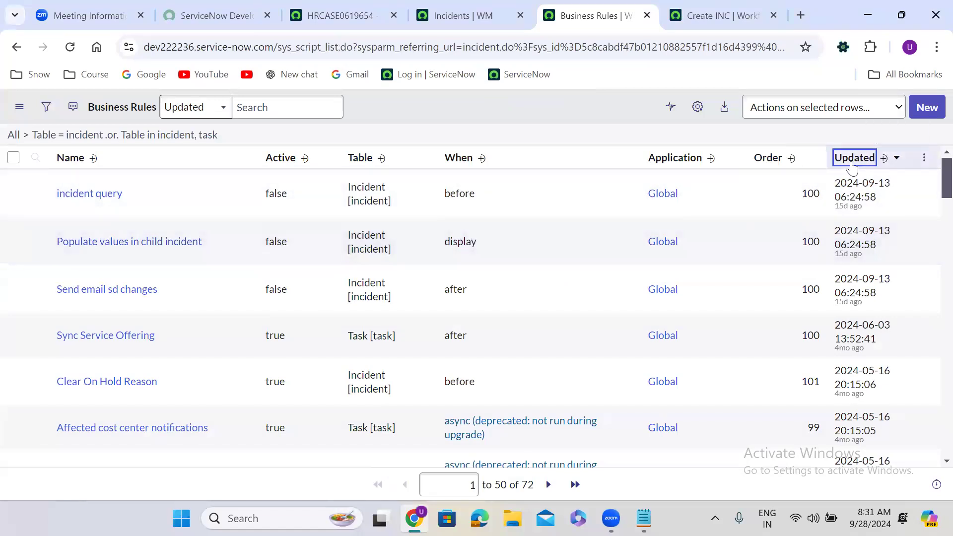
click(853, 159)
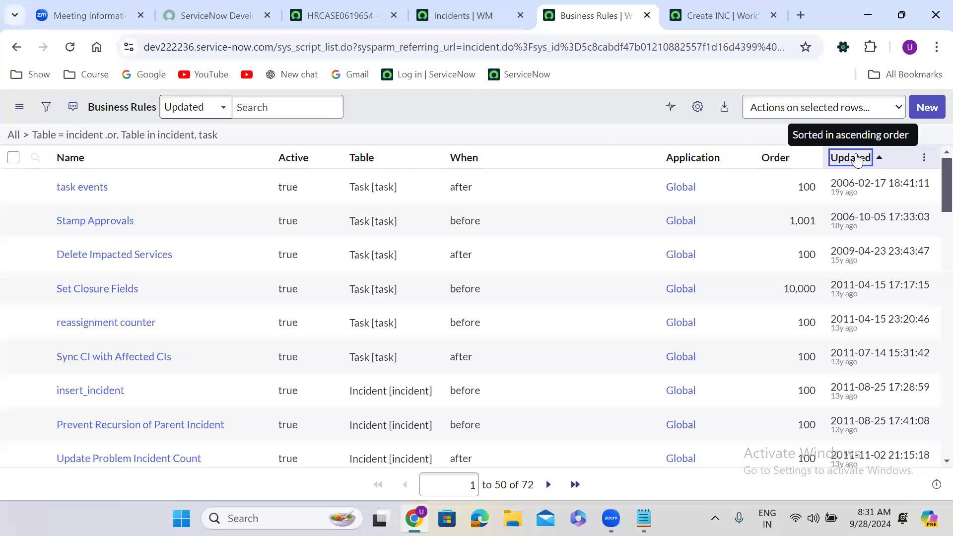
click(857, 159)
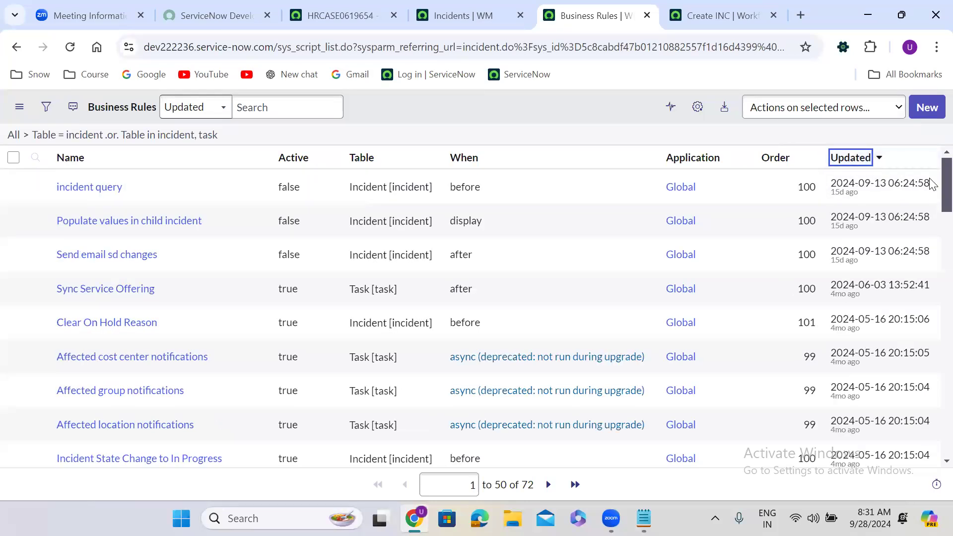
scroll(930, 226, down, 5)
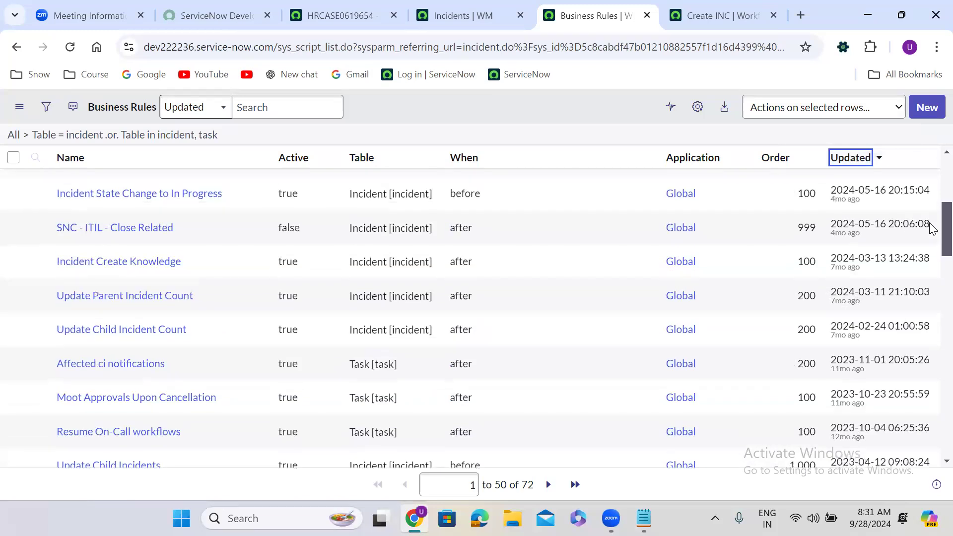
scroll(930, 233, down, 3)
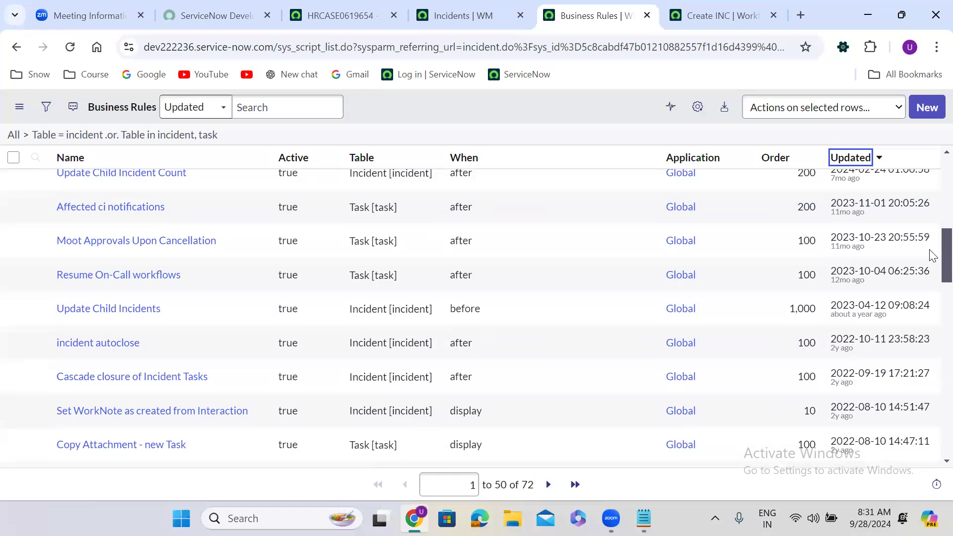
scroll(932, 256, down, 3)
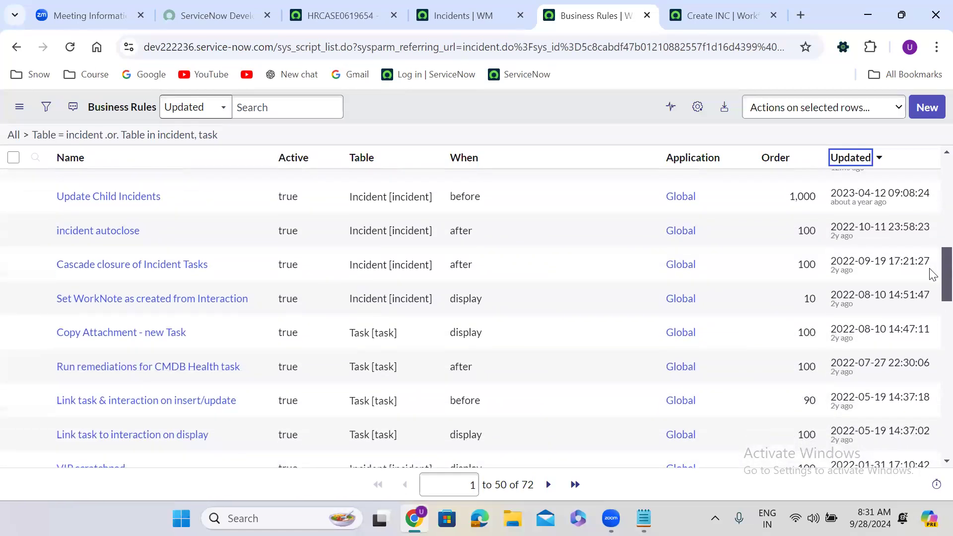
scroll(932, 275, down, 5)
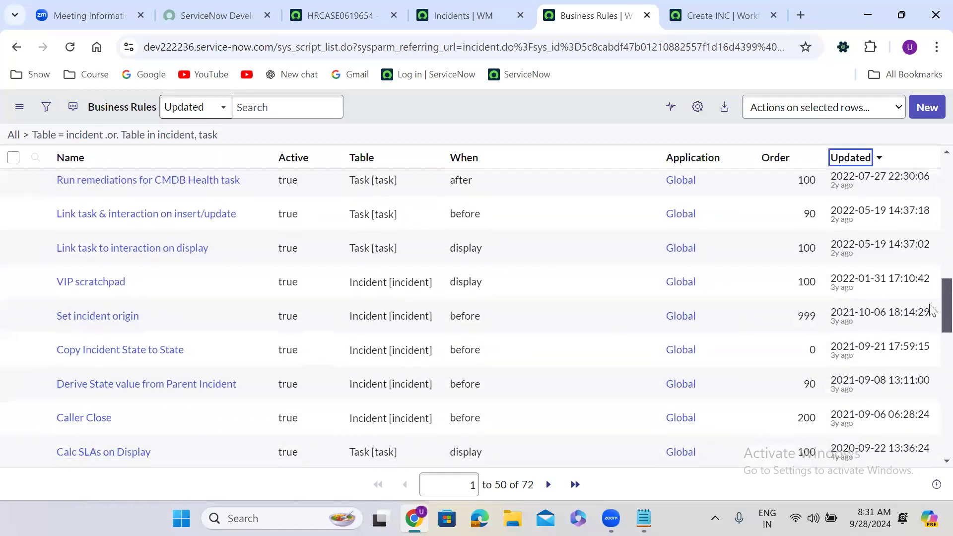
drag(930, 317, 930, 164)
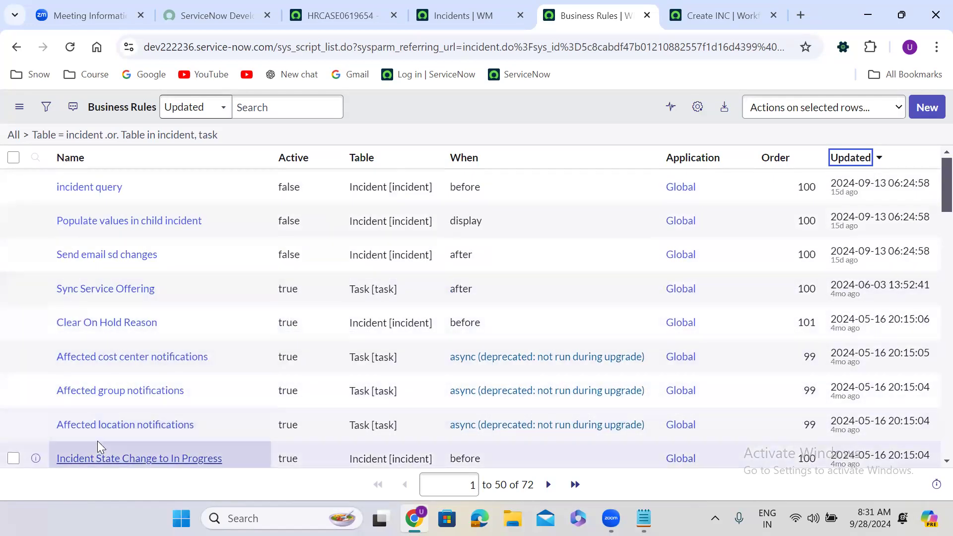
click(647, 15)
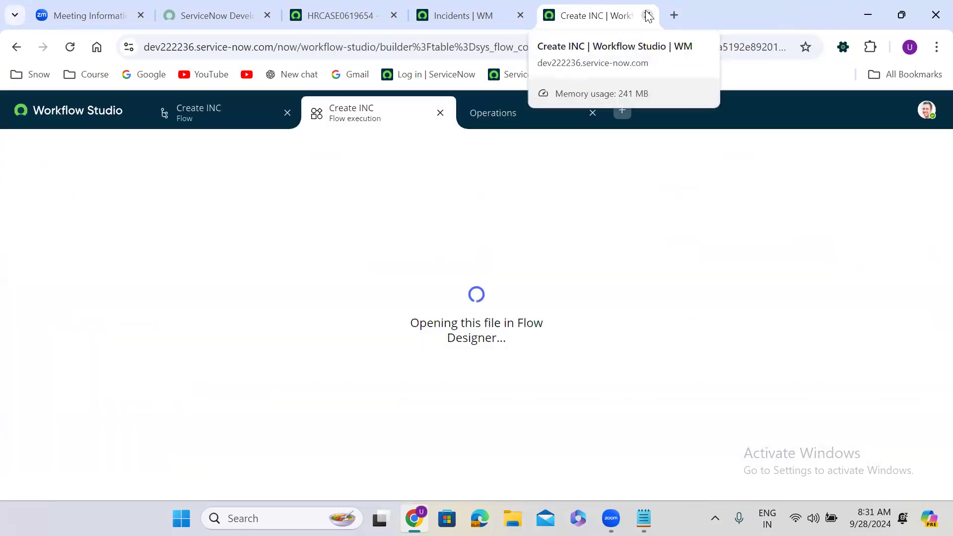
Close the flow execution and Operations views and expand the Create incident Record action.
click(438, 120)
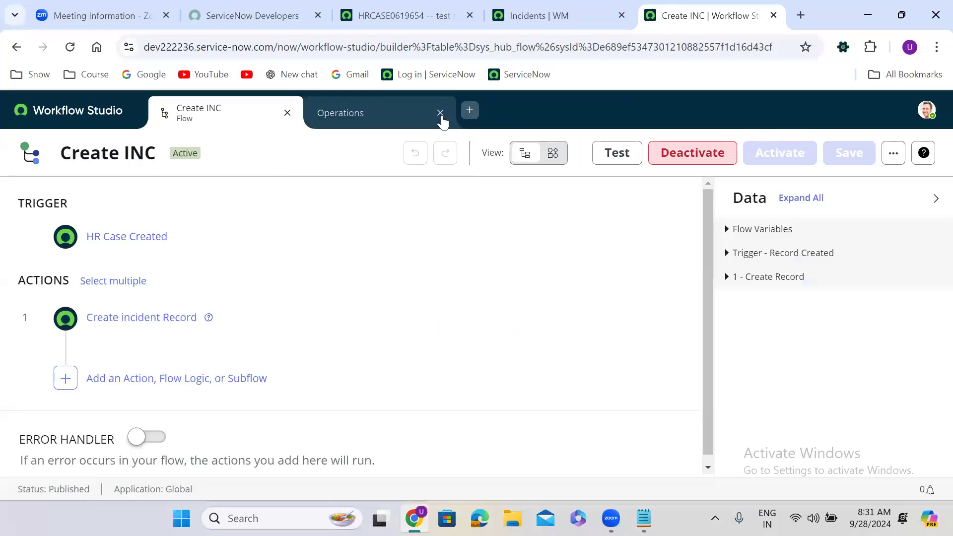
click(441, 113)
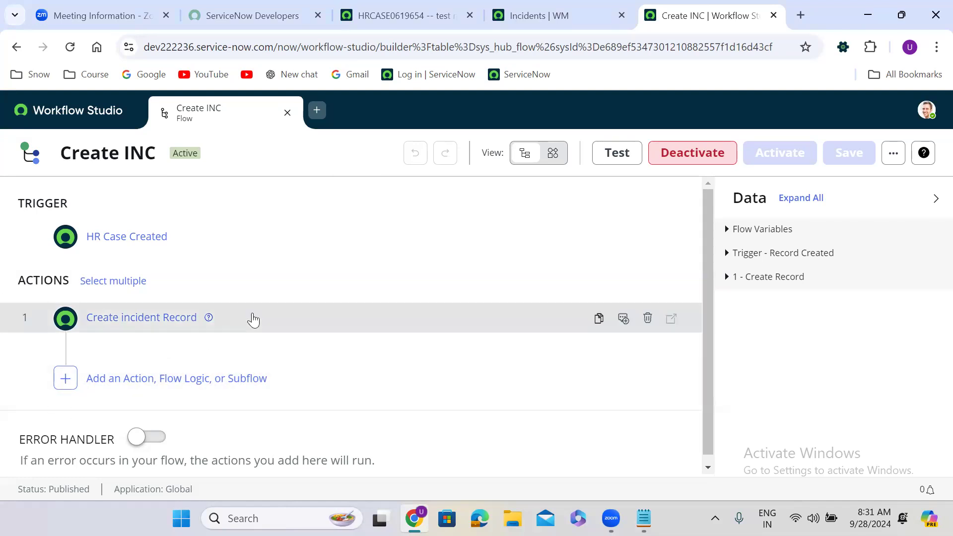
click(252, 318)
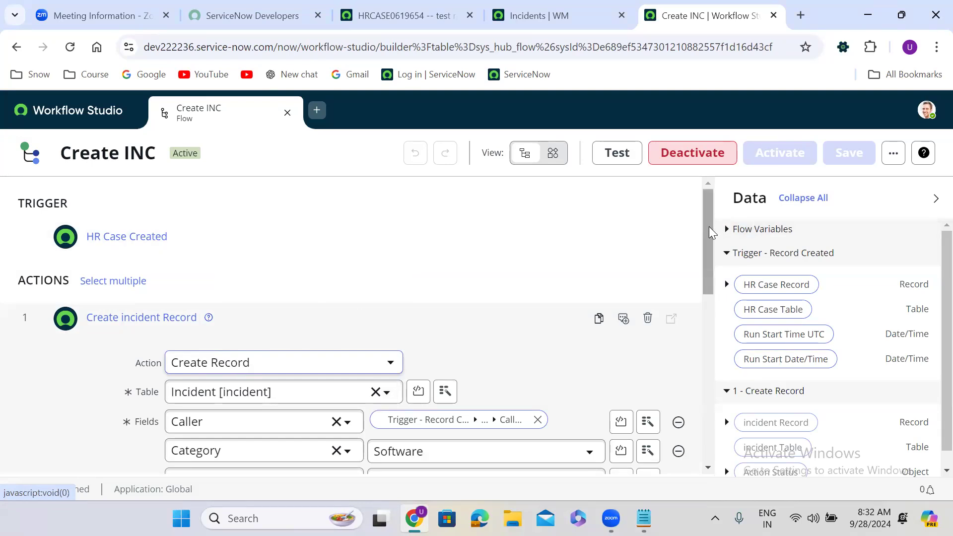
drag(710, 234, 709, 269)
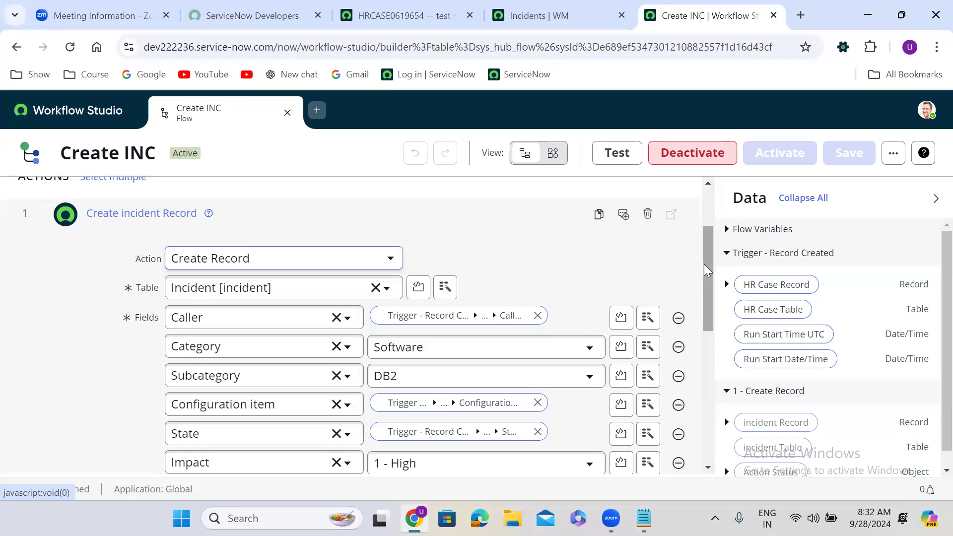
drag(704, 264, 711, 288)
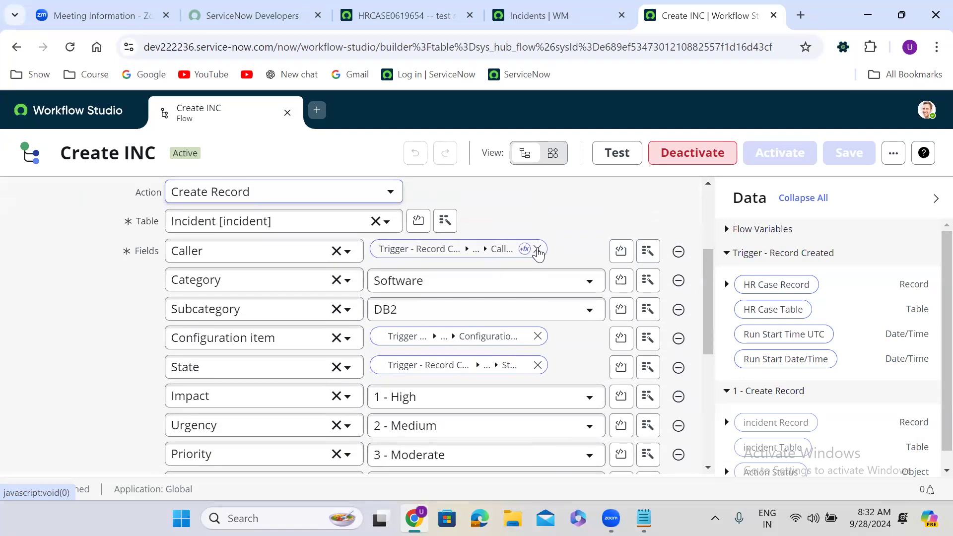
Remove the Caller pill and remap it to Trigger > HR Case Record > Caller via the picker.
click(538, 250)
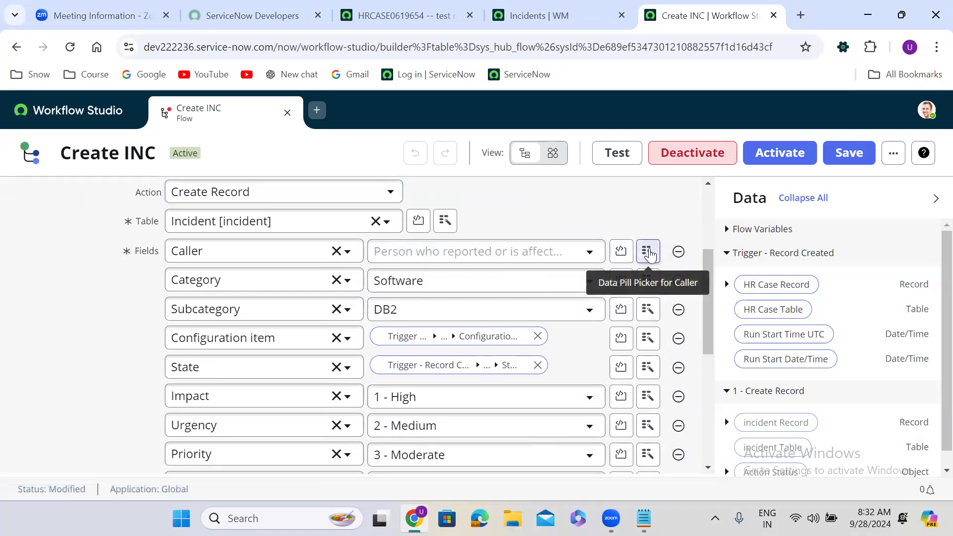
click(648, 252)
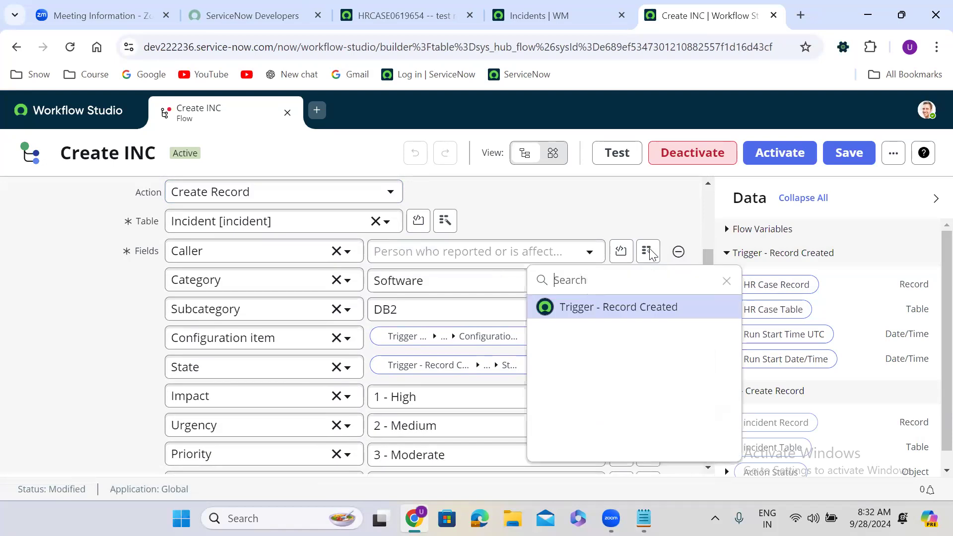
click(667, 305)
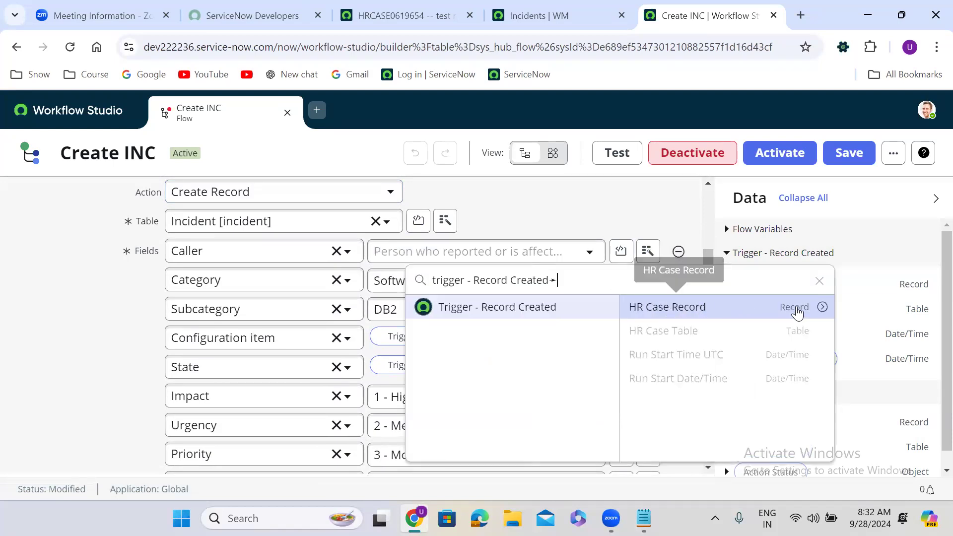
click(823, 309)
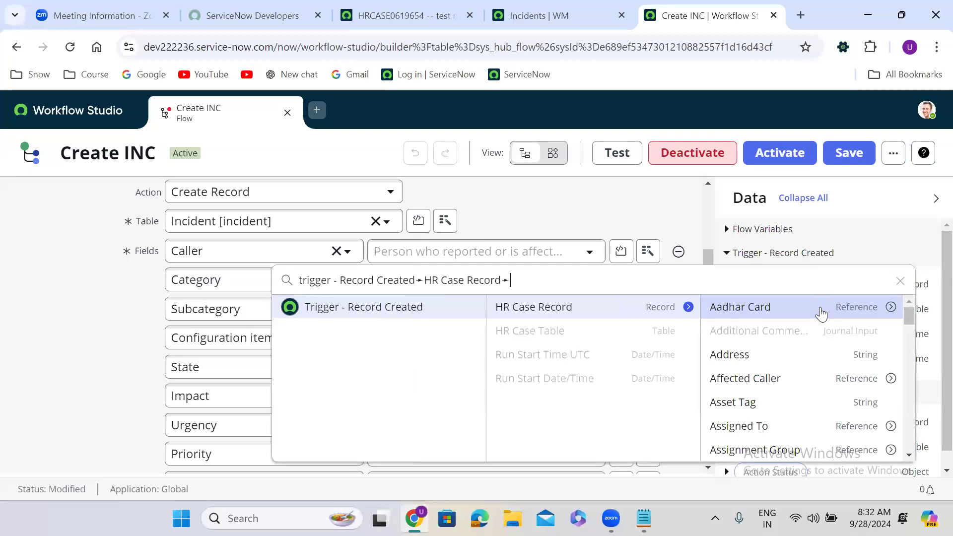
text(call)
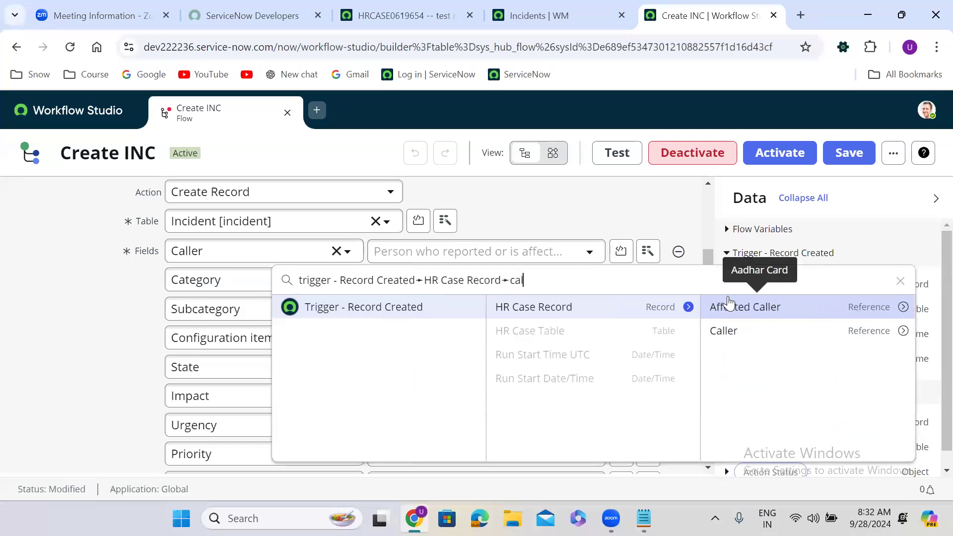
click(754, 335)
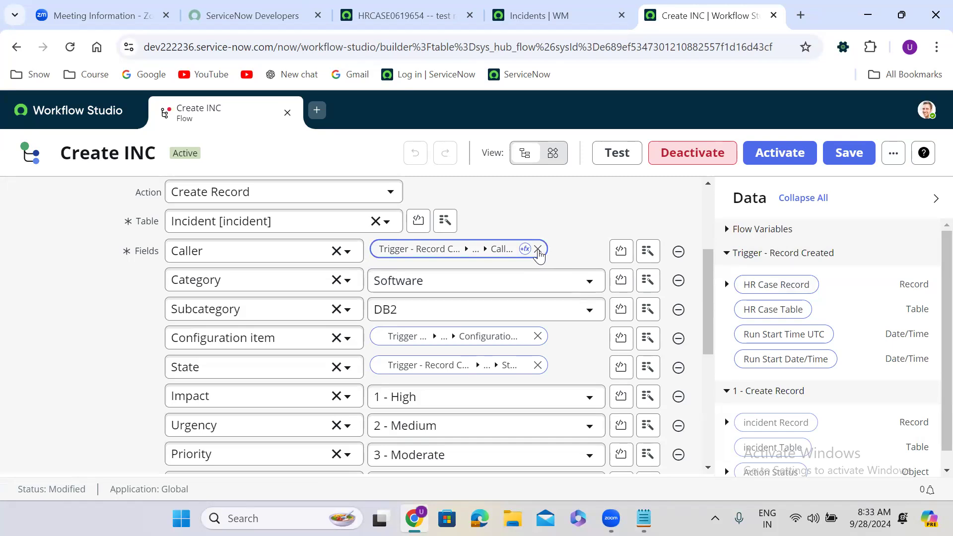
Clear Caller and drag the HR Case Record's Caller pill back into it.
click(539, 252)
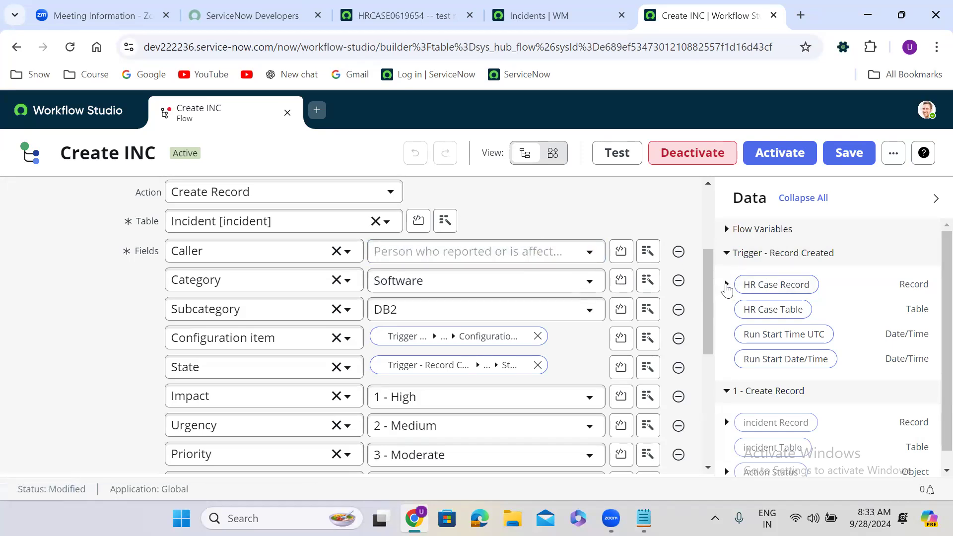
click(726, 285)
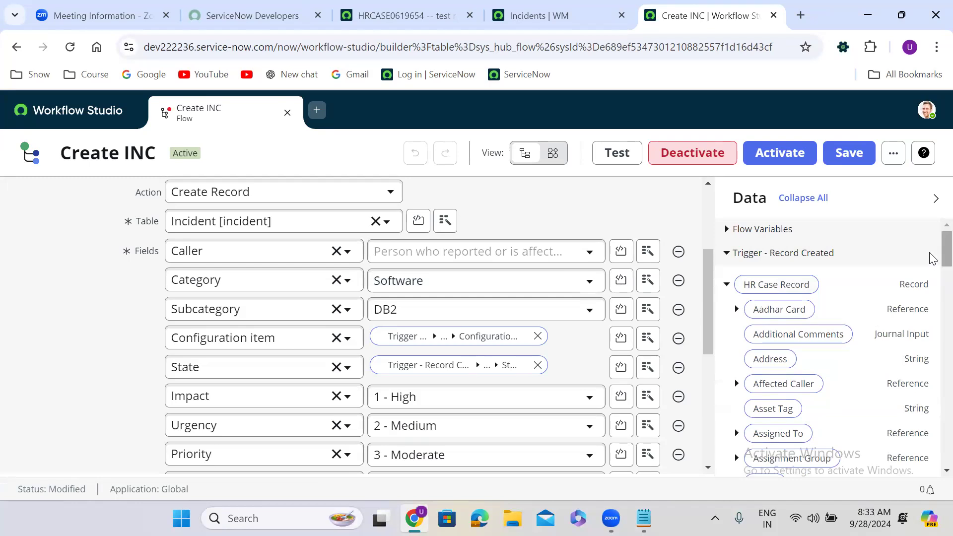
scroll(932, 293, down, 6)
scroll(932, 298, up, 4)
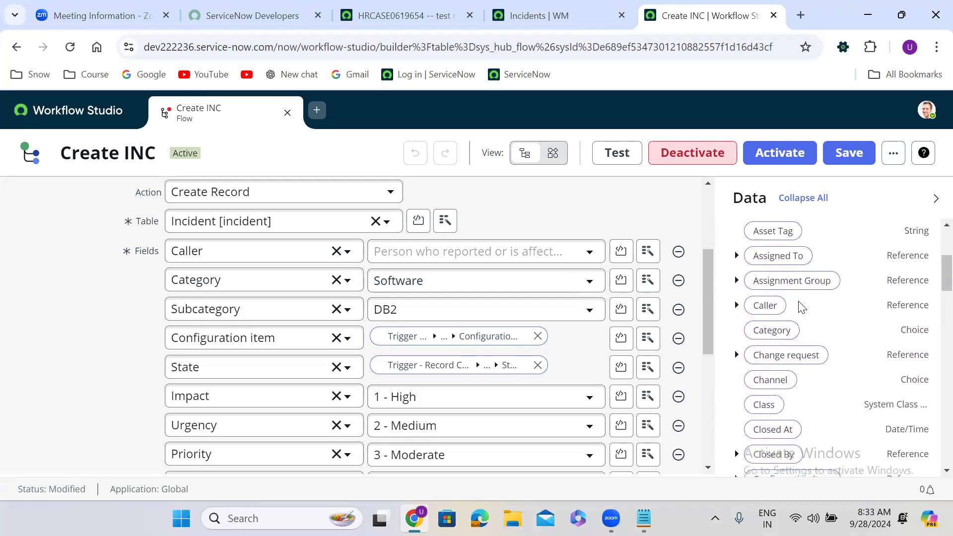
drag(767, 307, 427, 260)
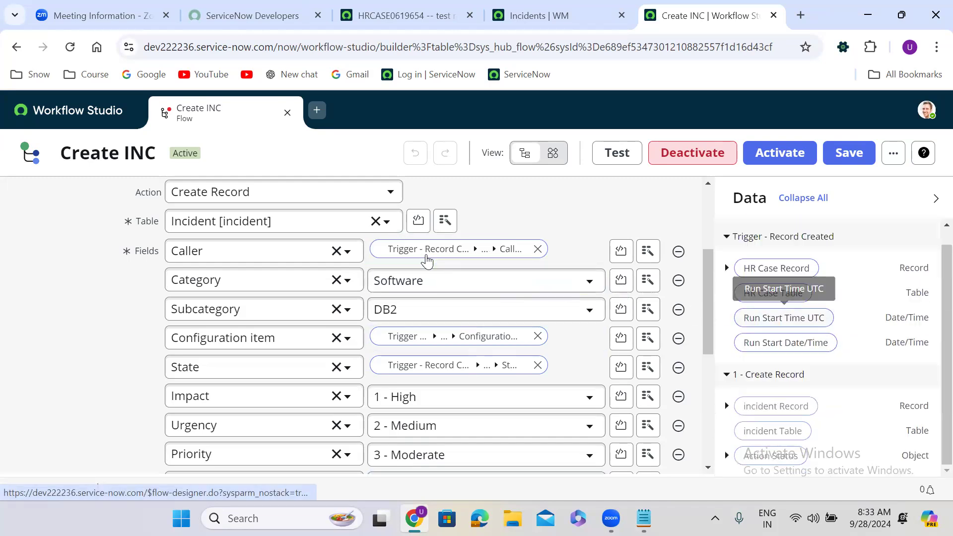
Reselect the HR Case Caller once more, then remove it, leaving Caller empty.
click(537, 249)
click(646, 252)
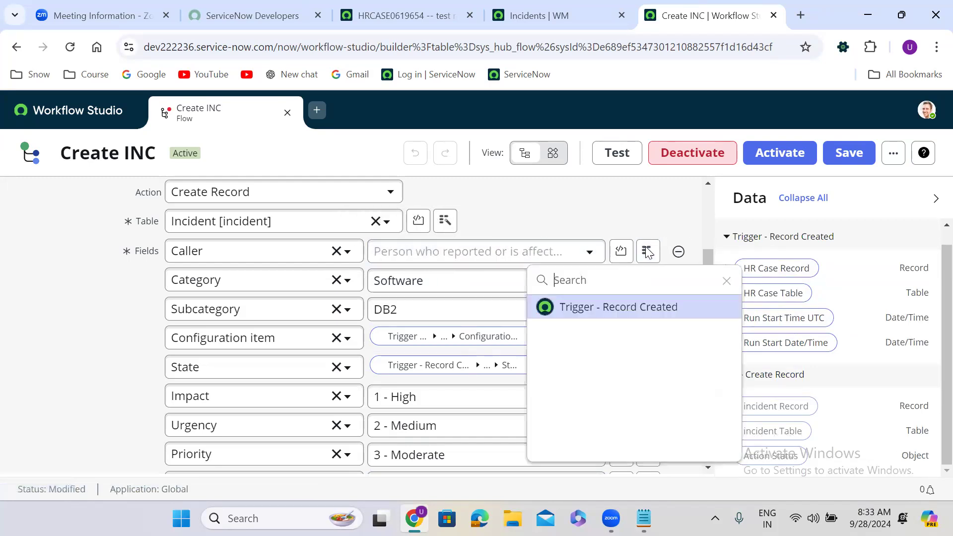
click(678, 307)
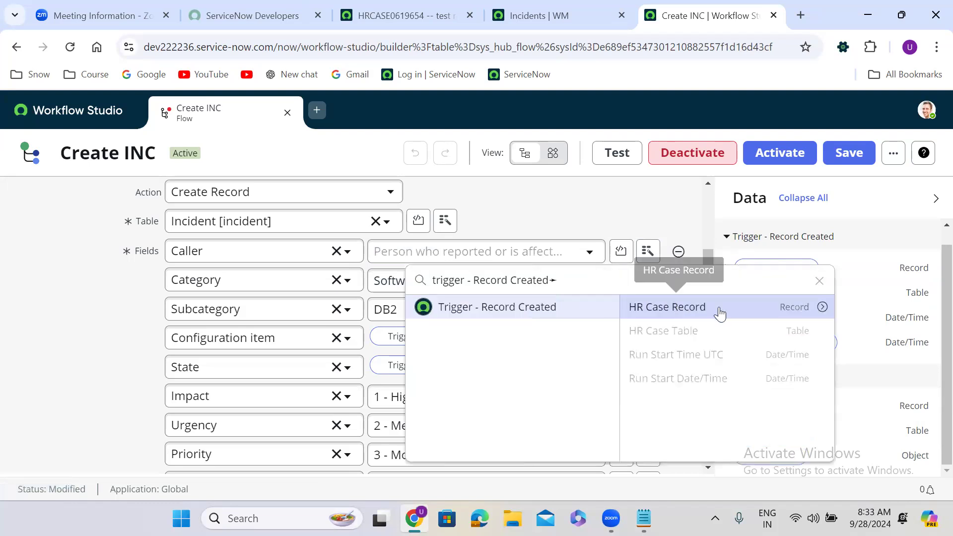
click(823, 307)
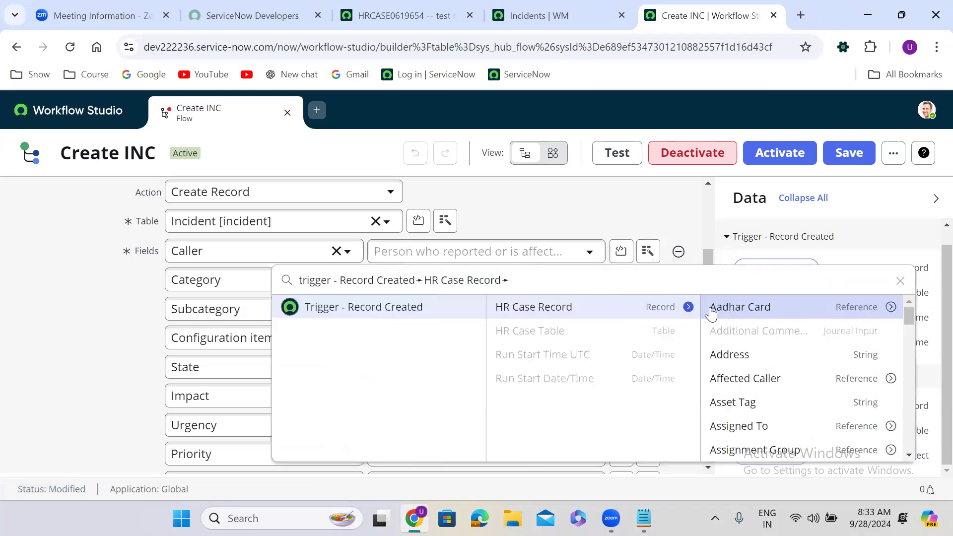
text(call)
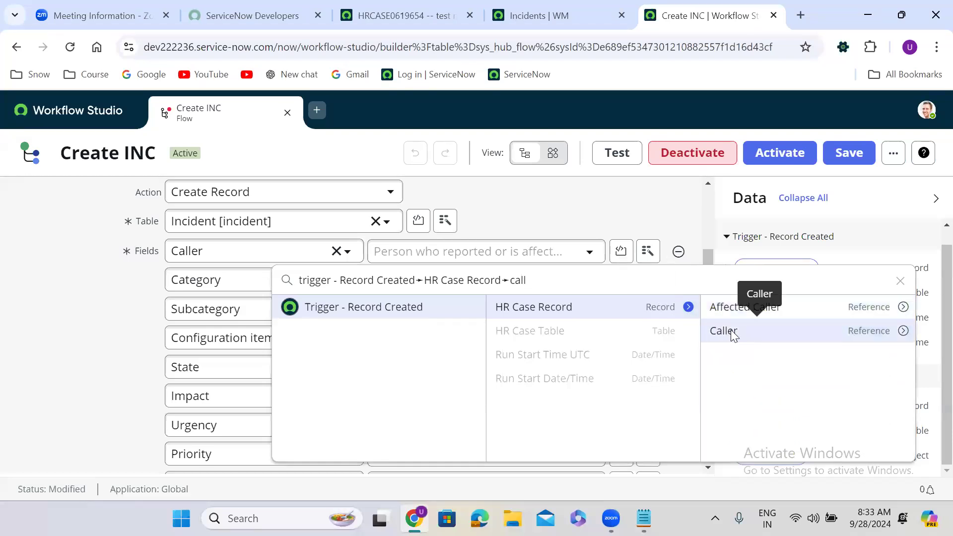
click(730, 331)
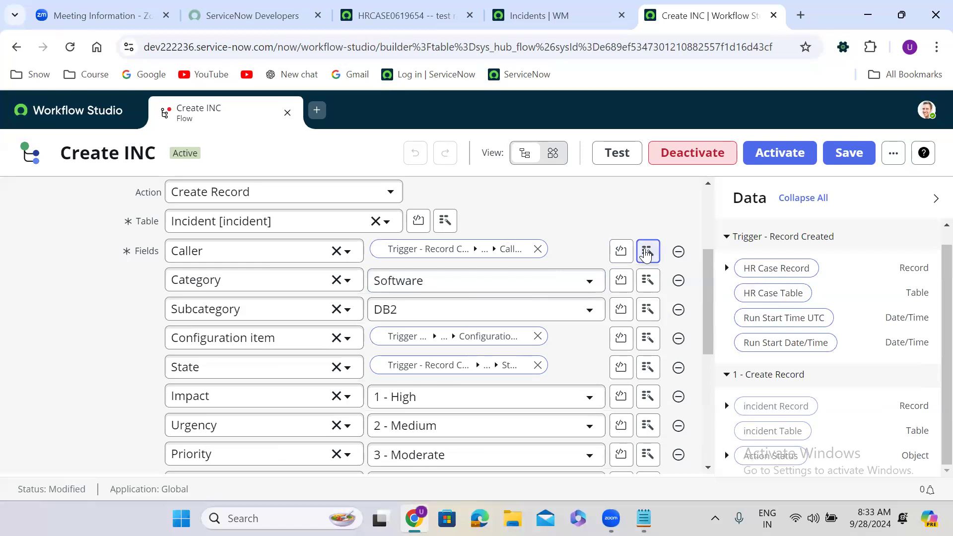
click(538, 248)
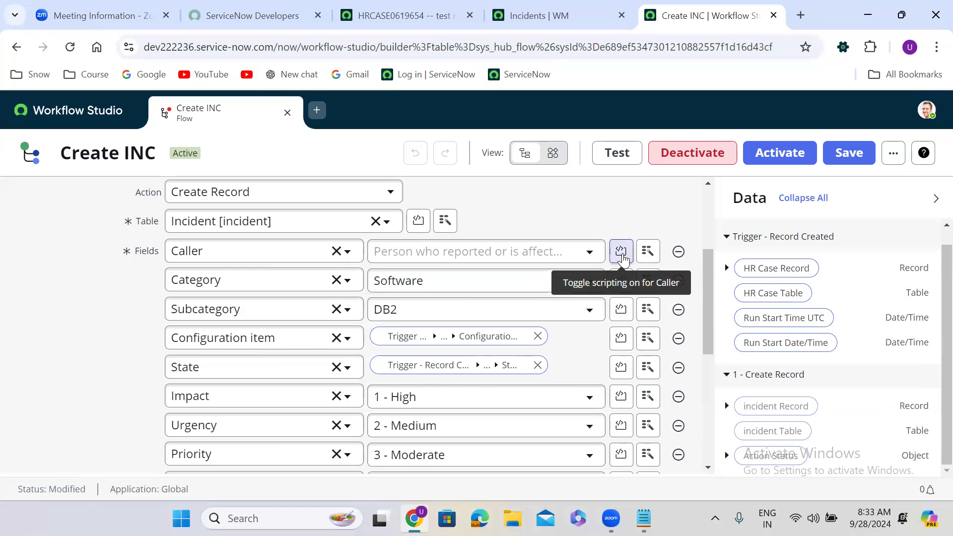
Script Caller inline as 'return fd_data.trigger.current.u_caller;' and collapse the editor.
click(621, 253)
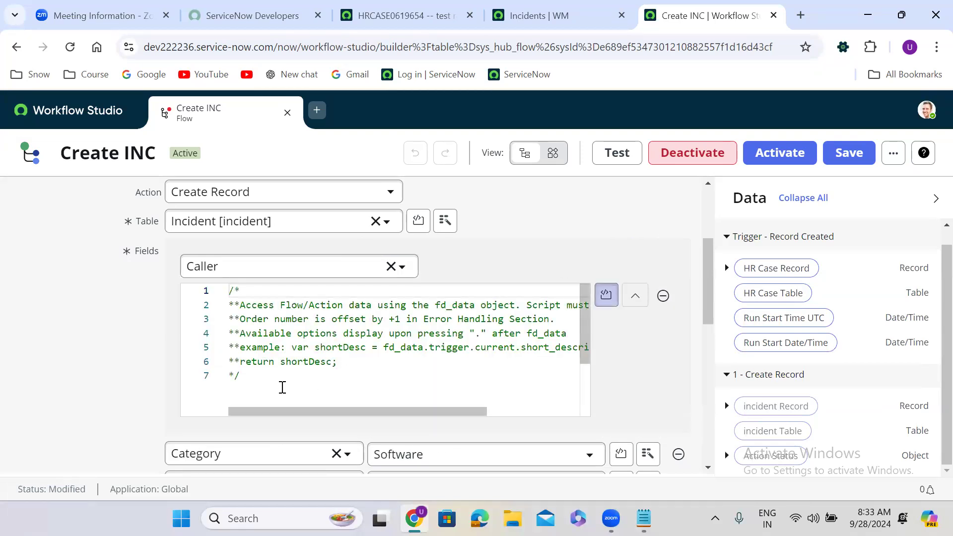
click(256, 371)
key(Return)
key(Return)
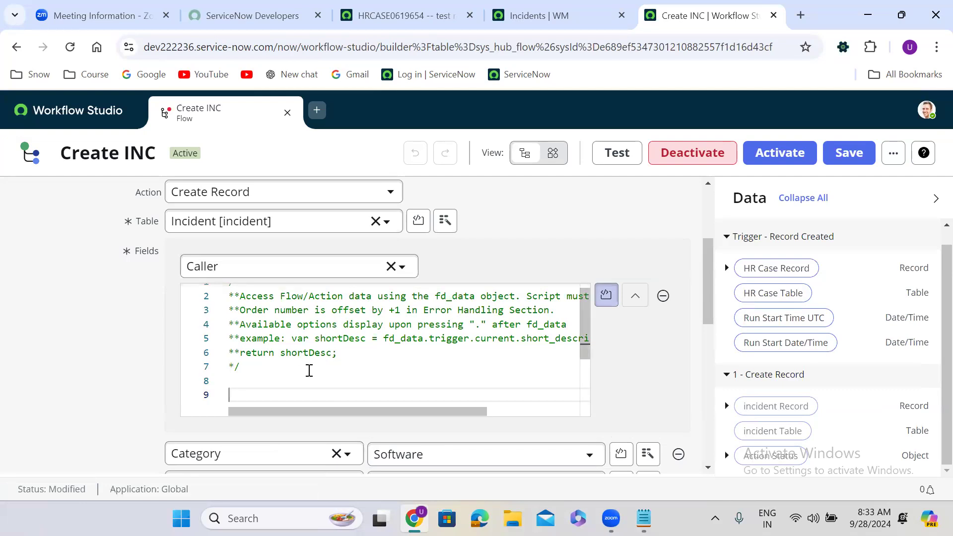
text(return)
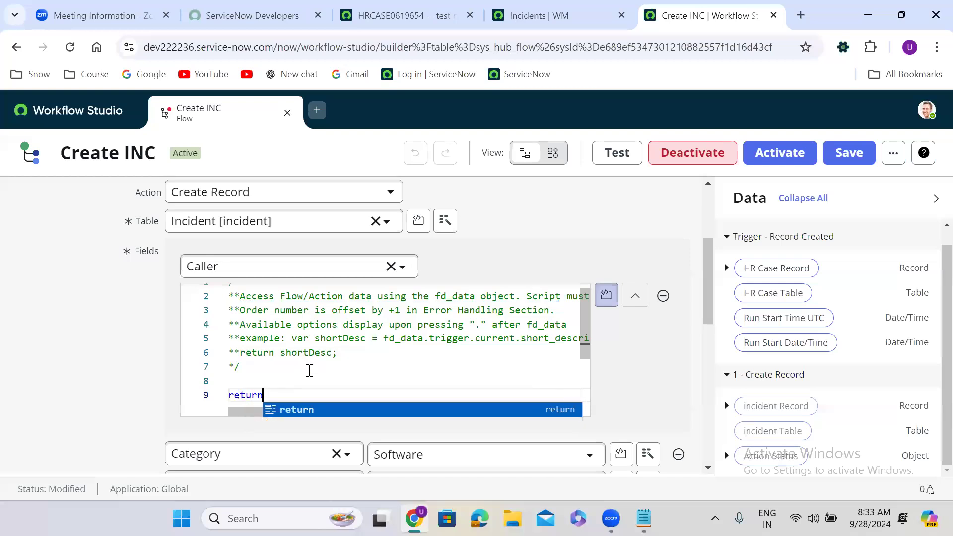
text( fd_dat)
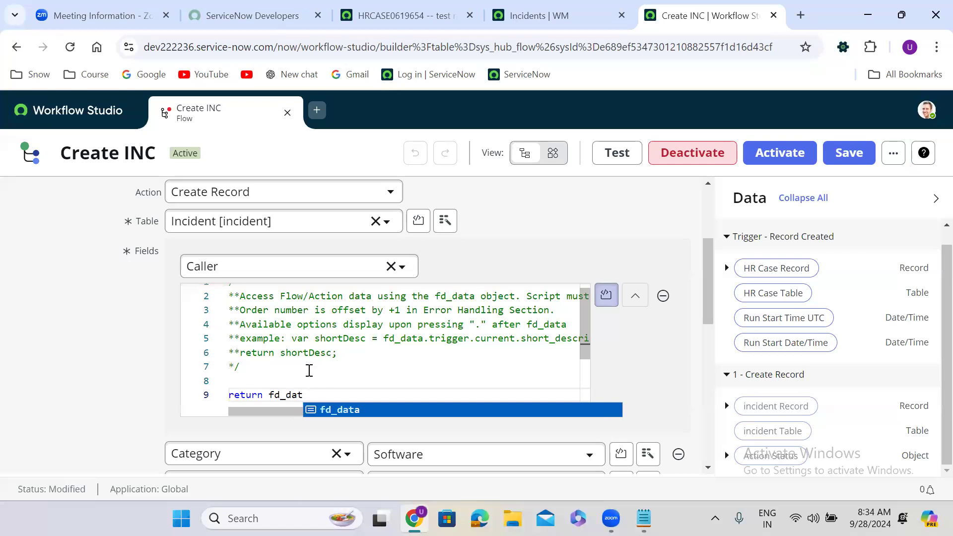
text(a)
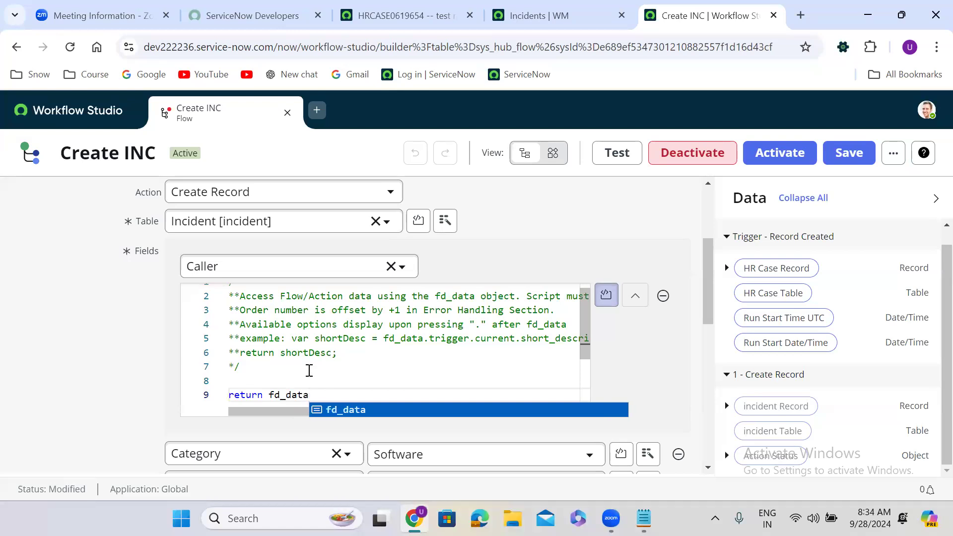
text(.tr)
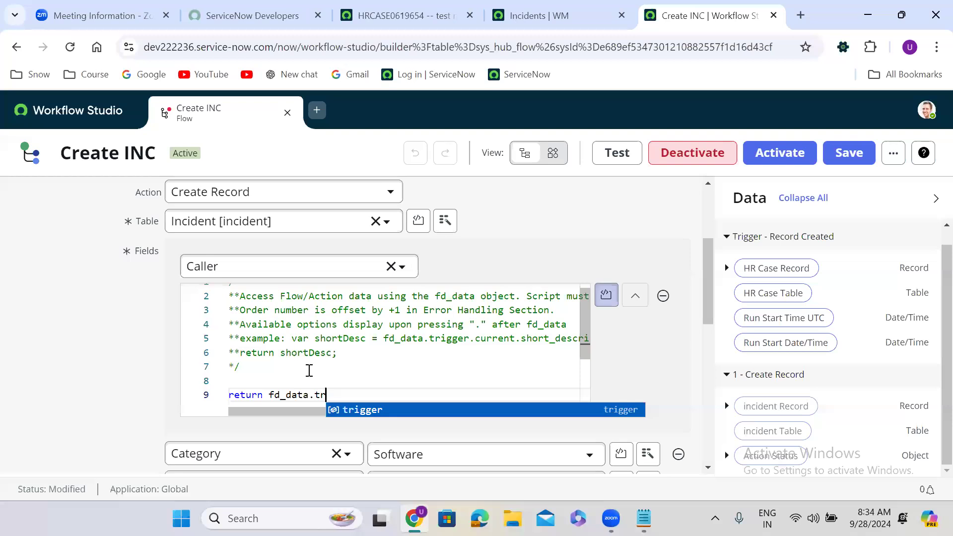
text(igger.)
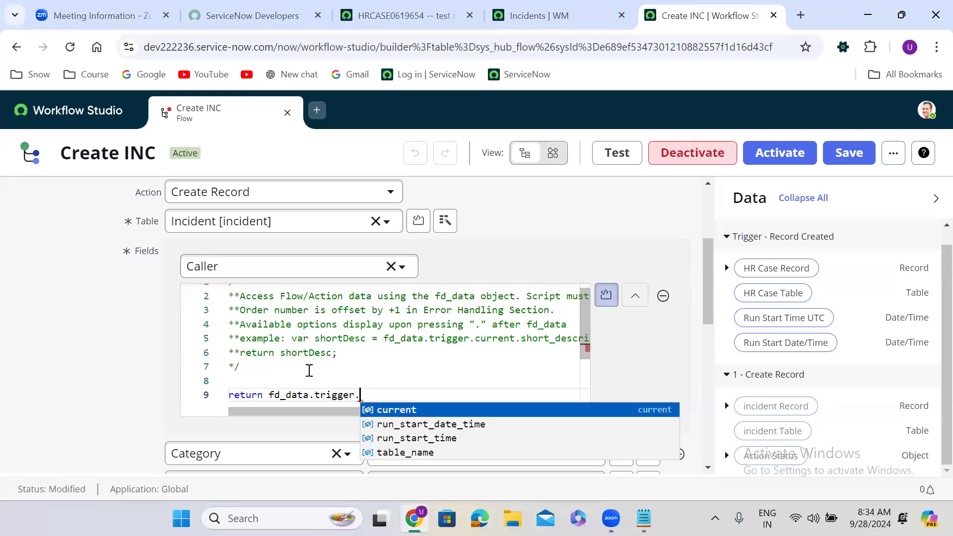
key(Return)
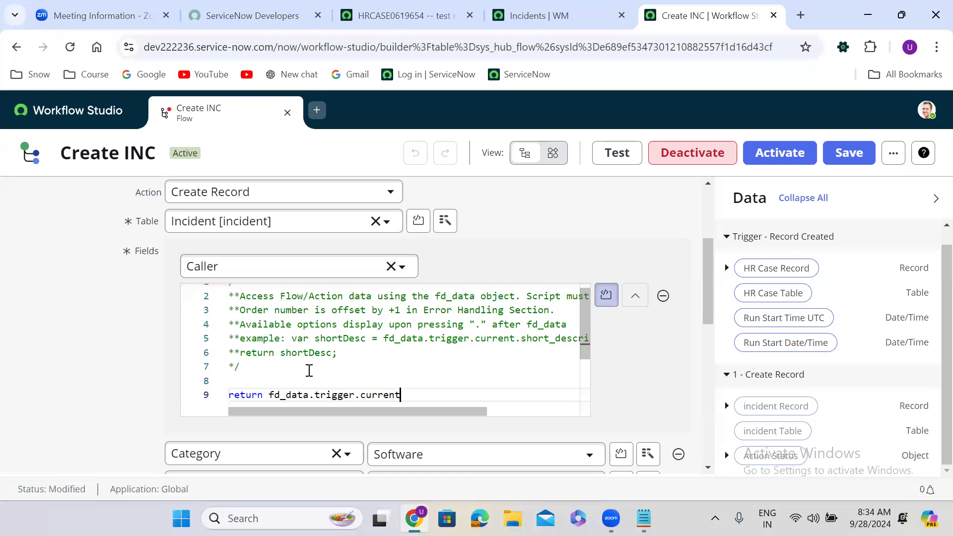
text(.)
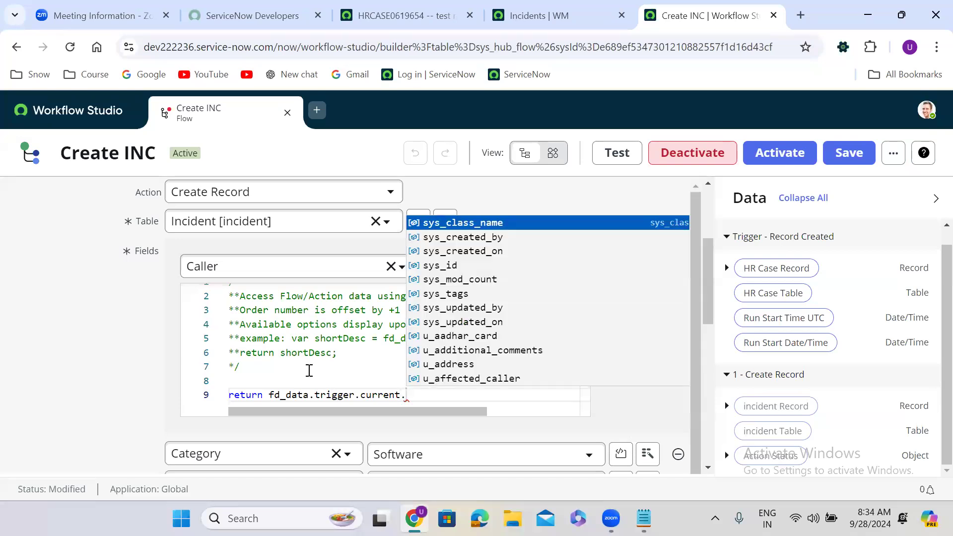
text(u)
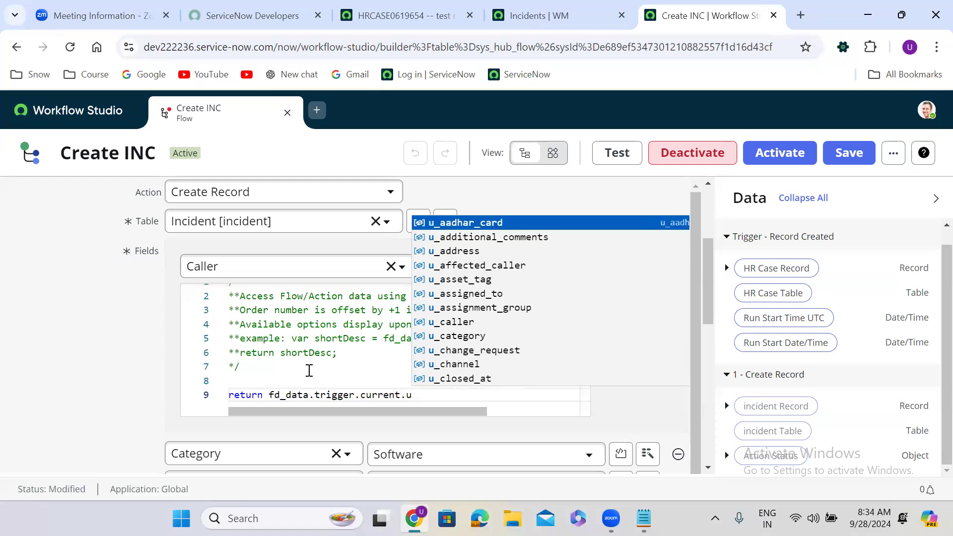
text(_caller)
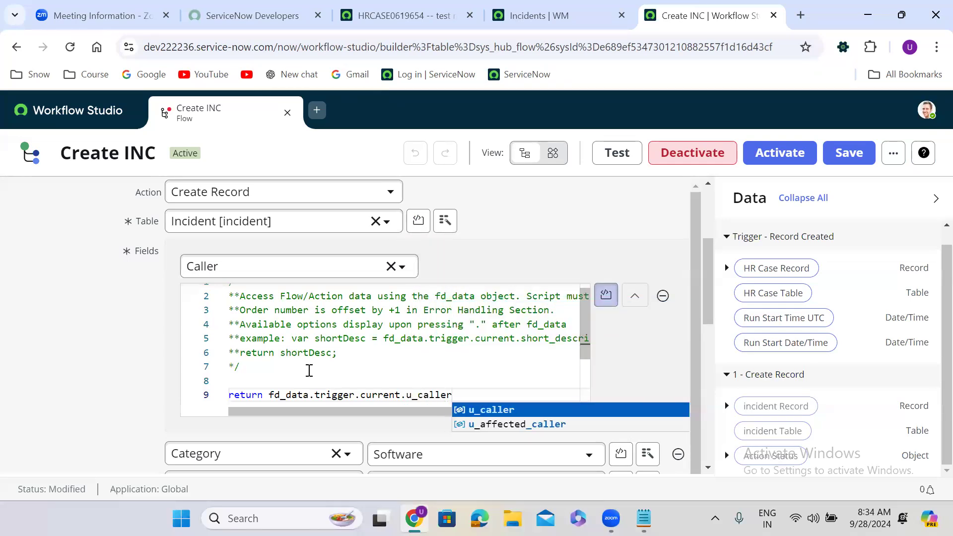
text(;)
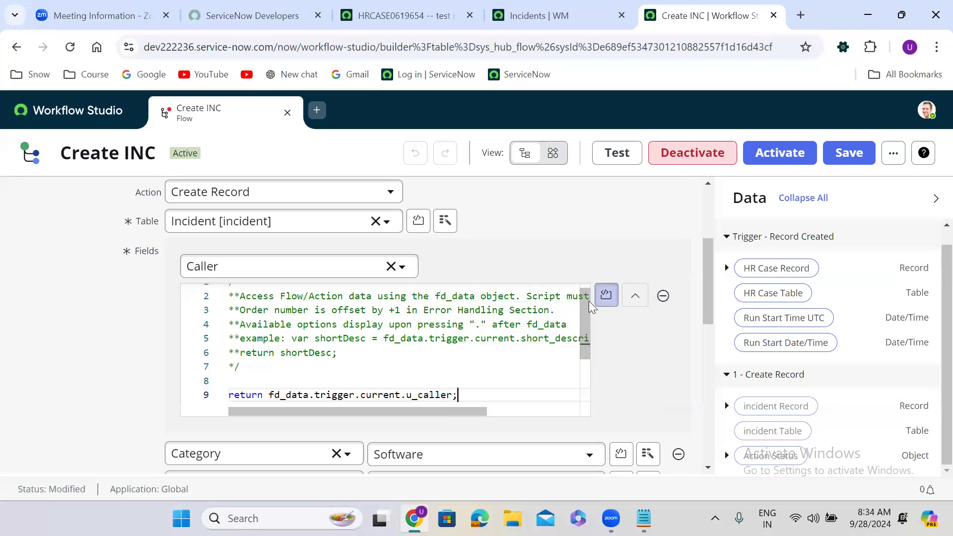
click(635, 296)
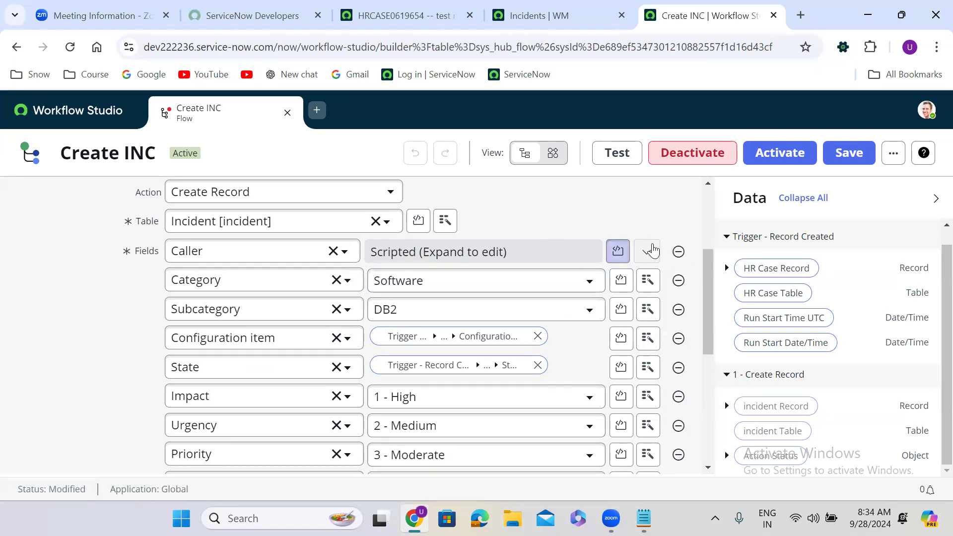
click(619, 252)
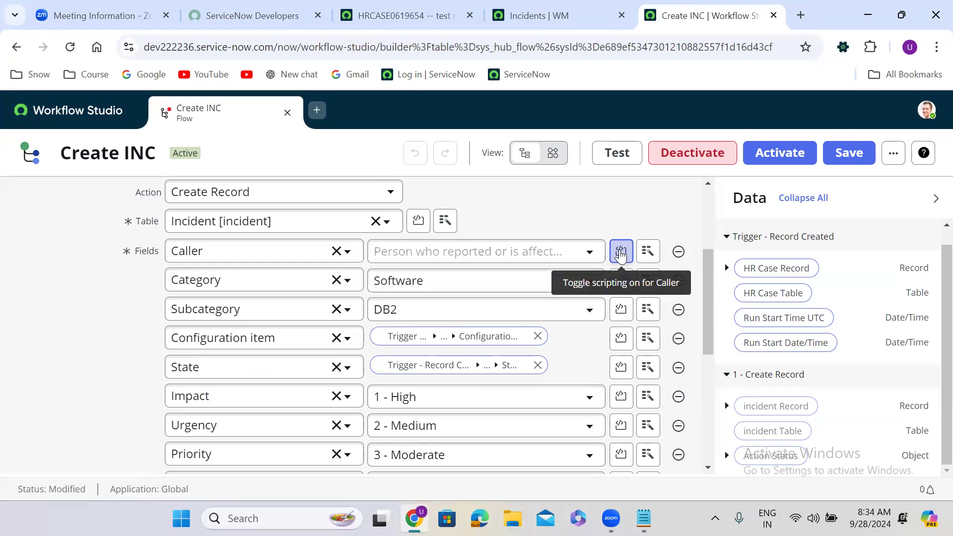
click(621, 253)
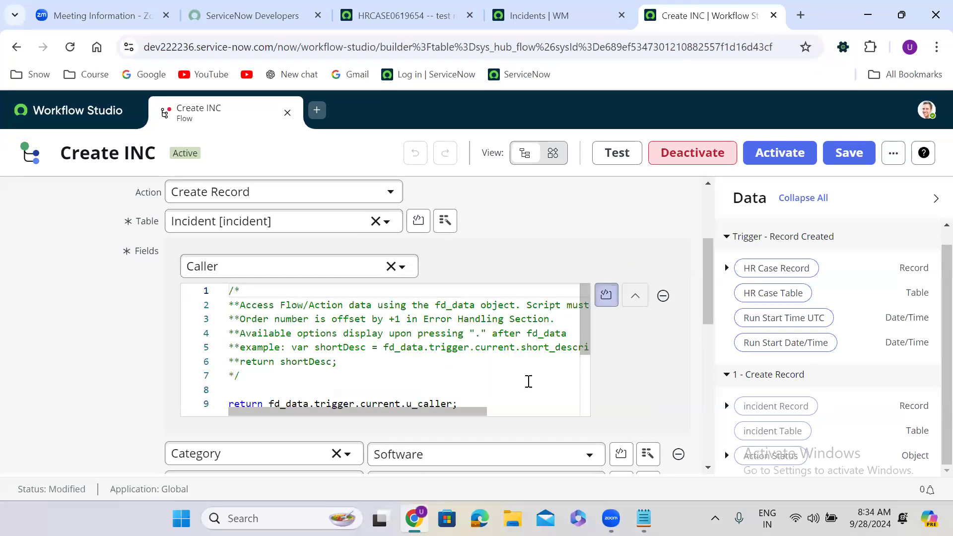
scroll(584, 362, down, 1)
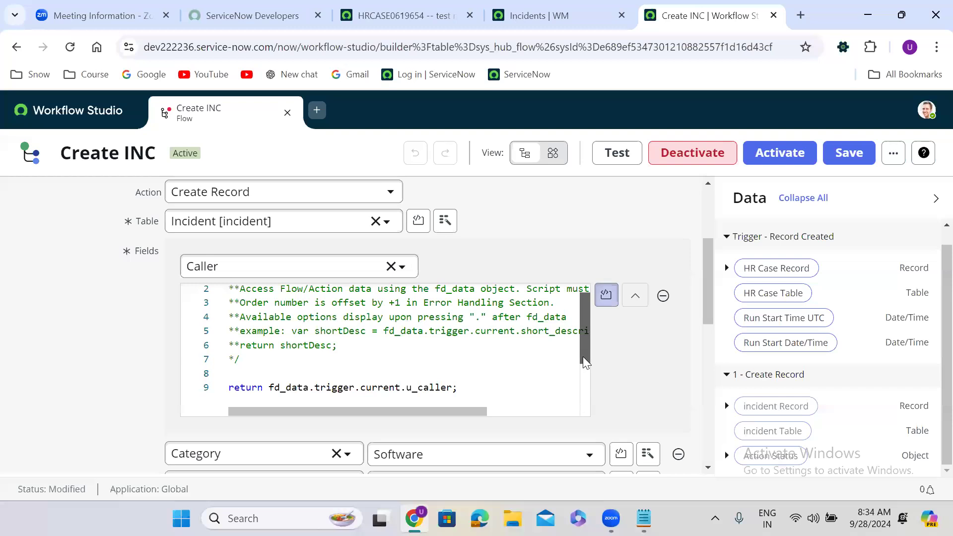
scroll(584, 361, down, 2)
double_click(296, 343)
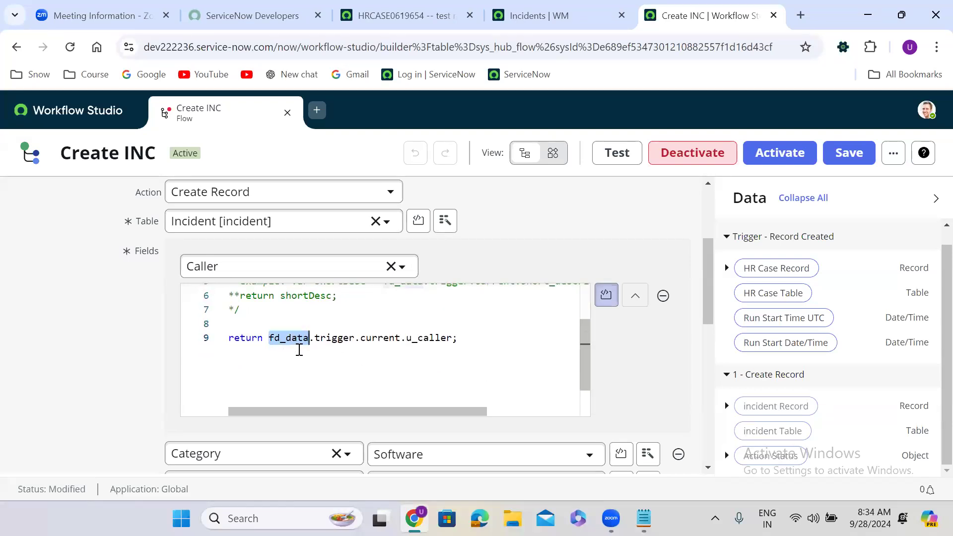
double_click(328, 343)
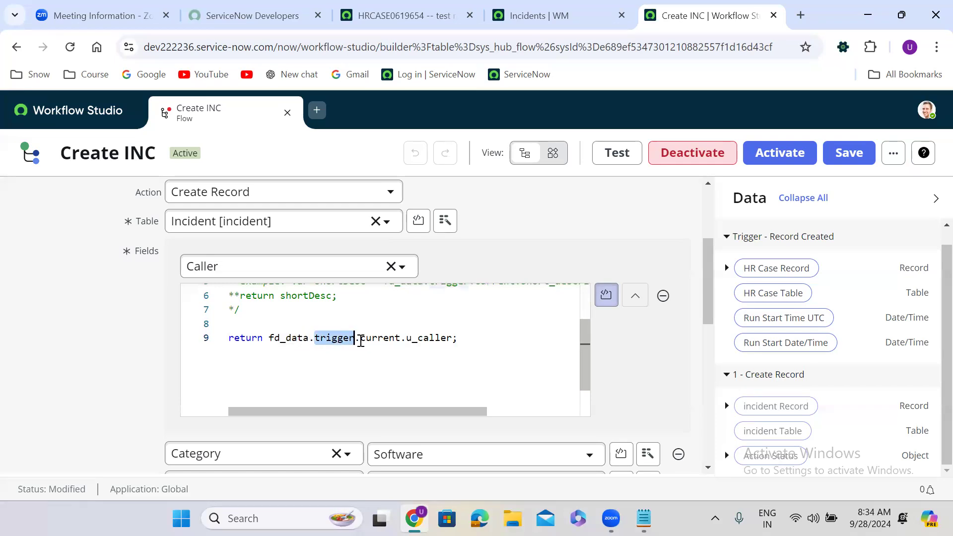
double_click(378, 342)
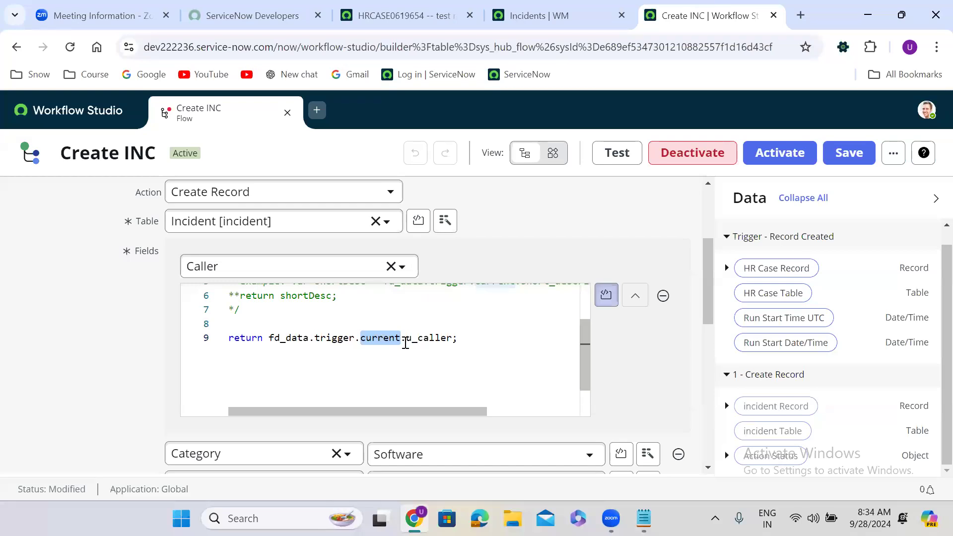
double_click(421, 342)
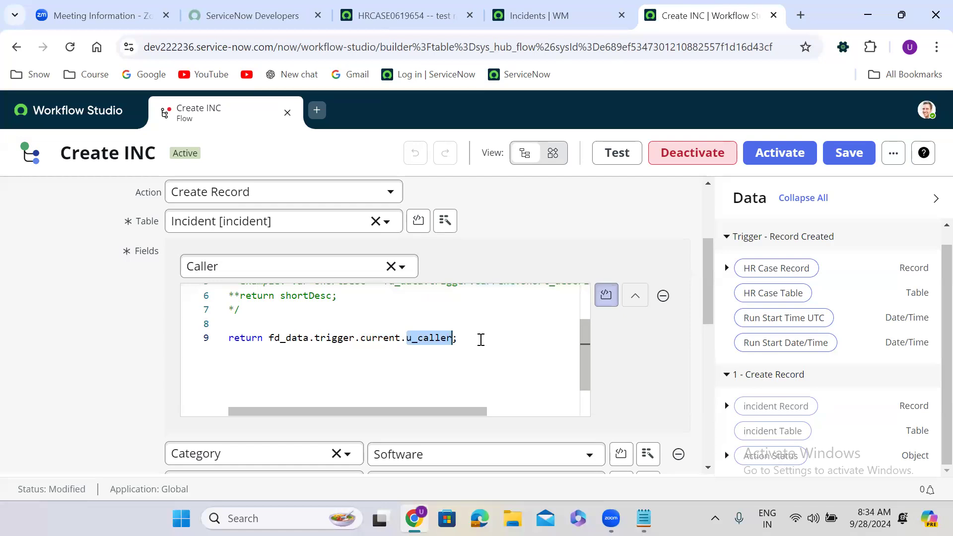
click(634, 300)
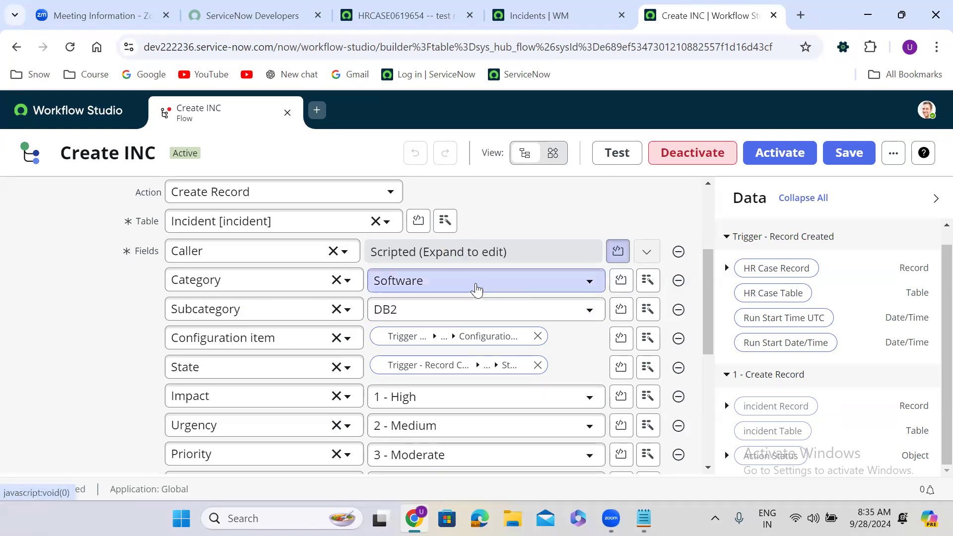
Script the Category field to return 'Software'; and collapse its editor.
click(621, 281)
click(268, 405)
key(Return)
key(Return)
text(return)
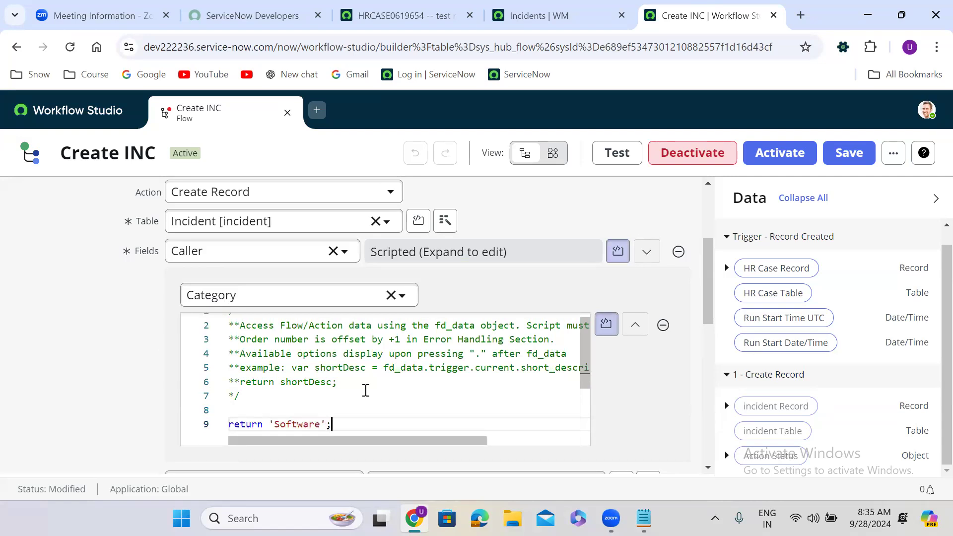
text('Software';)
click(636, 325)
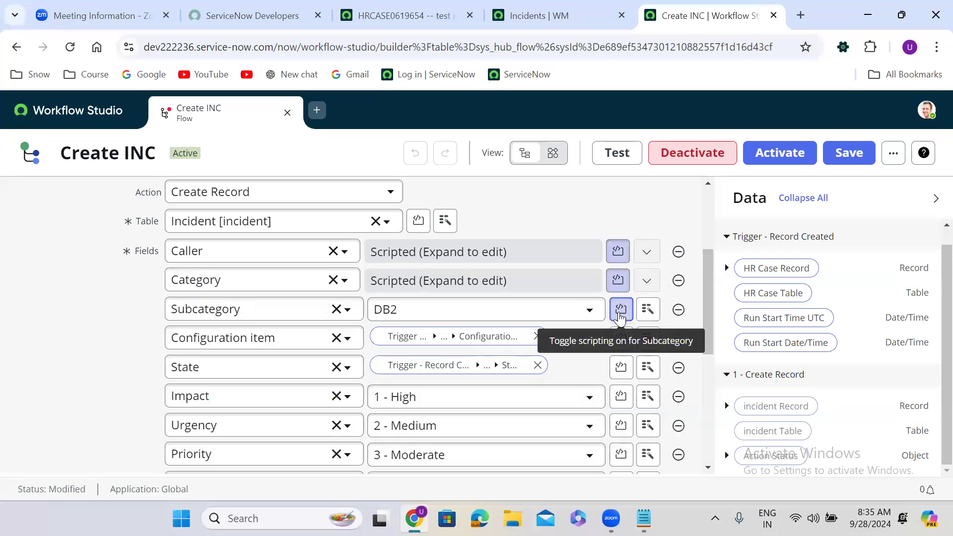
Script the Subcategory field to return 'email'; and collapse its editor.
click(620, 310)
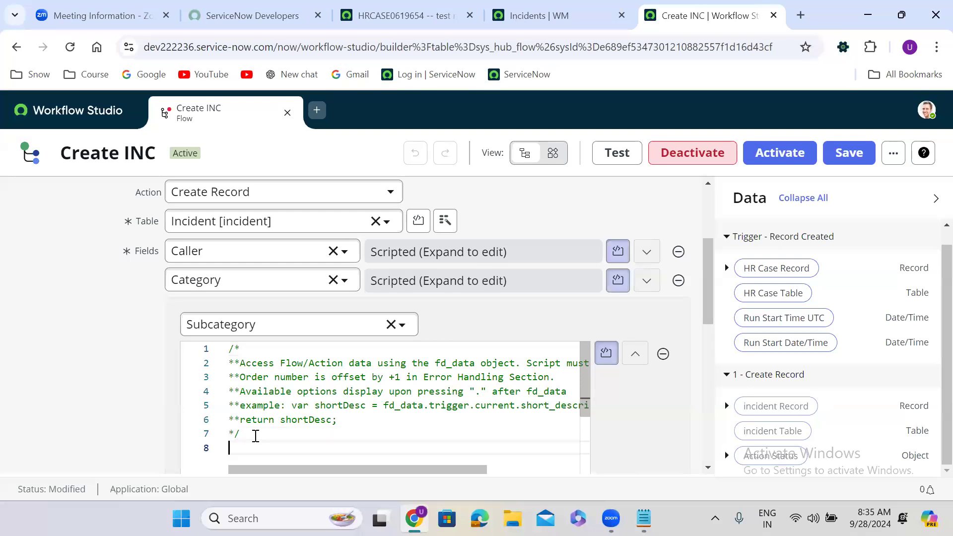
key(Return)
text(return)
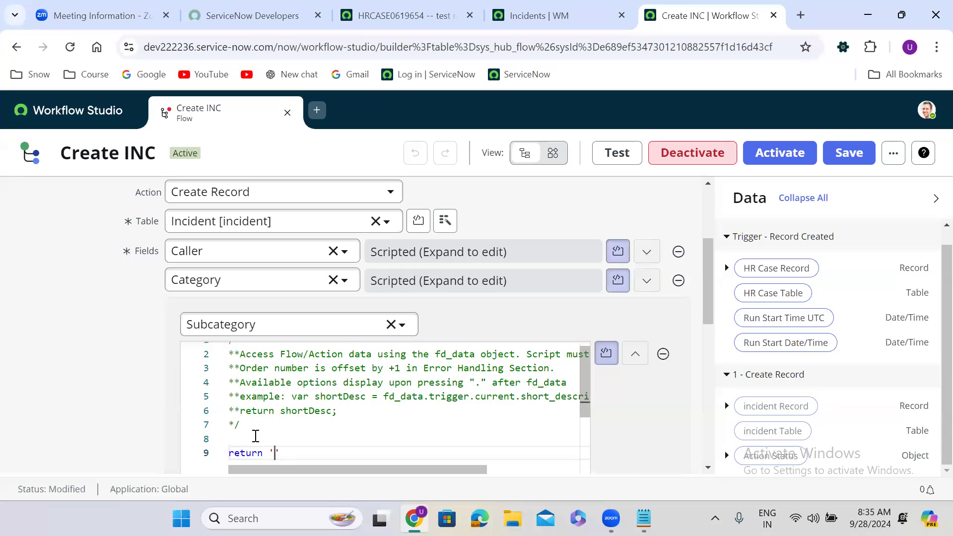
text('email)
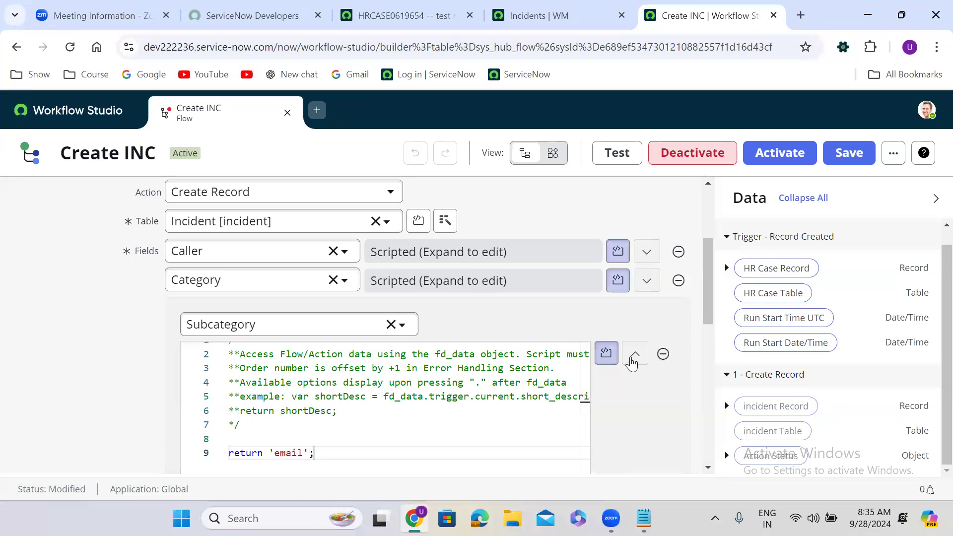
click(634, 358)
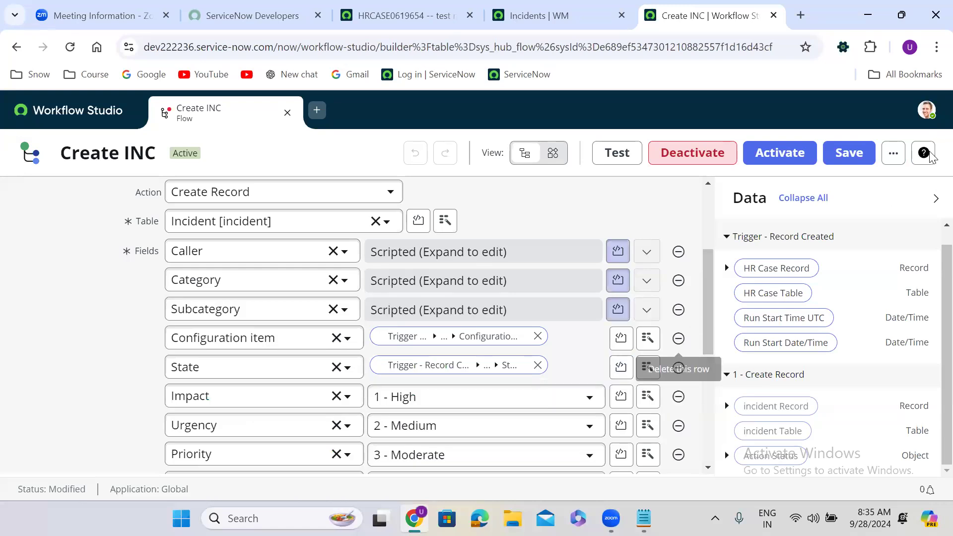
Save the Create INC flow and activate it, confirming the activation.
click(849, 154)
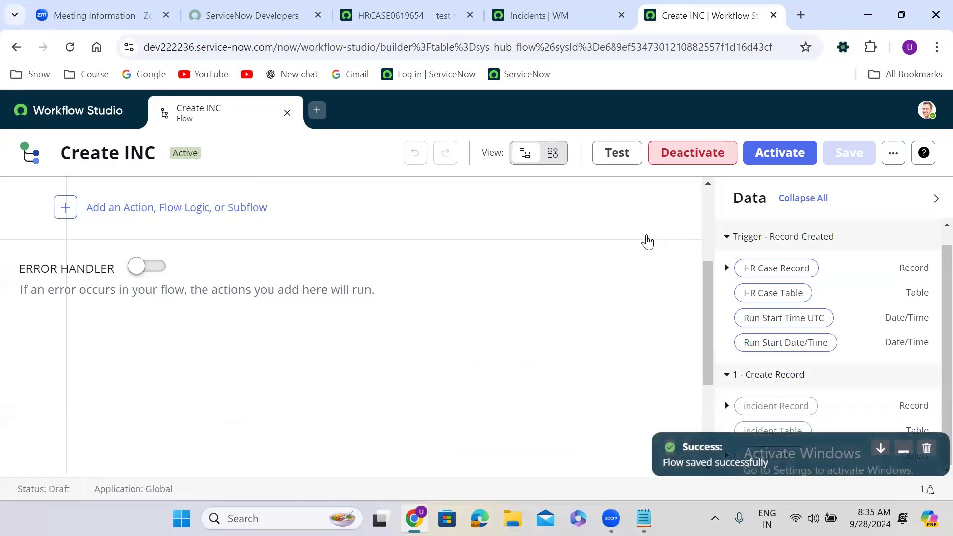
click(783, 155)
click(636, 314)
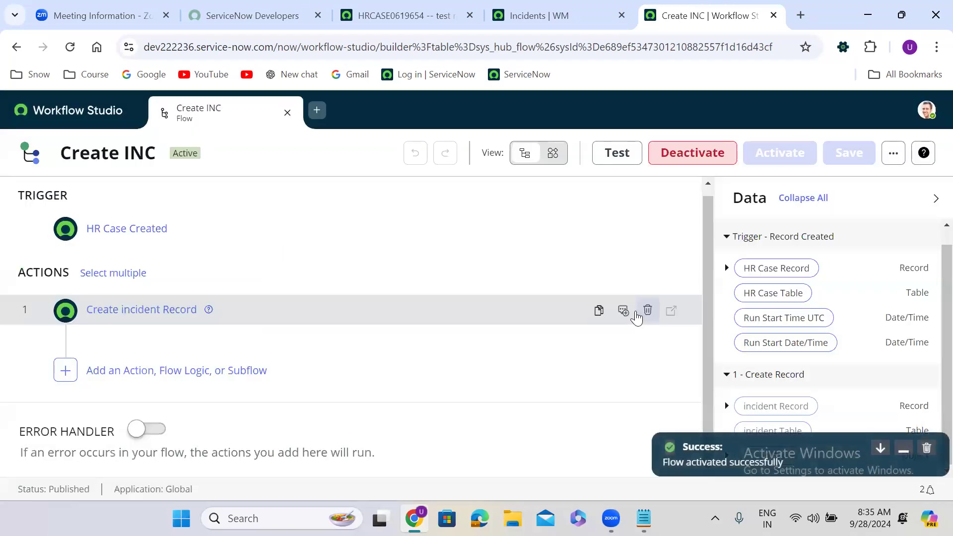
Expand Create incident Record and reopen the Caller field's script for review.
click(343, 318)
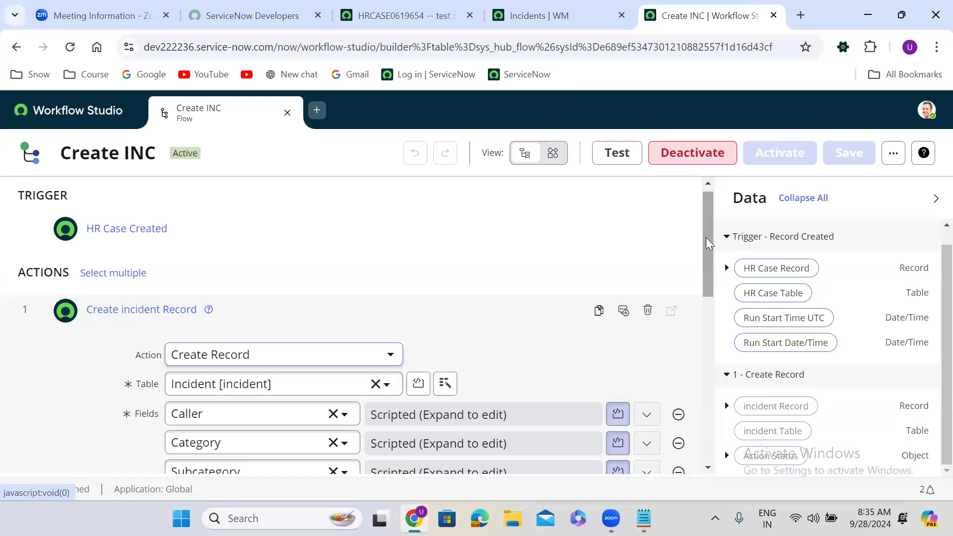
drag(706, 242, 712, 284)
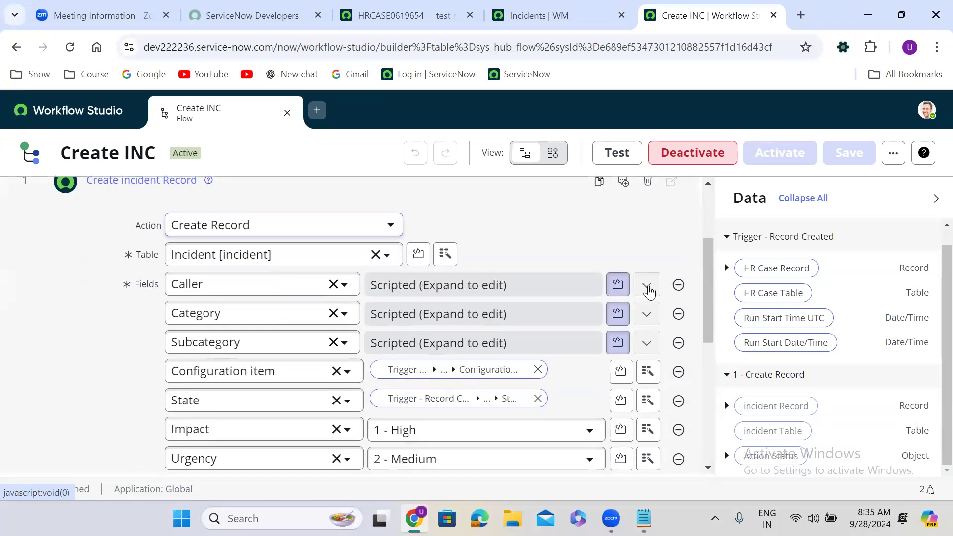
click(646, 285)
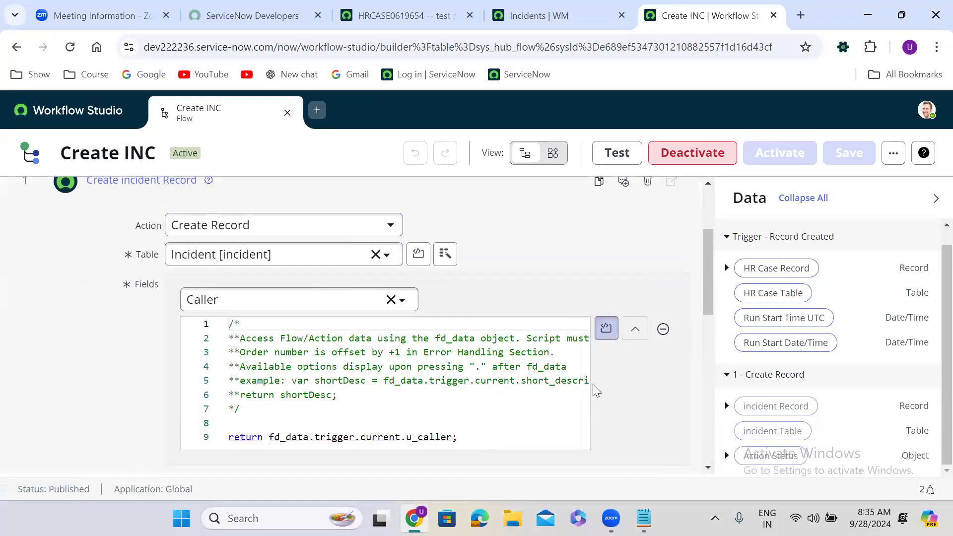
scroll(595, 385, down, 1)
click(241, 362)
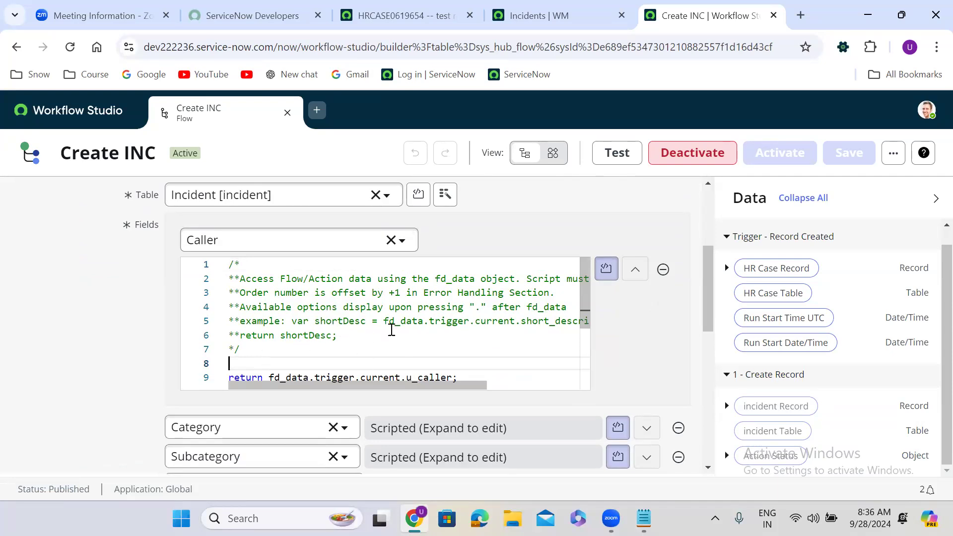
Collapse the Caller script and bring up transform functions for the Description value.
click(637, 269)
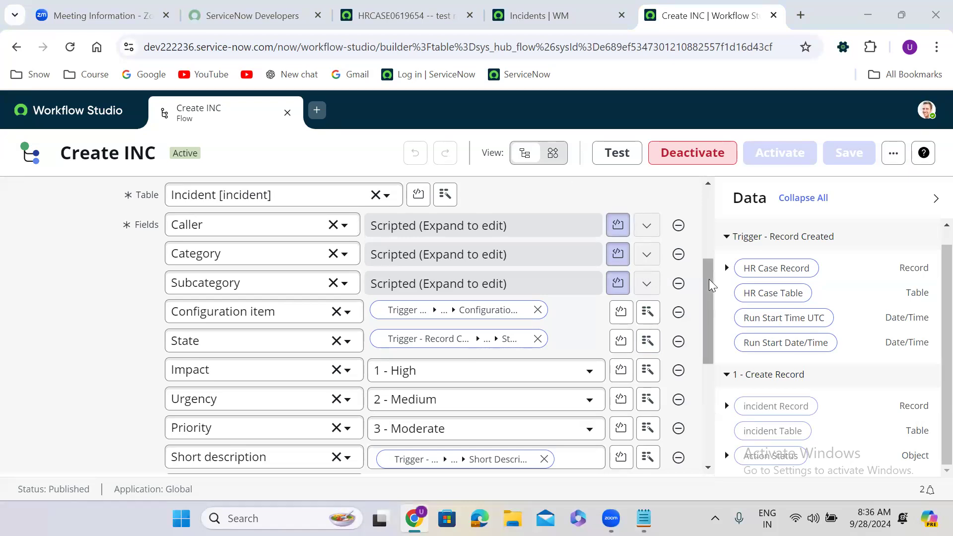
drag(708, 279, 703, 334)
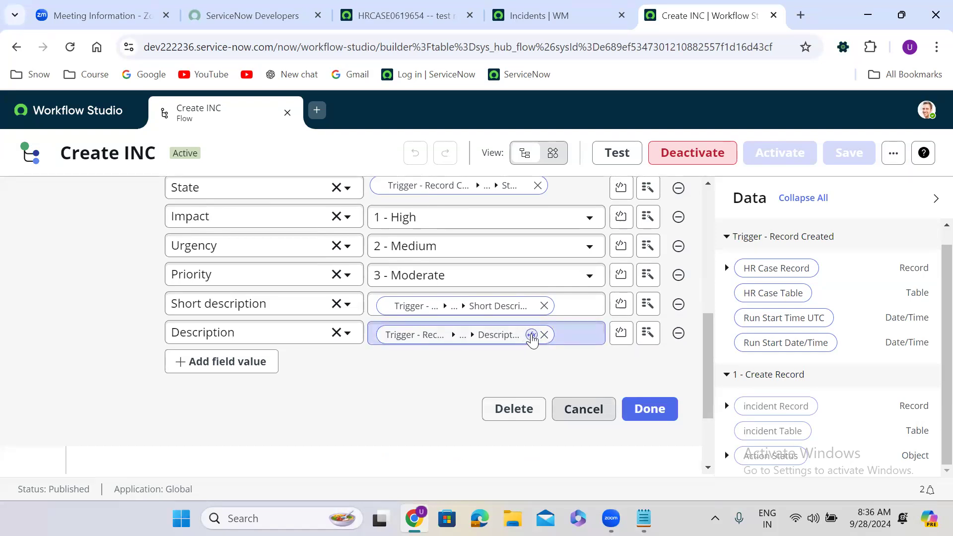
click(530, 335)
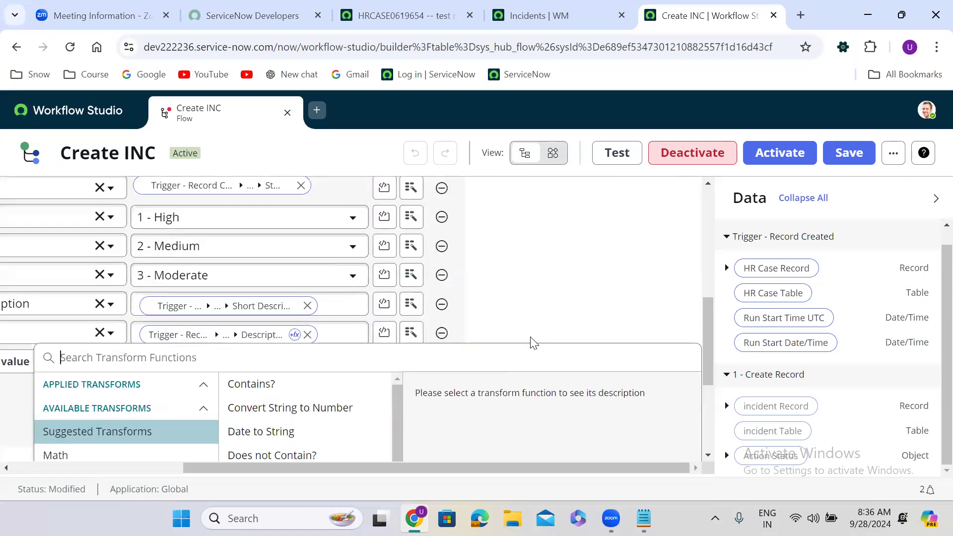
Close the Description transform functions without choosing one and finish the Create incident Record action.
drag(709, 312, 710, 369)
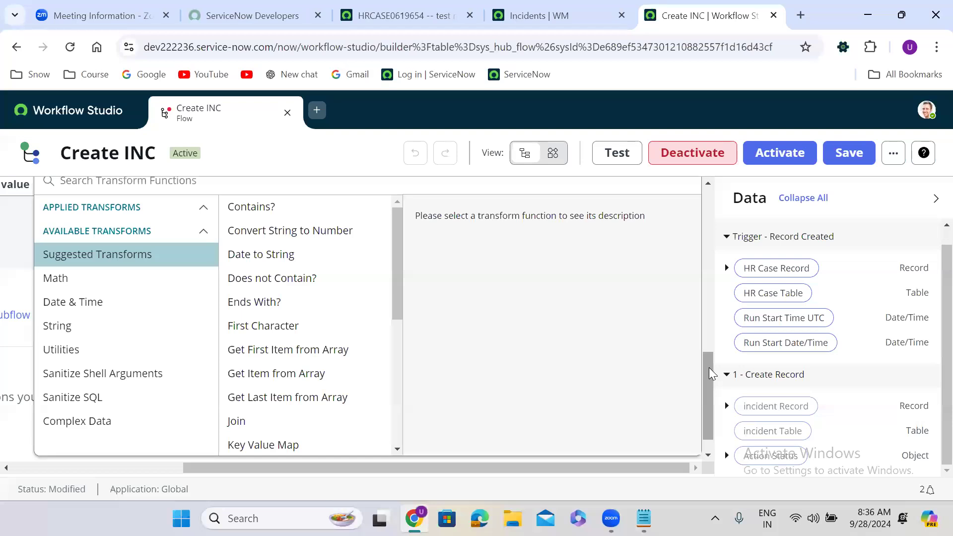
drag(708, 392, 712, 371)
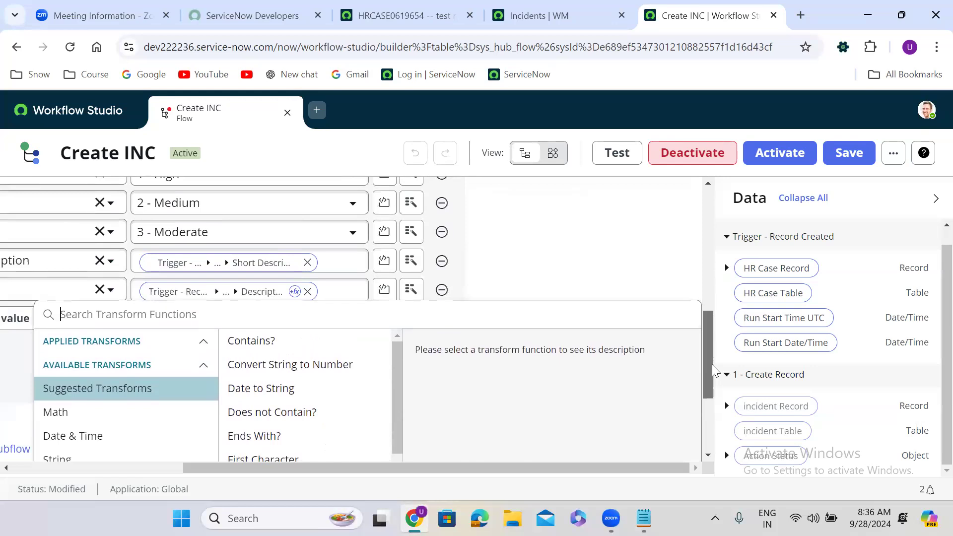
click(512, 277)
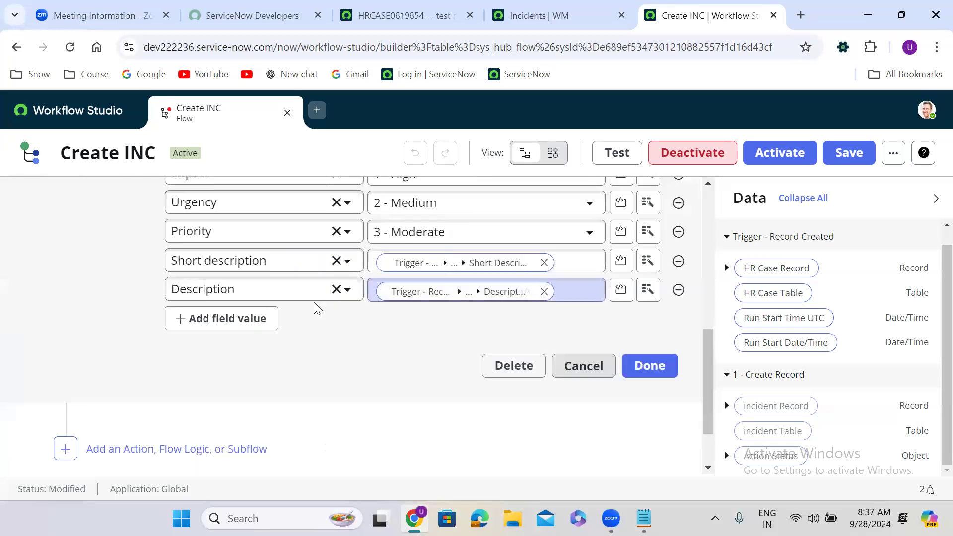
click(531, 292)
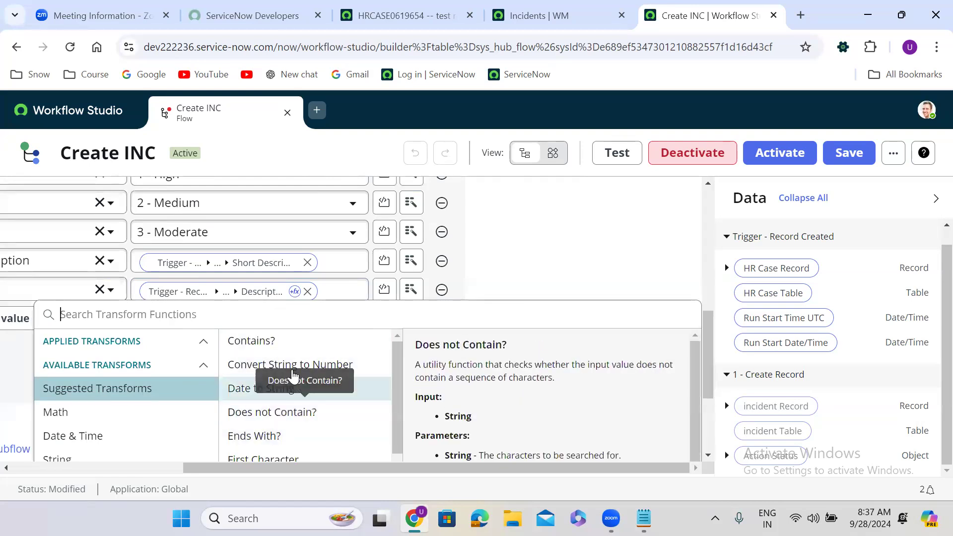
click(540, 248)
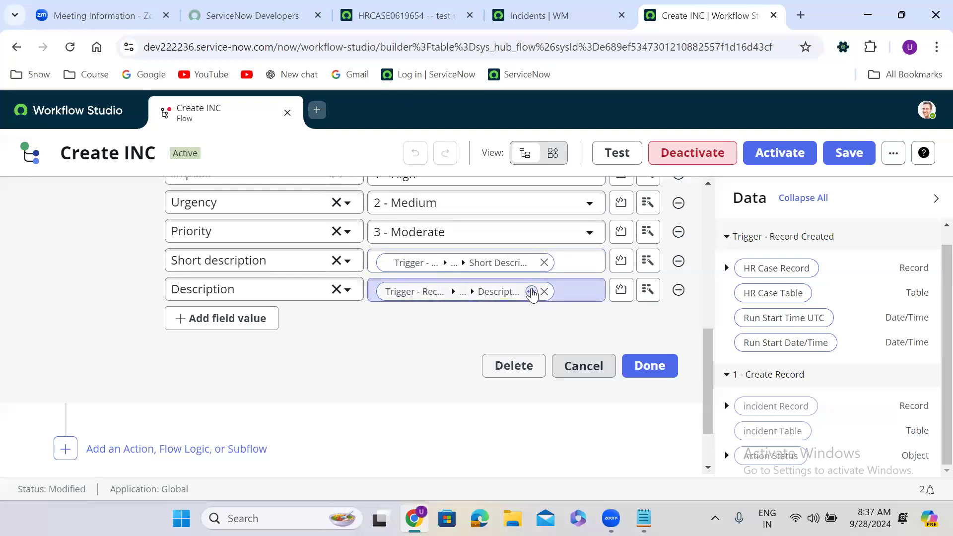
click(654, 375)
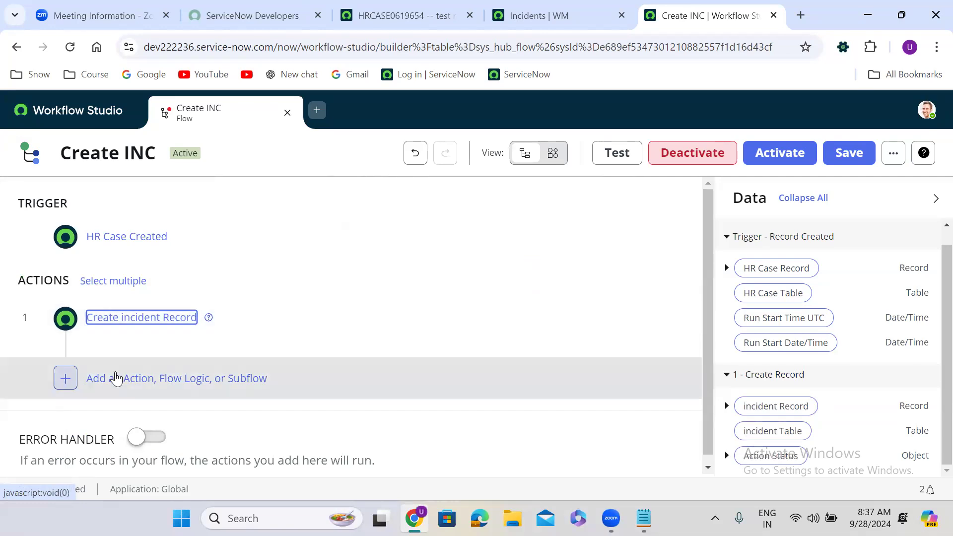
Add an Update Record action after step 1, found by searching 'update record'.
click(72, 373)
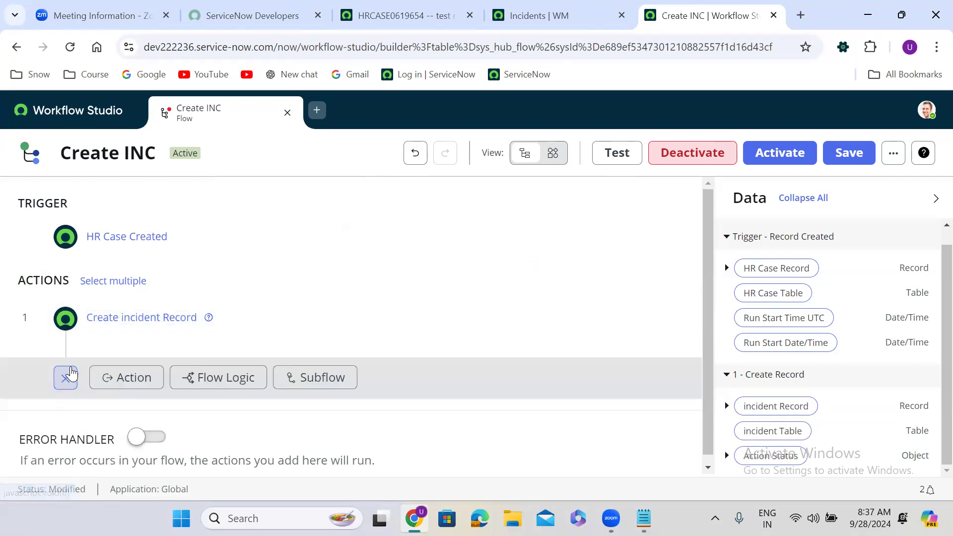
click(127, 378)
click(160, 404)
text(update recor)
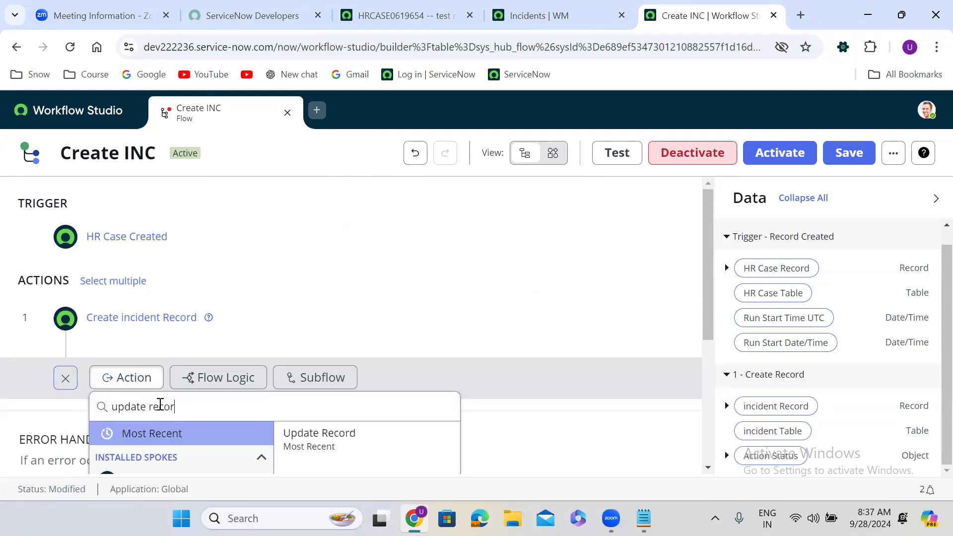
text(d)
drag(708, 266, 713, 334)
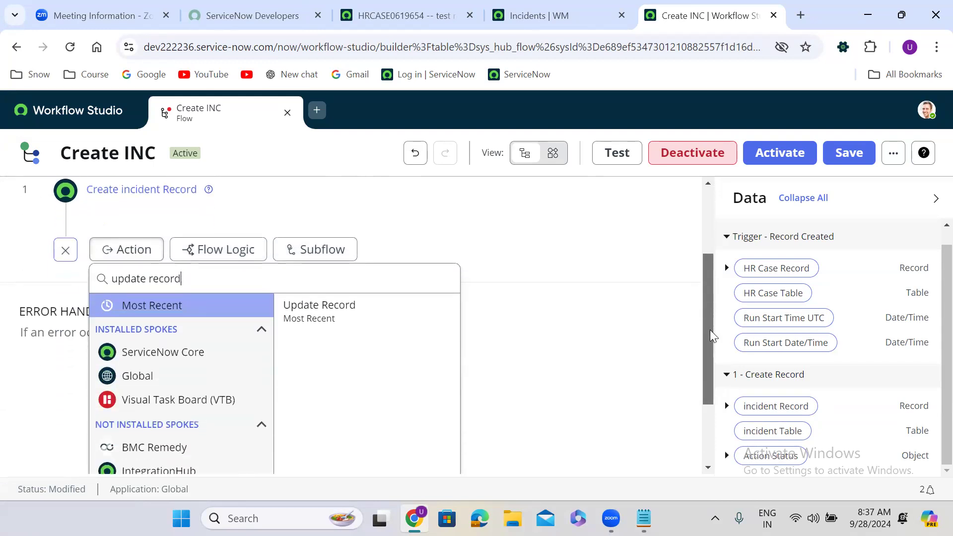
click(359, 316)
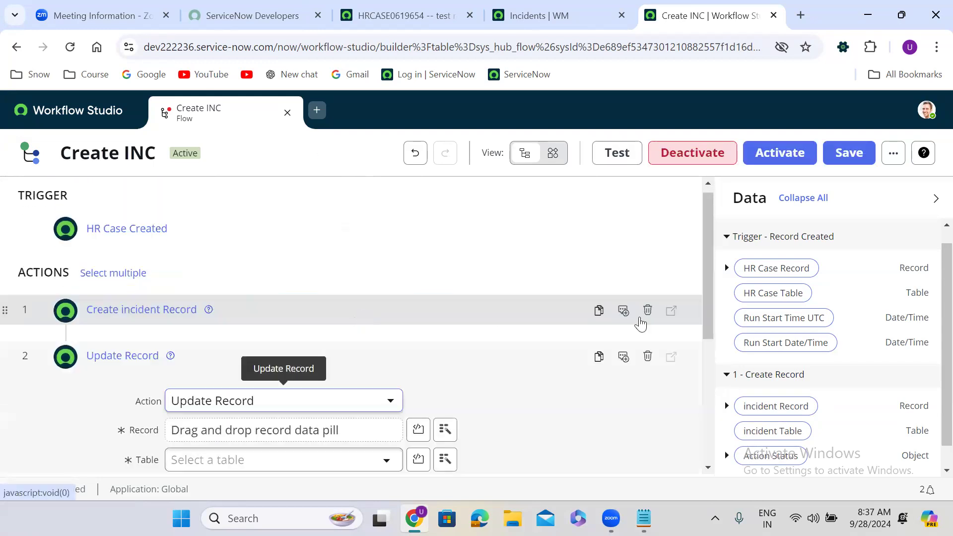
Set the Update Record's Record to the trigger's HR Case Record.
drag(707, 296, 706, 344)
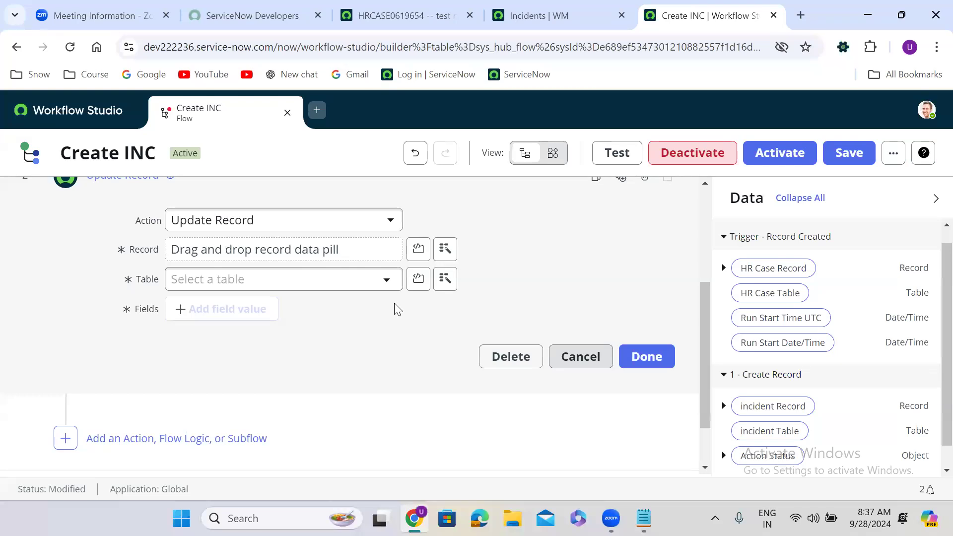
click(238, 283)
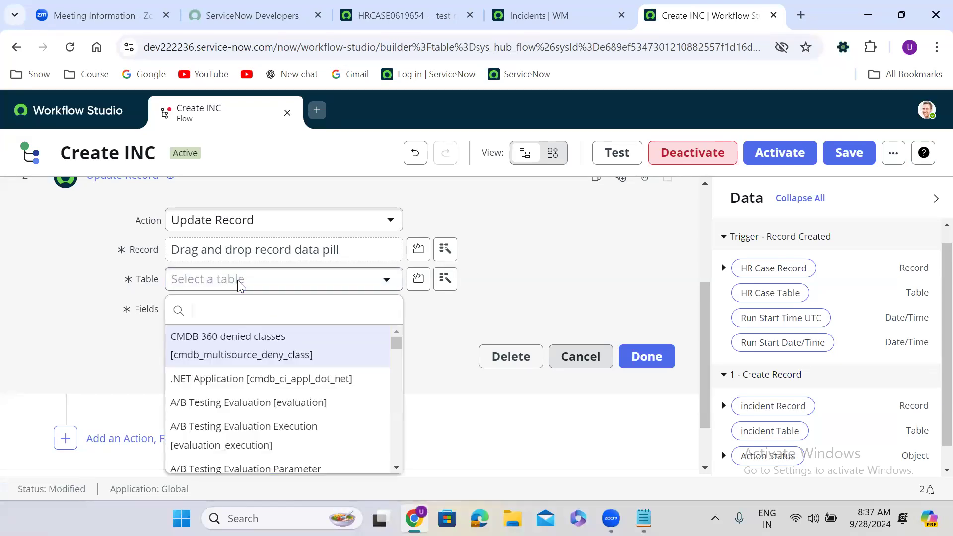
click(837, 290)
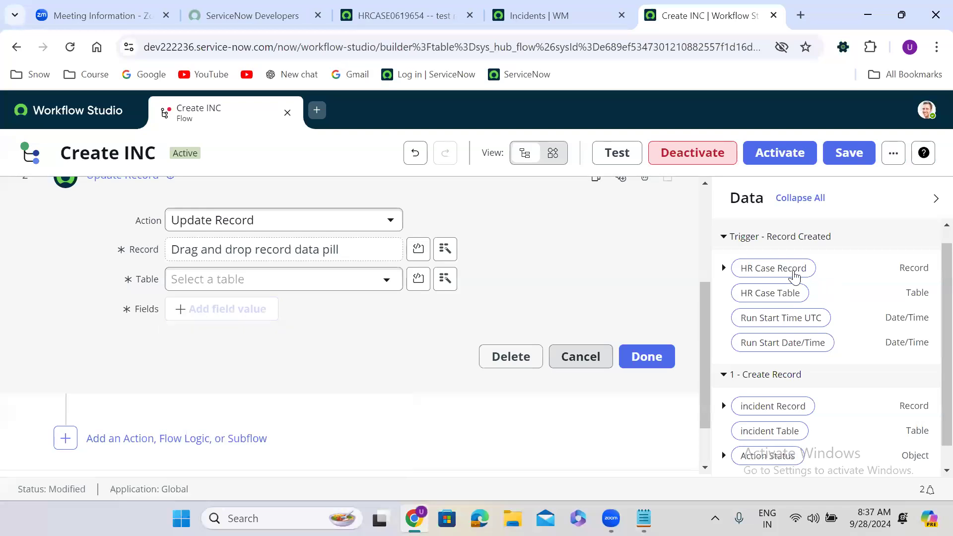
drag(789, 269, 231, 252)
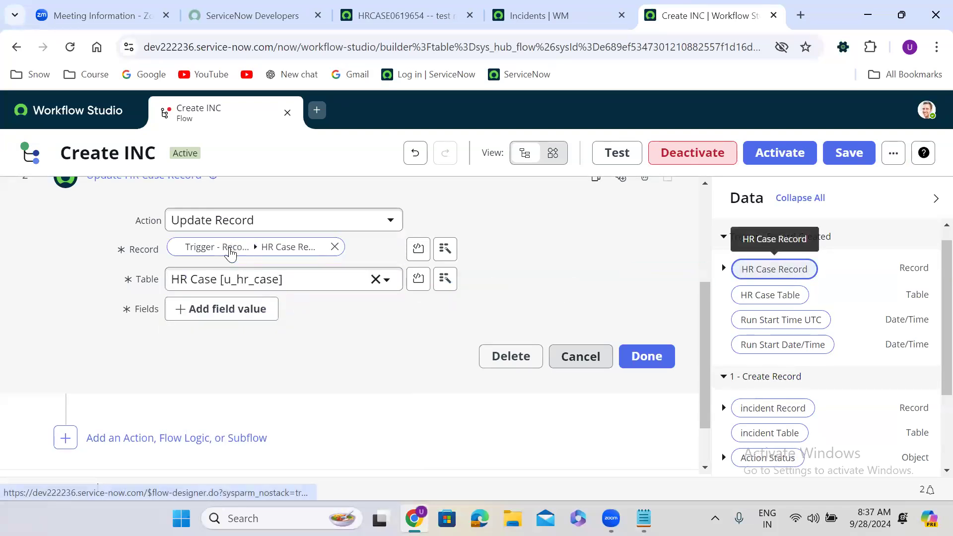
Set the HR Case's Incident field to the incident record created in step 1.
click(232, 309)
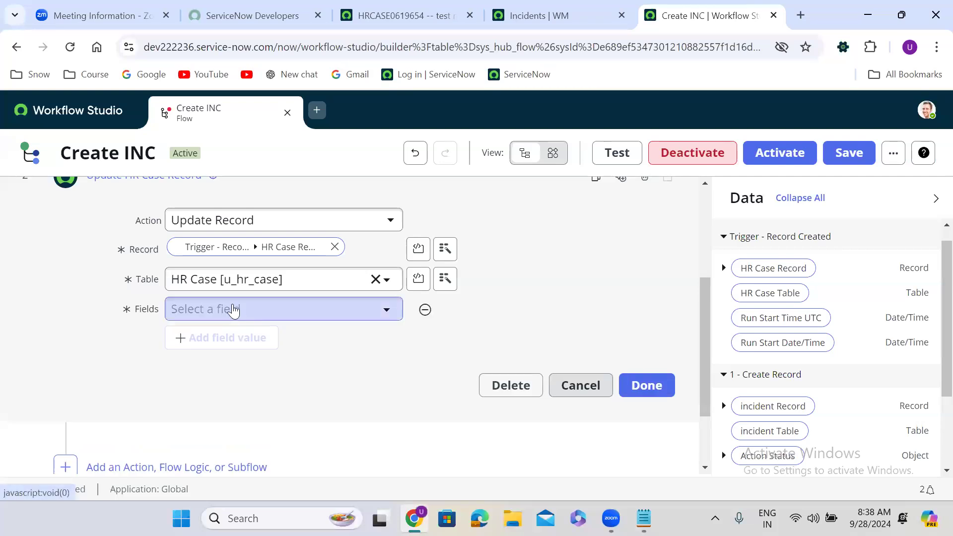
click(232, 309)
text(inc)
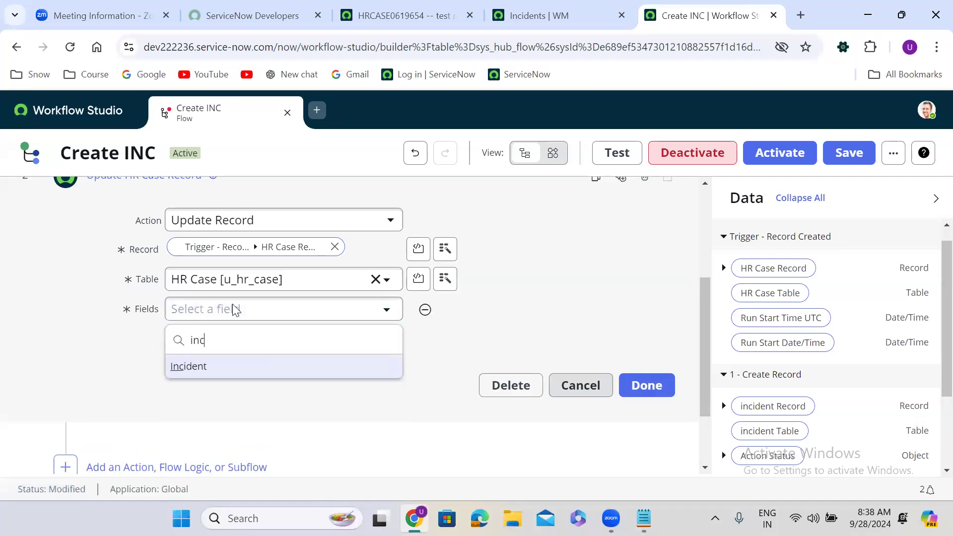
click(249, 377)
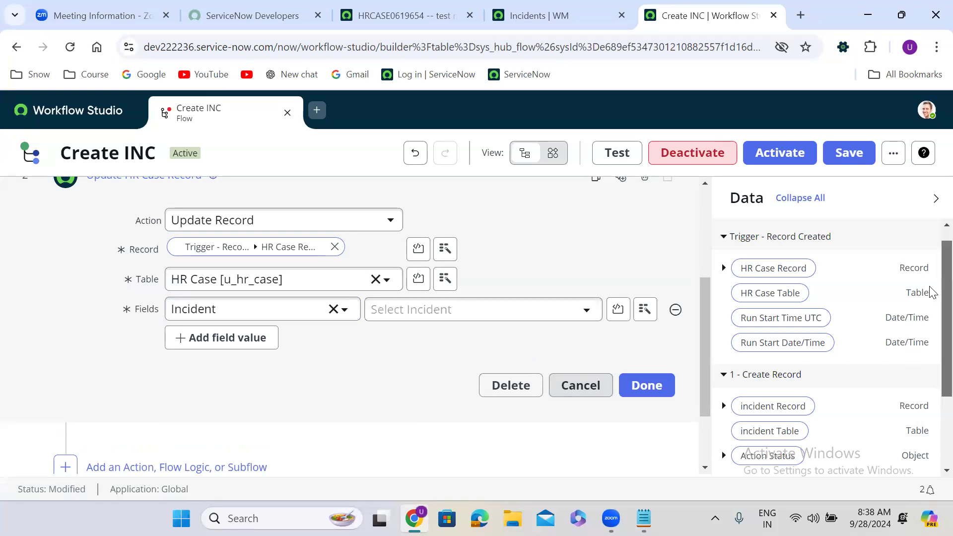
scroll(930, 293, down, 2)
drag(767, 296, 426, 315)
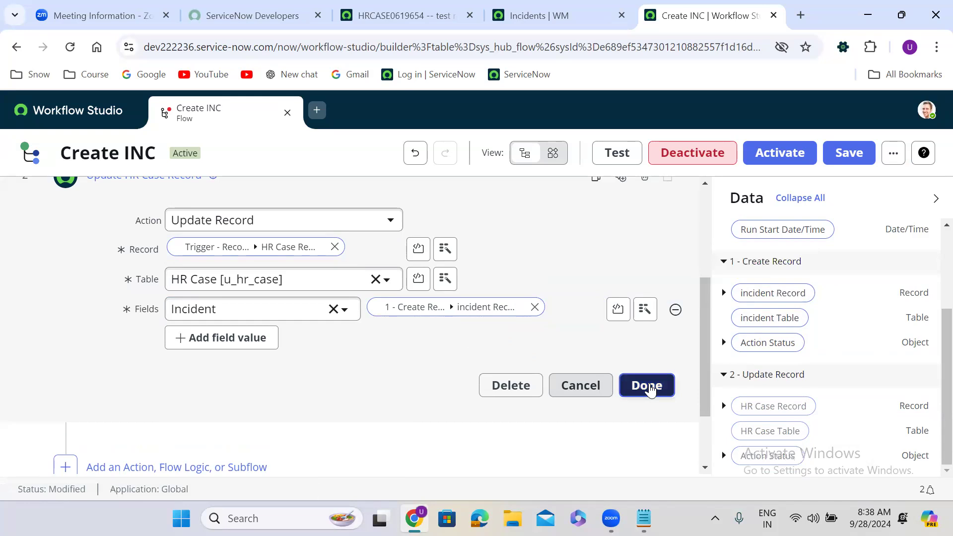
click(647, 388)
drag(707, 409, 704, 279)
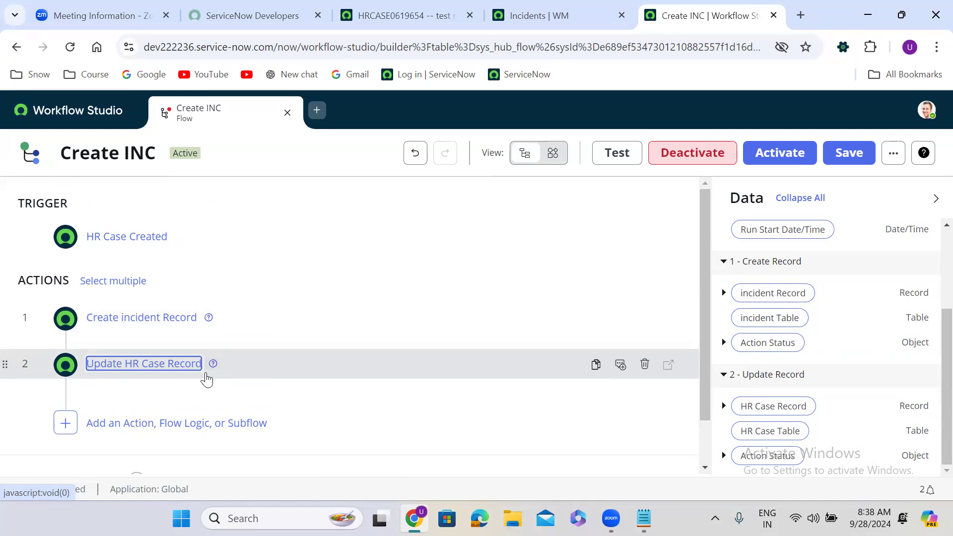
click(404, 16)
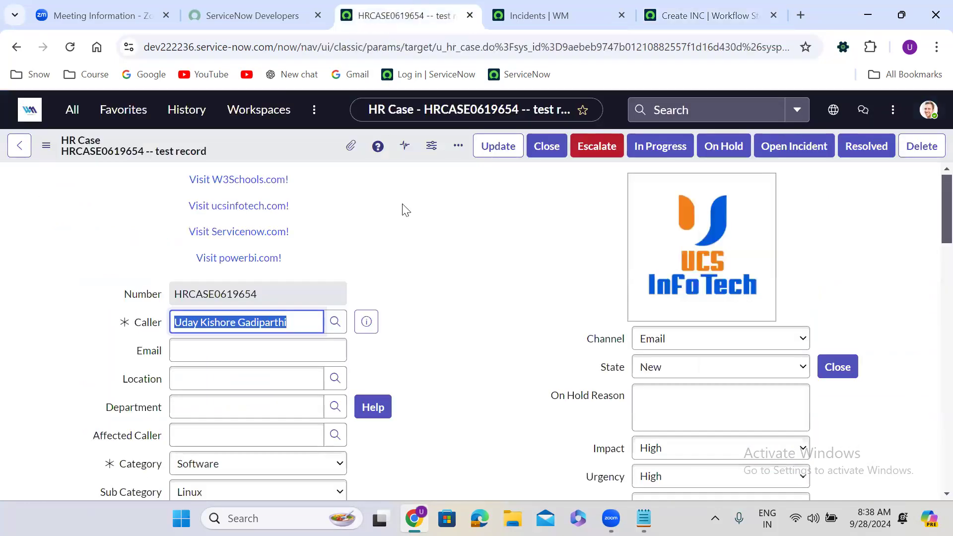
scroll(405, 208, down, 10)
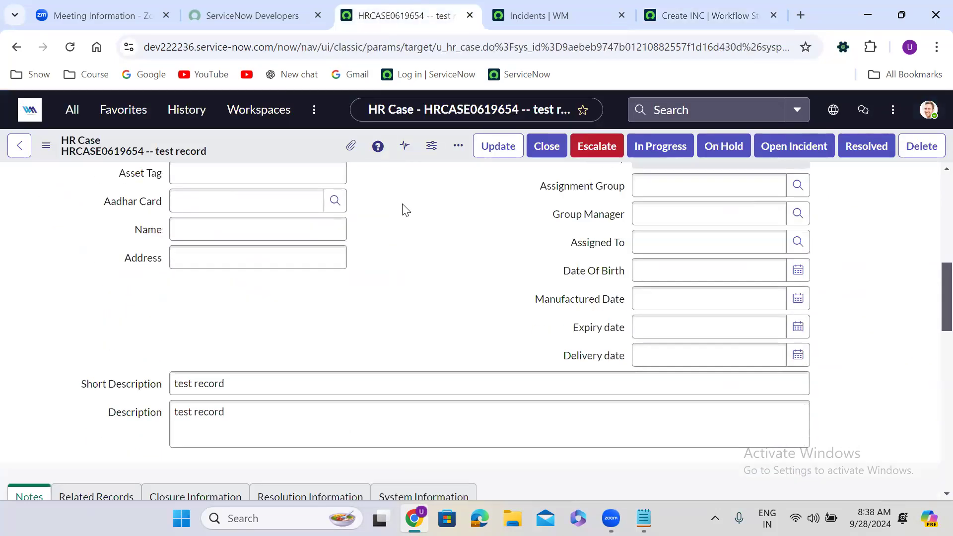
scroll(106, 251, down, 1)
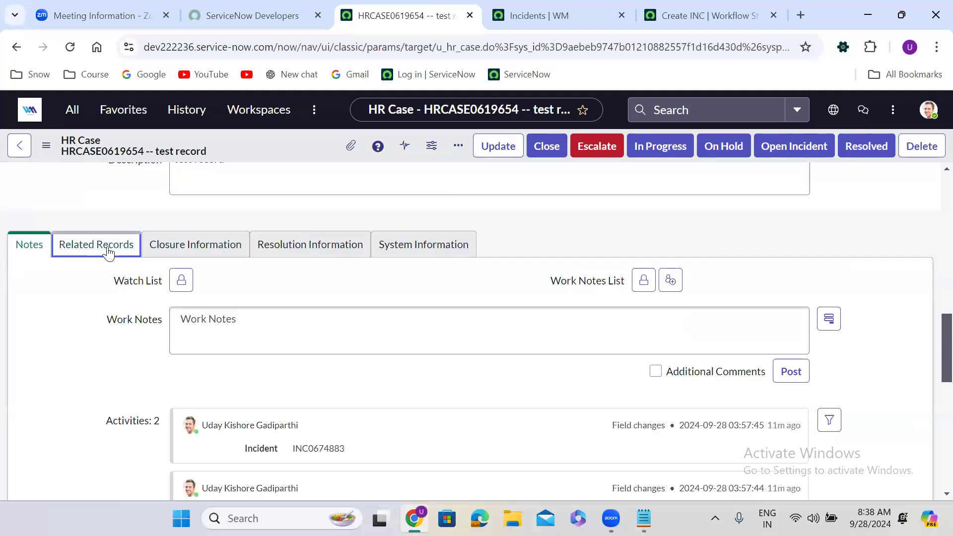
click(119, 246)
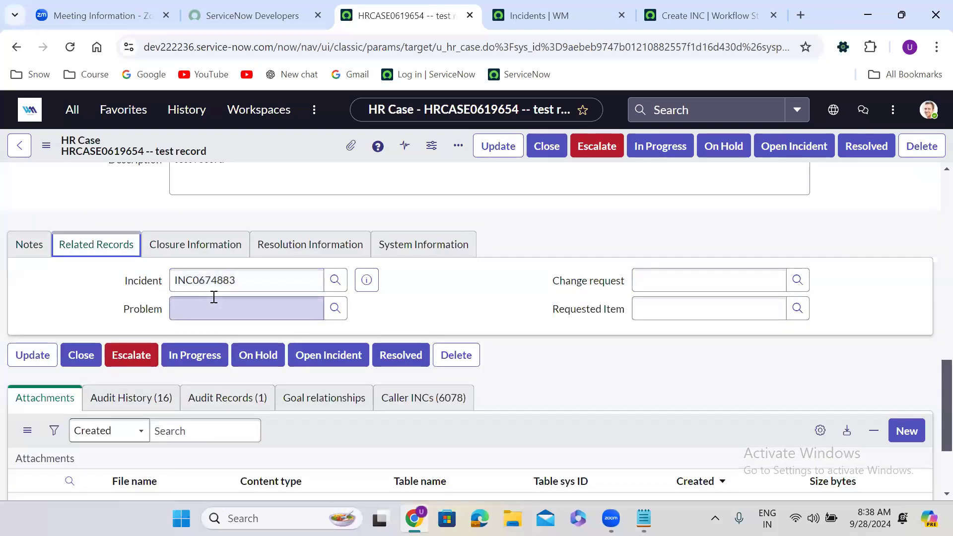
click(710, 16)
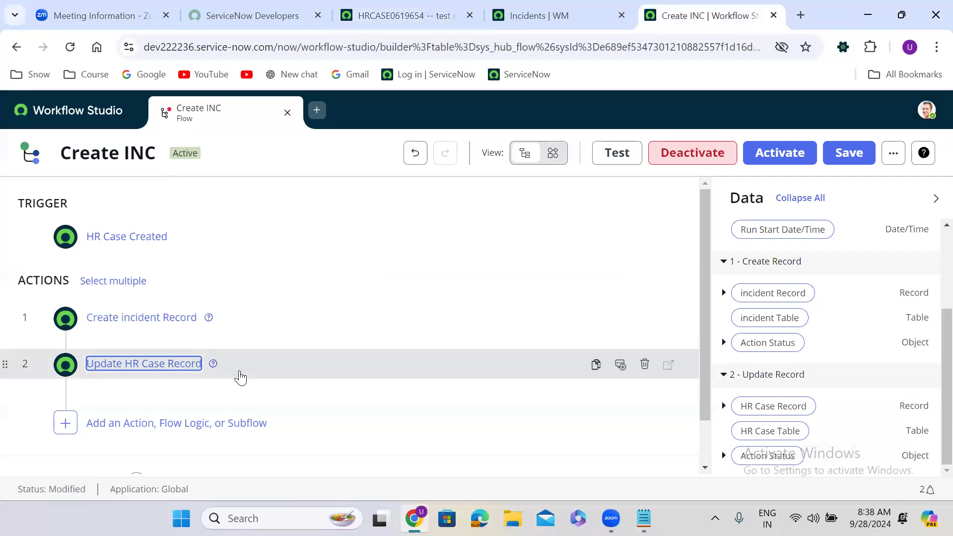
Add a Delete Record step targeting the HR Case Record from step 2.
click(243, 373)
click(243, 373)
drag(706, 279, 704, 391)
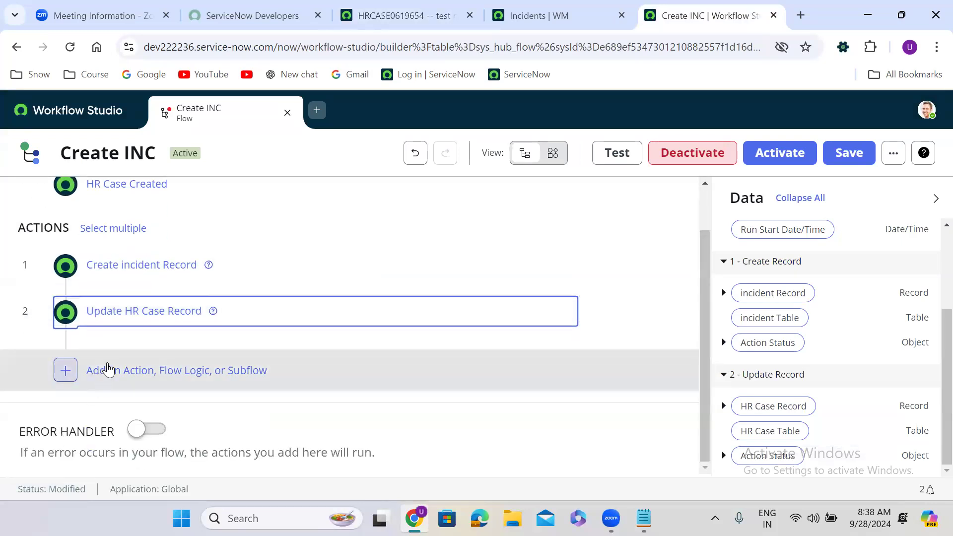
click(106, 371)
click(125, 370)
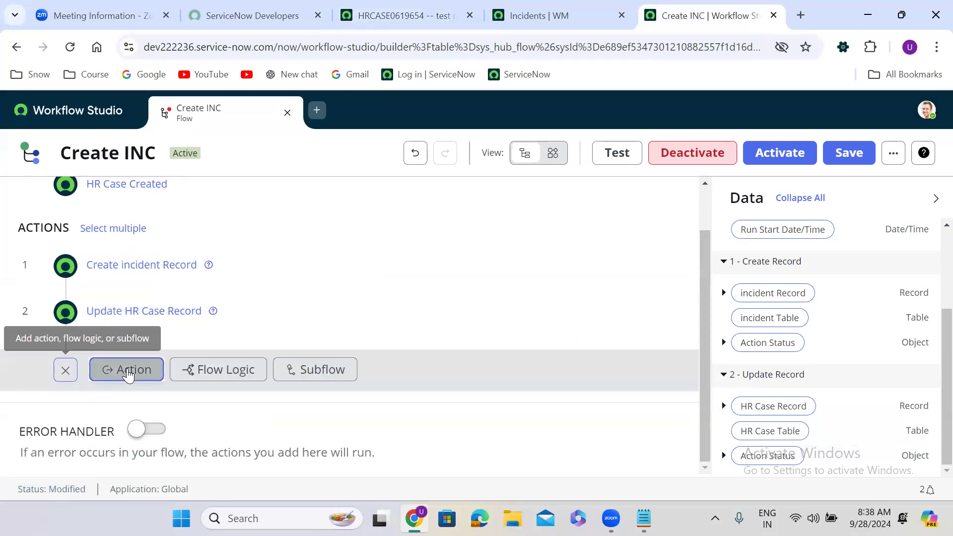
text(d)
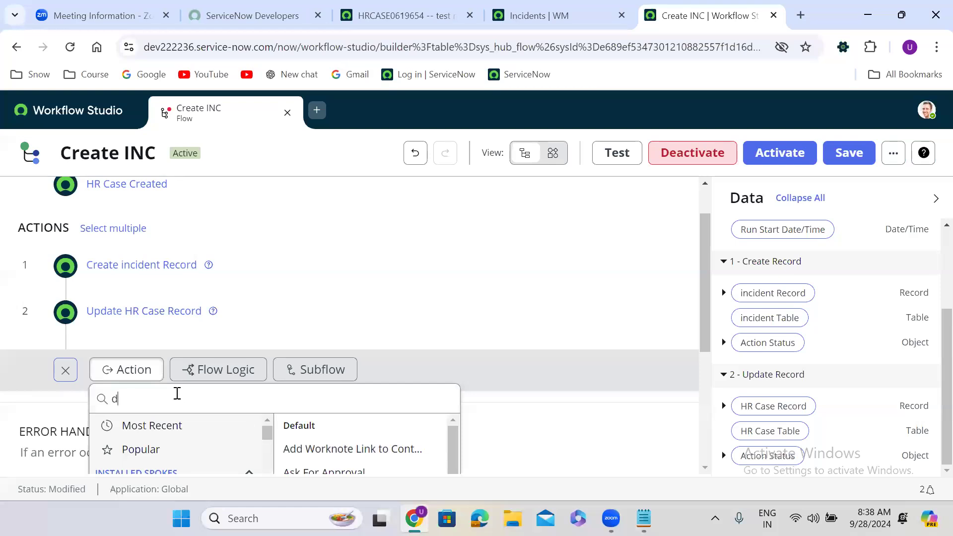
text(elete rec)
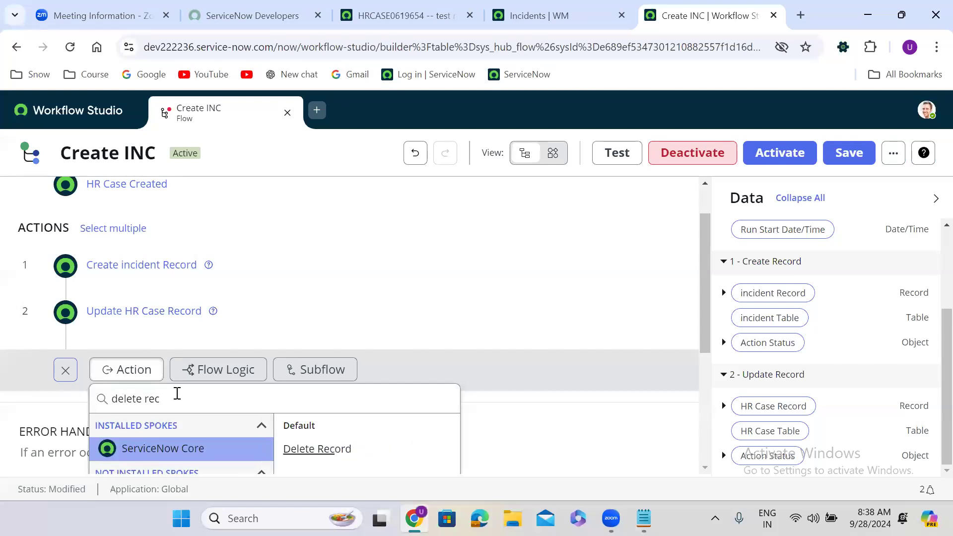
click(276, 447)
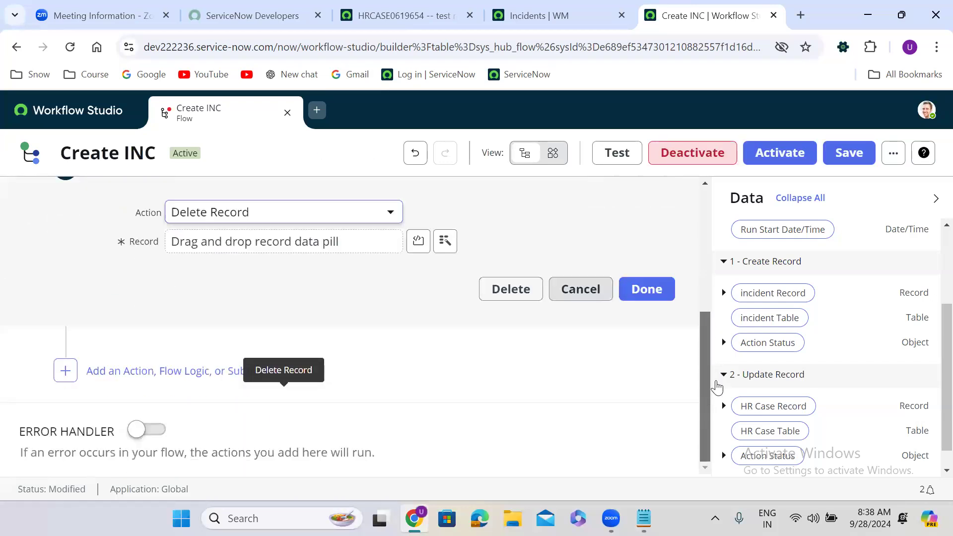
drag(788, 407, 253, 240)
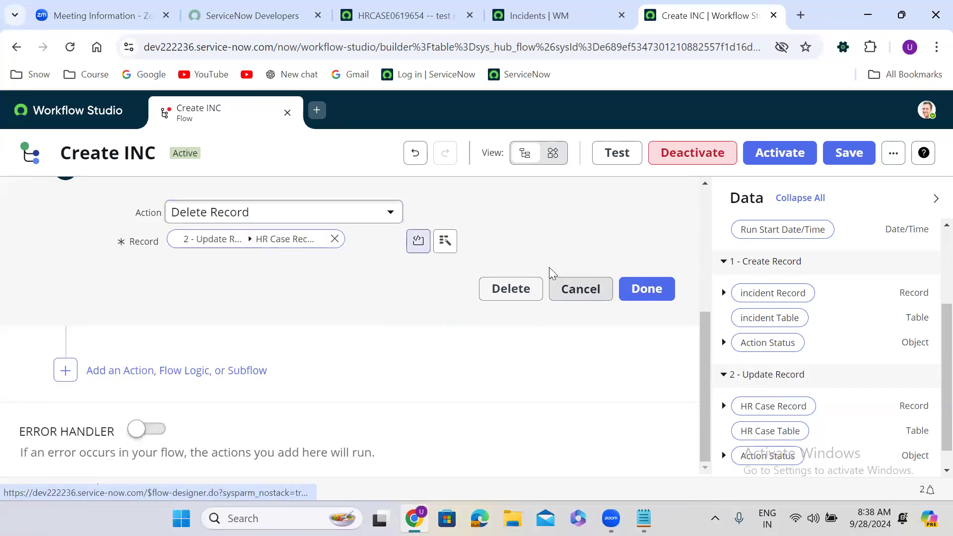
click(663, 290)
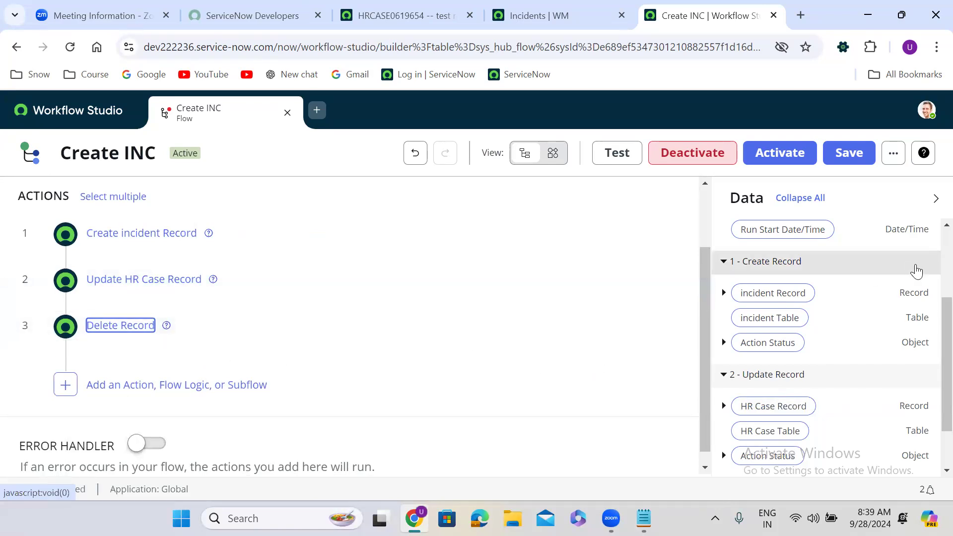
scroll(930, 347, up, 3)
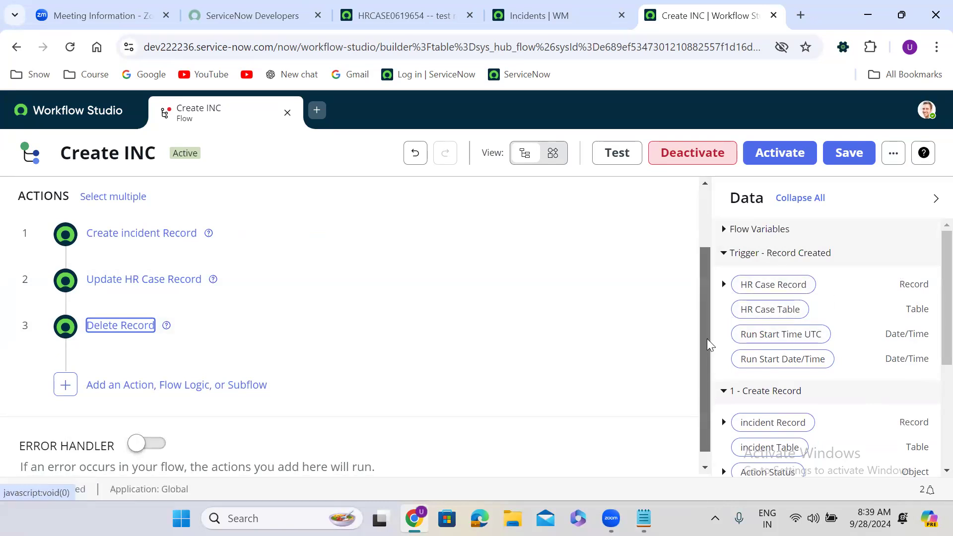
drag(707, 342, 692, 236)
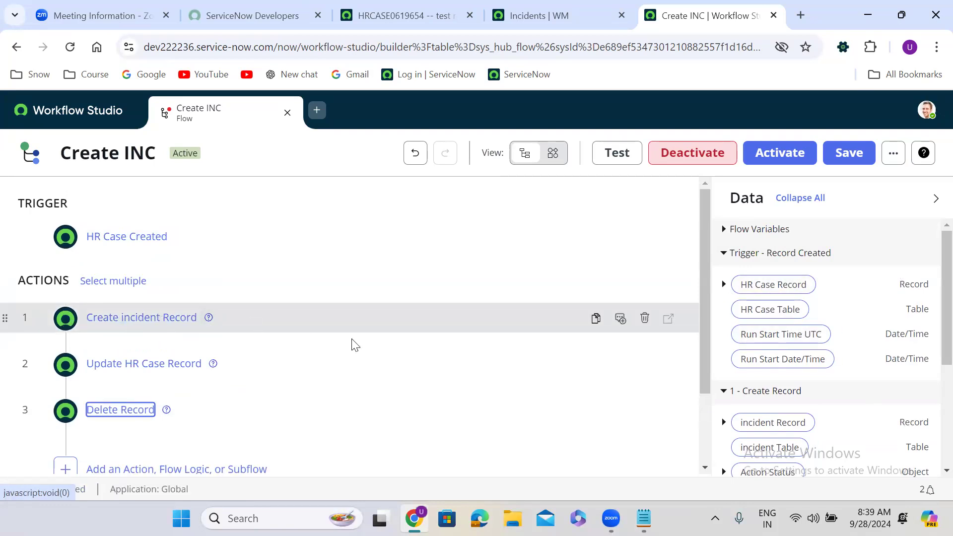
scroll(929, 347, down, 3)
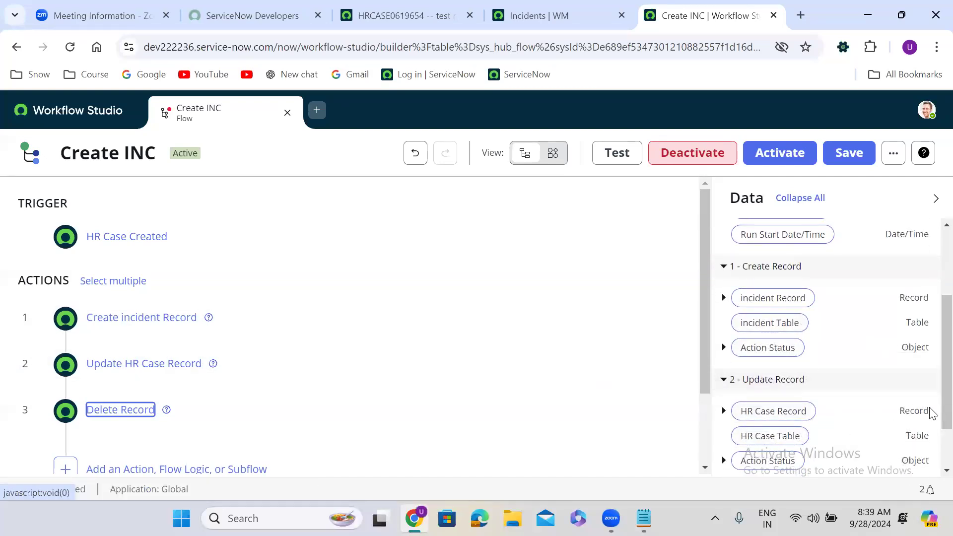
scroll(934, 348, down, 2)
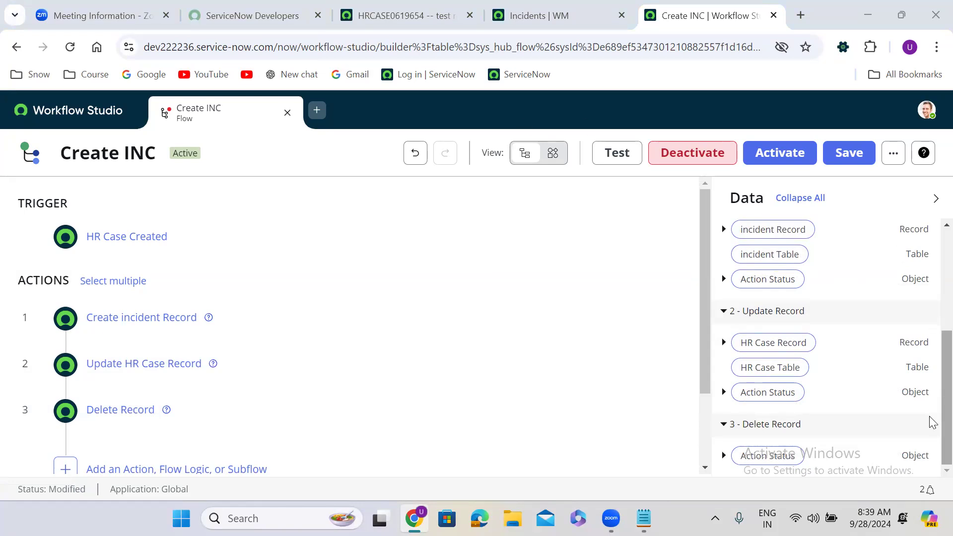
scroll(930, 398, up, 4)
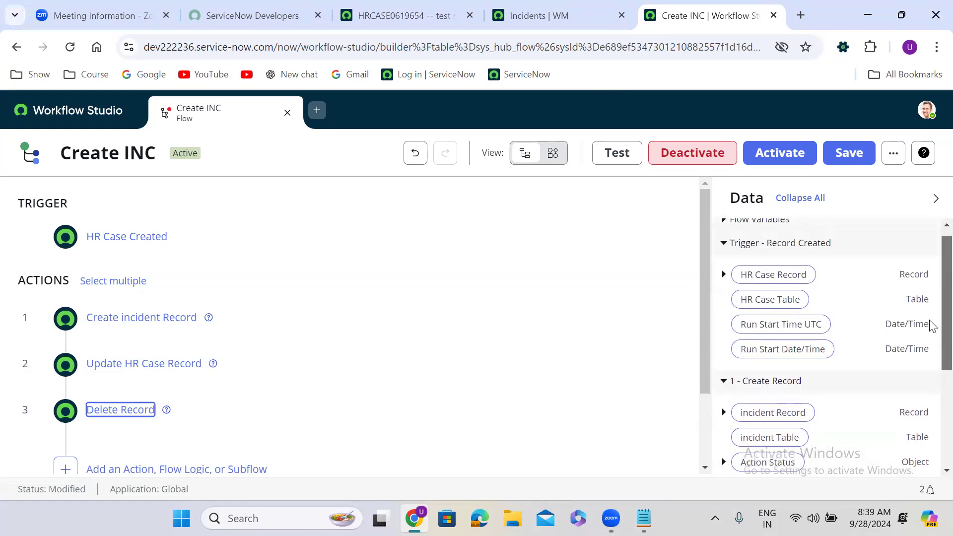
scroll(931, 397, down, 4)
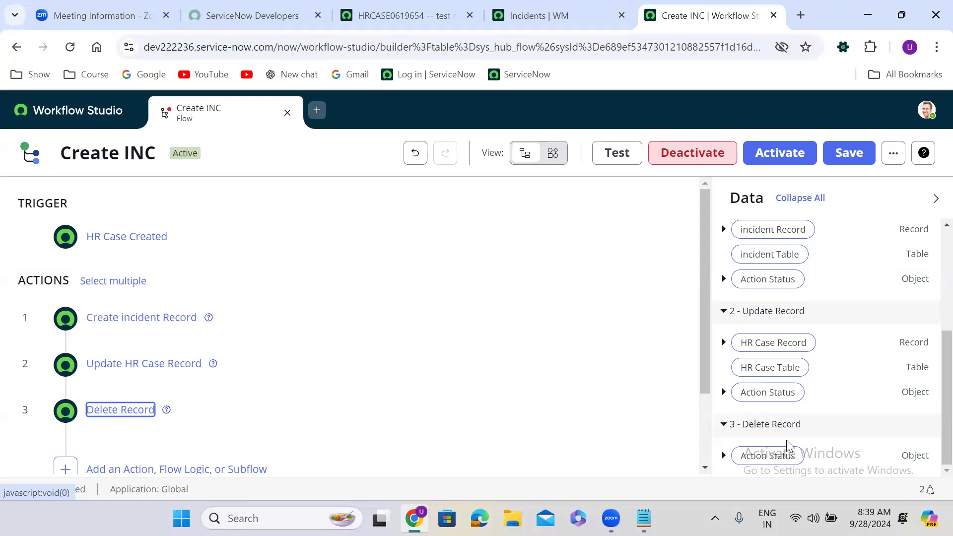
mouse_move(566, 411)
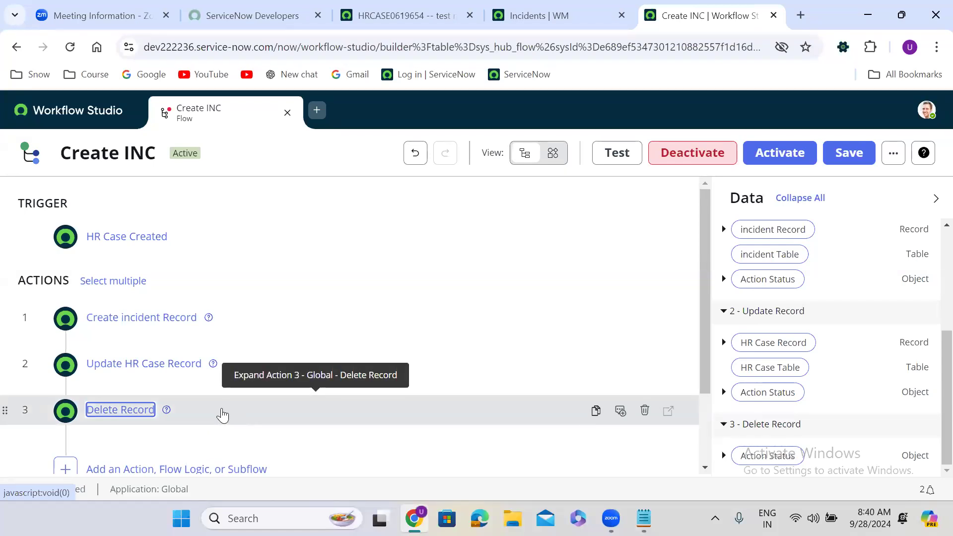
Delete the Create incident Record, Update HR Case Record and Delete Record actions.
click(644, 321)
click(647, 311)
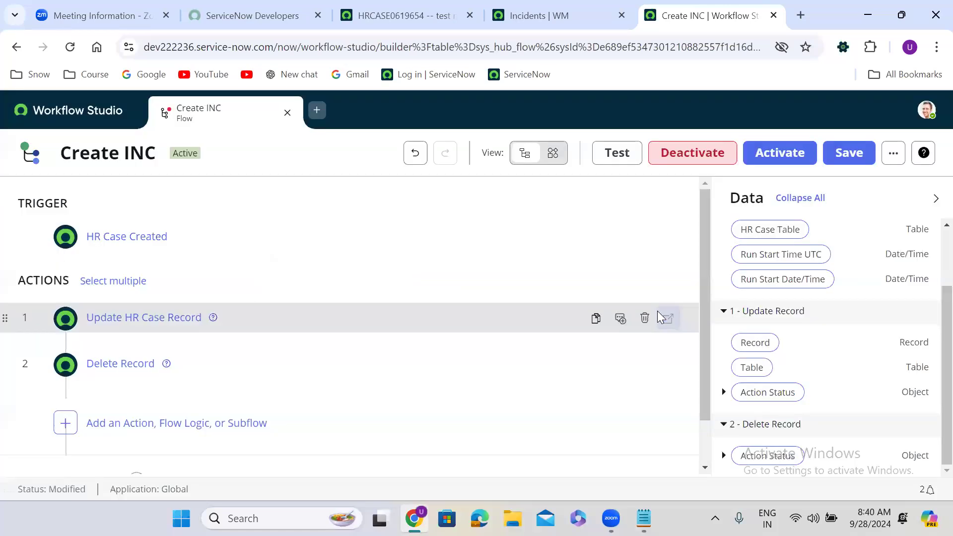
click(644, 319)
click(658, 315)
click(644, 317)
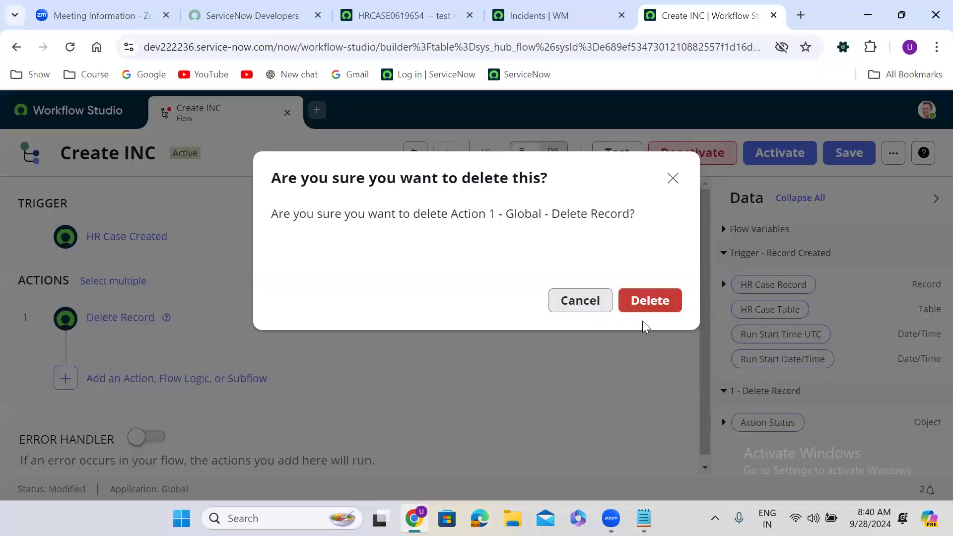
click(660, 302)
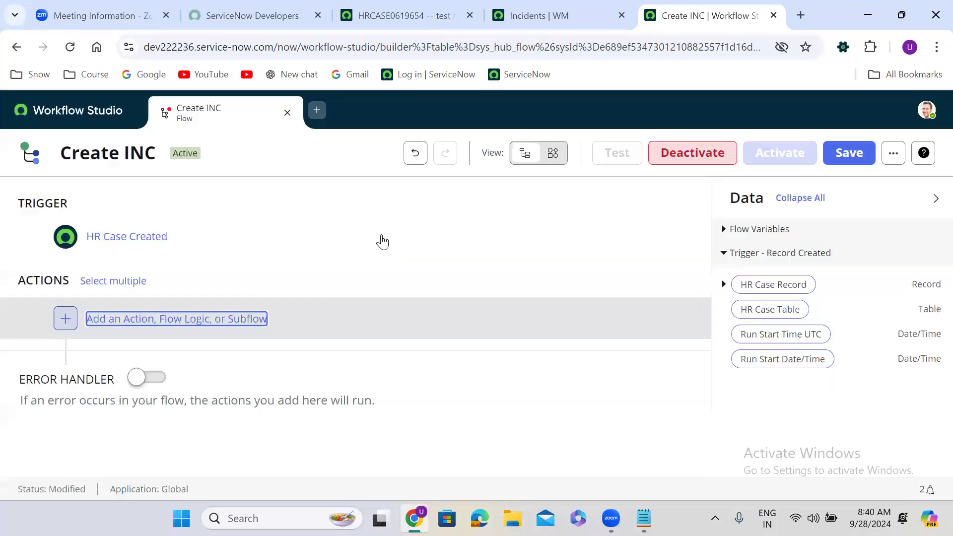
click(287, 113)
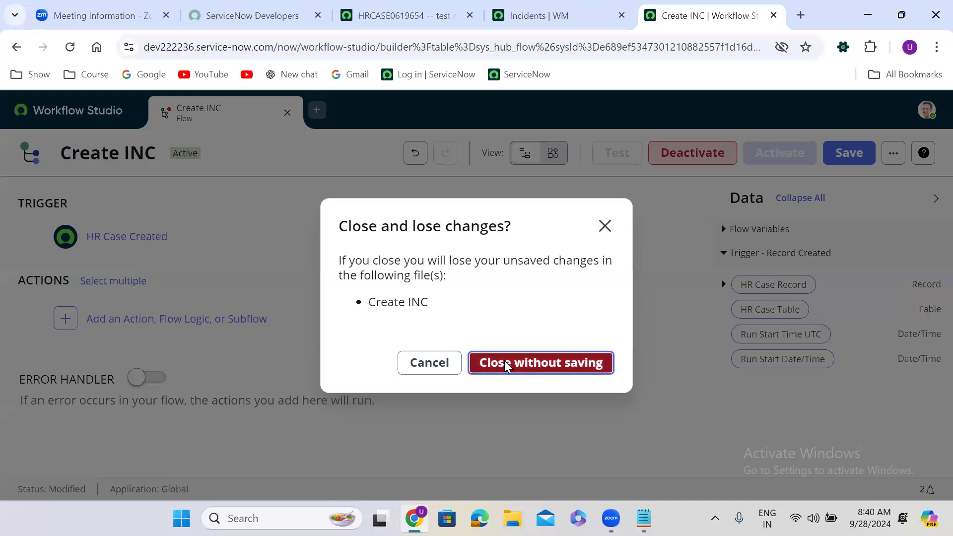
Discard the Create INC changes, filter the Flows list by name 'inc', and reopen Create INC.
click(504, 363)
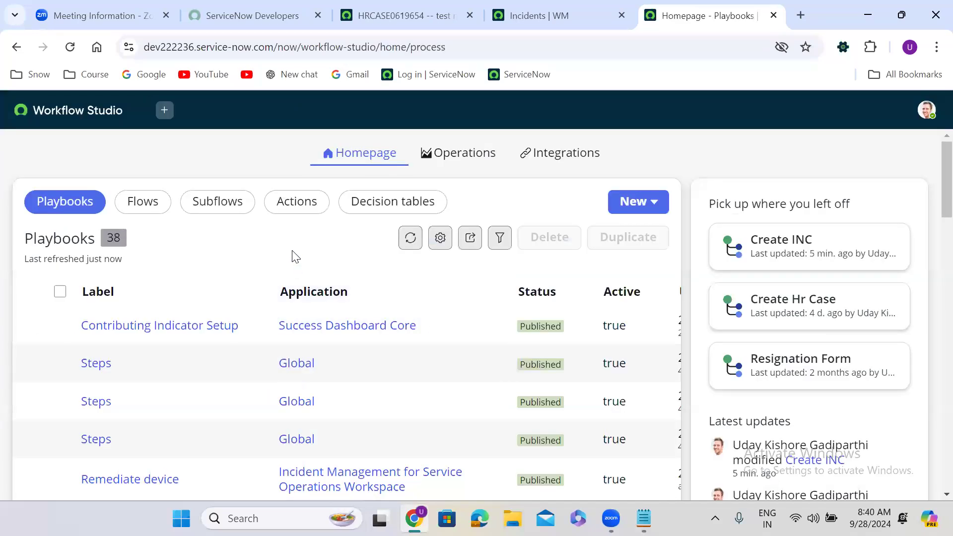
click(143, 203)
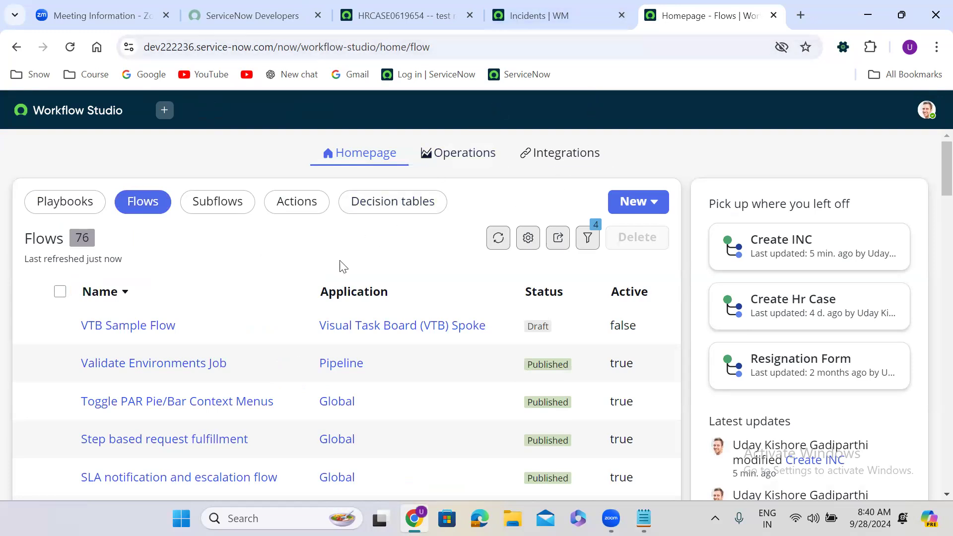
click(121, 297)
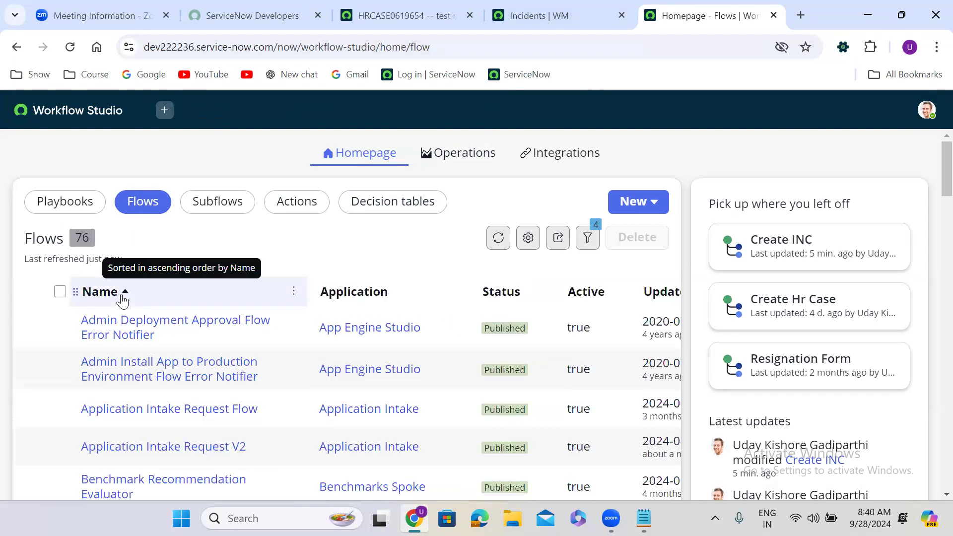
click(293, 292)
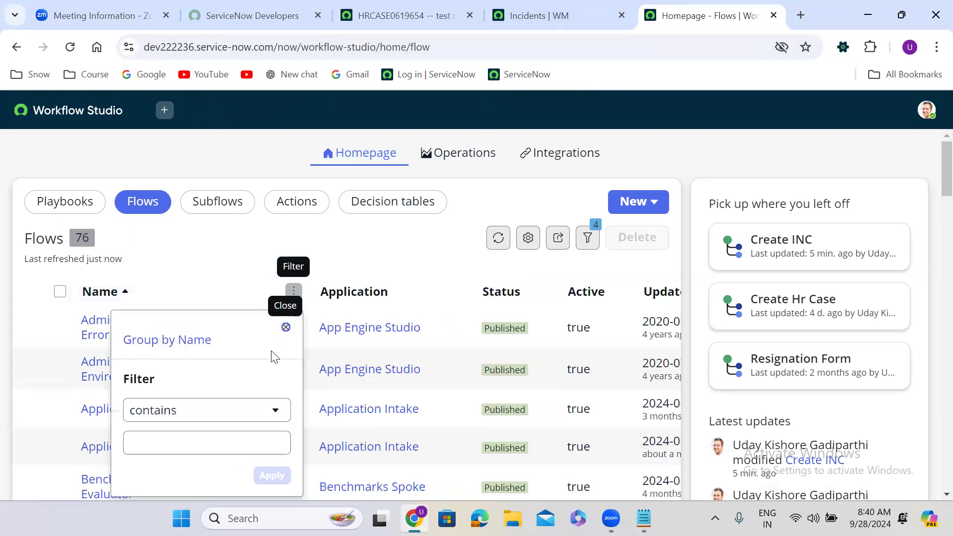
click(190, 448)
text(inc)
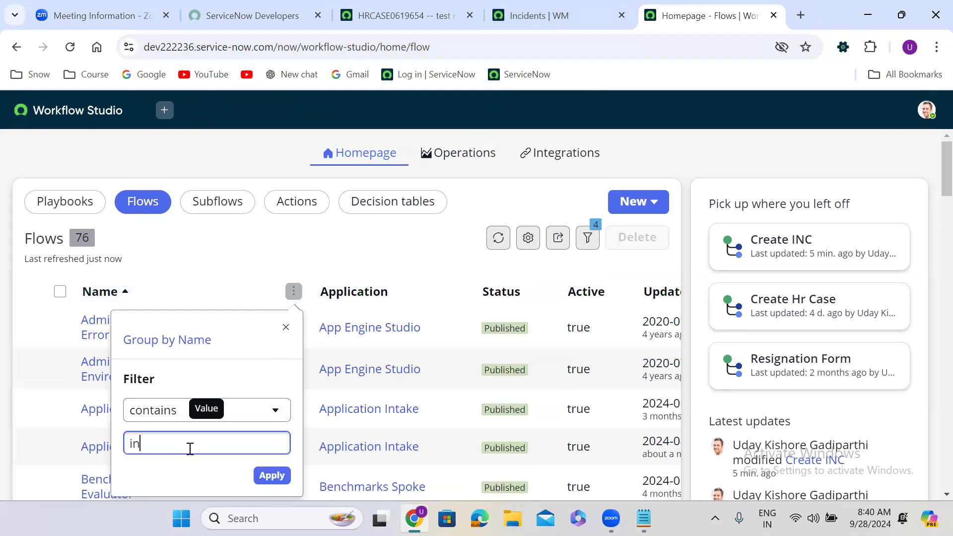
click(277, 476)
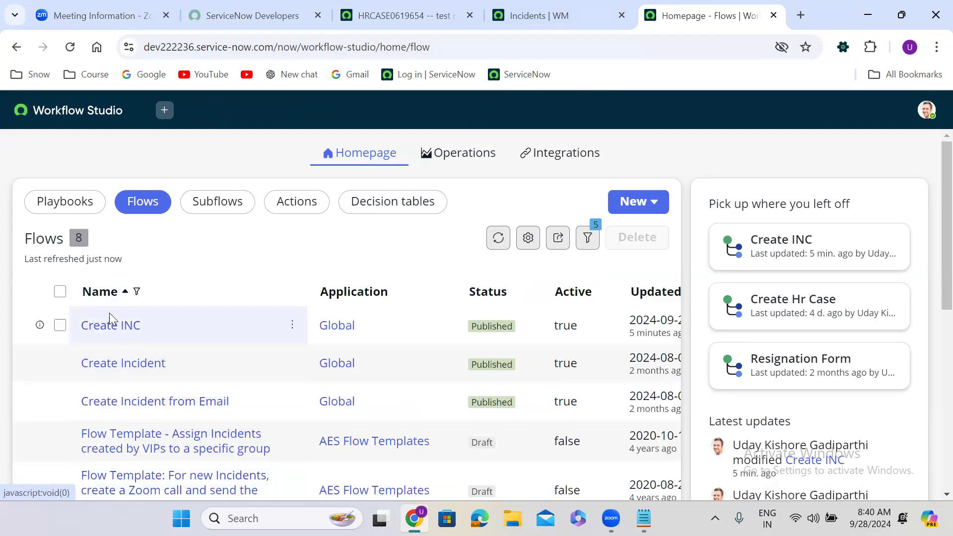
click(111, 326)
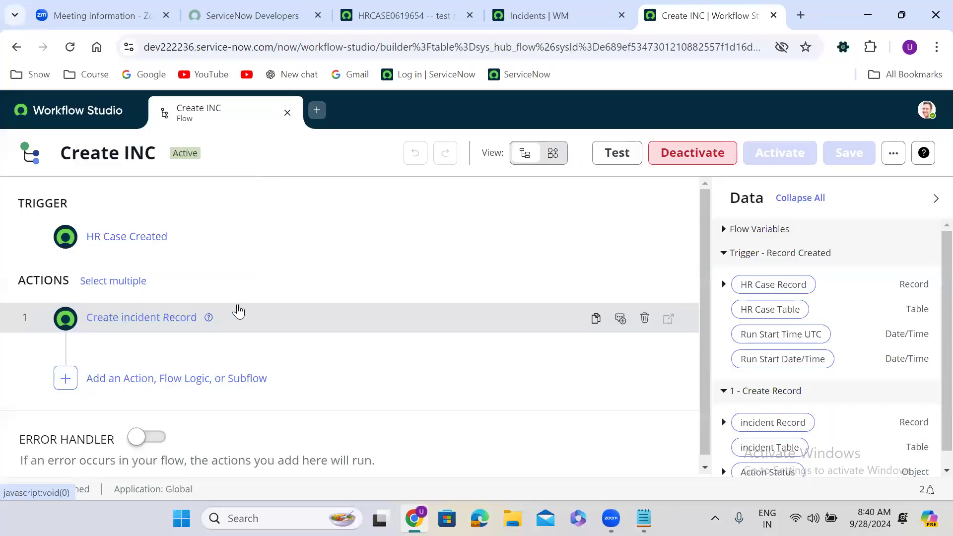
Change the Create INC trigger type to Updated and confirm the change.
click(219, 254)
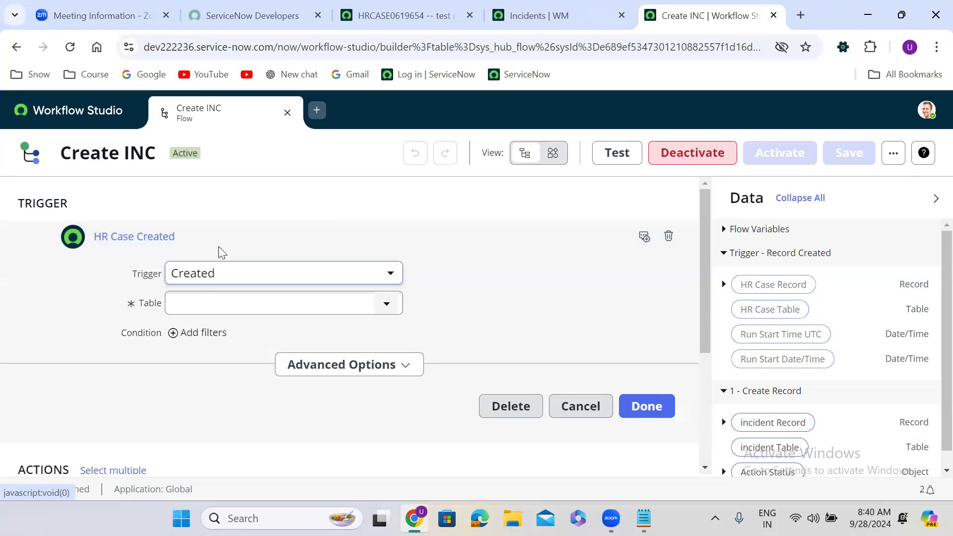
click(208, 282)
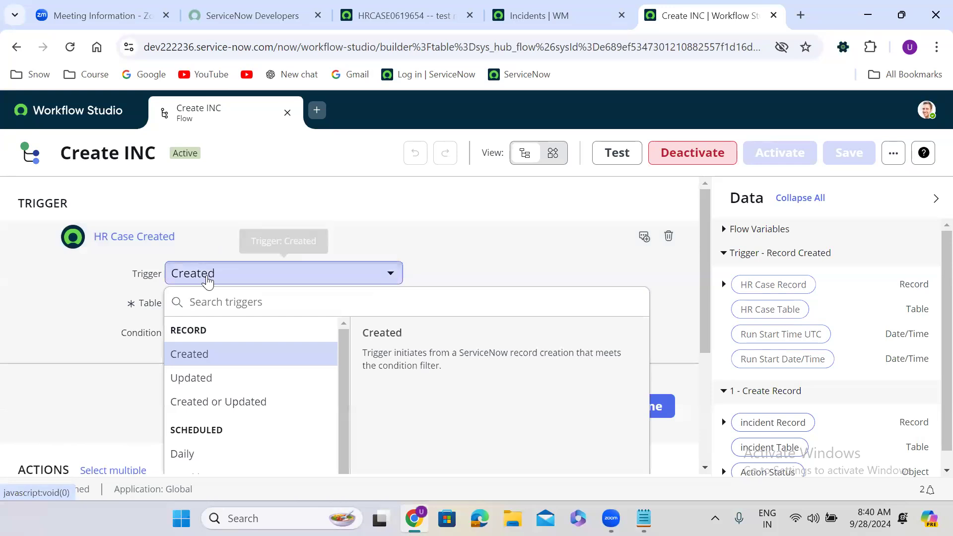
click(227, 377)
click(660, 317)
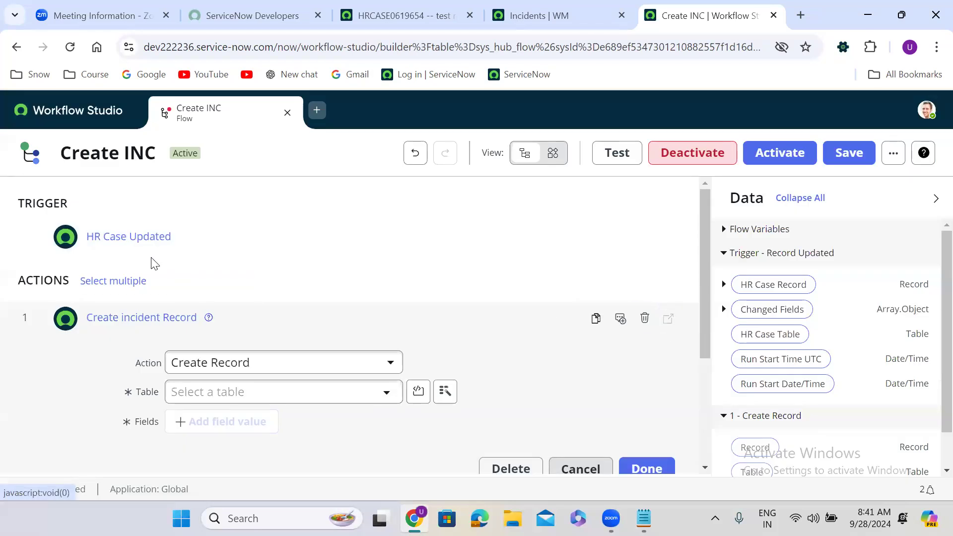
Set the trigger type back to Created or Updated.
click(197, 242)
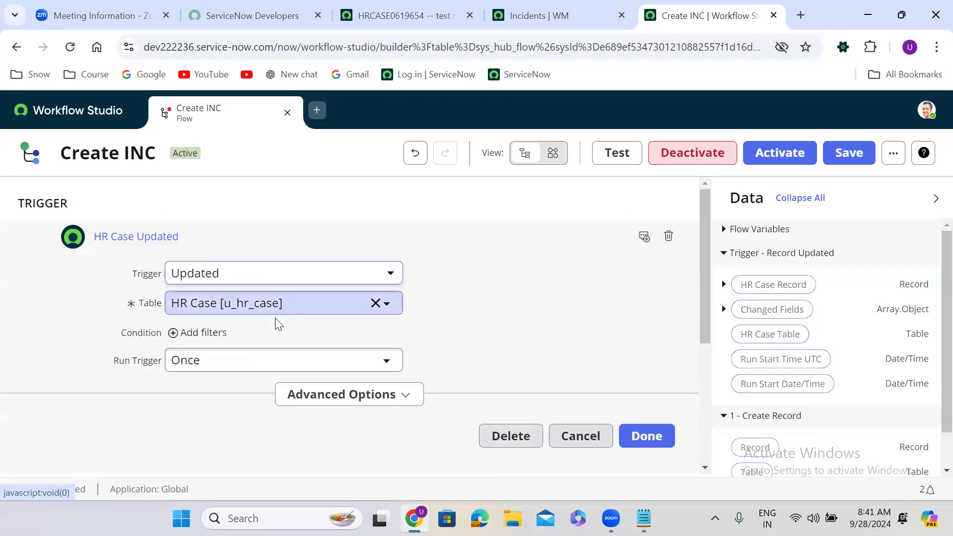
click(225, 281)
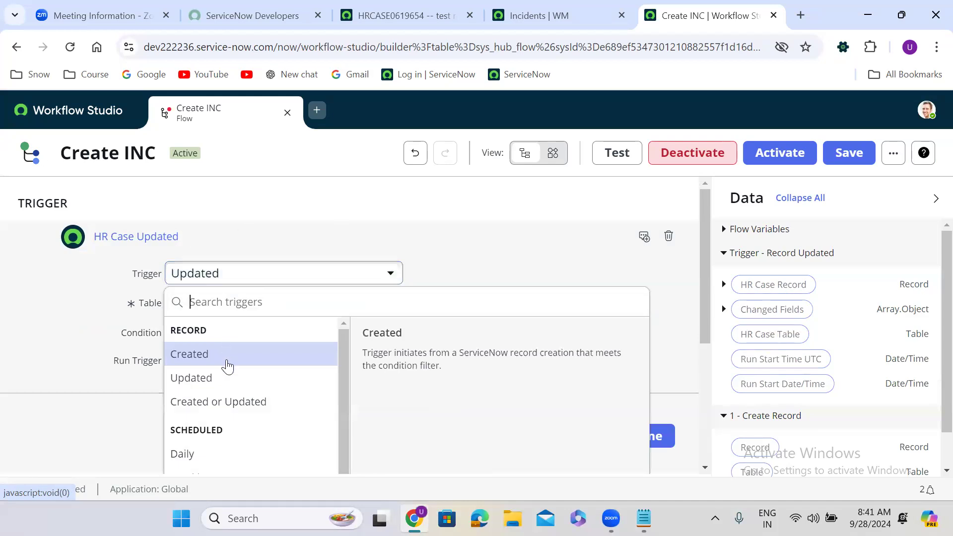
click(228, 401)
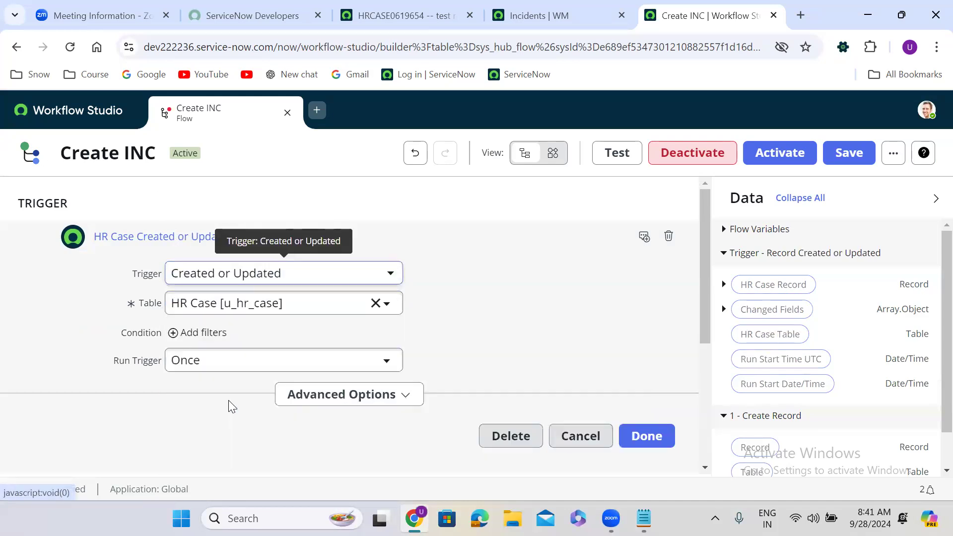
click(248, 279)
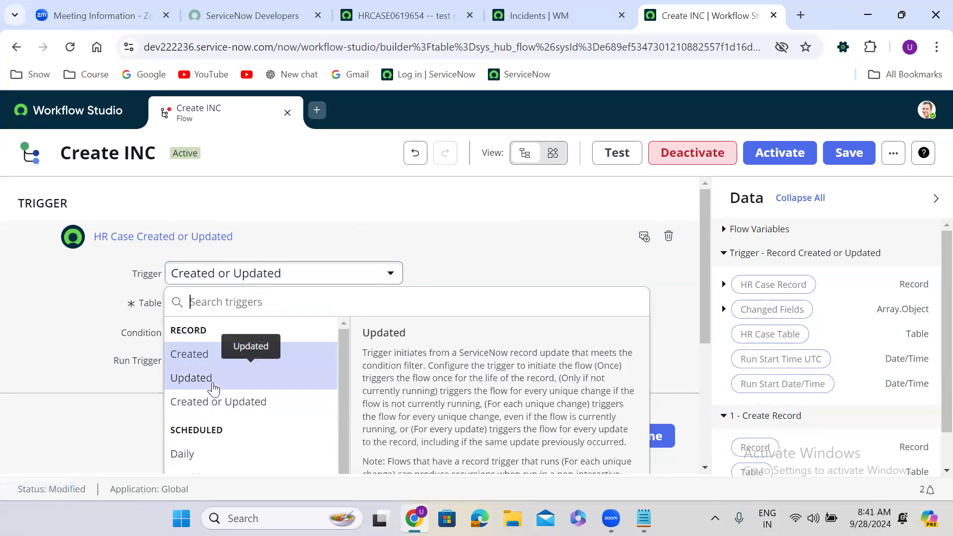
click(221, 403)
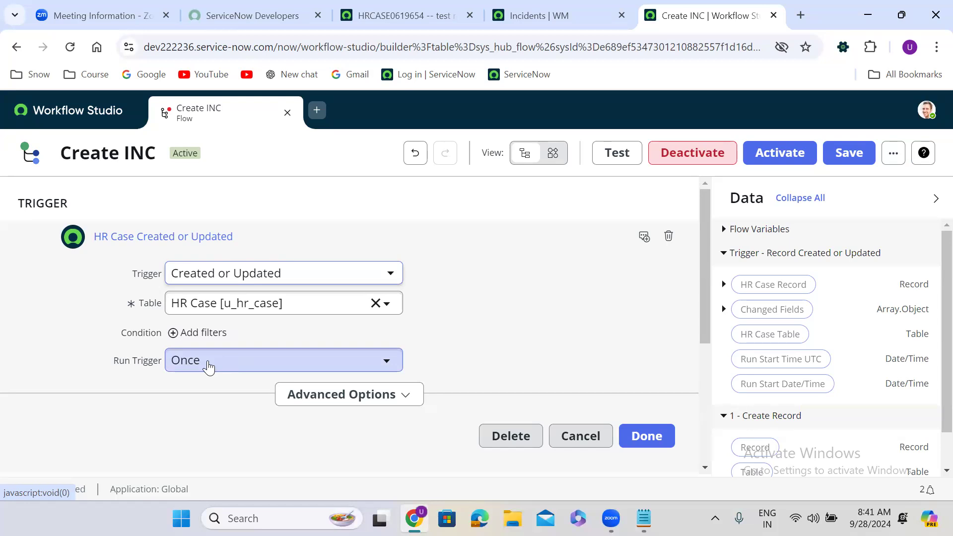
click(220, 278)
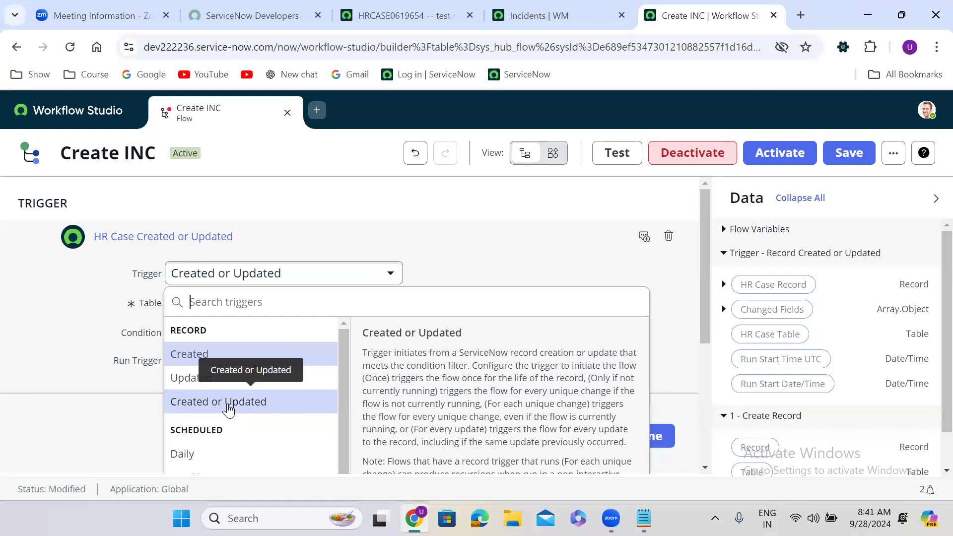
click(227, 403)
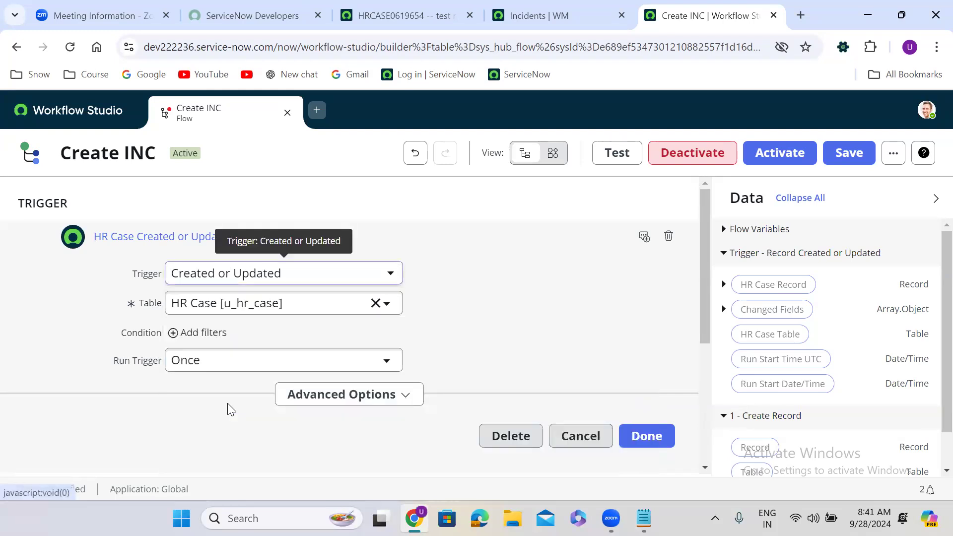
click(216, 361)
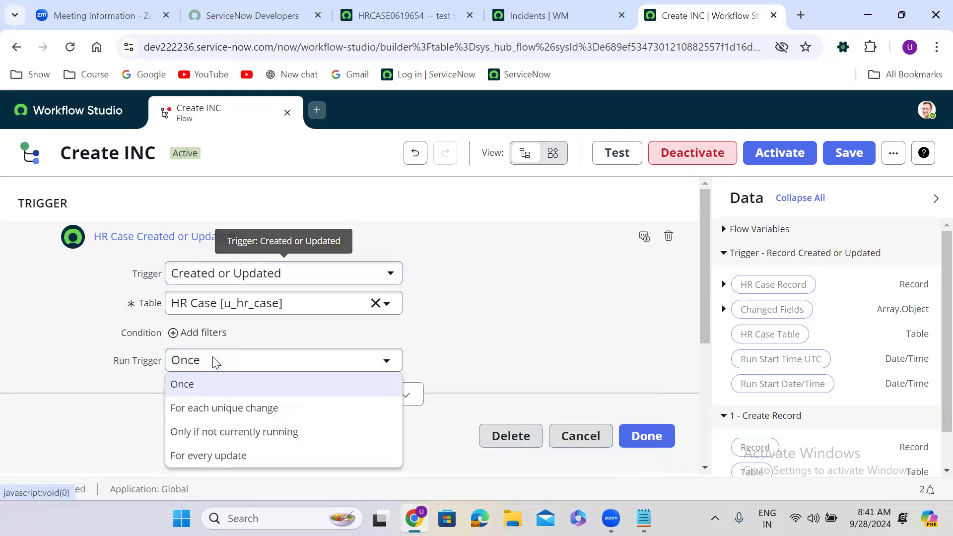
Try the Run Trigger options, settle on Once, and finish editing the trigger.
click(223, 411)
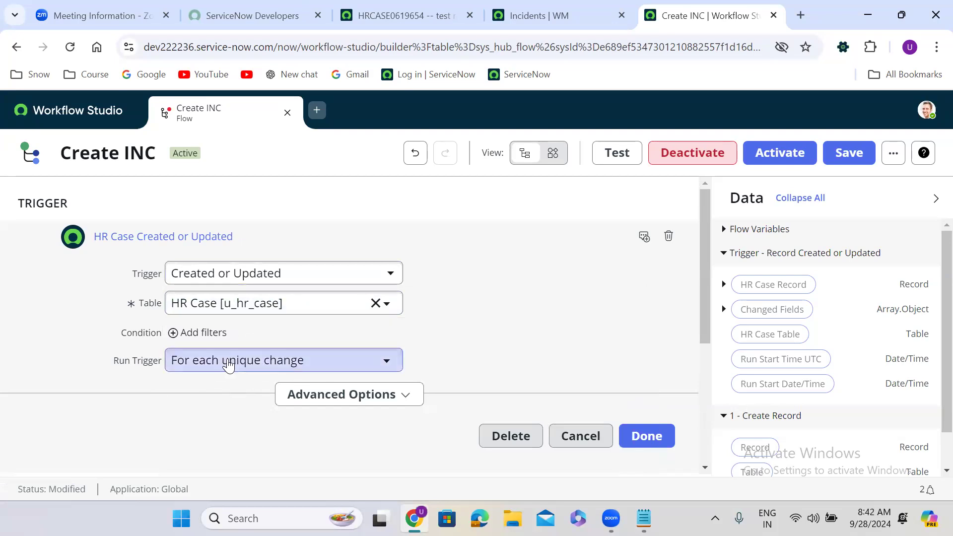
click(246, 360)
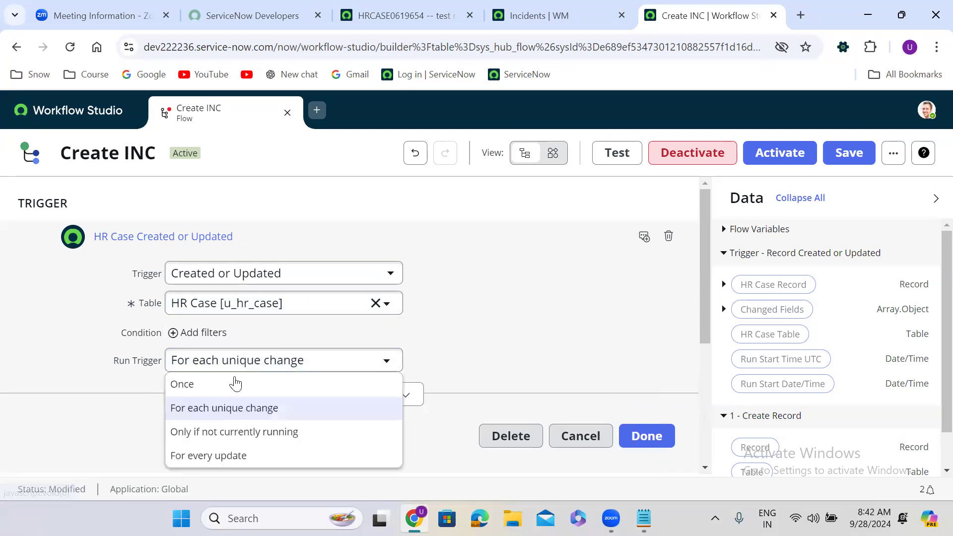
click(228, 391)
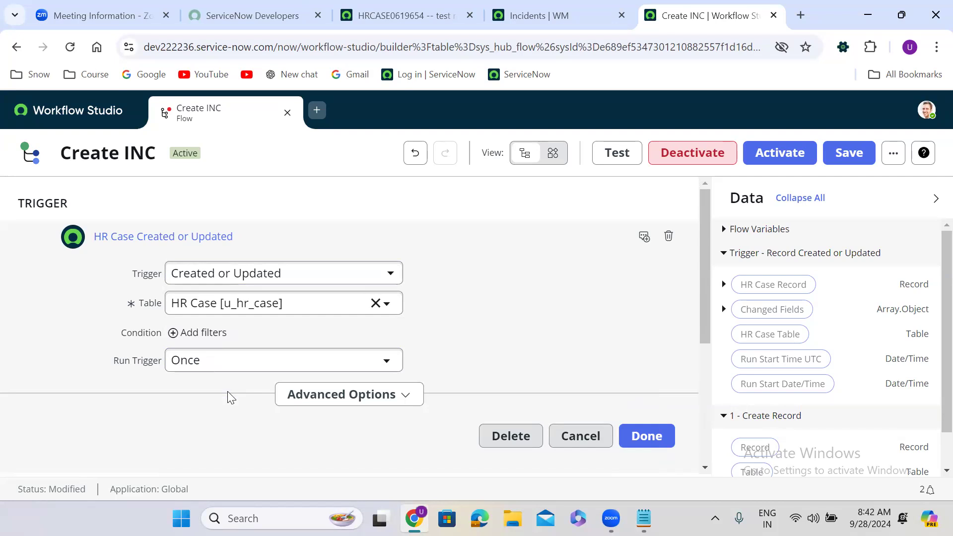
click(217, 363)
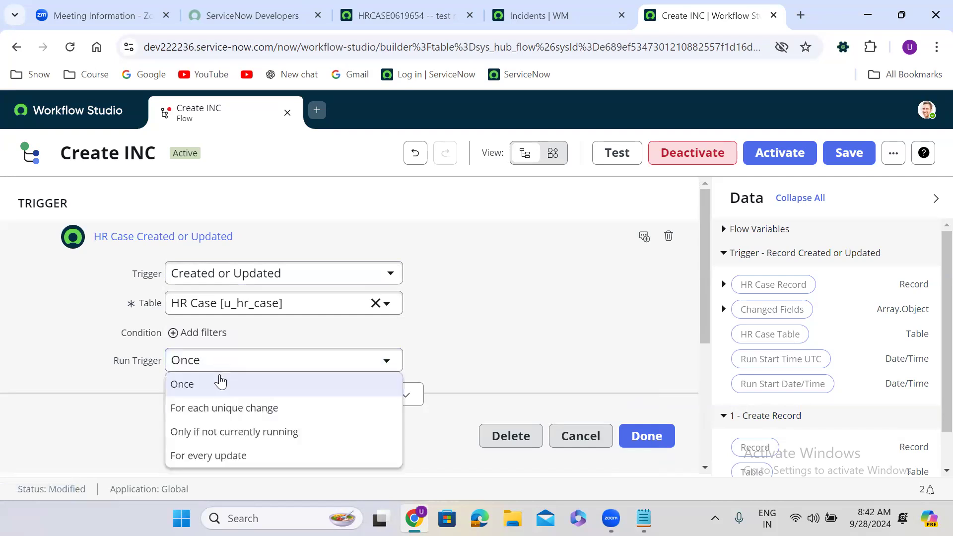
click(224, 408)
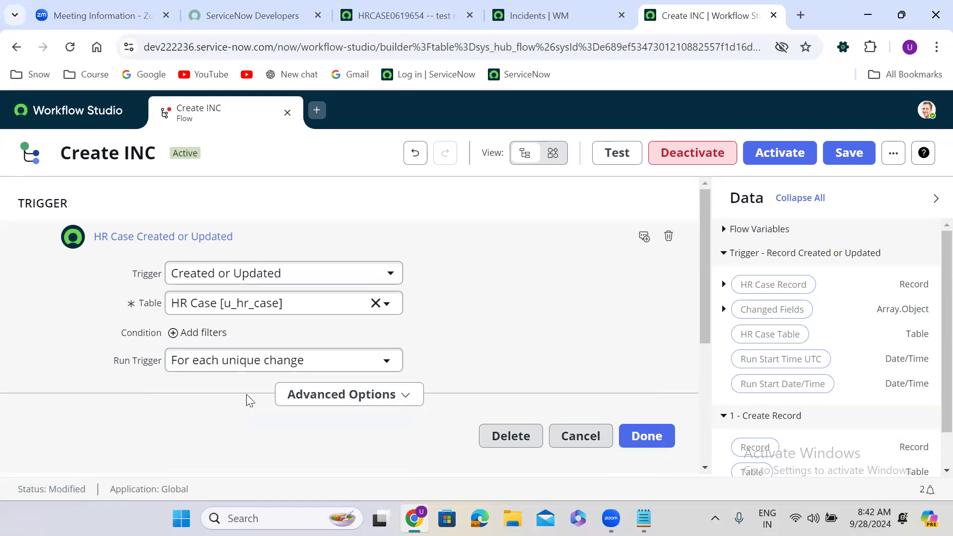
click(248, 367)
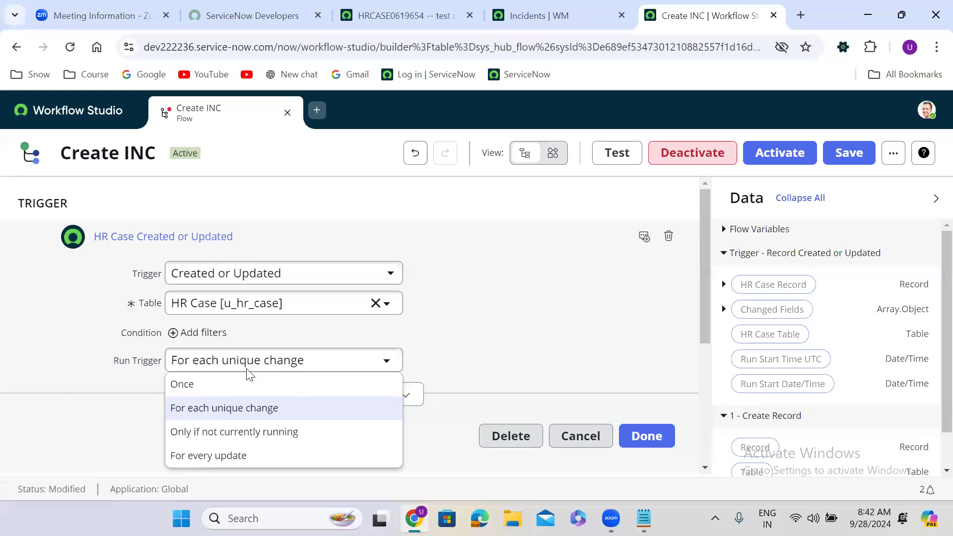
click(247, 413)
click(246, 369)
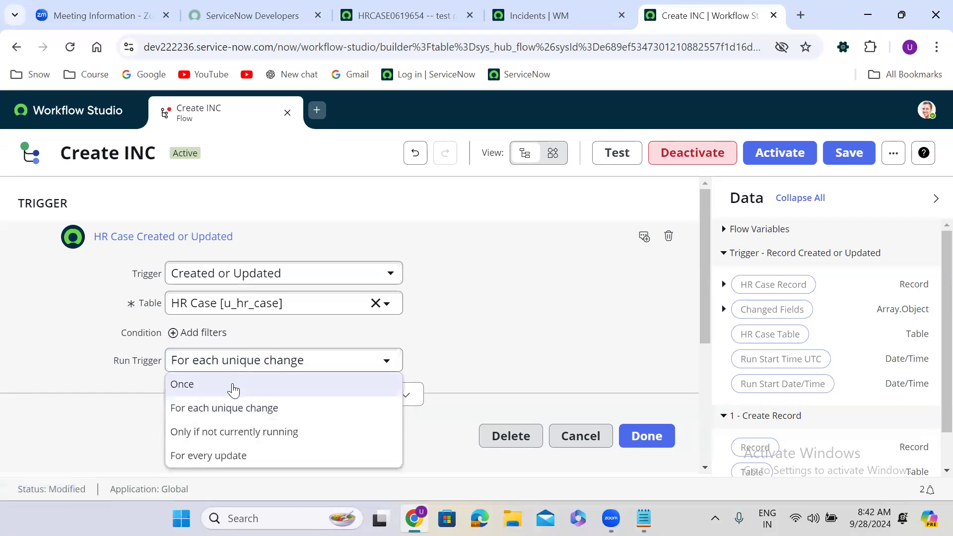
click(233, 384)
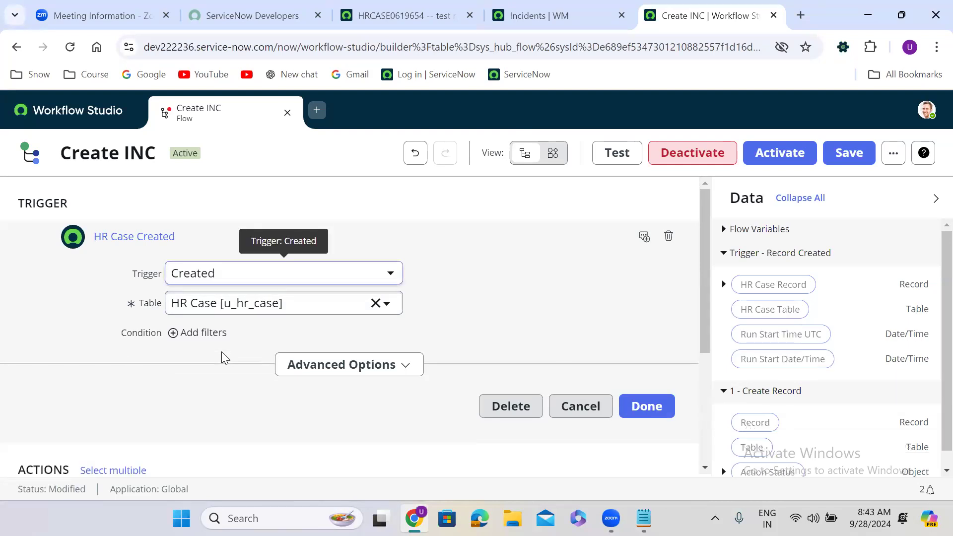
click(645, 414)
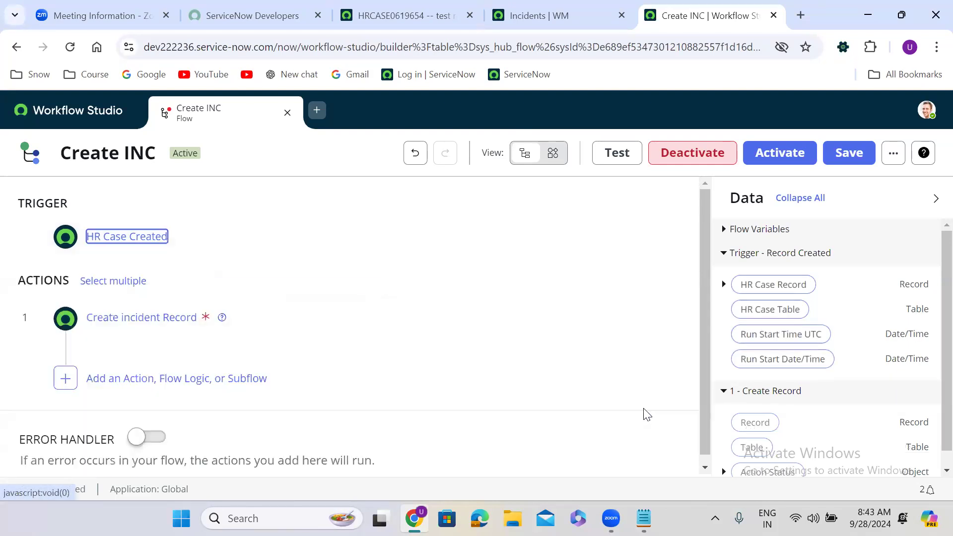
Discard the Create INC edits and build a new flow named 'Remainder Approvals'.
click(288, 118)
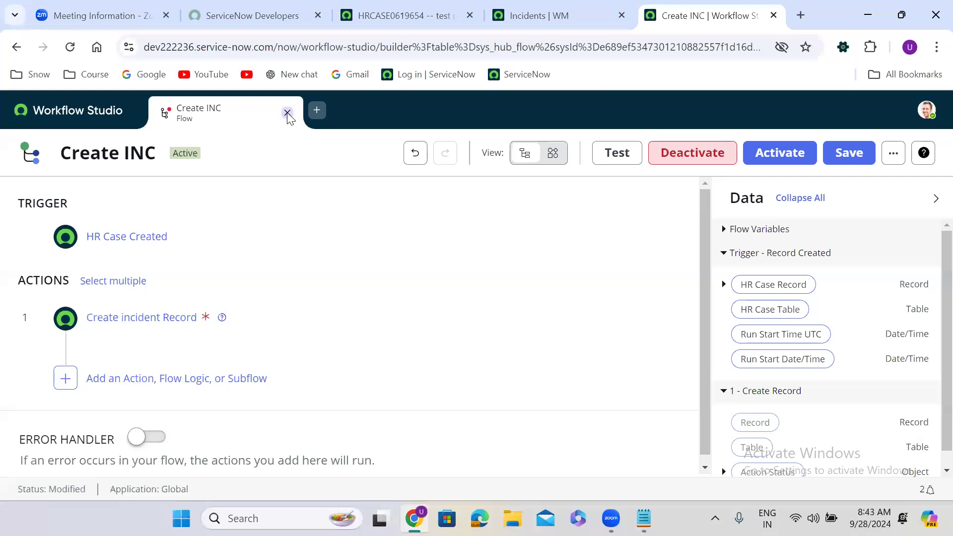
click(556, 371)
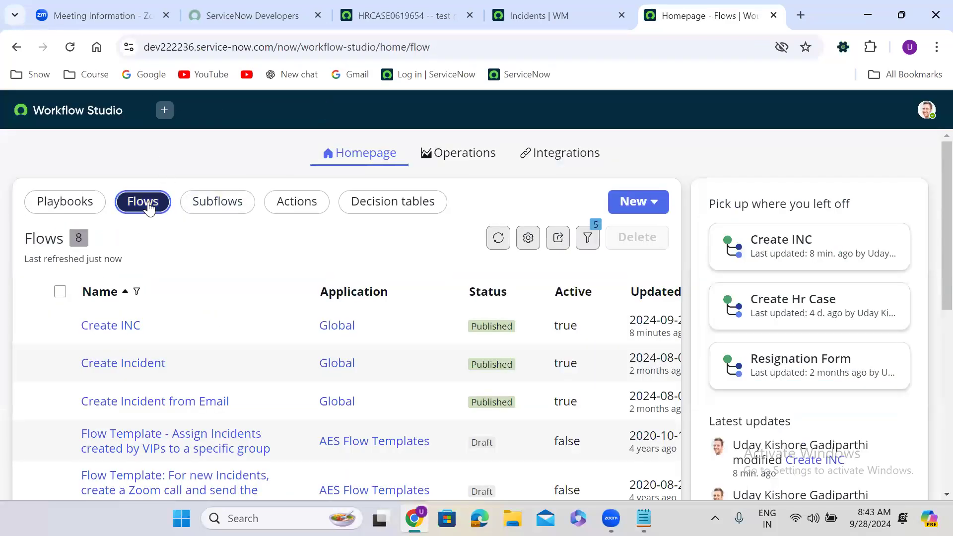
click(645, 211)
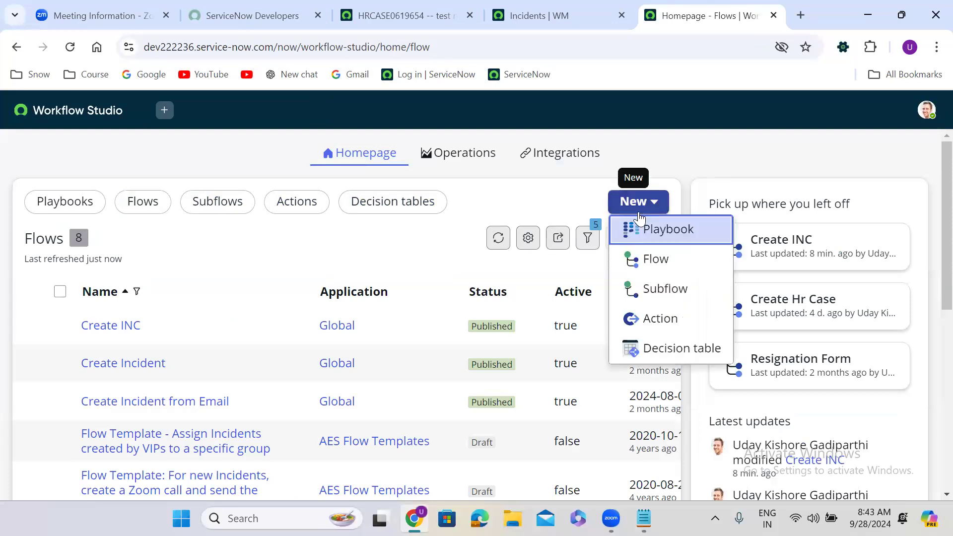
click(665, 260)
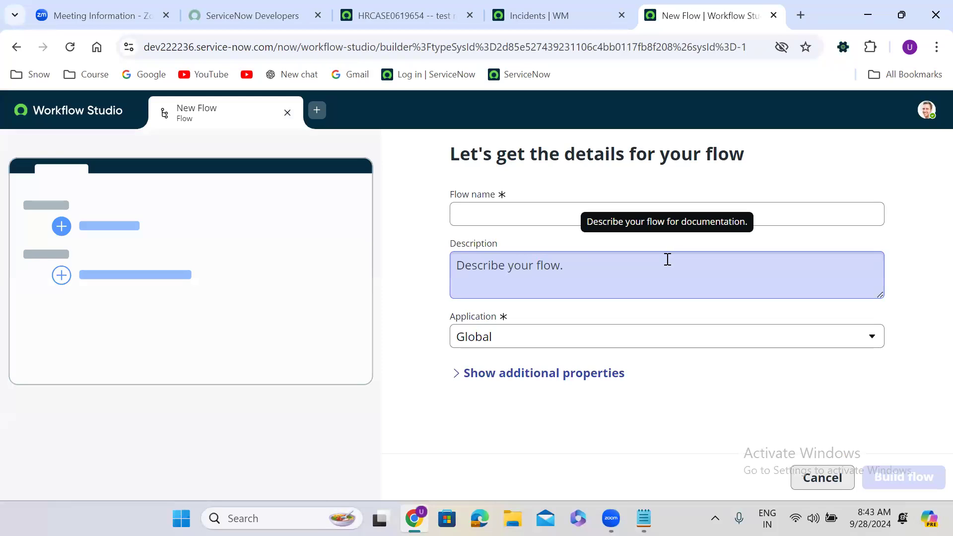
click(503, 213)
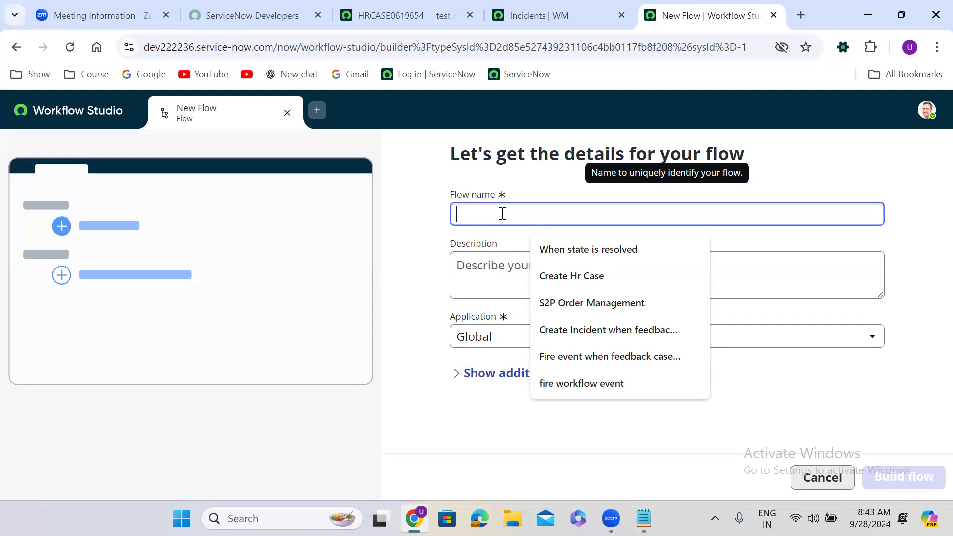
text(Re)
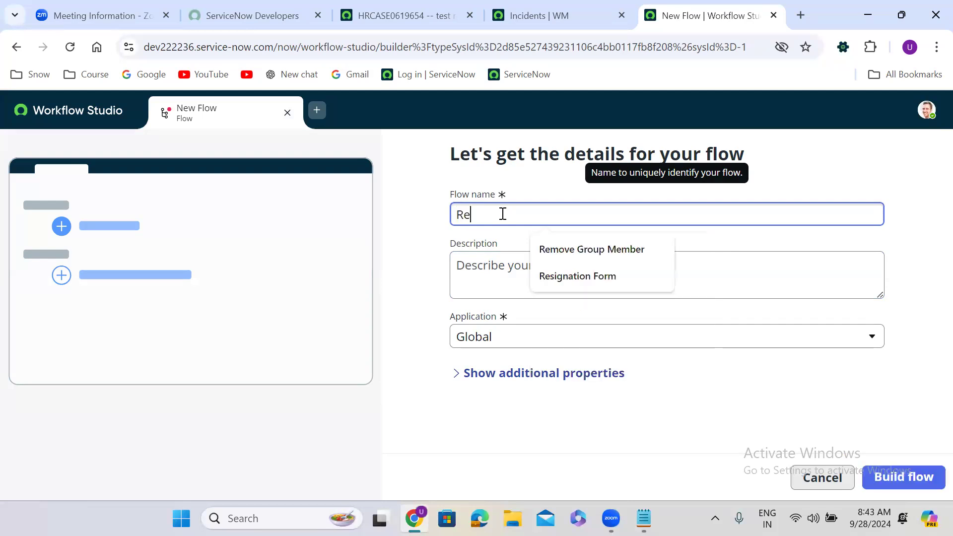
text(mainder )
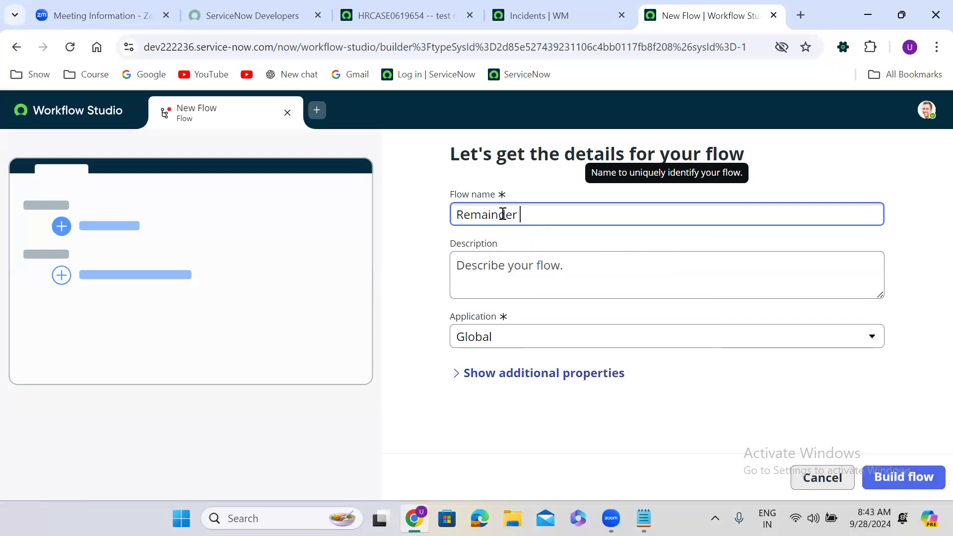
text(Approvals)
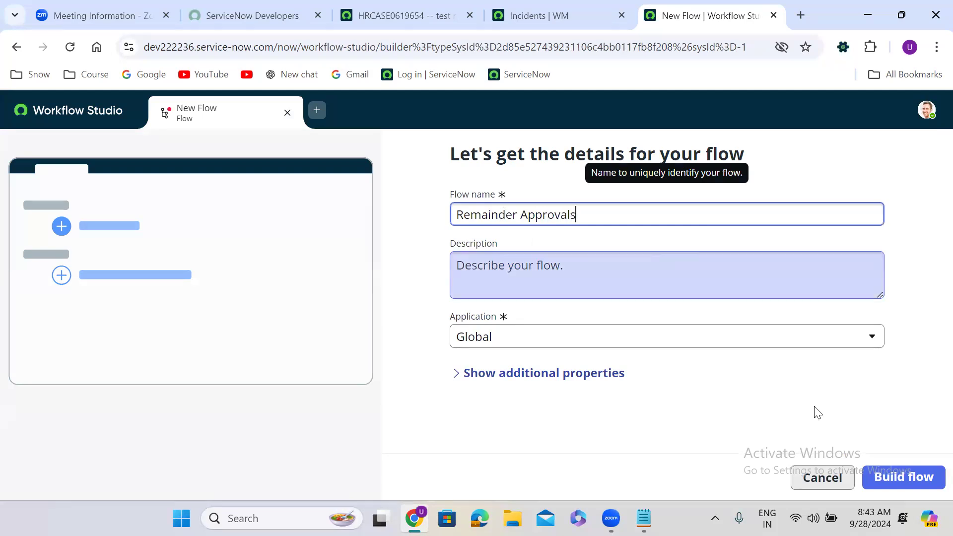
click(846, 359)
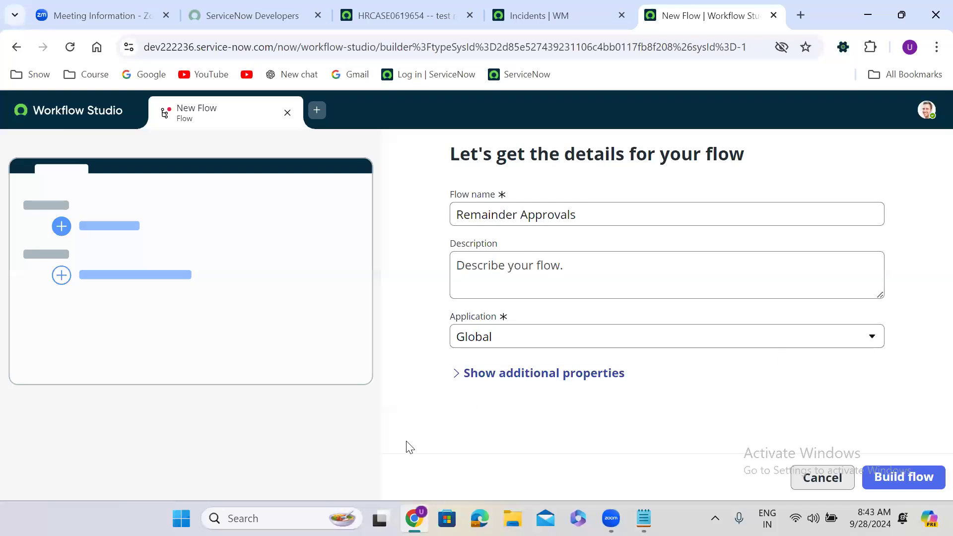
click(904, 476)
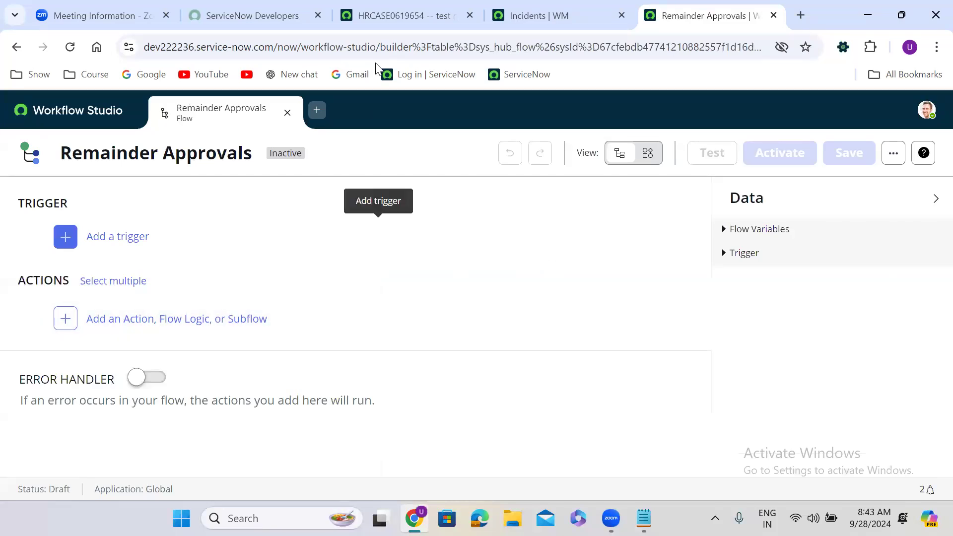
click(397, 16)
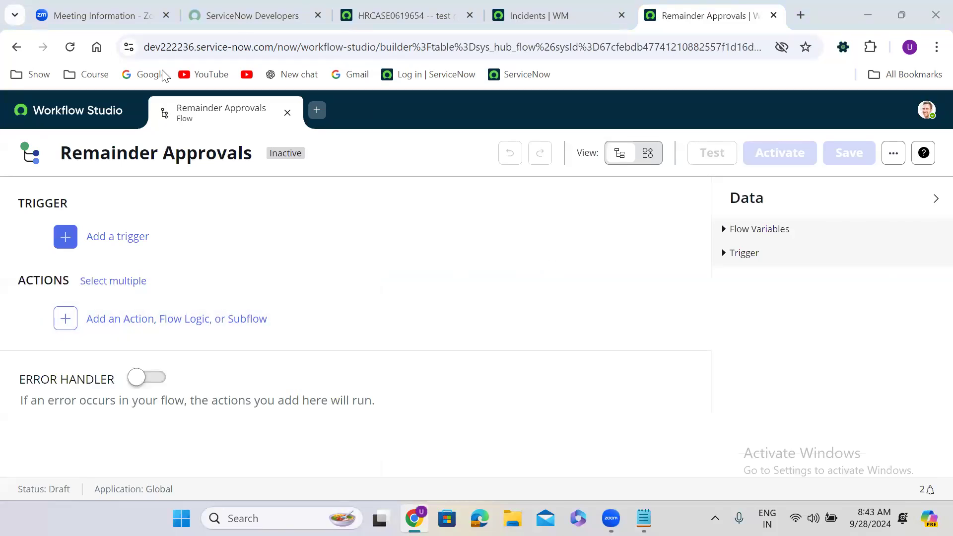
Open the Approvals list by entering sysapproval_approver.LIST in the navigator filter.
click(77, 120)
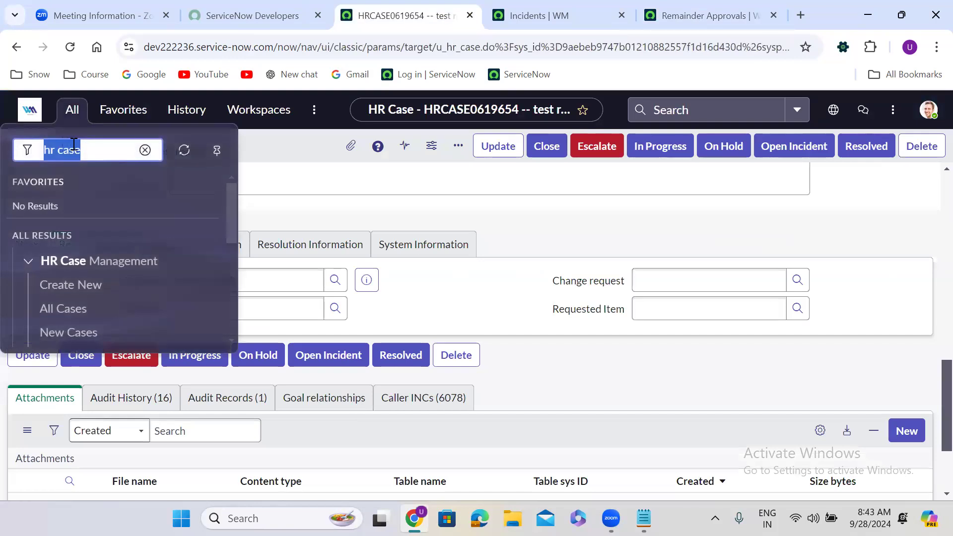
text(sysapp)
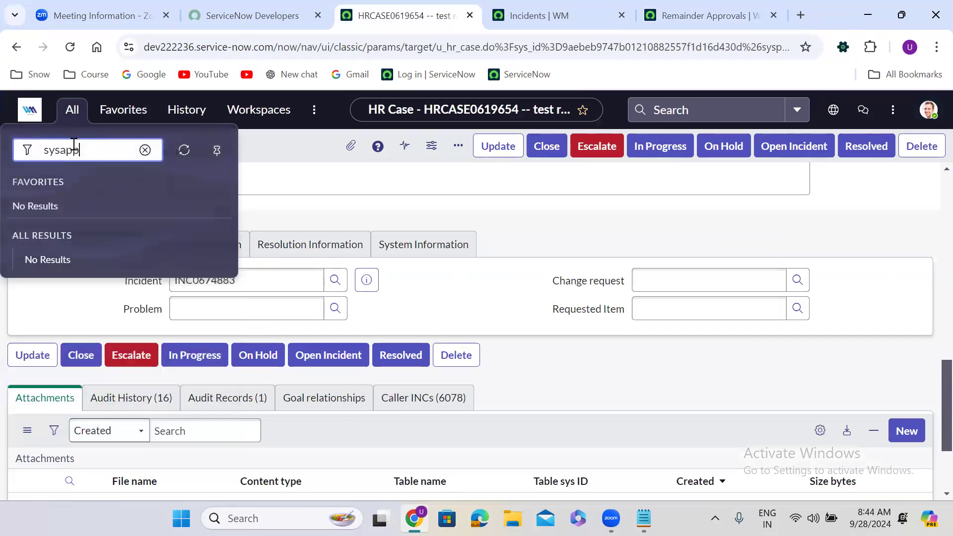
text(roval_appro)
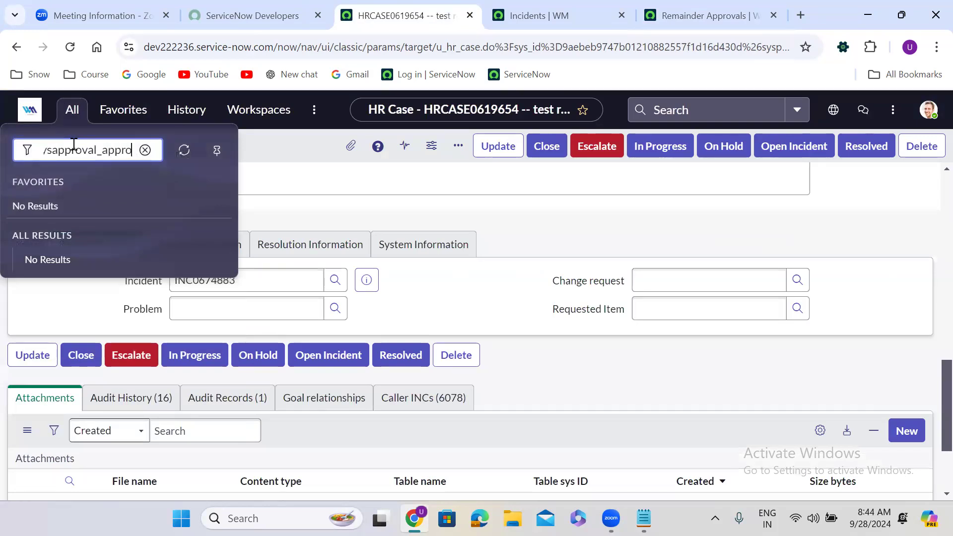
text(ver.LI)
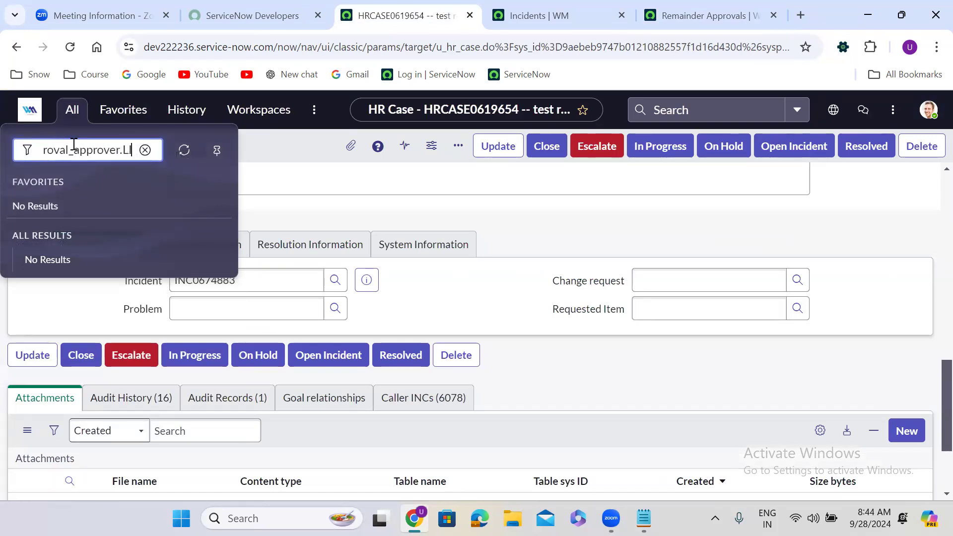
text(ST)
key(Return)
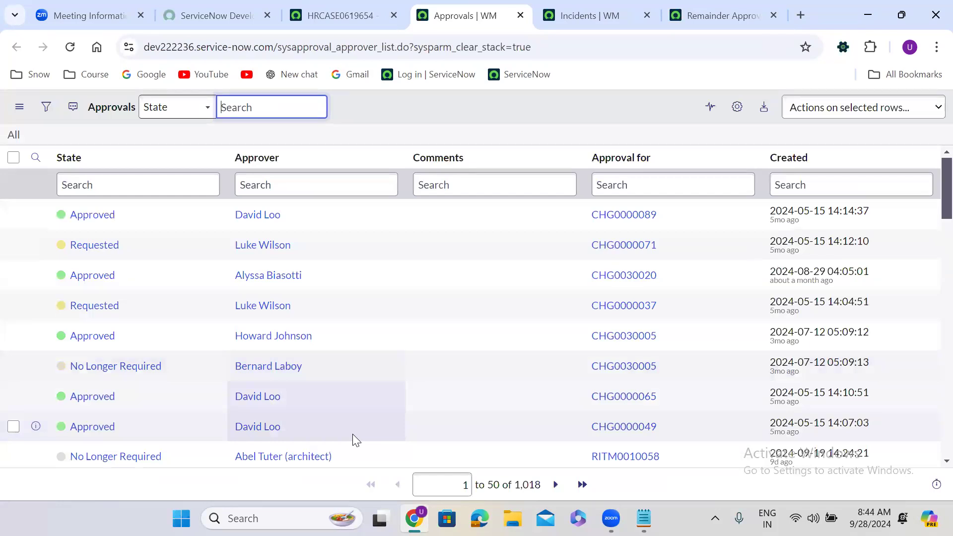
click(519, 117)
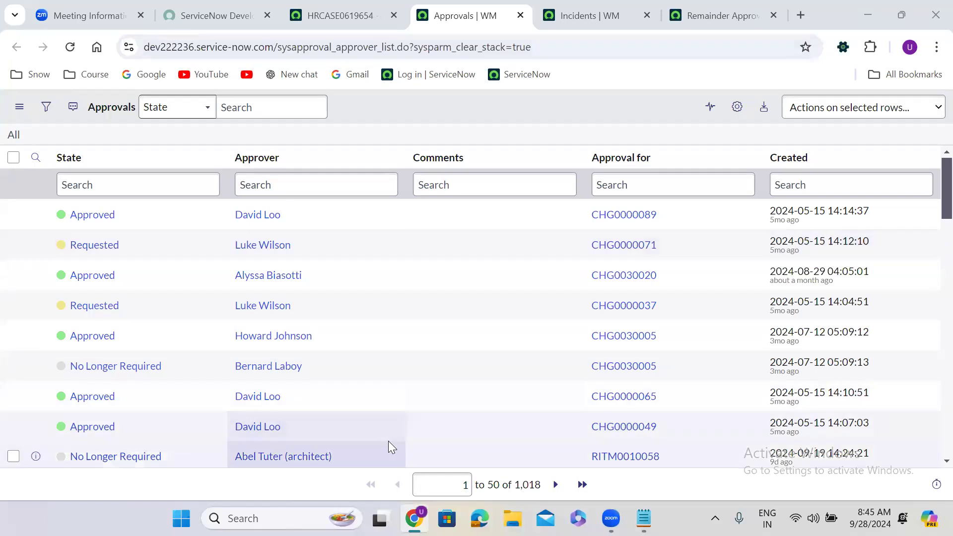
Give the Remainder Approvals flow a Scheduled Daily trigger running at 09:00:00.
click(722, 15)
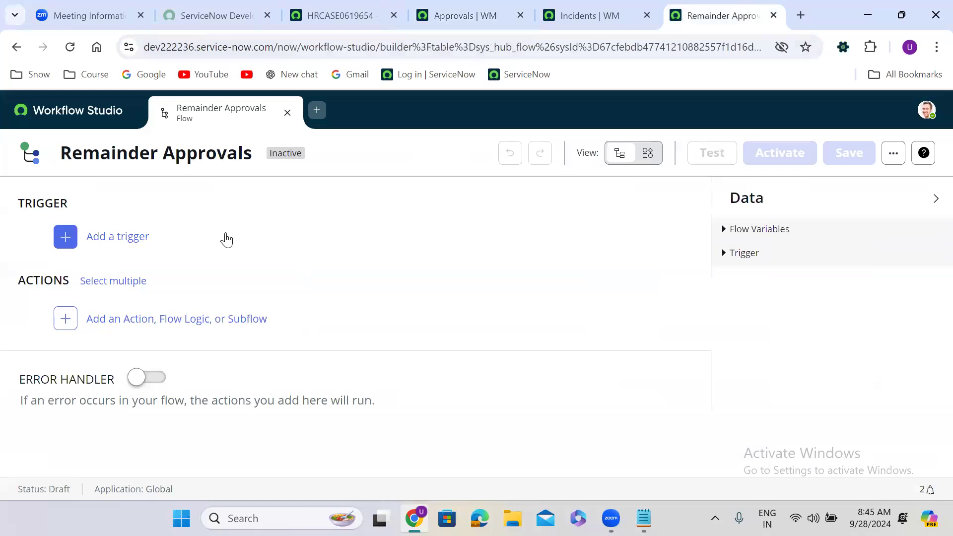
click(190, 238)
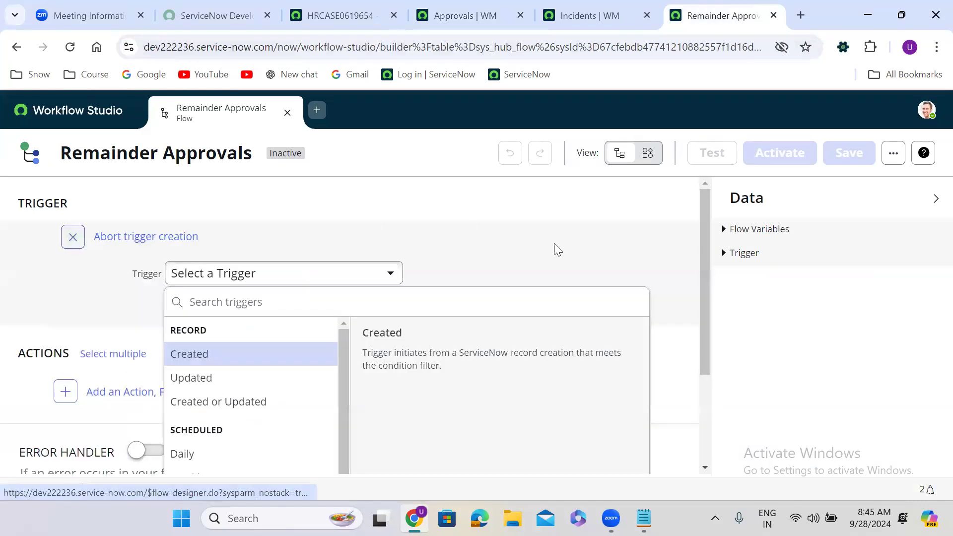
drag(706, 214, 704, 307)
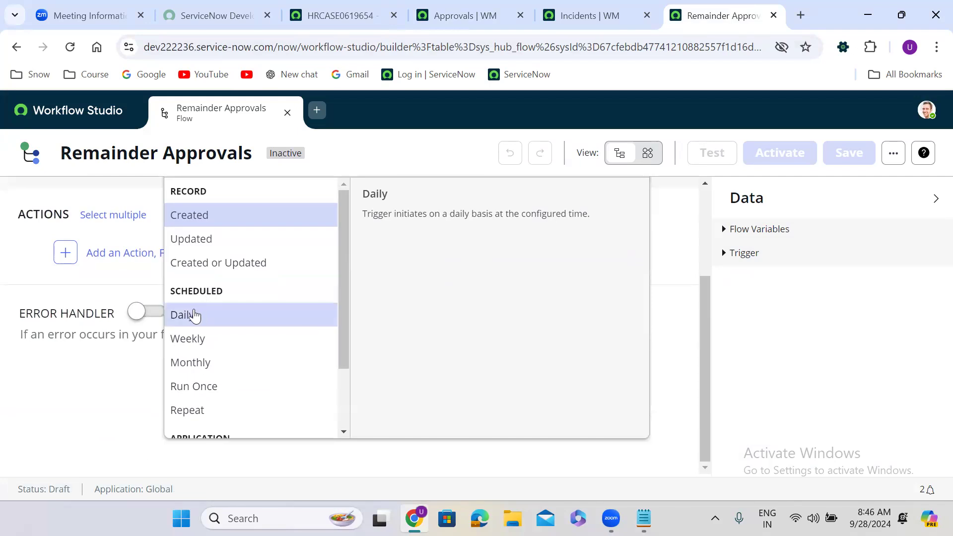
click(193, 313)
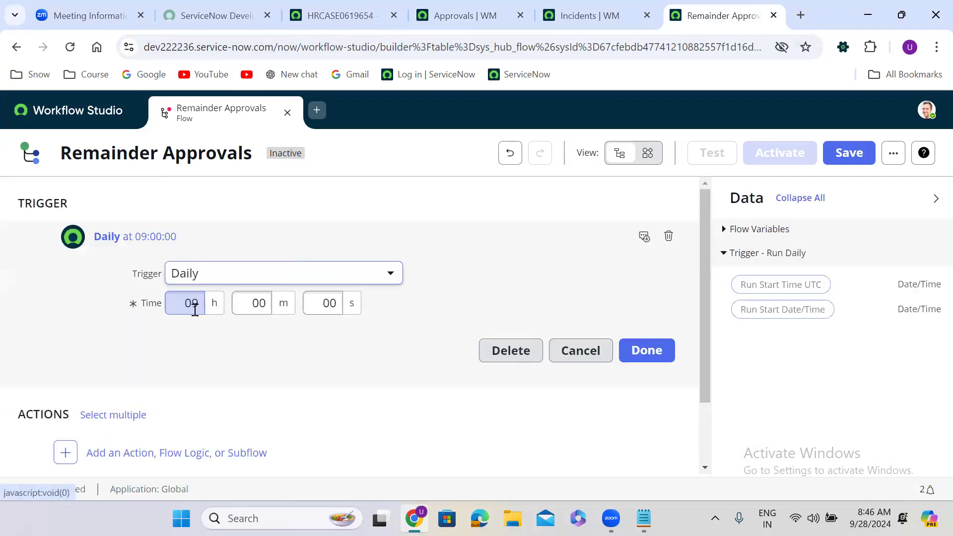
click(644, 353)
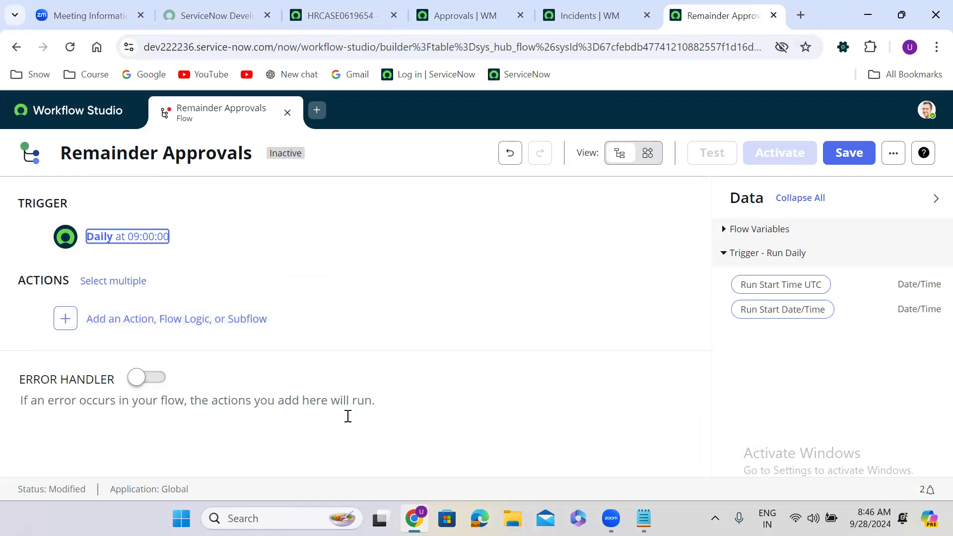
In Notepad, list Cretae Record, Update Record, Delete Record and Look Up Record on new lines.
click(644, 518)
key(Return)
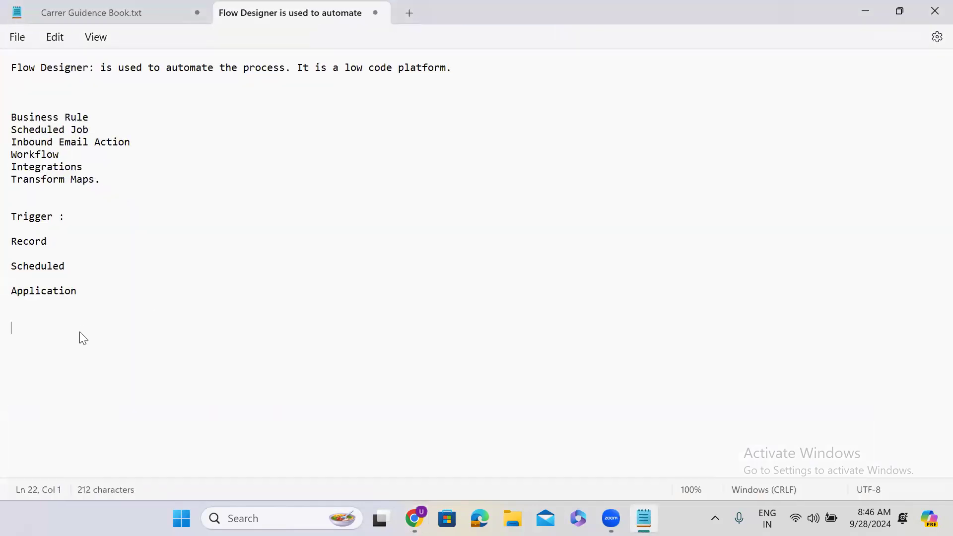
text(Cretae )
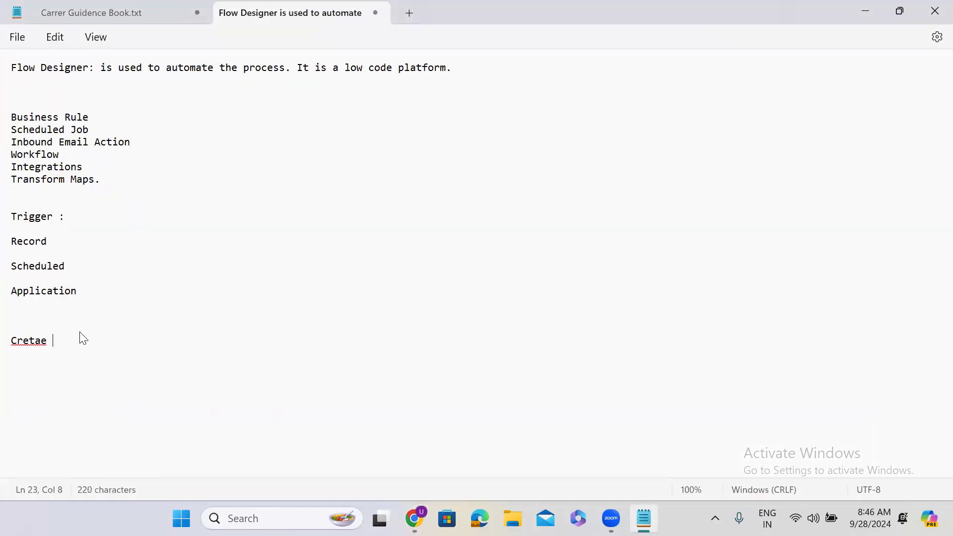
text(Record)
key(Return)
text(Update Record)
key(Return)
text(Delete Record)
key(Return)
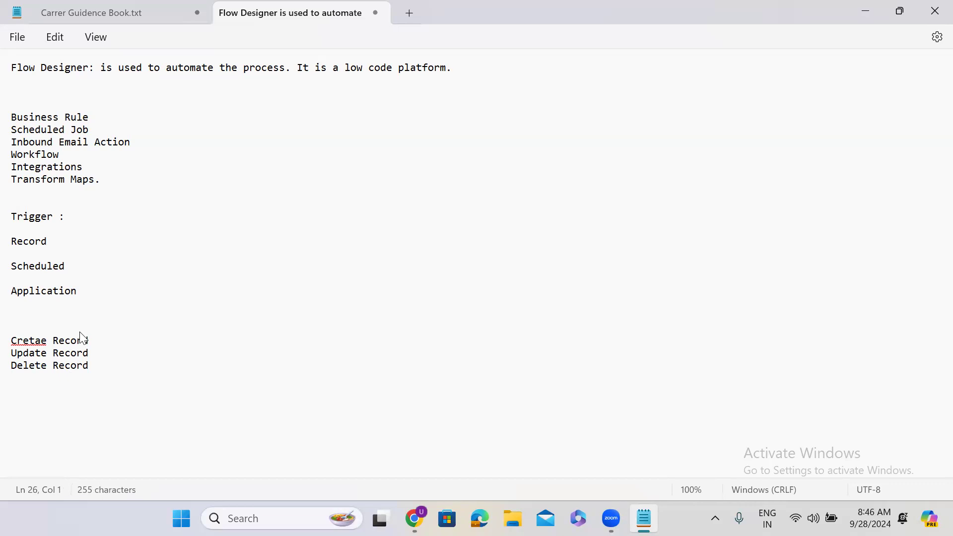
text(Read Md)
key(BackSpace)
key(BackSpace)
key(BackSpace)
key(BackSpace)
key(BackSpace)
text(Lok)
key(BackSpace)
text(ok Up Record)
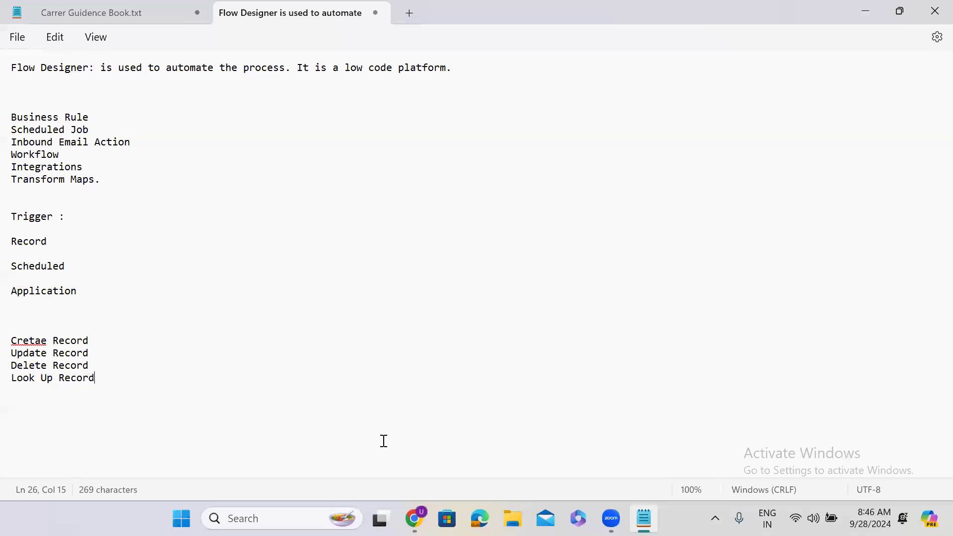
Add a 'look up records' line below the list and select the Look Up Record line.
click(865, 10)
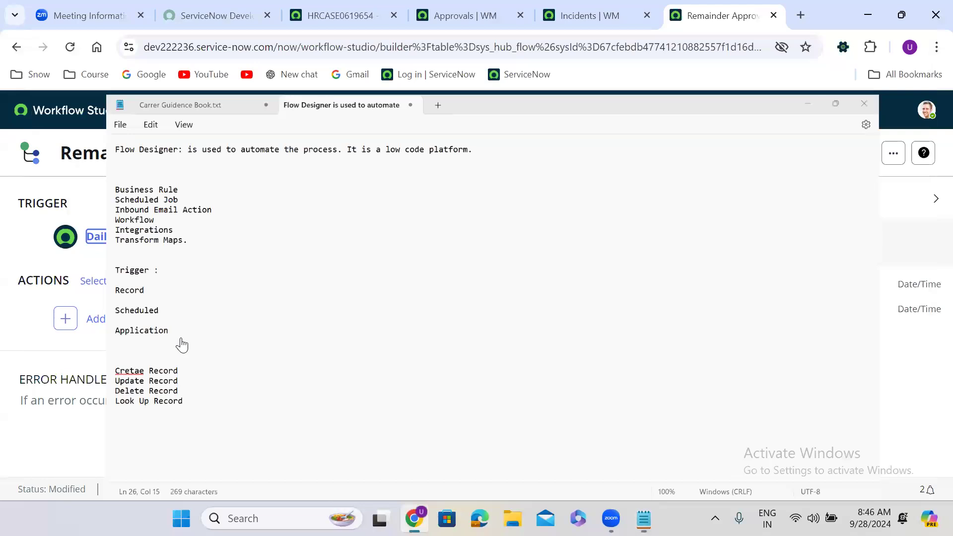
click(643, 516)
key(Return)
text(look up record)
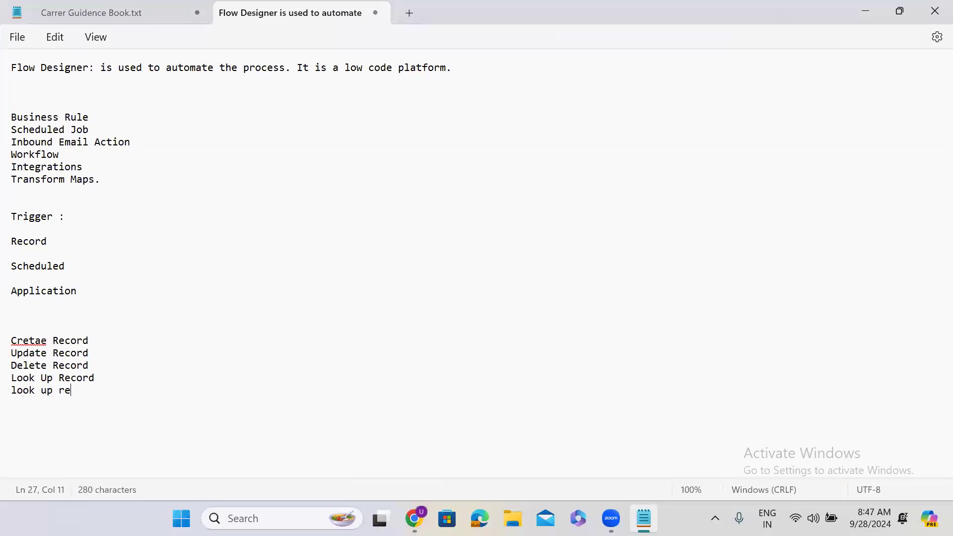
text(s)
triple_click(84, 383)
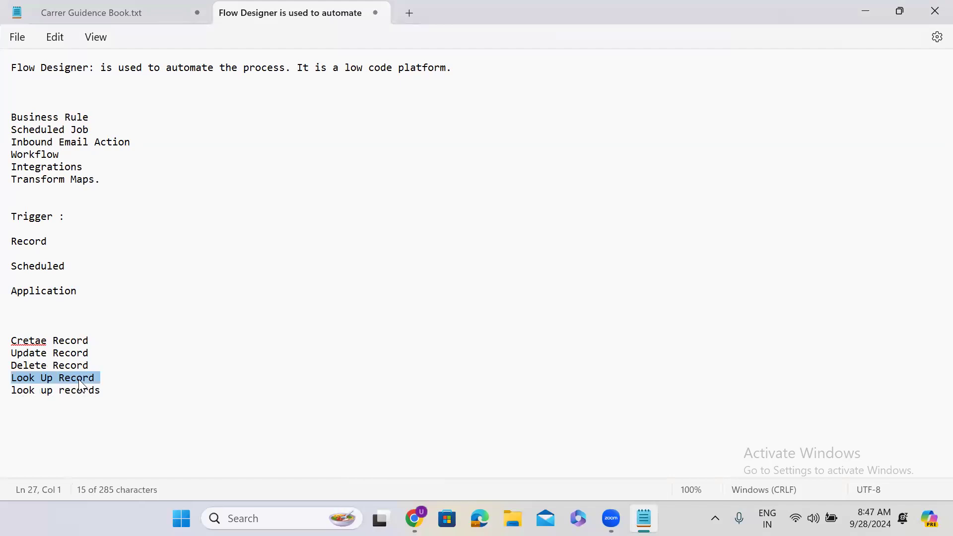
click(864, 15)
Search 'look up record' and add the Look Up Records action as step 1 of the flow.
click(69, 318)
click(132, 317)
click(171, 349)
text(look up)
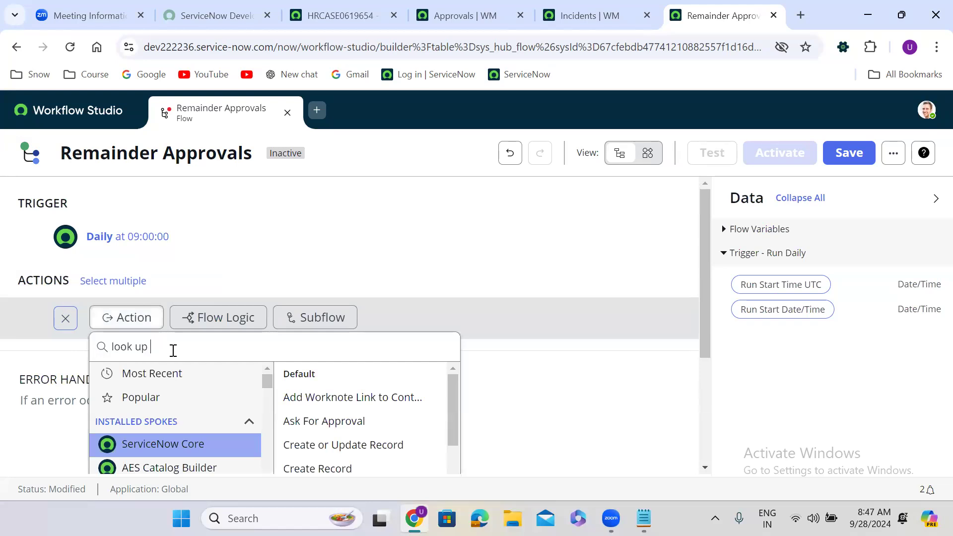
text( records)
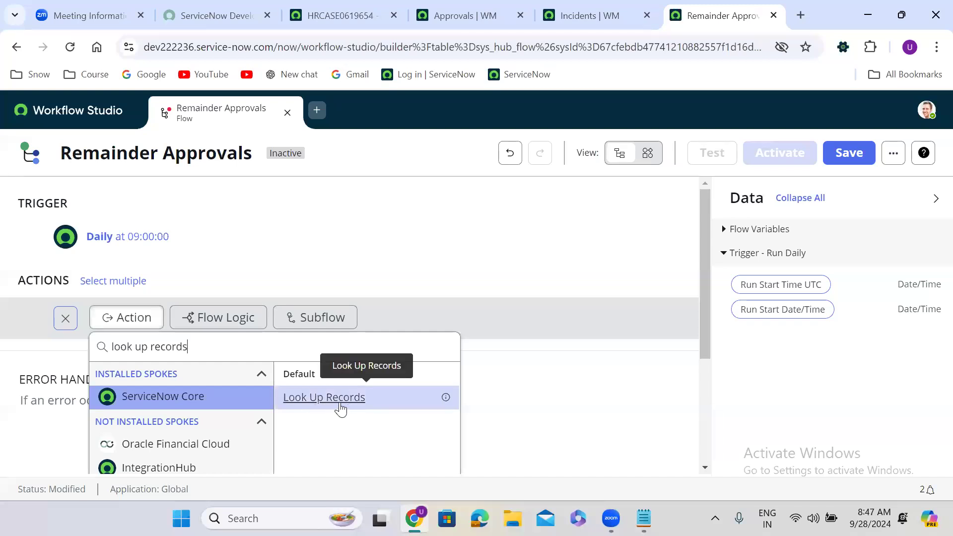
click(326, 402)
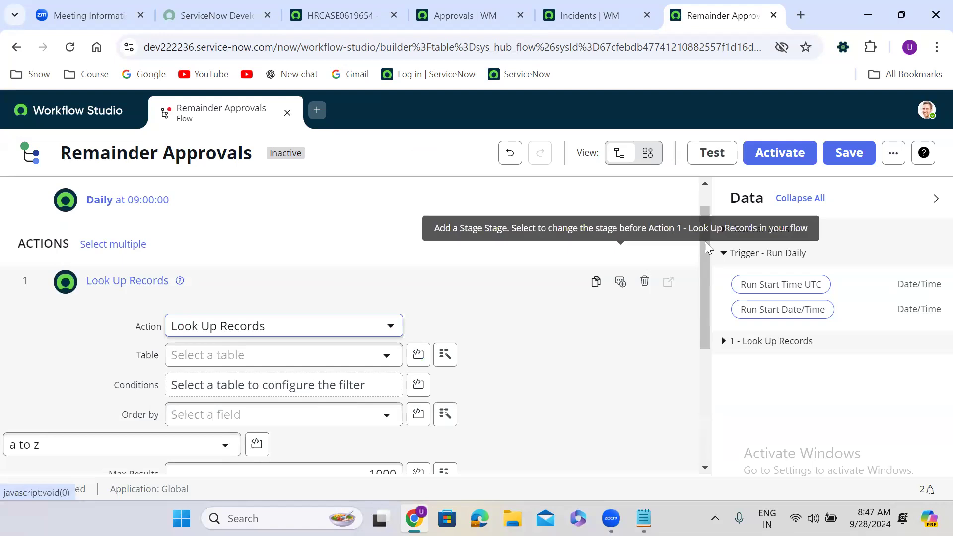
Set the lookup table to Approval [sysapproval_approver] with condition State is Requested.
drag(708, 246, 550, 266)
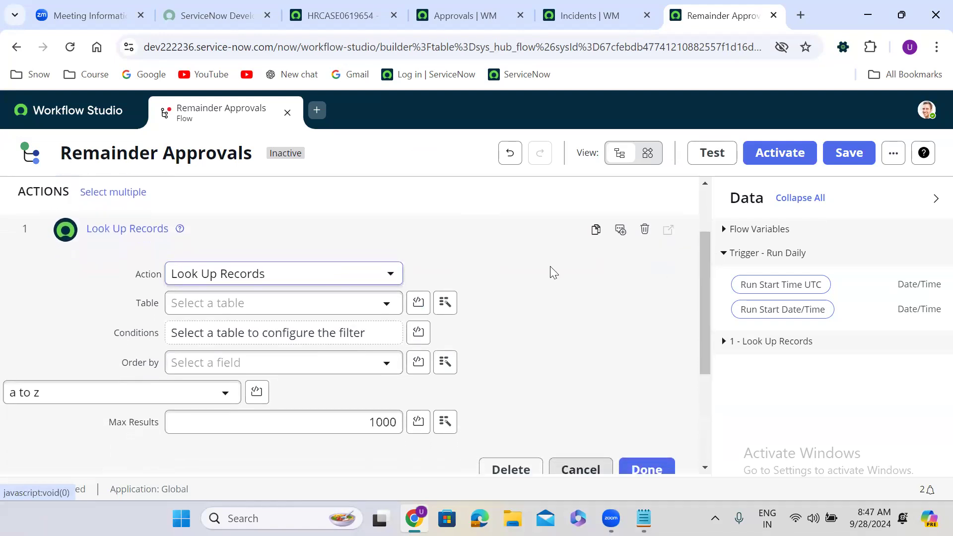
click(310, 306)
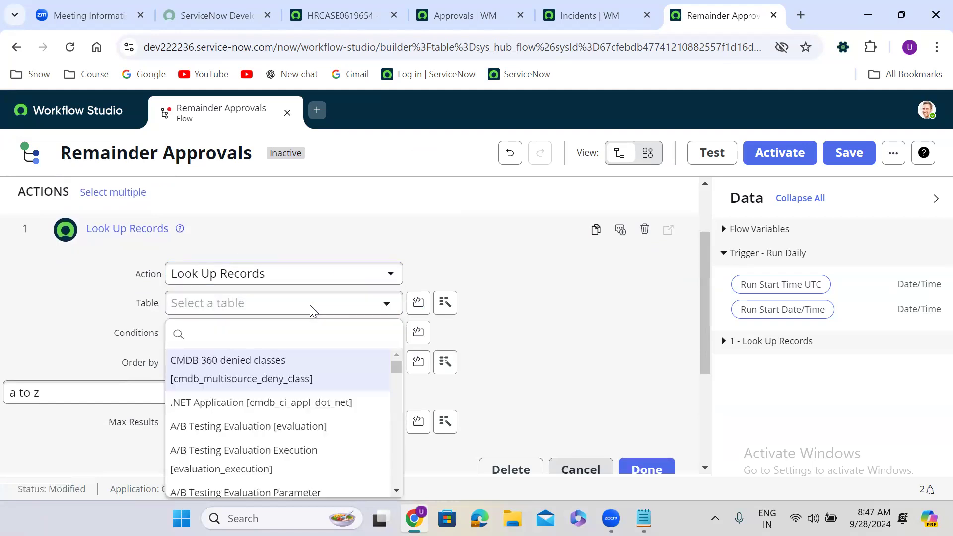
text(sysapproval)
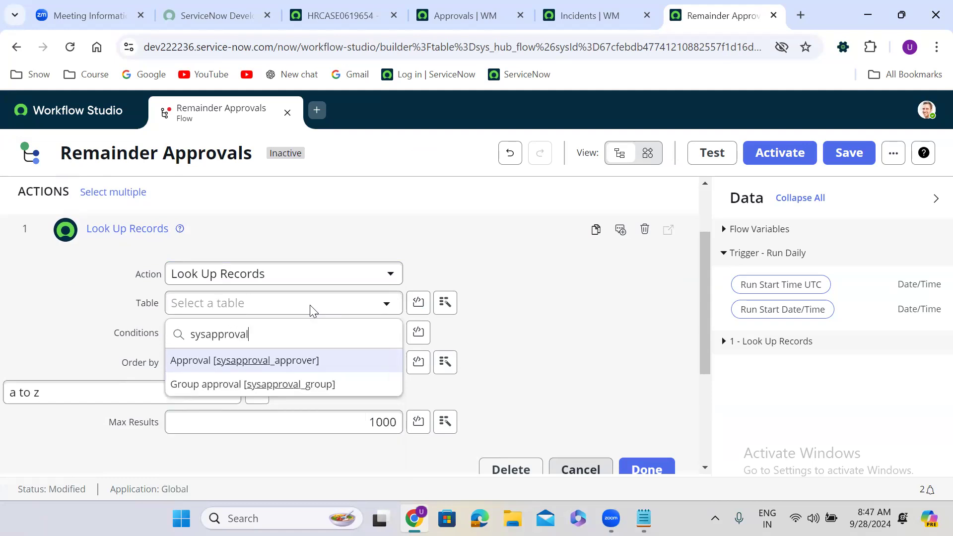
text(_approver)
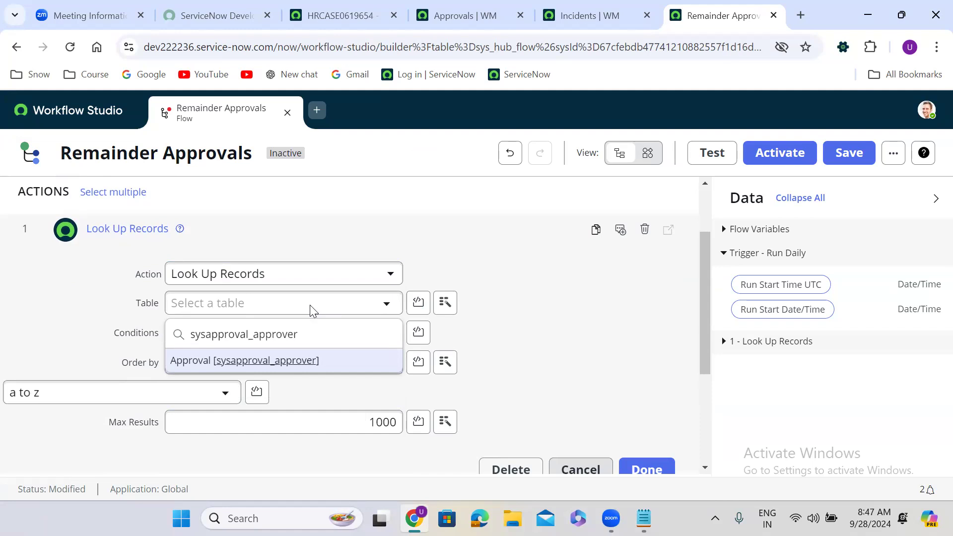
key(Return)
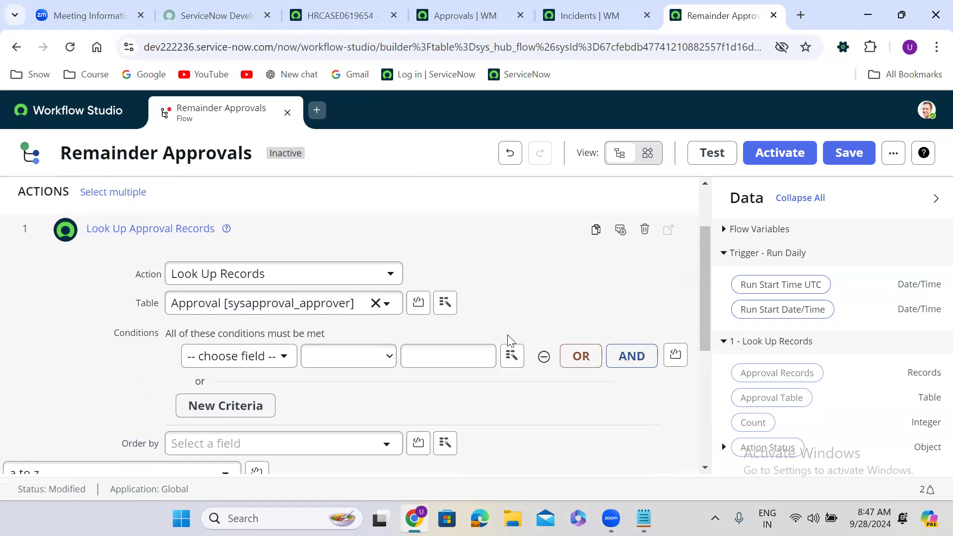
click(230, 364)
text(state)
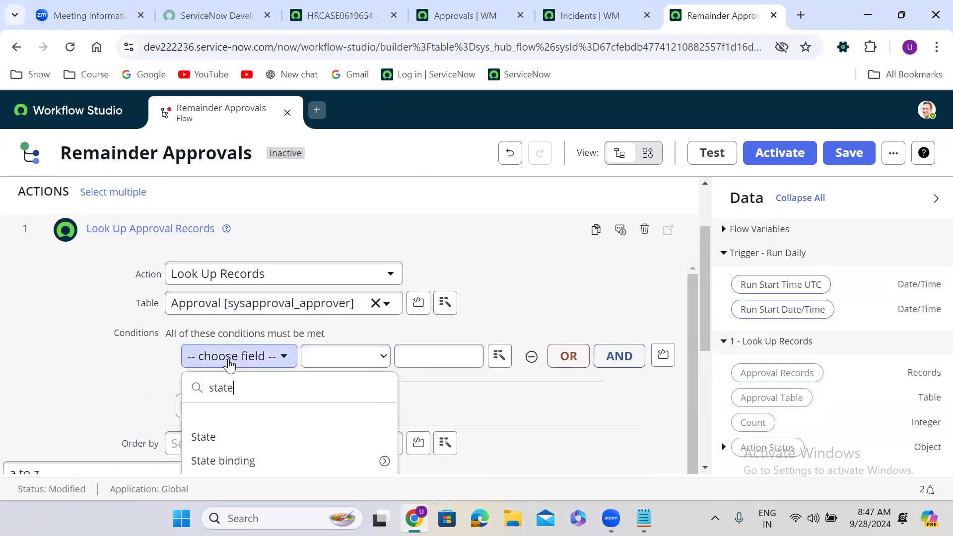
click(245, 436)
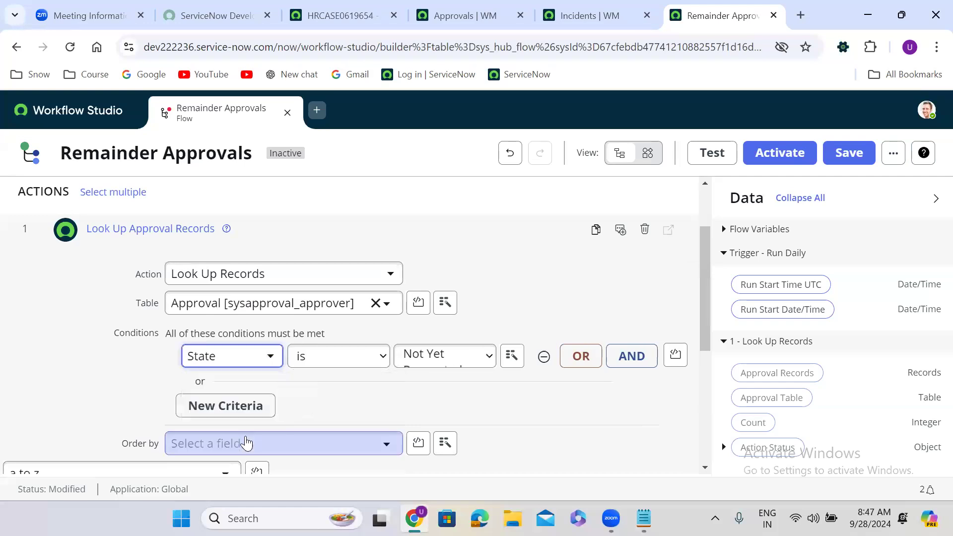
click(425, 363)
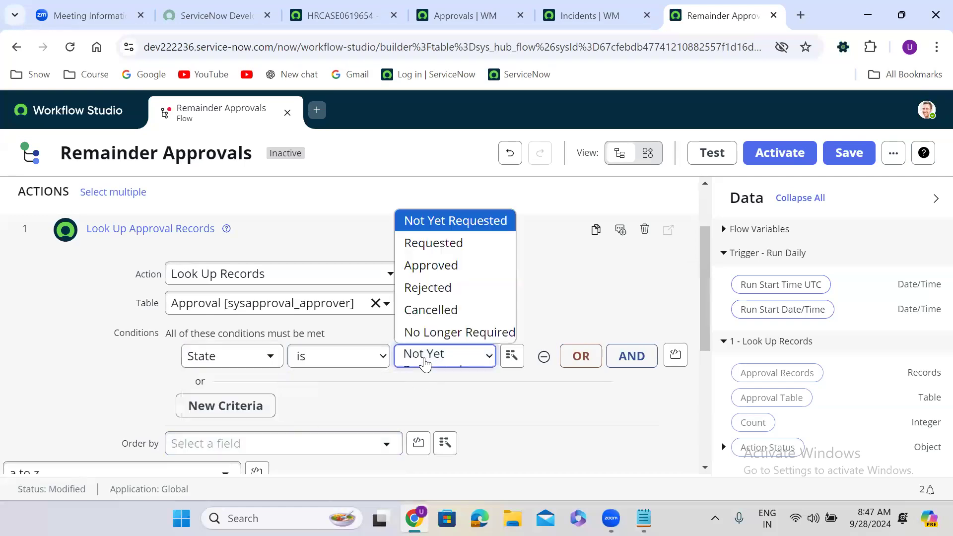
click(441, 244)
Raise Max Results to 100000 and finish the Look Up Approval Records step.
scroll(566, 404, down, 3)
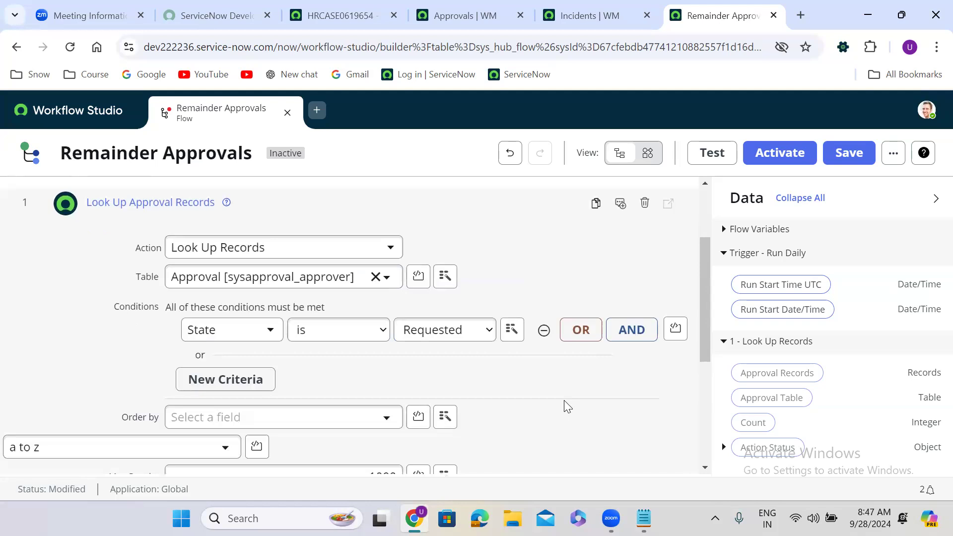
click(401, 353)
text(00)
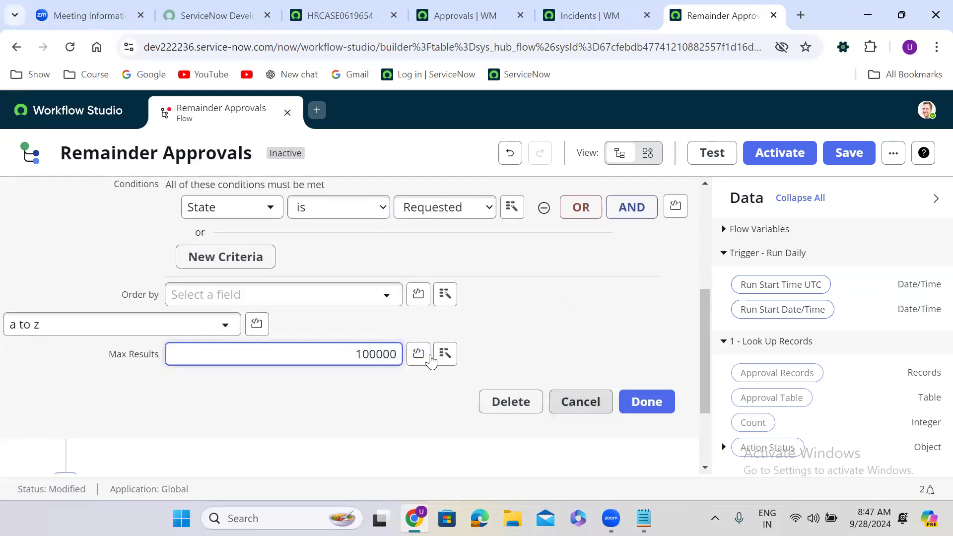
click(574, 306)
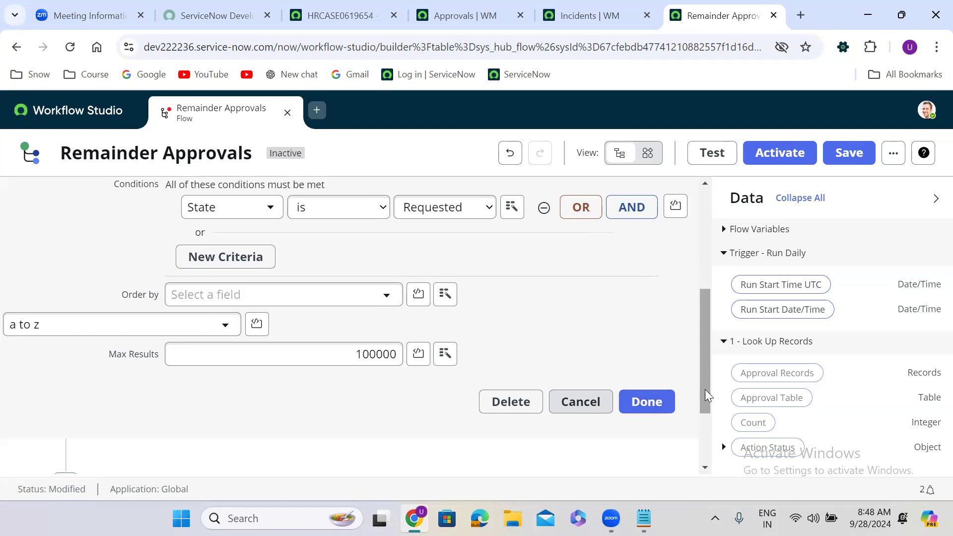
drag(705, 390, 705, 333)
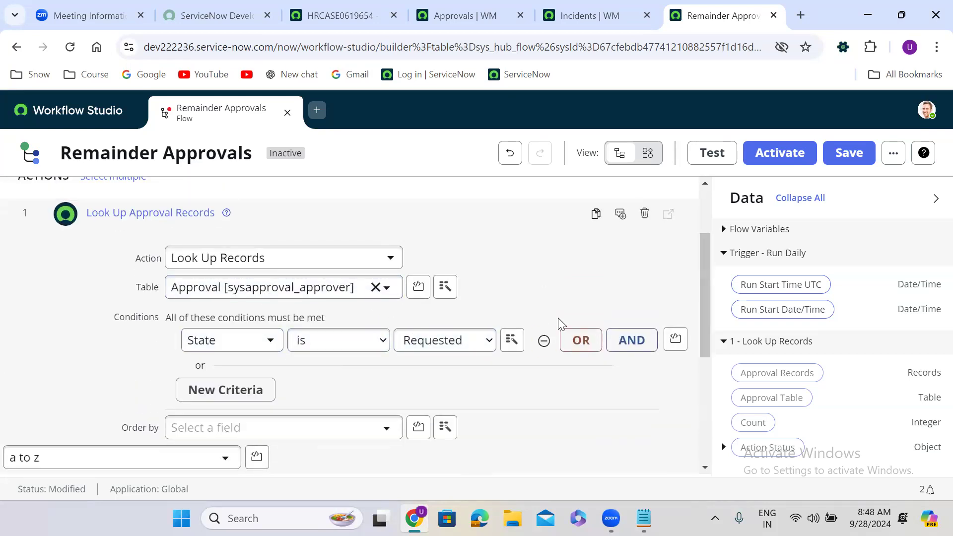
drag(705, 294, 706, 353)
click(642, 391)
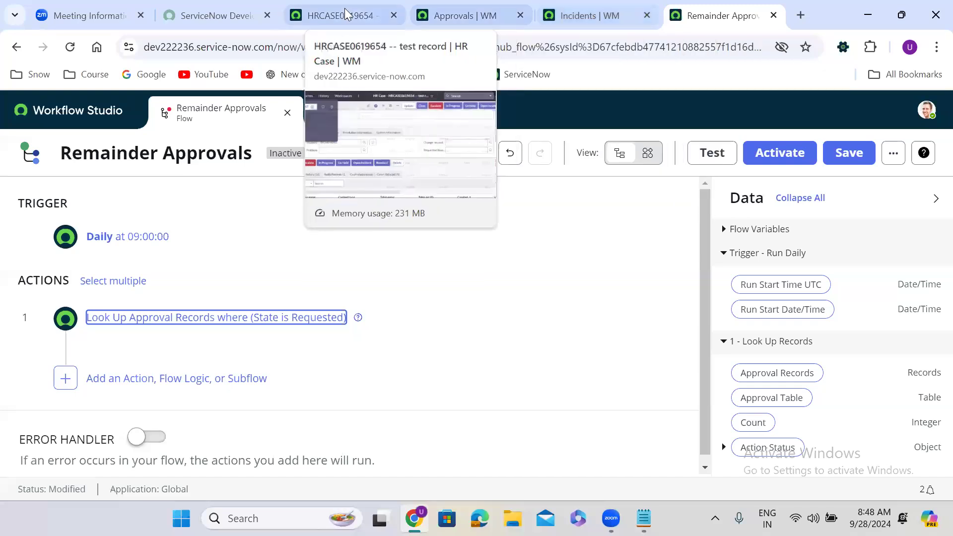
Open the Background Script page from the HR case record tab.
click(345, 10)
text(/bf)
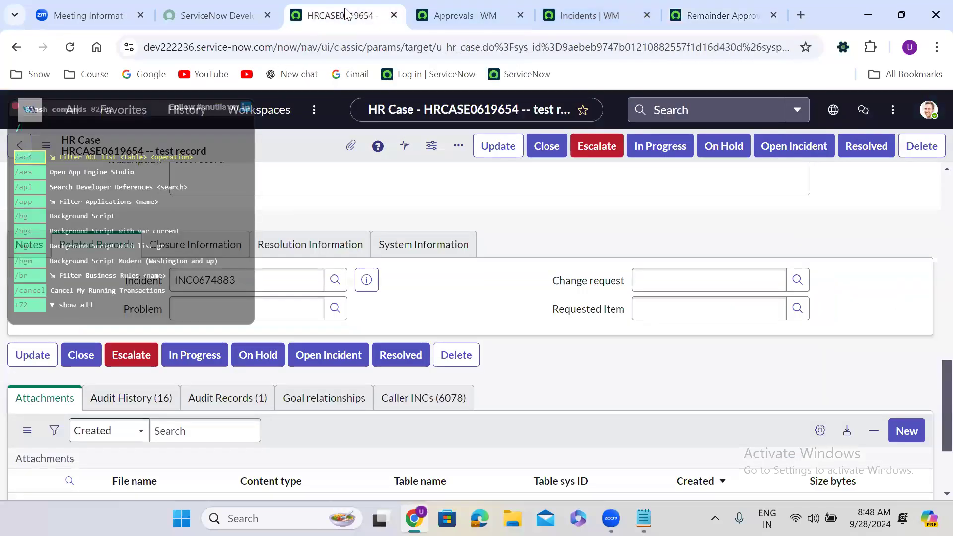
key(BackSpace)
text(g)
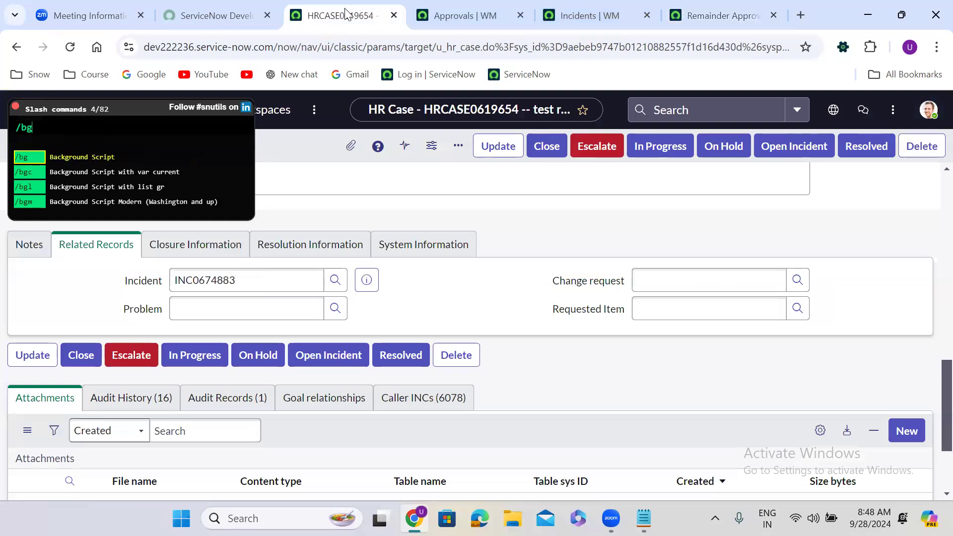
key(Return)
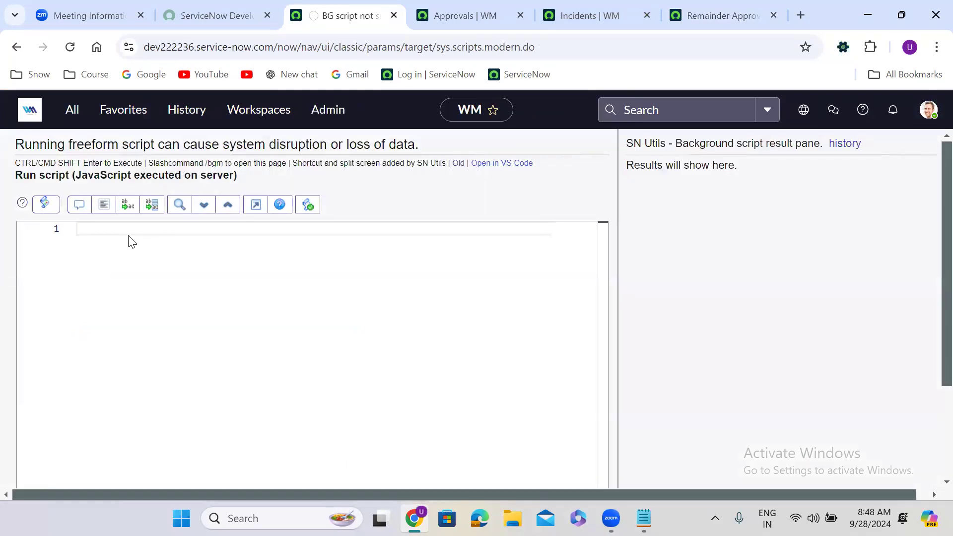
Expand the vargr GlideRecord snippet and change its 'if' to a while (gr.next()) loop.
text(vargr)
key(Tab)
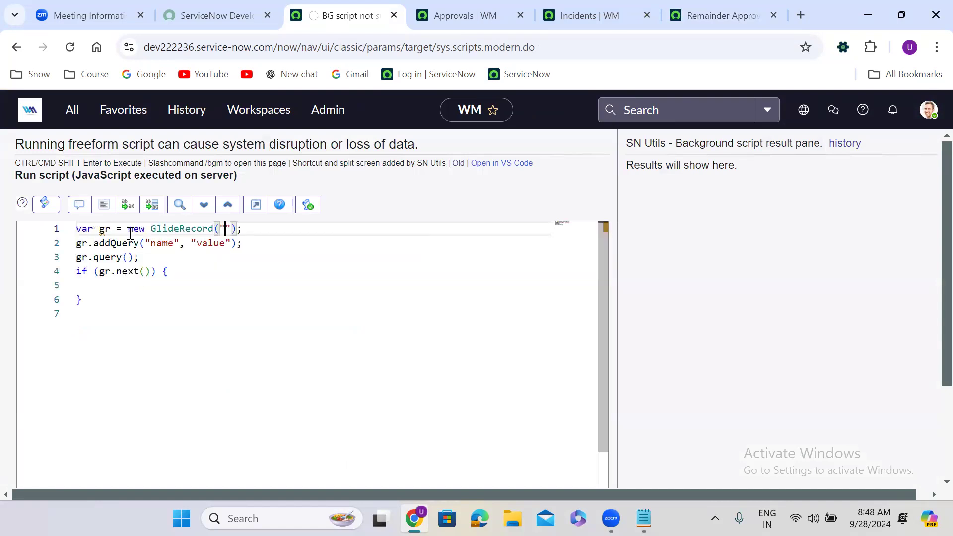
double_click(82, 276)
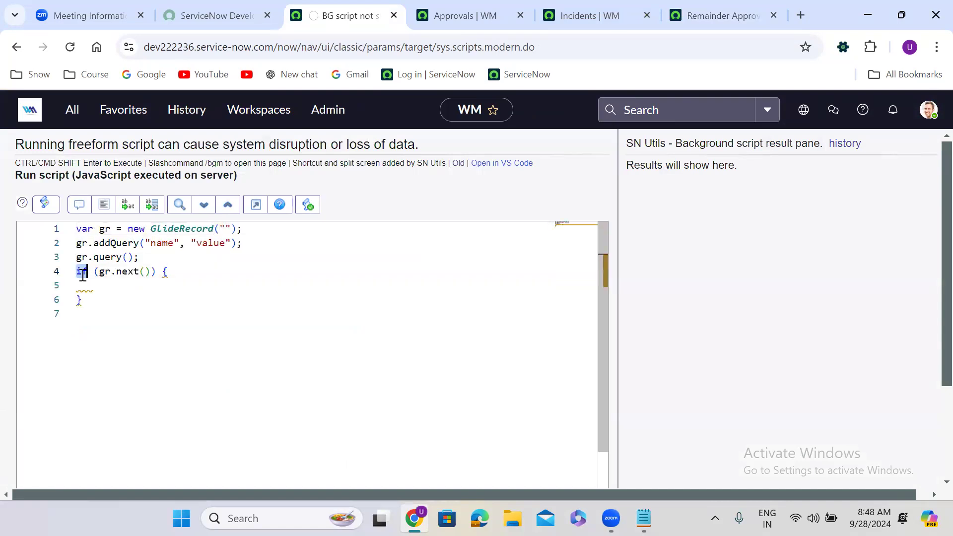
text(while)
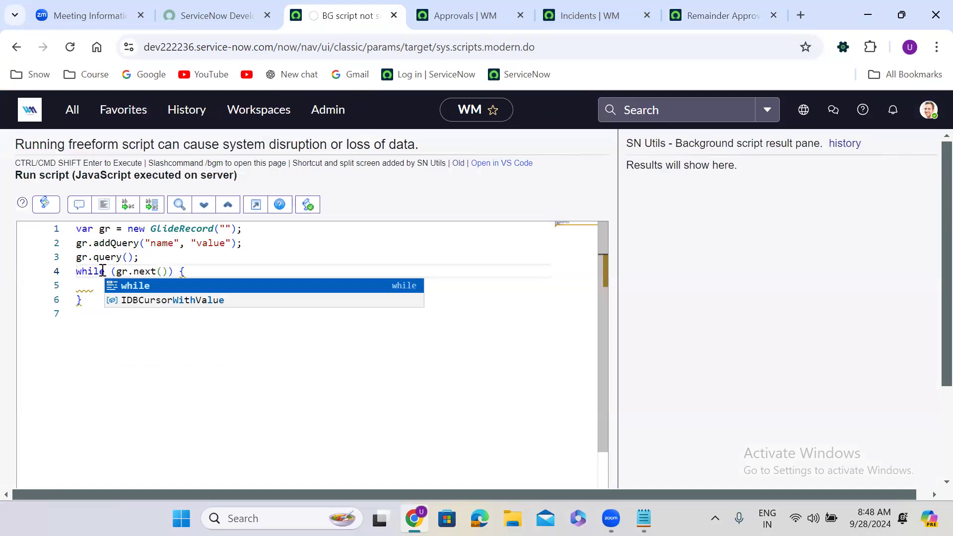
click(699, 8)
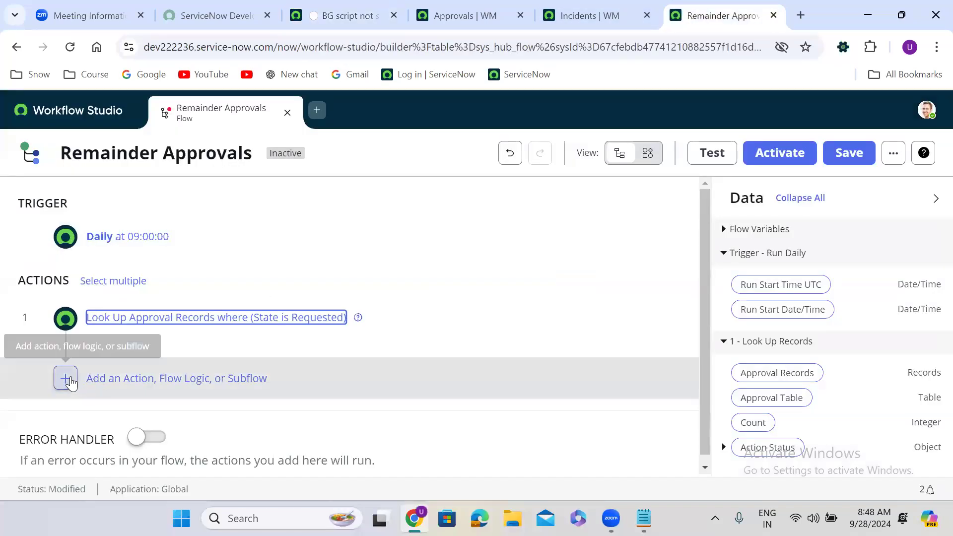
Add a For Each step 2 whose Items are the step 1 Approval Records.
click(123, 379)
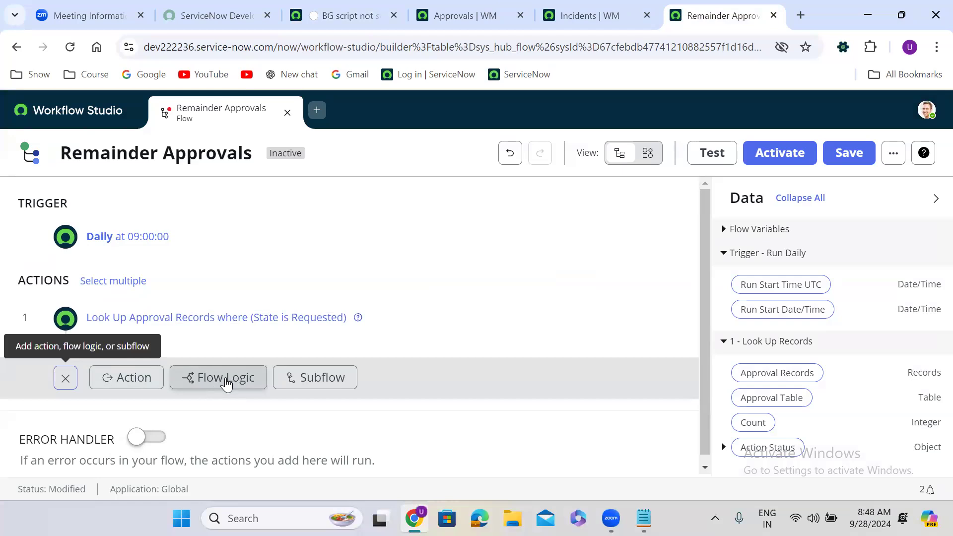
click(227, 378)
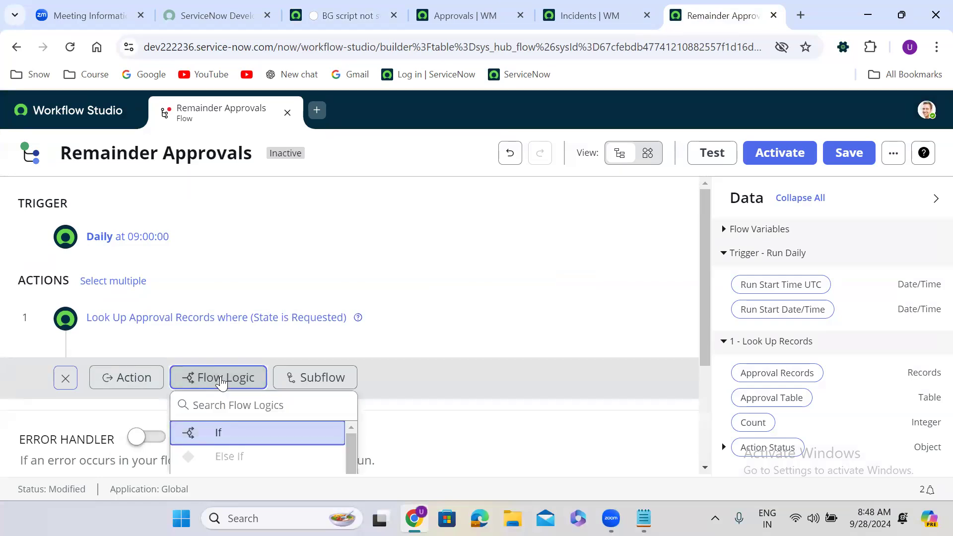
text(for)
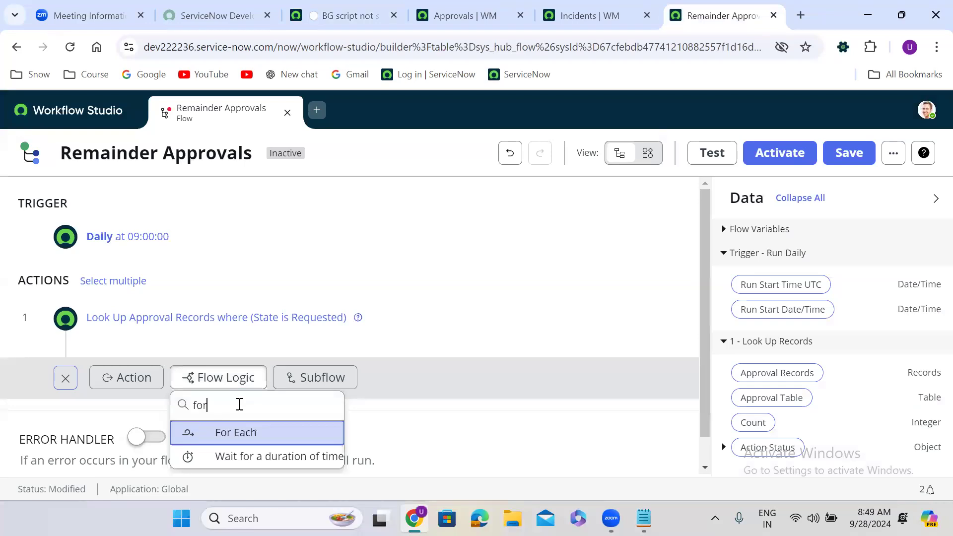
click(260, 438)
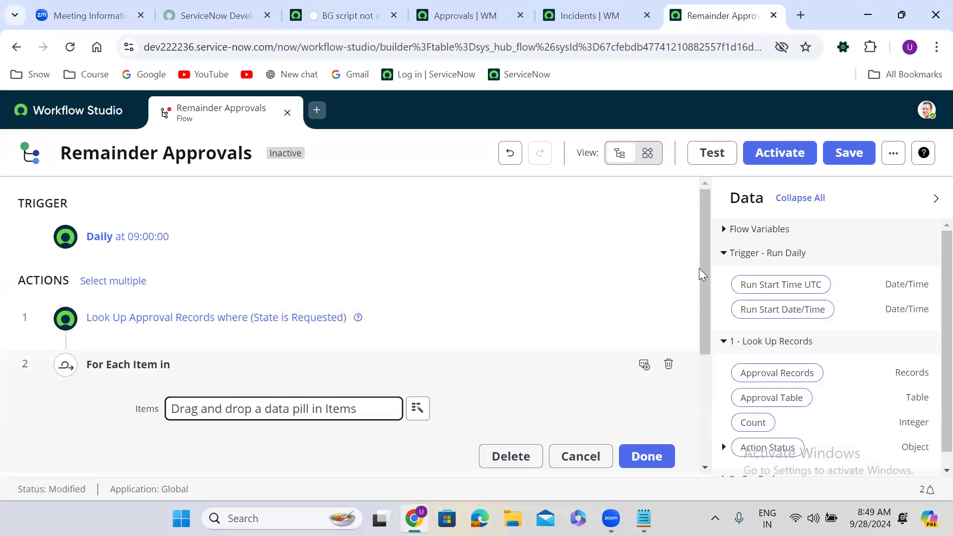
drag(702, 269, 700, 316)
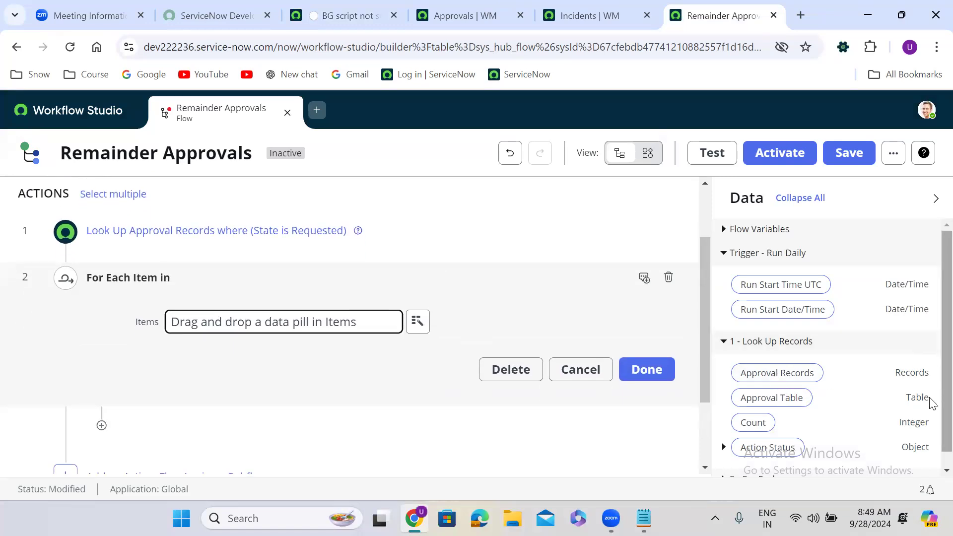
scroll(932, 403, down, 1)
drag(777, 361, 246, 330)
click(656, 376)
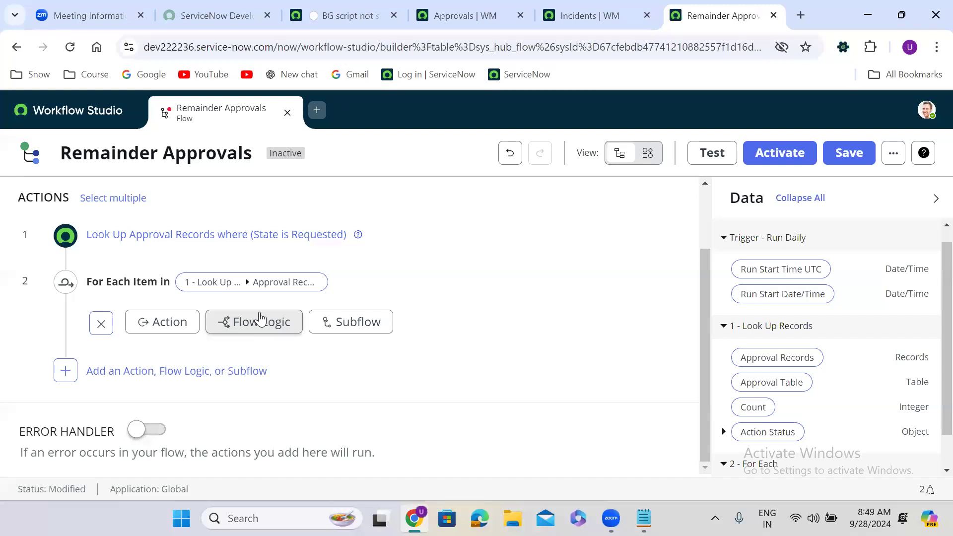
click(253, 326)
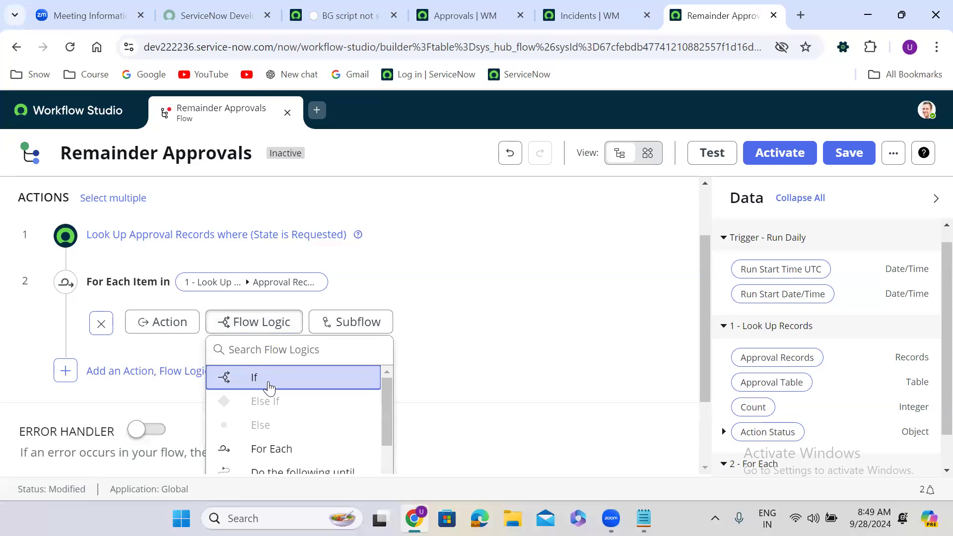
click(270, 387)
click(285, 366)
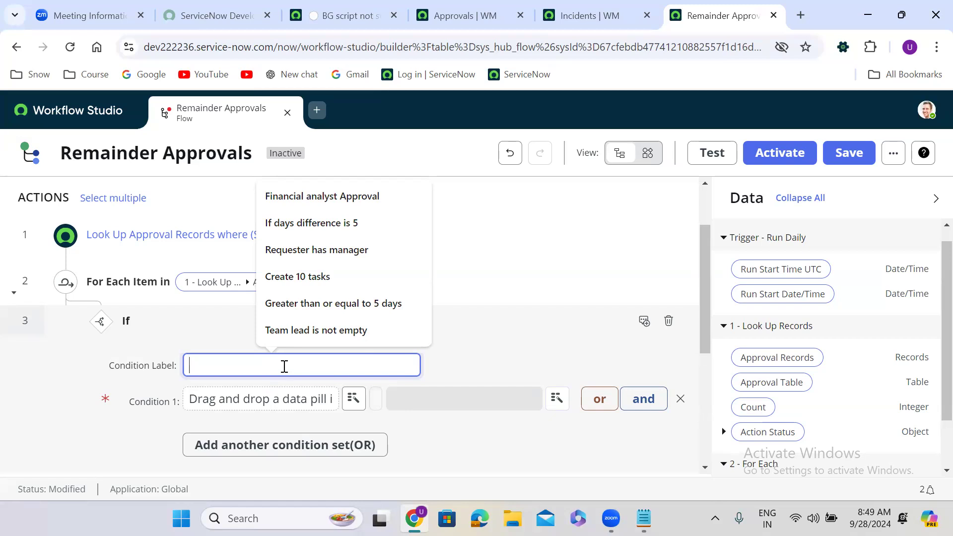
click(677, 398)
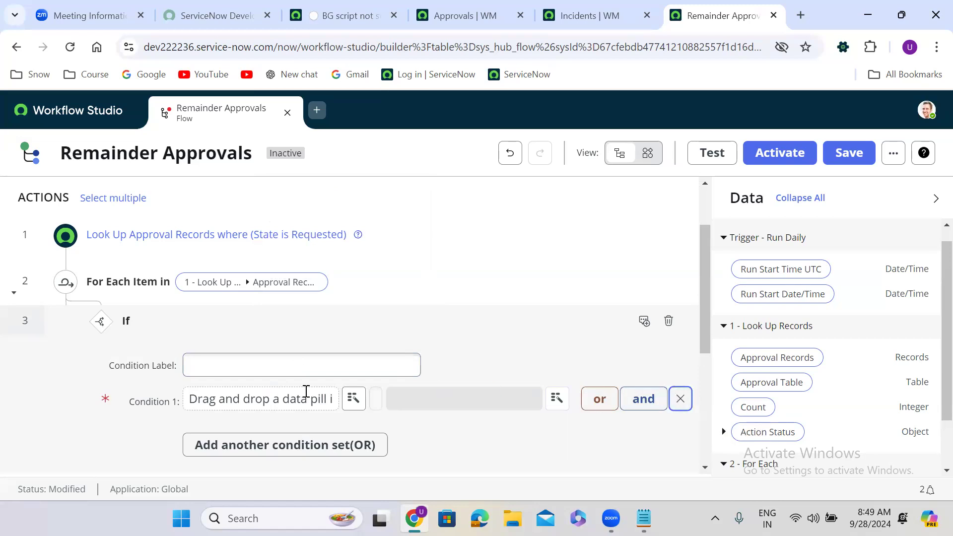
click(668, 321)
click(661, 300)
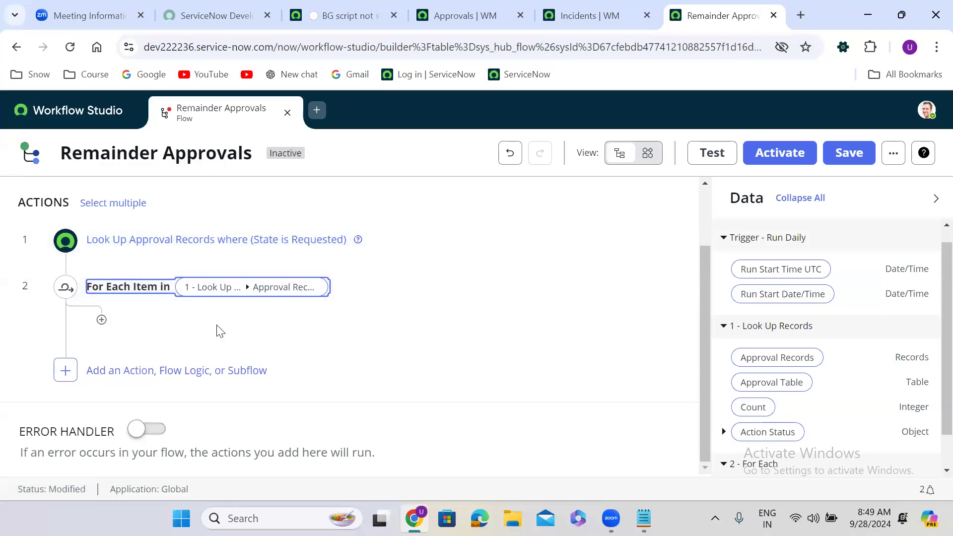
click(101, 319)
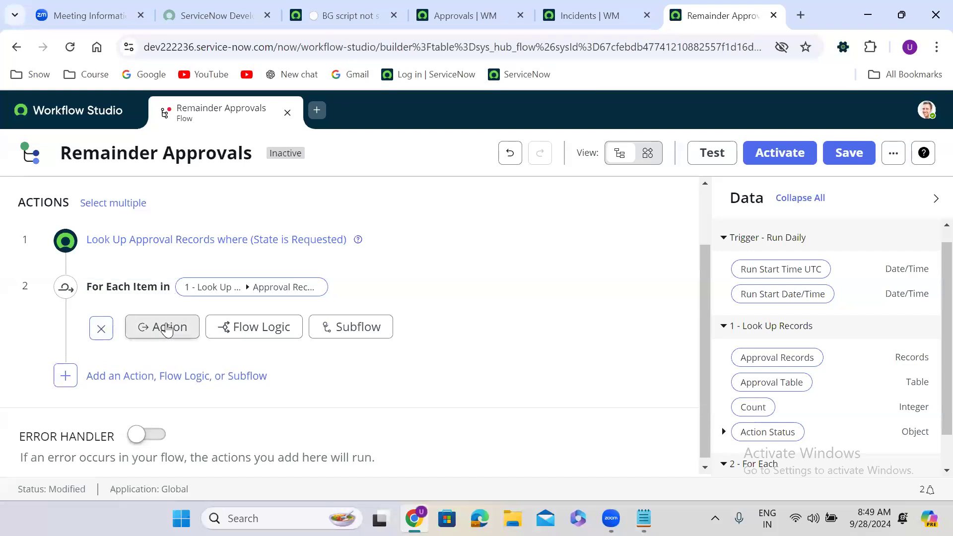
click(167, 328)
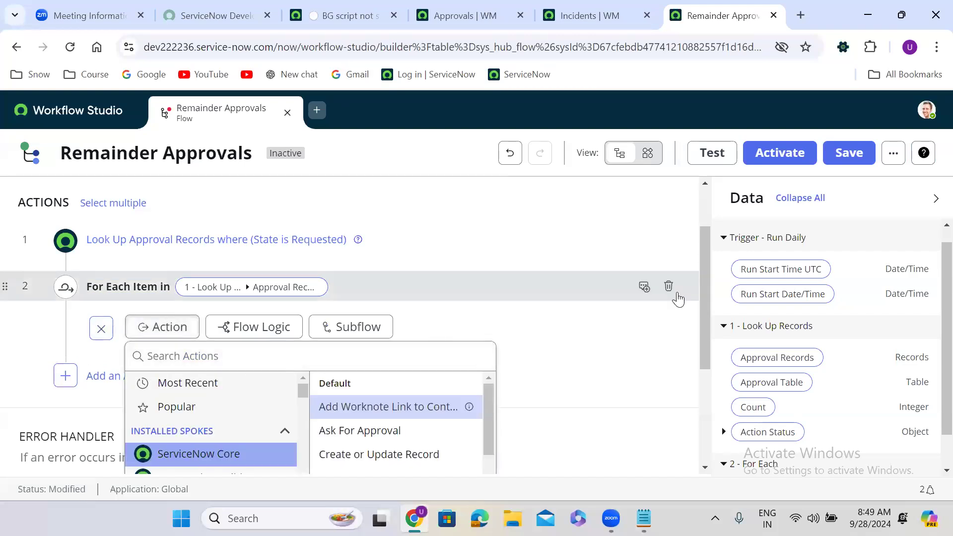
drag(704, 274, 703, 312)
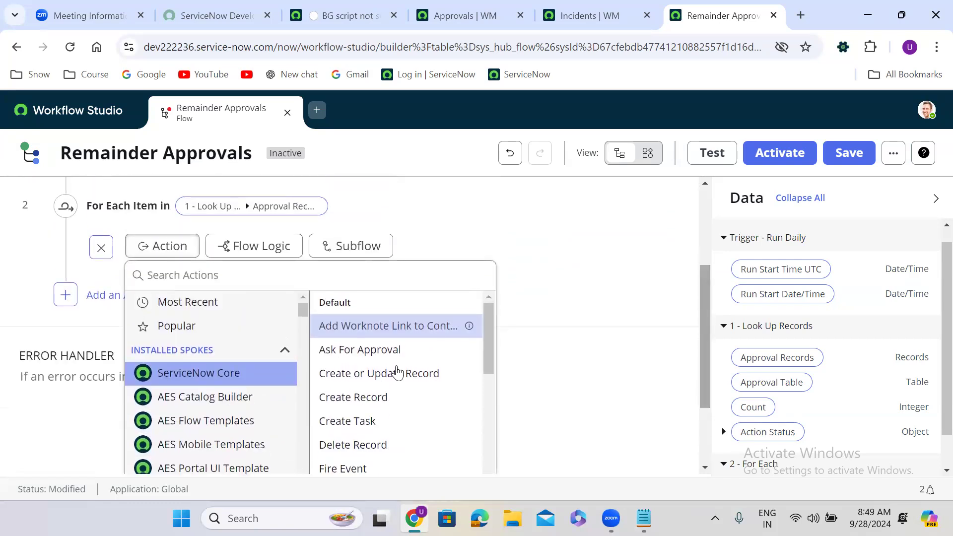
click(211, 282)
text(da)
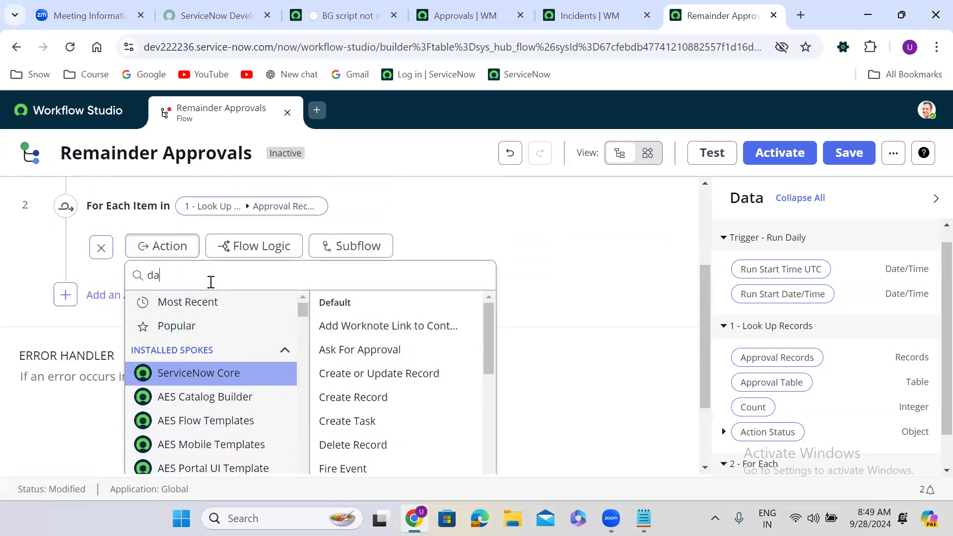
text(te diffe)
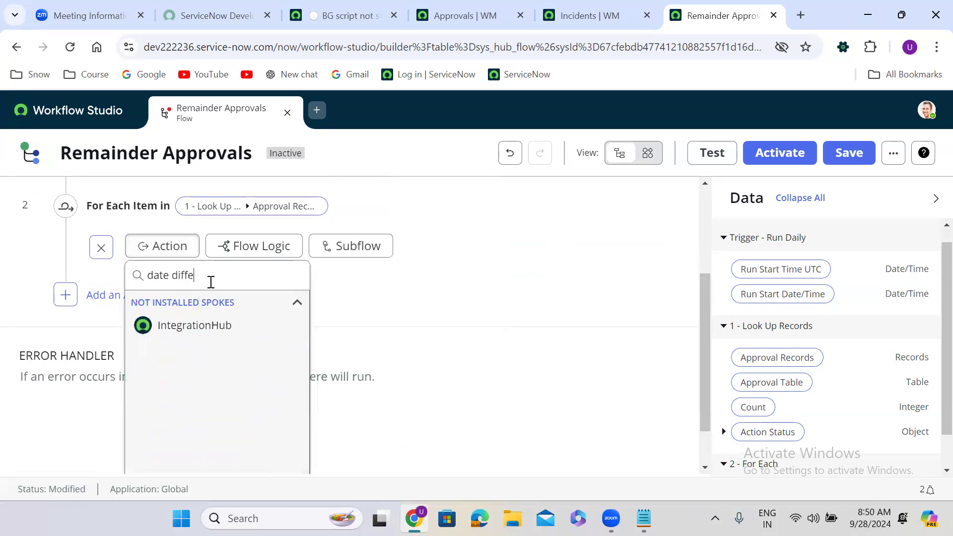
key(BackSpace)
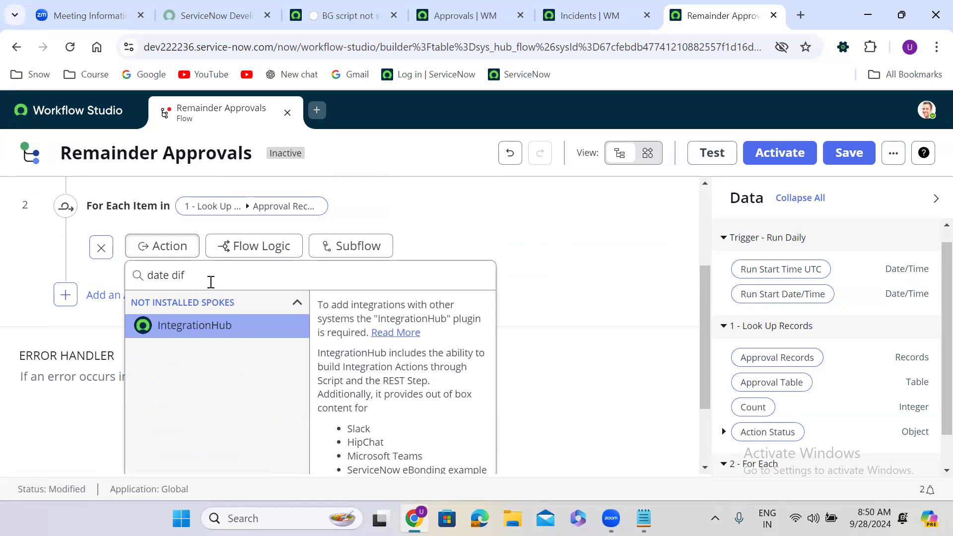
key(BackSpace)
key(BackSpace)
key(BackSpace)
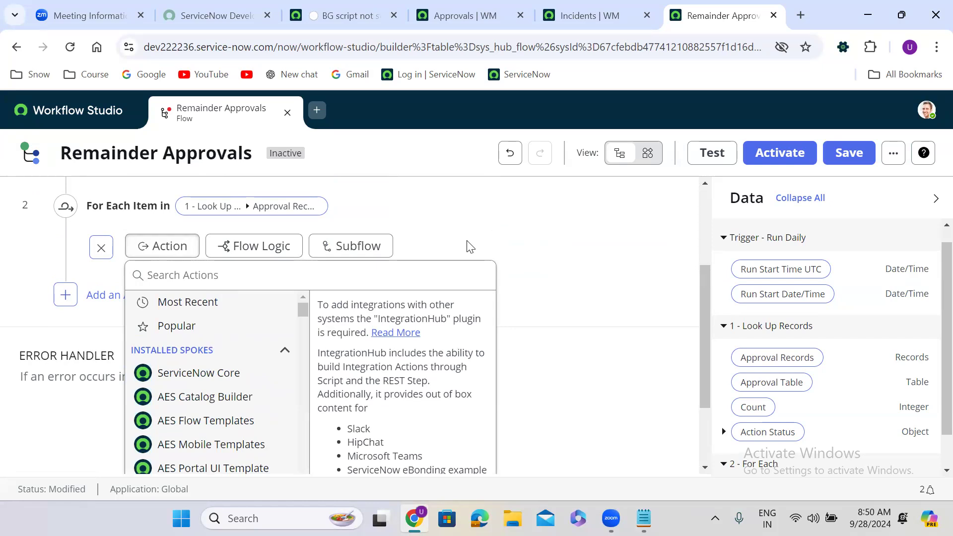
click(350, 139)
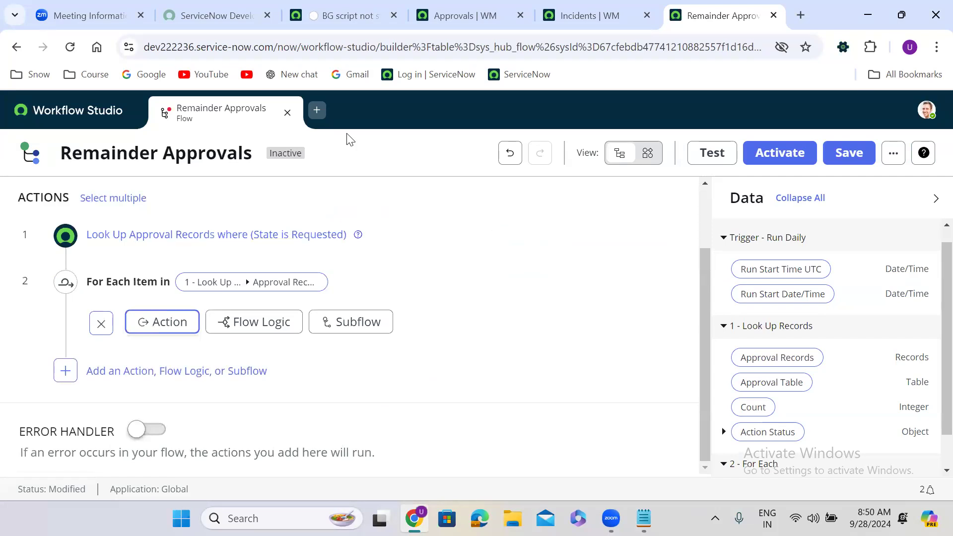
From the Workflow Studio homepage's Actions list, choose New > Action.
click(76, 121)
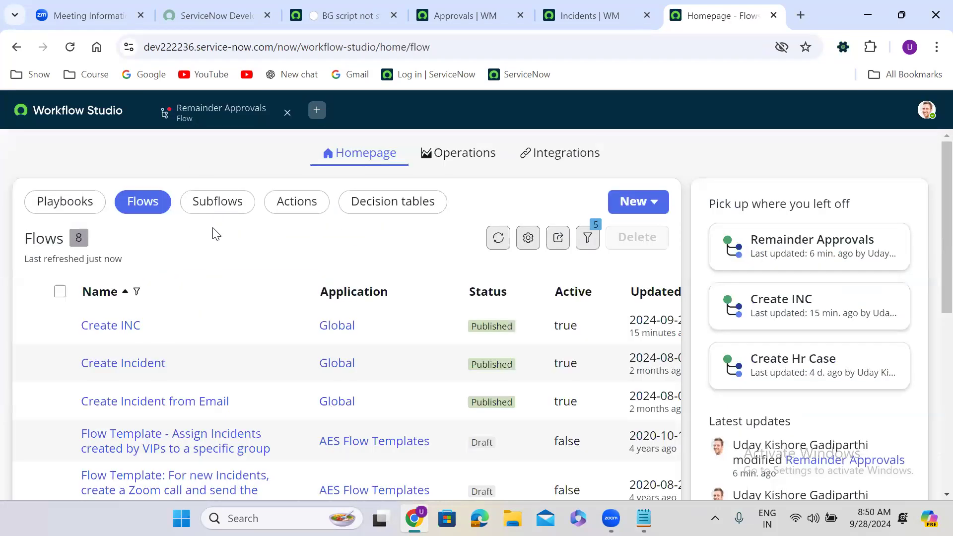
click(303, 211)
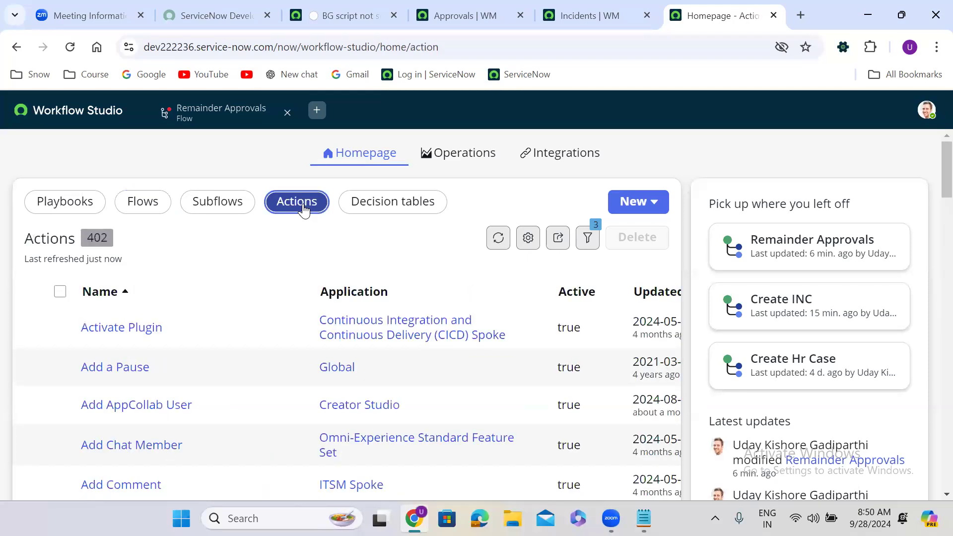
click(639, 202)
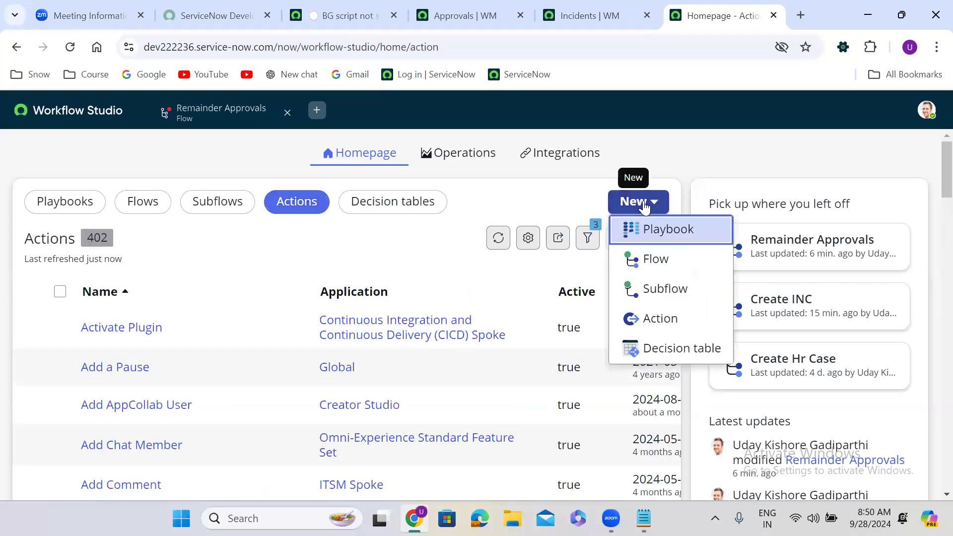
click(662, 320)
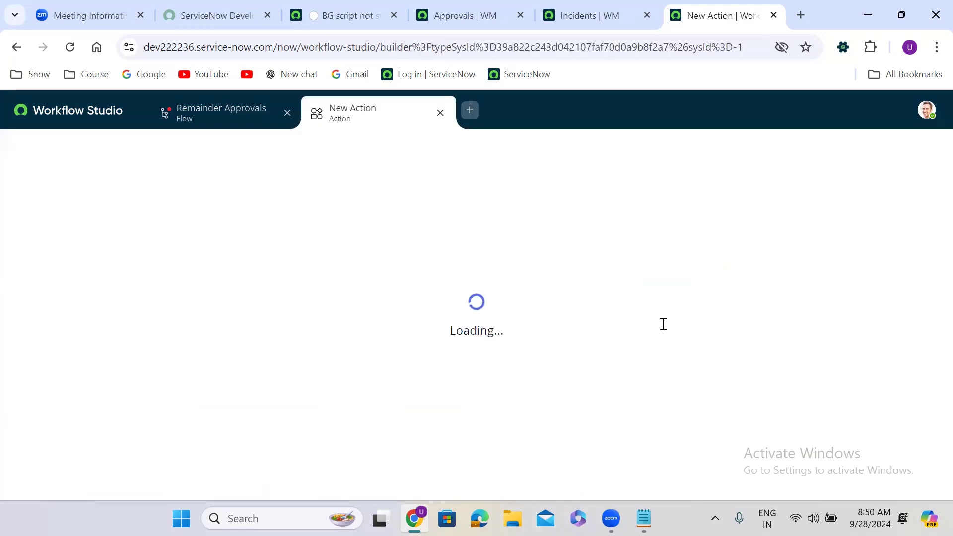
Name the new action 'Find Date Difference' and build it.
click(480, 251)
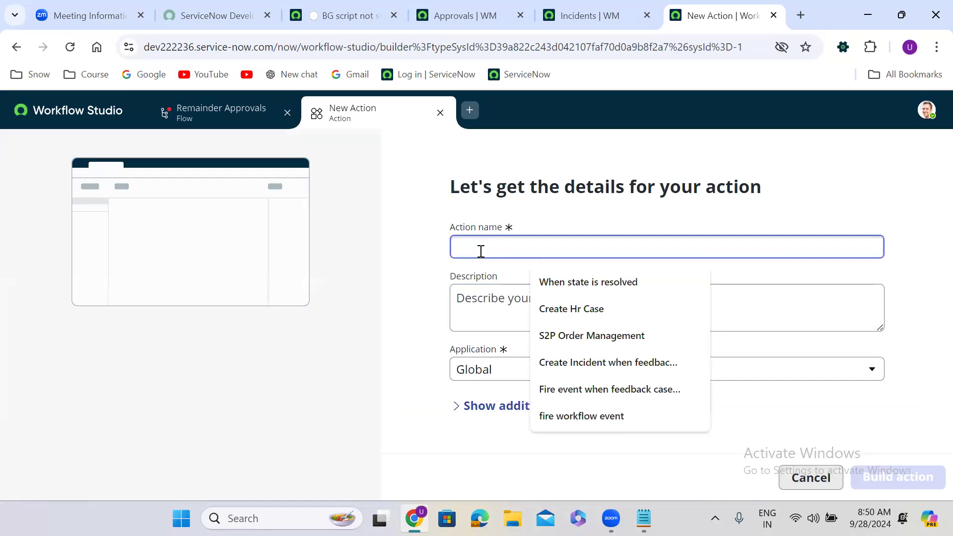
text(Find)
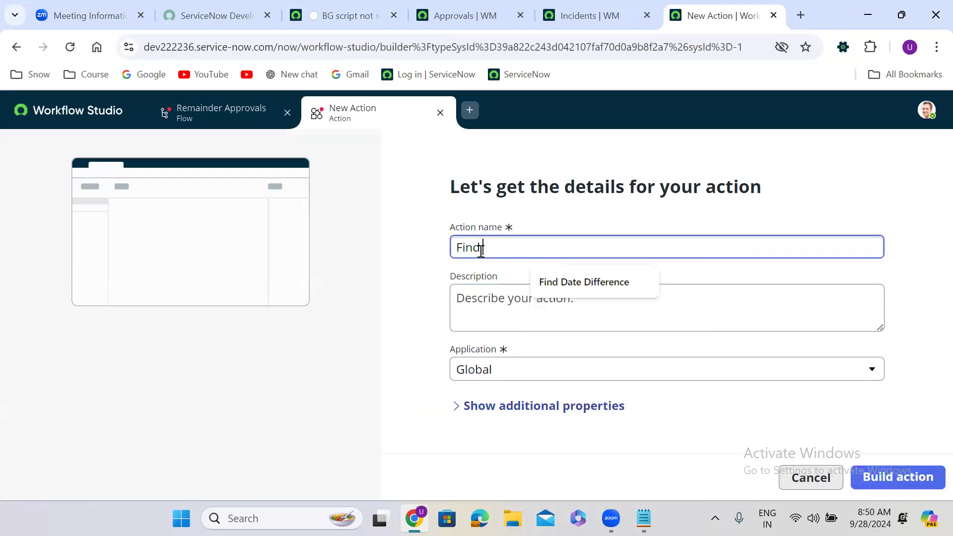
text( Date)
click(607, 288)
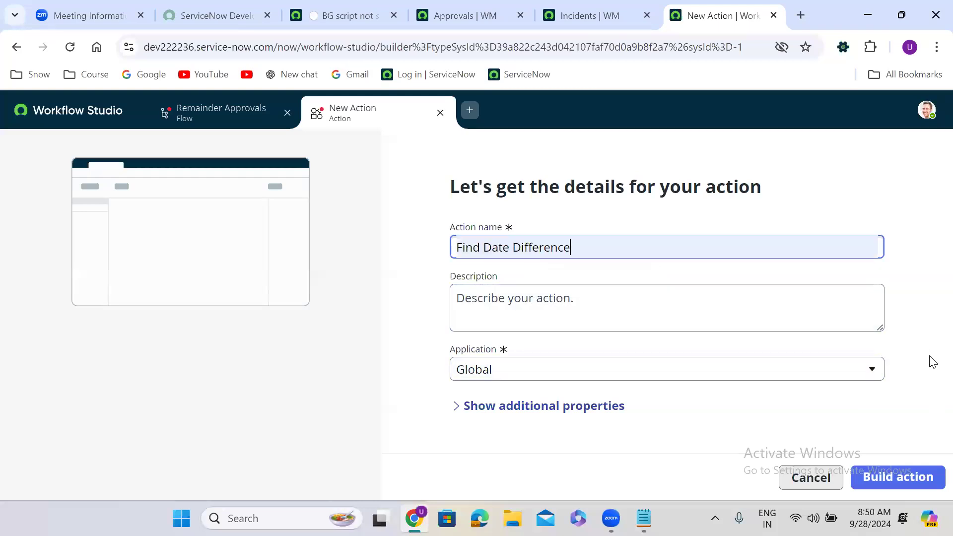
click(919, 398)
click(889, 477)
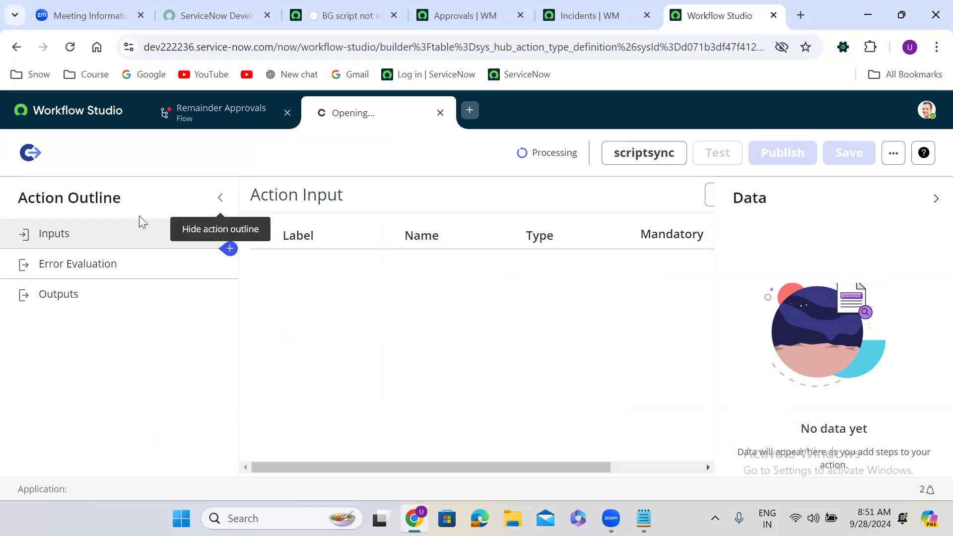
Switch between the Remainder Approvals flow and the Find Date Difference action tabs, ending on the action.
click(79, 111)
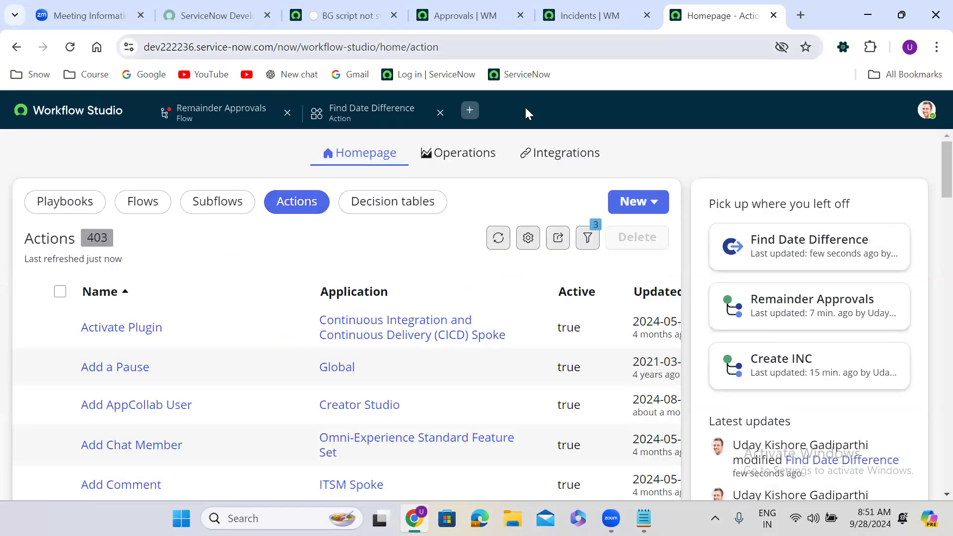
click(372, 113)
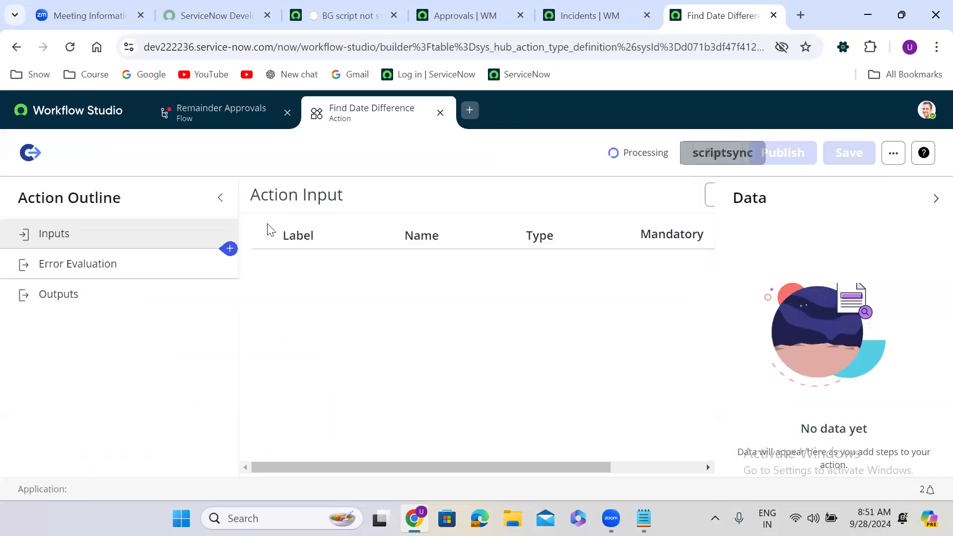
click(221, 113)
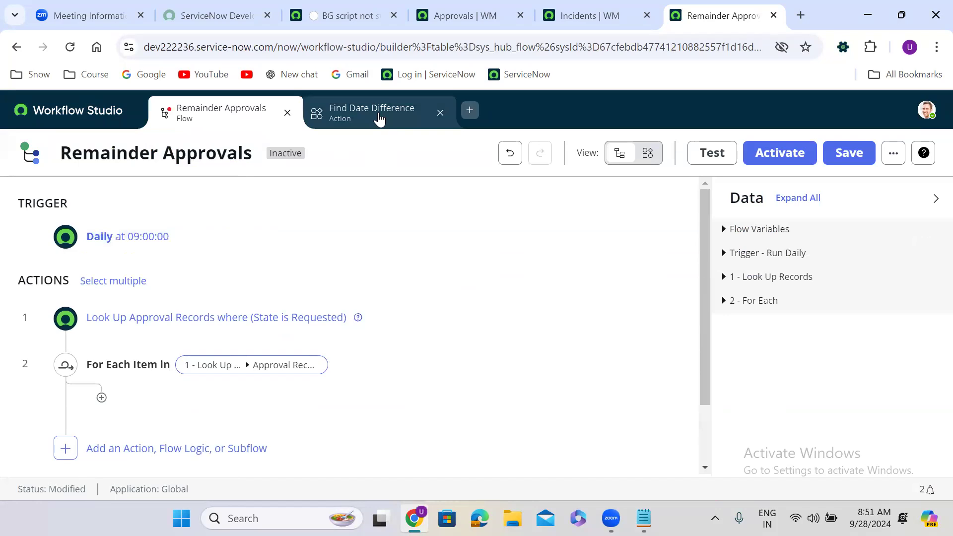
click(379, 119)
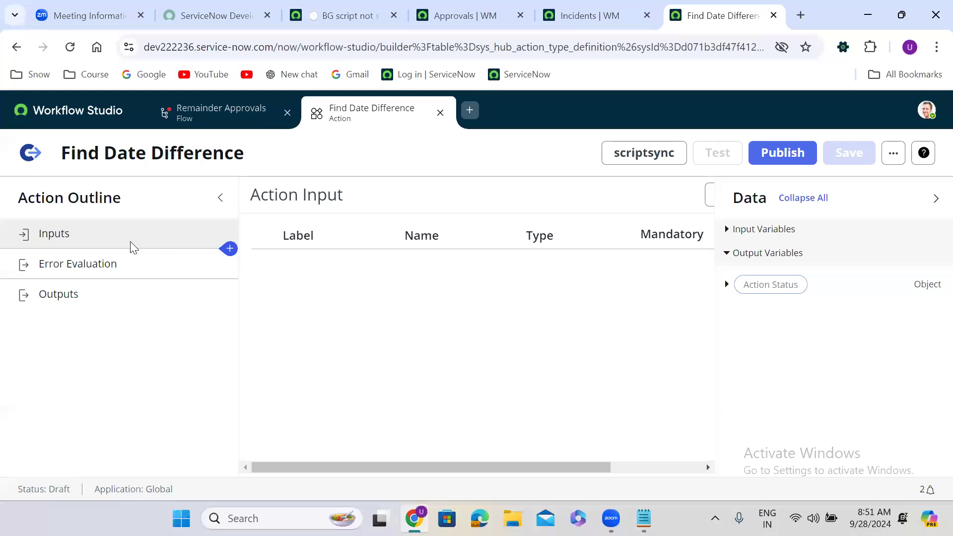
Create a new action input labelled 'Select The Date'.
click(105, 294)
click(97, 239)
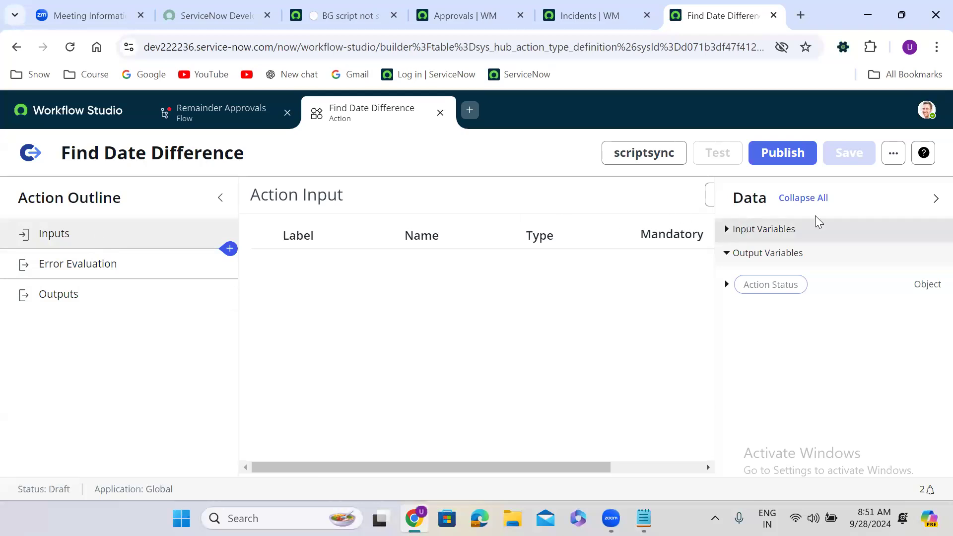
click(936, 199)
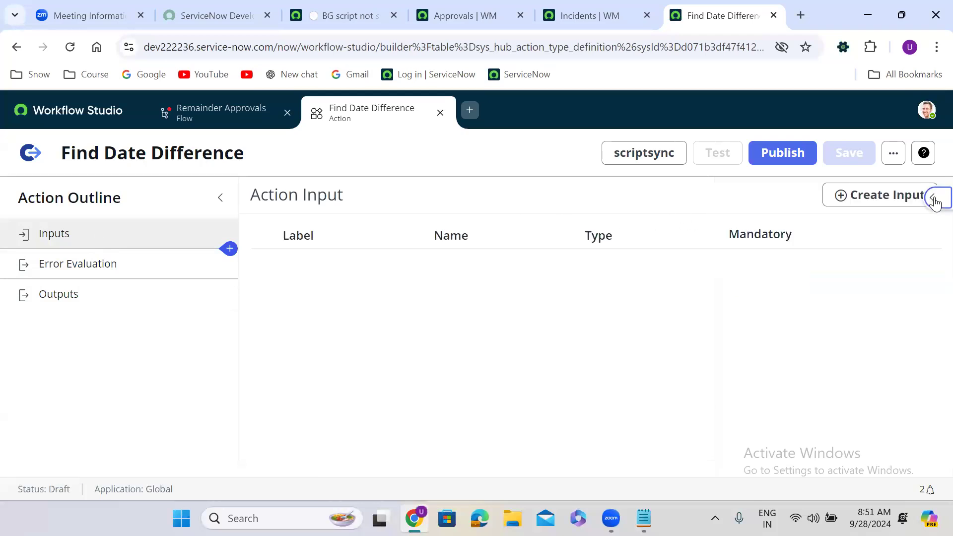
click(868, 205)
click(317, 273)
key(BackSpace)
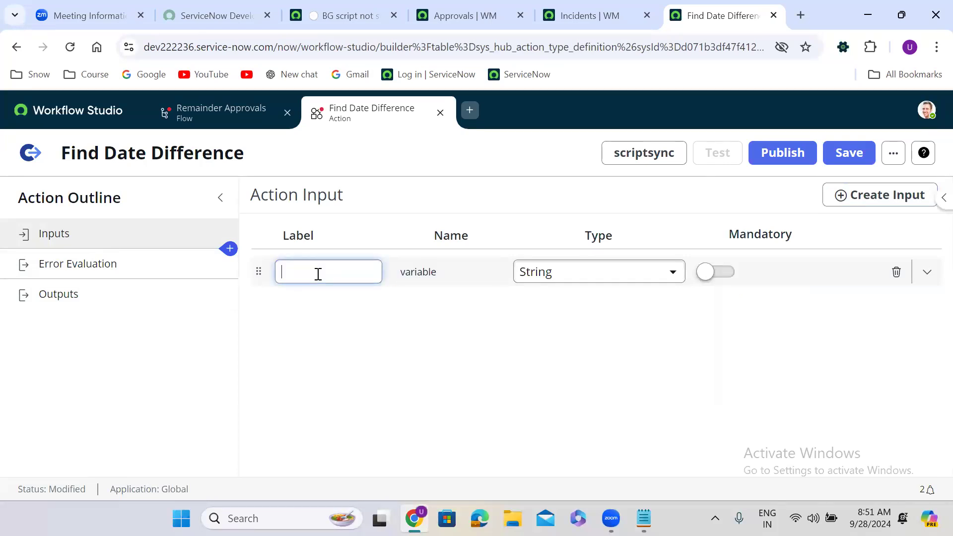
text(Select)
click(578, 336)
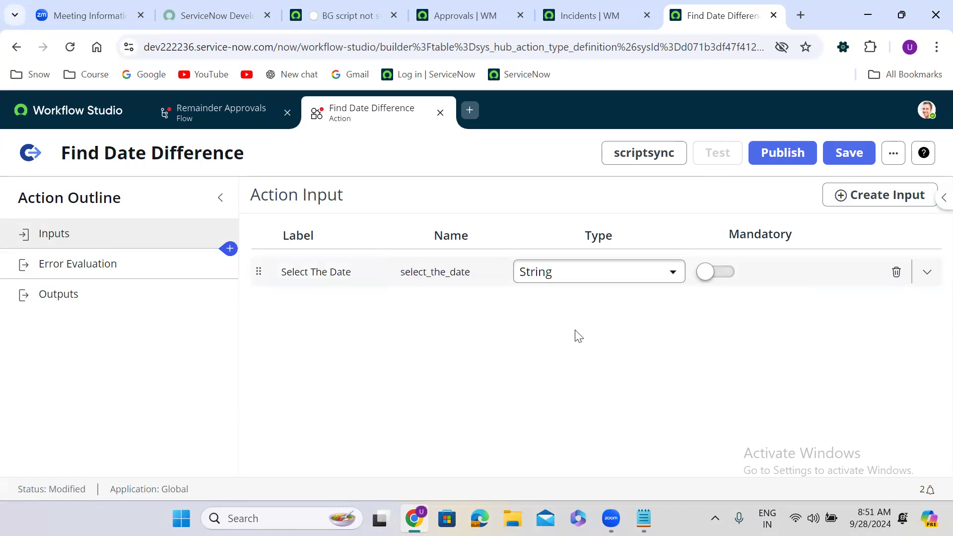
Set the Select The Date input's type to Date/Time and make it mandatory.
click(561, 276)
text(date)
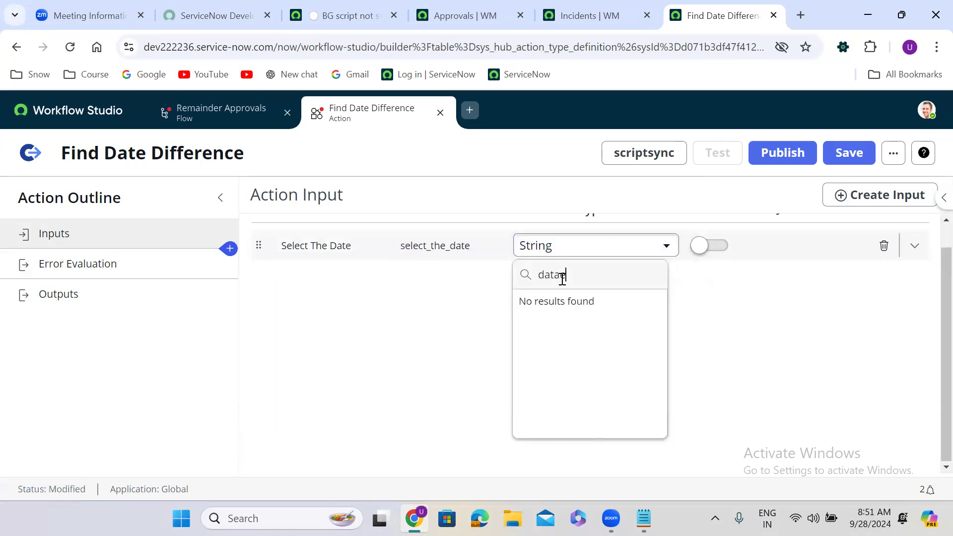
key(BackSpace)
key(BackSpace)
text(te)
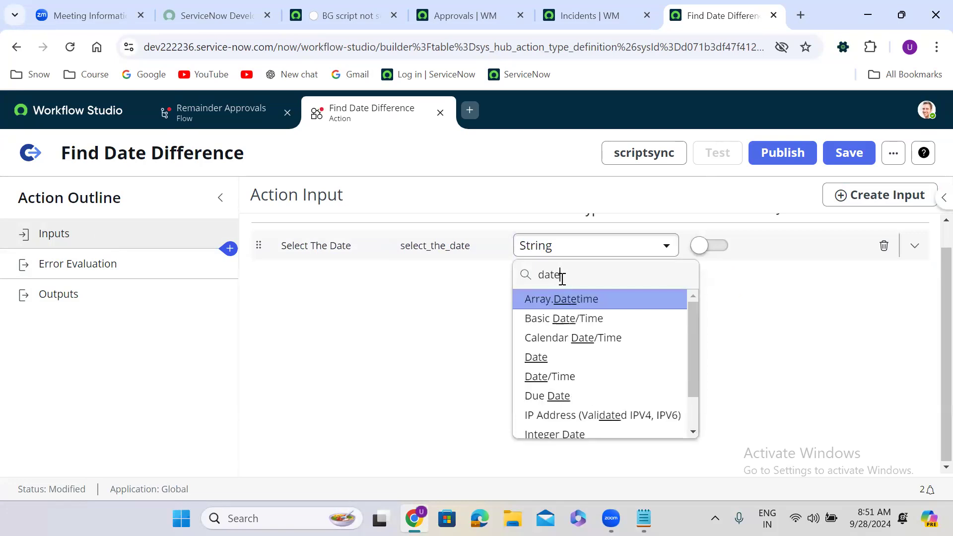
click(601, 373)
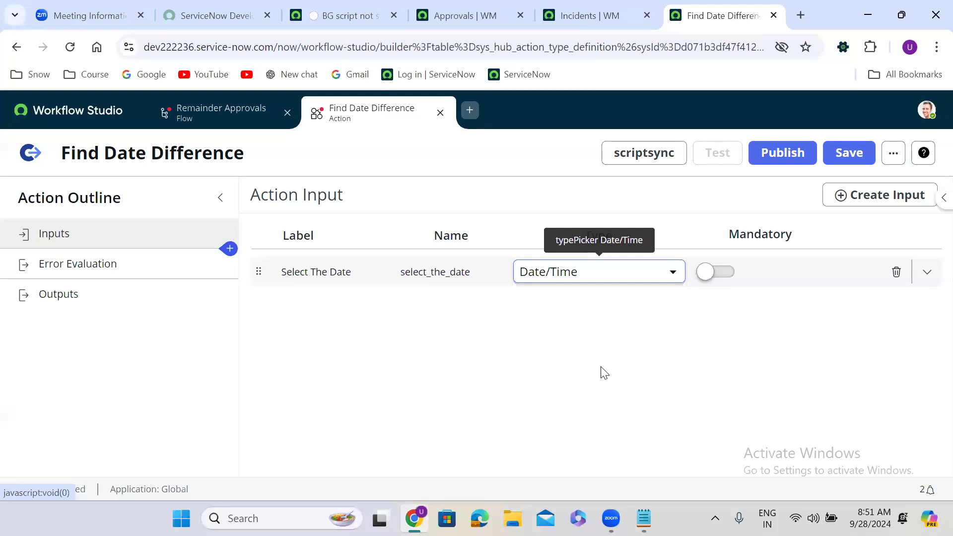
click(716, 272)
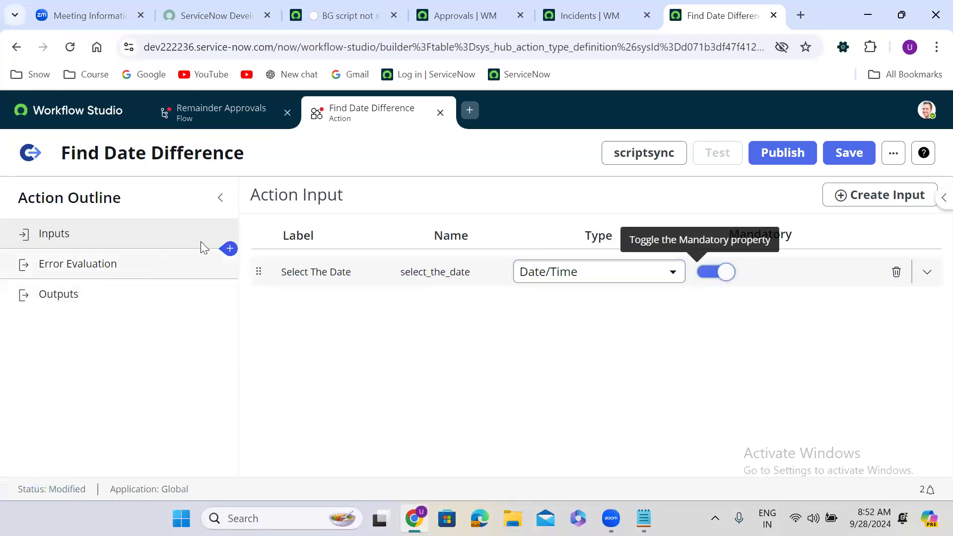
mouse_move(229, 252)
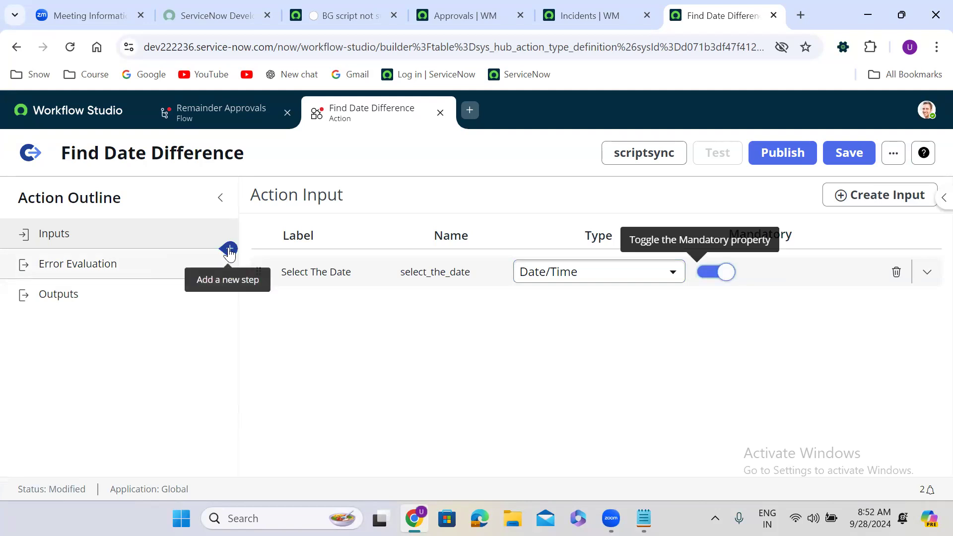
Add a Script step from the Utilities list to the action.
click(229, 250)
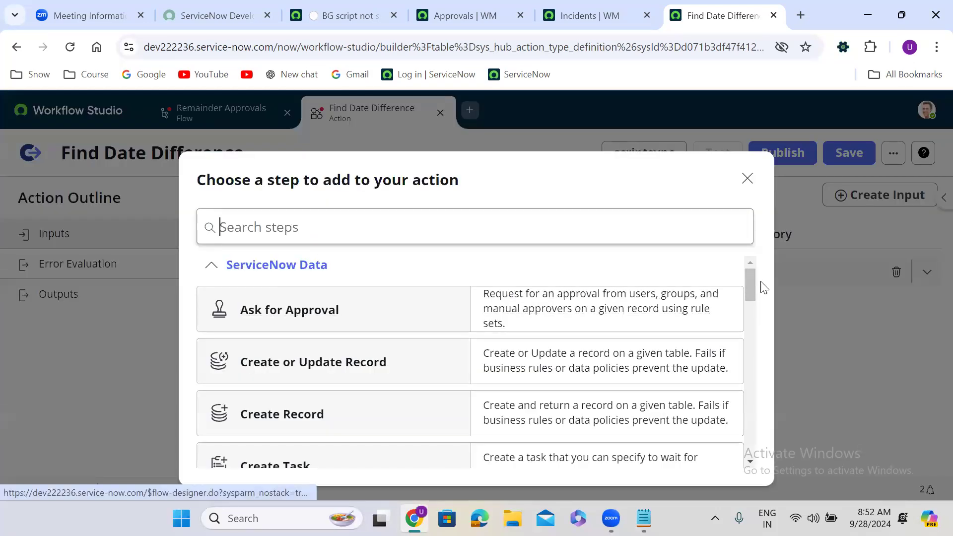
drag(752, 298, 748, 423)
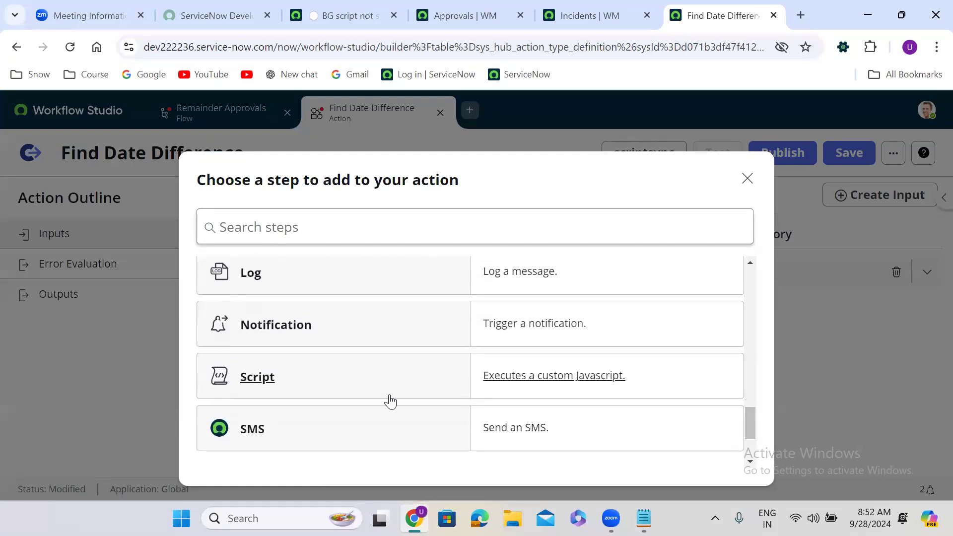
click(244, 383)
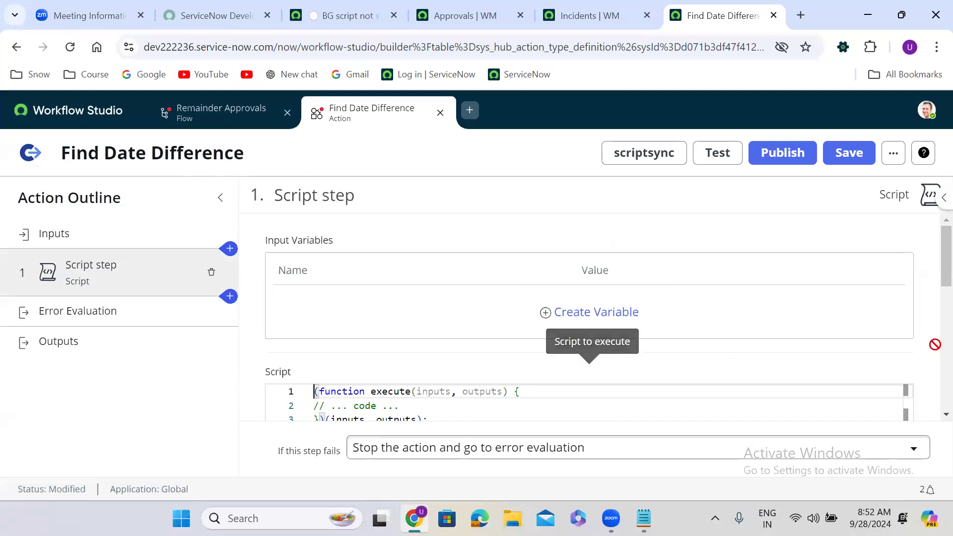
Replace the script's // ... code ... placeholder comment with blank lines.
scroll(931, 278, down, 3)
drag(930, 299, 932, 296)
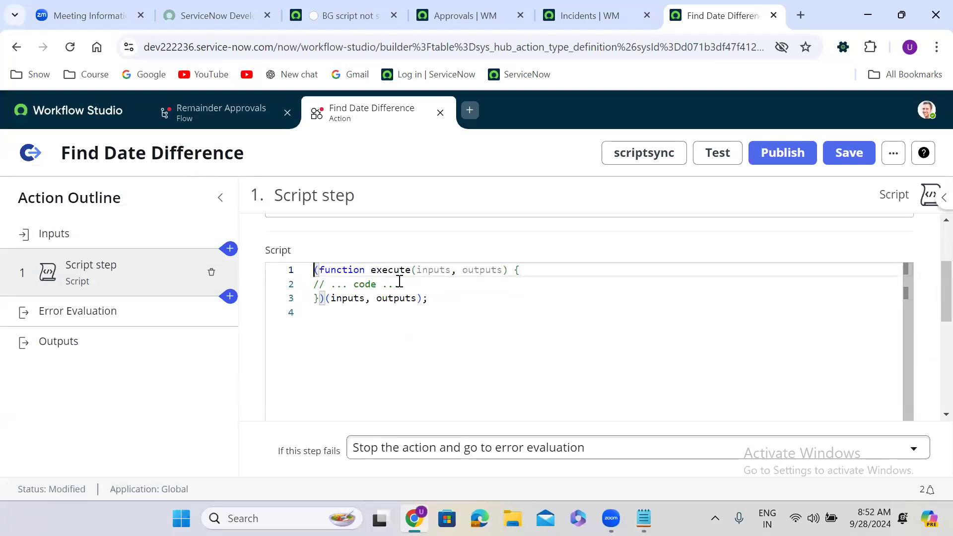
drag(398, 284, 313, 285)
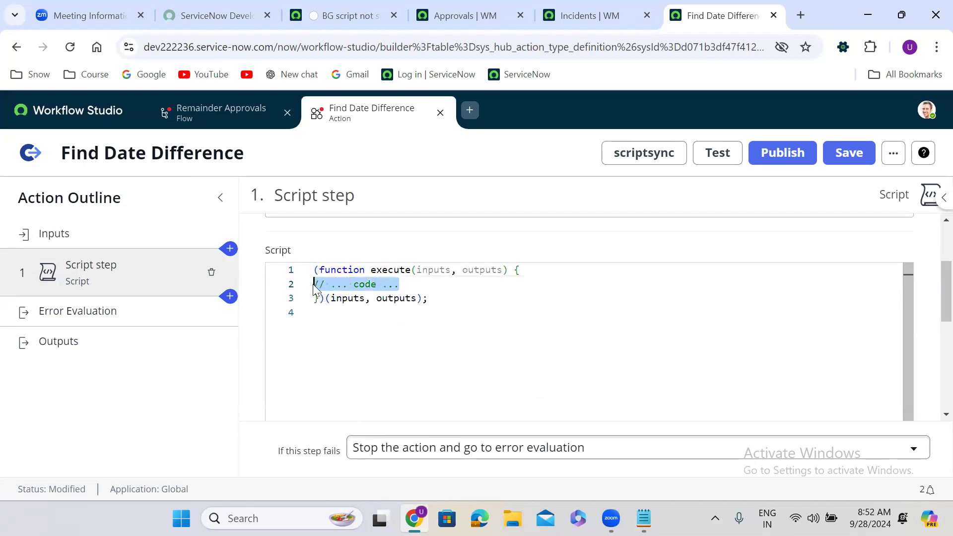
key(Return)
key(Return)
key(Return)
key(Up)
key(Up)
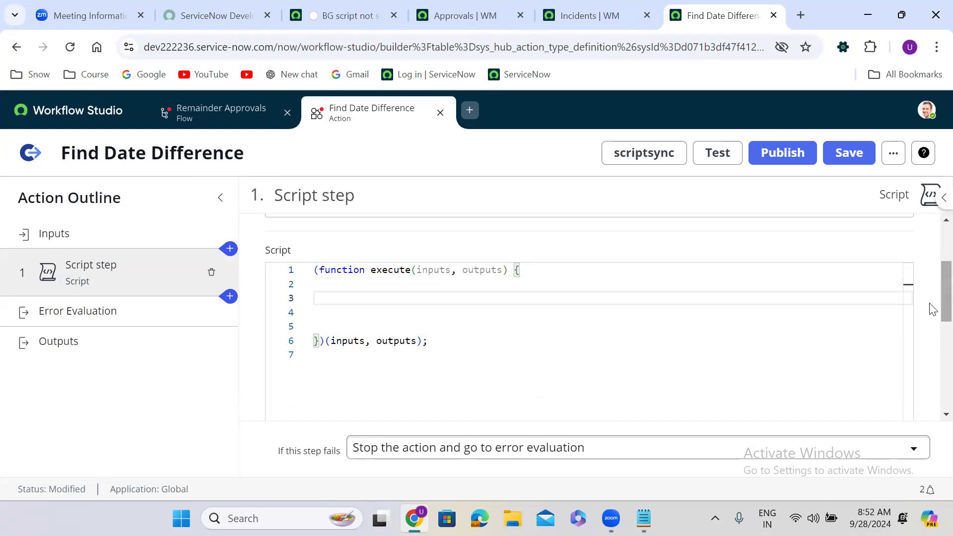
drag(930, 300, 932, 263)
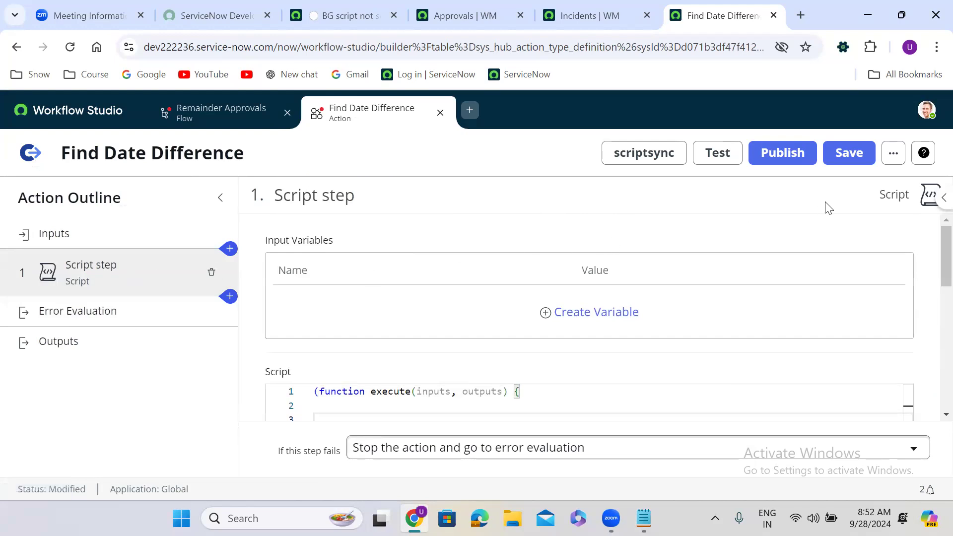
Add a Script step input variable named 'date'.
click(584, 316)
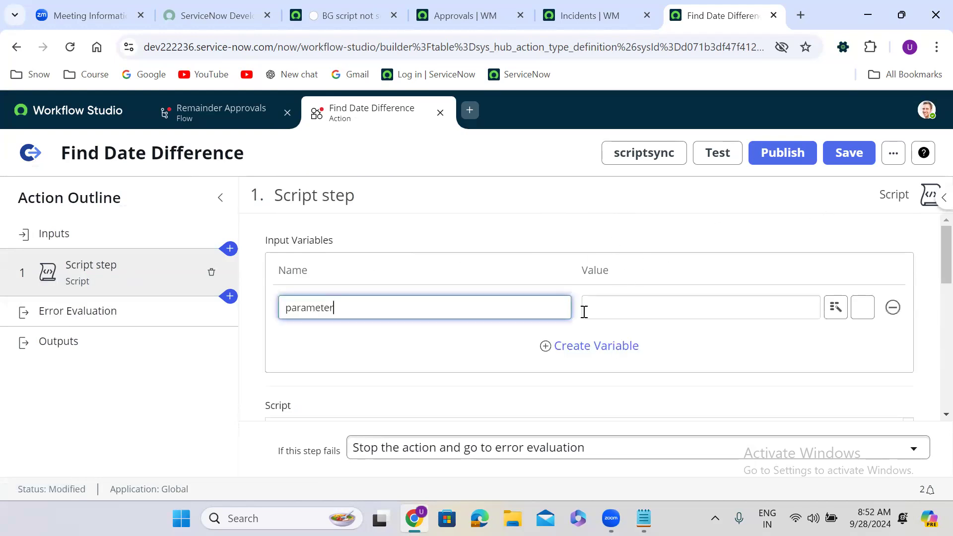
double_click(326, 309)
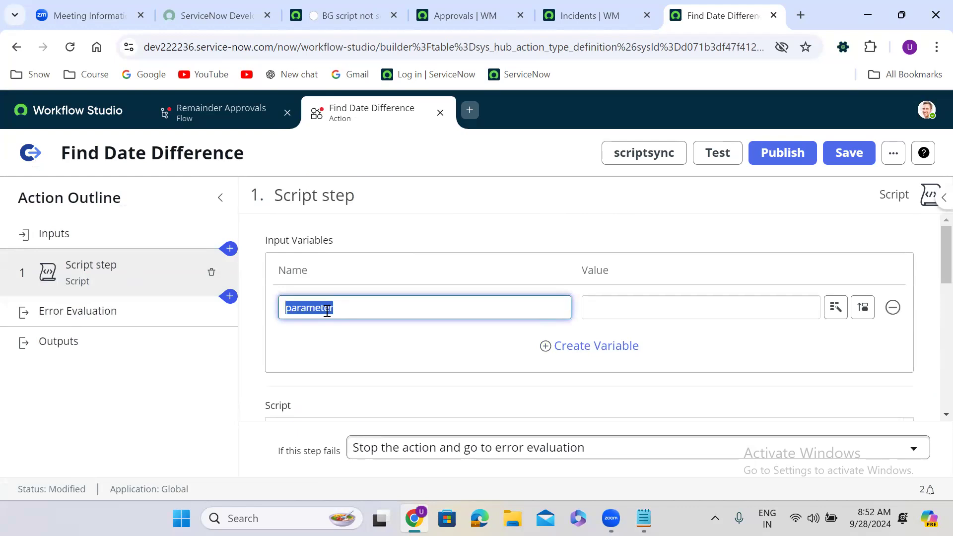
text(cre)
key(BackSpace)
key(BackSpace)
key(BackSpace)
key(BackSpace)
key(BackSpace)
key(BackSpace)
text(date)
click(453, 361)
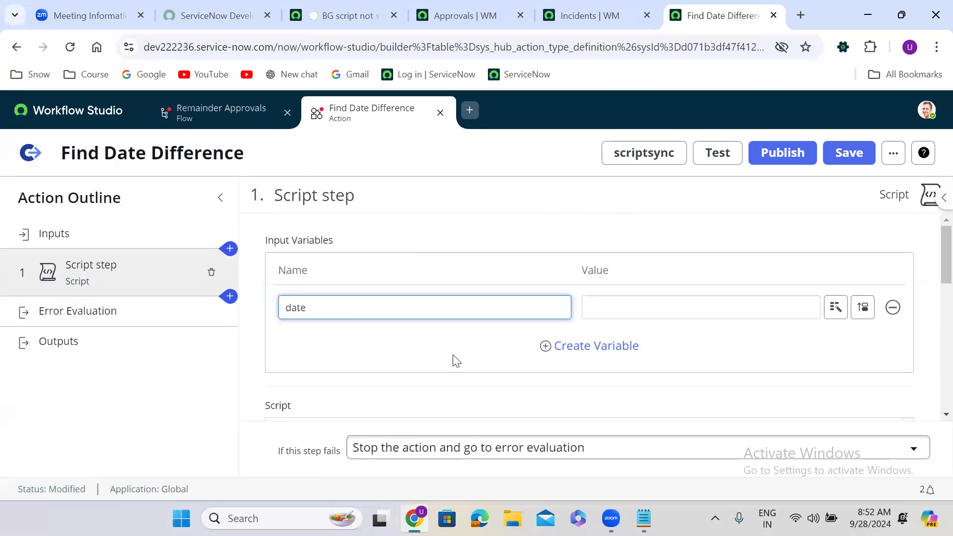
click(862, 308)
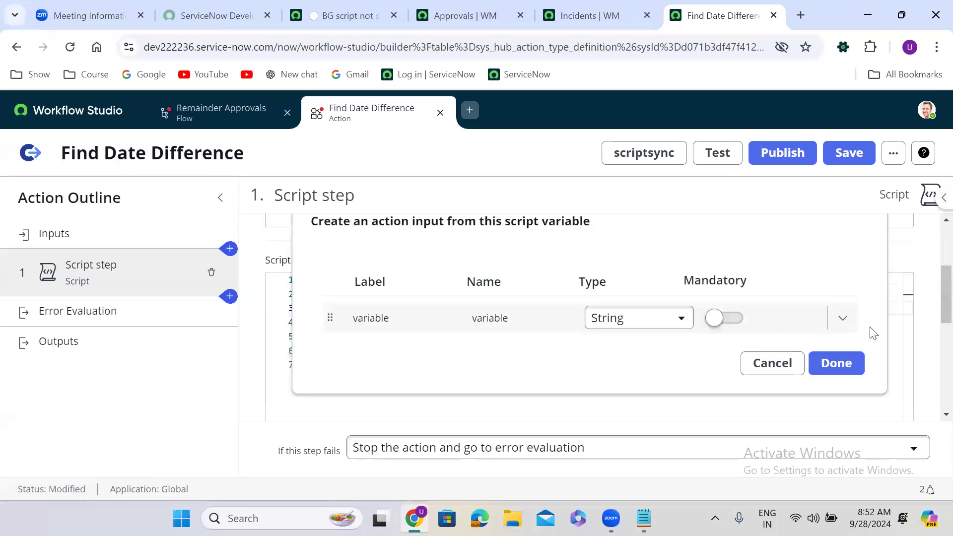
click(773, 364)
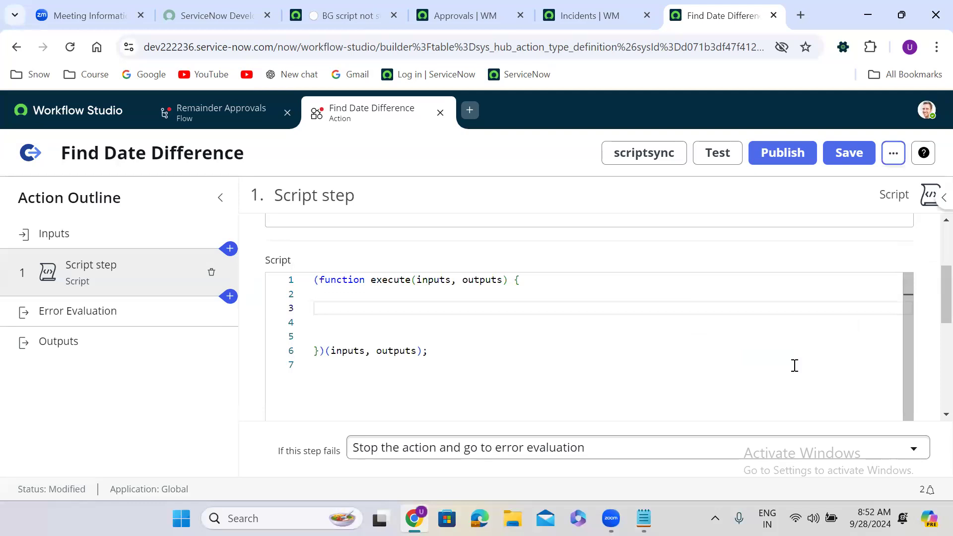
Map the date variable's value to the Inputs > Select The Date pill.
drag(936, 304, 930, 278)
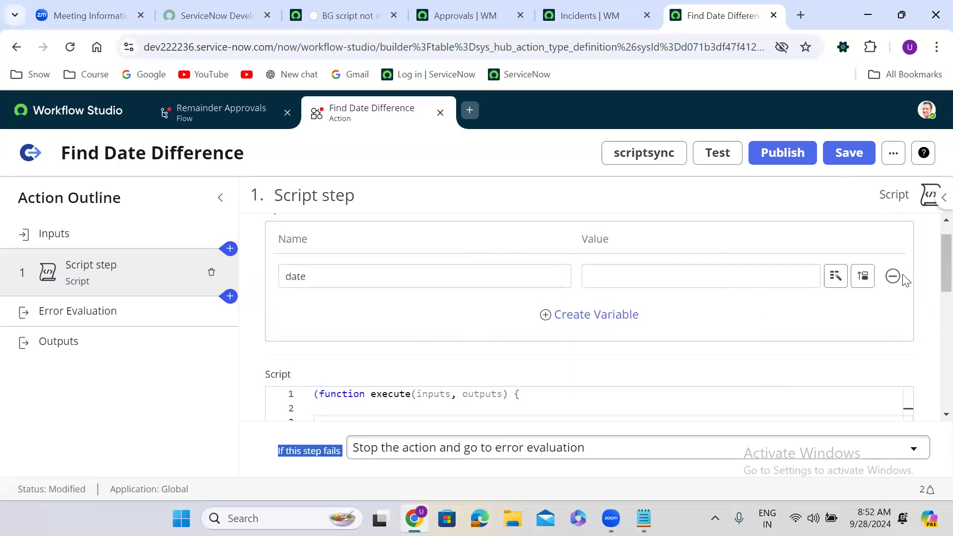
click(837, 281)
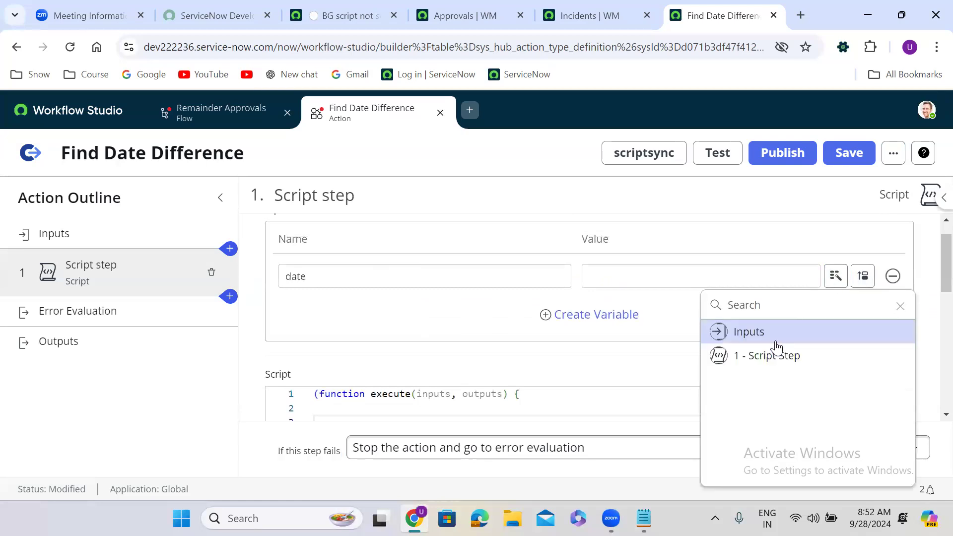
click(818, 339)
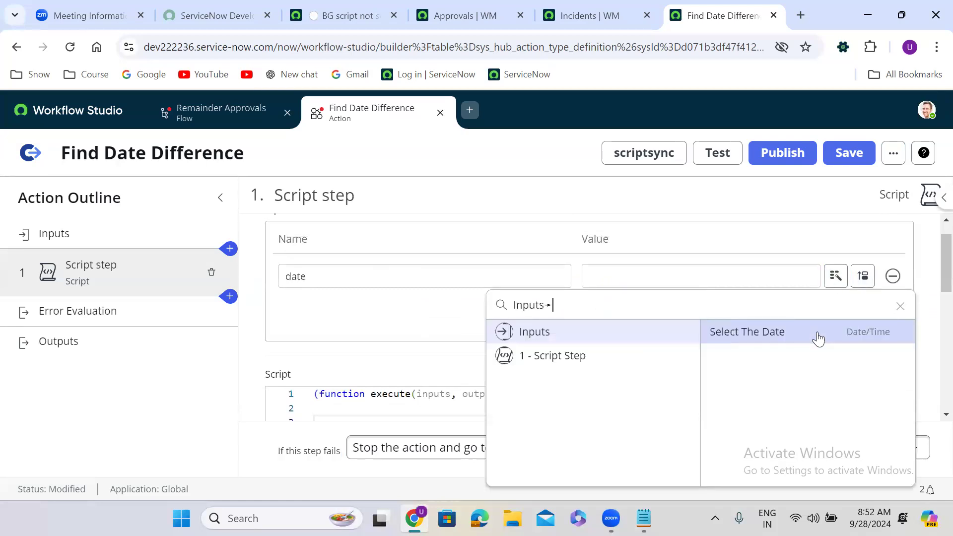
click(785, 335)
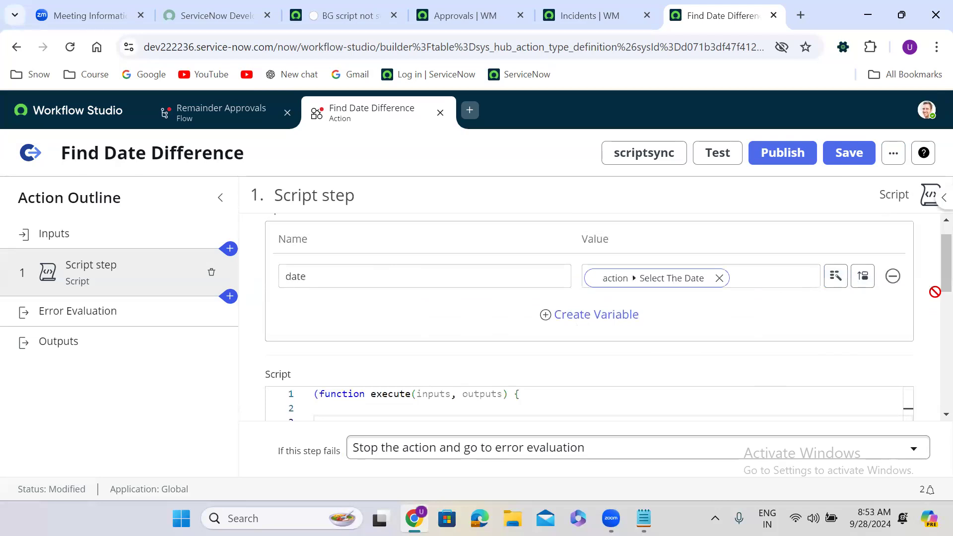
drag(931, 285, 929, 308)
Add a Script step output variable labelled 'seconds'.
double_click(430, 269)
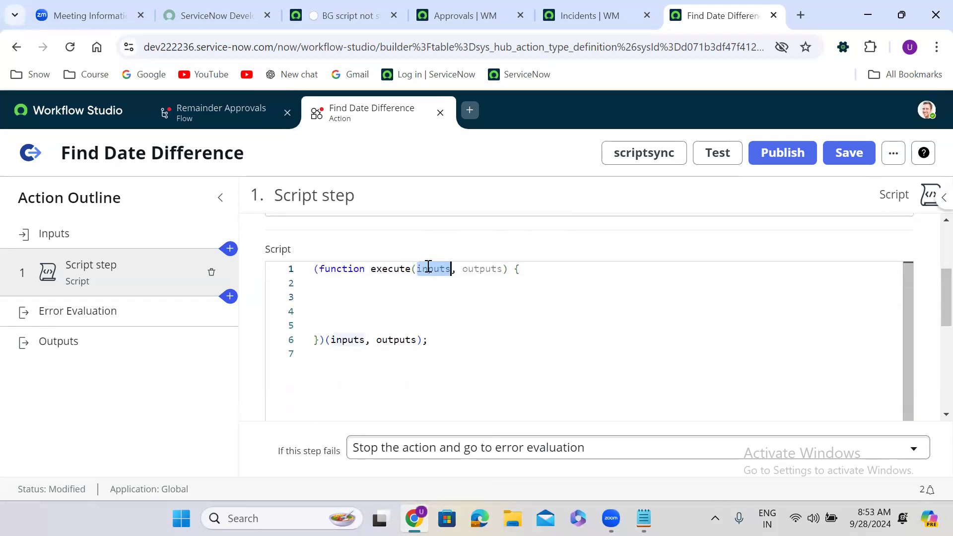
double_click(483, 270)
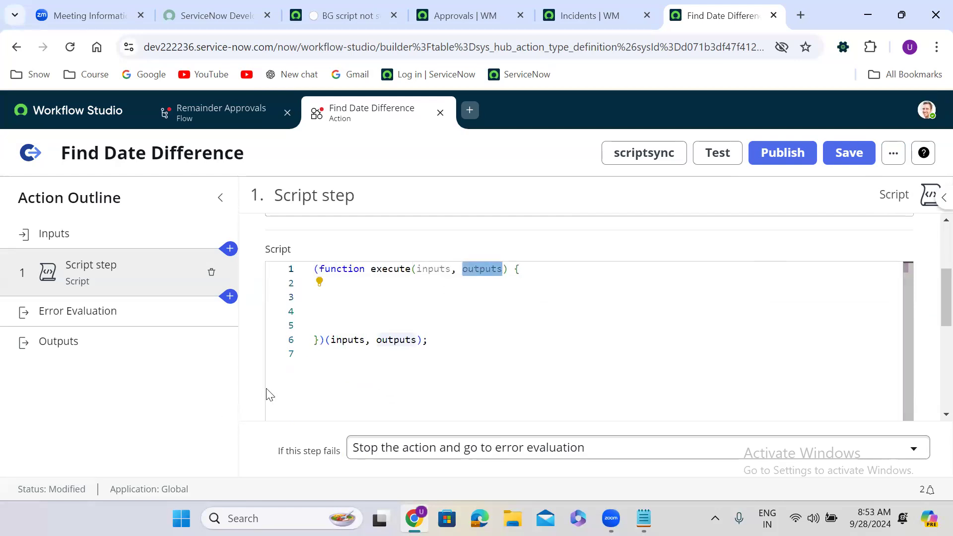
scroll(254, 395, down, 5)
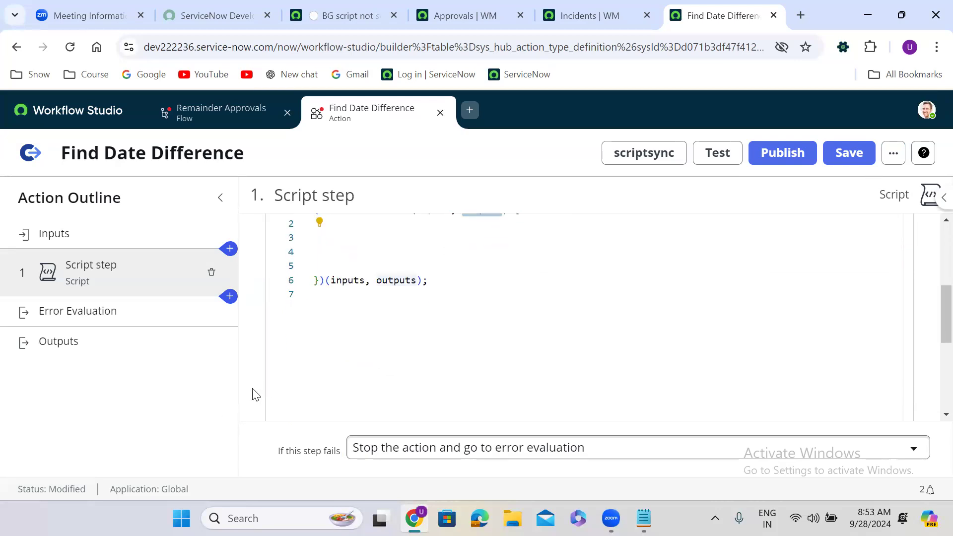
scroll(255, 395, down, 3)
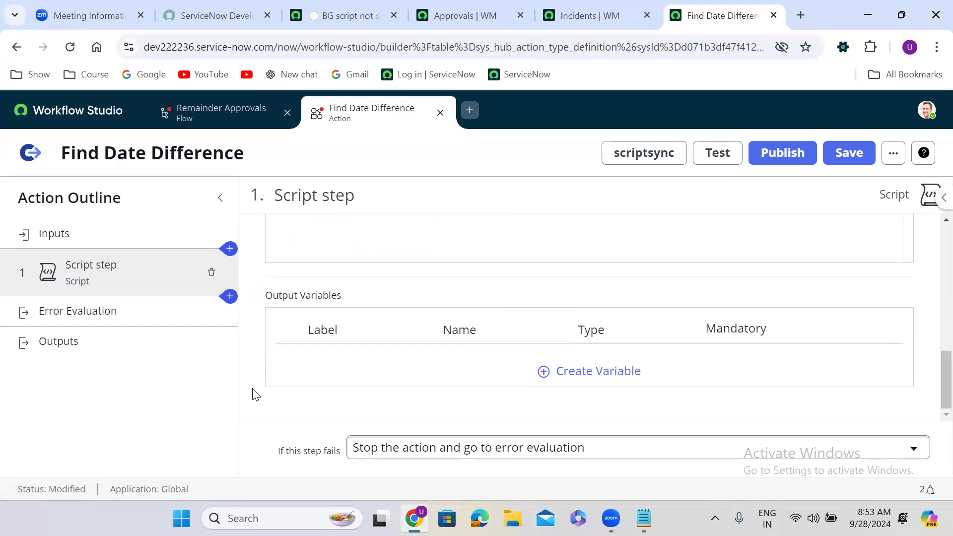
click(601, 380)
click(355, 361)
double_click(355, 361)
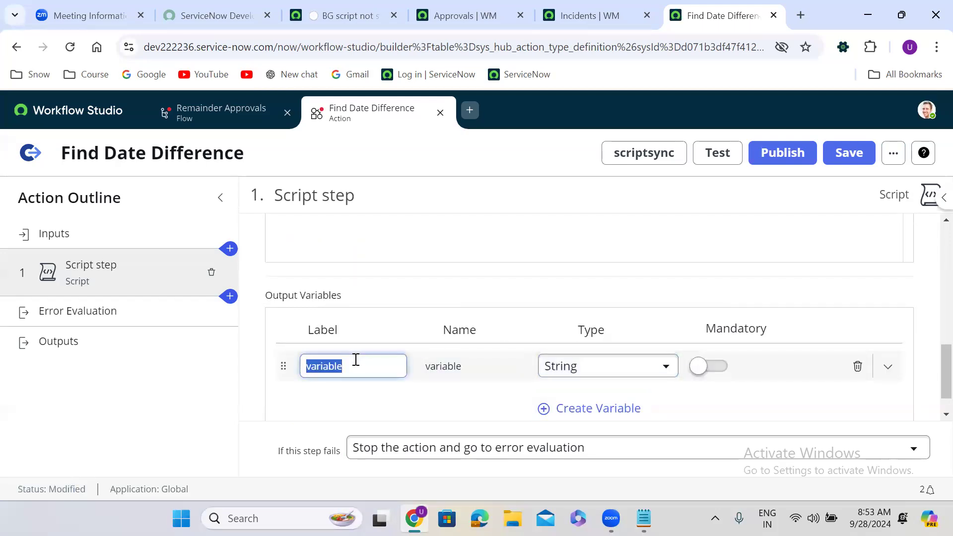
key(BackSpace)
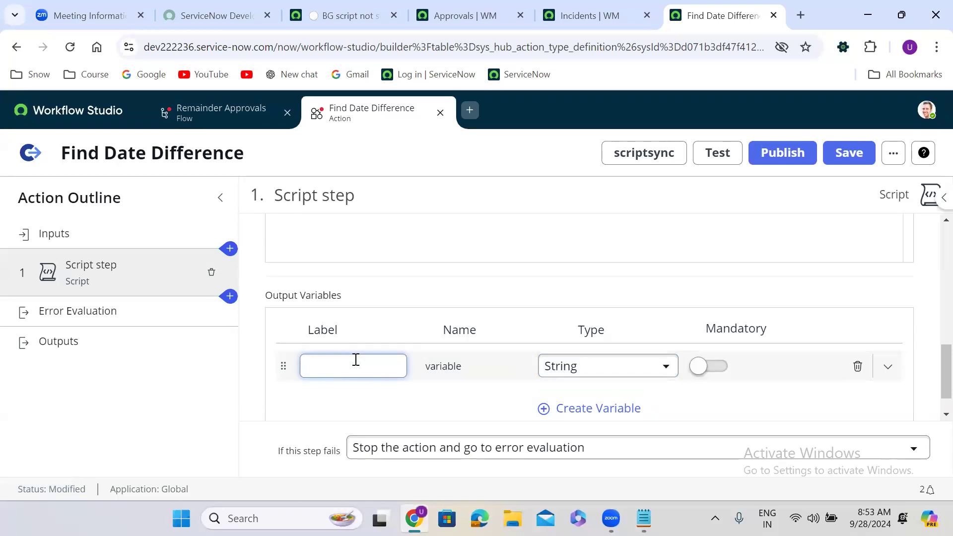
text(Se)
key(BackSpace)
key(BackSpace)
text(se)
click(477, 404)
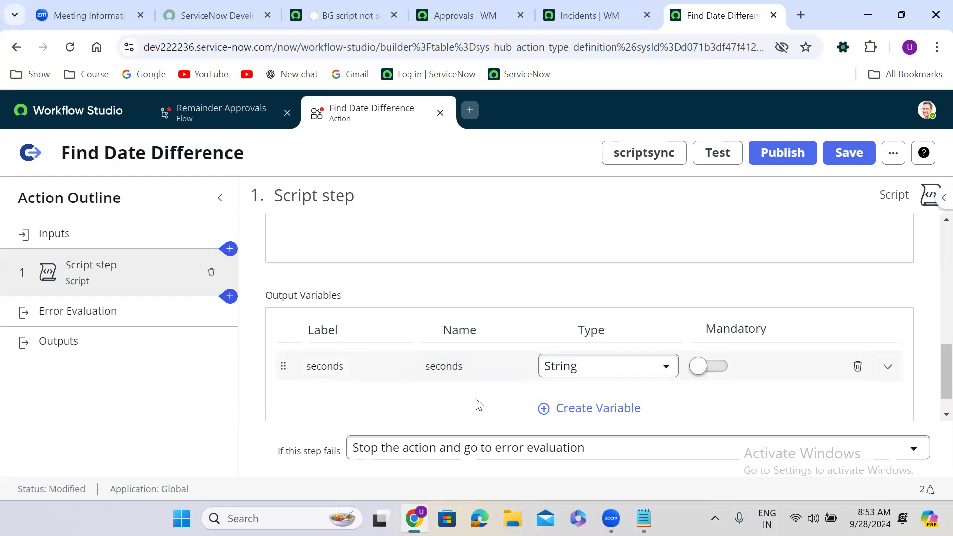
Set the seconds output variable's type to Integer.
click(606, 371)
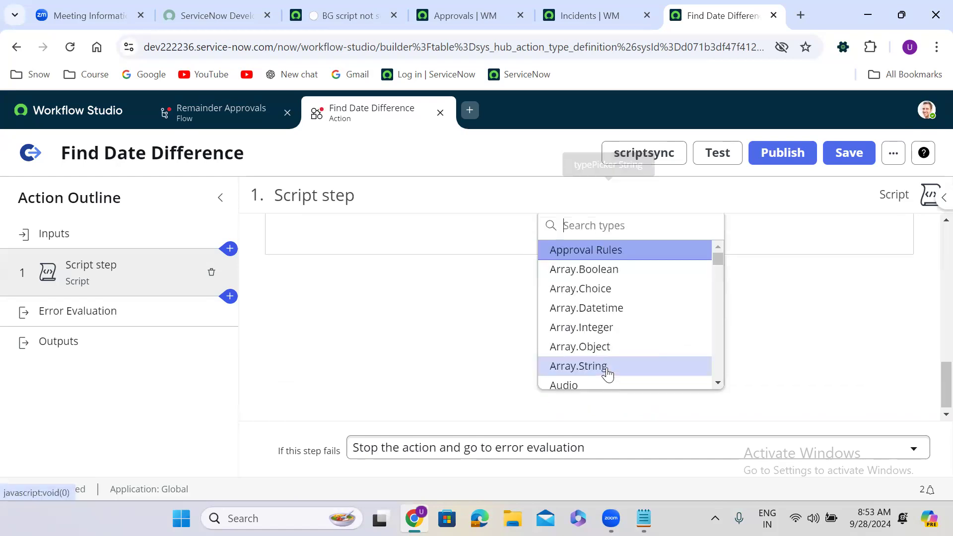
text(integ)
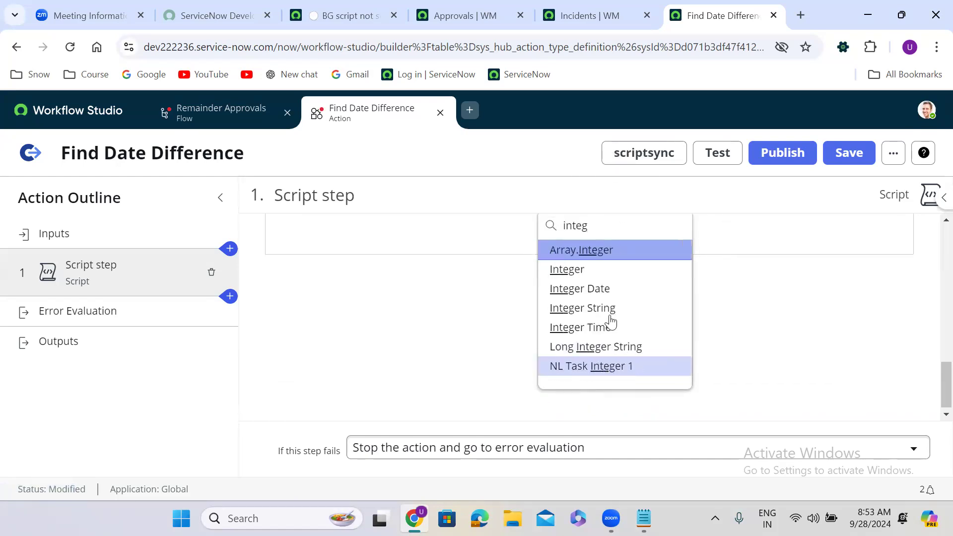
click(596, 269)
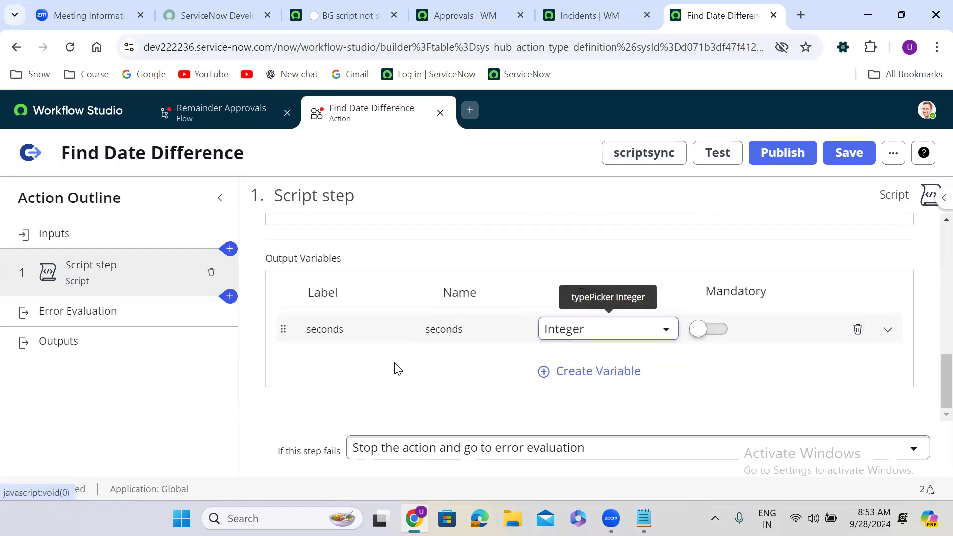
scroll(397, 369, up, 5)
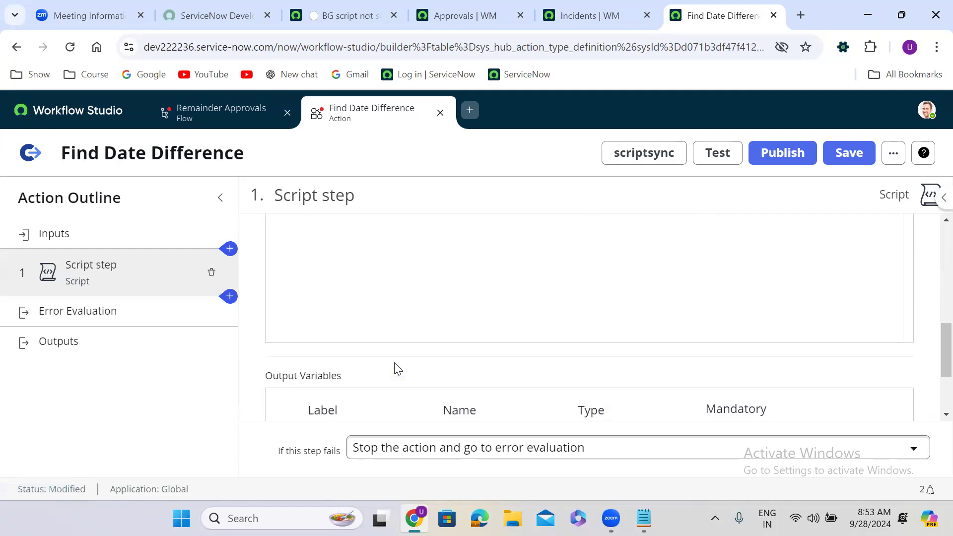
scroll(395, 364, up, 3)
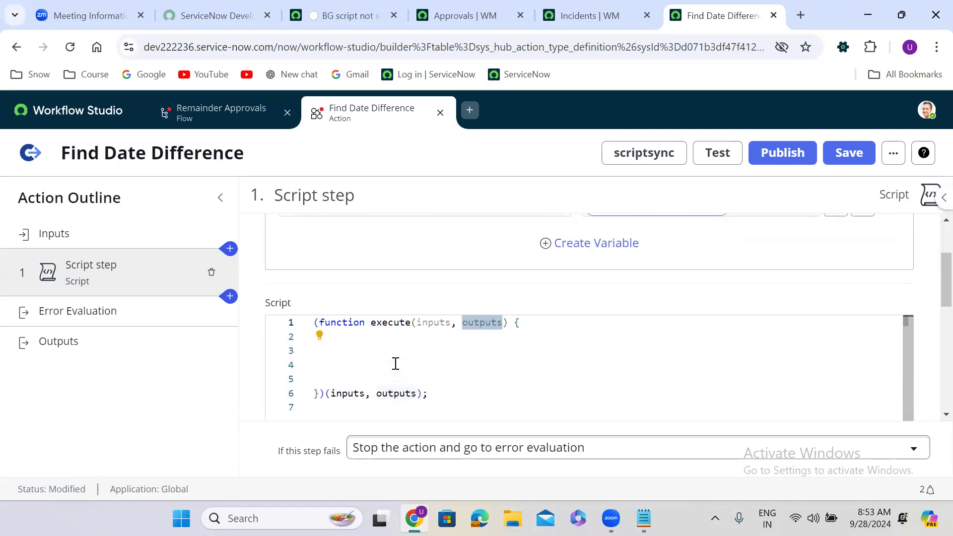
click(330, 361)
Write var diff = gs.dateDiff(new GlideDateTime(), inputs.date, true); in the script.
text(var )
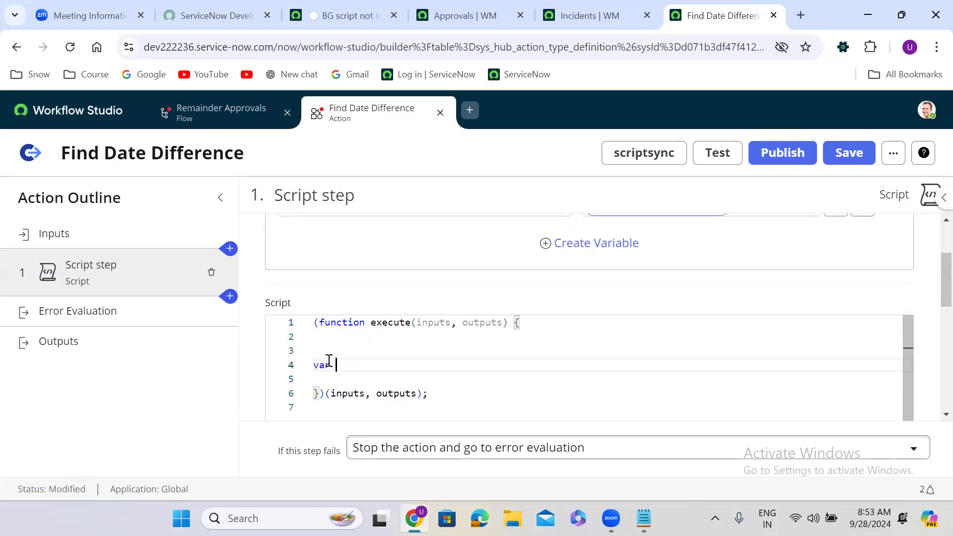
text(diff = gs.)
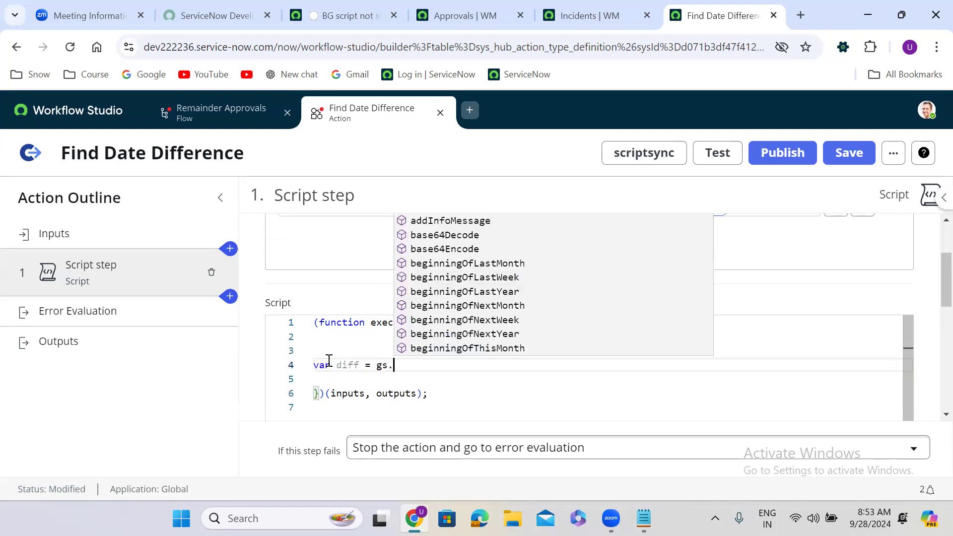
text(dateDiff)
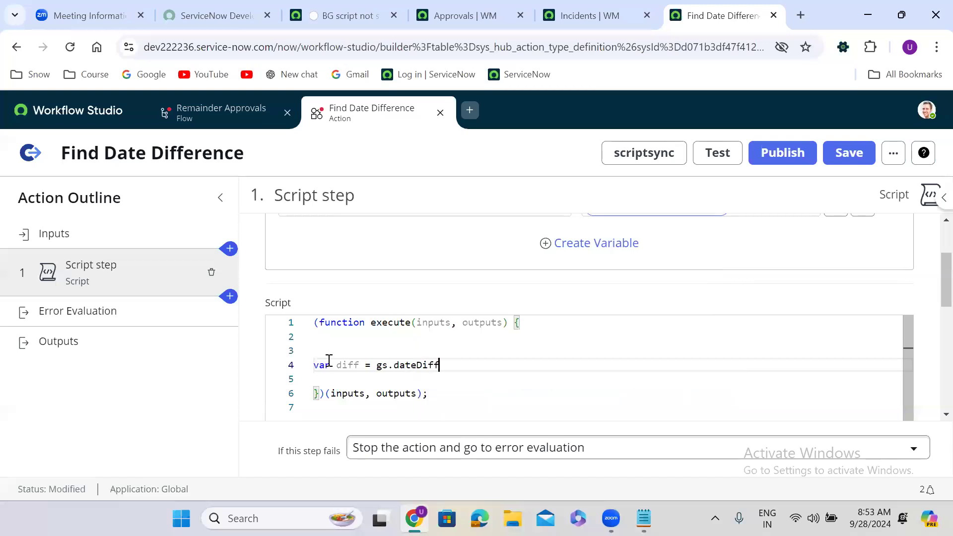
text(();)
key(Left)
key(Left)
text(new )
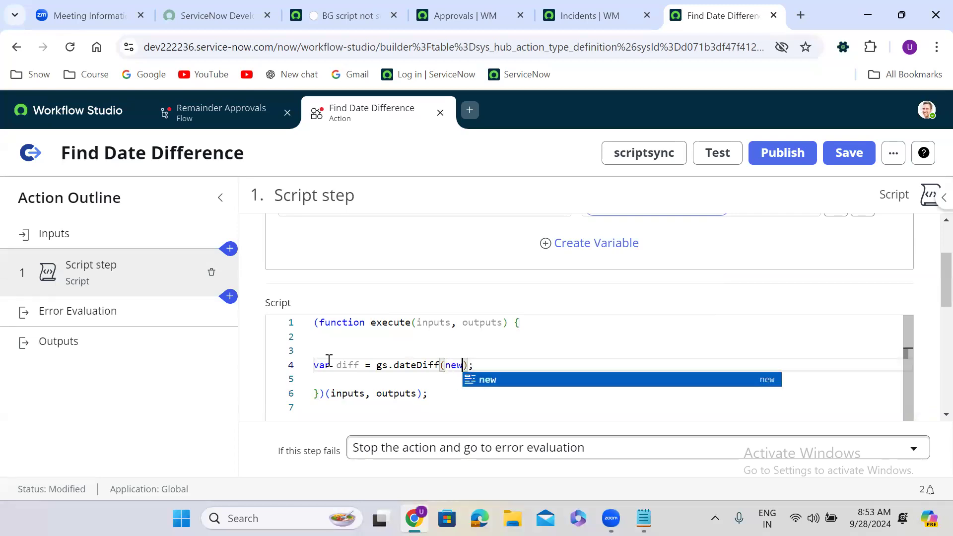
text(GlideDat)
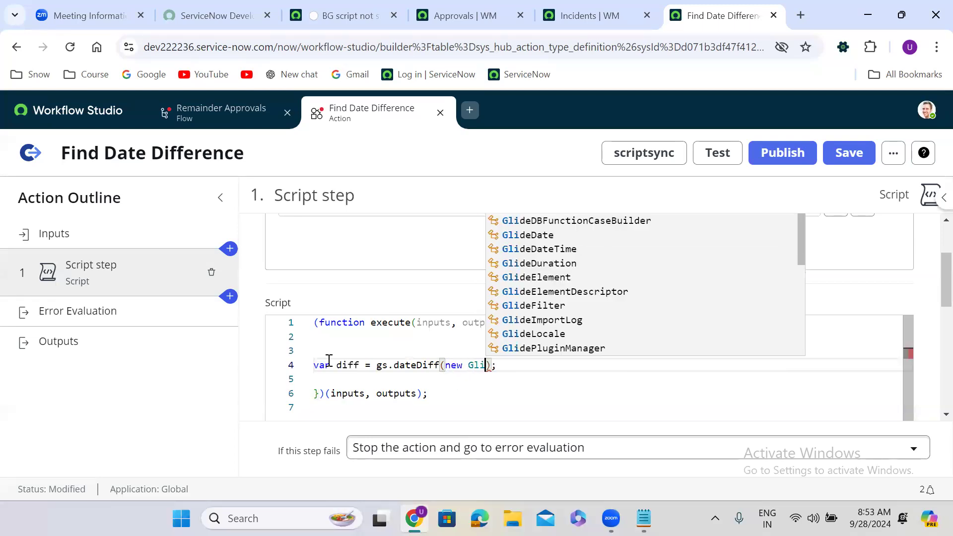
text(eTime()
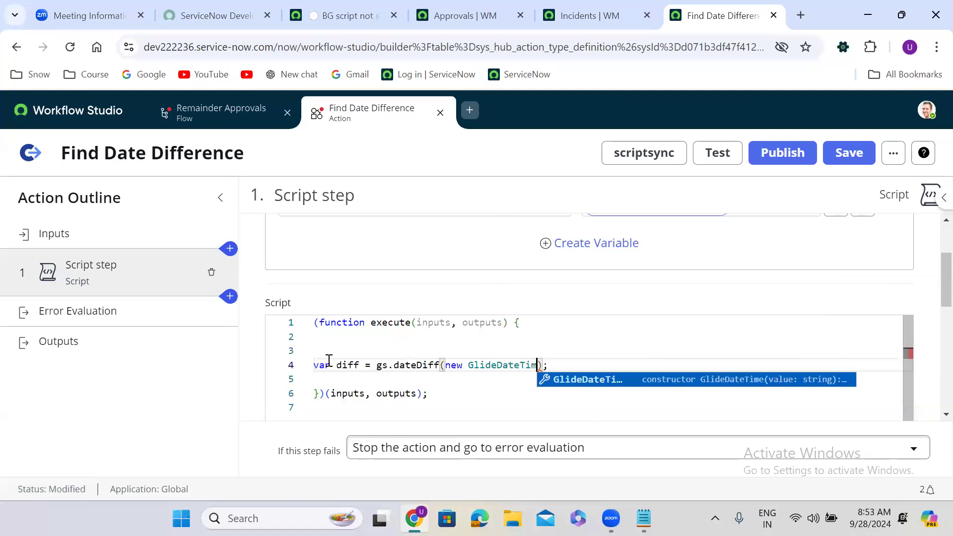
text(),)
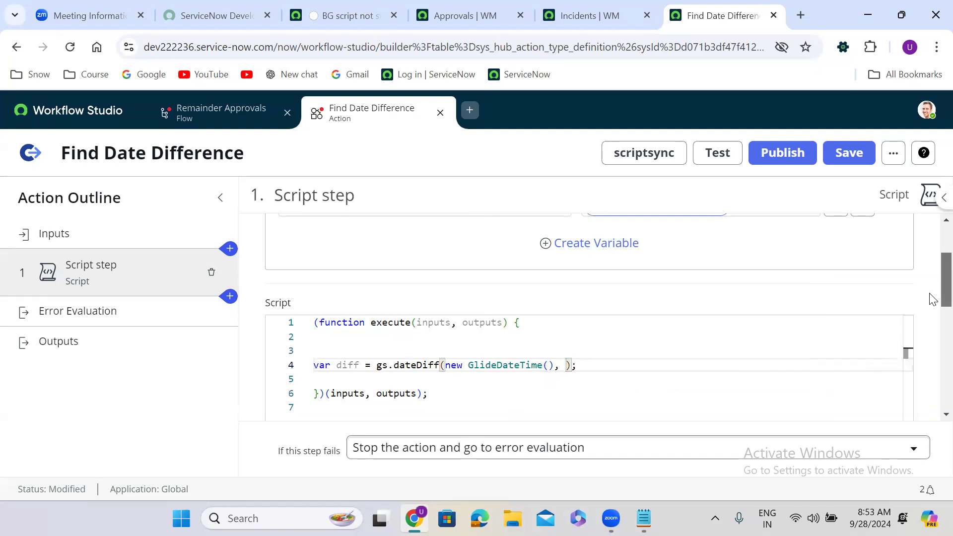
scroll(933, 288, up, 2)
click(397, 308)
double_click(399, 309)
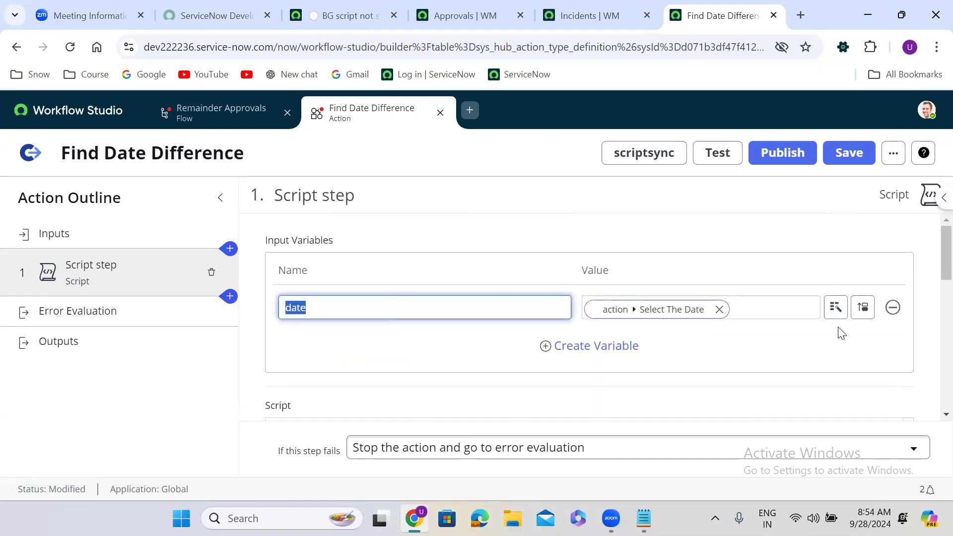
click(931, 248)
drag(942, 248, 943, 303)
text(inputs.date, true );)
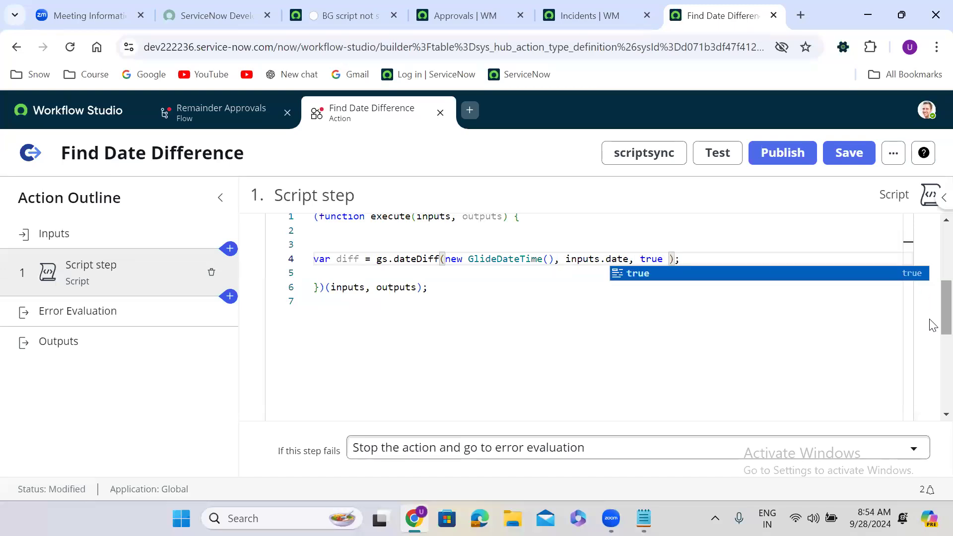
drag(932, 326, 932, 310)
click(766, 348)
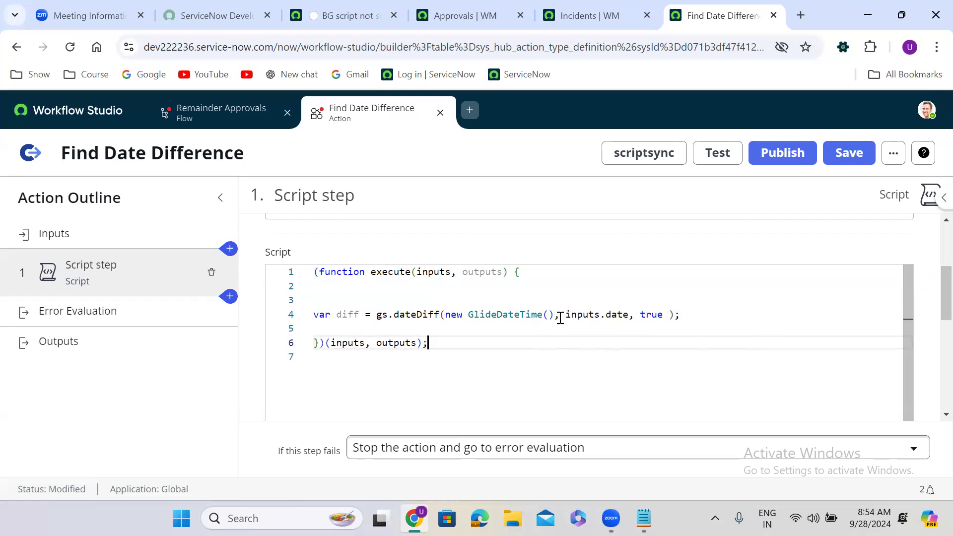
Add outputs.seconds = diff on the next line, then go to the action's Outputs.
double_click(395, 342)
key(ctrl+c)
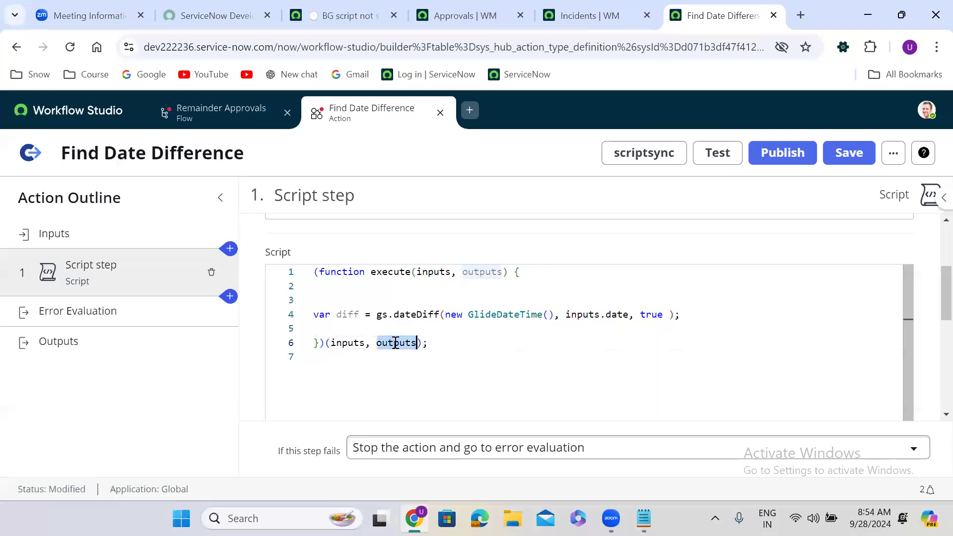
click(689, 315)
key(Return)
key(Return)
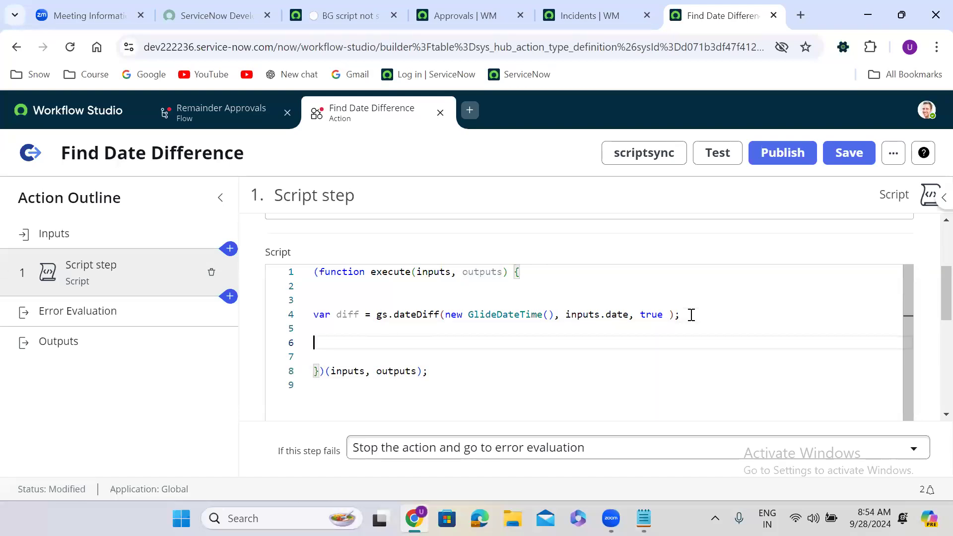
key(ctrl+v)
text(.)
text(s)
scroll(931, 347, down, 3)
drag(930, 354, 929, 378)
double_click(341, 410)
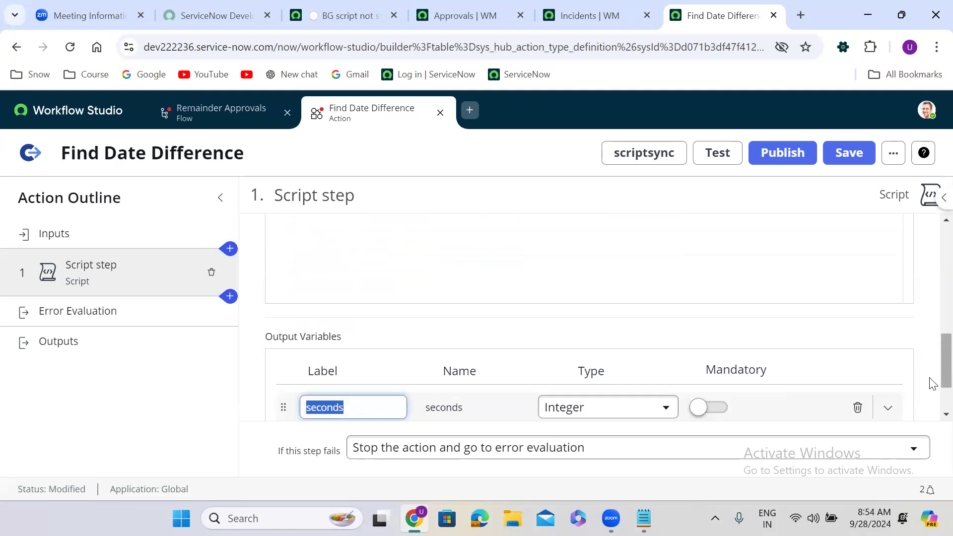
drag(932, 383, 938, 325)
click(370, 304)
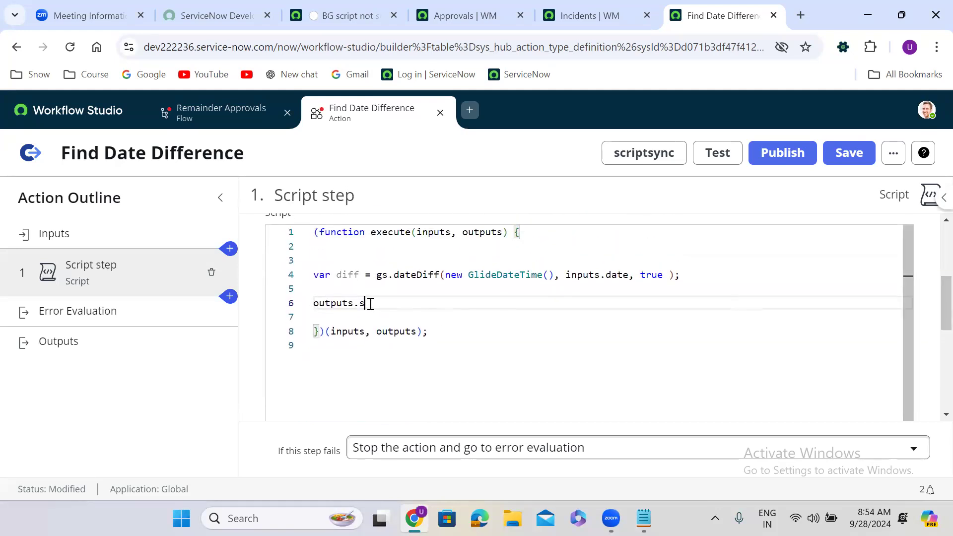
text(econds = diff;)
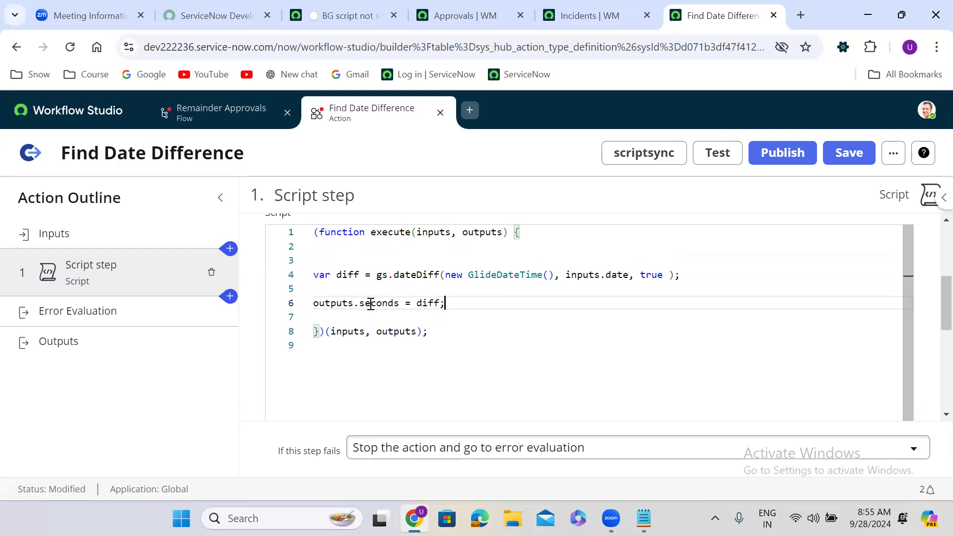
click(100, 341)
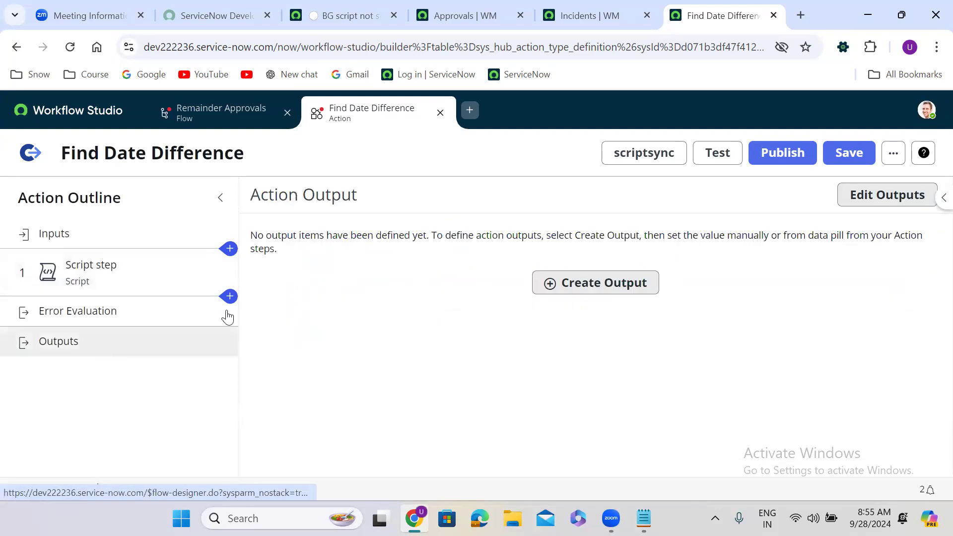
Add a mandatory Integer action output named Difference.
click(617, 287)
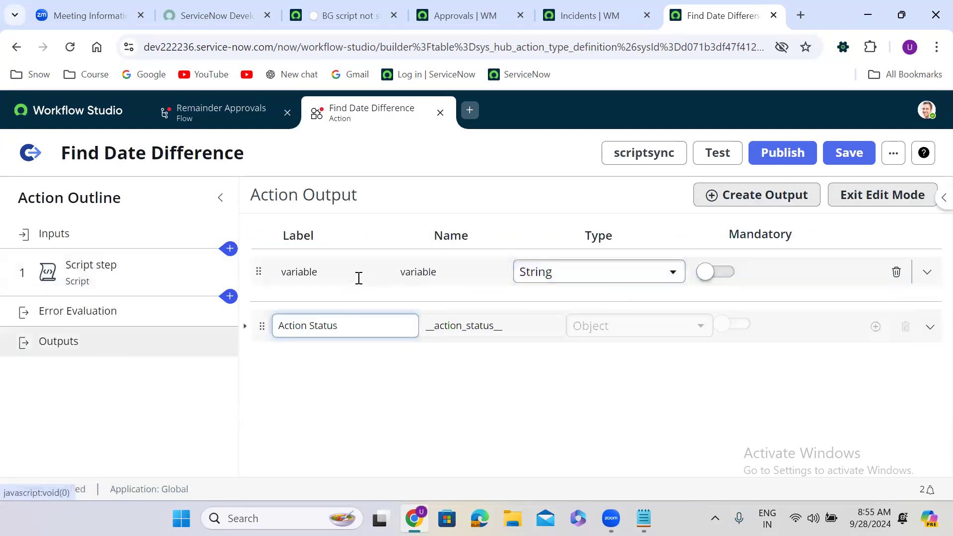
click(333, 272)
double_click(332, 271)
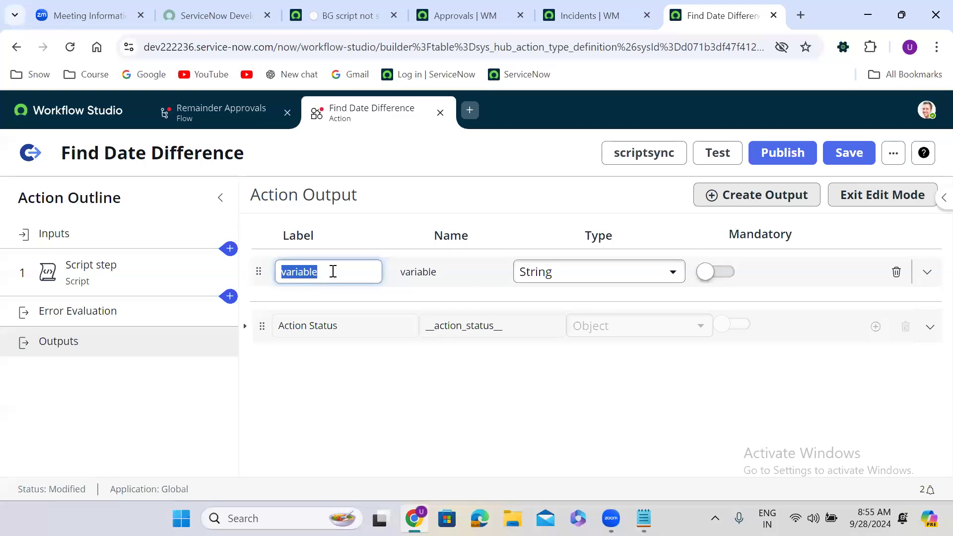
text(Difference)
click(538, 396)
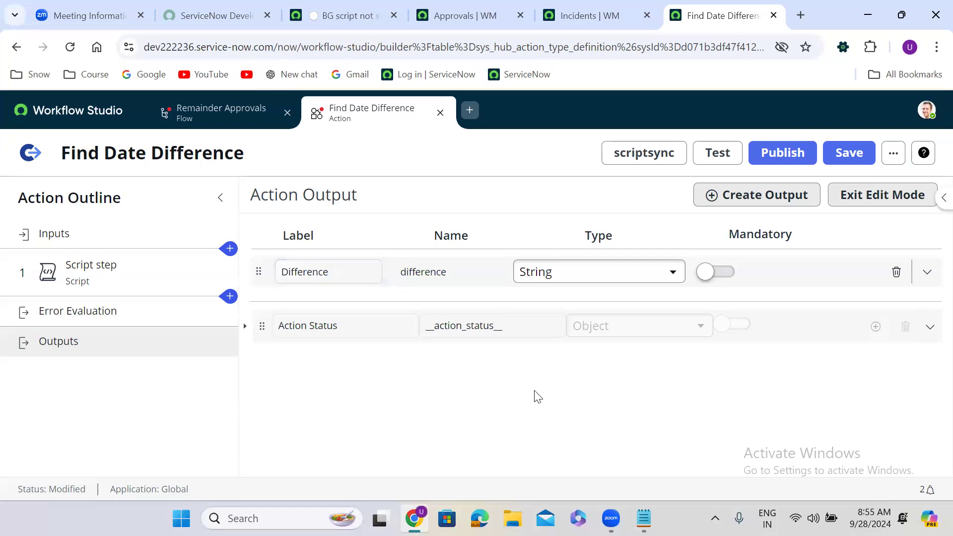
click(564, 270)
text(integ)
click(591, 318)
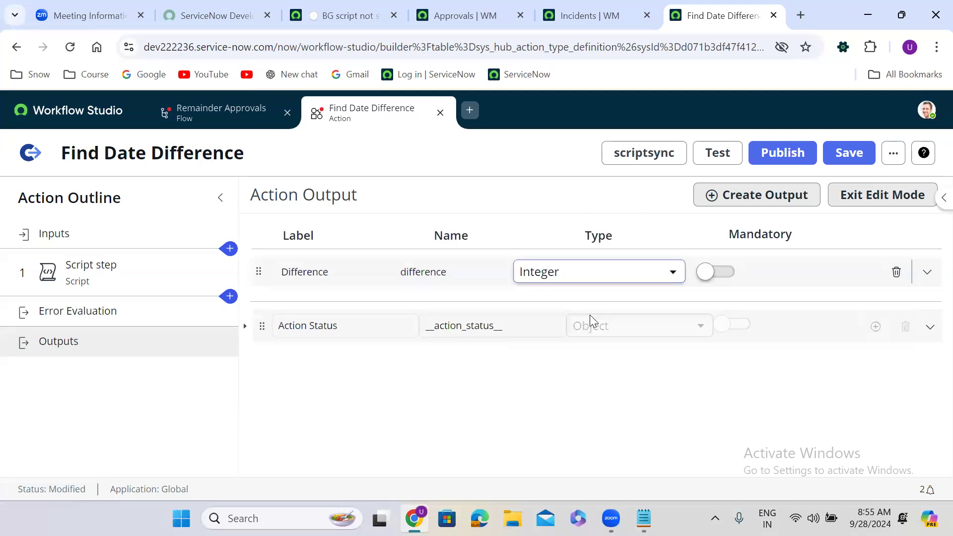
click(725, 272)
Map Difference to the Script step's seconds value, save, and start a test.
click(874, 196)
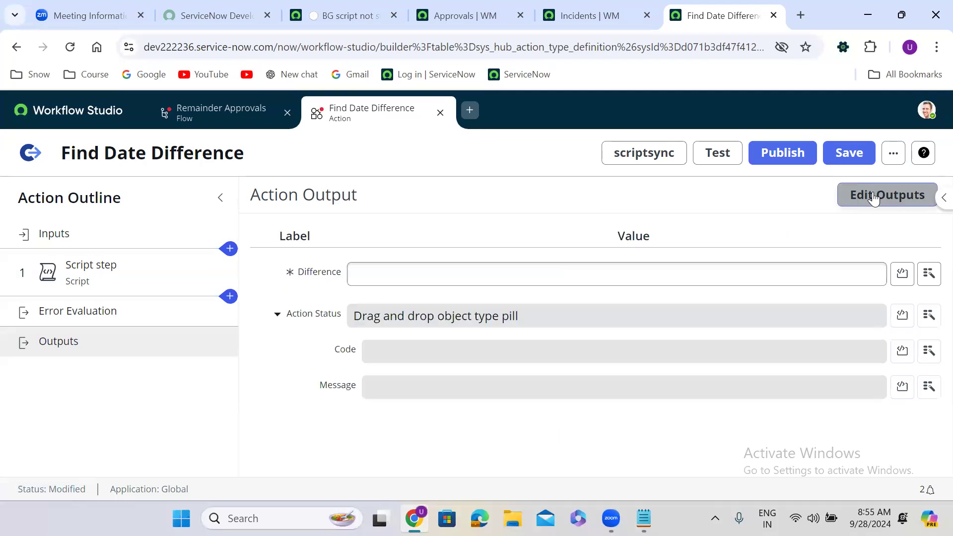
click(929, 275)
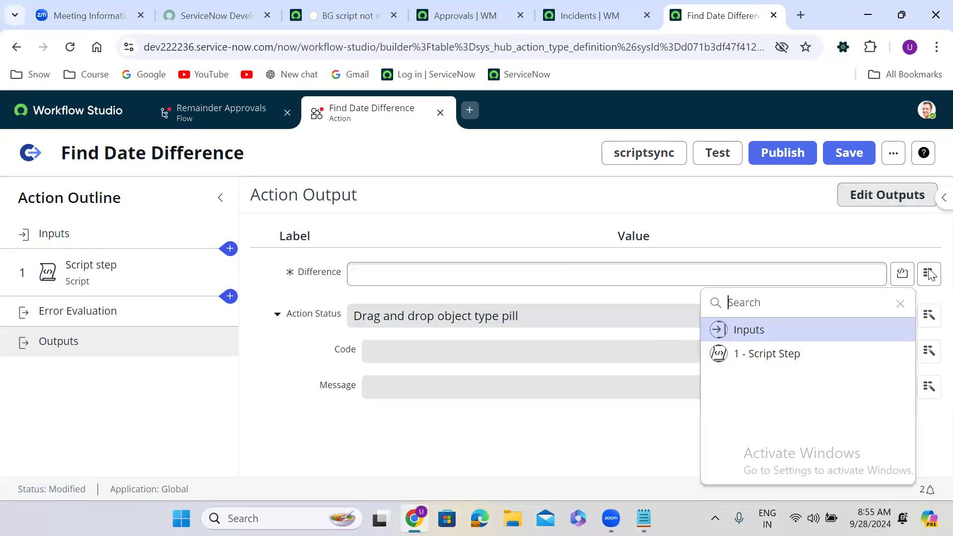
click(794, 357)
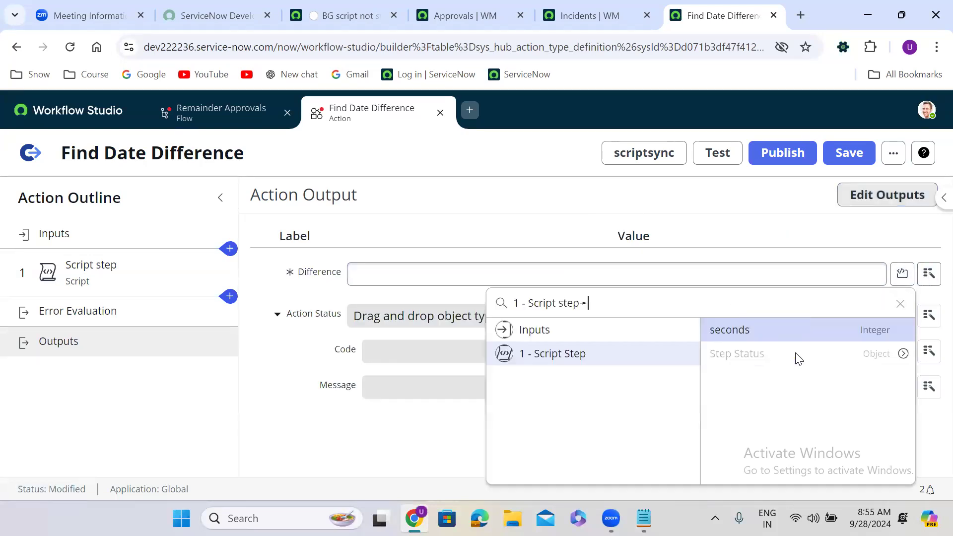
click(742, 332)
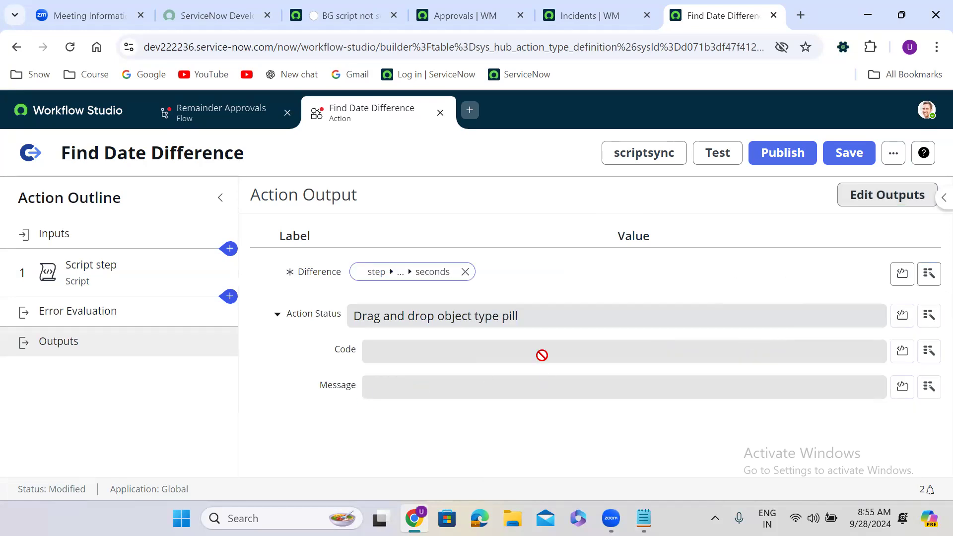
click(848, 149)
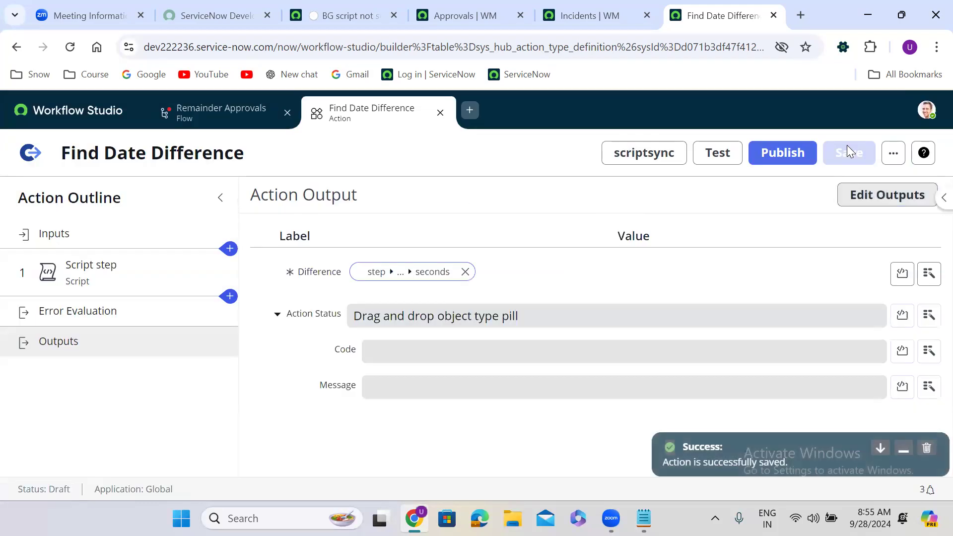
click(718, 154)
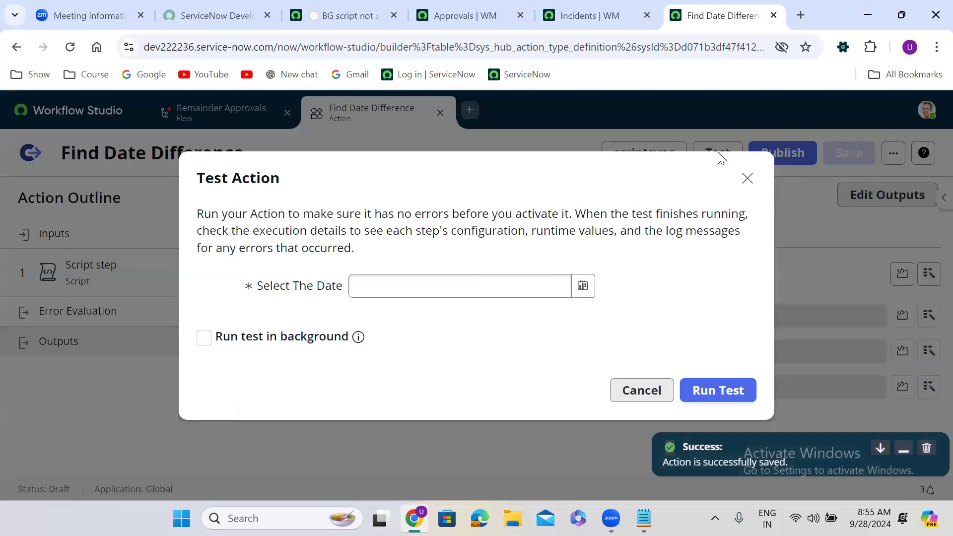
Run the action test with Select The Date set to Sep 26 2024, 1:00 AM.
click(584, 288)
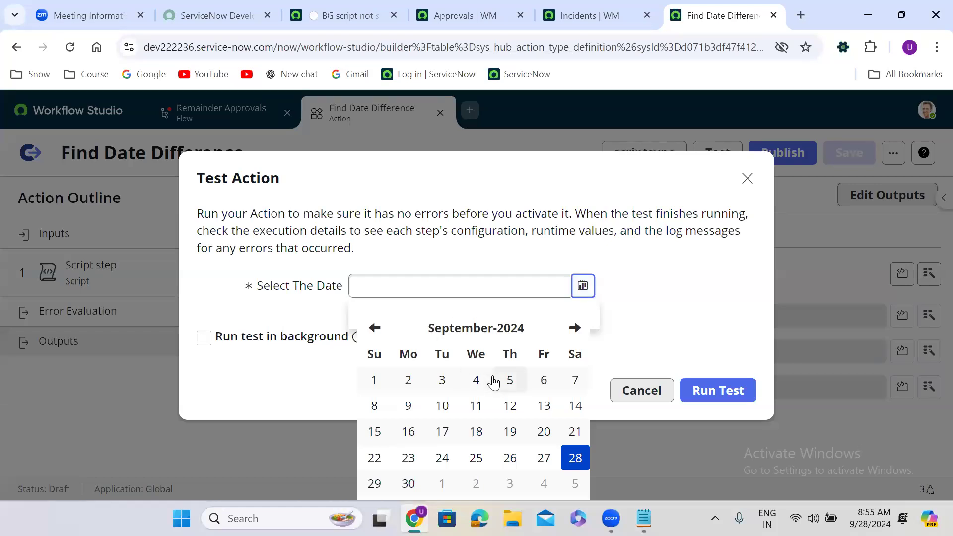
click(510, 458)
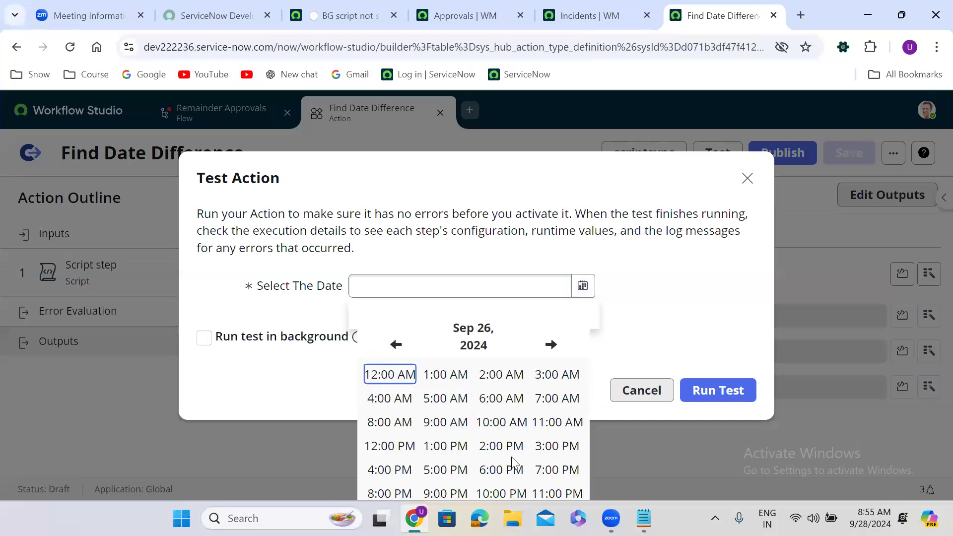
click(430, 375)
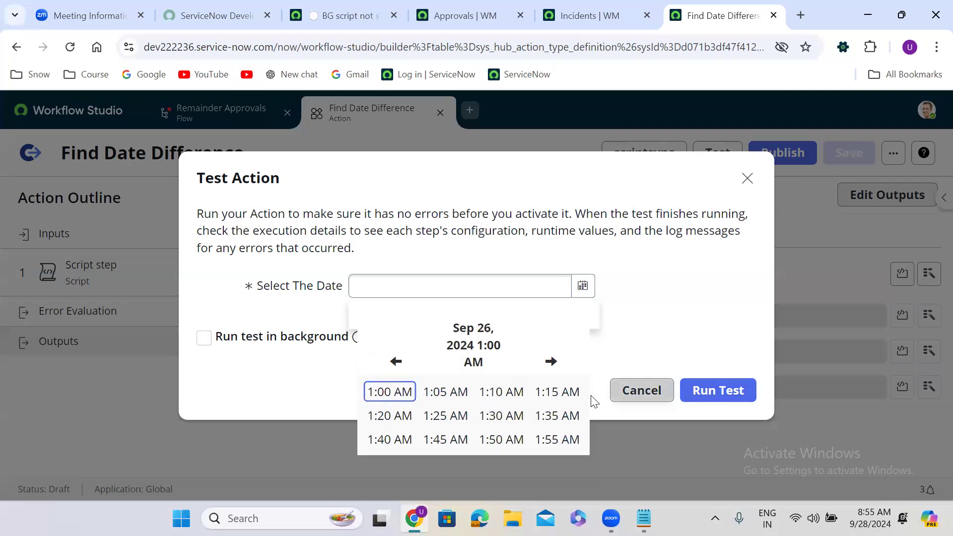
click(712, 399)
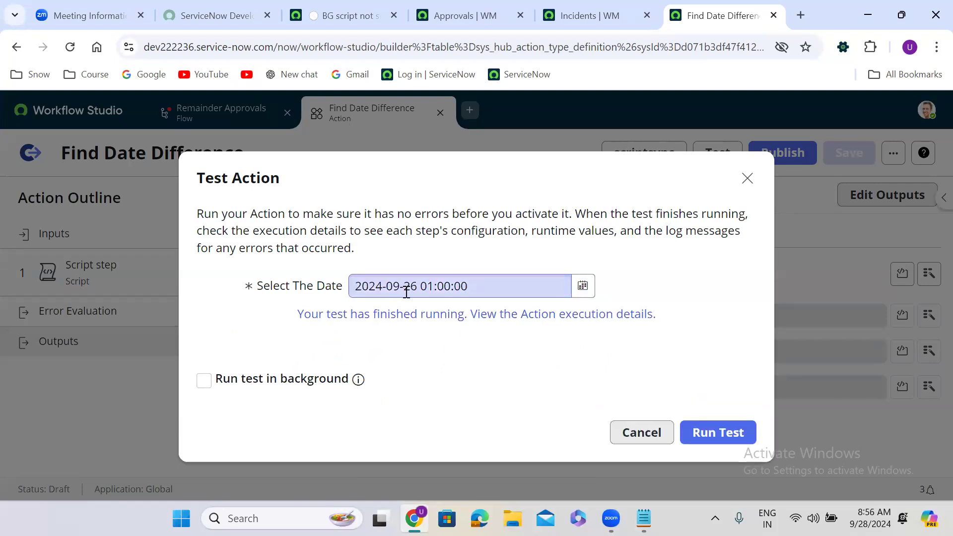
View the execution details and select the Difference output digits 181562.
click(441, 315)
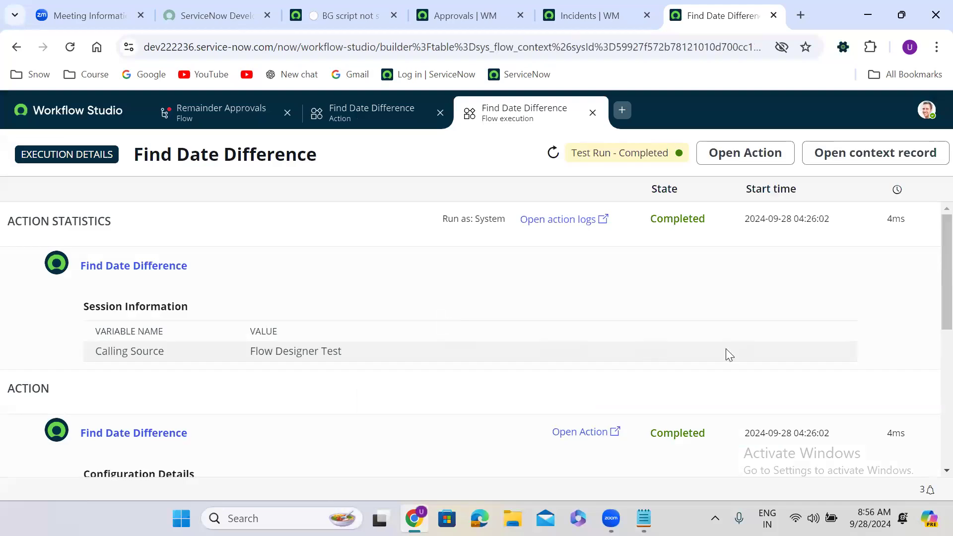
drag(932, 280, 933, 412)
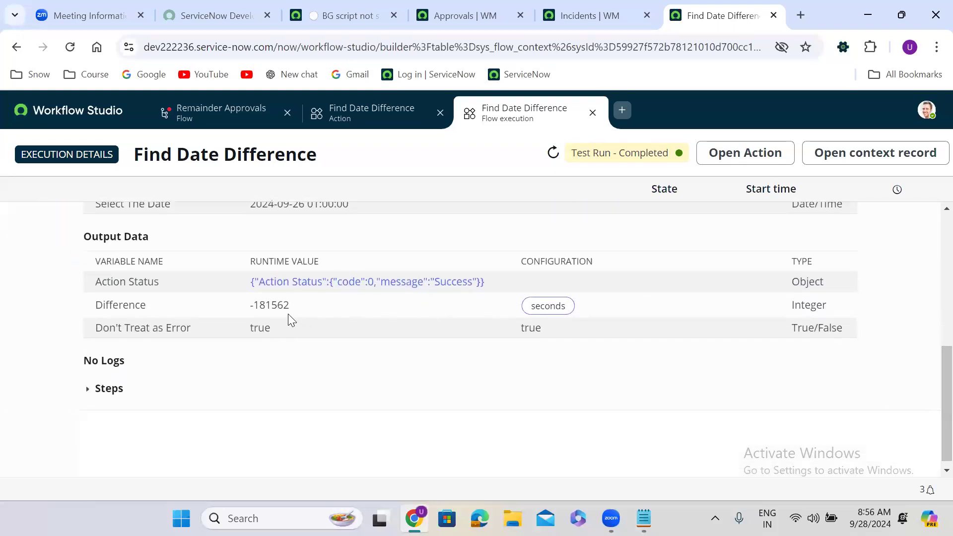
drag(290, 310, 252, 304)
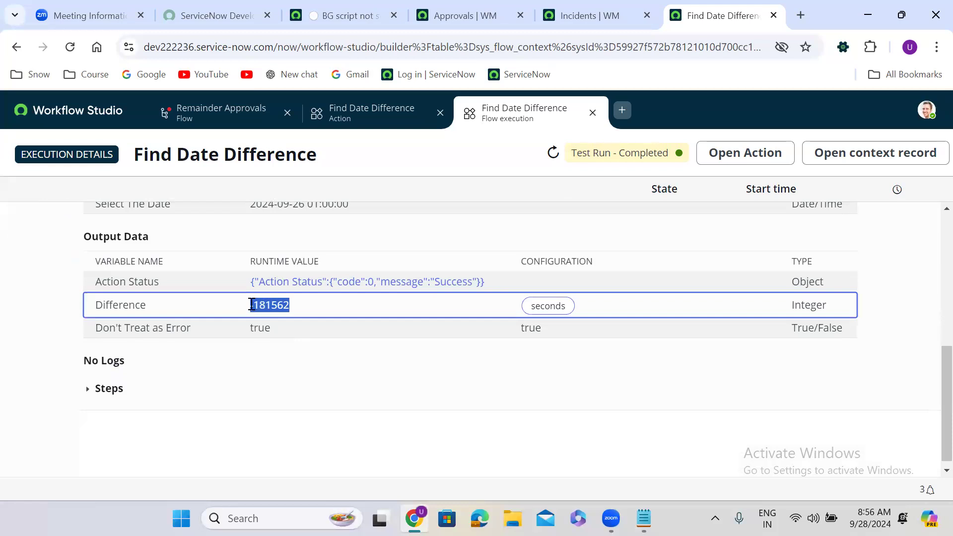
click(283, 305)
double_click(283, 303)
key(ctrl+c)
Search '181562 seconds in days' in a new tab, giving 2.10141204 days.
click(803, 12)
key(ctrl+v)
text(sec)
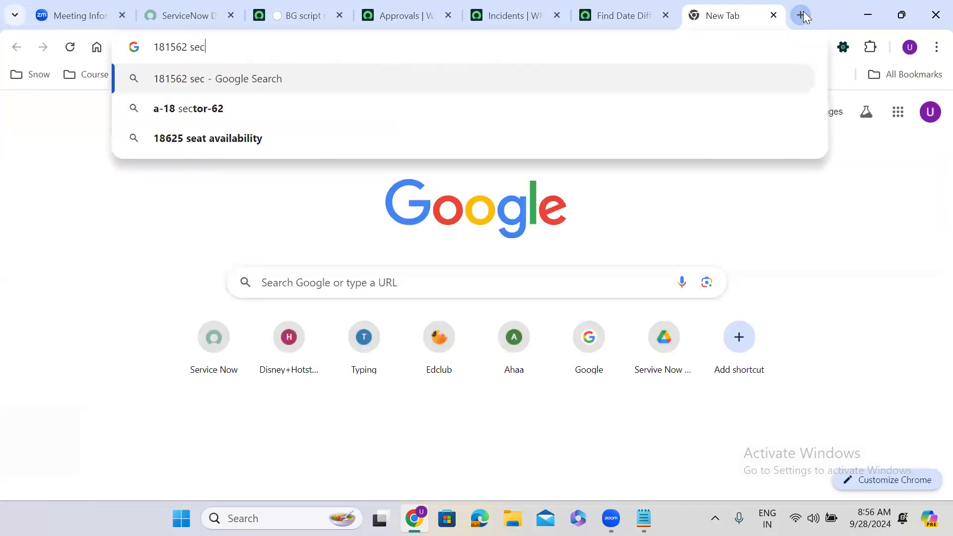
text(ons)
key(BackSpace)
text(ds )
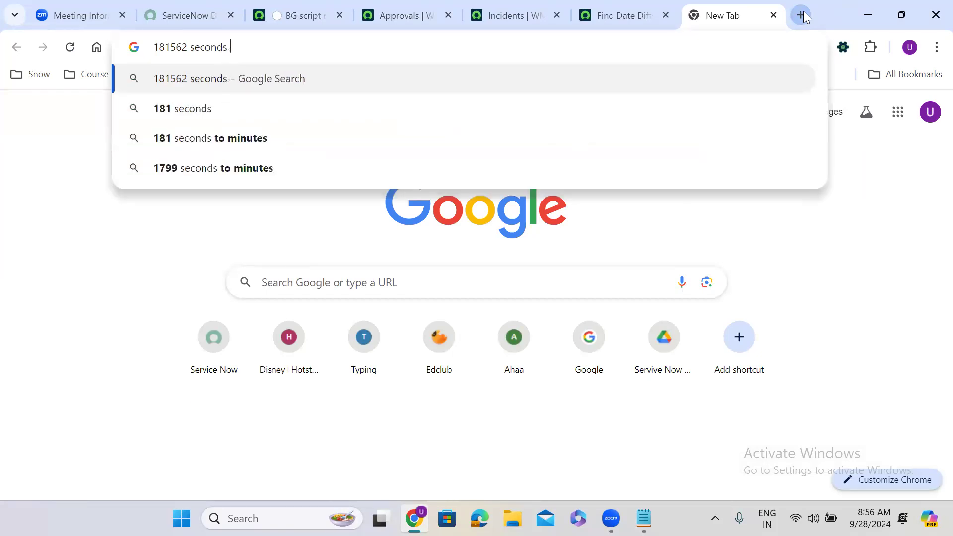
text(in days)
key(Return)
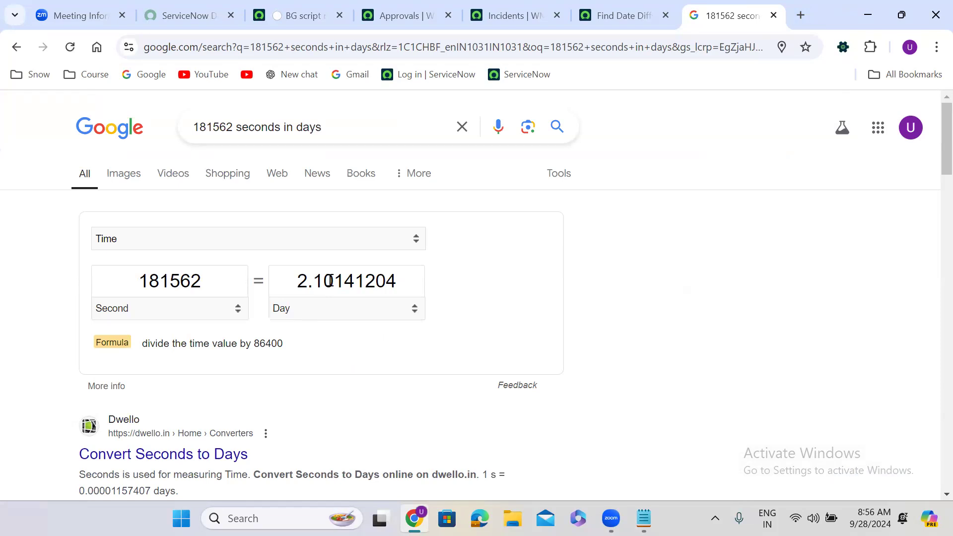
Close the execution details tab, the Test dialog and the action tab.
click(615, 25)
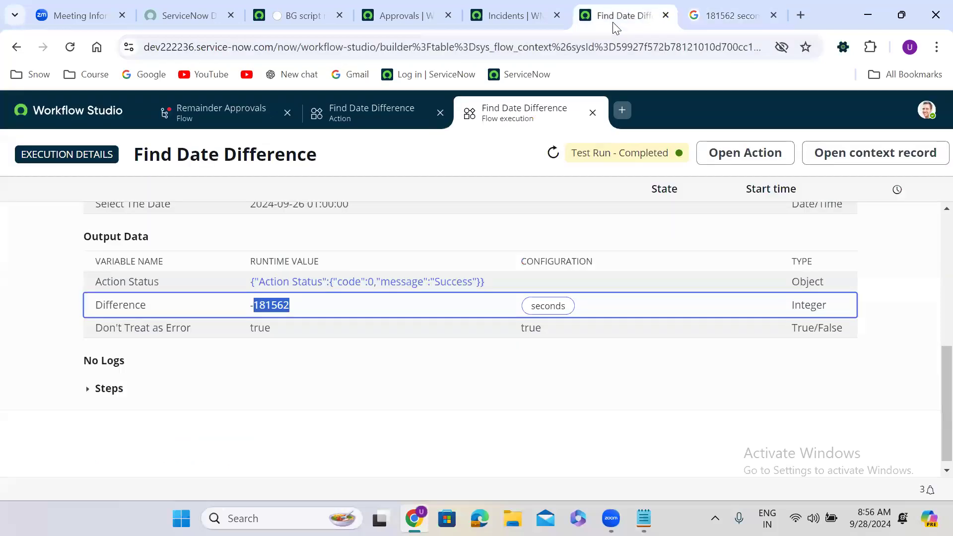
click(593, 113)
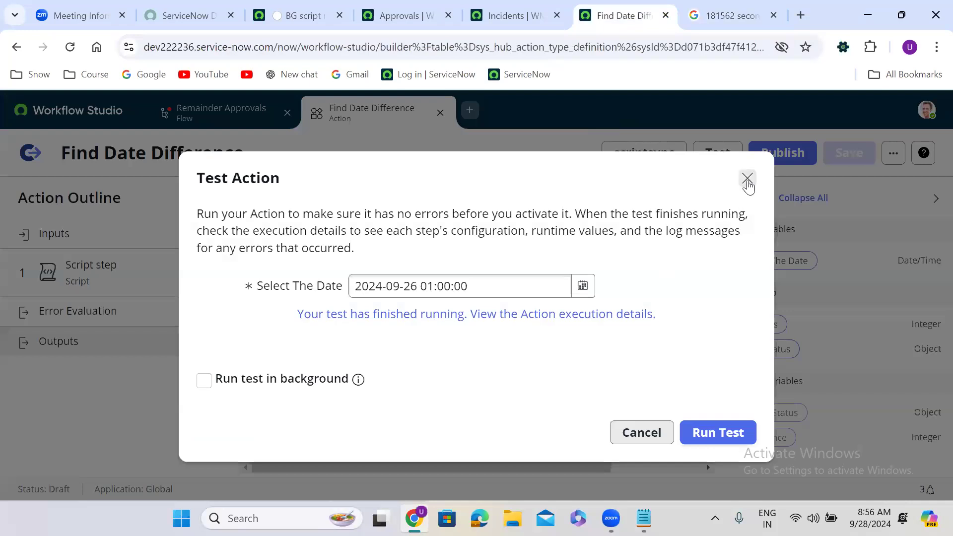
click(748, 180)
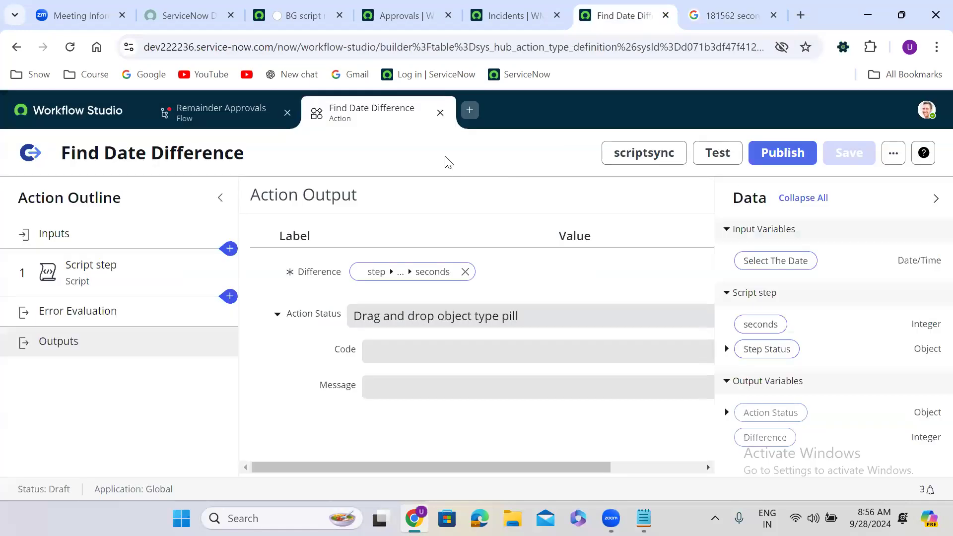
click(439, 113)
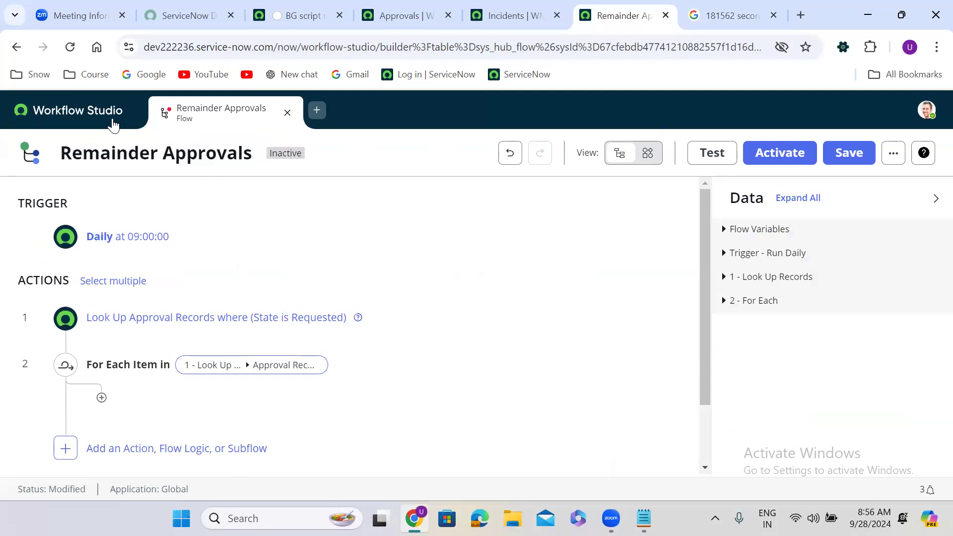
Filter the Actions list to Name containing 'f' and open Find Date Difference.
click(113, 121)
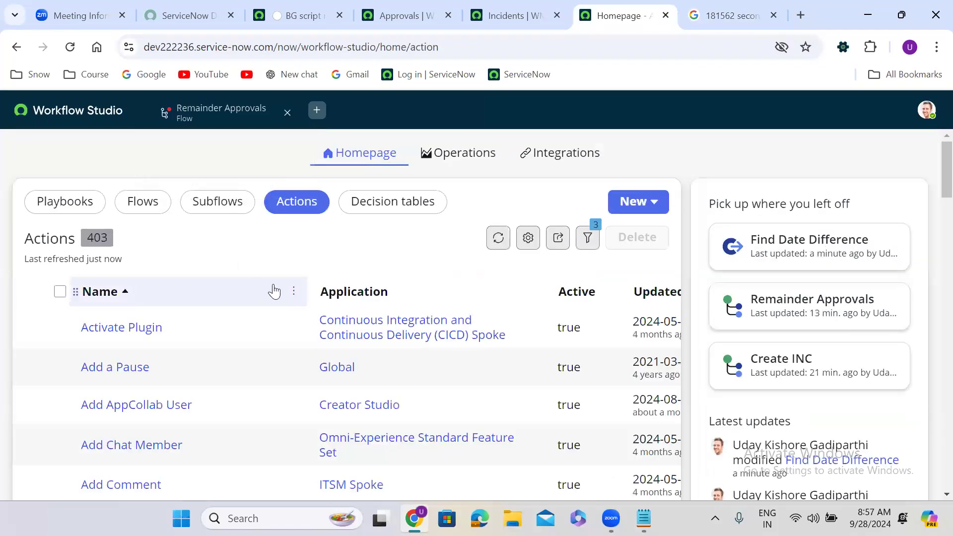
click(294, 292)
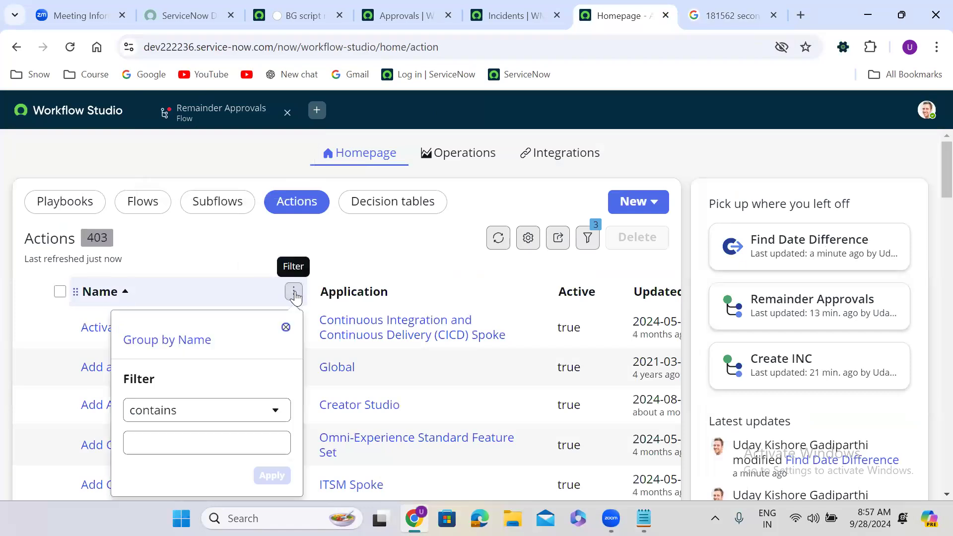
click(186, 443)
text(find)
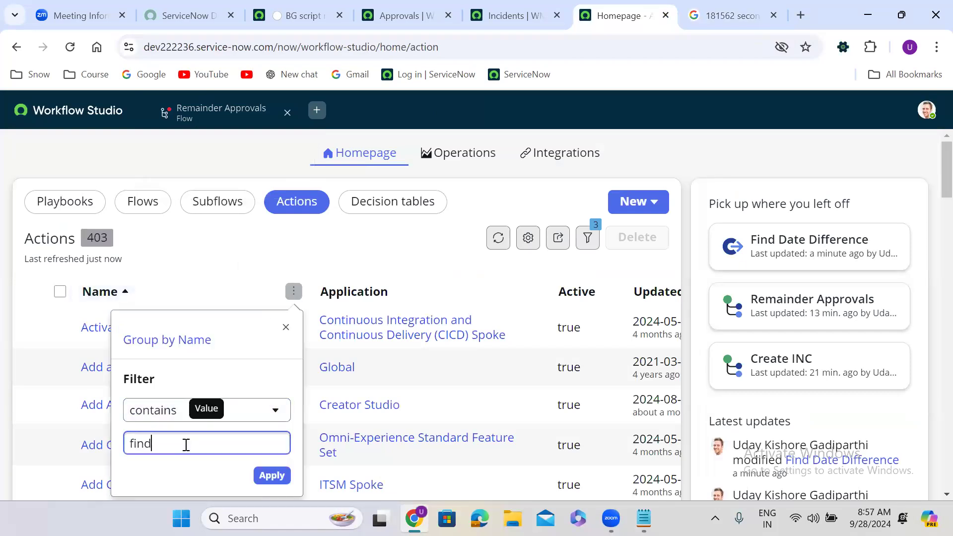
click(272, 476)
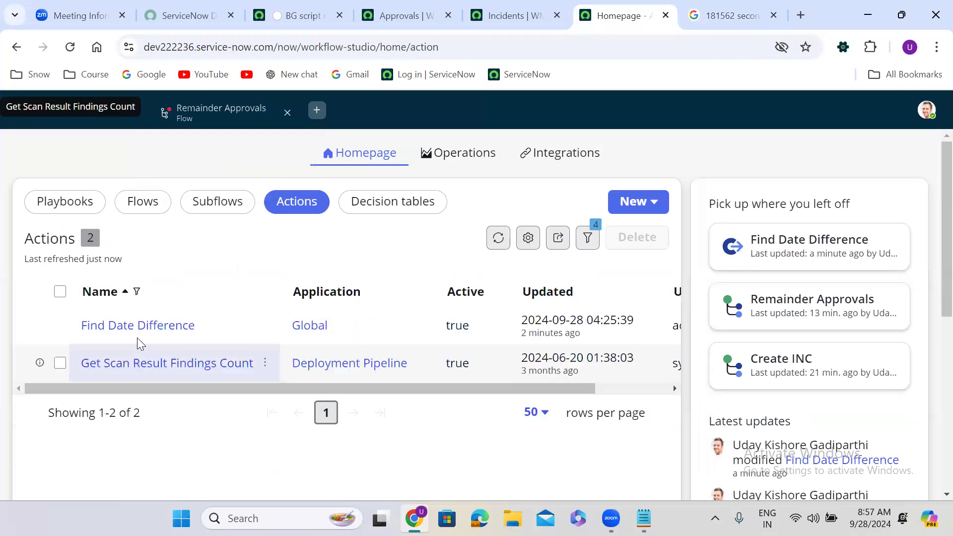
click(133, 326)
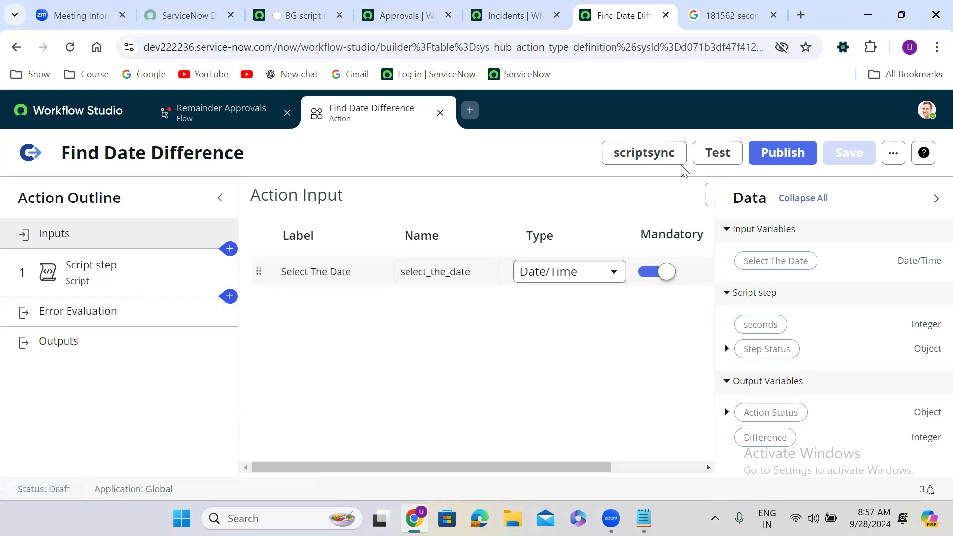
Publish Find Date Difference and confirm in the dialog.
click(792, 155)
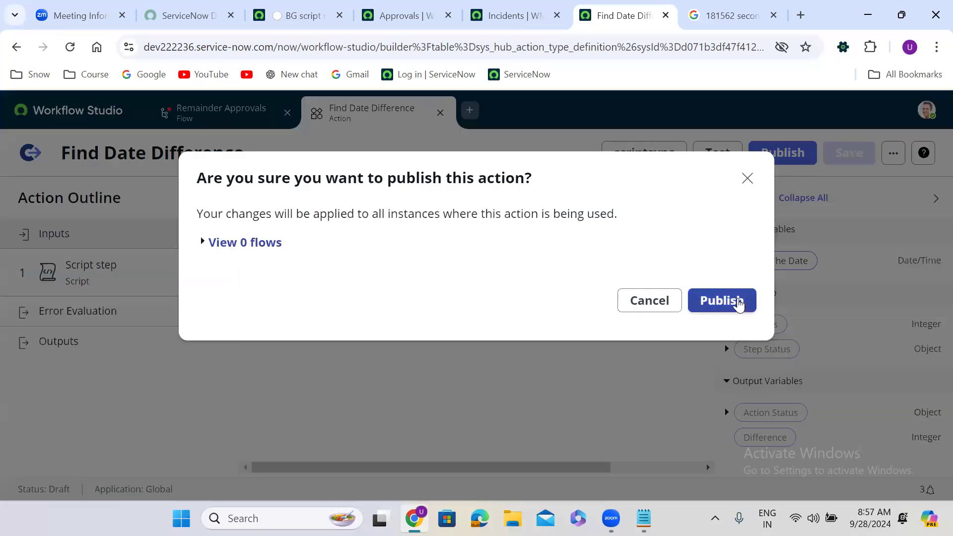
click(736, 302)
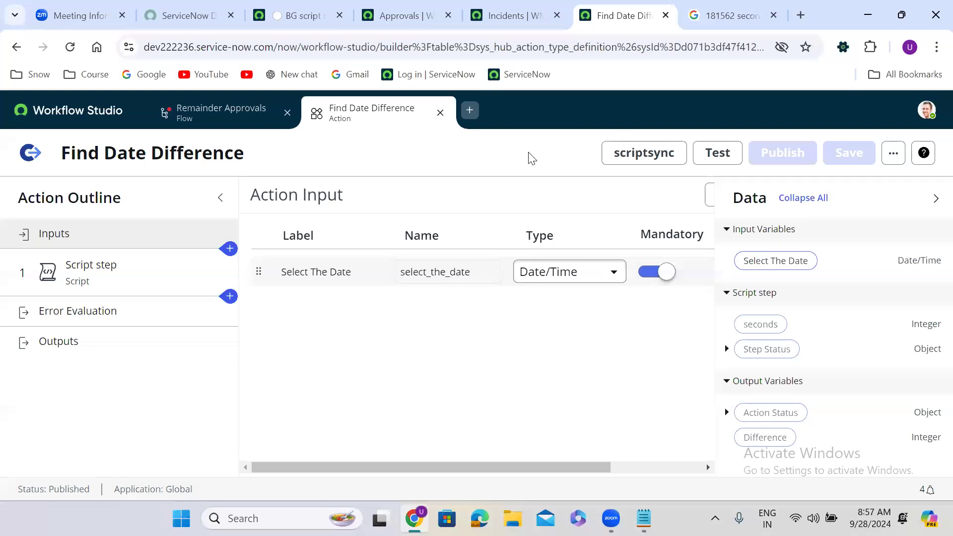
Add the Find Date Difference action as step 3 inside the For Each loop.
click(225, 121)
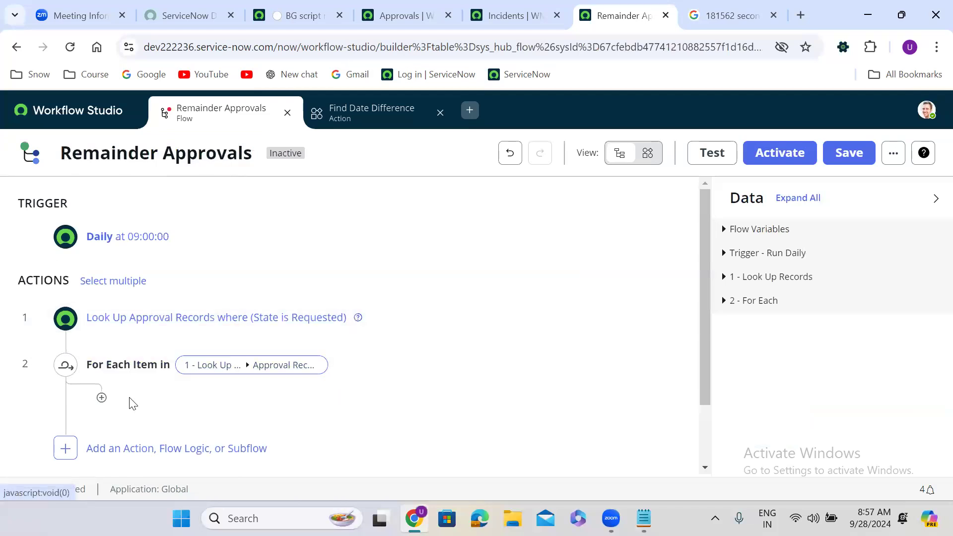
click(101, 398)
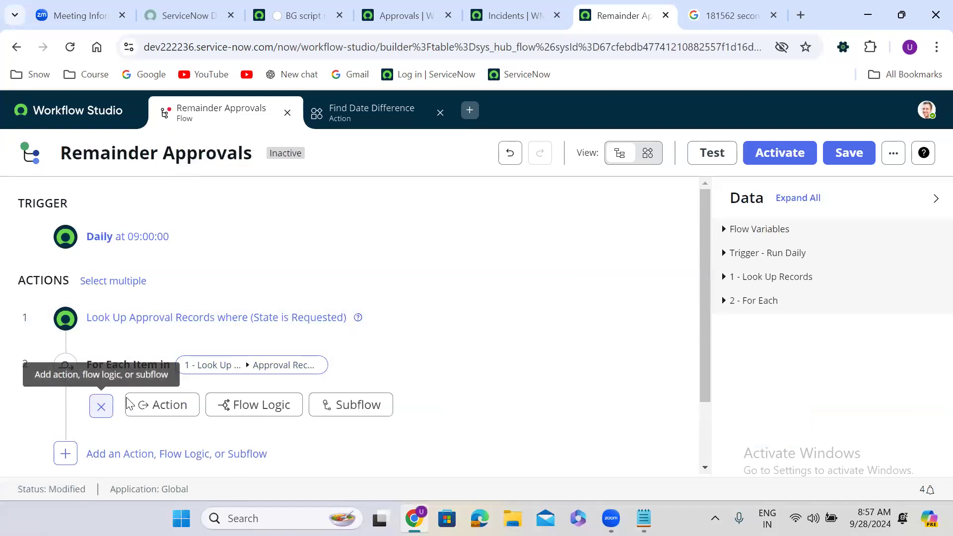
click(160, 408)
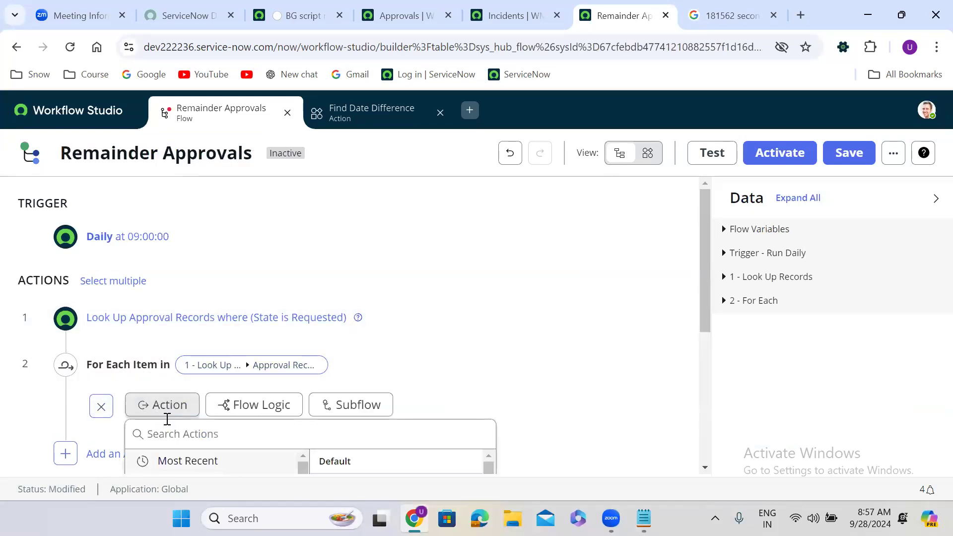
text(fi)
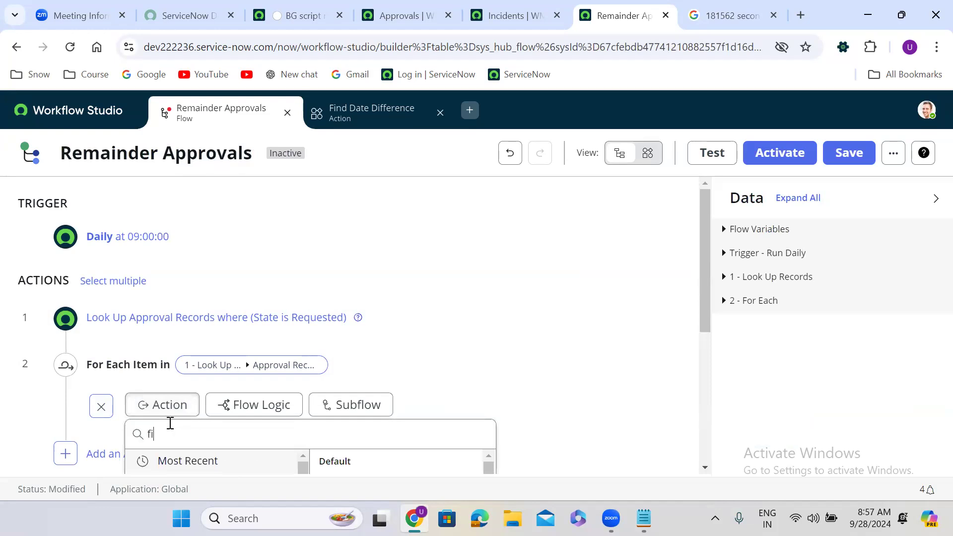
text(nd date)
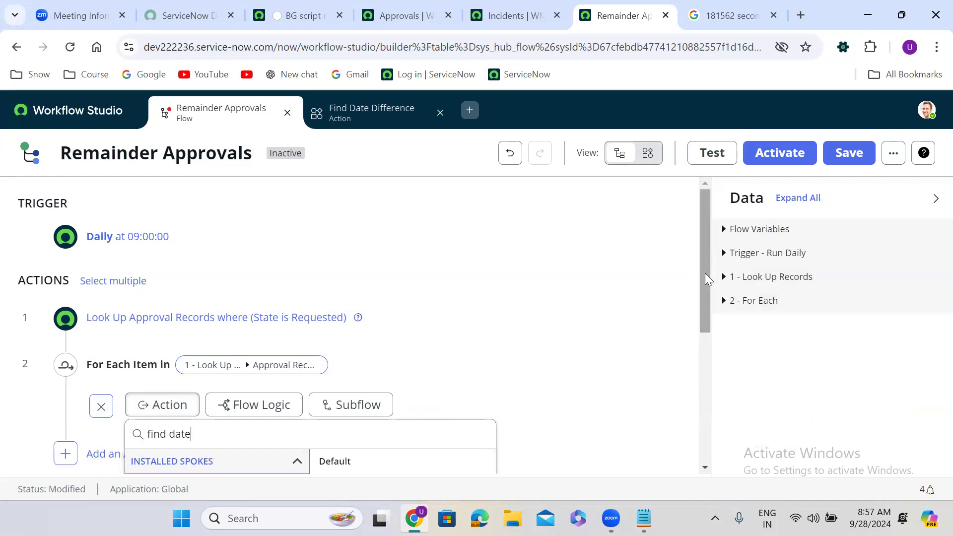
scroll(708, 321, down, 3)
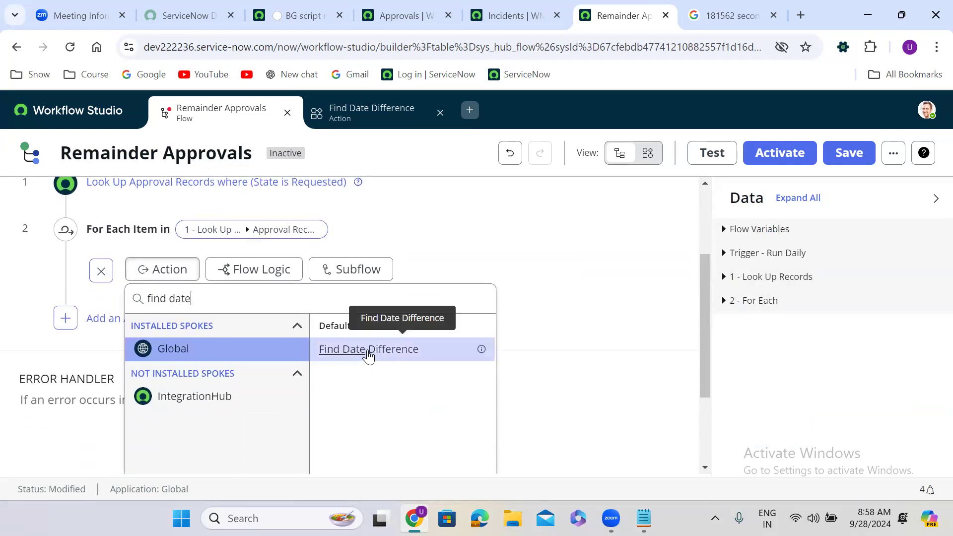
click(368, 353)
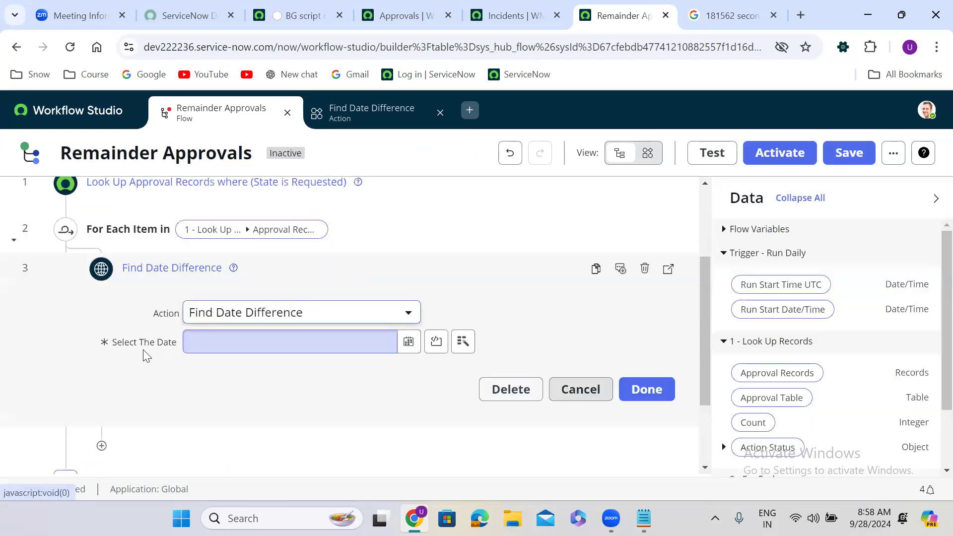
Set Select The Date to the approval record's Created field and finish the step.
click(253, 344)
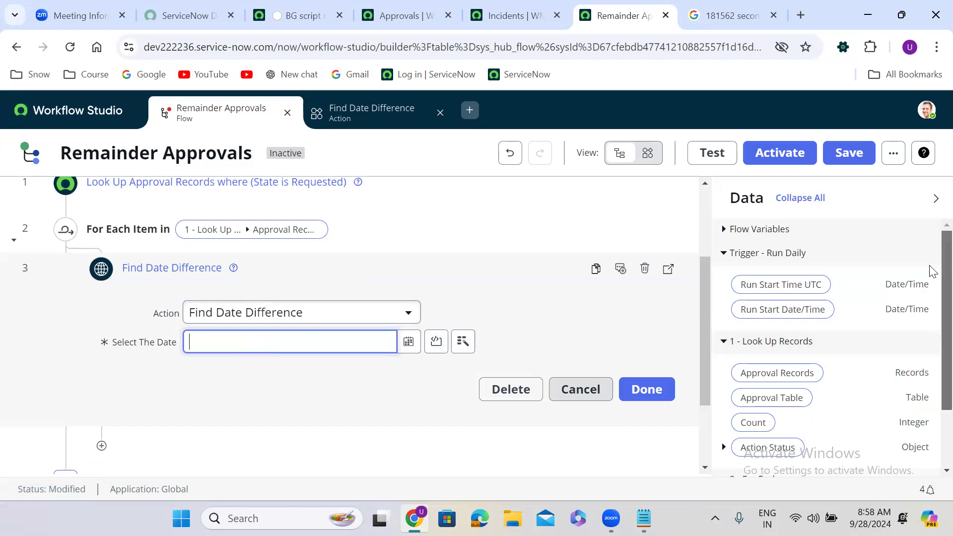
scroll(931, 303, down, 2)
click(723, 432)
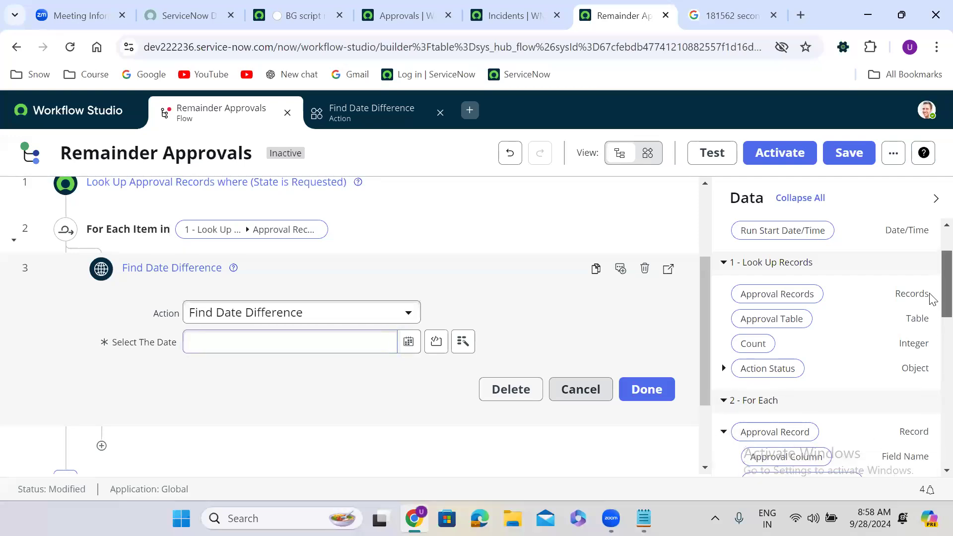
scroll(836, 362, down, 5)
drag(767, 353, 294, 350)
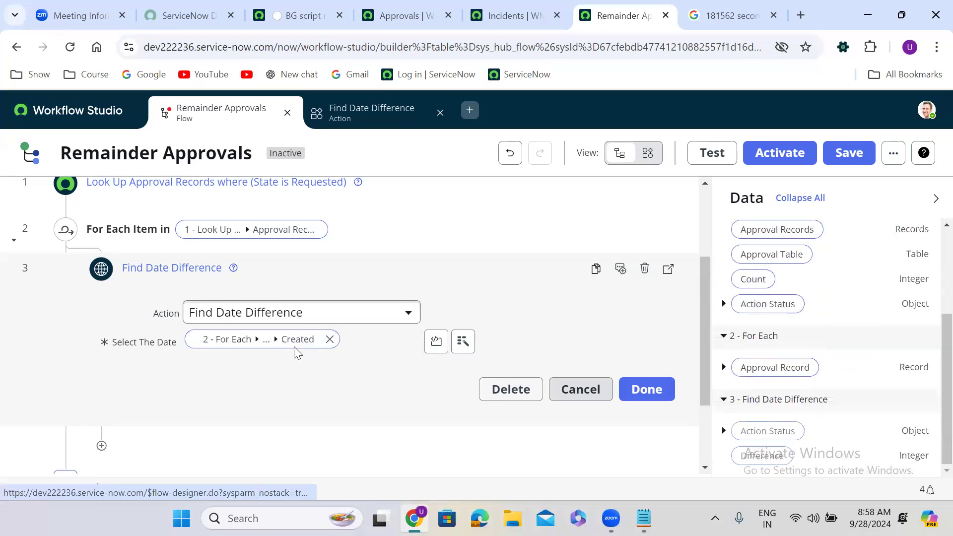
click(637, 386)
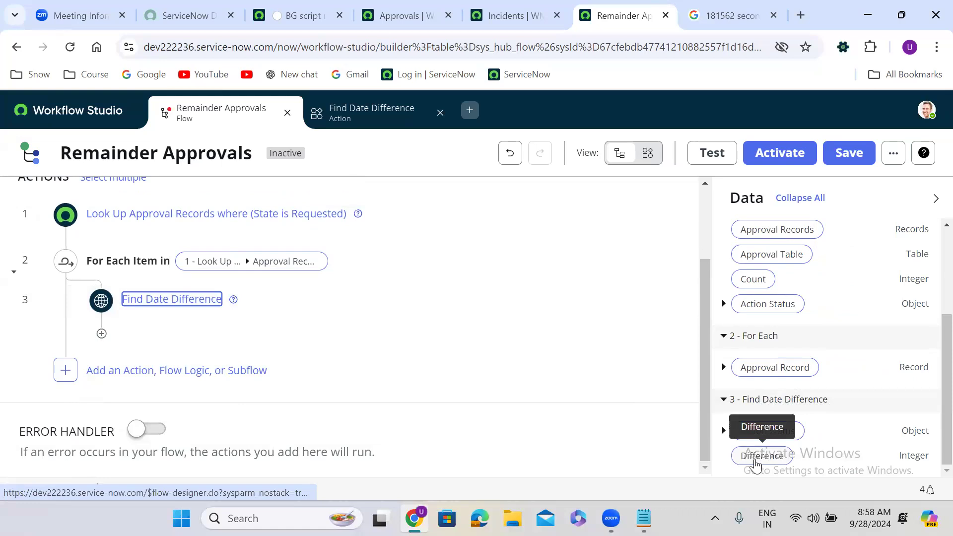
click(392, 116)
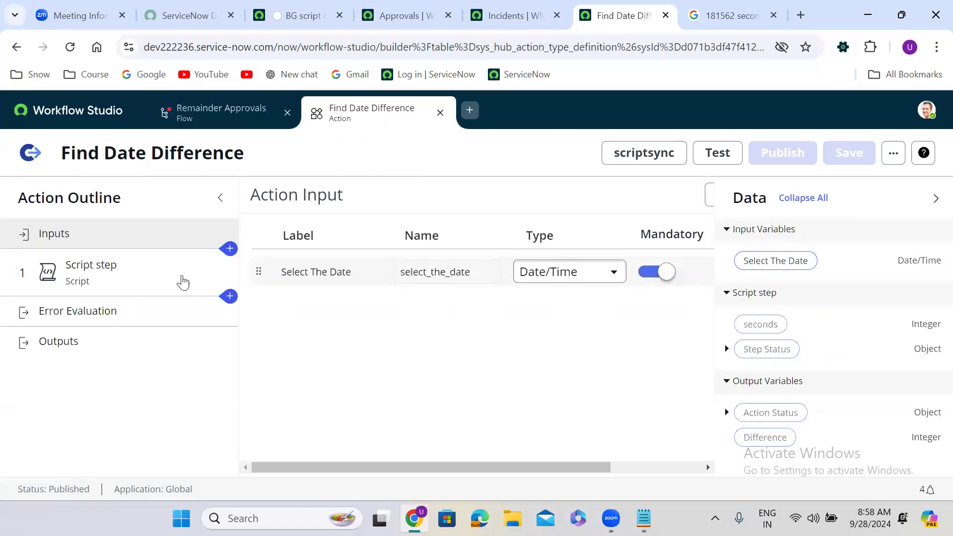
click(99, 346)
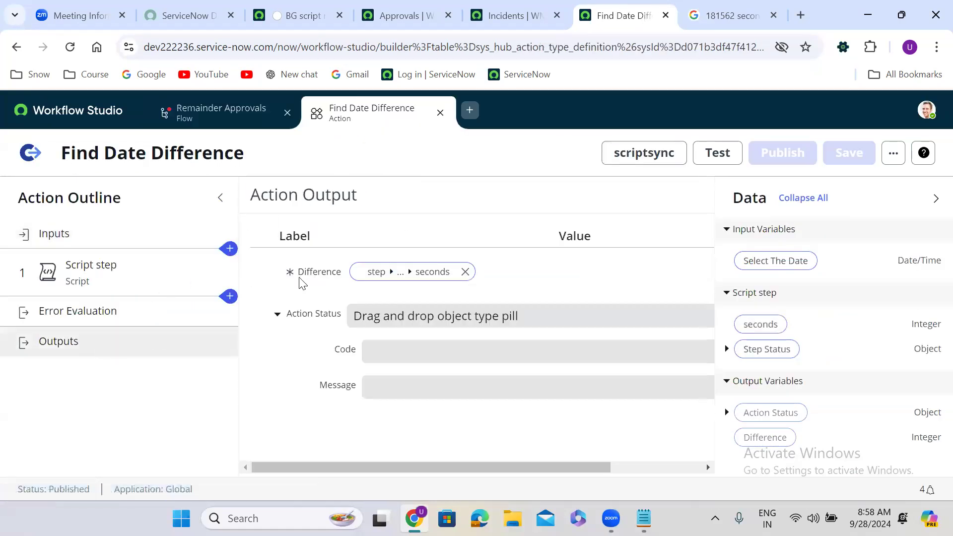
click(238, 118)
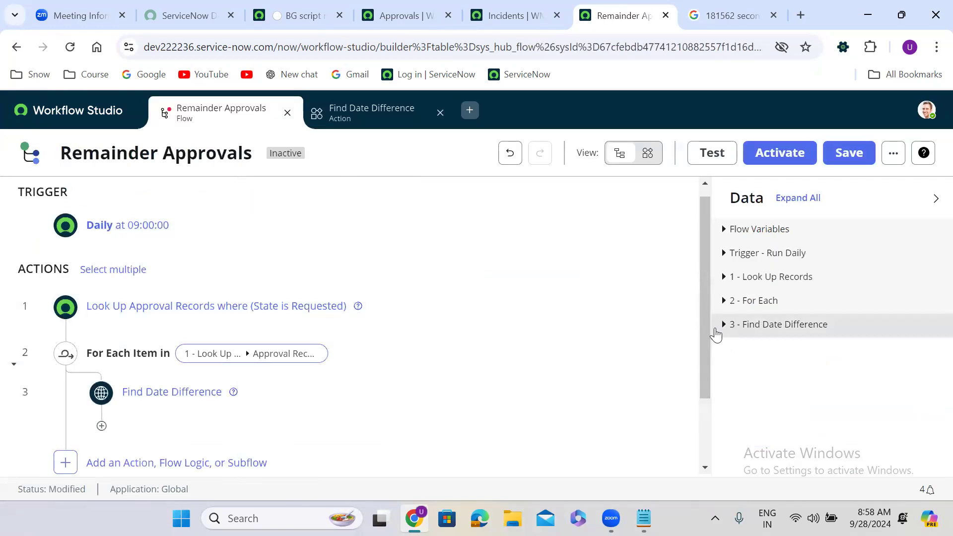
click(724, 327)
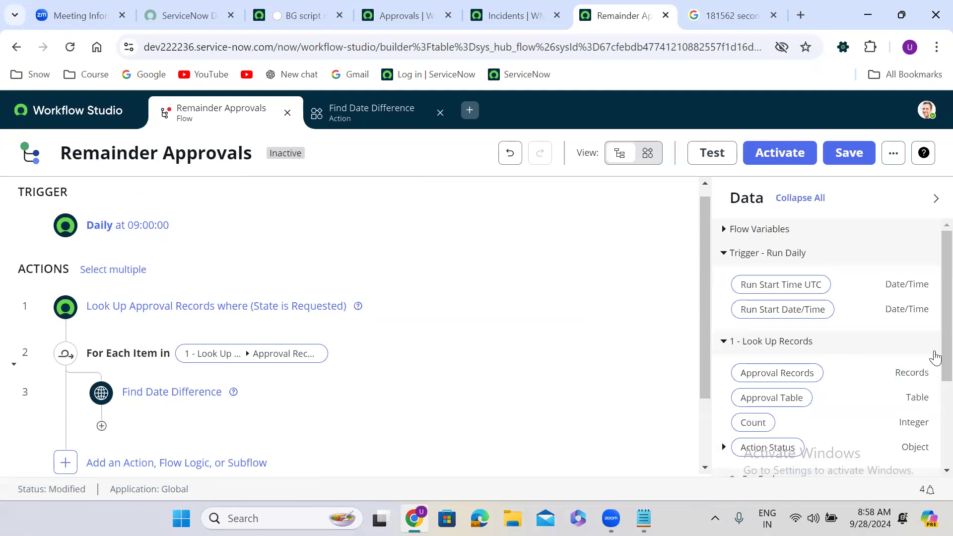
scroll(930, 311, down, 3)
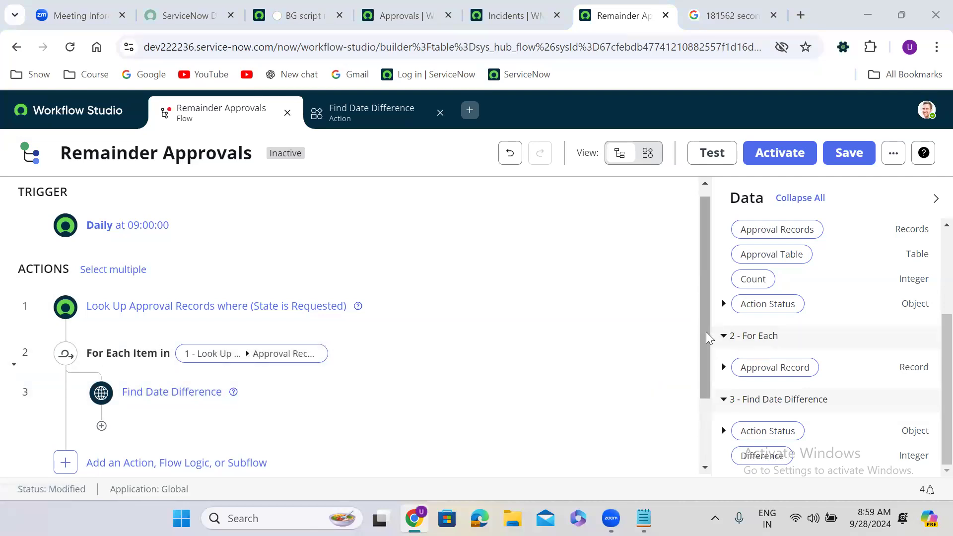
drag(705, 331, 702, 389)
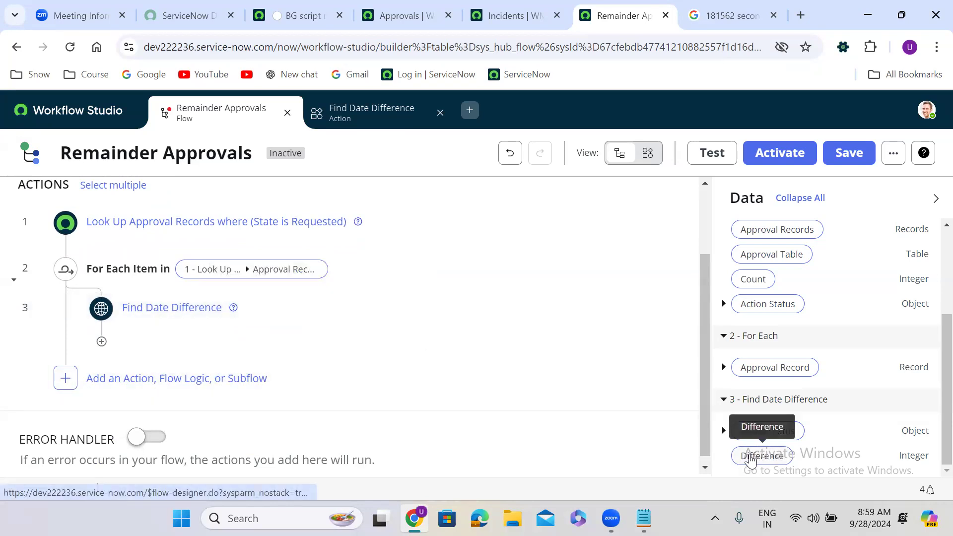
Add an If step after Find Date Difference labelled 'Approval created 5 days ago'.
click(101, 342)
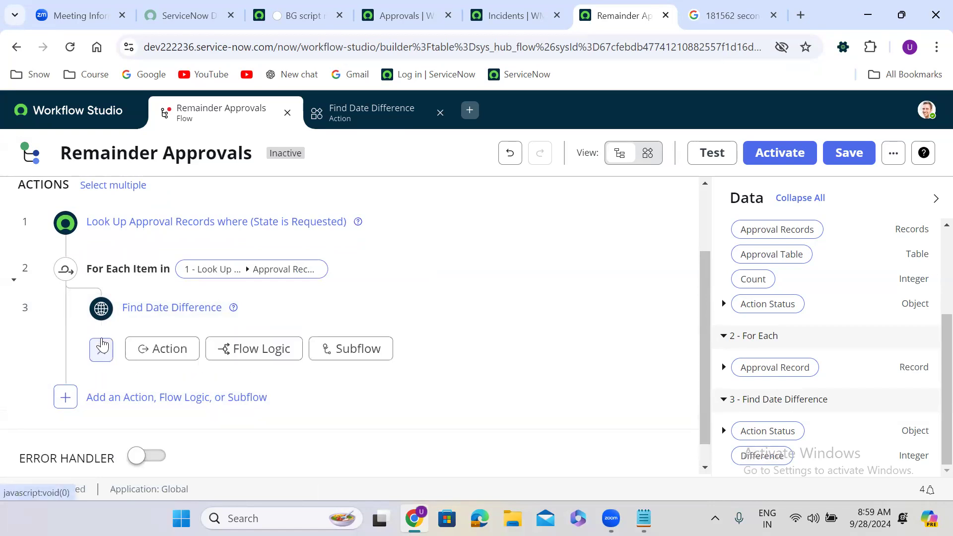
click(258, 352)
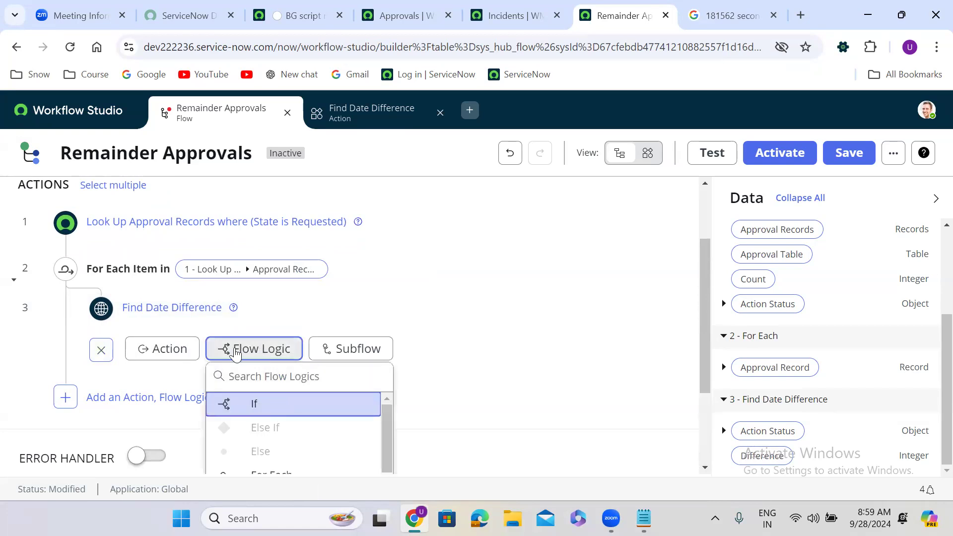
click(281, 403)
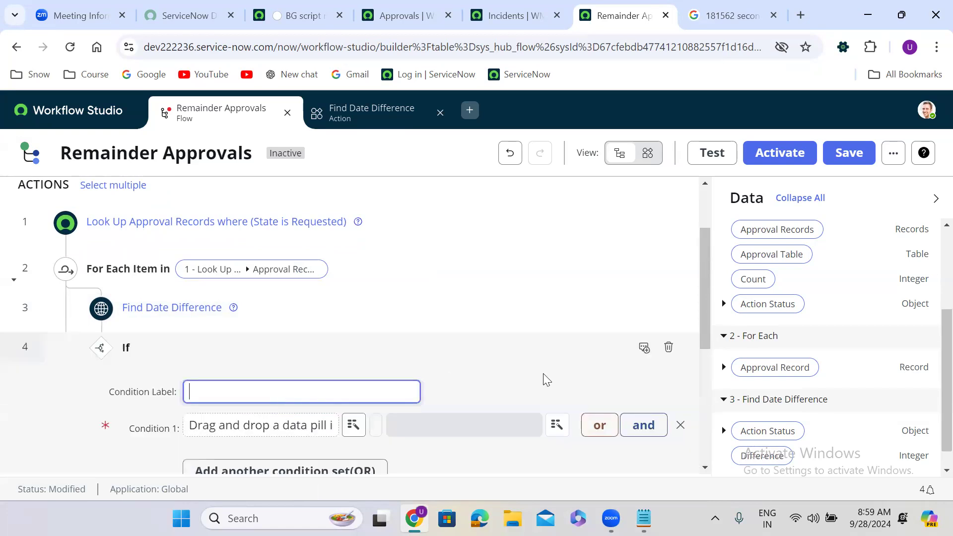
drag(705, 257, 707, 311)
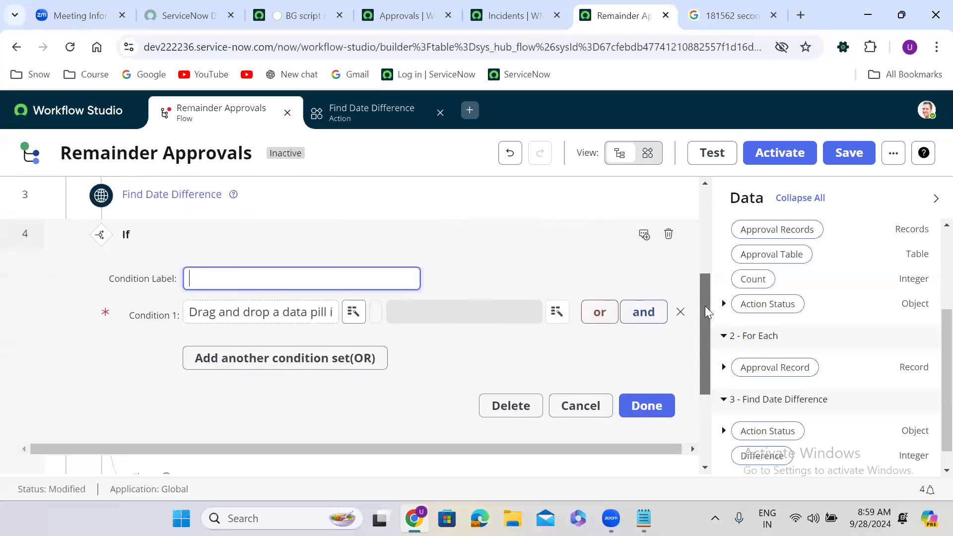
click(217, 272)
text(Approval created )
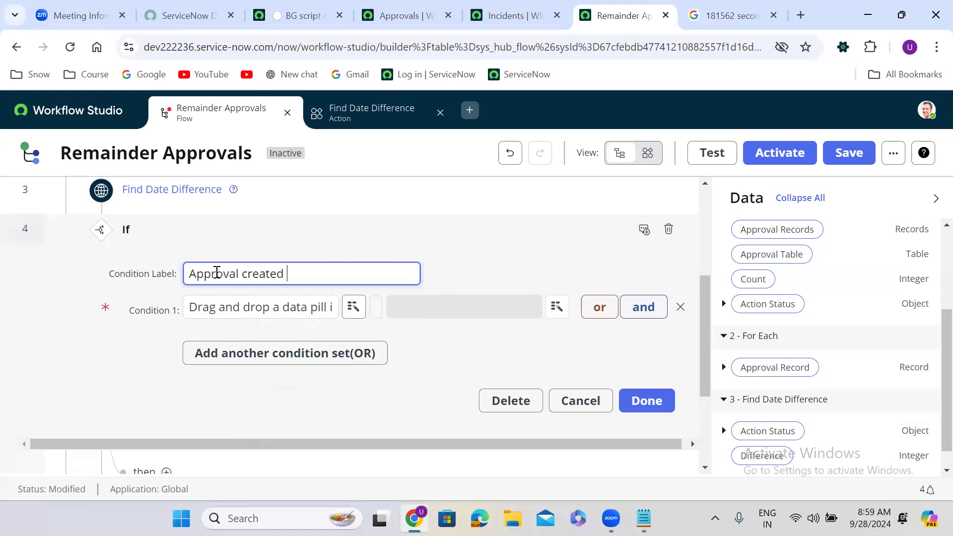
text(5 days ago)
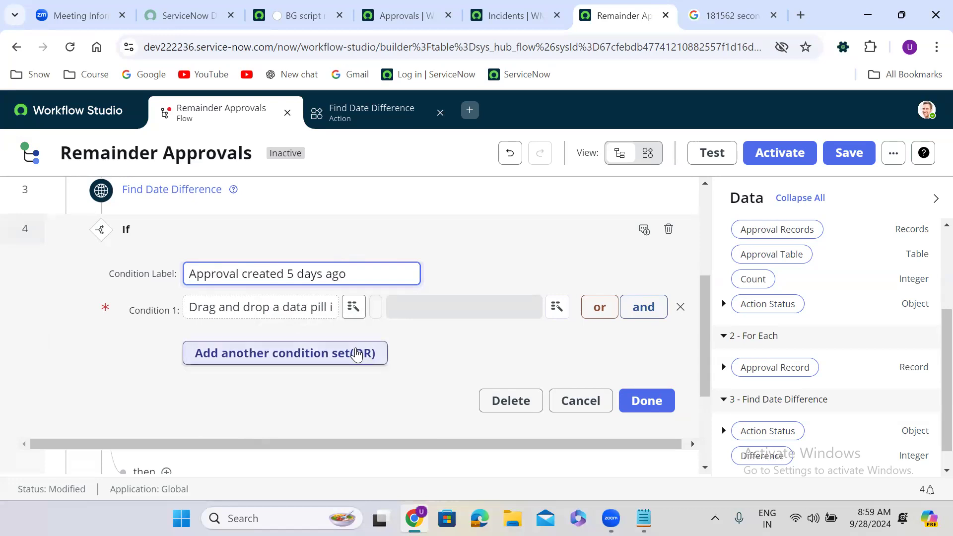
Set Condition 1 to test step 3's Difference output with the 'less than' operator.
drag(762, 456, 242, 314)
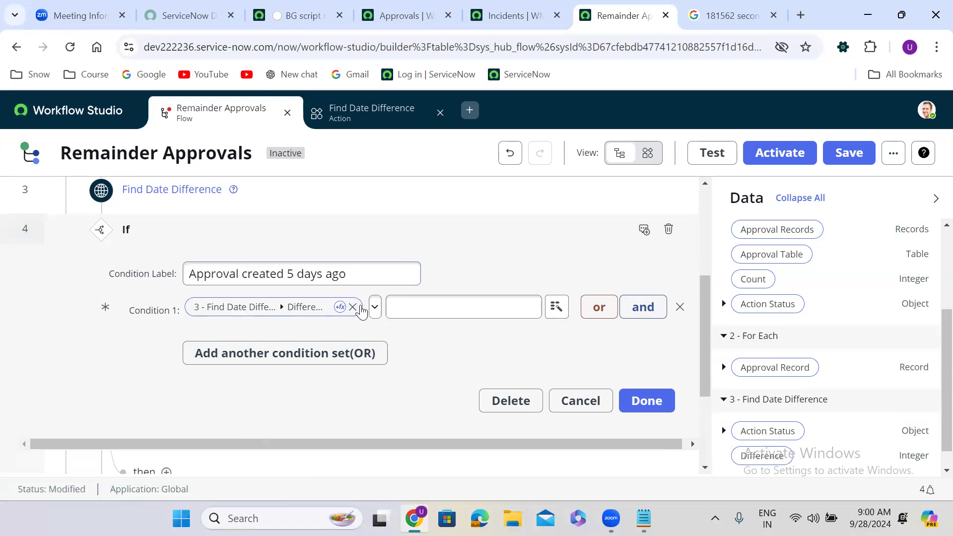
click(376, 308)
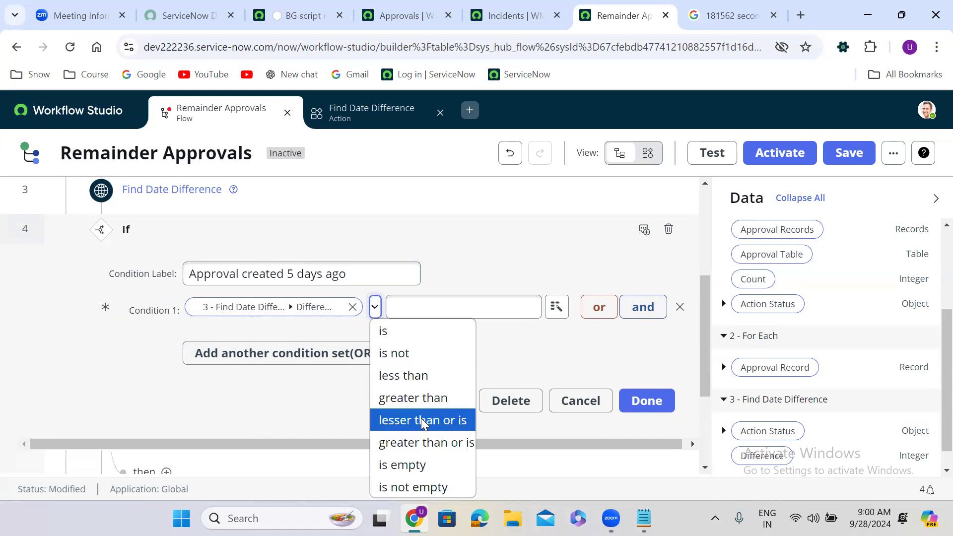
click(417, 375)
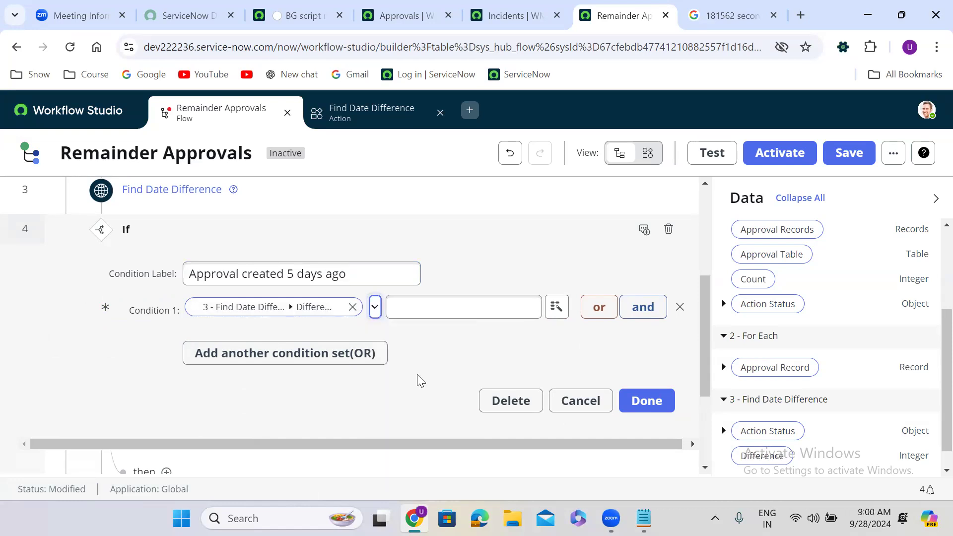
click(397, 308)
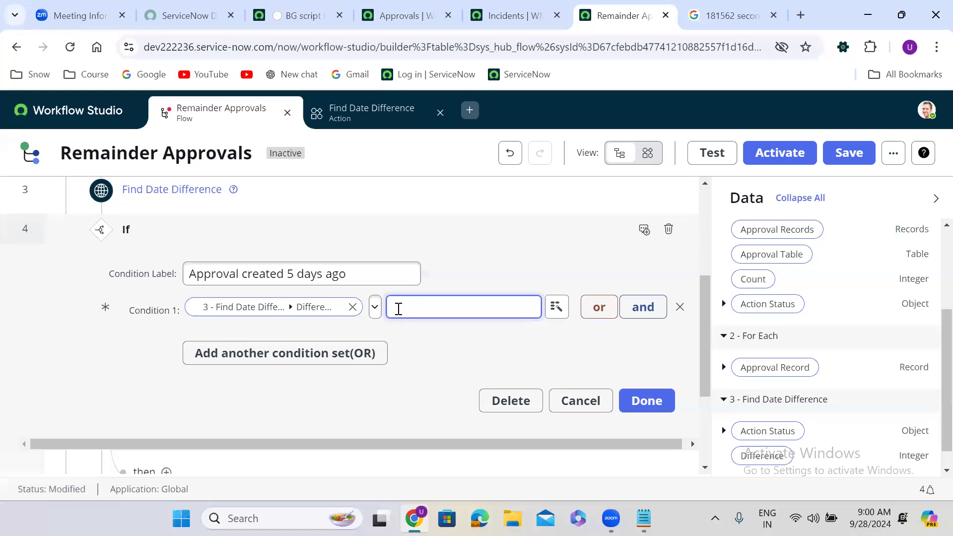
click(375, 307)
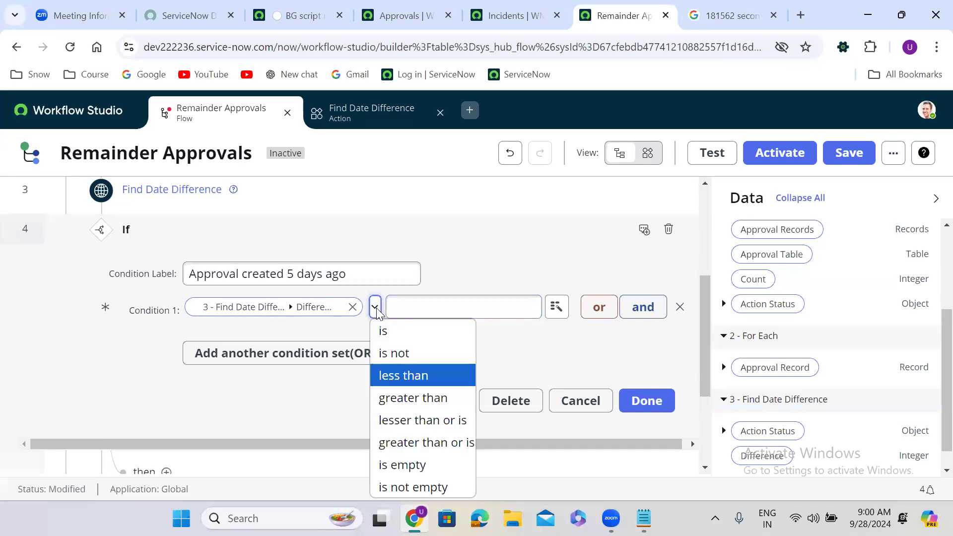
click(376, 307)
click(438, 309)
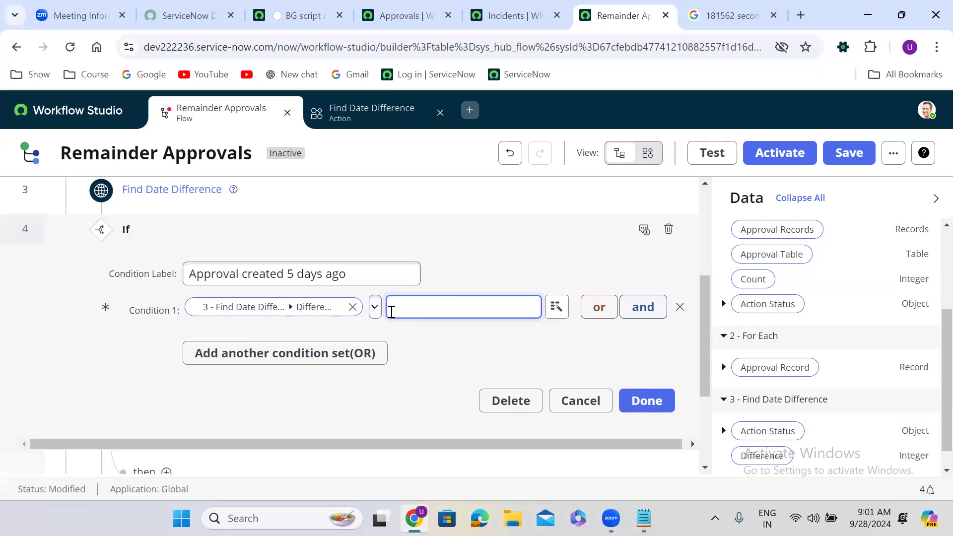
Clear Condition 1's Difference value, then add and remove an extra OR condition set.
click(353, 307)
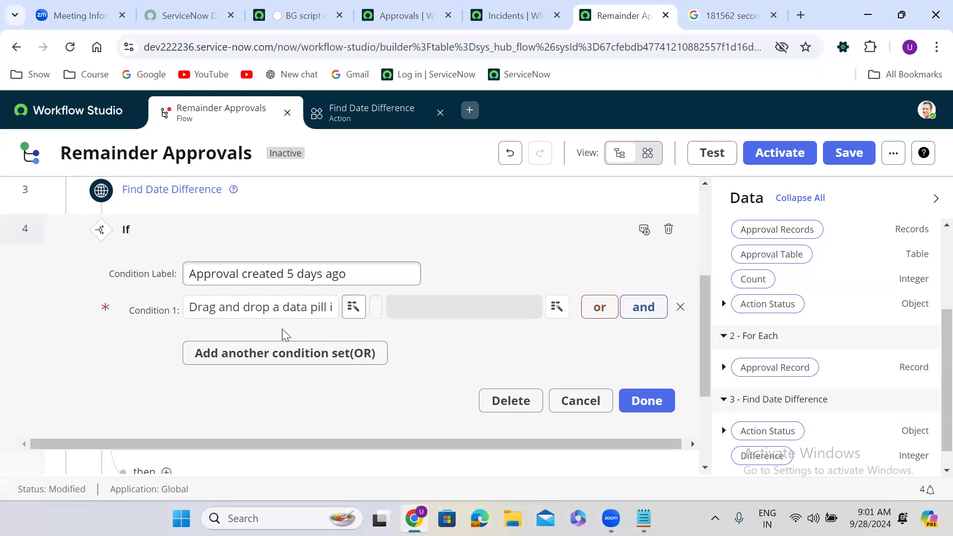
click(271, 357)
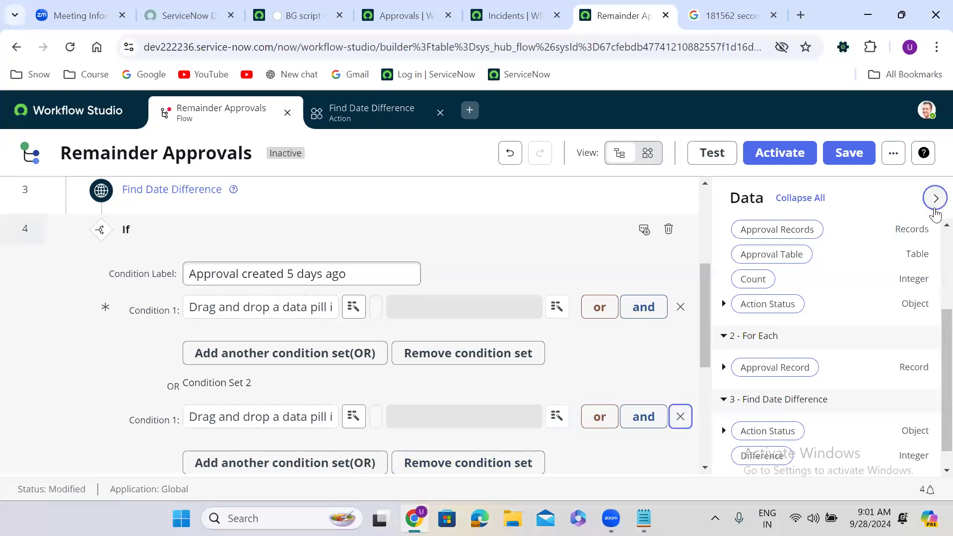
click(935, 209)
click(774, 418)
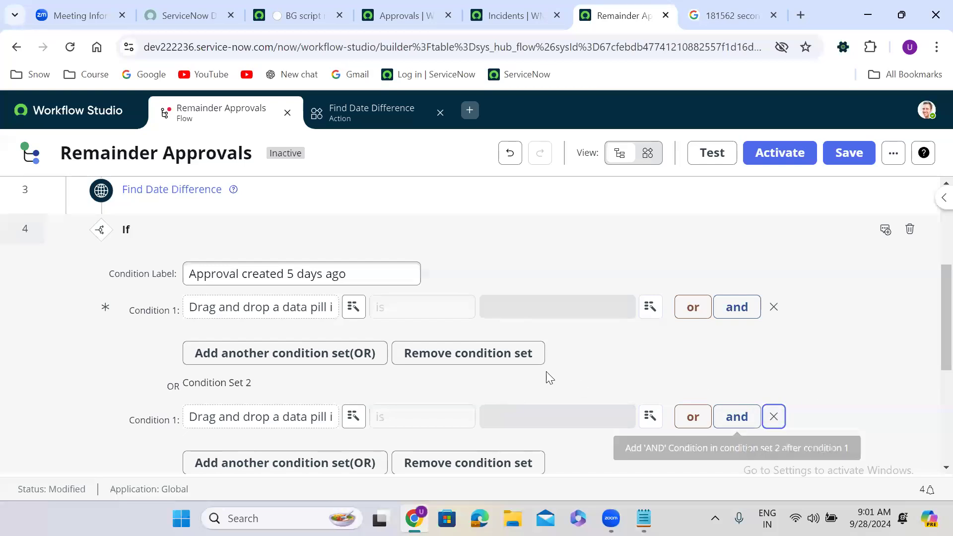
click(524, 352)
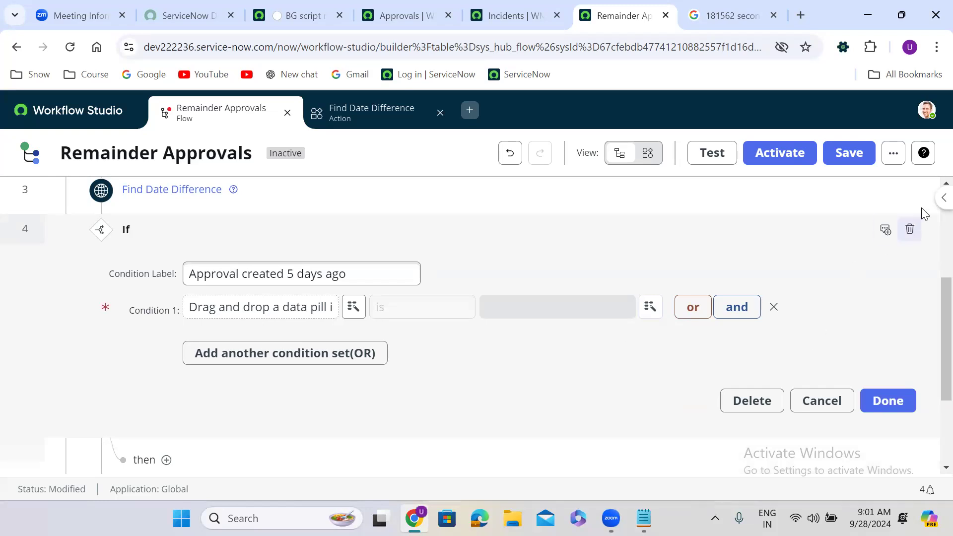
Drag Find Date Difference's Difference output from the Data panel into Condition 1.
click(942, 198)
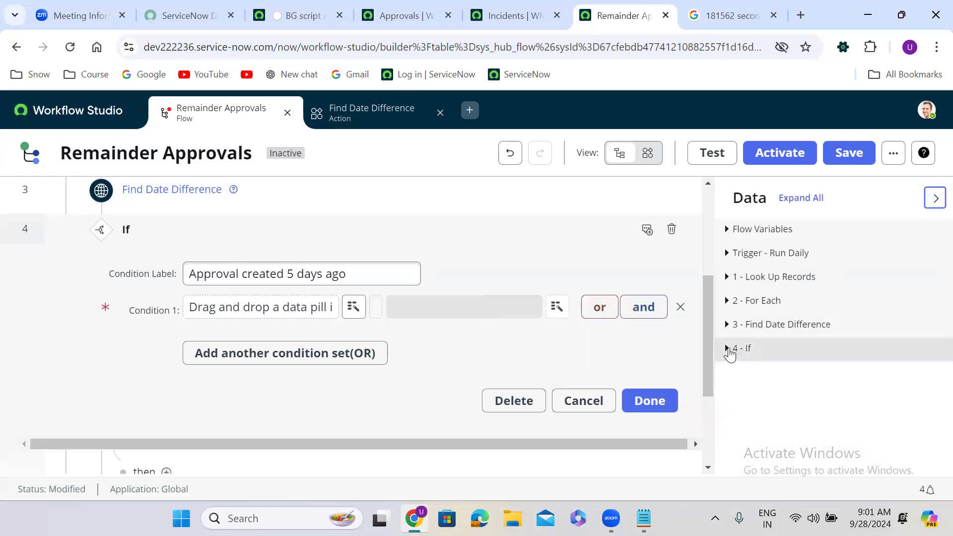
click(726, 328)
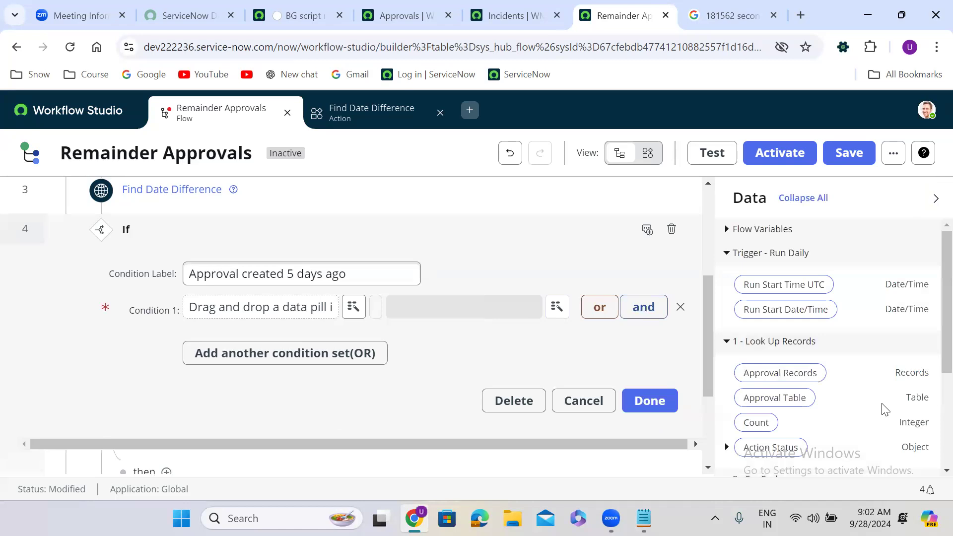
scroll(932, 318, down, 2)
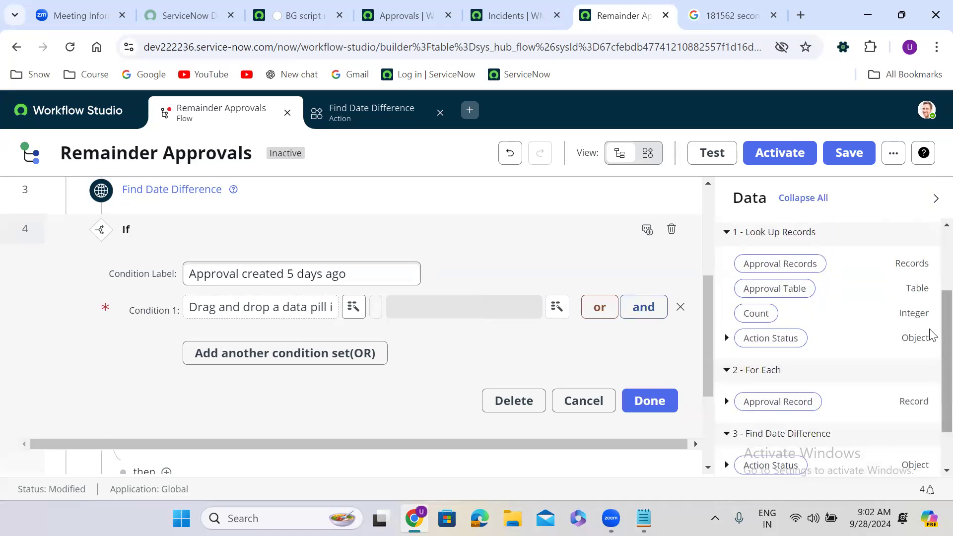
scroll(932, 396, down, 1)
drag(765, 432, 222, 322)
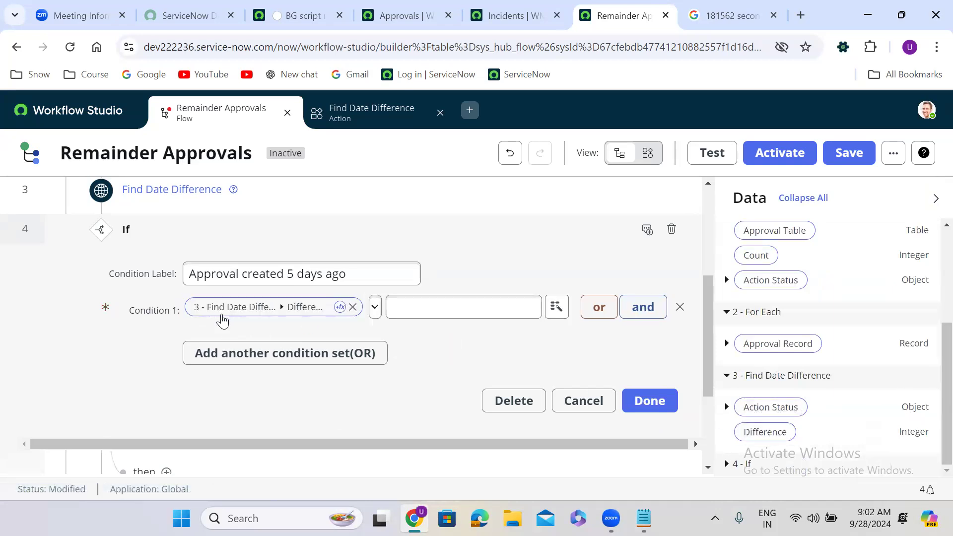
click(362, 115)
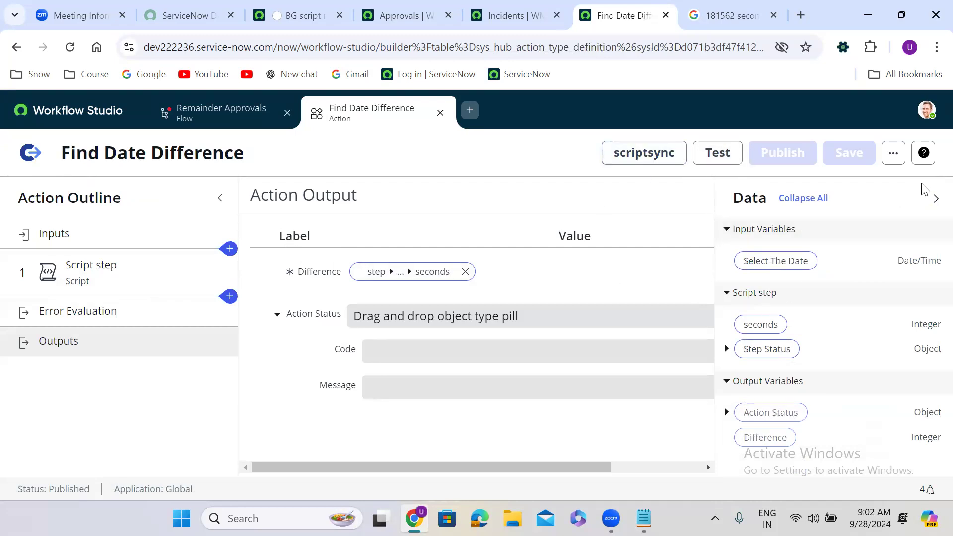
Change the type of the Difference action output to String.
click(935, 199)
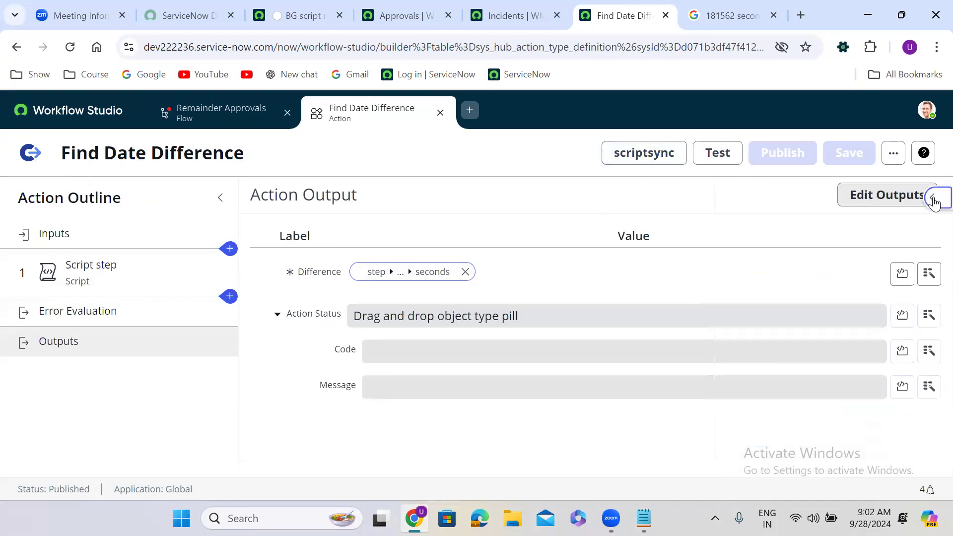
click(886, 196)
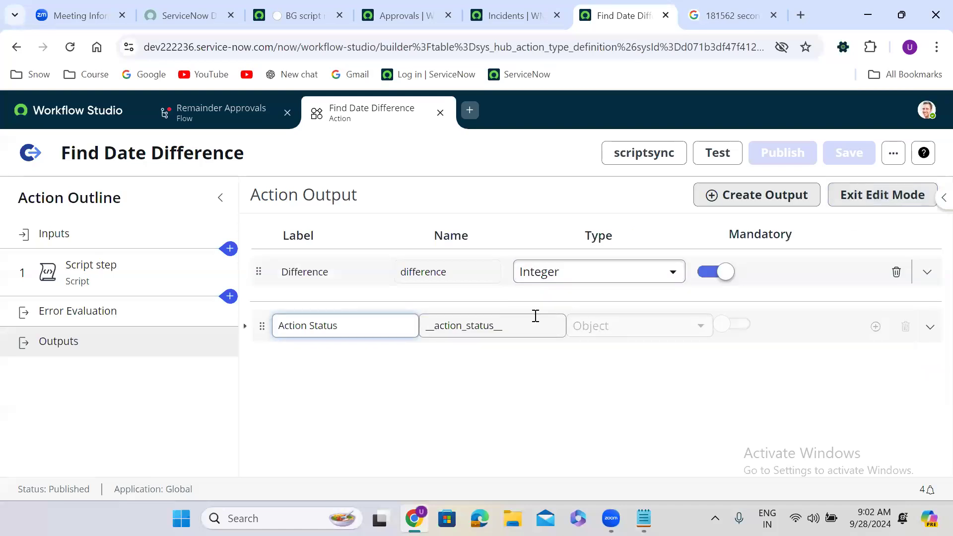
click(565, 273)
text(s)
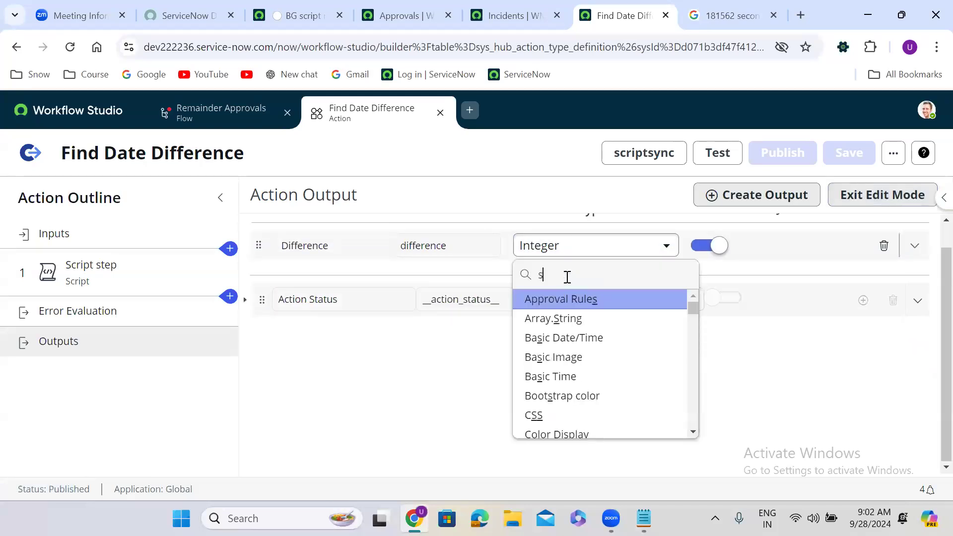
text(tring)
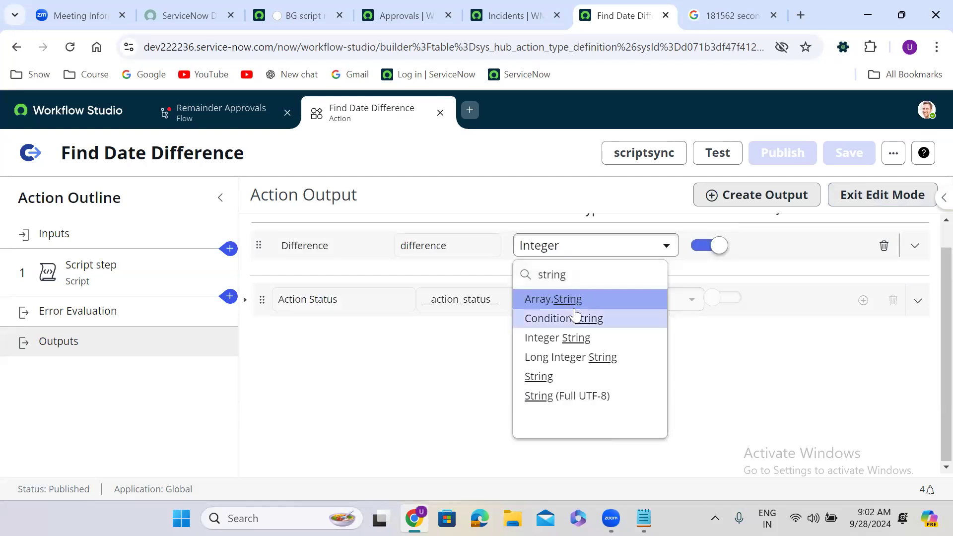
click(560, 376)
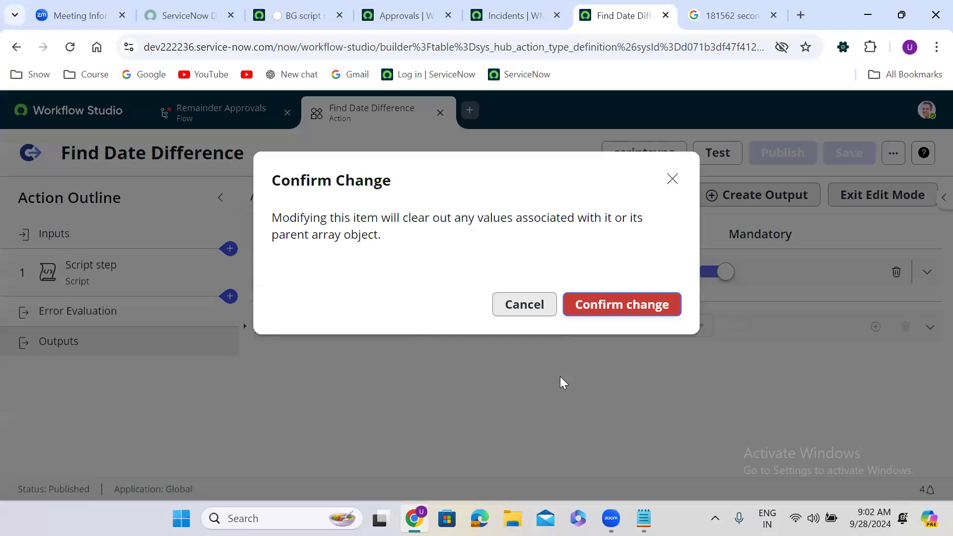
click(638, 313)
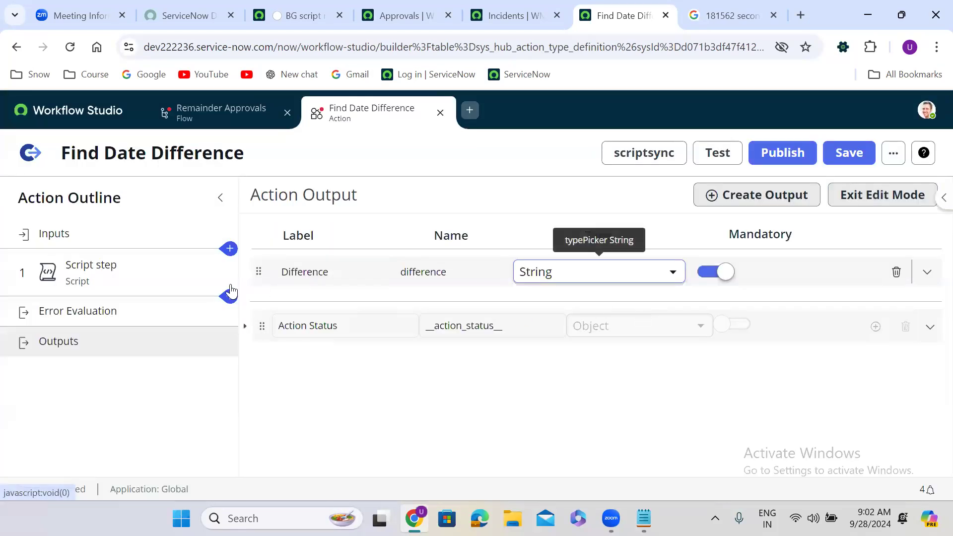
Make the script step's seconds variable a String, then save and publish the action.
click(129, 281)
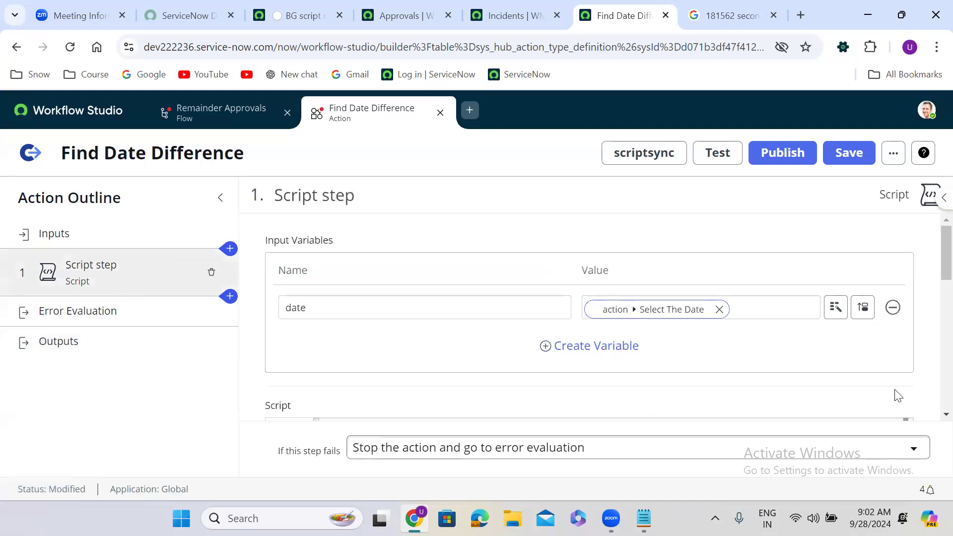
drag(946, 263, 930, 335)
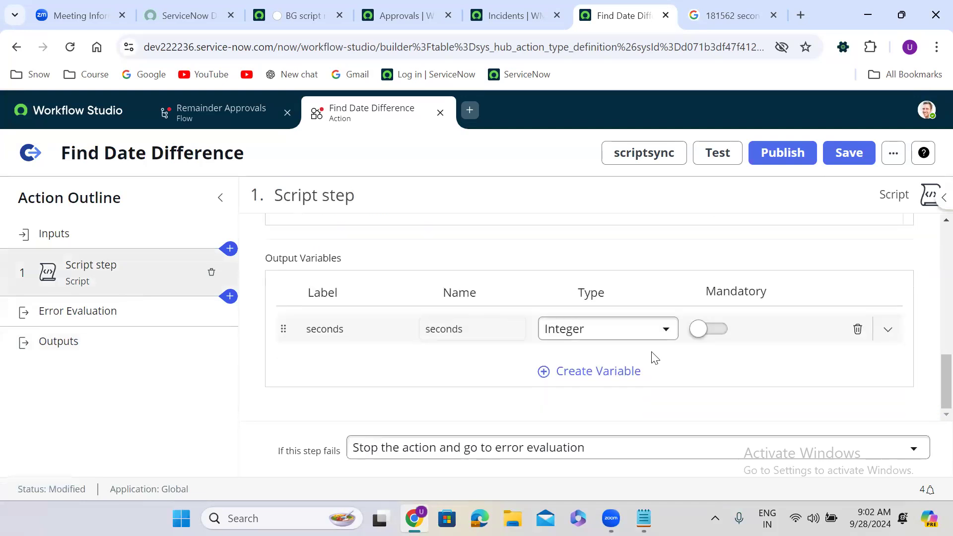
click(576, 333)
text(st)
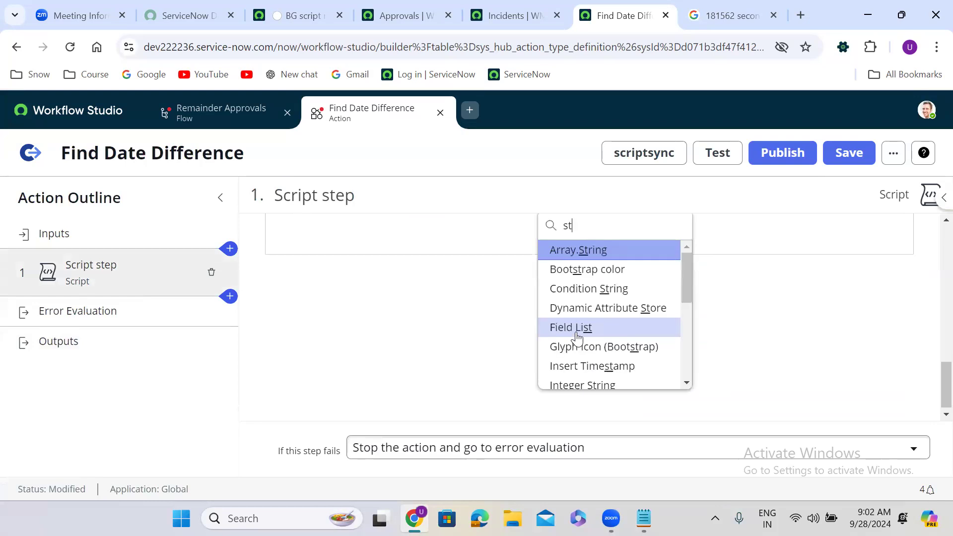
text(ring)
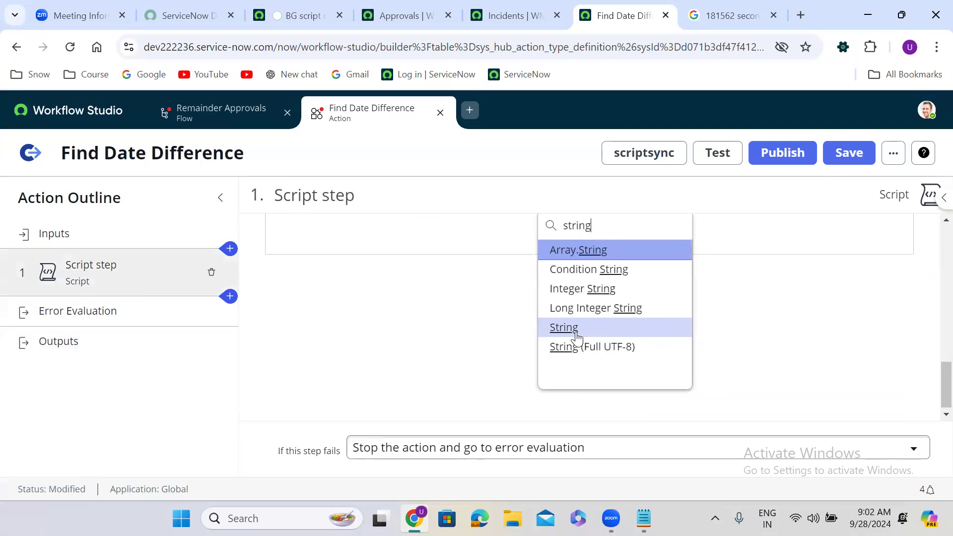
click(564, 327)
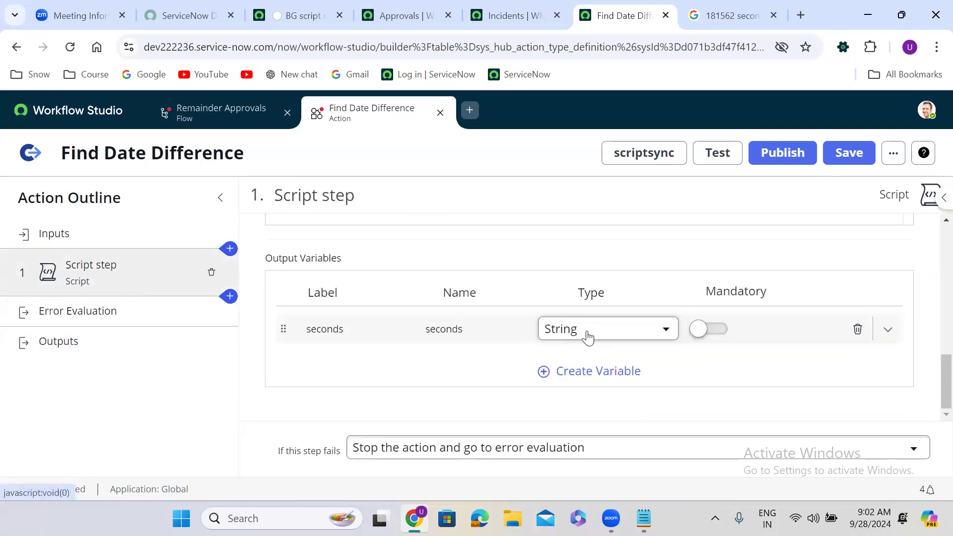
click(850, 154)
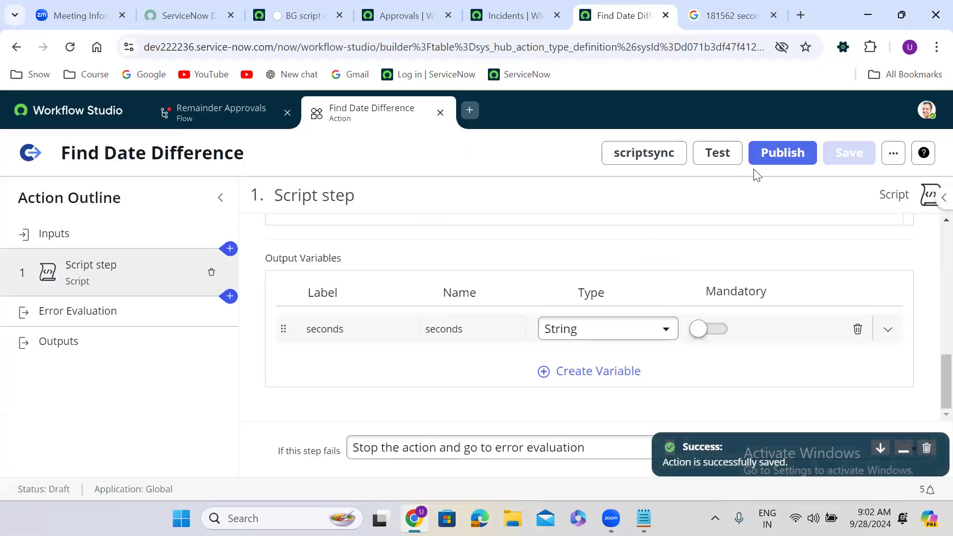
click(798, 153)
click(718, 302)
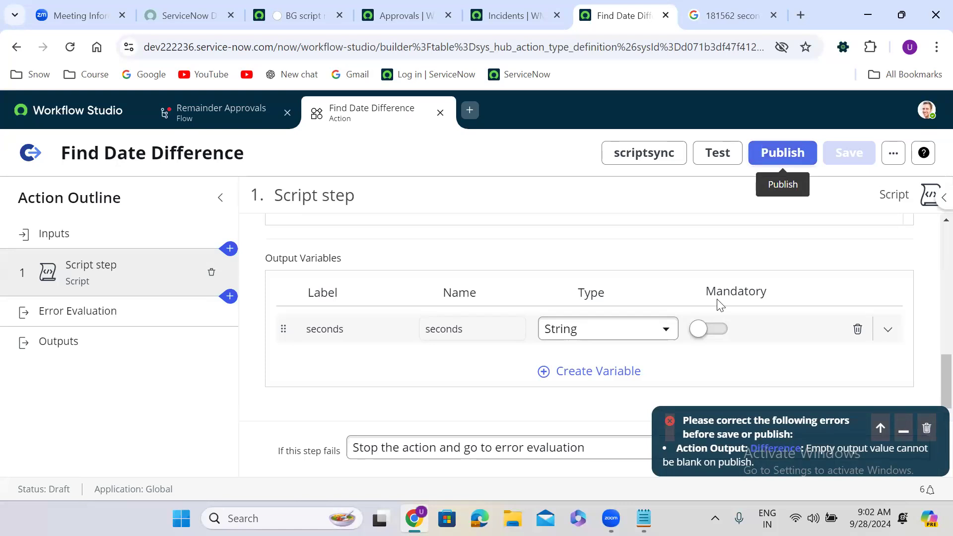
Map the Difference output to the script step's seconds value.
click(149, 354)
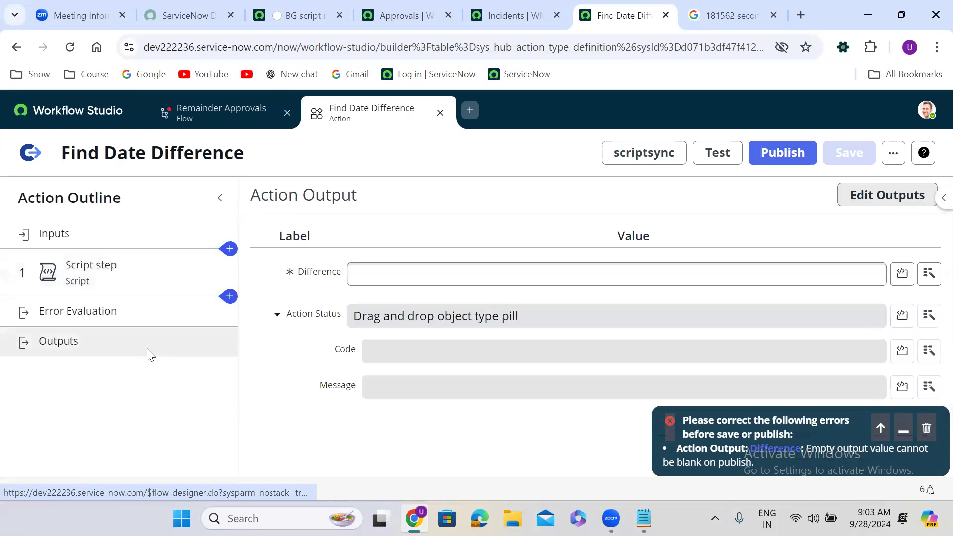
click(929, 274)
click(767, 354)
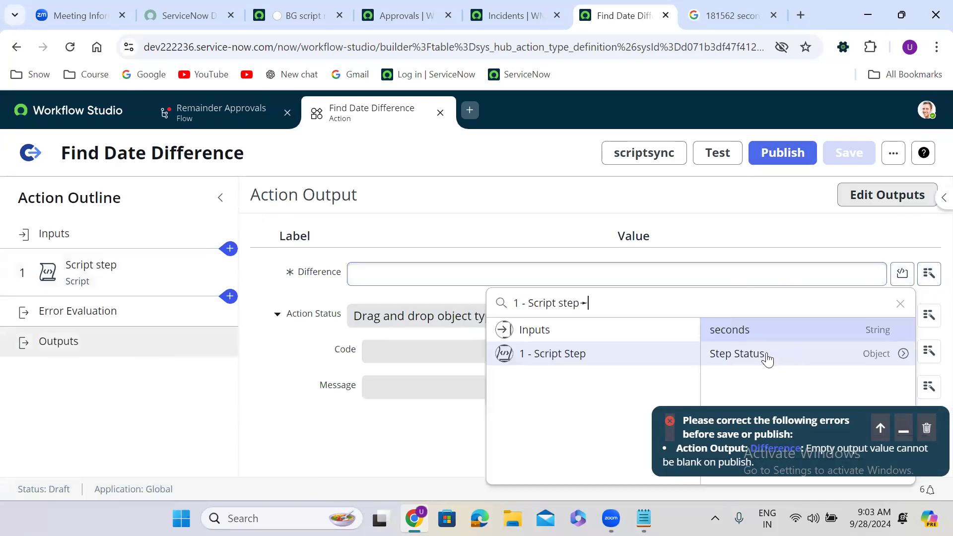
click(759, 332)
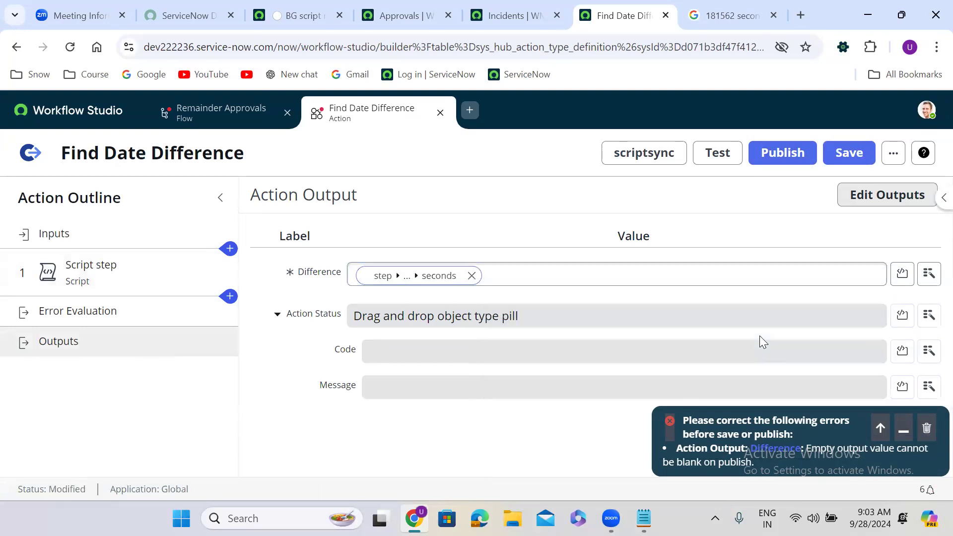
Save and republish the action, then dismiss the empty-output error message.
click(875, 196)
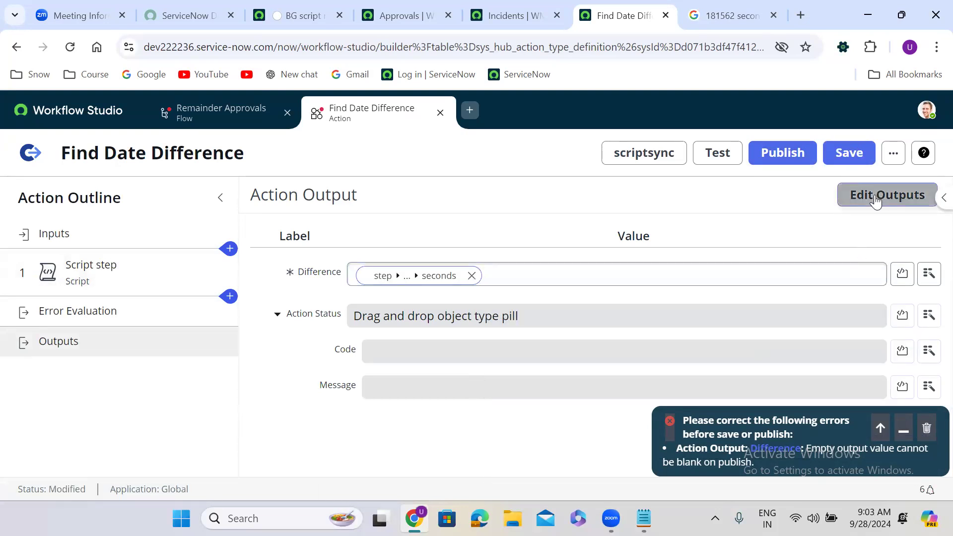
click(848, 155)
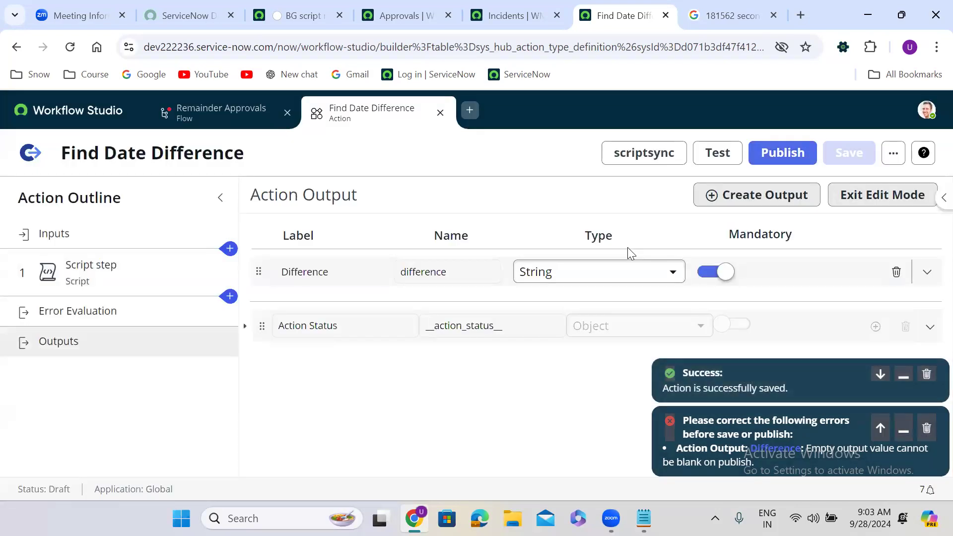
click(791, 153)
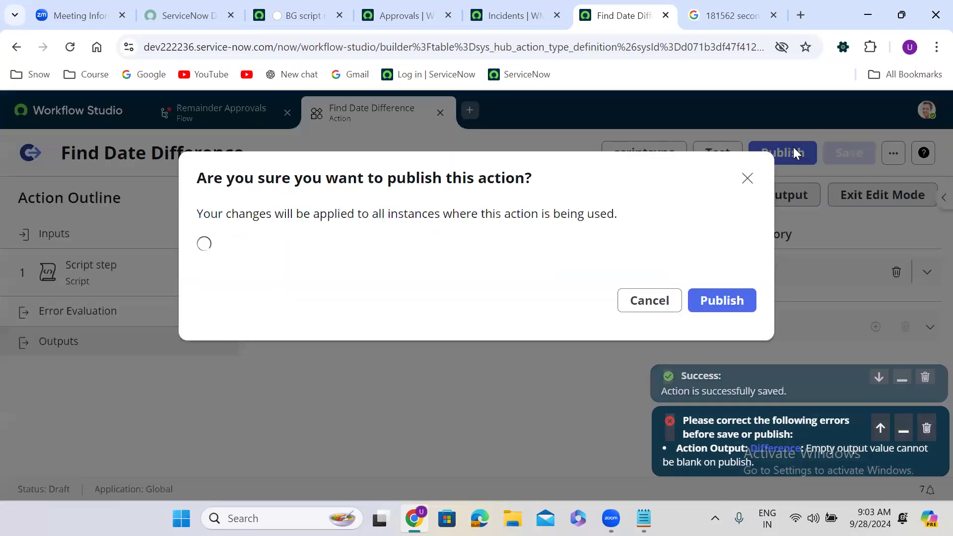
click(724, 301)
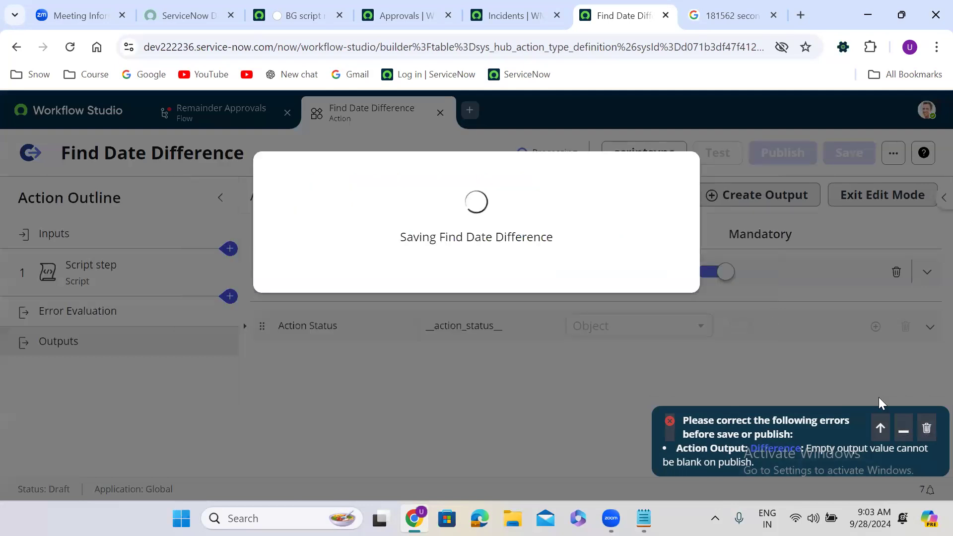
click(926, 430)
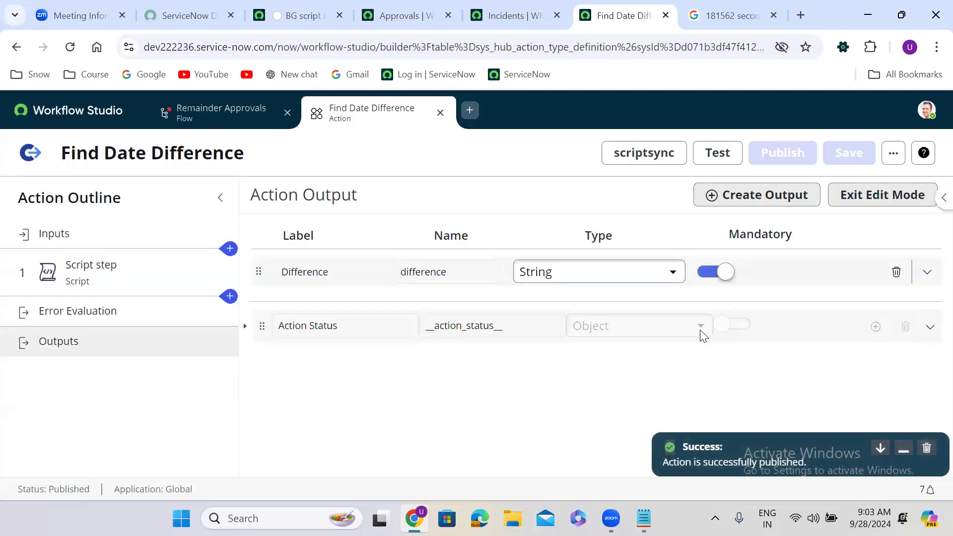
click(709, 158)
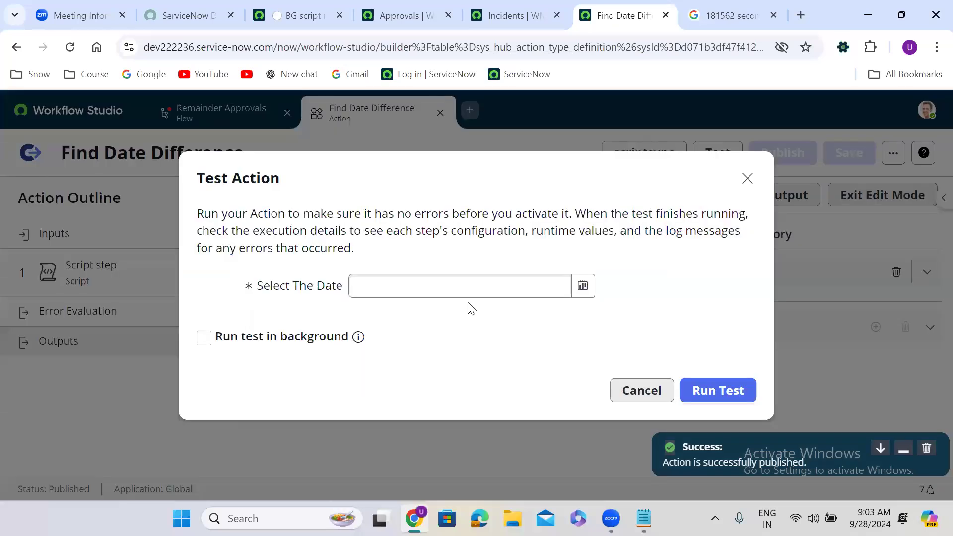
click(580, 288)
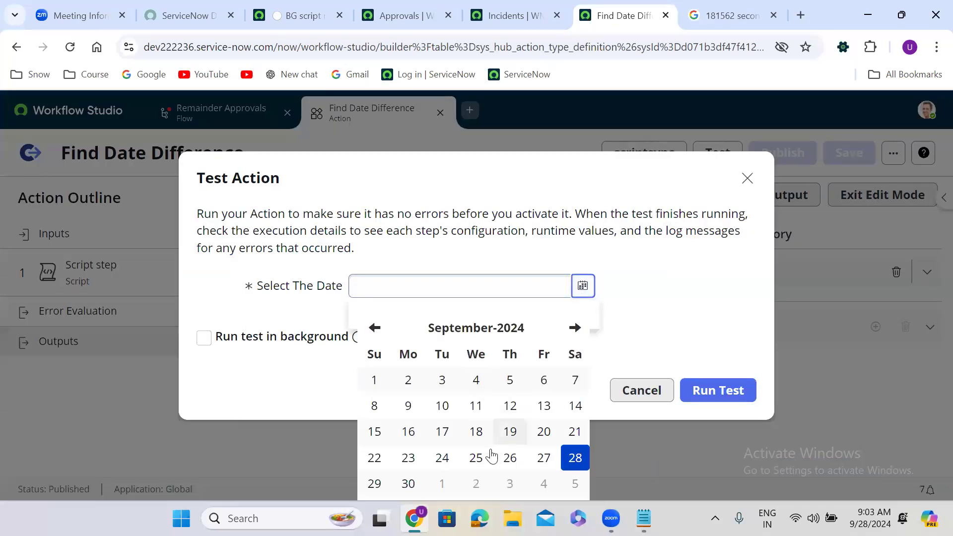
click(484, 462)
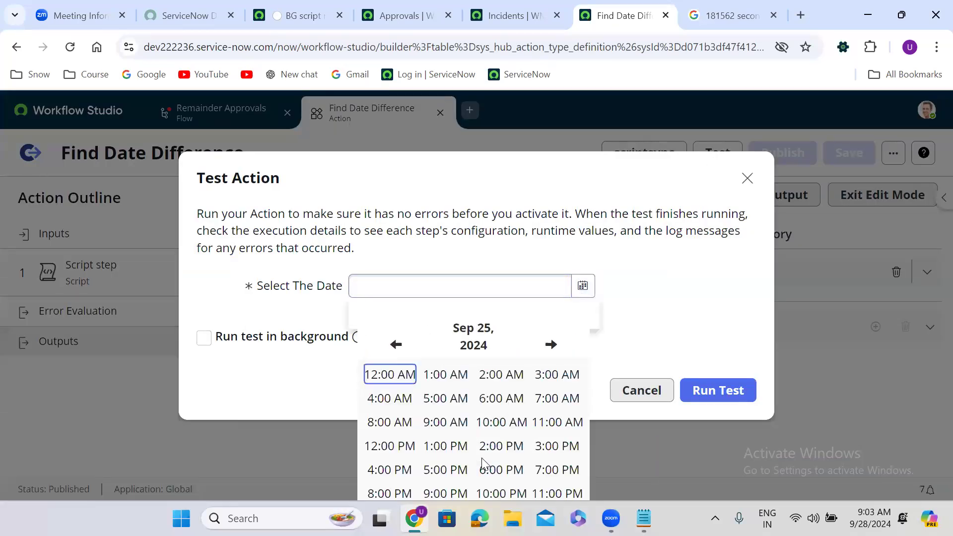
click(393, 380)
click(464, 377)
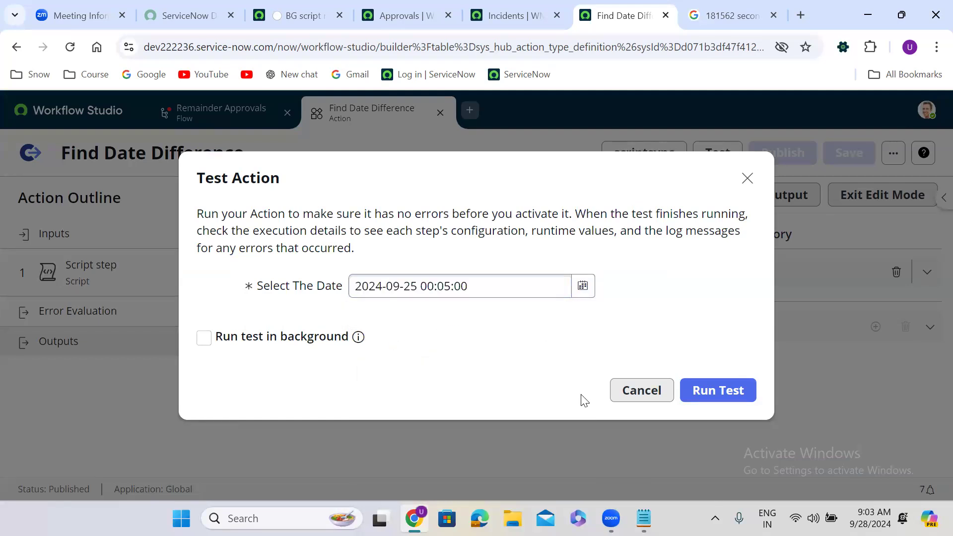
click(695, 395)
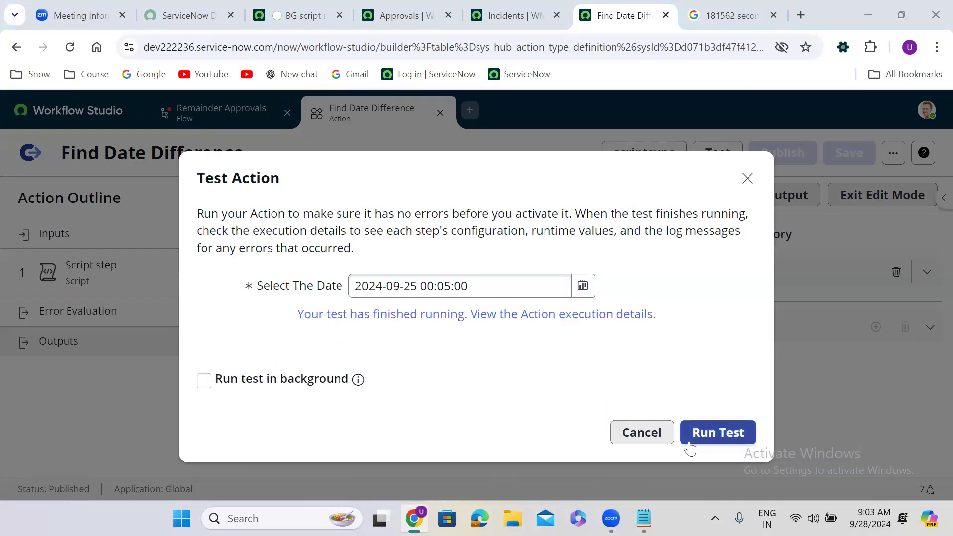
click(727, 429)
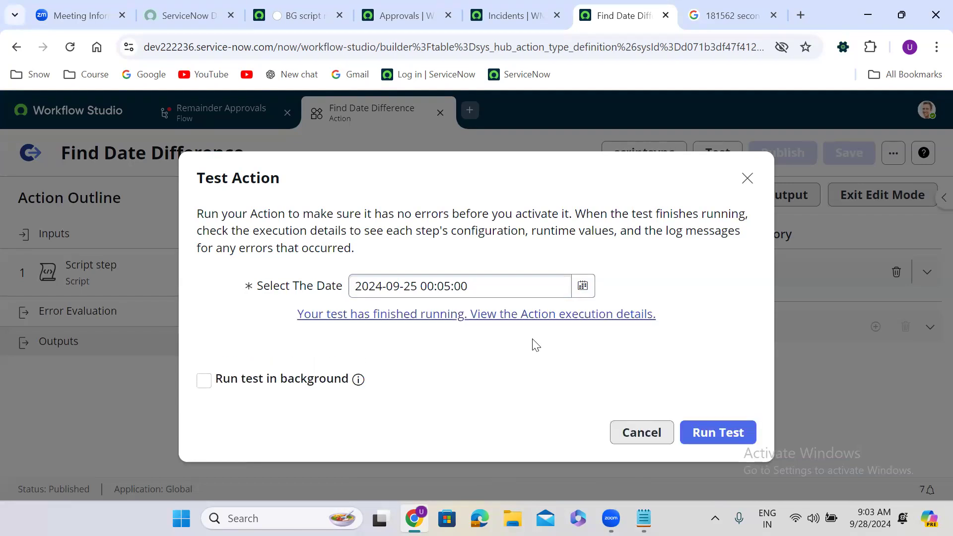
Review the execution details showing Difference -271717, then close the test window.
click(462, 314)
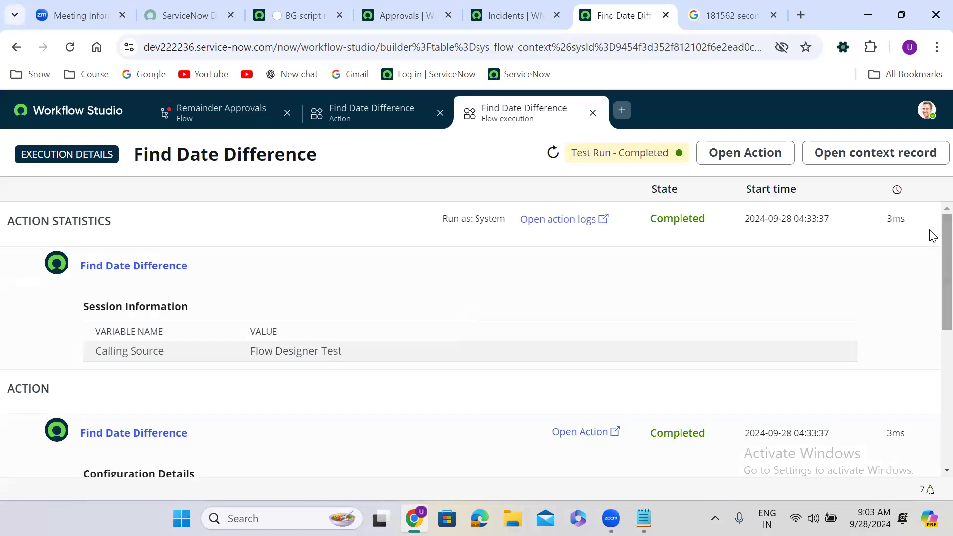
drag(930, 220, 930, 348)
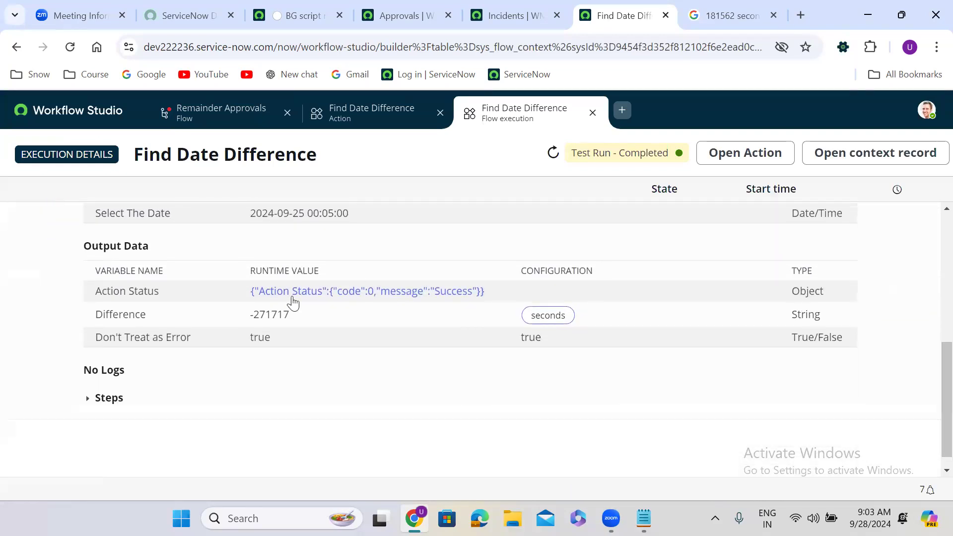
click(593, 115)
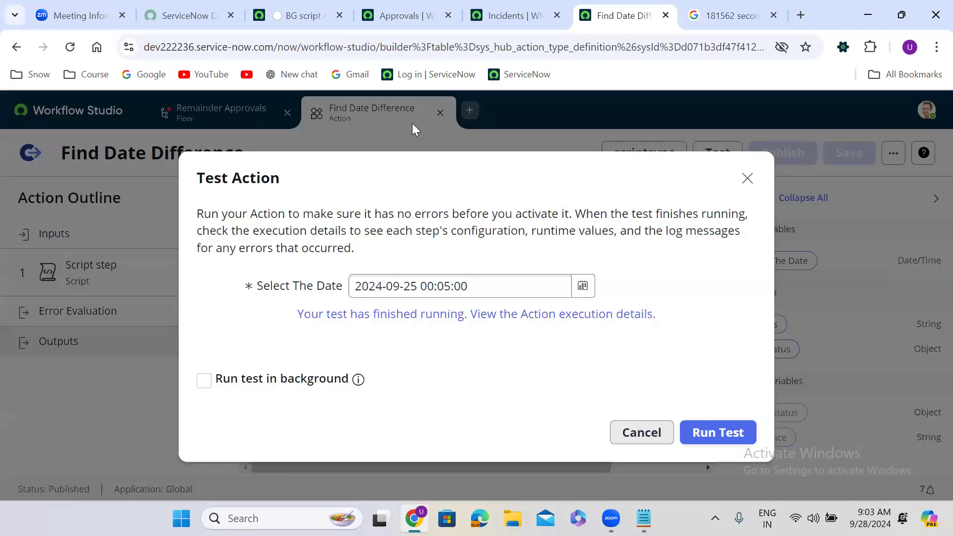
click(747, 179)
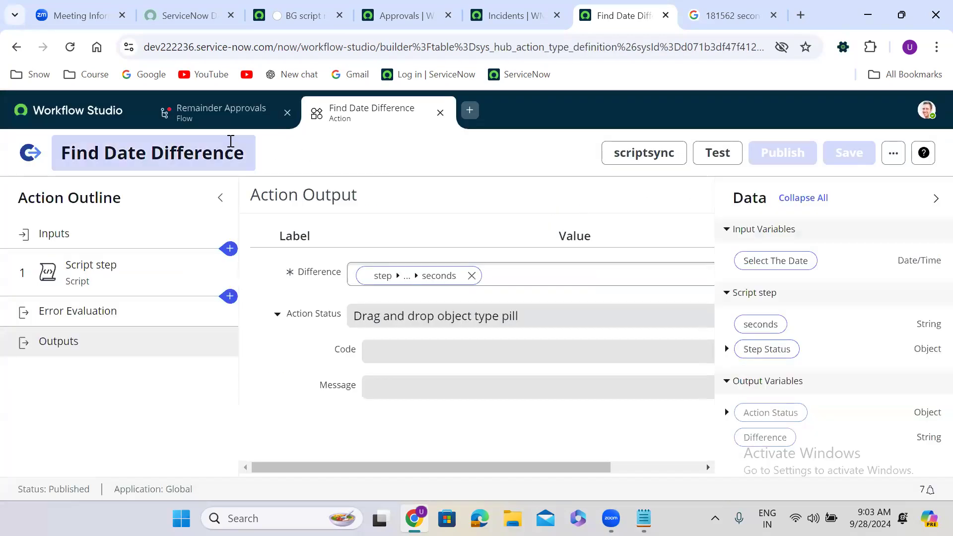
click(212, 119)
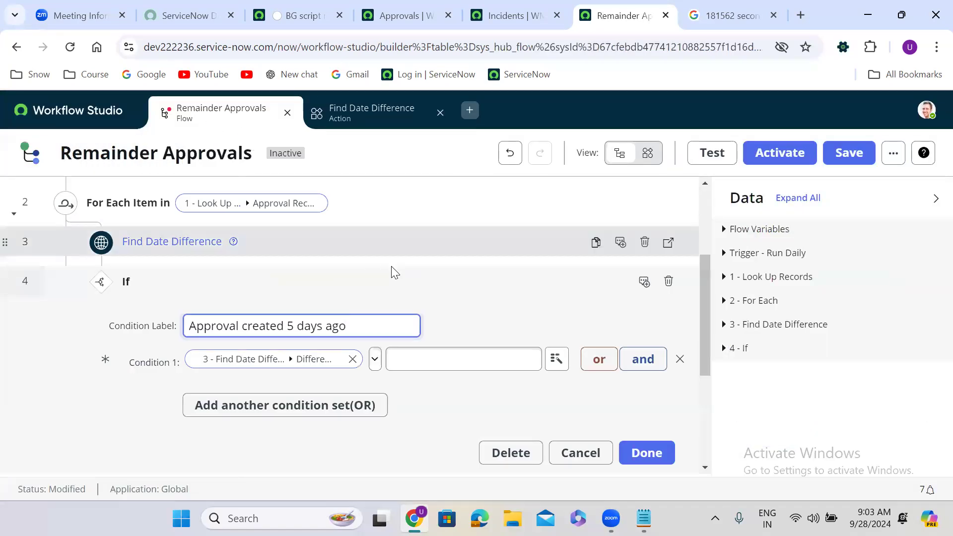
Delete the old If step and add a new If step after Find Date Difference.
click(666, 281)
click(641, 303)
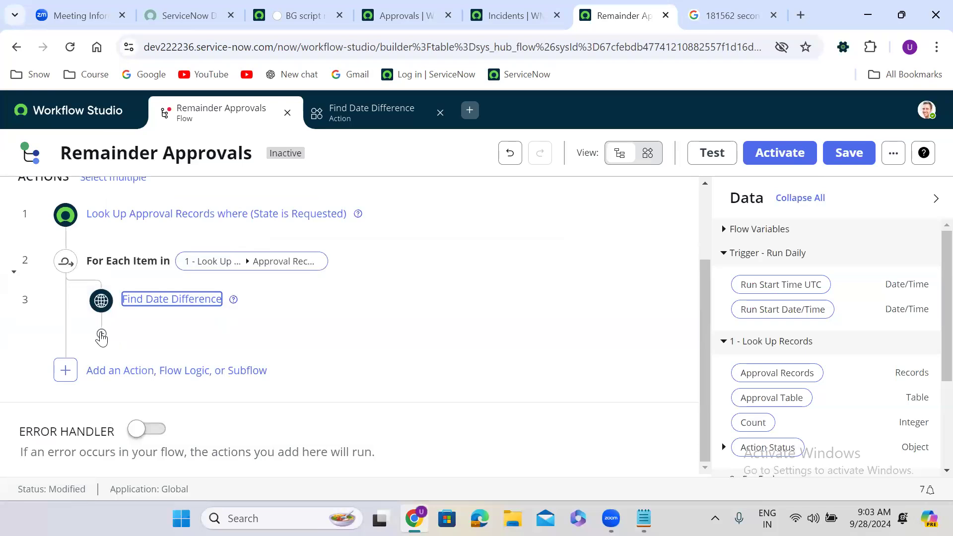
click(101, 336)
click(255, 343)
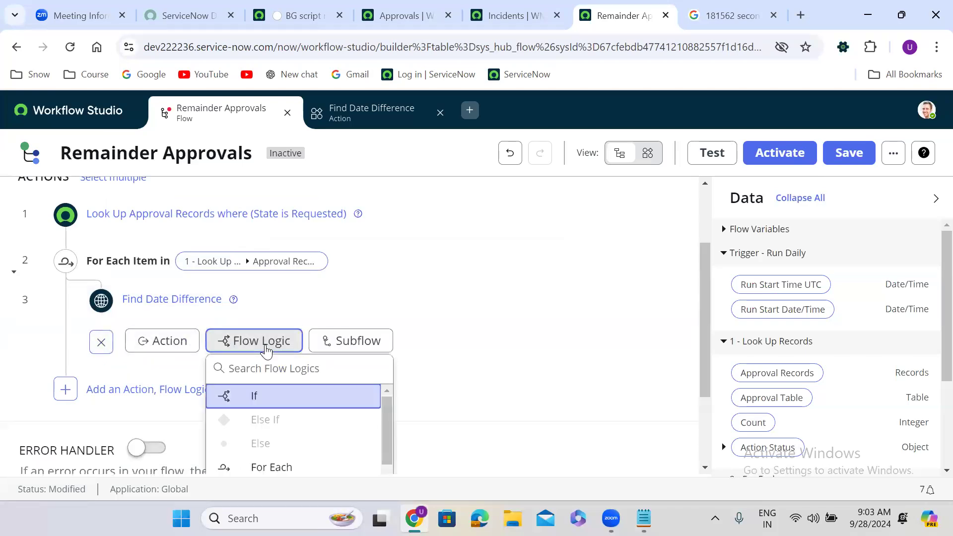
click(276, 397)
Label the new If 'If days difference is 5' and finish editing it.
click(275, 375)
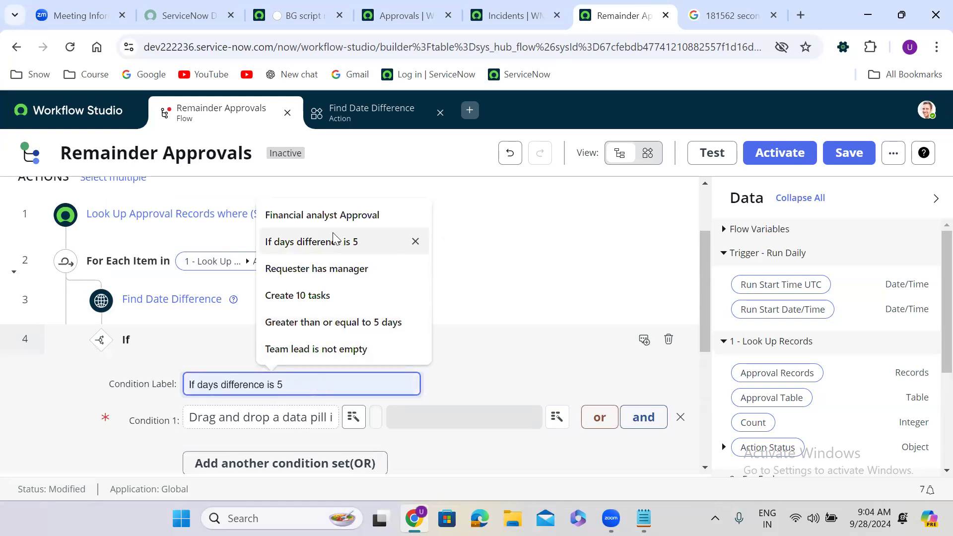
click(343, 244)
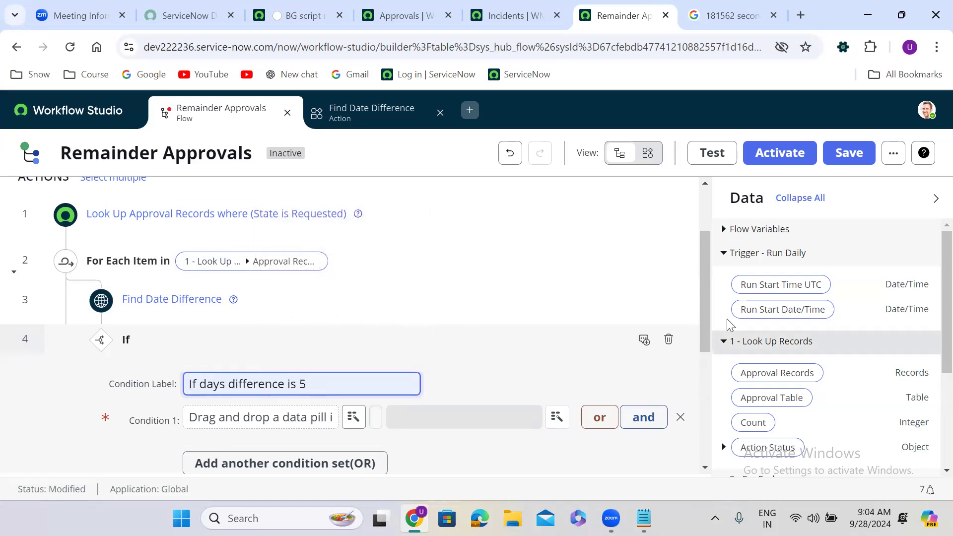
drag(702, 299, 704, 359)
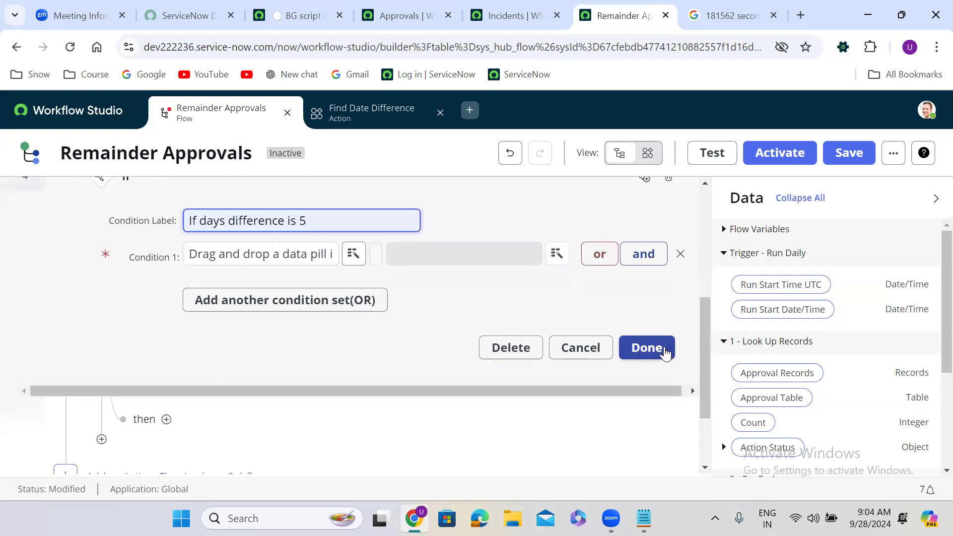
click(663, 351)
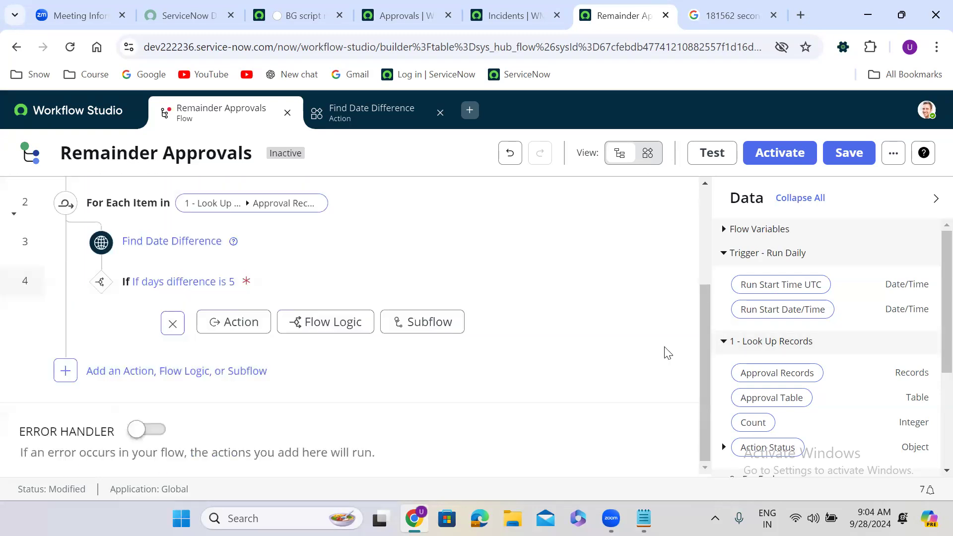
click(316, 323)
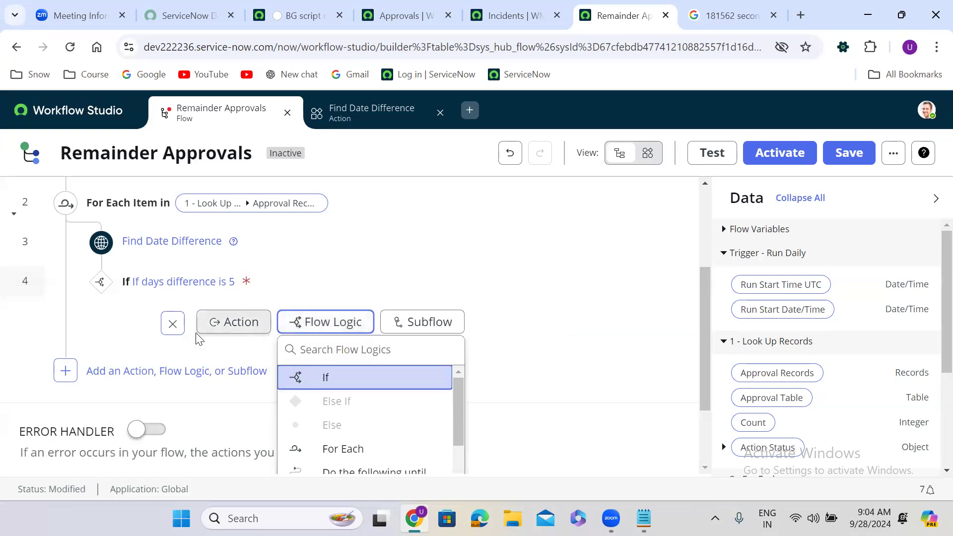
click(220, 352)
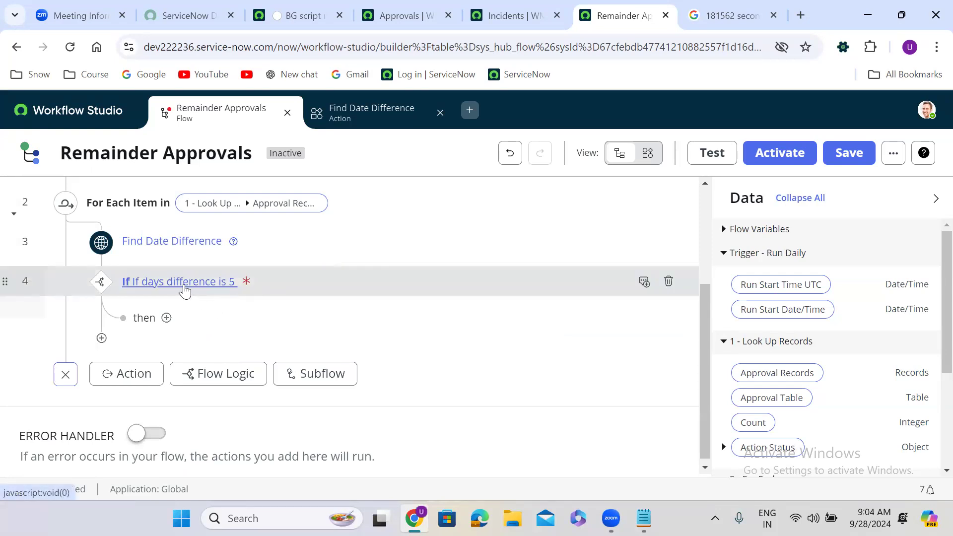
Set the If's Condition 1 to the Difference pill with the 'less than' operator.
click(276, 286)
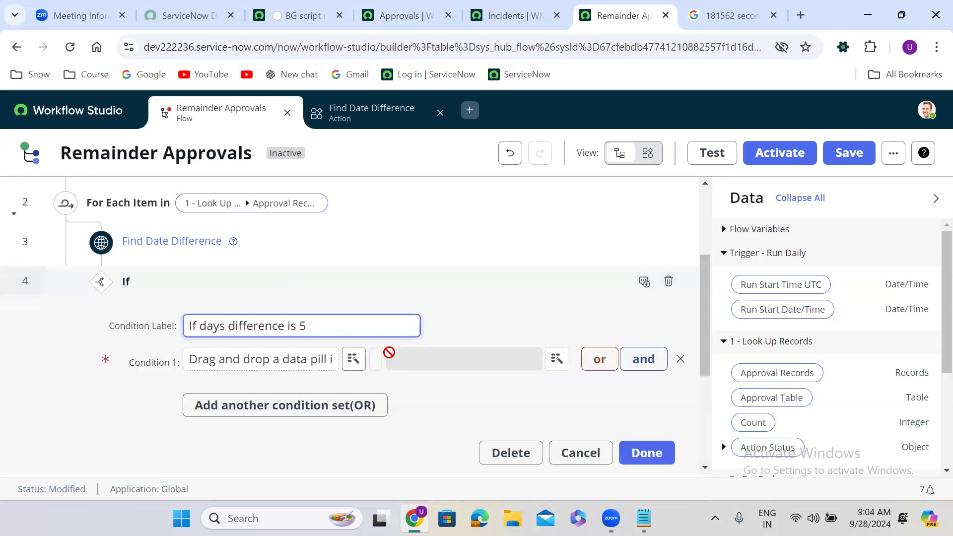
scroll(930, 347, down, 3)
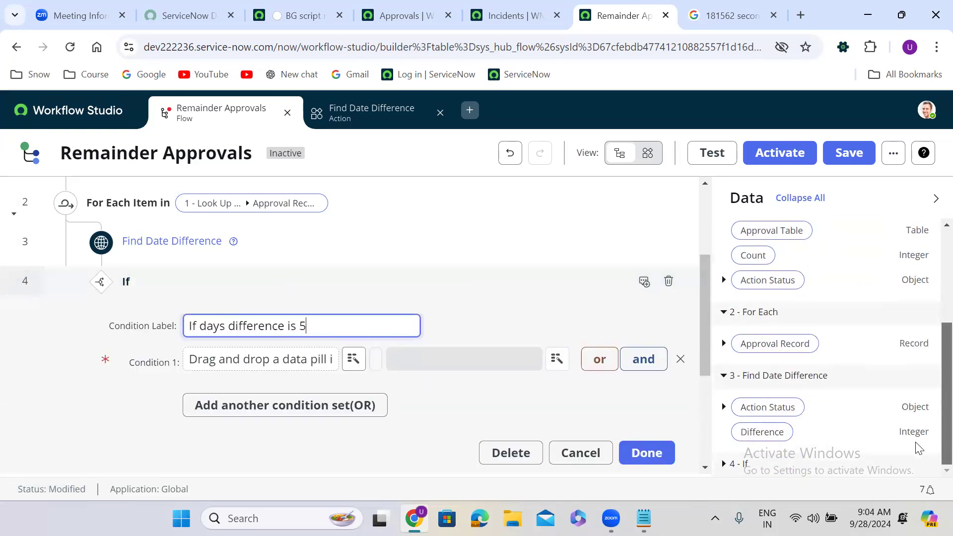
drag(762, 433, 253, 359)
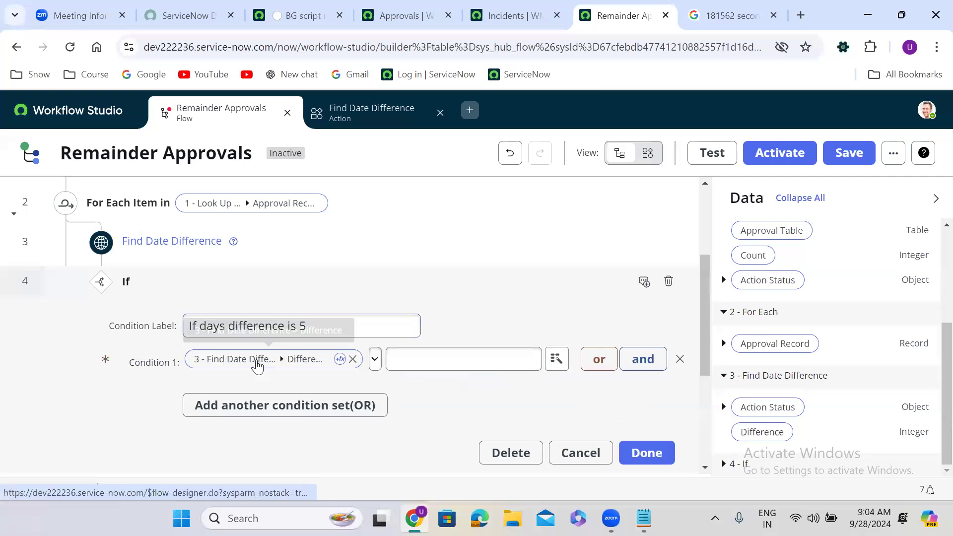
click(376, 359)
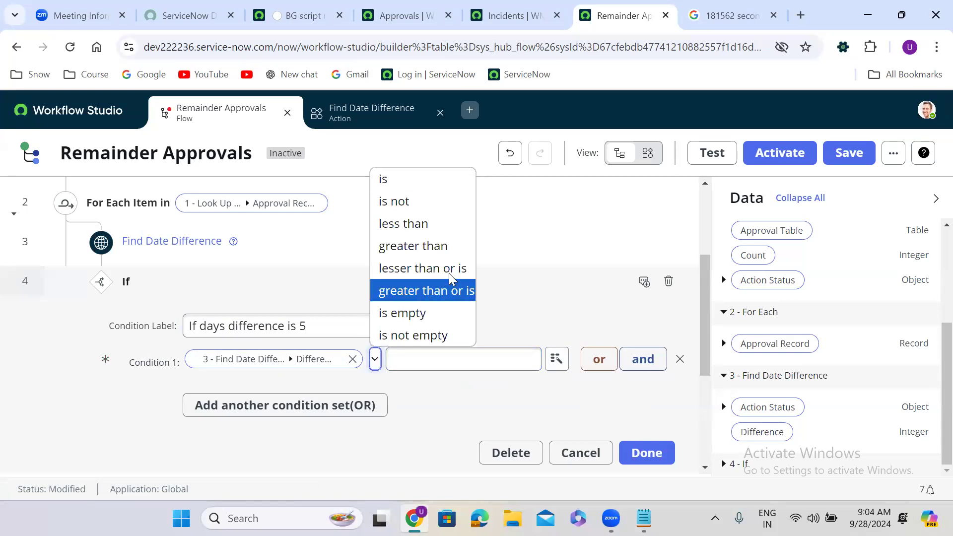
click(417, 225)
click(408, 360)
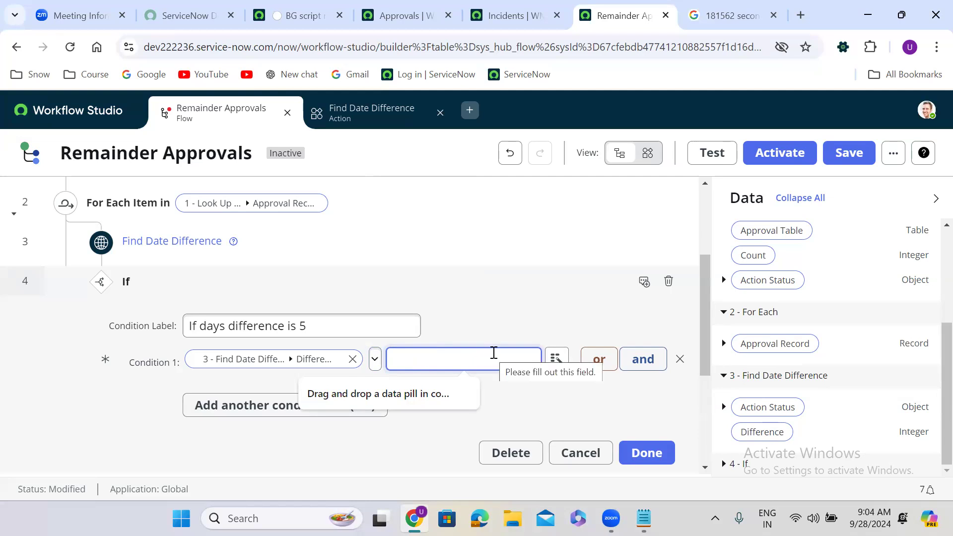
click(365, 128)
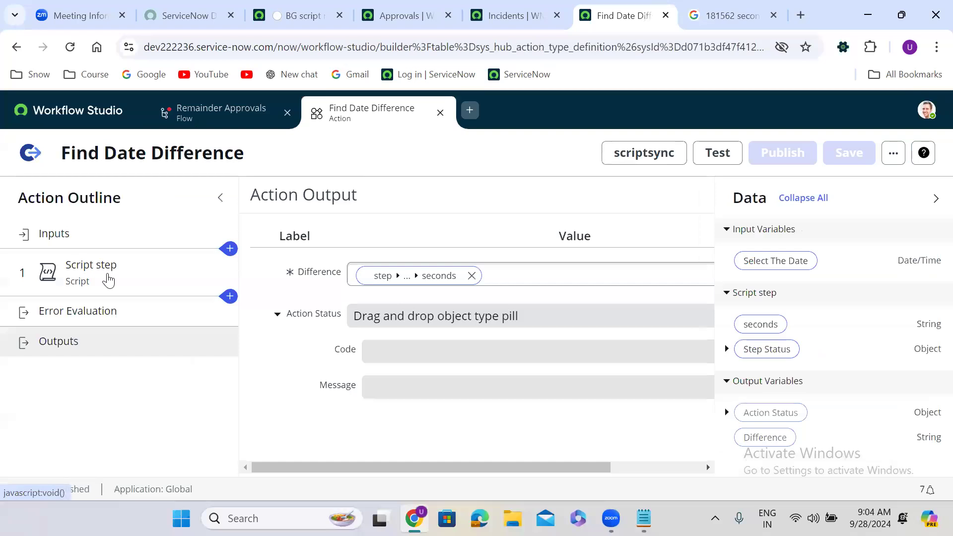
Replace line 4's gs.dateDiff expression with GlideDateTime.subtract(new GlideDateTime(), inputs.date).getDayPart().
click(111, 279)
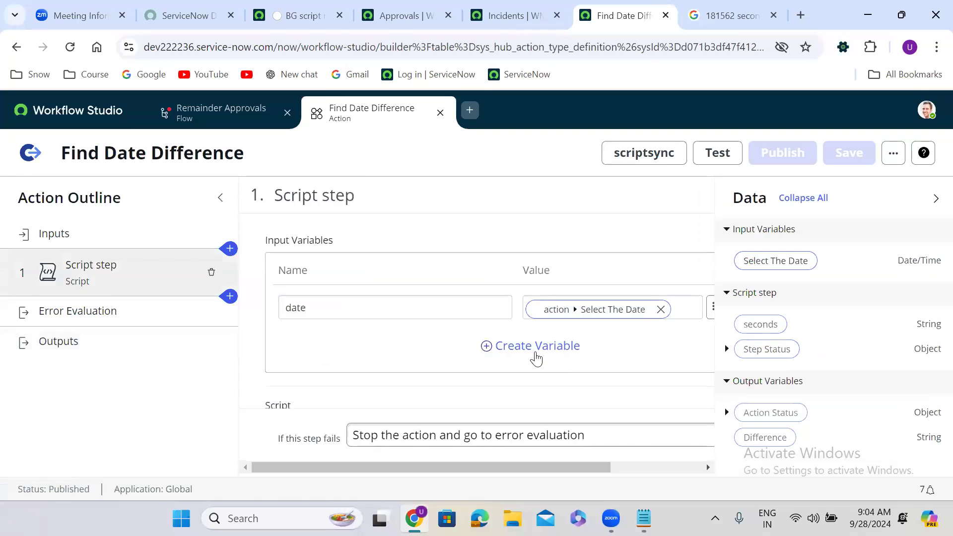
click(936, 198)
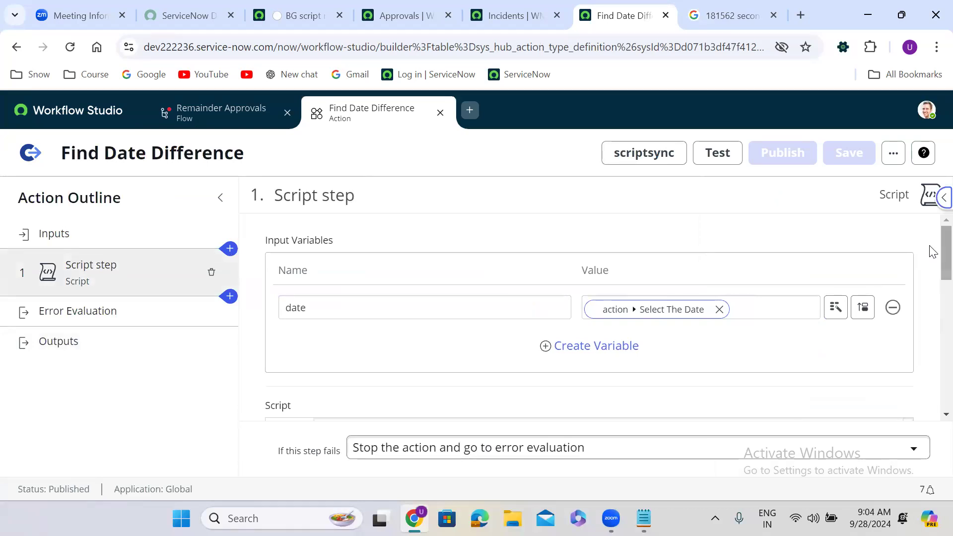
drag(932, 252, 931, 311)
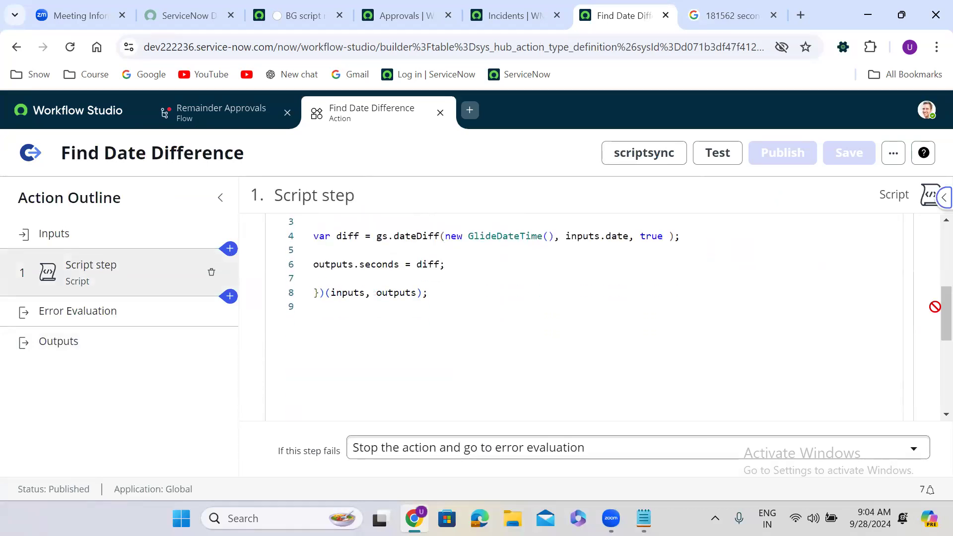
drag(378, 236, 679, 237)
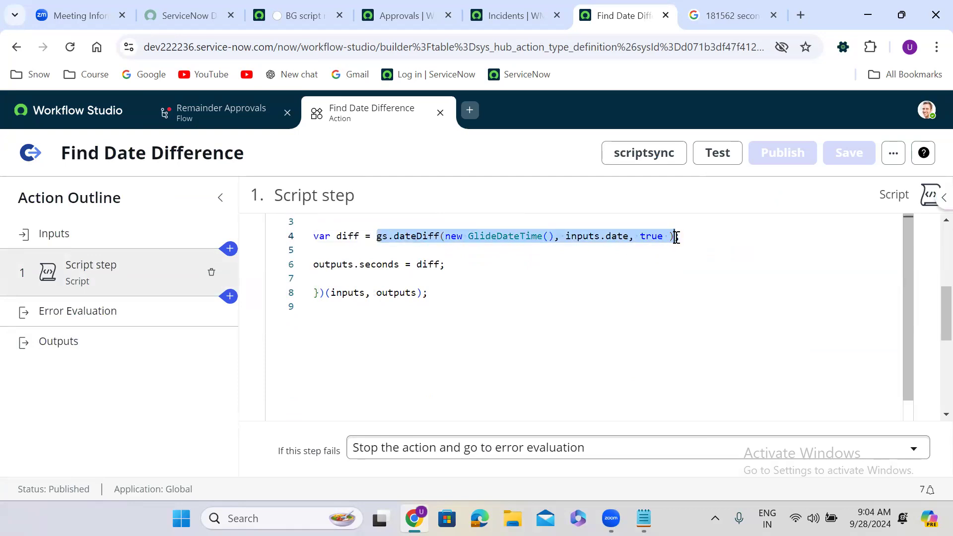
key(BackSpace)
text(GlideDateTime.s)
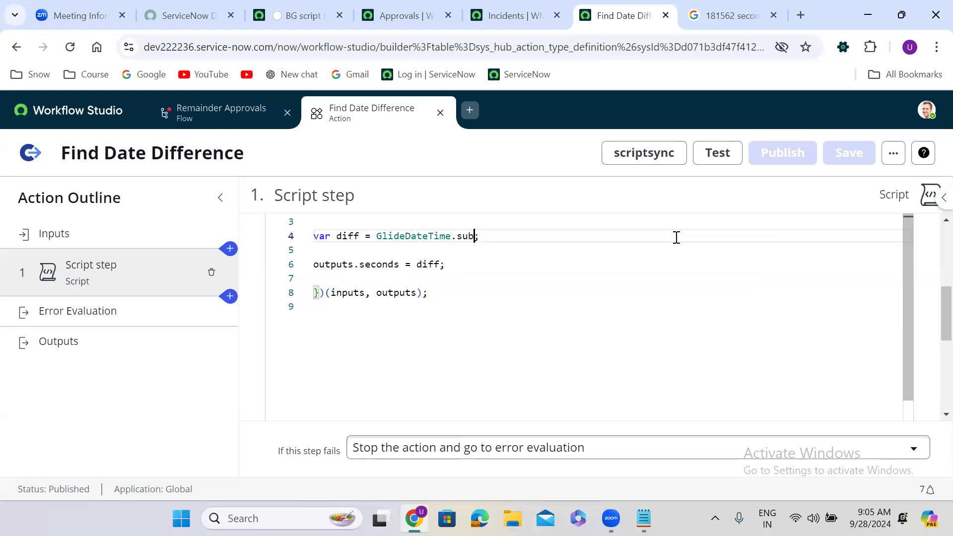
text(ubtract()new G)
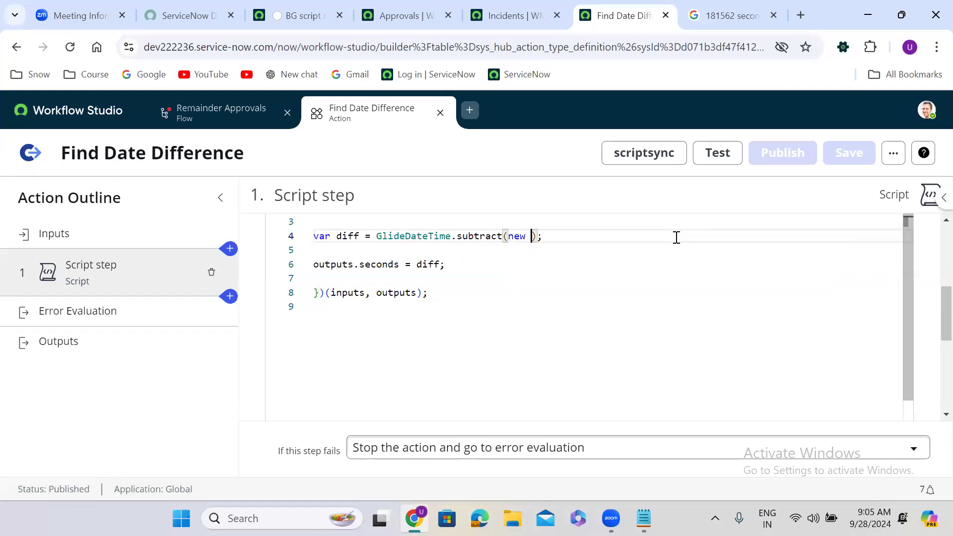
text(lideDat)
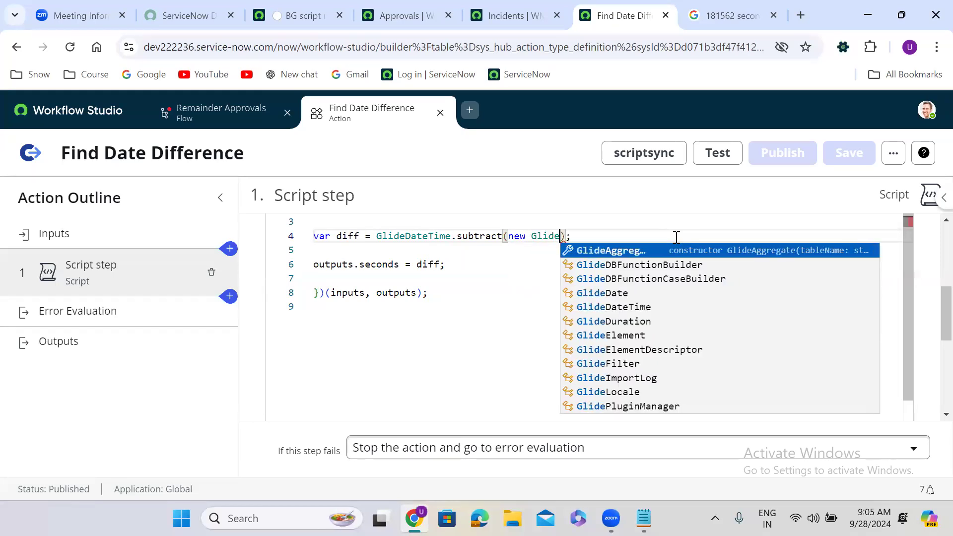
text(eTime()
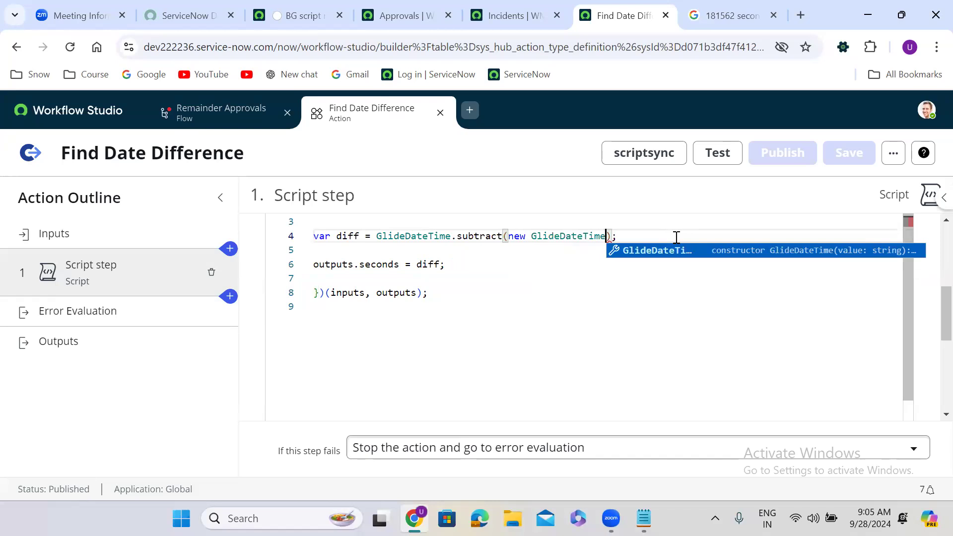
text(), )
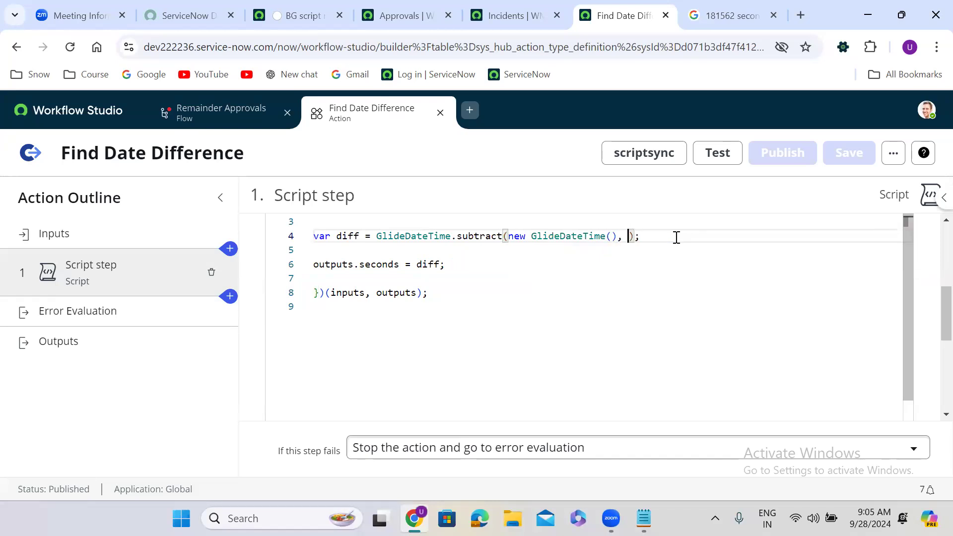
text(inputs)
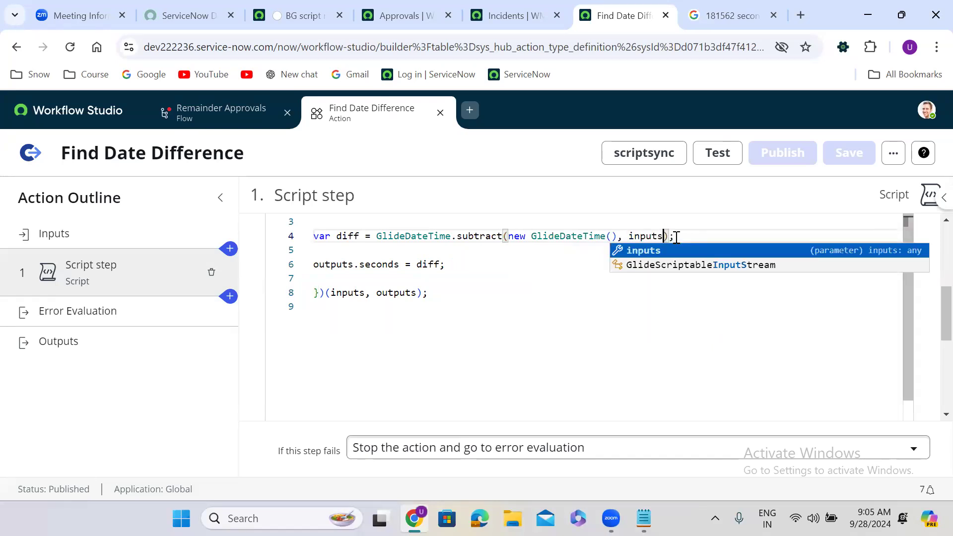
text(.date)
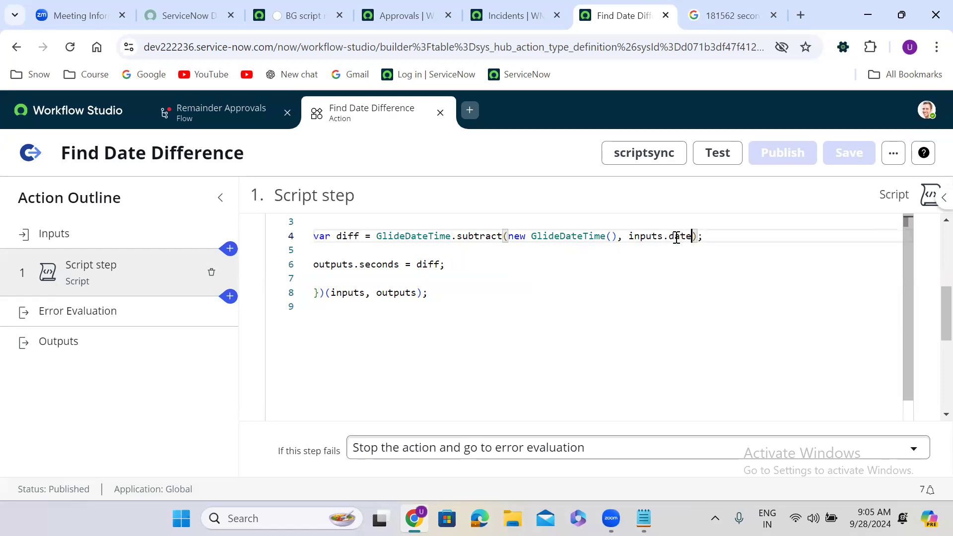
text(.getDay)
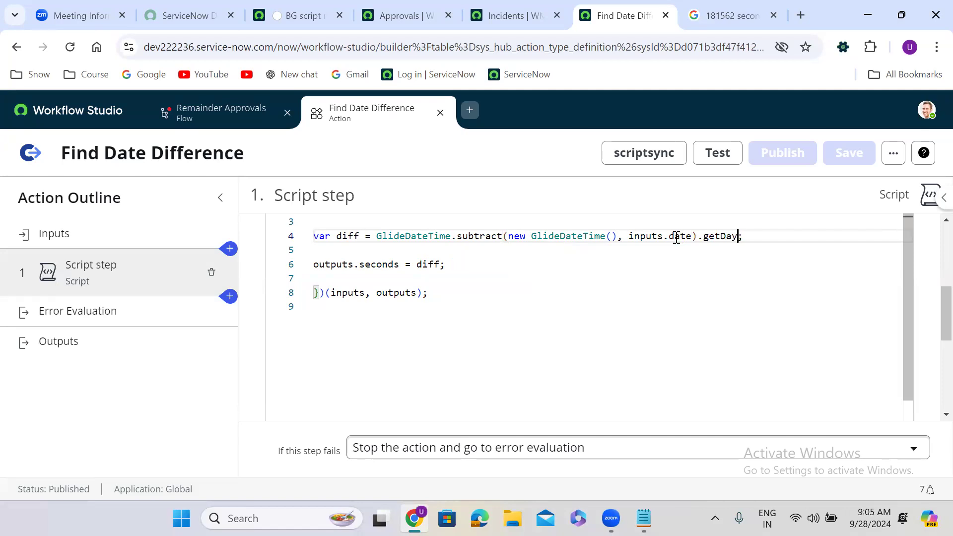
text(Part())
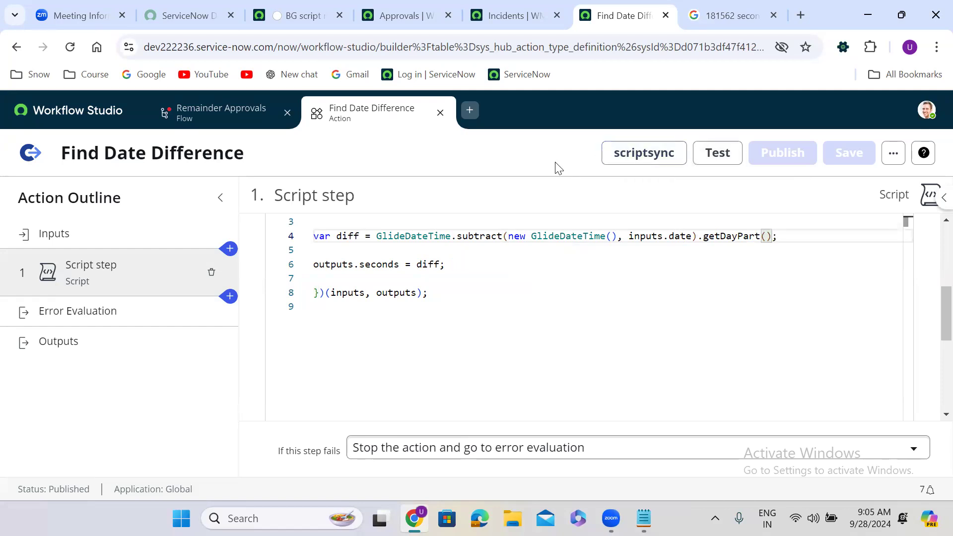
Save and publish the edited Find Date Difference action.
click(853, 154)
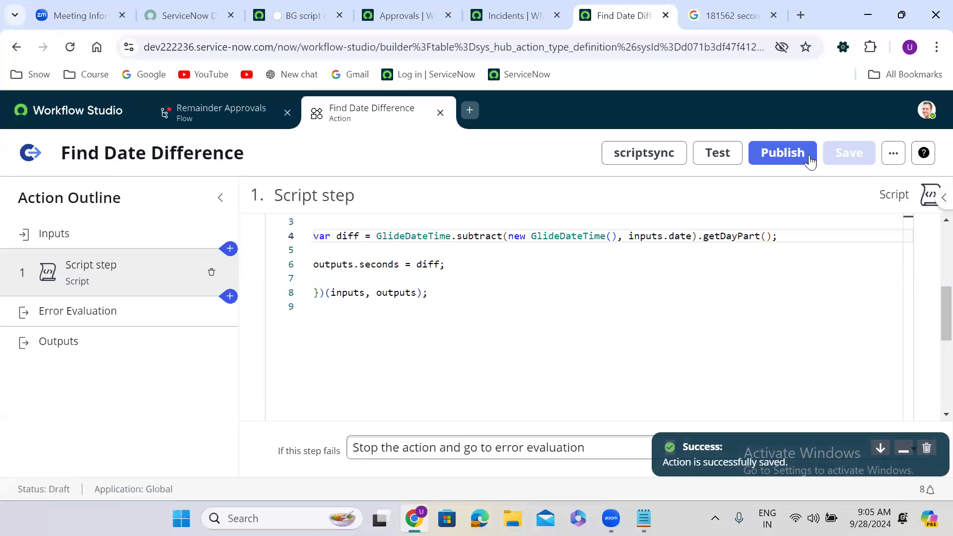
click(773, 154)
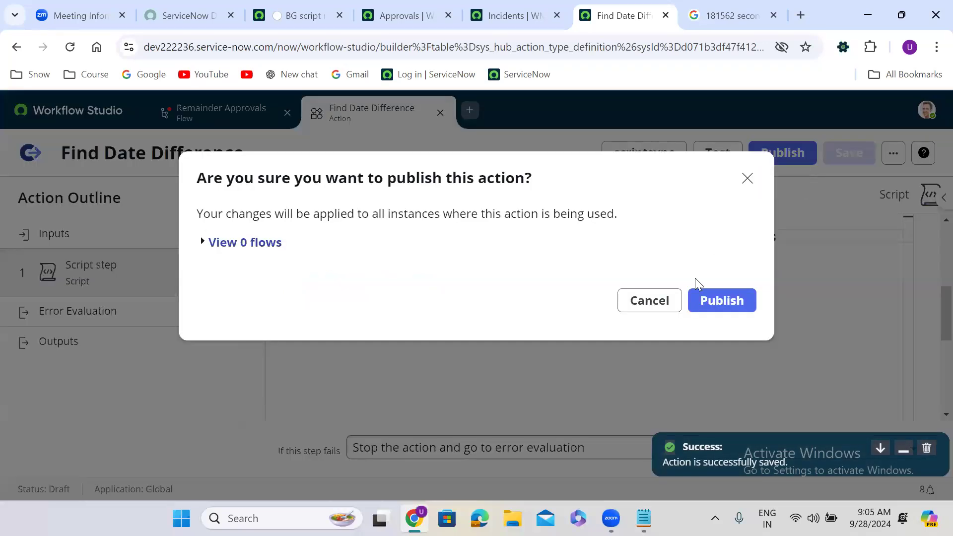
click(732, 303)
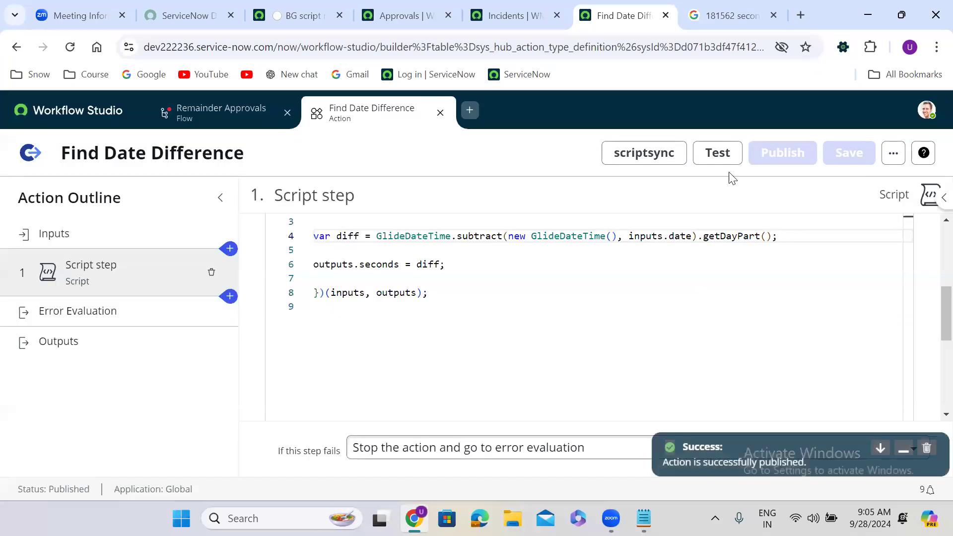
click(723, 156)
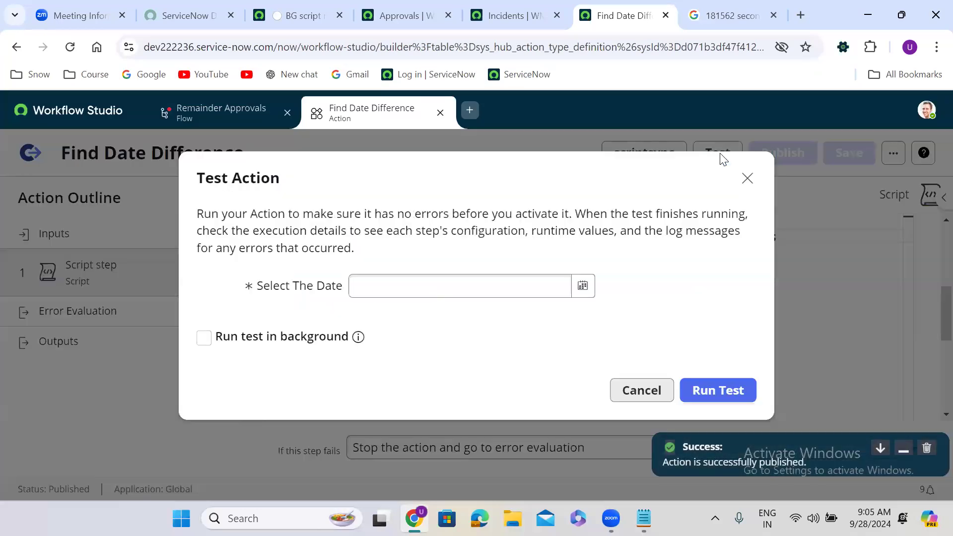
click(581, 287)
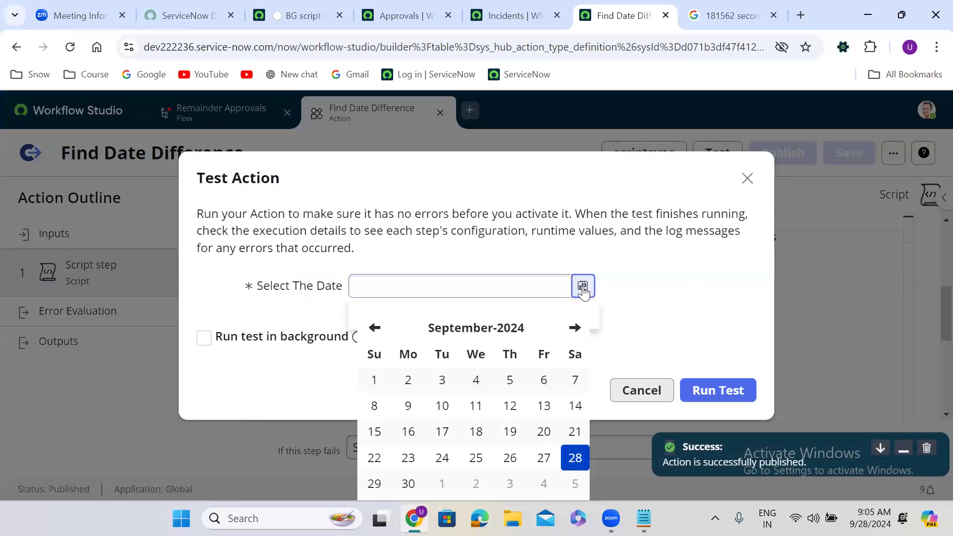
click(476, 461)
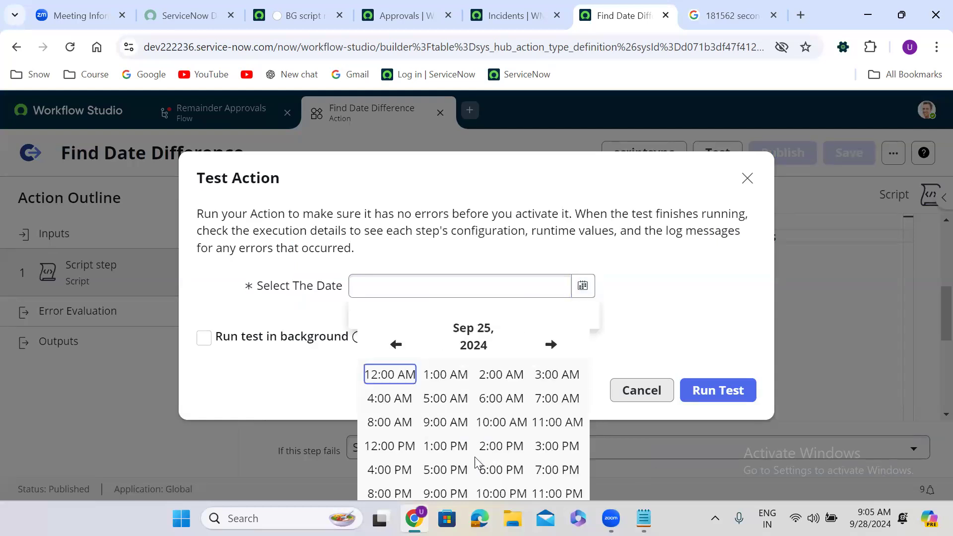
click(434, 374)
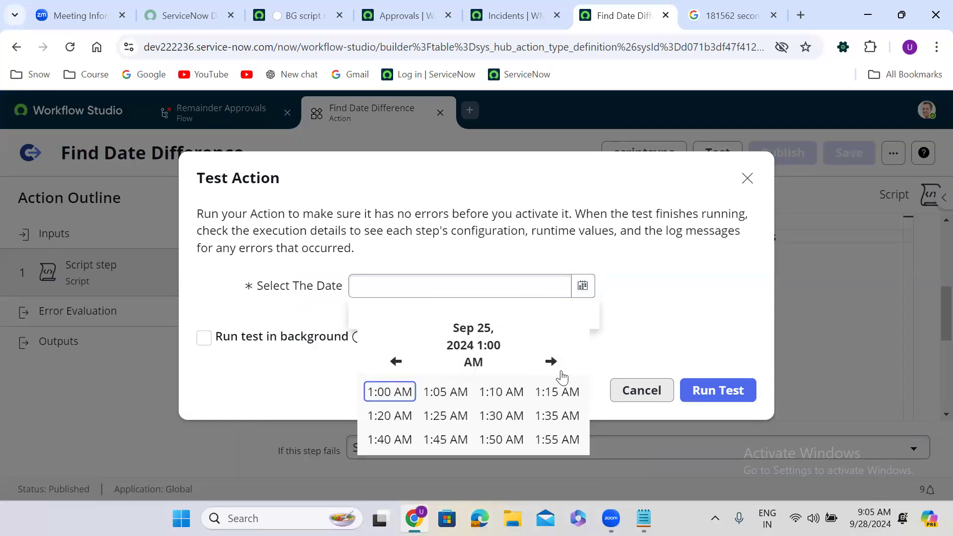
click(392, 395)
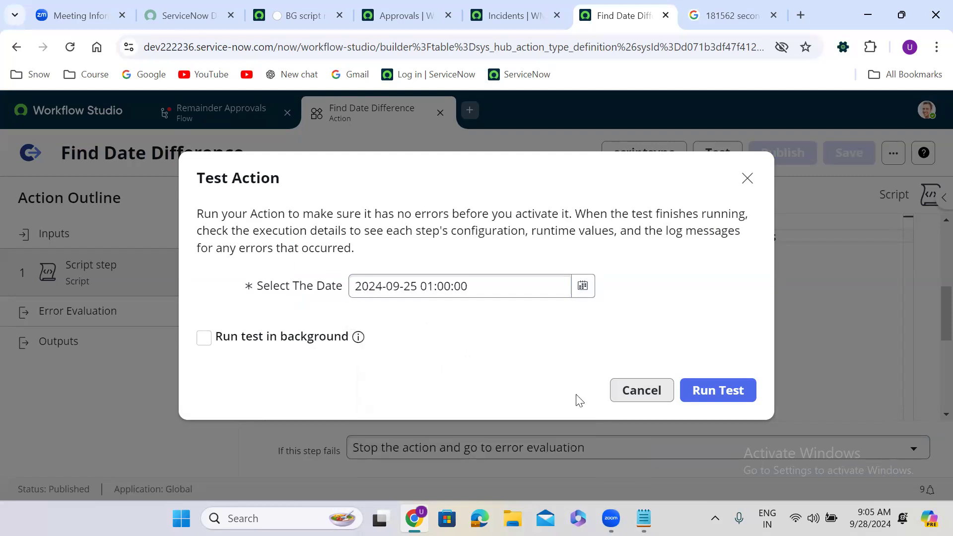
click(715, 399)
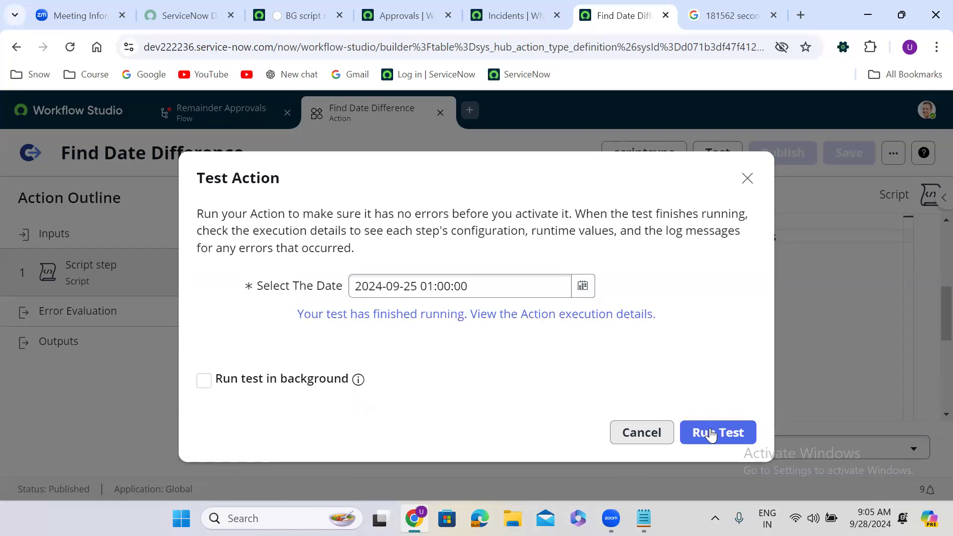
click(711, 428)
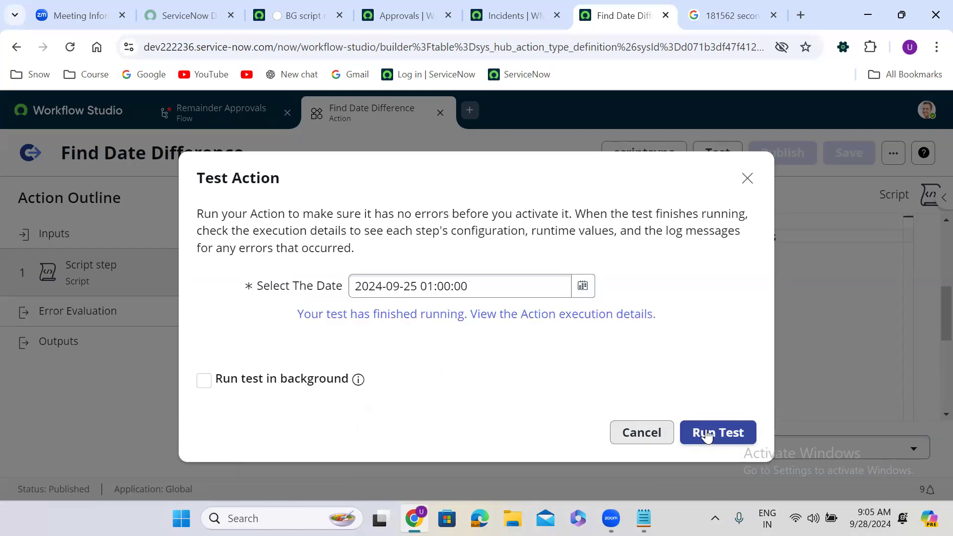
click(712, 433)
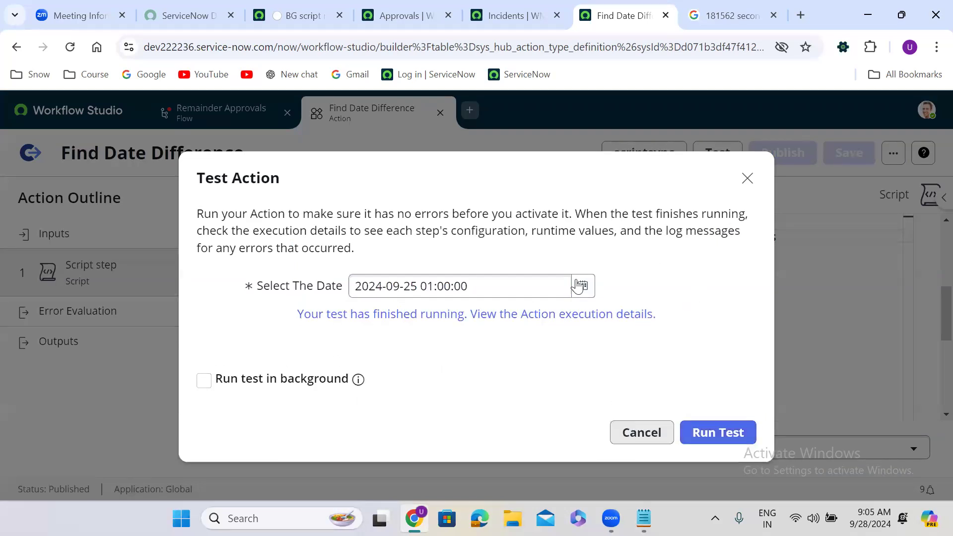
click(498, 315)
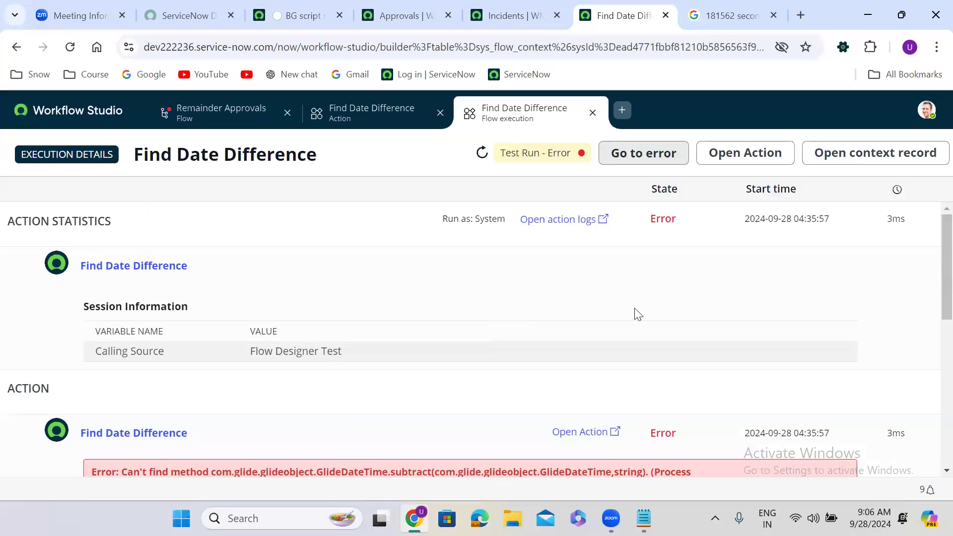
scroll(933, 278, down, 2)
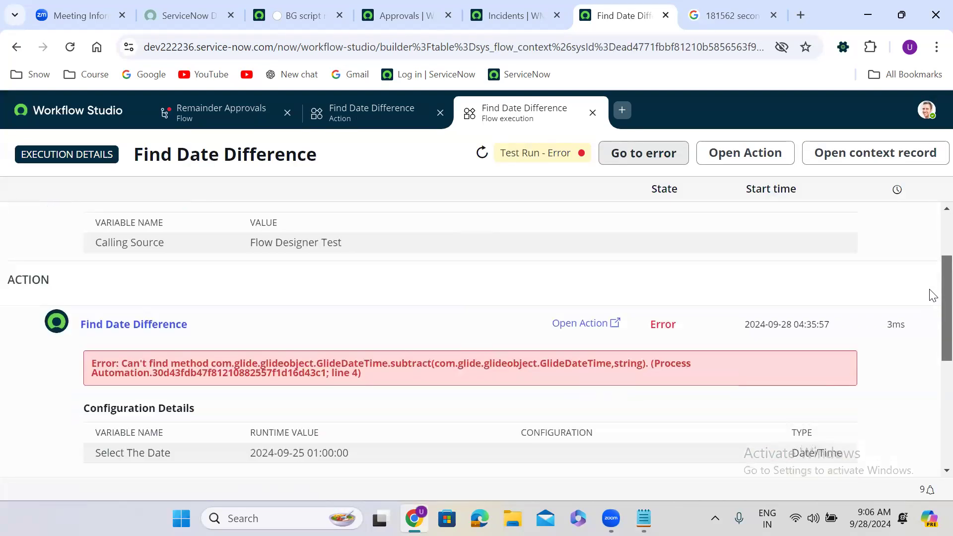
scroll(932, 298, down, 1)
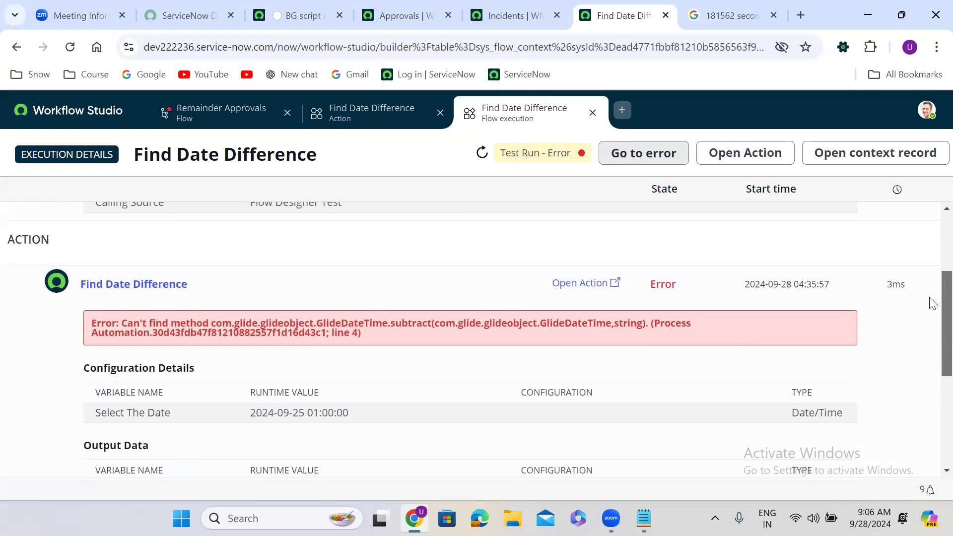
click(592, 113)
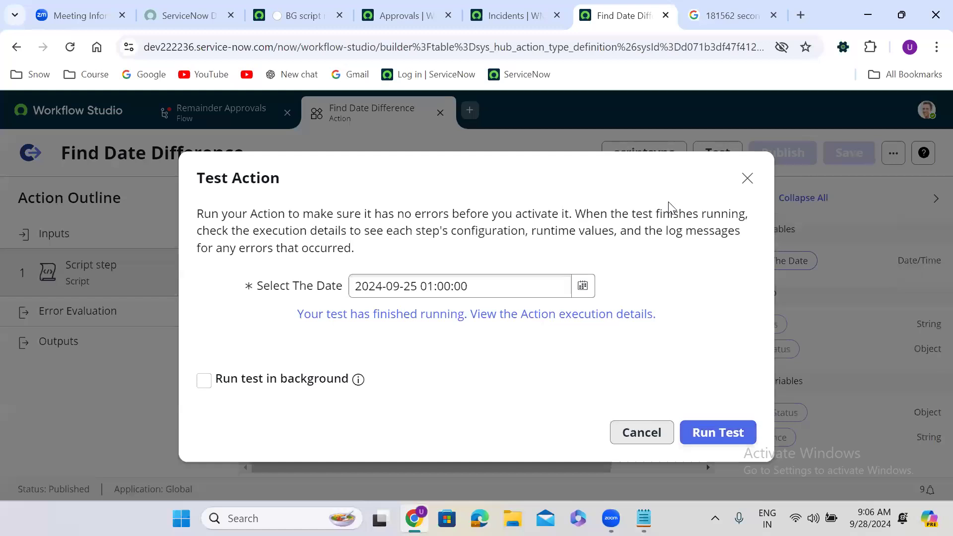
Change line 4 to 'var diff = gs.dateDiff(new GlideDateTime(), inputs.date, true);'.
click(748, 178)
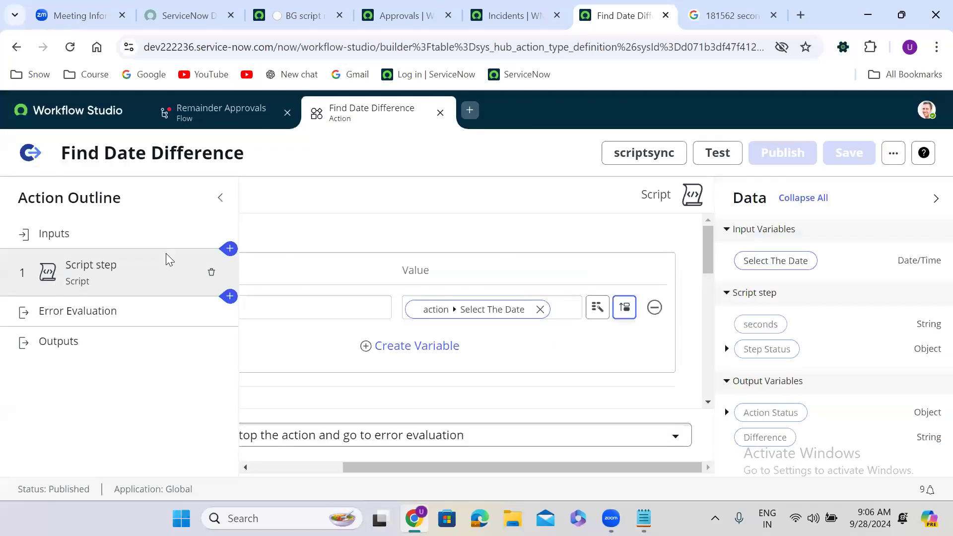
click(933, 198)
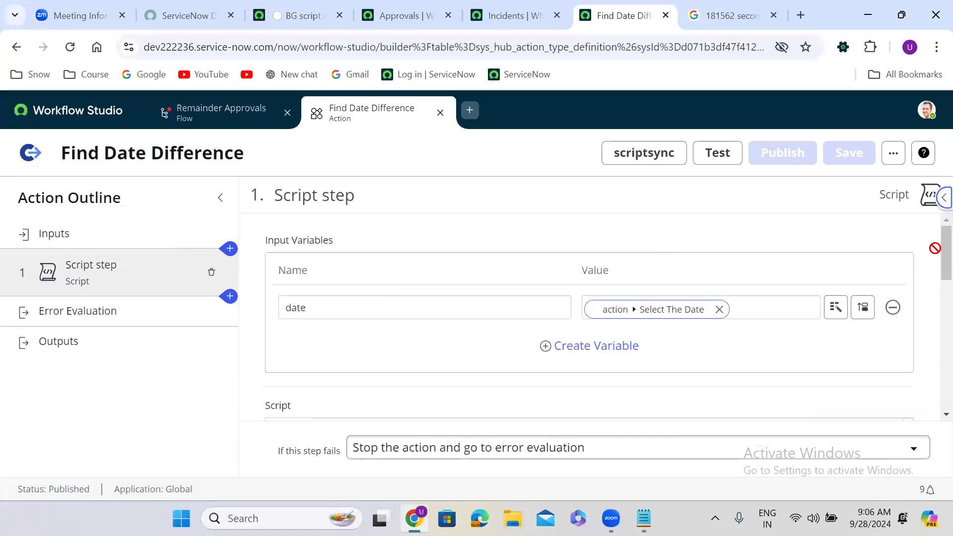
scroll(933, 276, down, 1)
scroll(931, 288, down, 4)
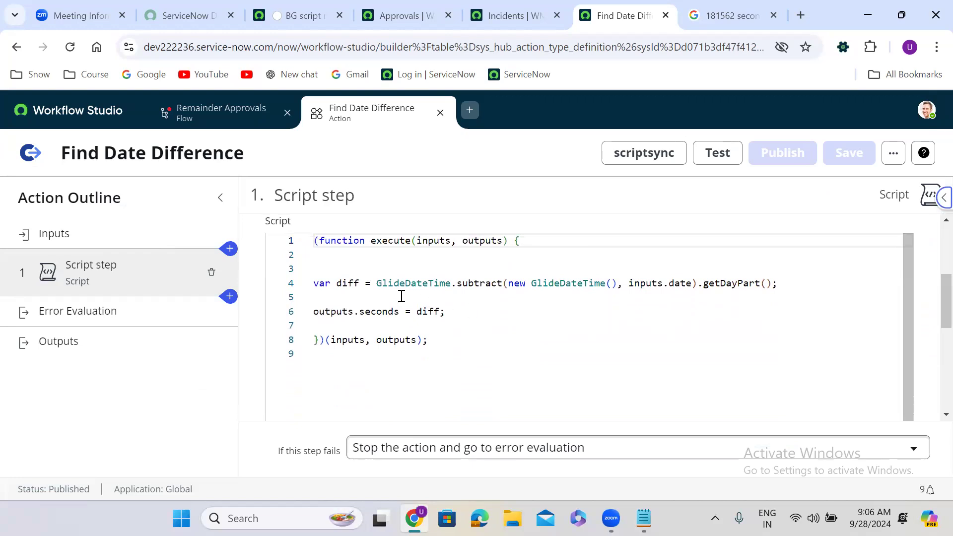
drag(377, 284, 771, 288)
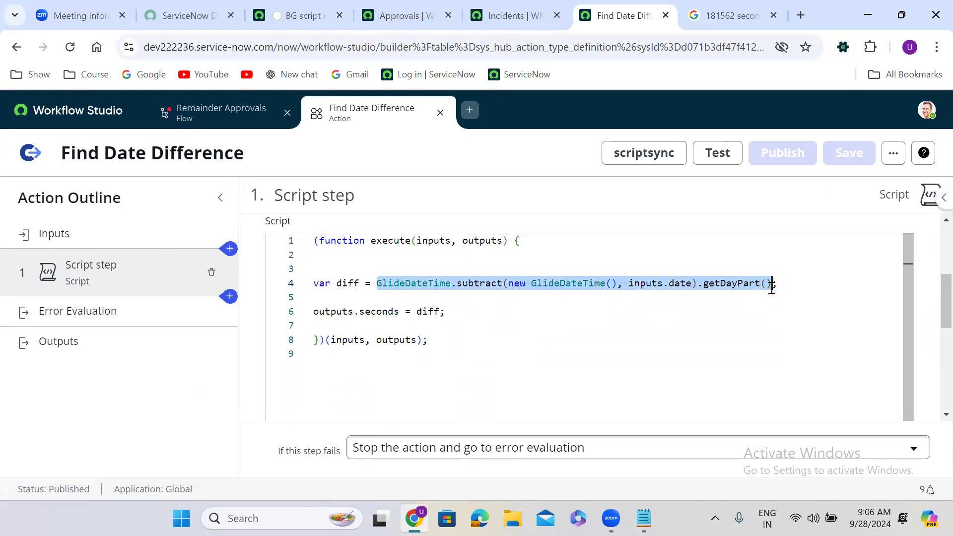
key(BackSpace)
text(gs.dat)
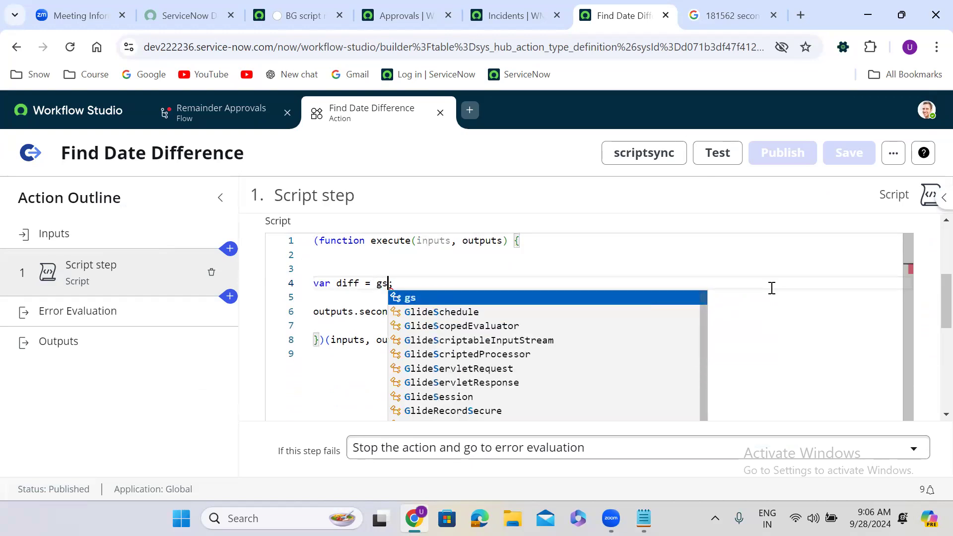
text(e)
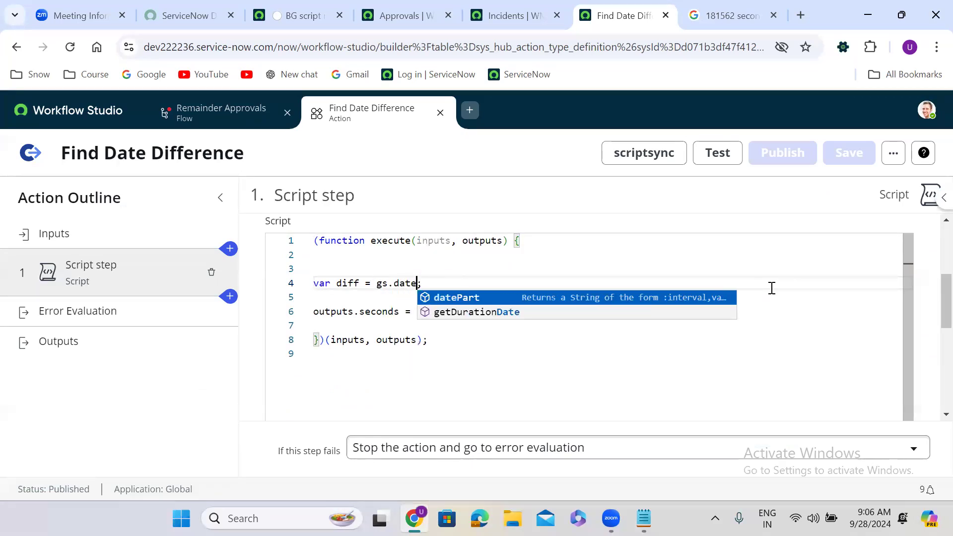
text(Di)
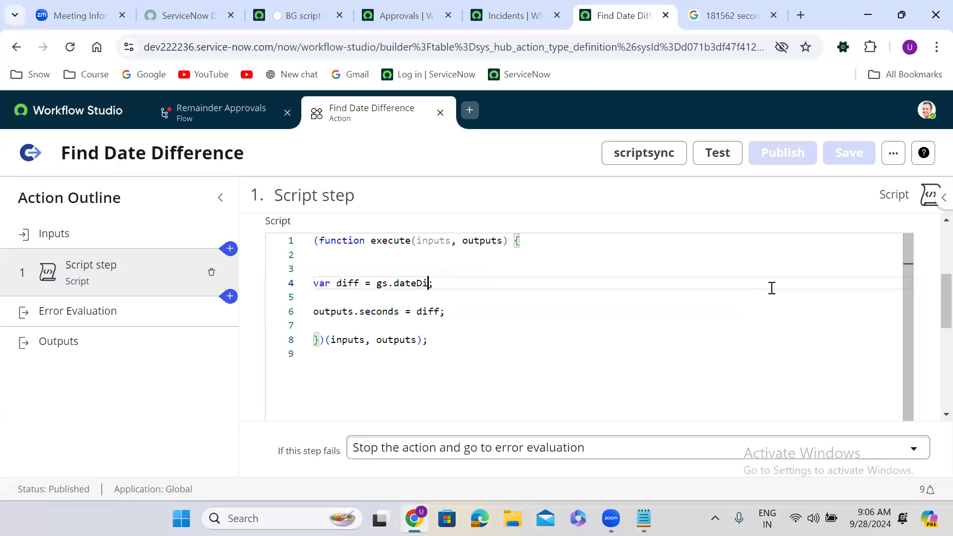
text(ff()
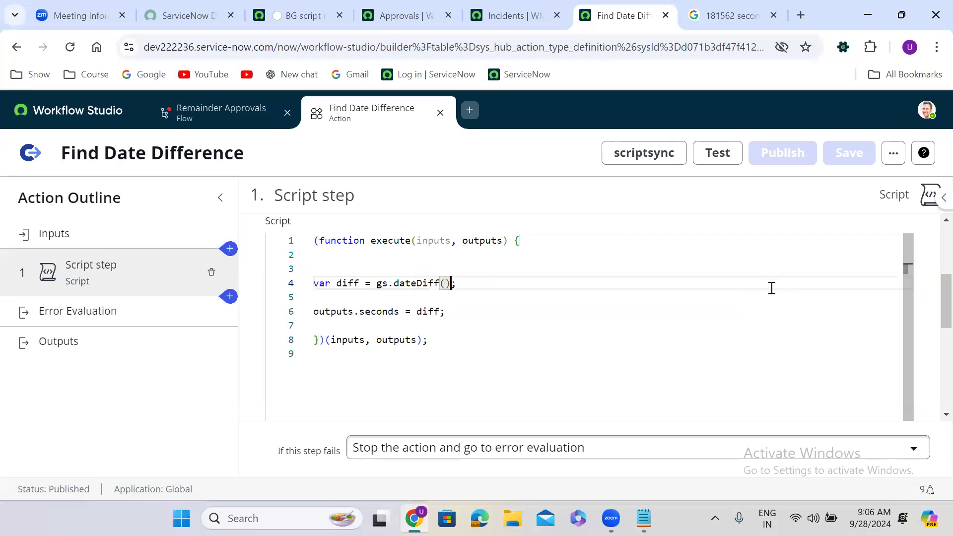
text(new )
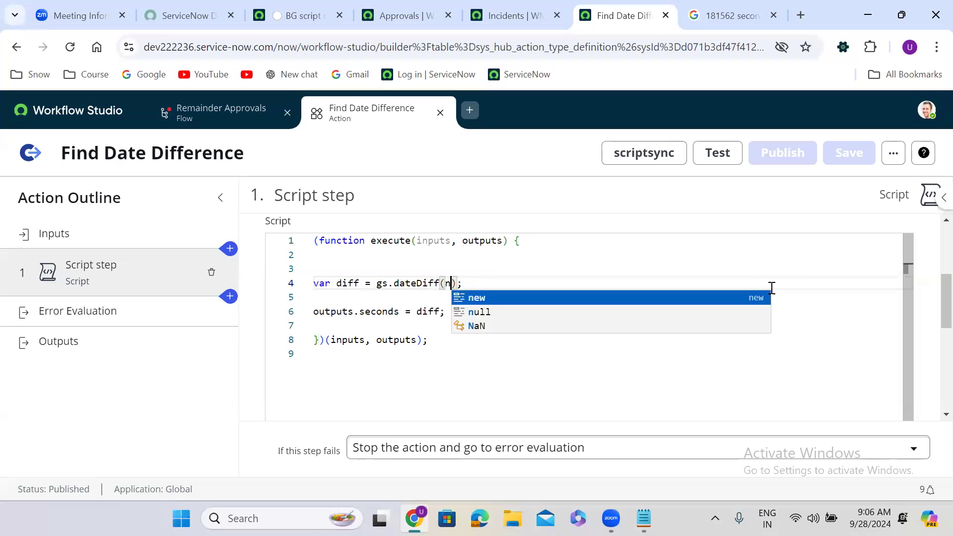
text(GlideD)
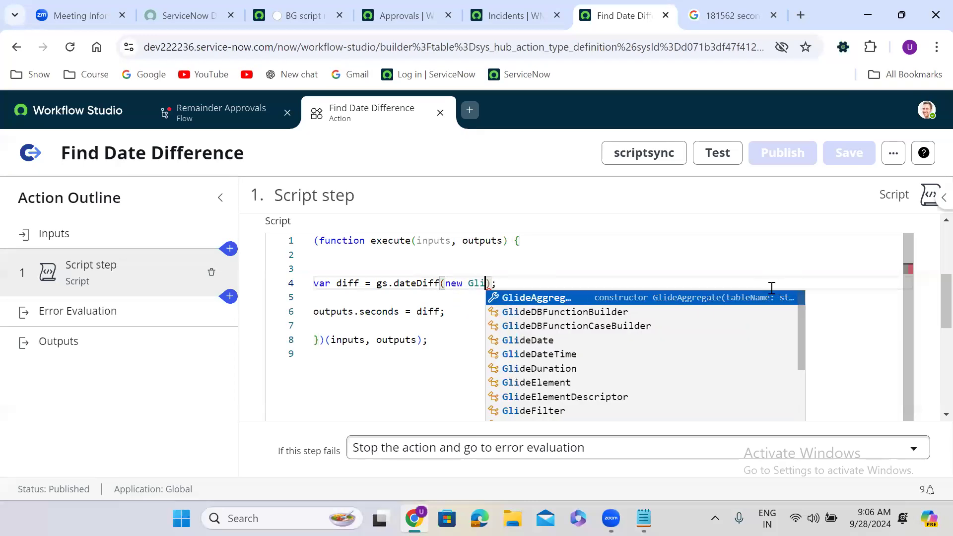
text(ateTime)
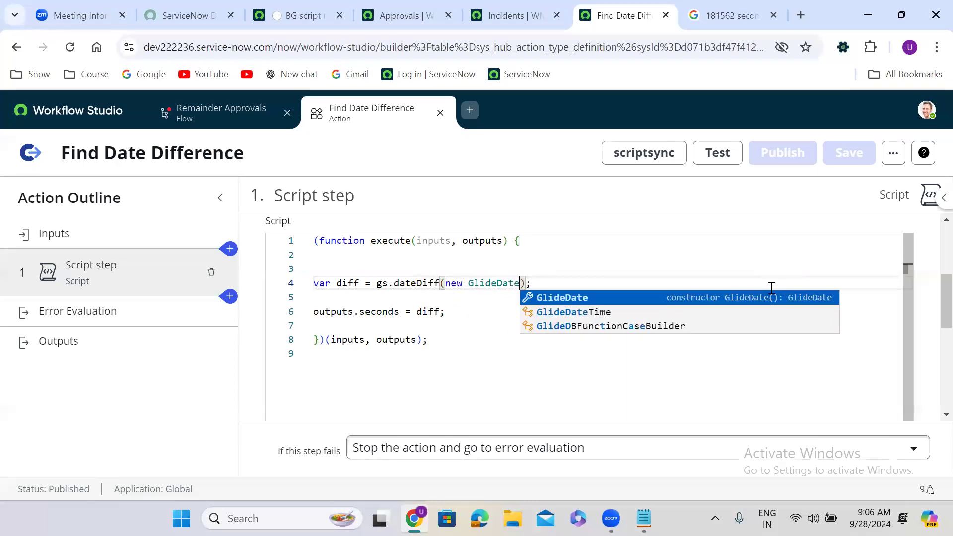
text(())
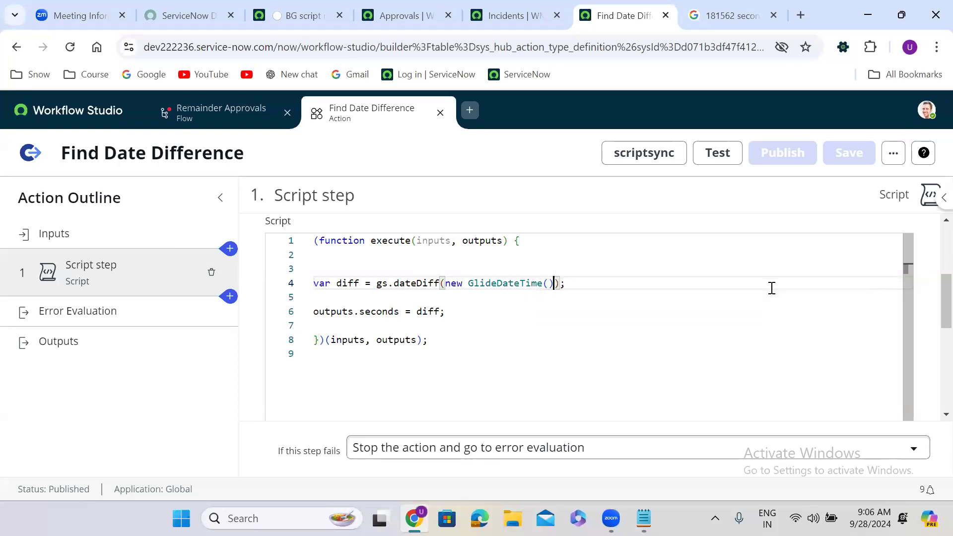
text(, inputs.)
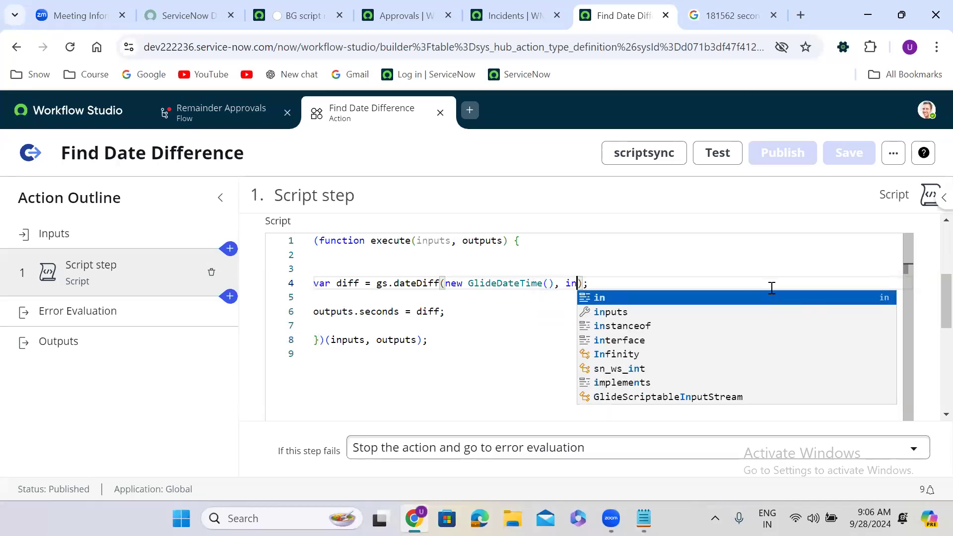
text(date)
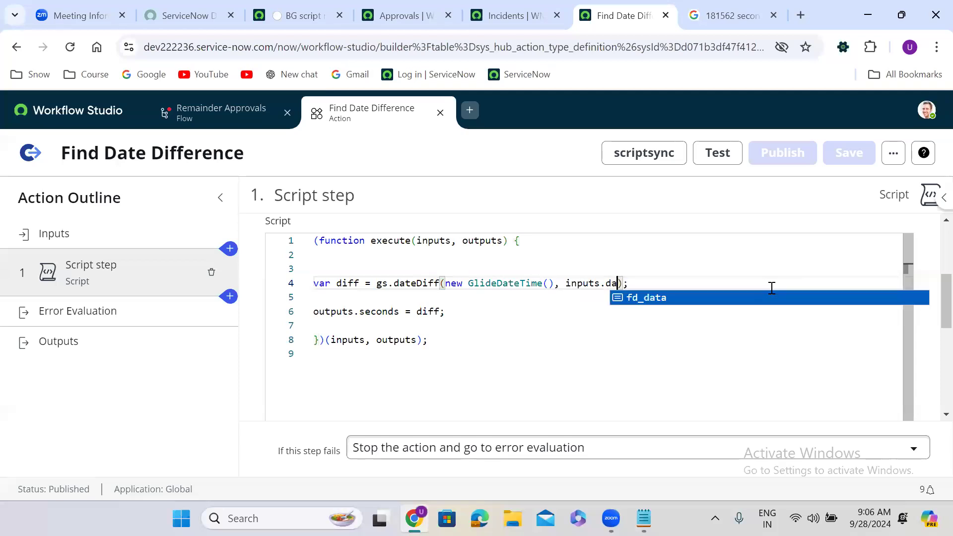
text(, t)
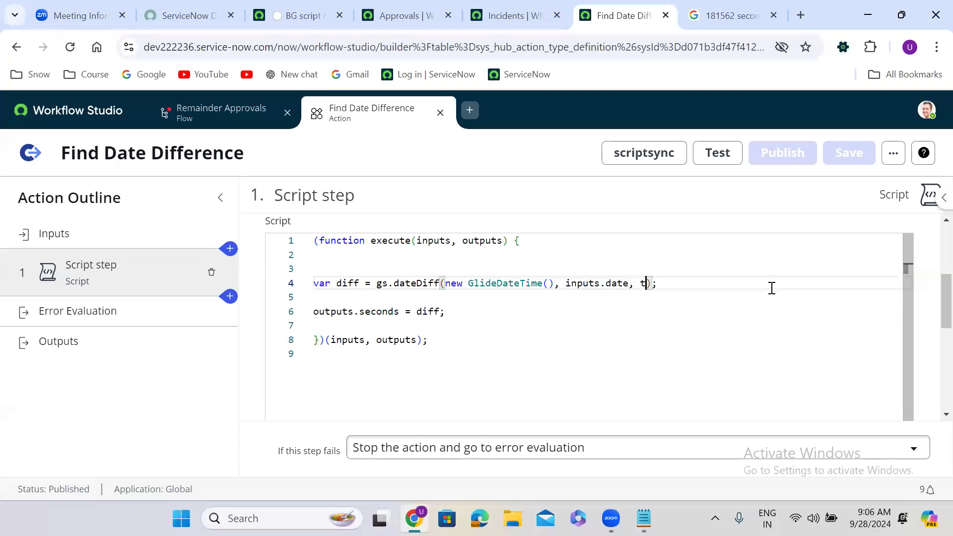
text(rue)
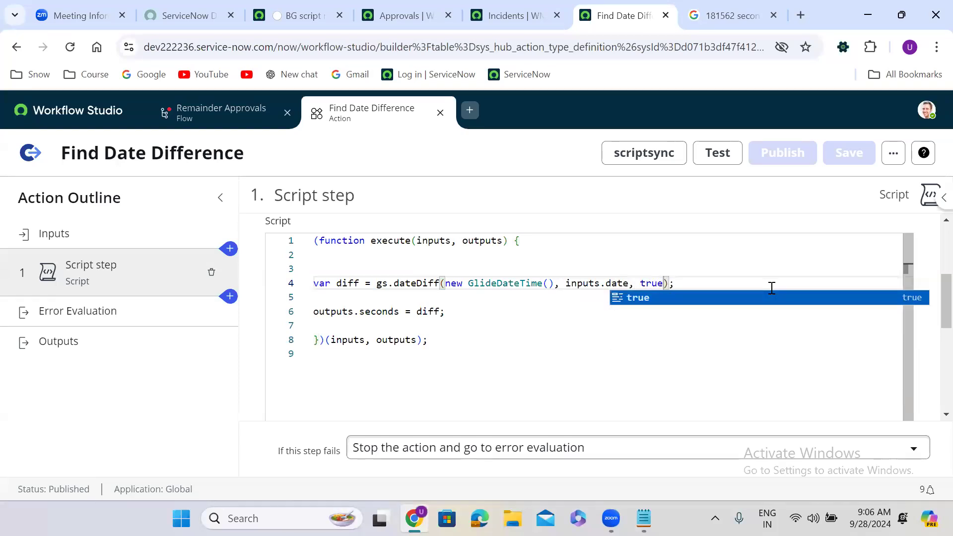
key(Escape)
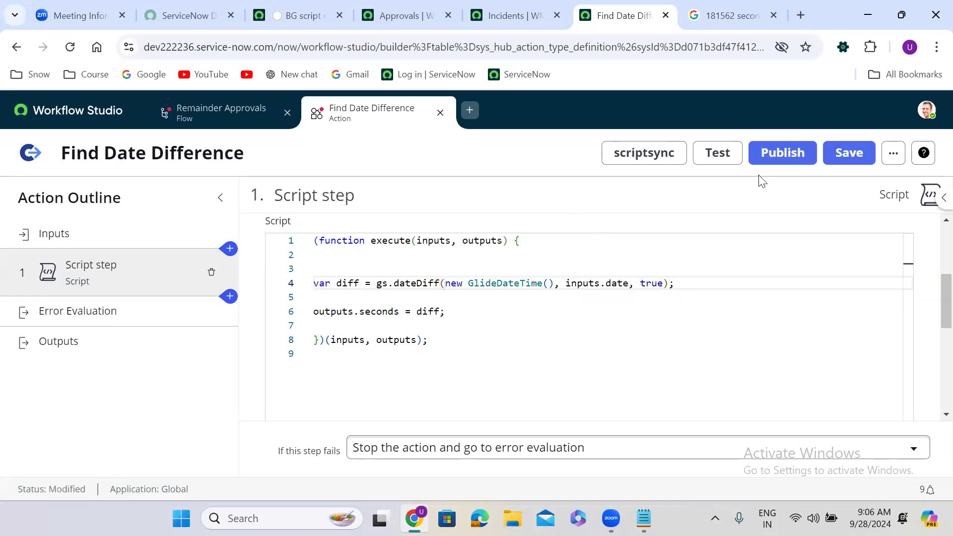
Save and publish the updated Find Date Difference action.
click(863, 155)
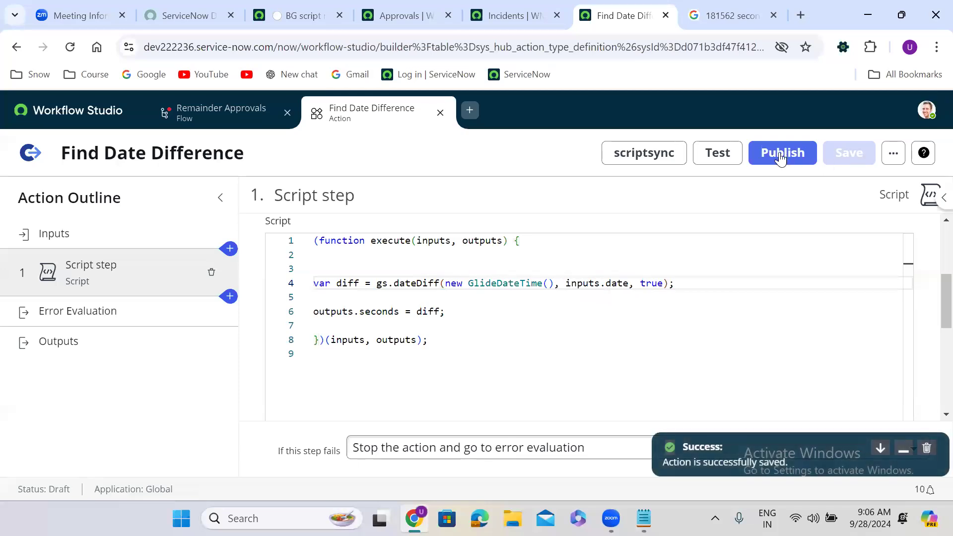
click(780, 156)
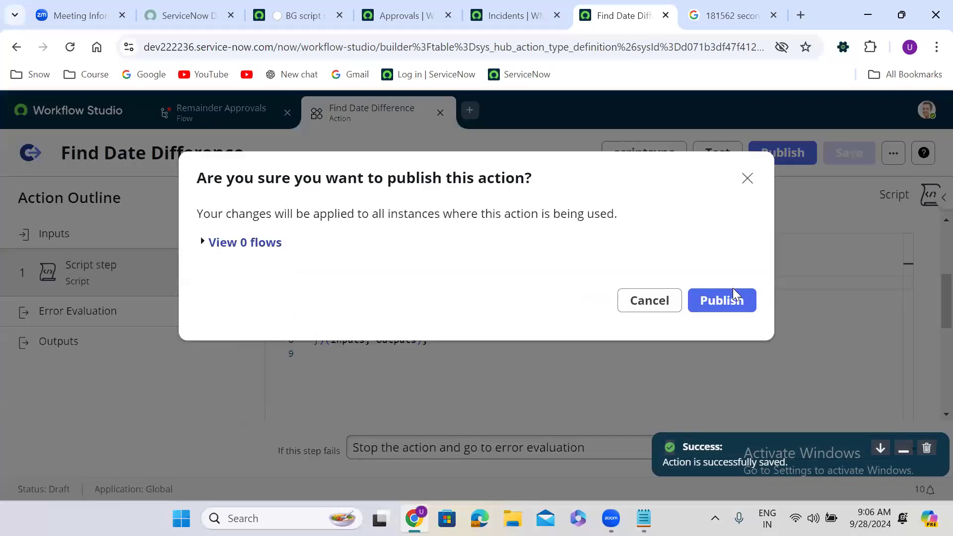
click(734, 293)
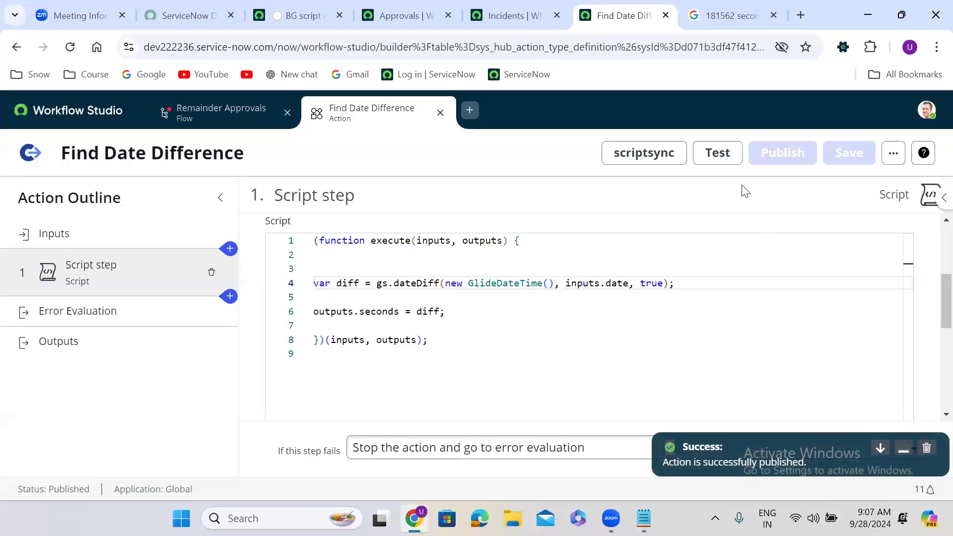
click(723, 155)
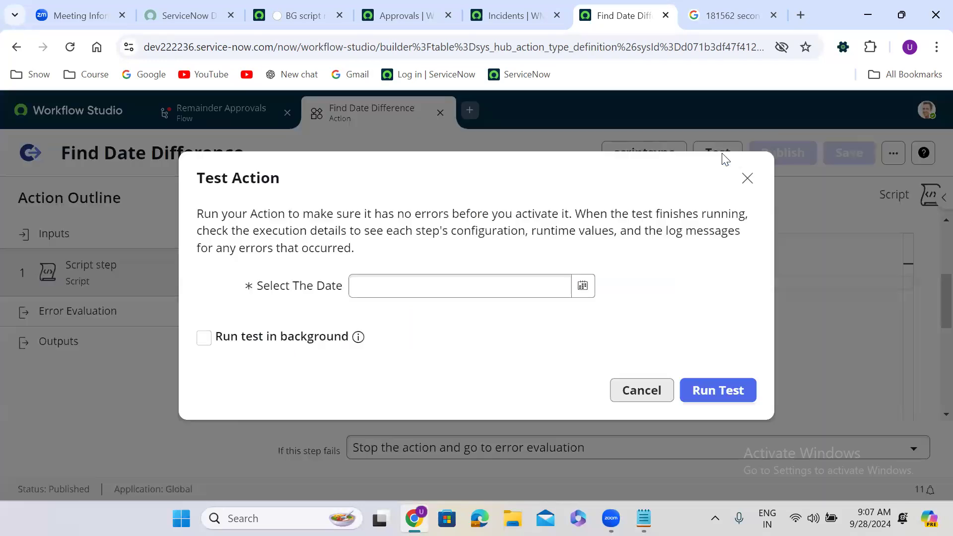
click(583, 285)
click(476, 457)
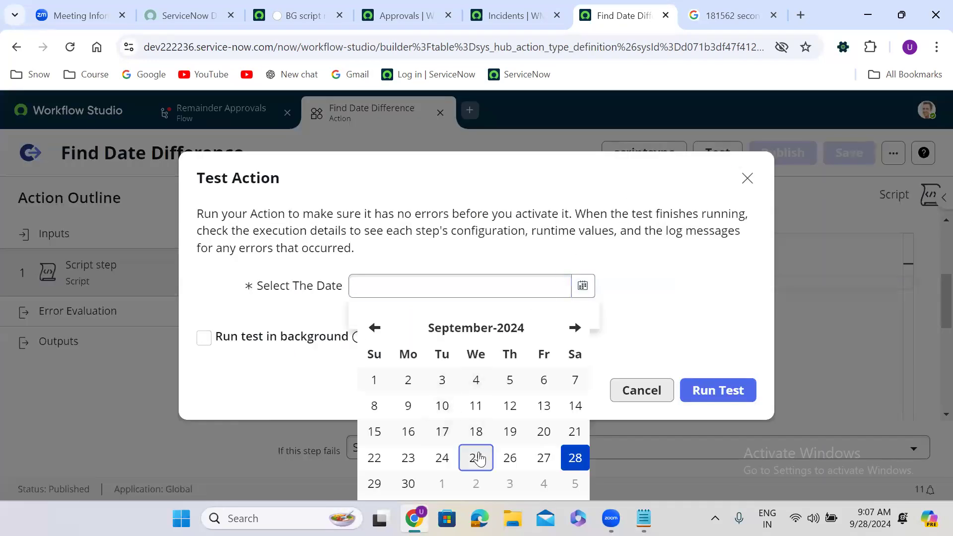
click(440, 379)
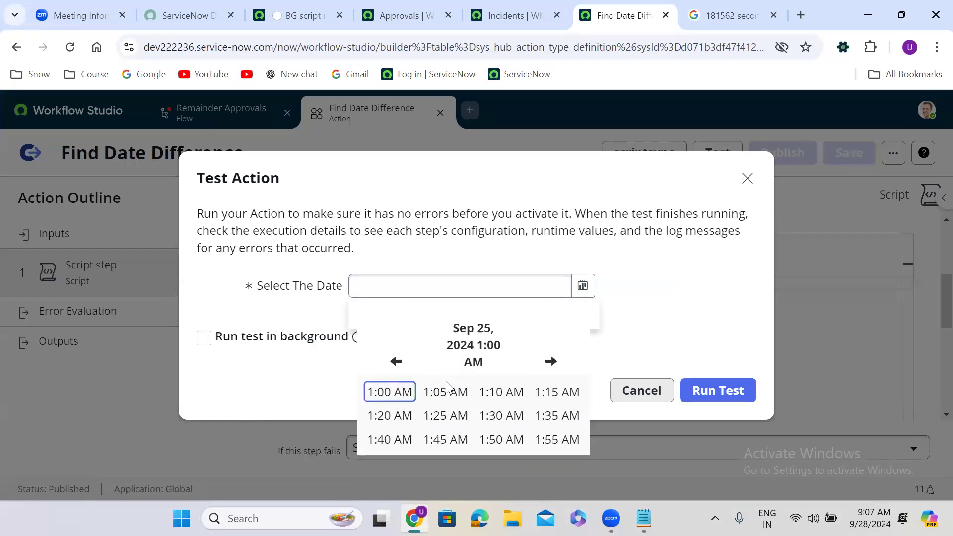
click(441, 391)
click(726, 390)
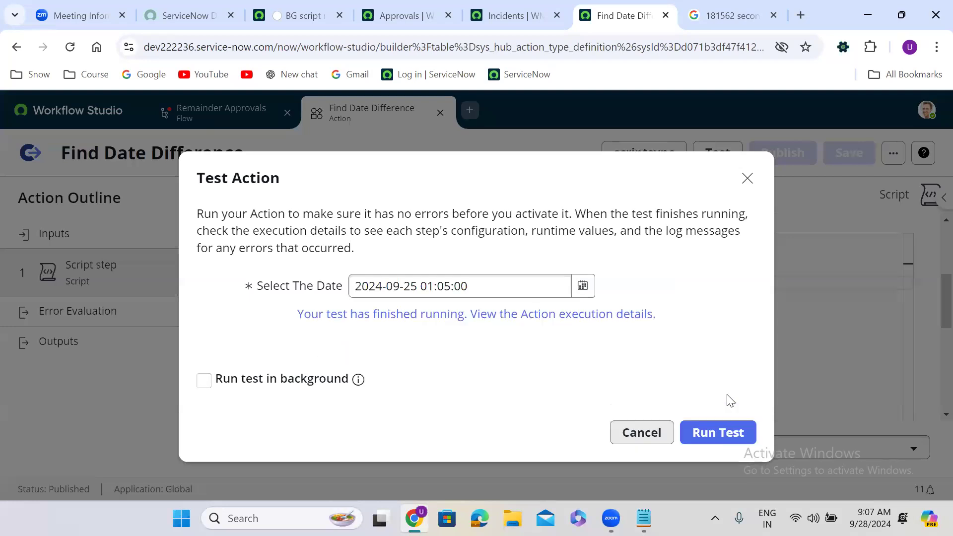
click(721, 431)
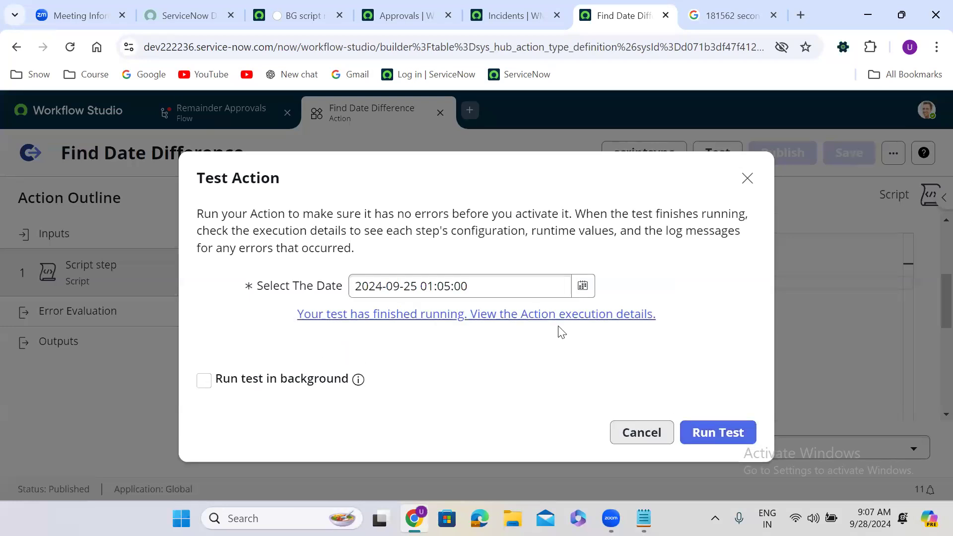
Check the execution details showing Difference -268339, then close the test dialog.
click(549, 318)
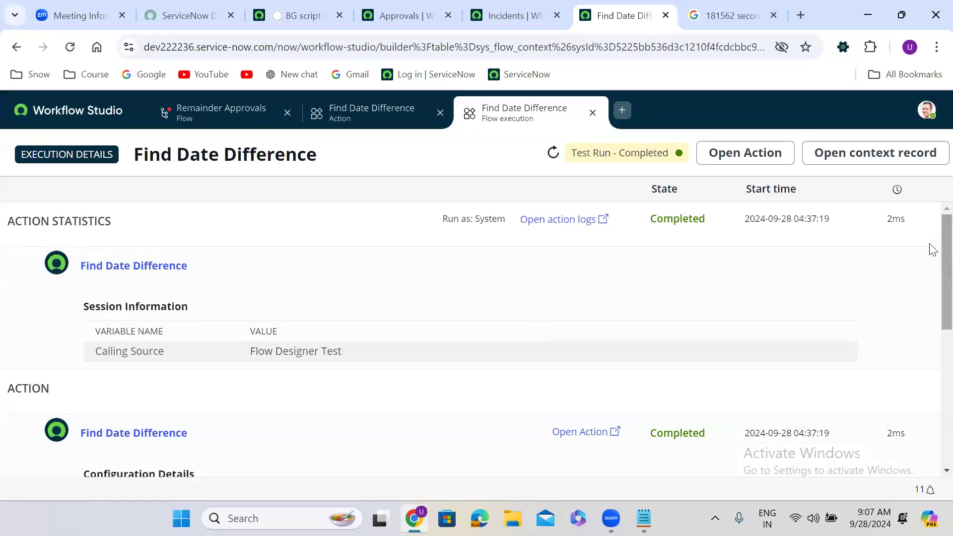
scroll(929, 323, down, 5)
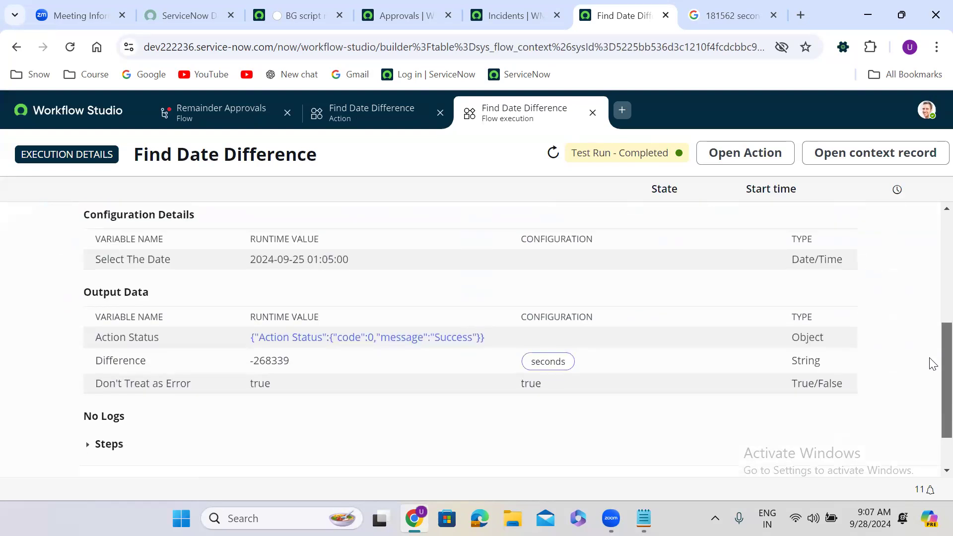
click(593, 112)
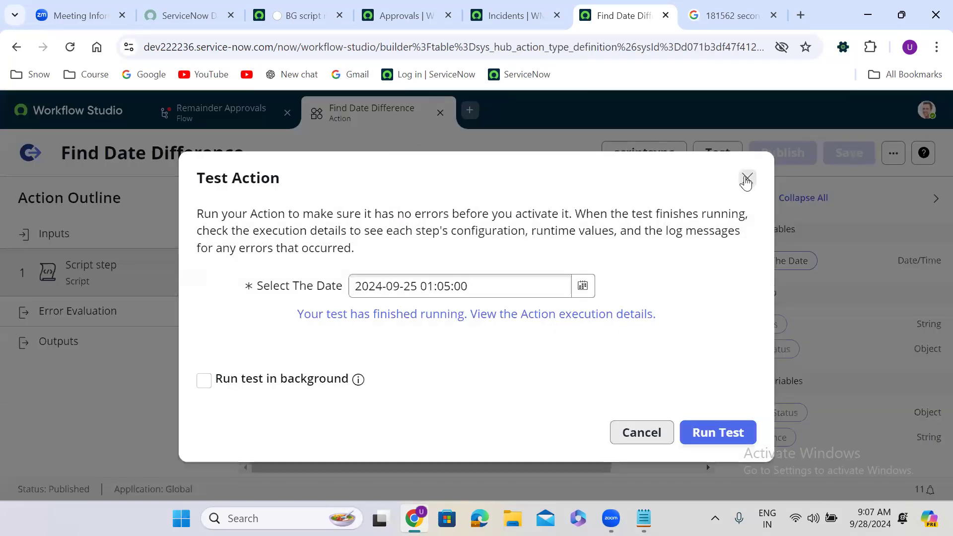
click(747, 178)
click(232, 111)
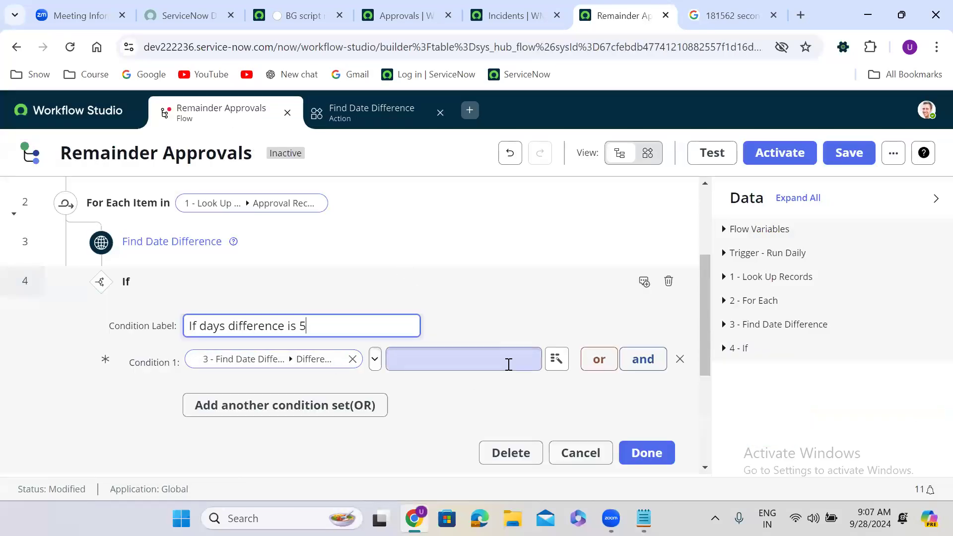
click(339, 359)
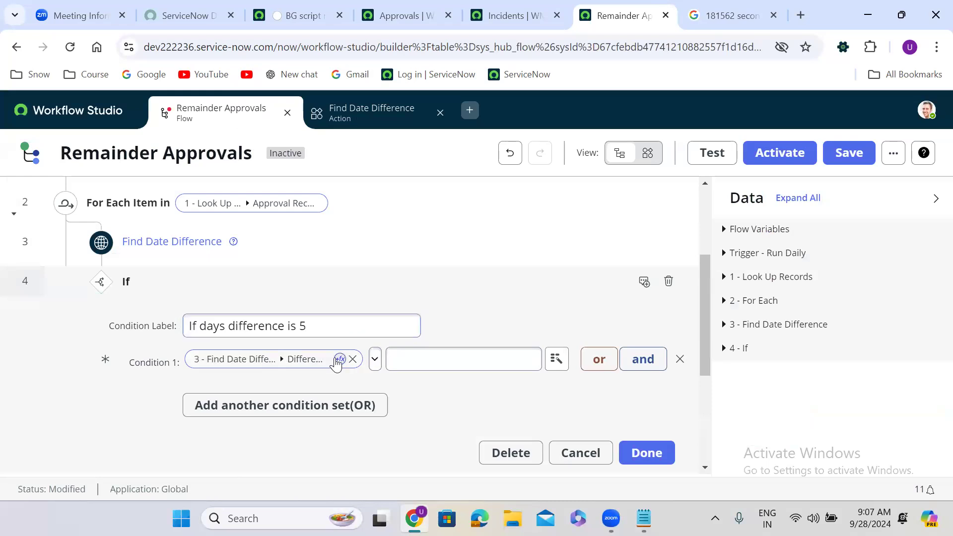
drag(702, 309, 710, 402)
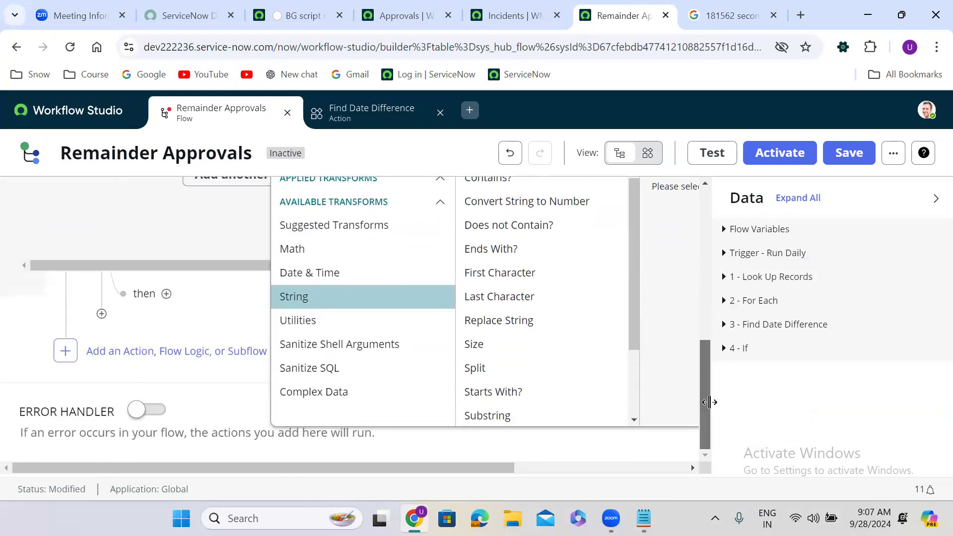
click(340, 259)
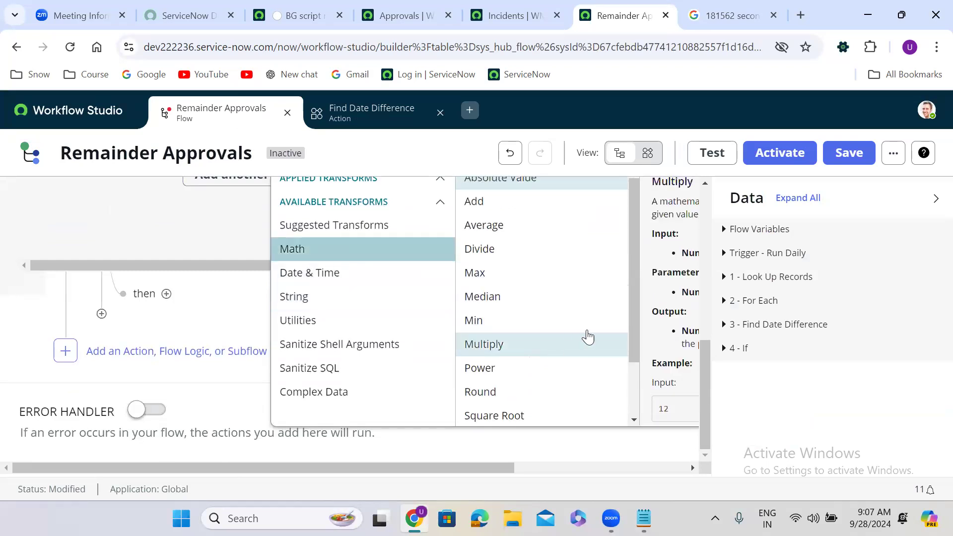
mouse_move(633, 217)
mouse_down()
mouse_move(639, 293)
mouse_move(630, 202)
mouse_up()
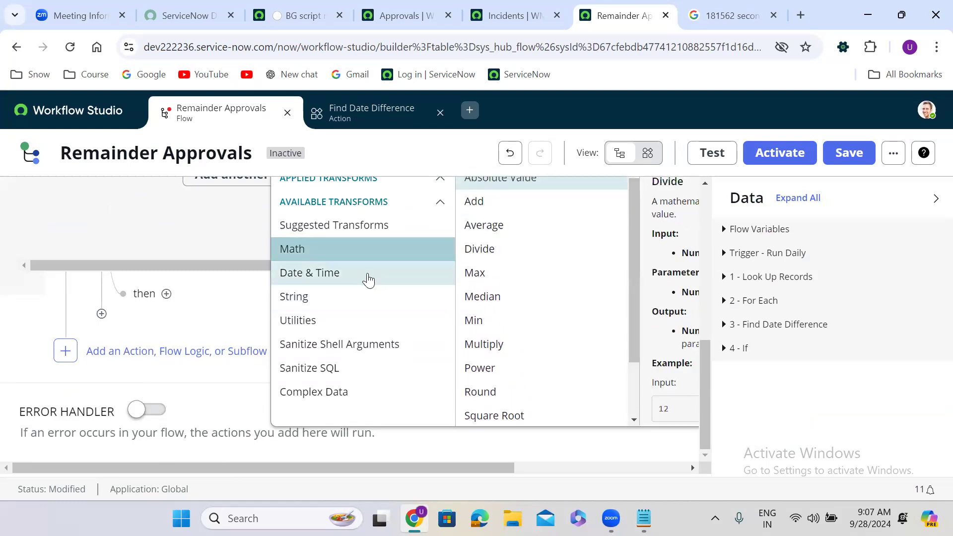
click(346, 279)
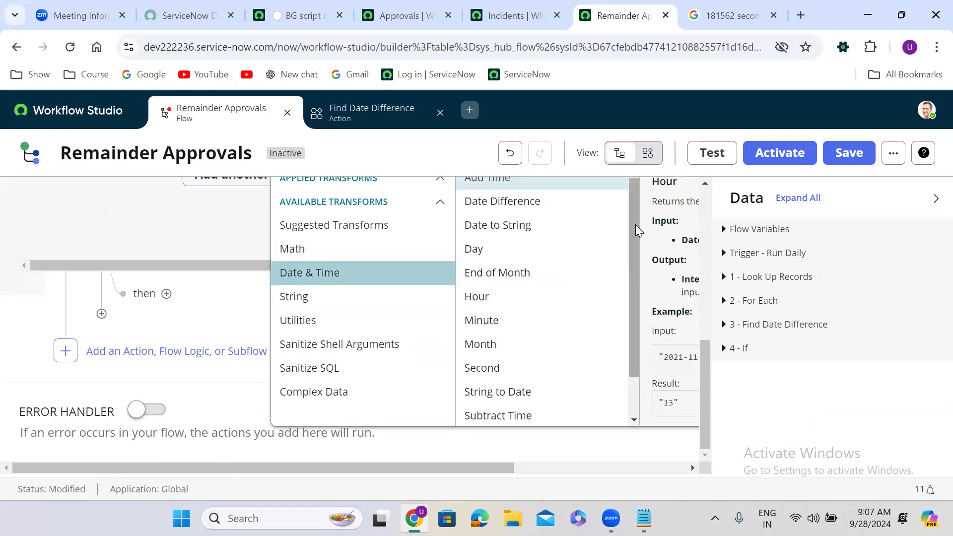
drag(633, 220, 633, 284)
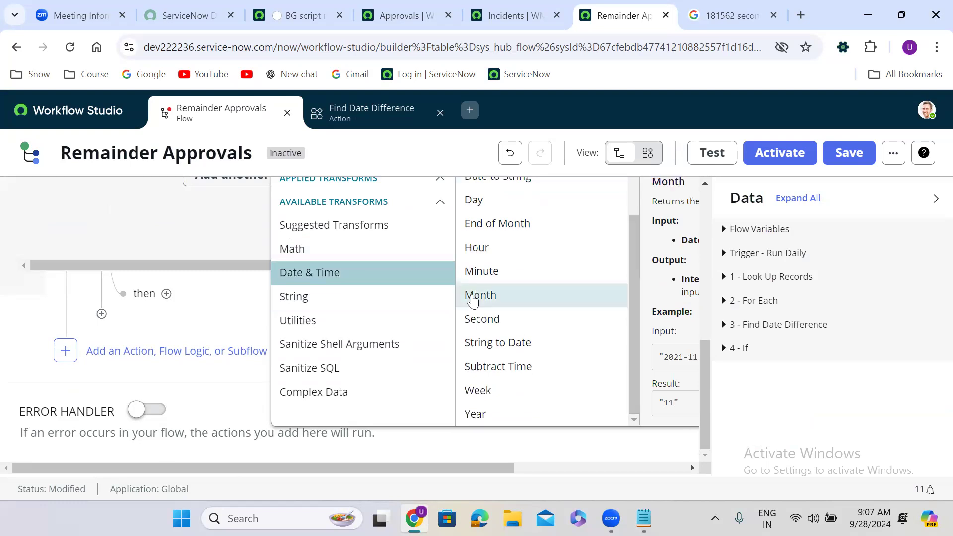
click(337, 305)
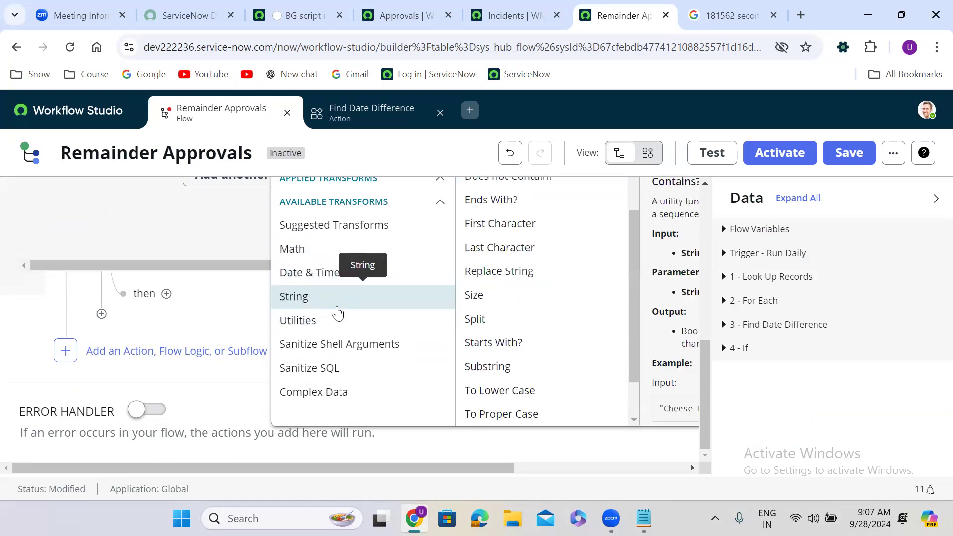
click(339, 331)
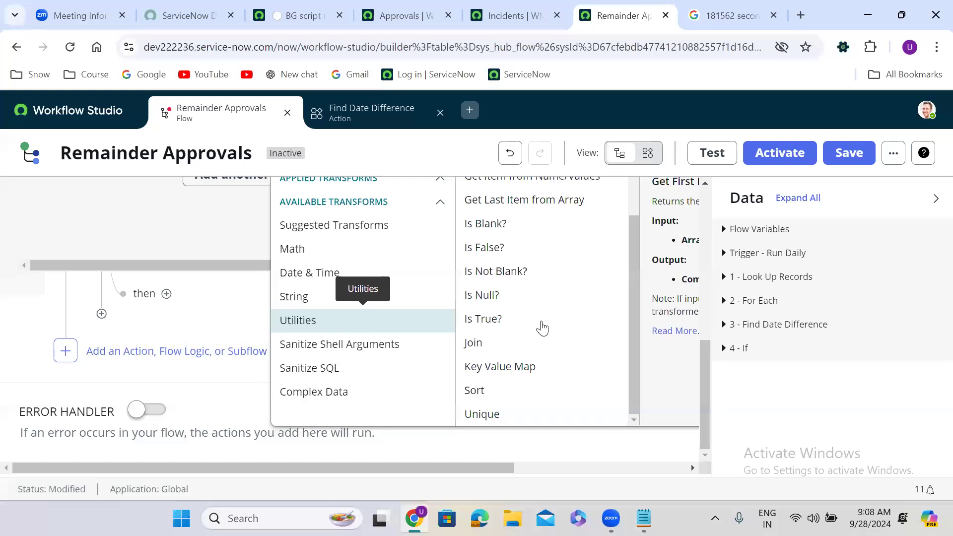
mouse_move(635, 402)
mouse_down()
mouse_move(633, 301)
mouse_move(637, 419)
mouse_up()
click(349, 297)
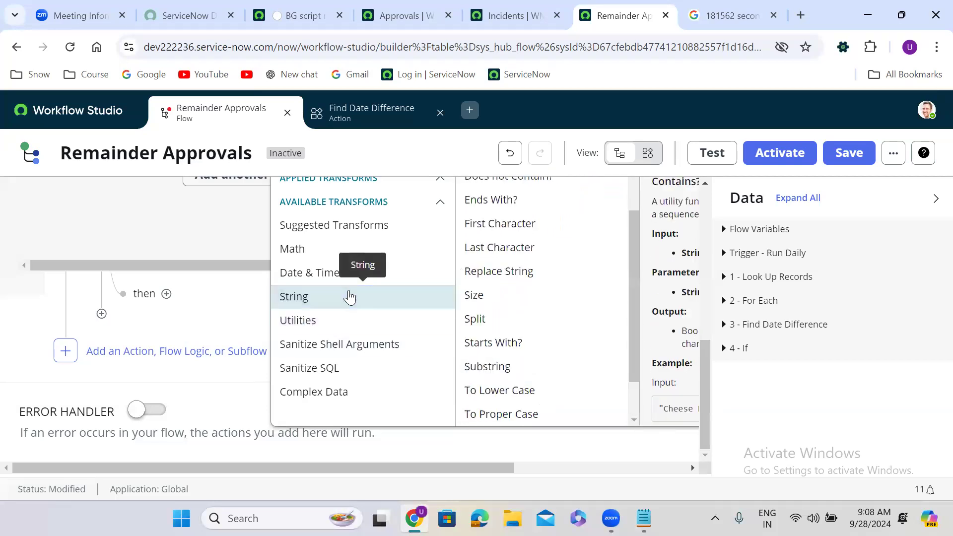
click(340, 235)
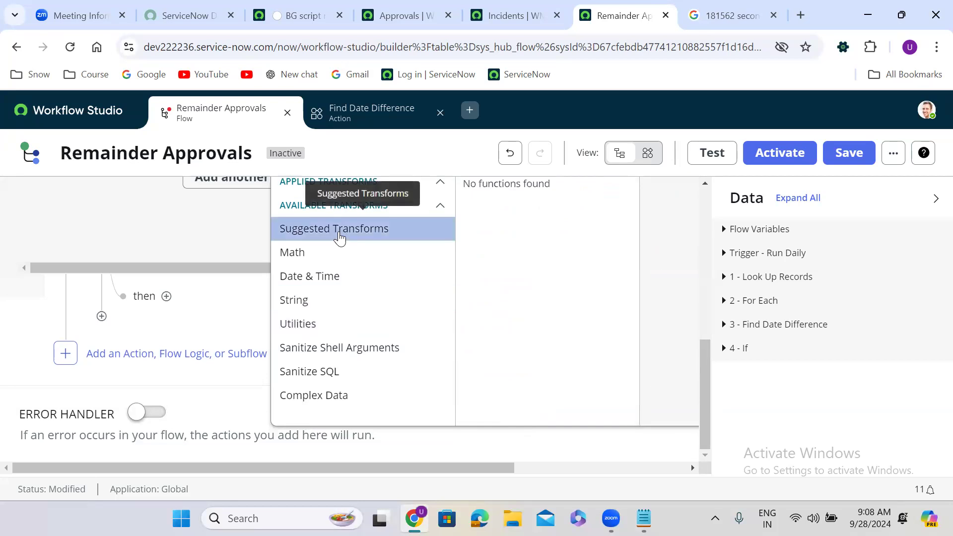
Browse the Math, Date & Time, String, Utilities, Sanitize and Complex Data transform categories.
click(329, 263)
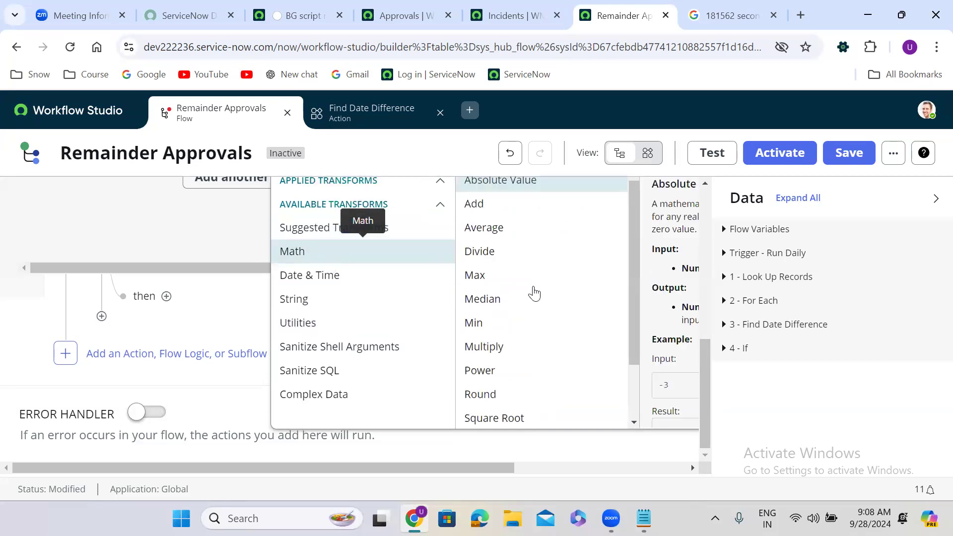
drag(636, 253, 641, 324)
click(346, 278)
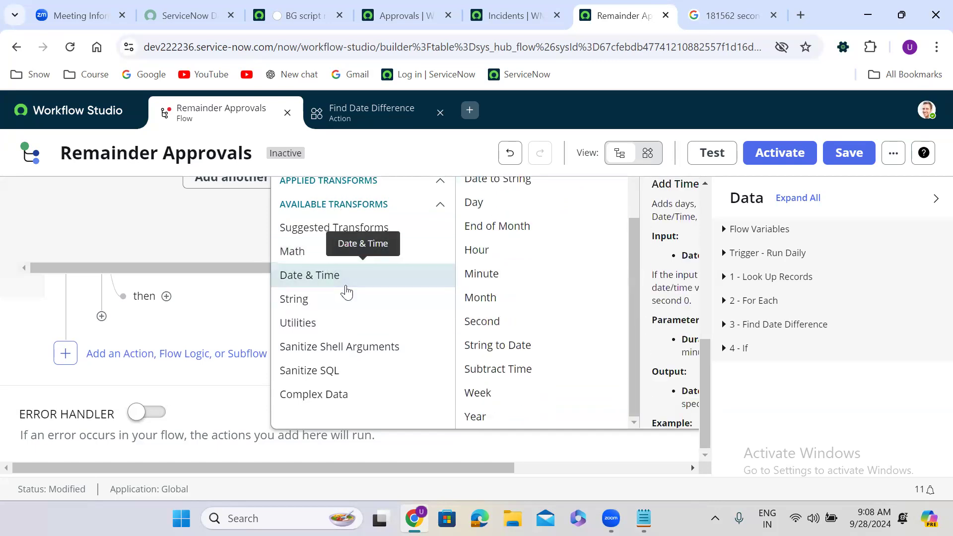
click(347, 302)
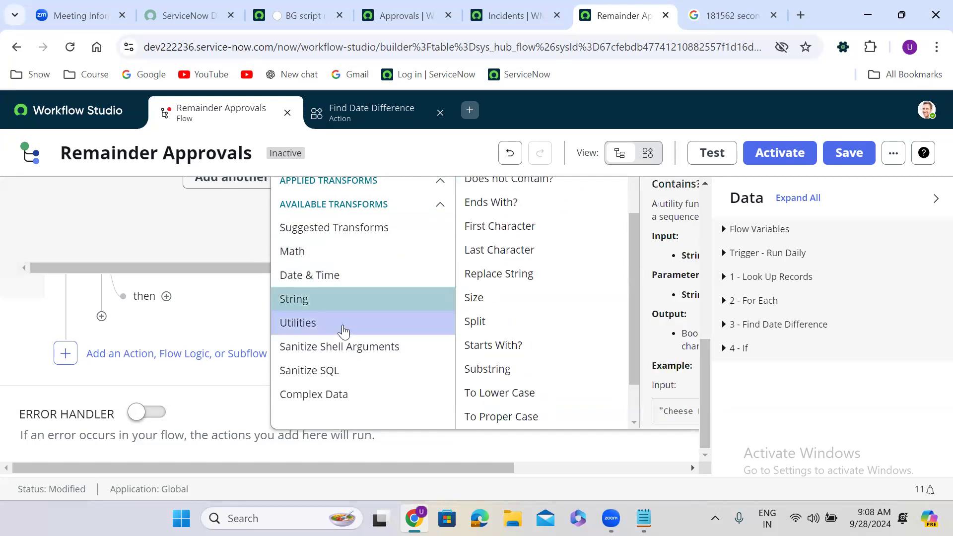
click(344, 329)
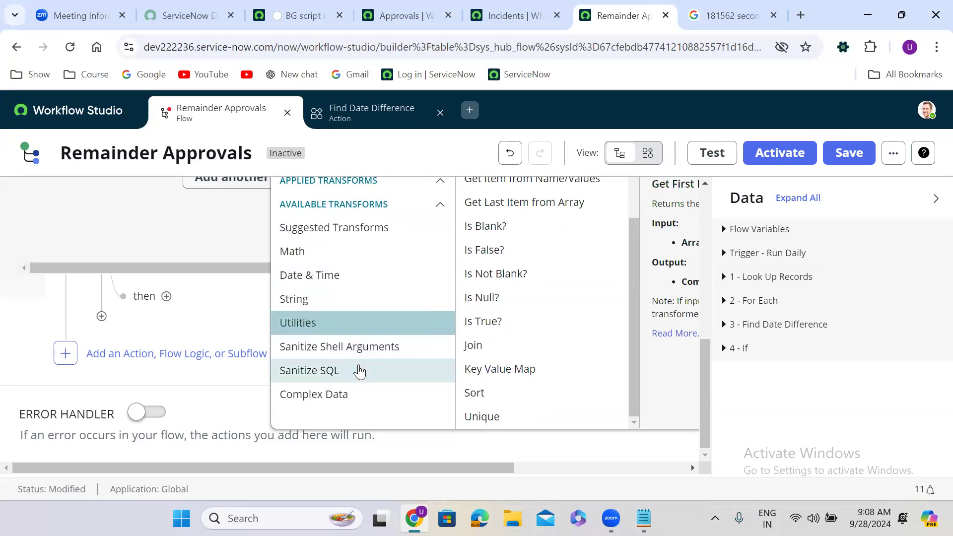
click(359, 372)
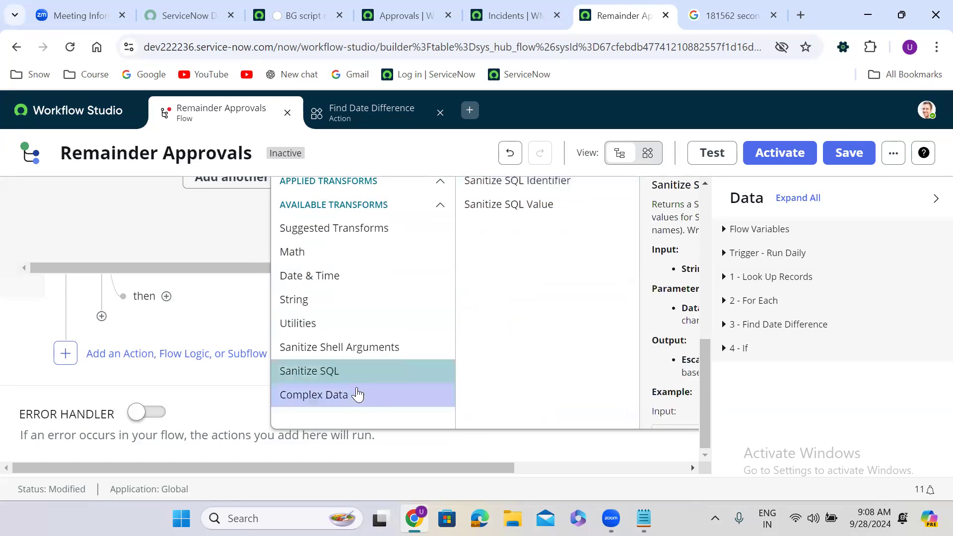
click(358, 396)
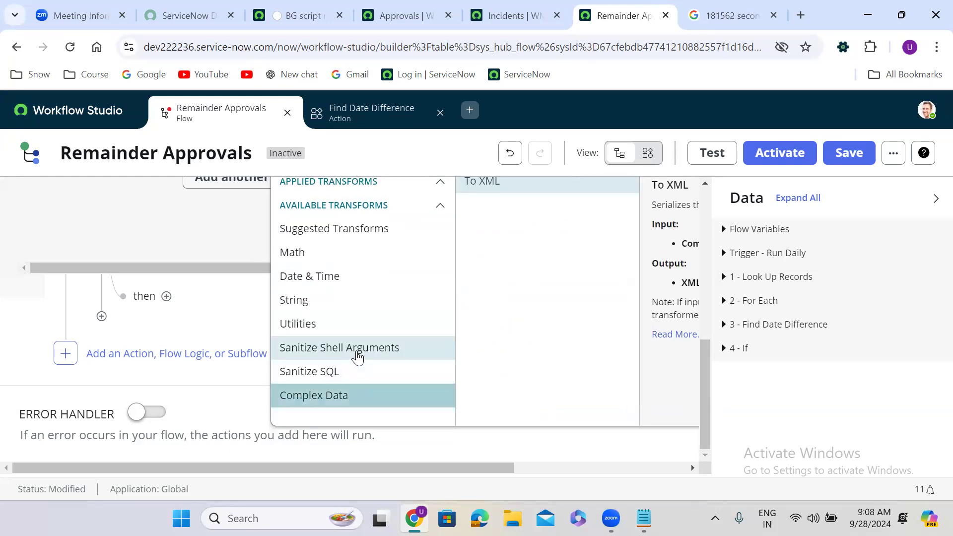
click(358, 356)
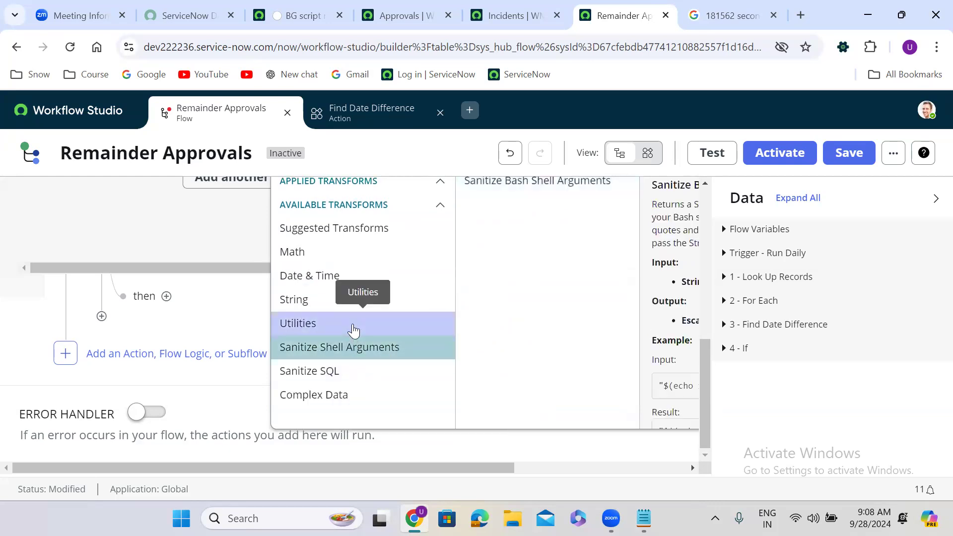
click(351, 329)
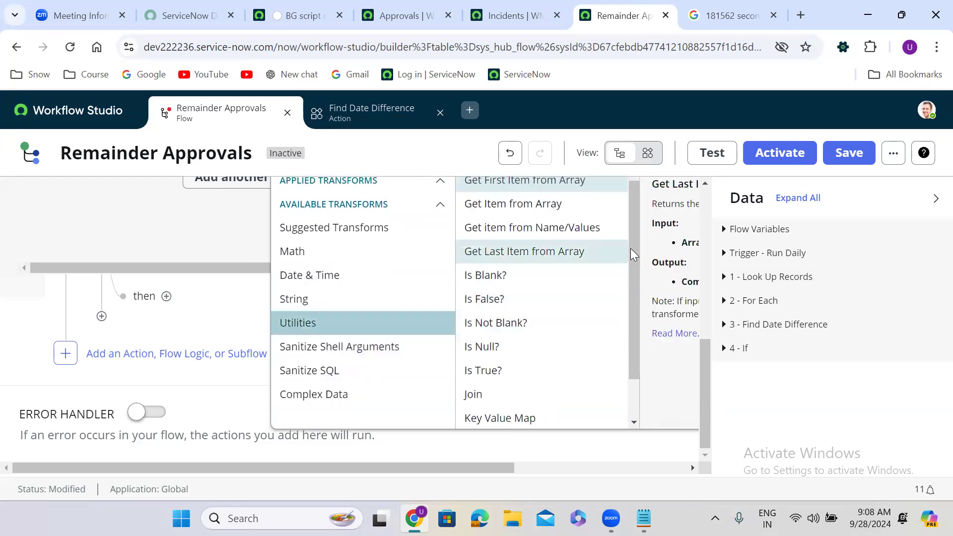
drag(633, 239, 629, 210)
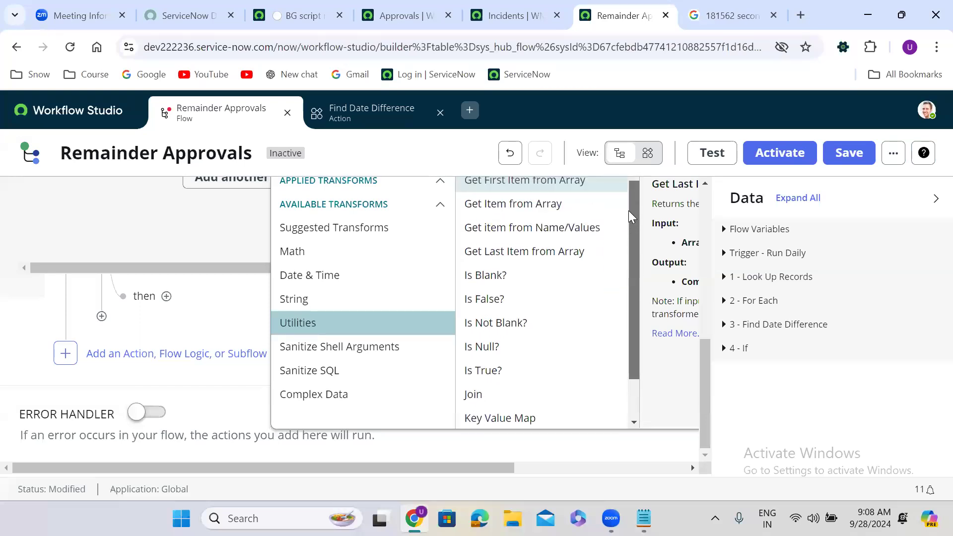
Revisit the String, Date & Time, Math and suggested transforms, then close the list unapplied.
click(351, 308)
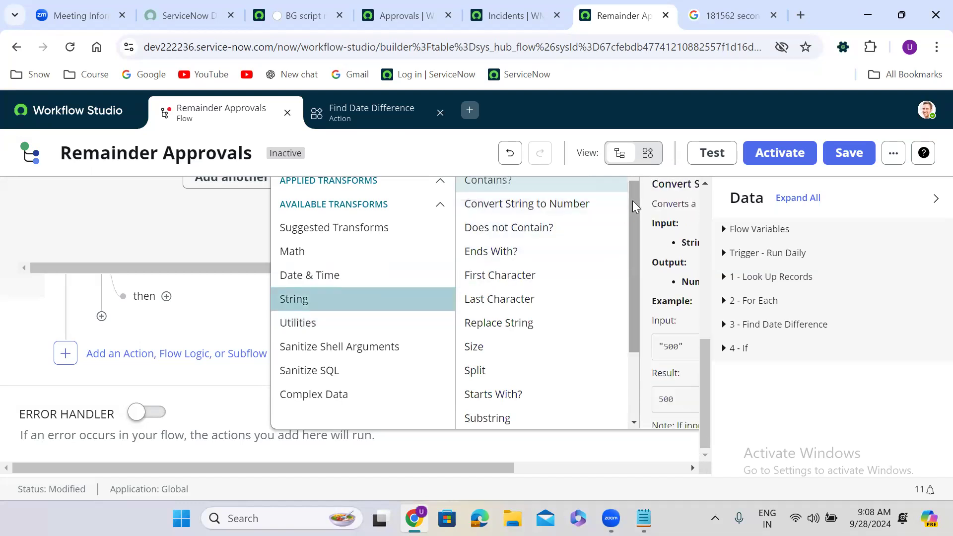
mouse_move(633, 200)
mouse_down()
mouse_move(641, 272)
mouse_move(636, 198)
mouse_up()
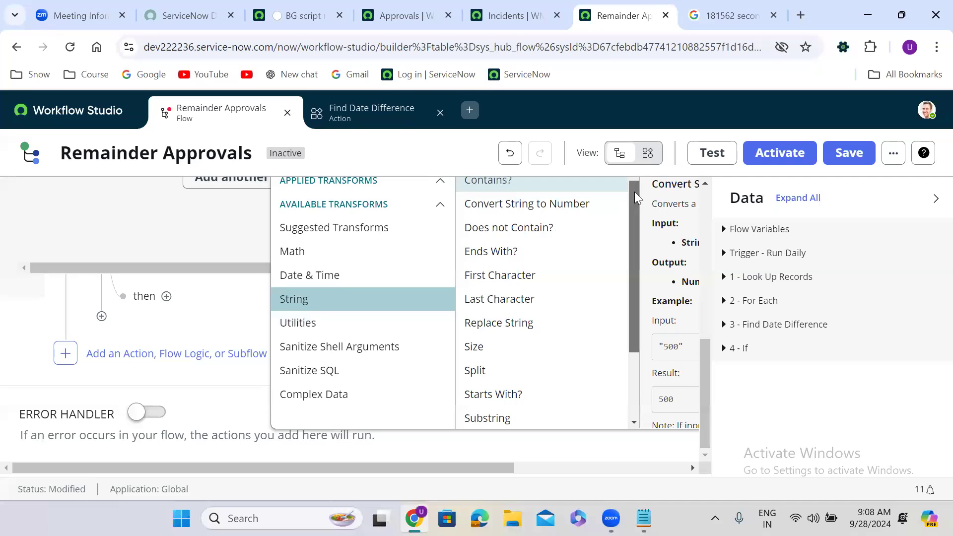
click(376, 275)
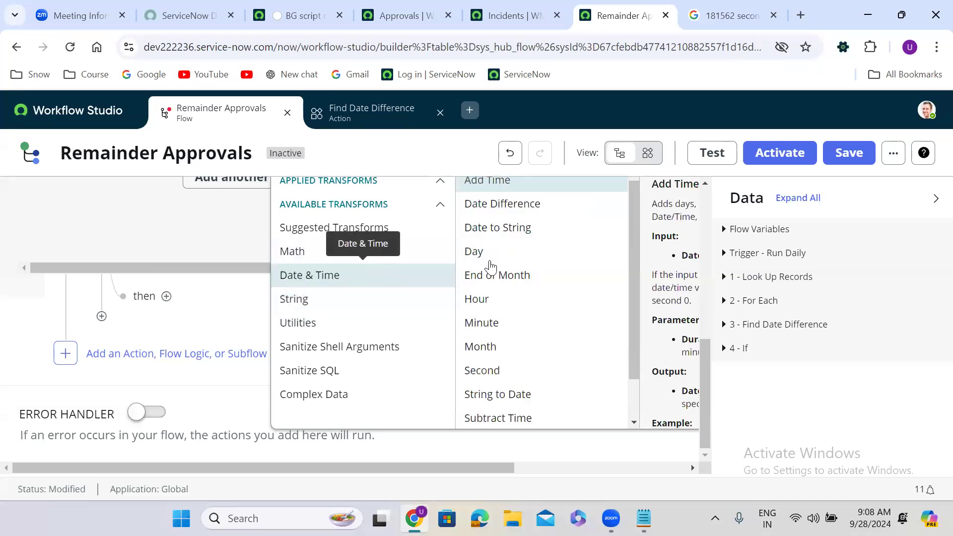
drag(634, 214, 636, 276)
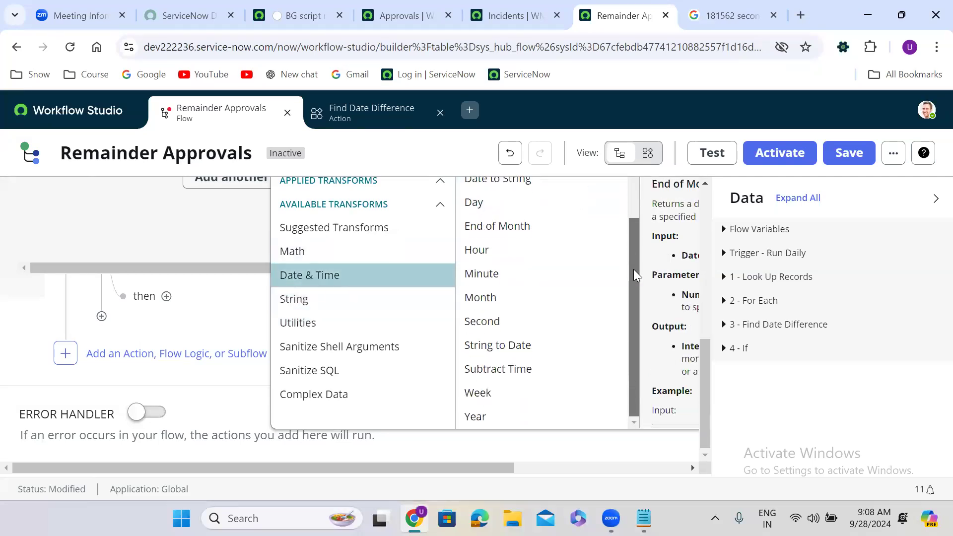
scroll(639, 215, up, 1)
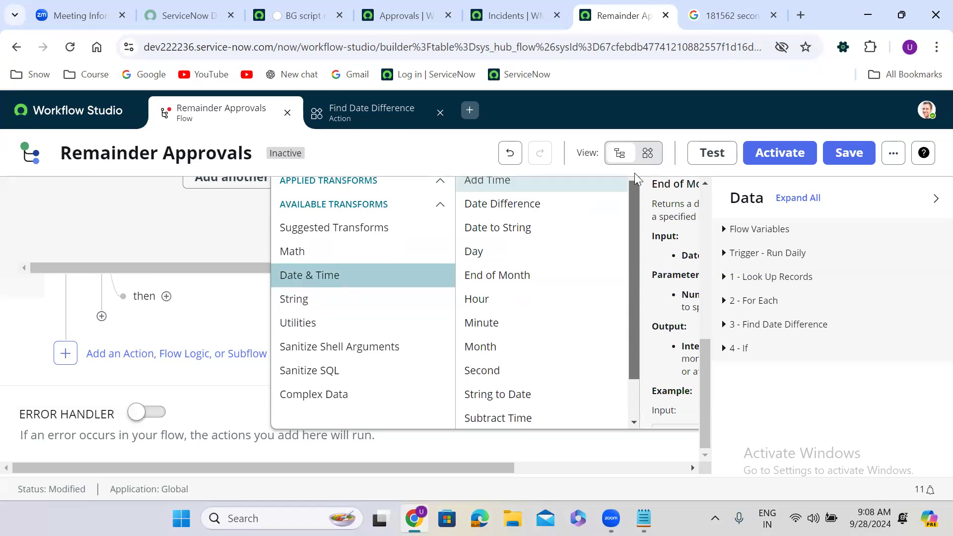
click(362, 252)
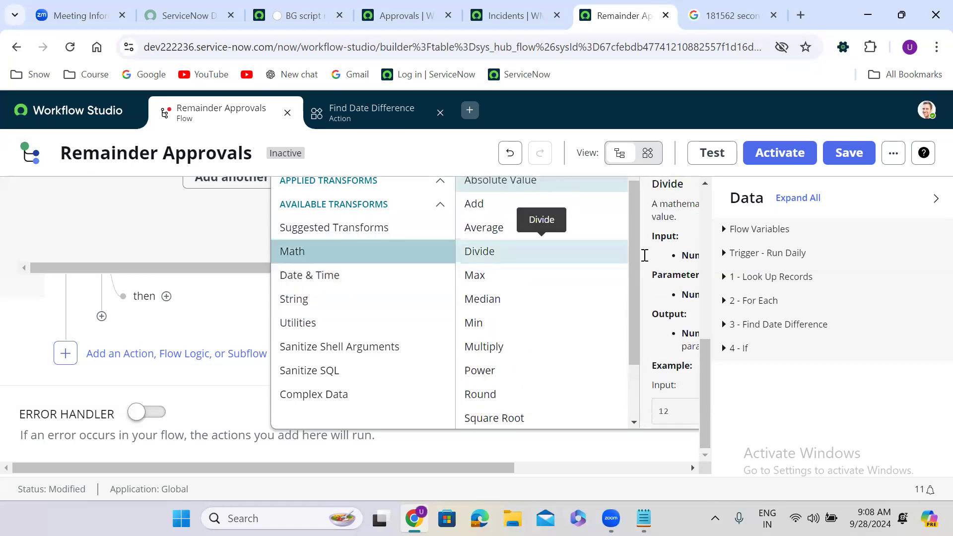
scroll(637, 321, down, 1)
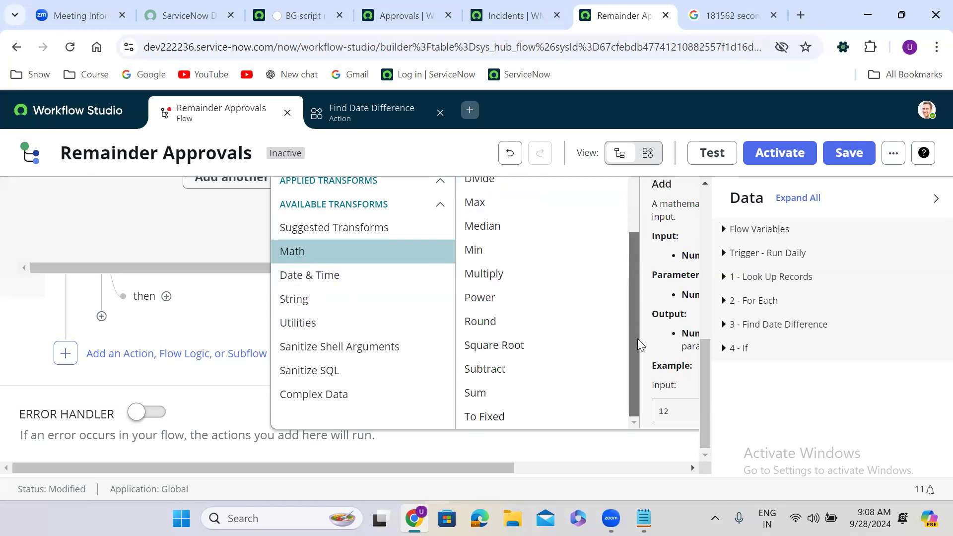
click(339, 235)
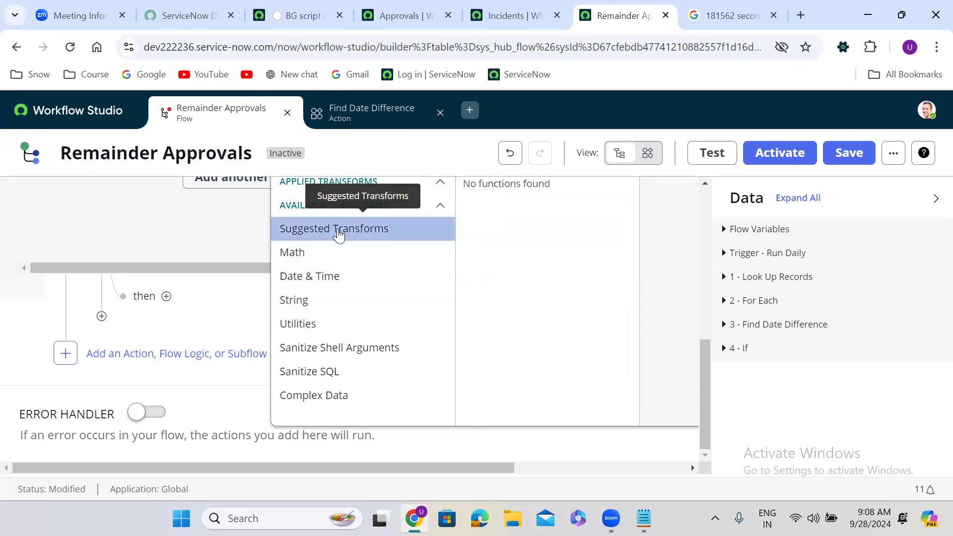
click(178, 236)
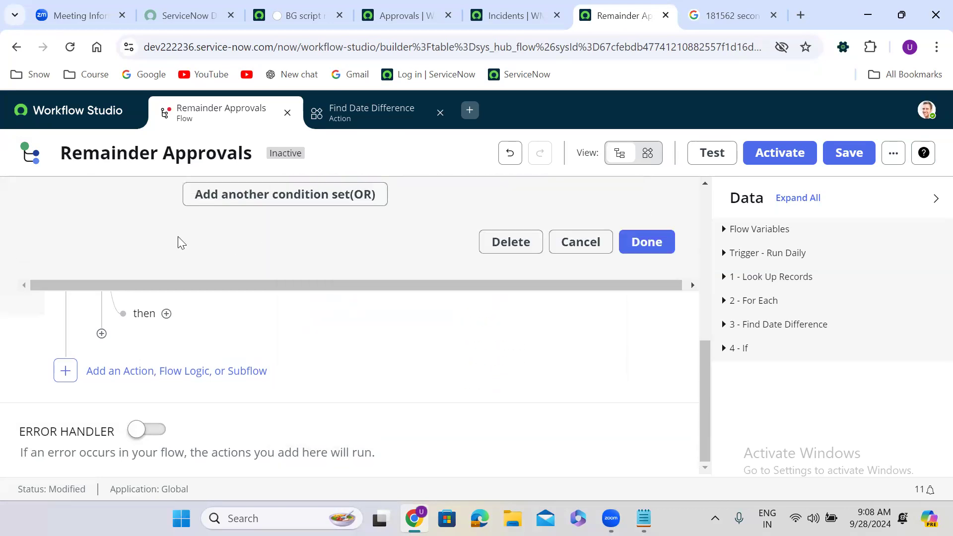
click(368, 115)
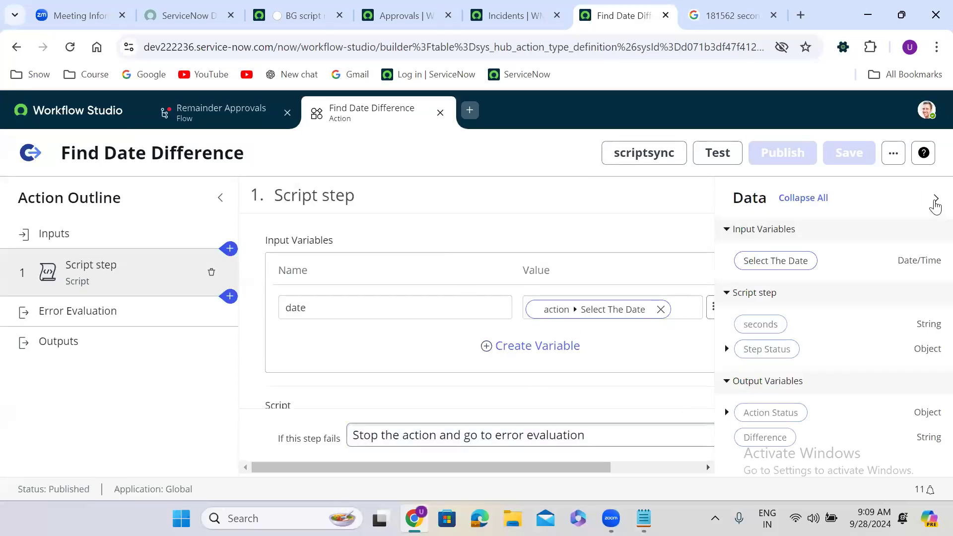
Change the seconds output type to Integer, save the action as Draft, and show its outputs.
click(936, 199)
drag(935, 247, 755, 383)
click(558, 335)
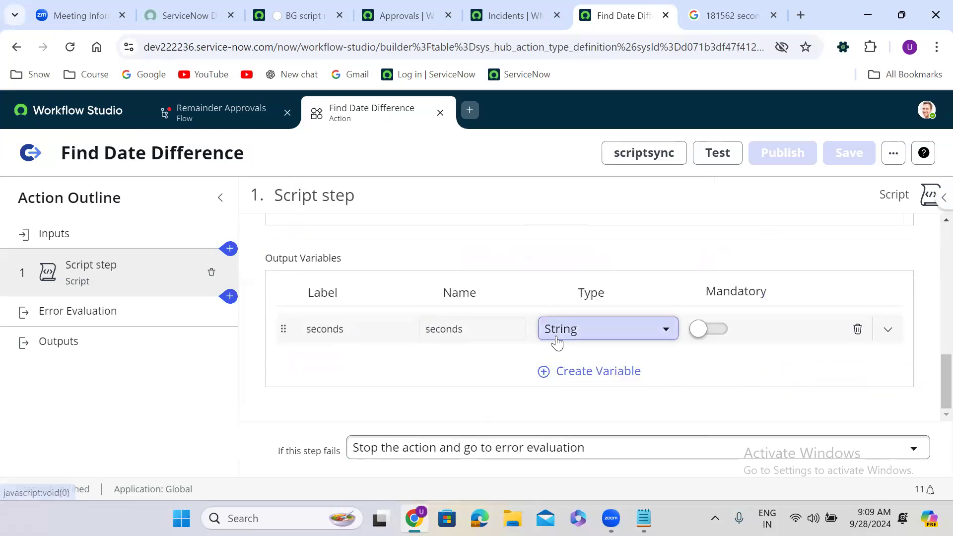
text(inte)
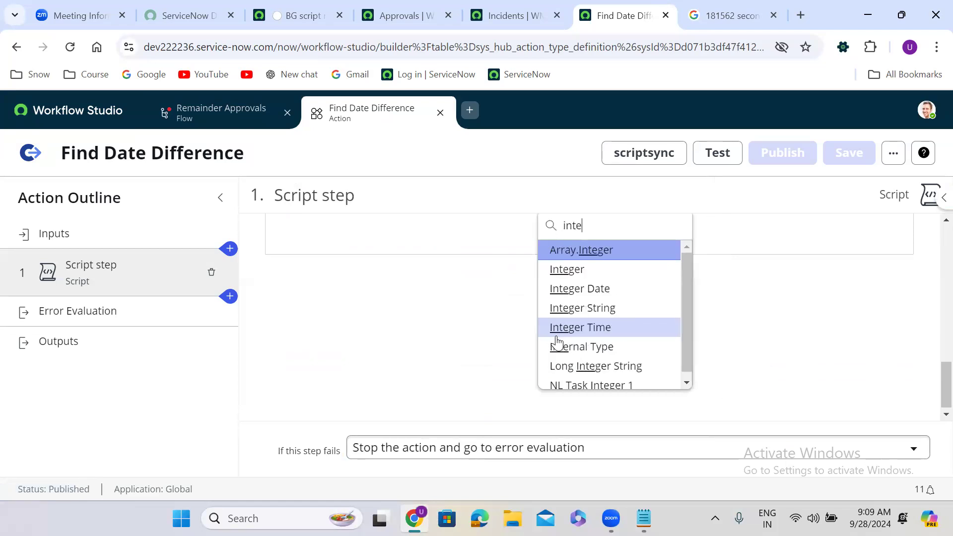
click(588, 269)
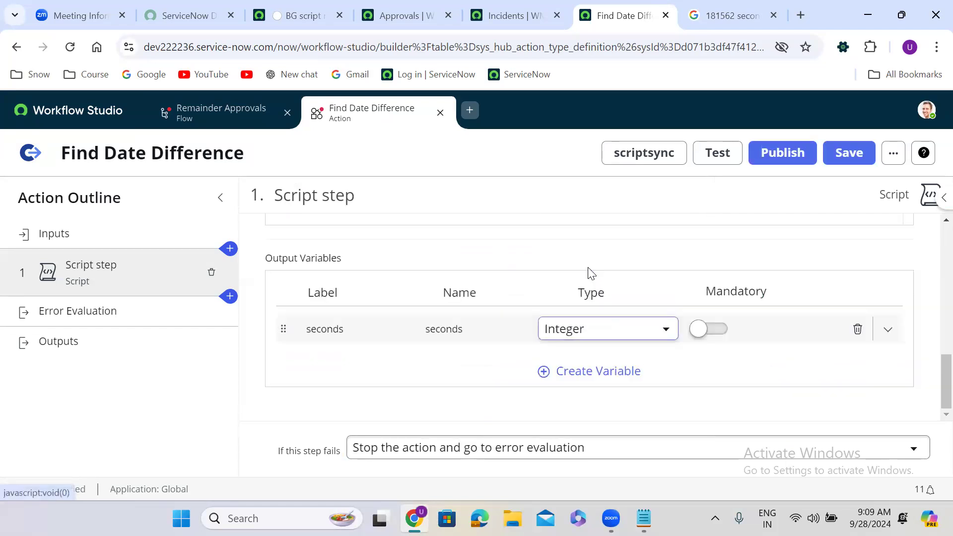
click(846, 154)
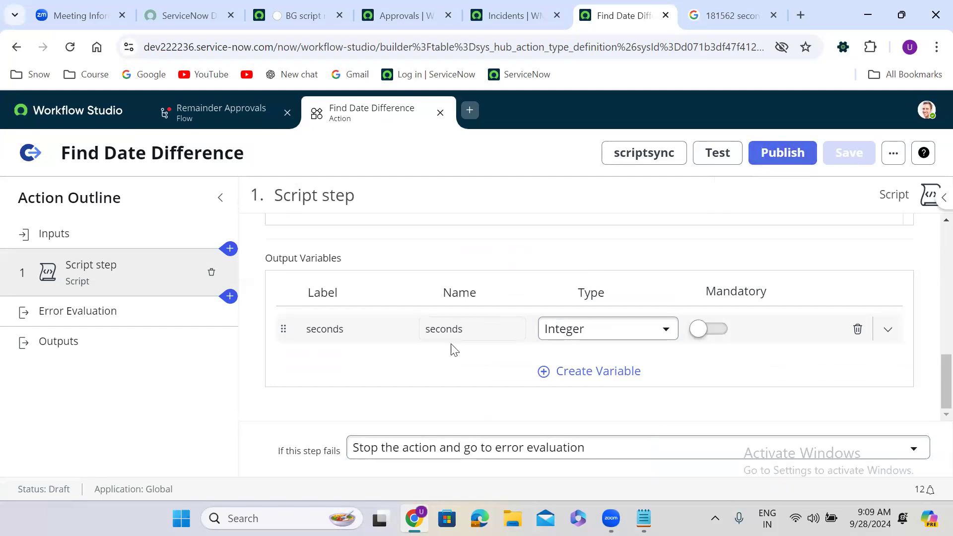
click(73, 350)
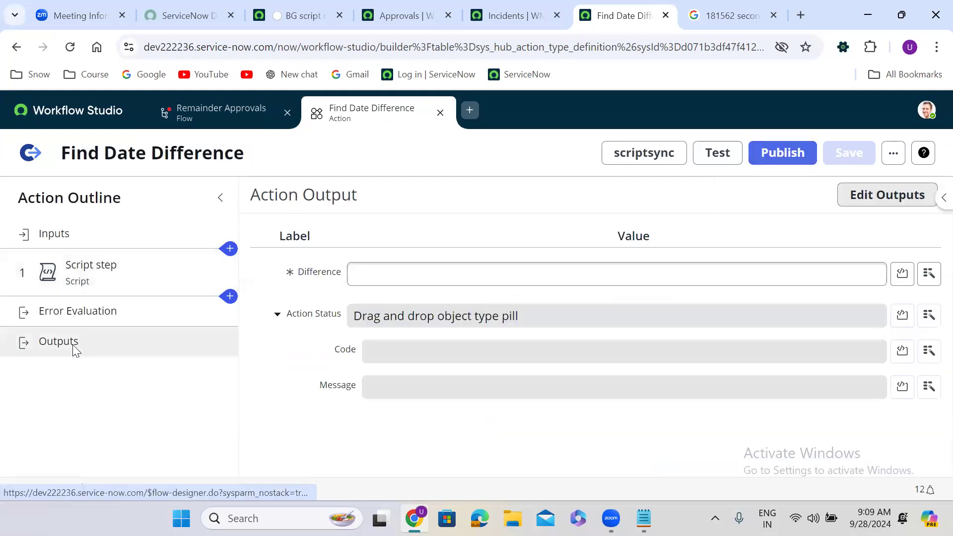
Edit the action outputs, change Difference from String to Integer, and save.
click(927, 274)
click(925, 275)
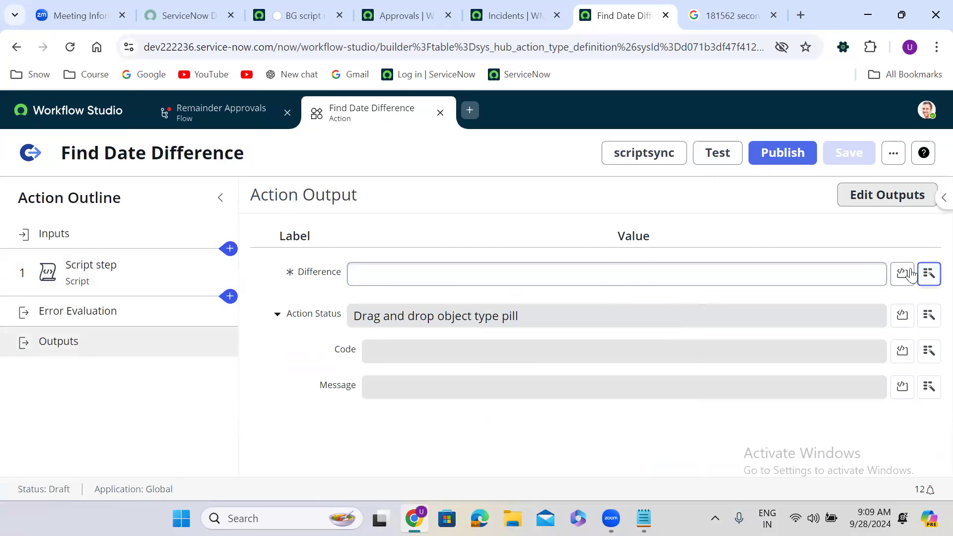
click(880, 198)
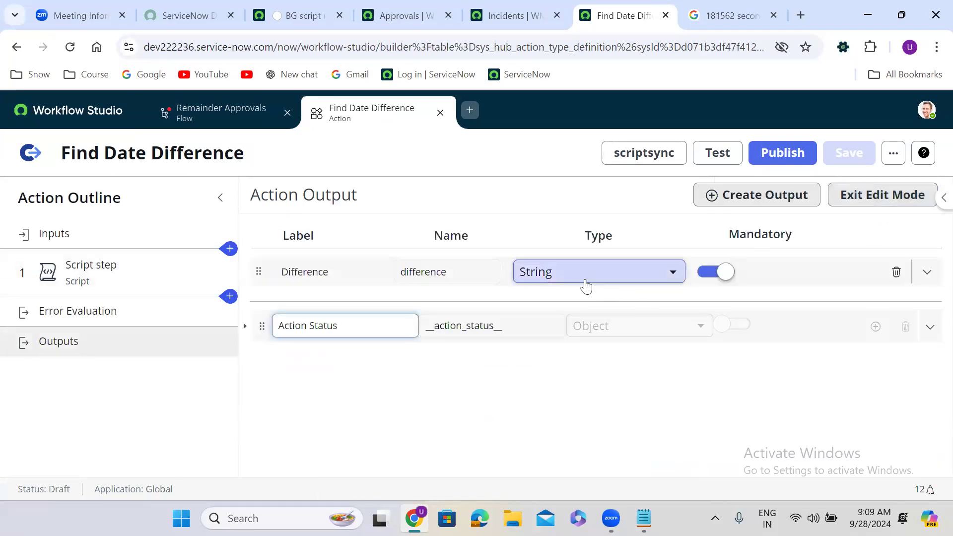
click(587, 272)
text(inte)
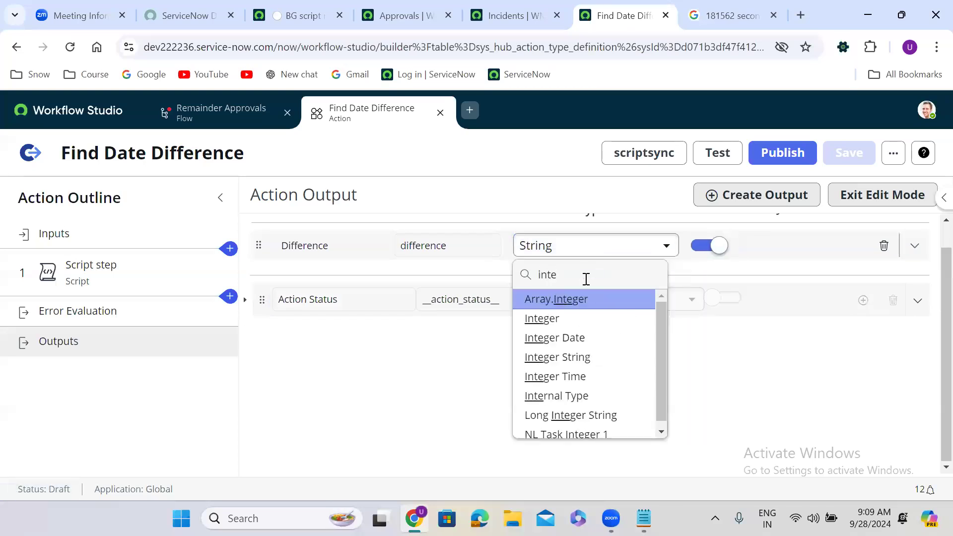
click(570, 319)
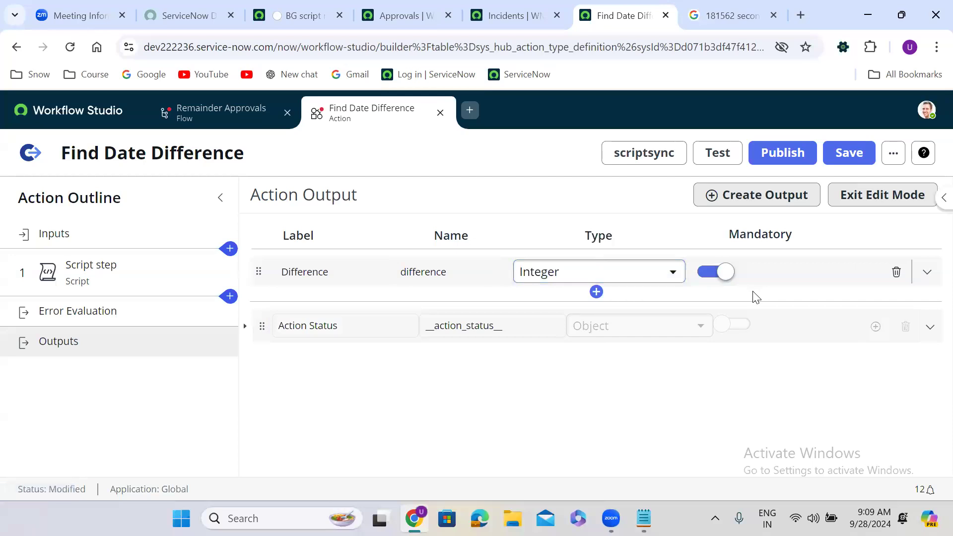
click(848, 154)
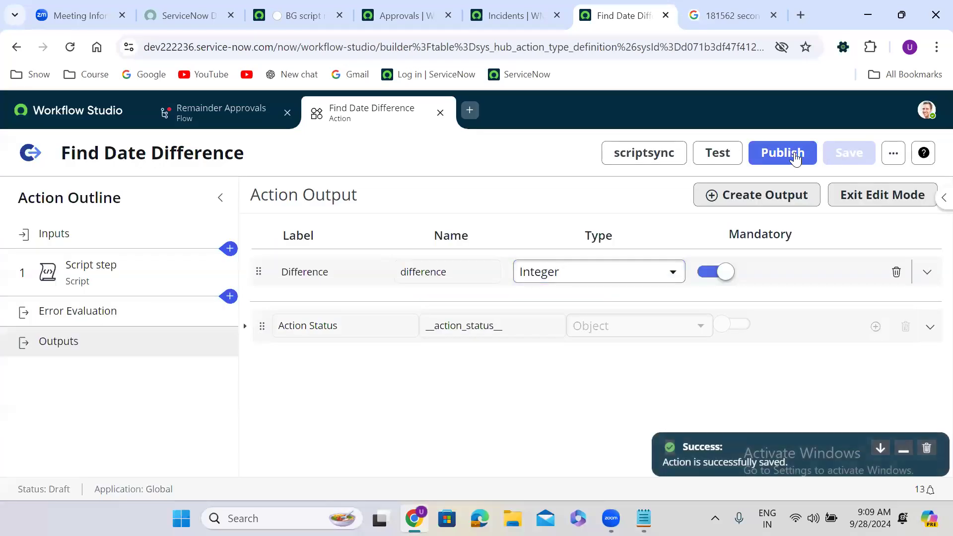
Try publishing the action, which is rejected for the empty Difference value, then return to Remainder Approvals.
click(782, 152)
click(723, 300)
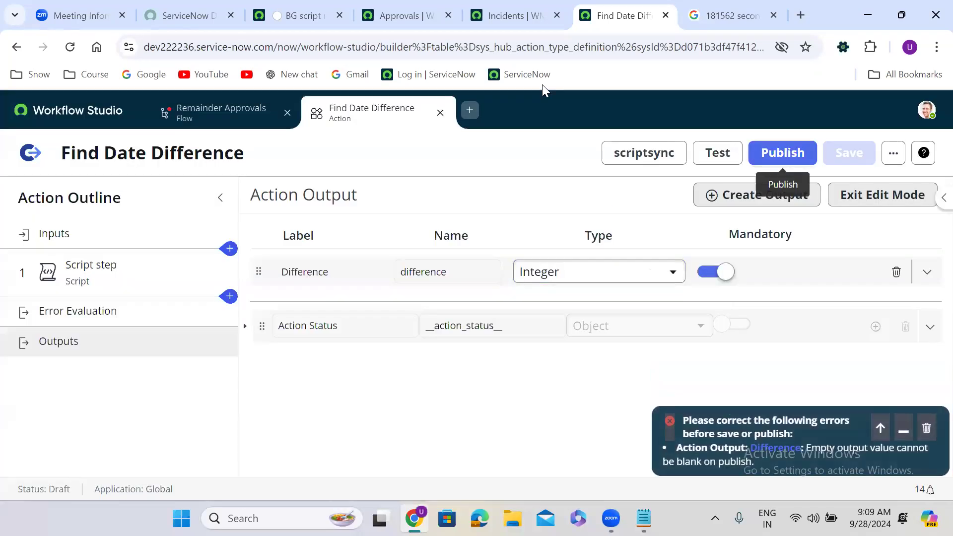
click(238, 117)
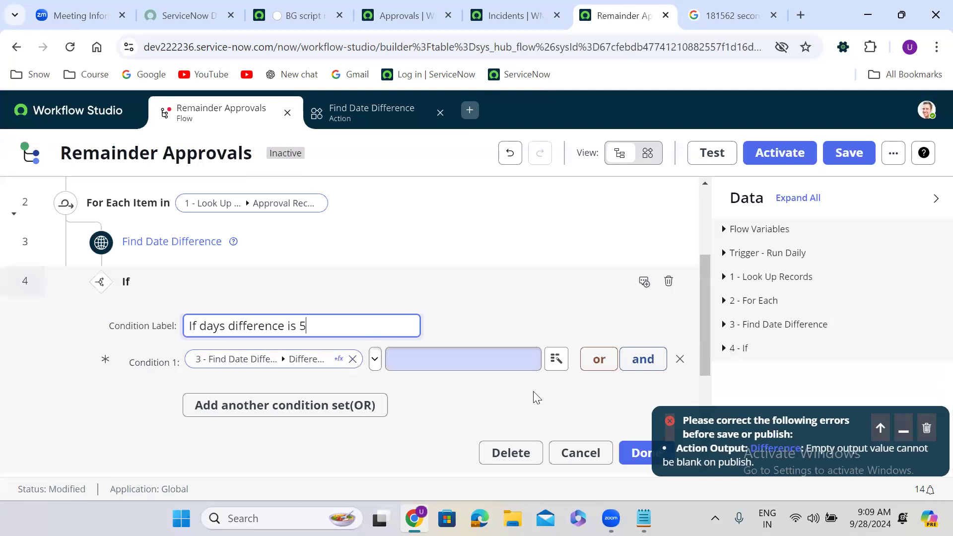
Delete the If step from the Remainder Approvals flow.
click(668, 282)
click(640, 311)
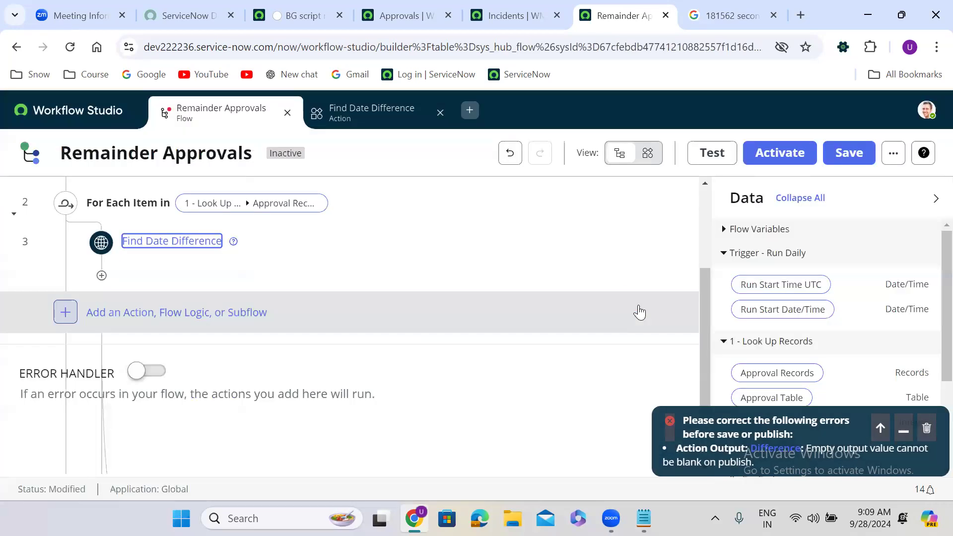
click(103, 334)
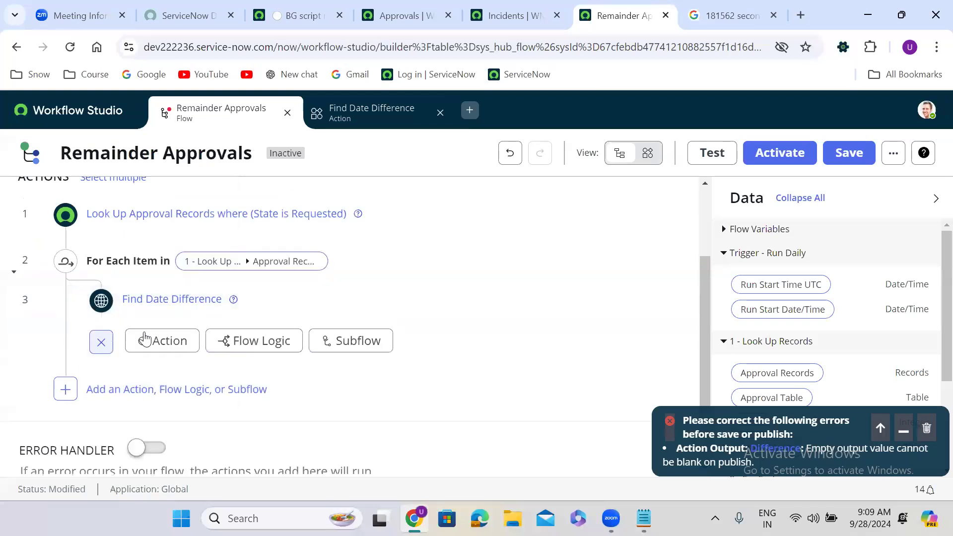
click(267, 341)
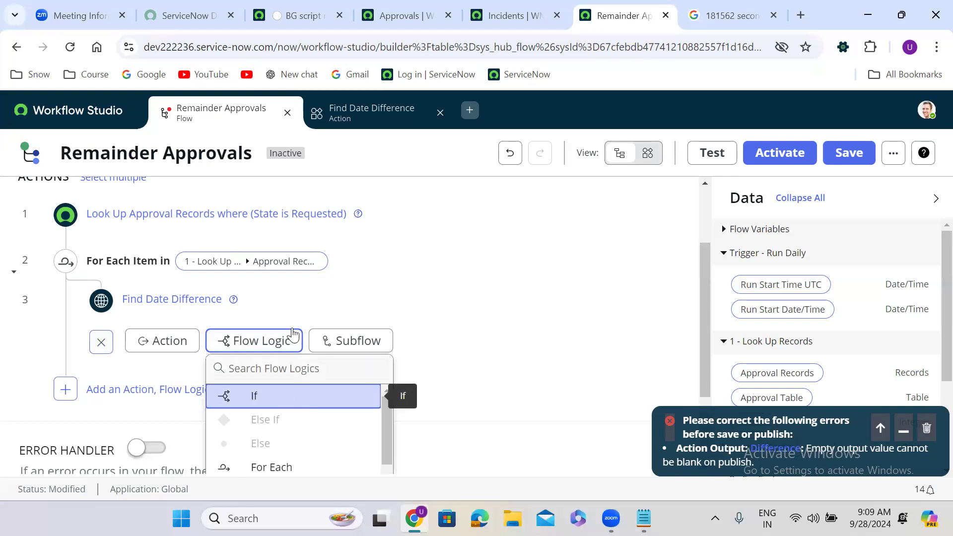
Clear the Created date from Find Date Difference's Select The Date, then delete that step.
click(306, 304)
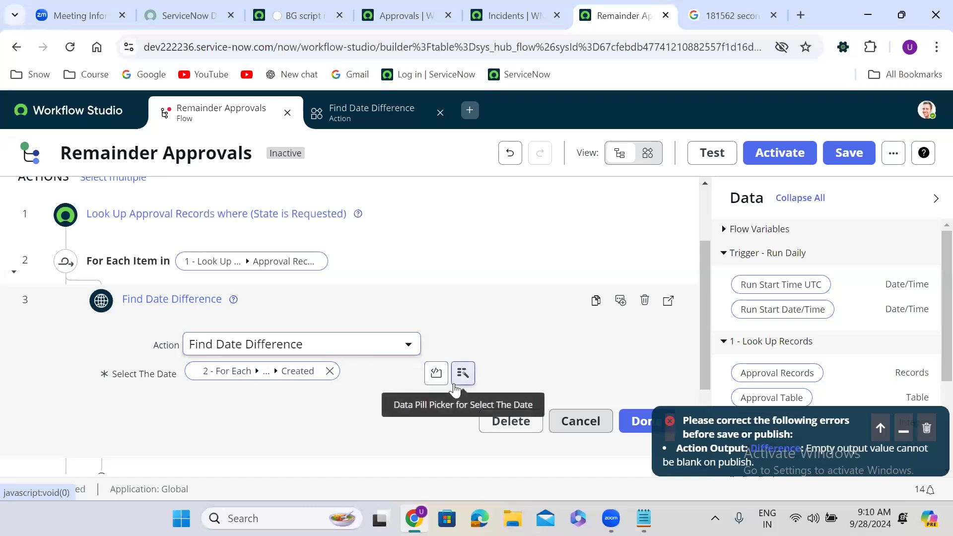
click(330, 371)
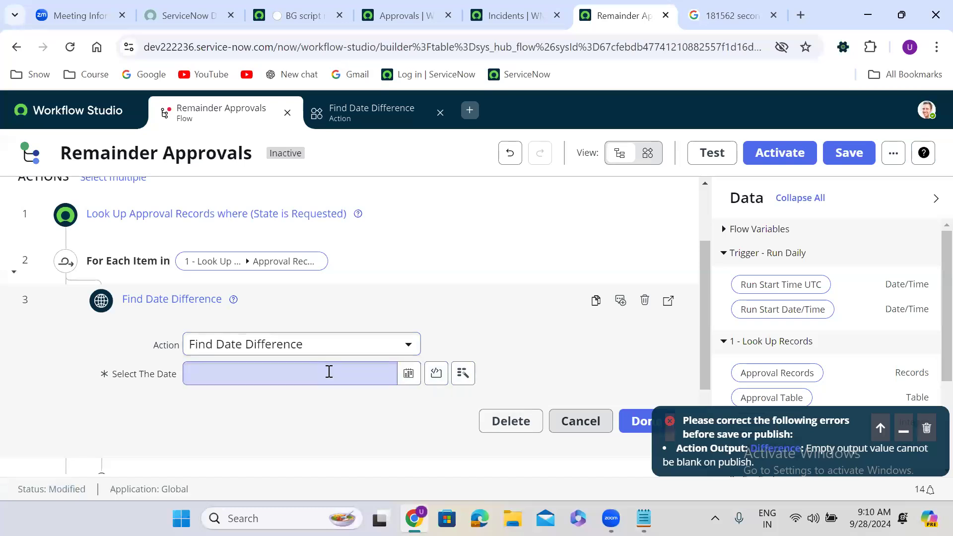
click(462, 376)
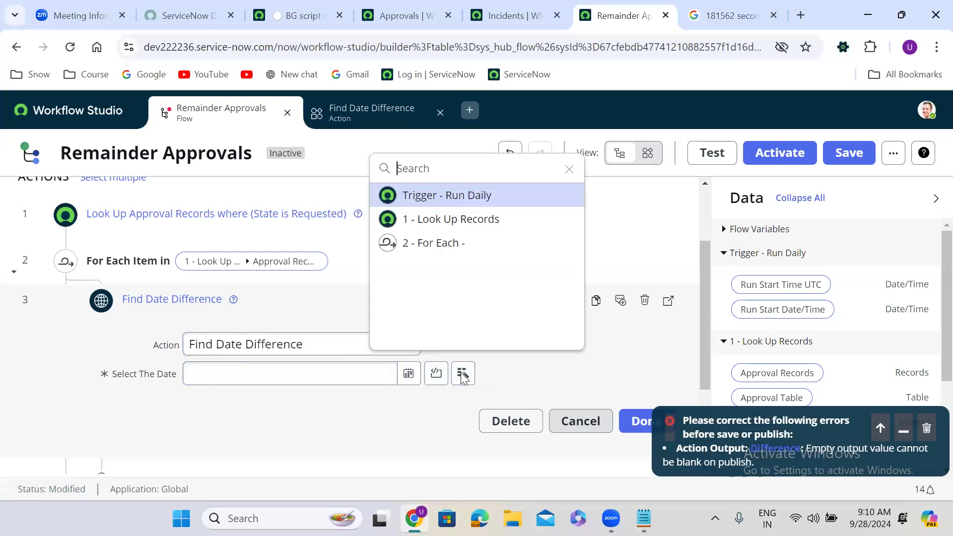
click(464, 229)
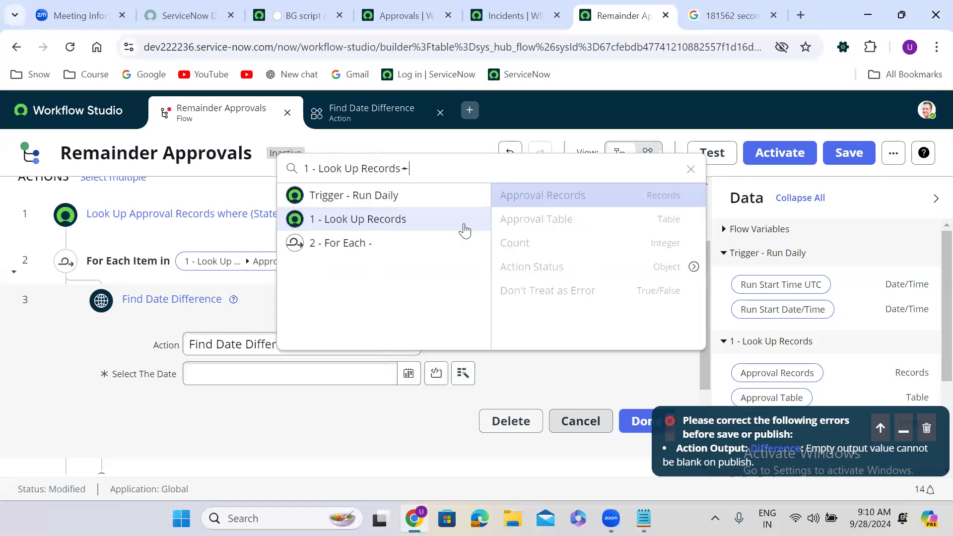
click(452, 253)
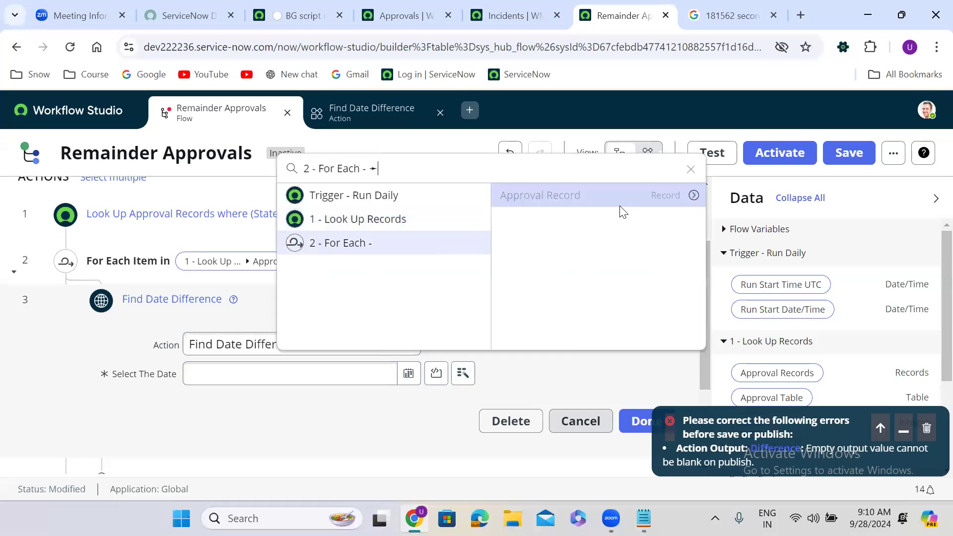
click(694, 196)
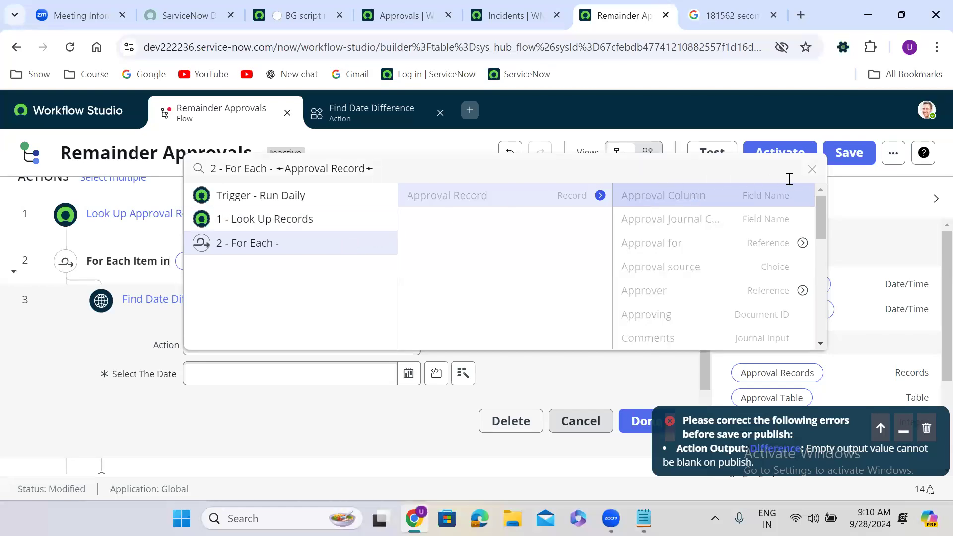
click(812, 169)
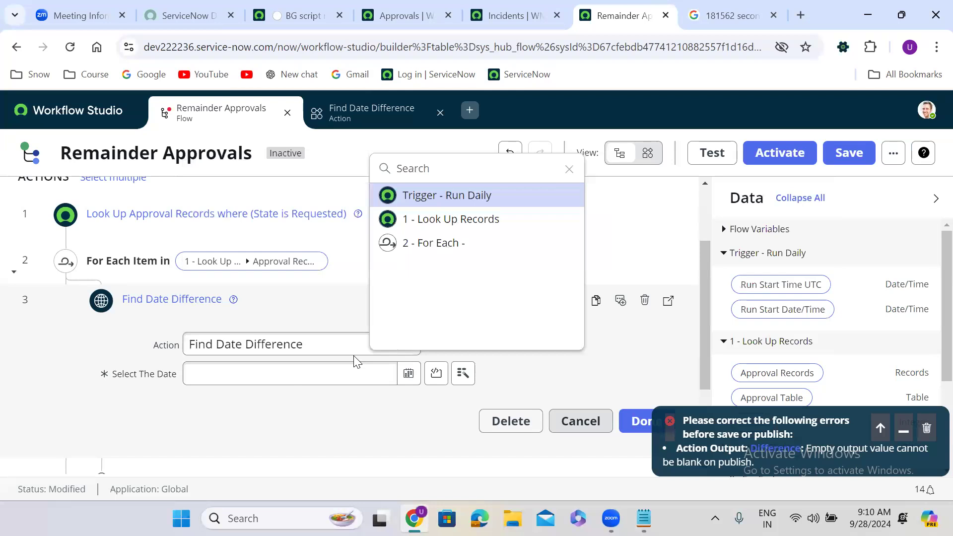
click(611, 281)
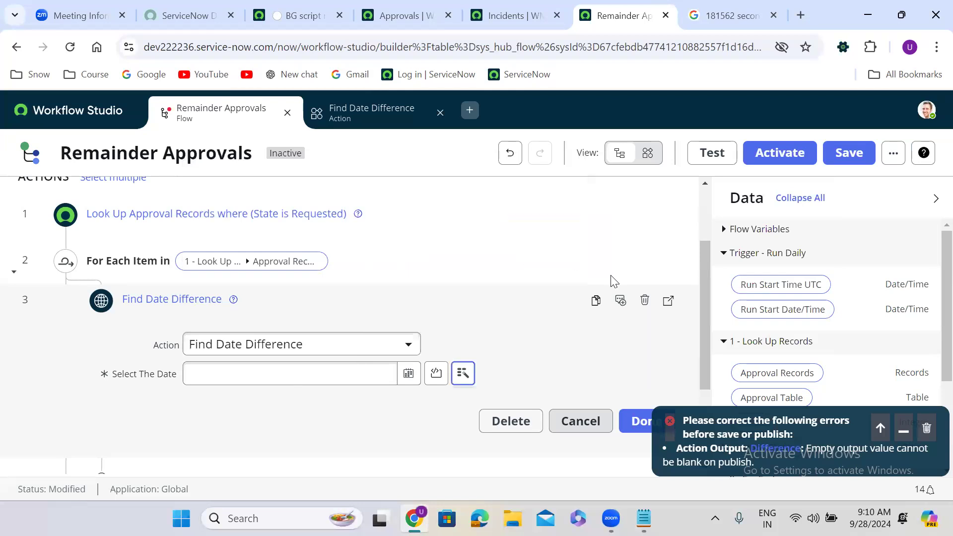
click(644, 302)
click(650, 301)
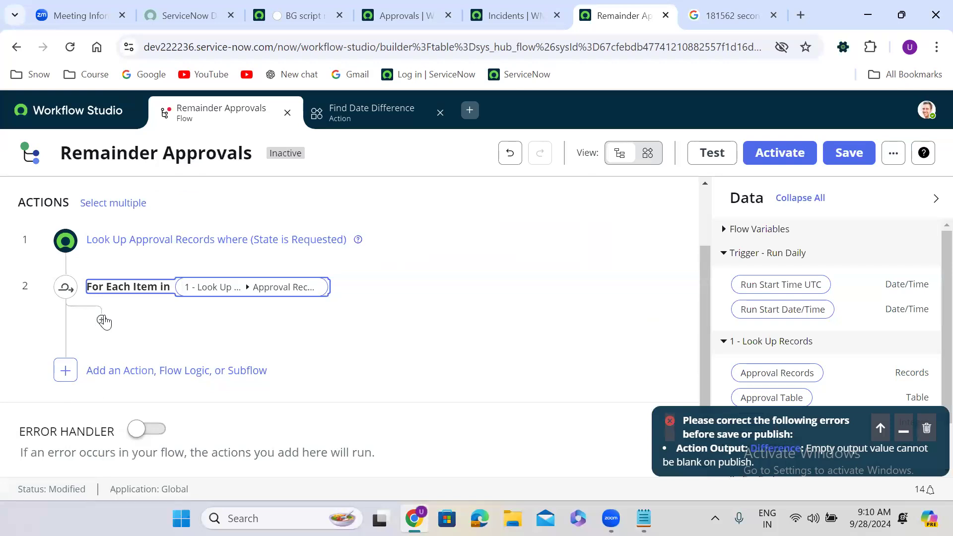
Add the Find Date Difference action inside the For Each loop and dismiss the publish error.
click(103, 320)
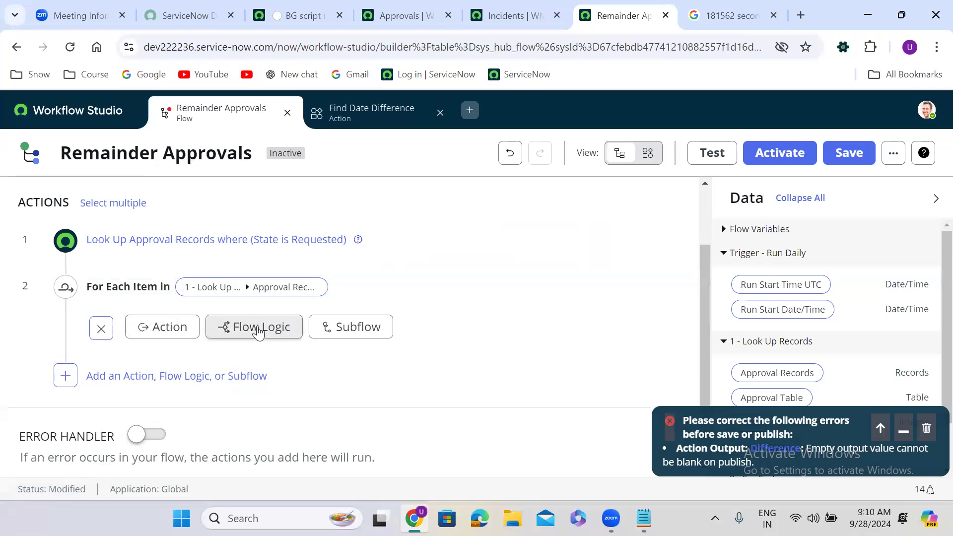
click(175, 336)
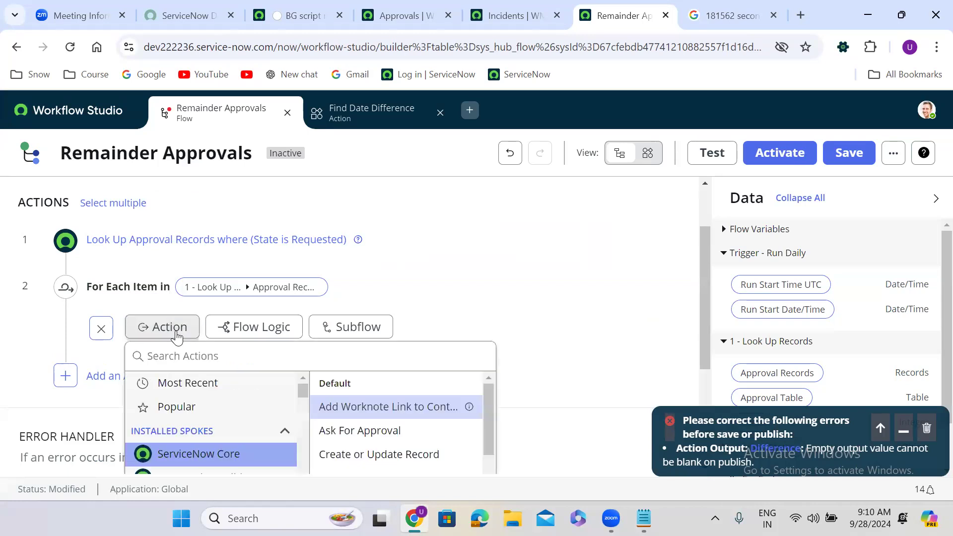
click(189, 357)
text(fi)
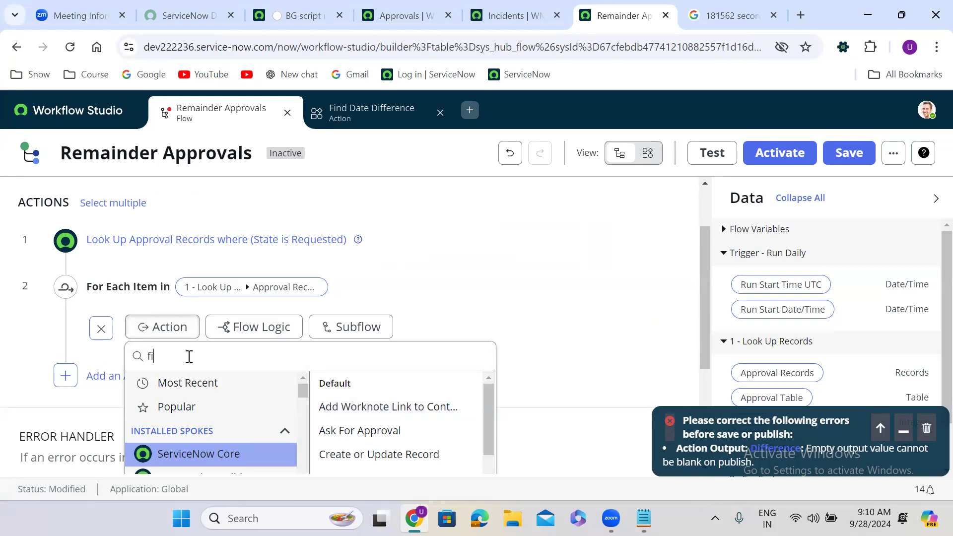
text(nd date)
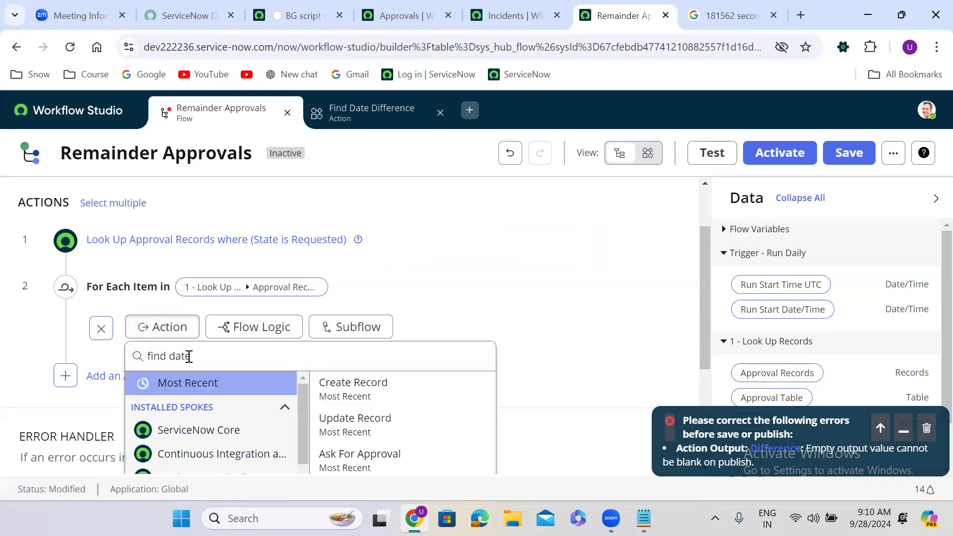
click(368, 403)
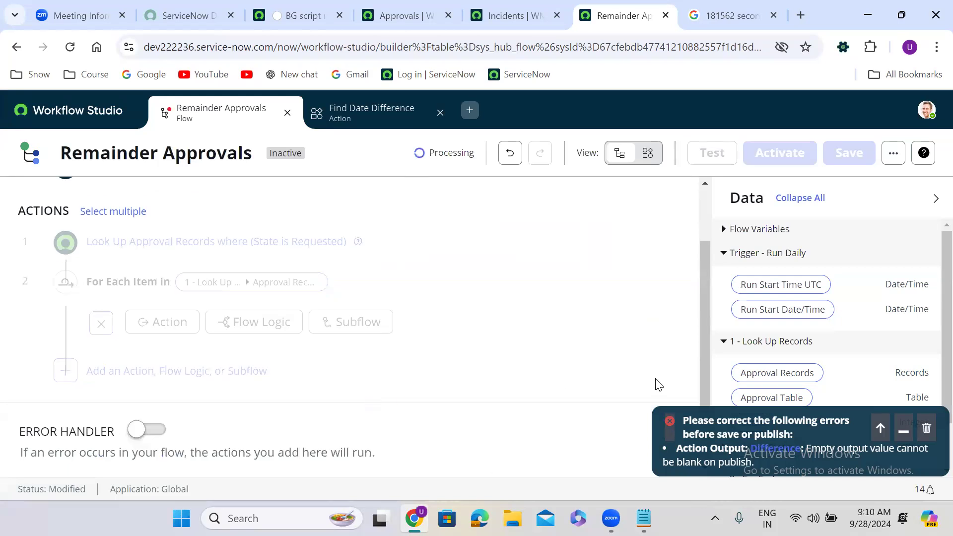
click(926, 428)
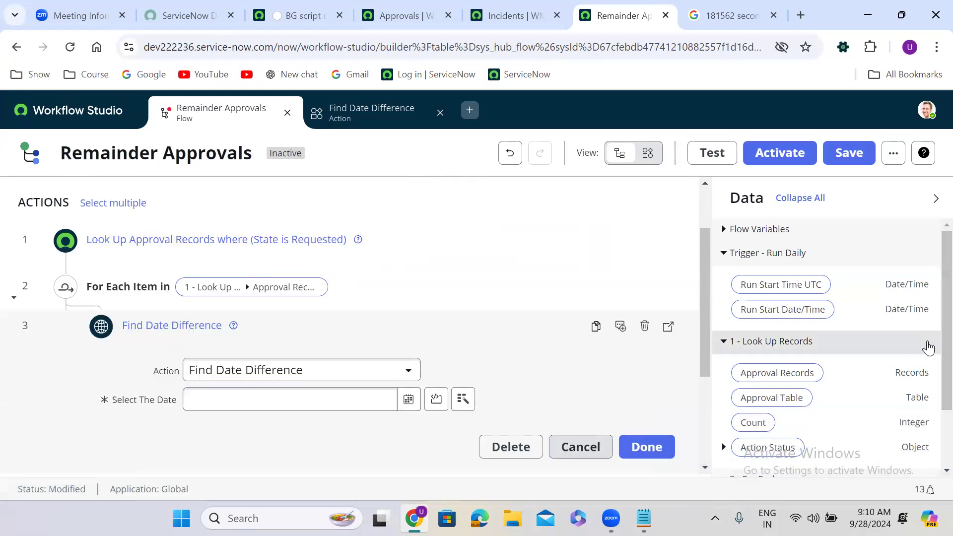
Set Select The Date to For Each > Approval Record > Created and finish the step.
click(463, 399)
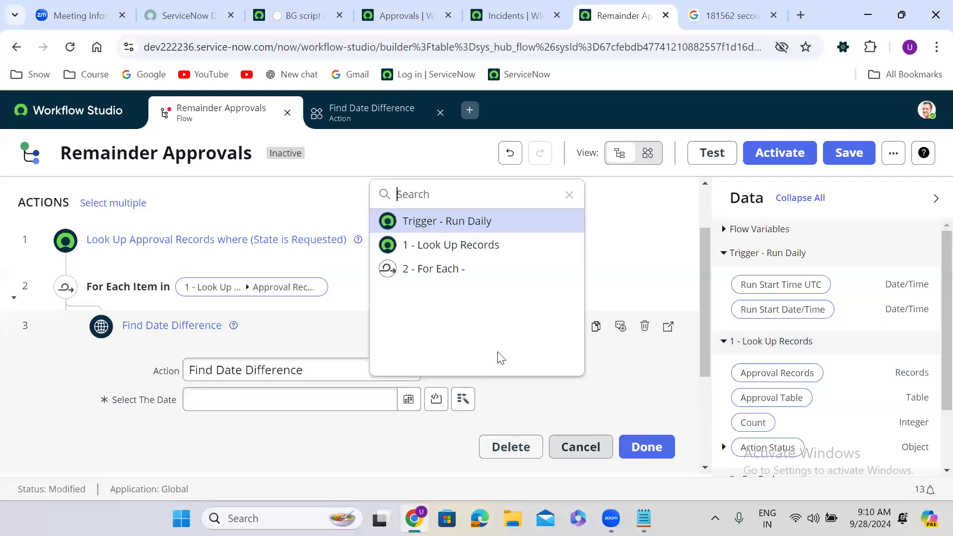
click(471, 276)
click(694, 222)
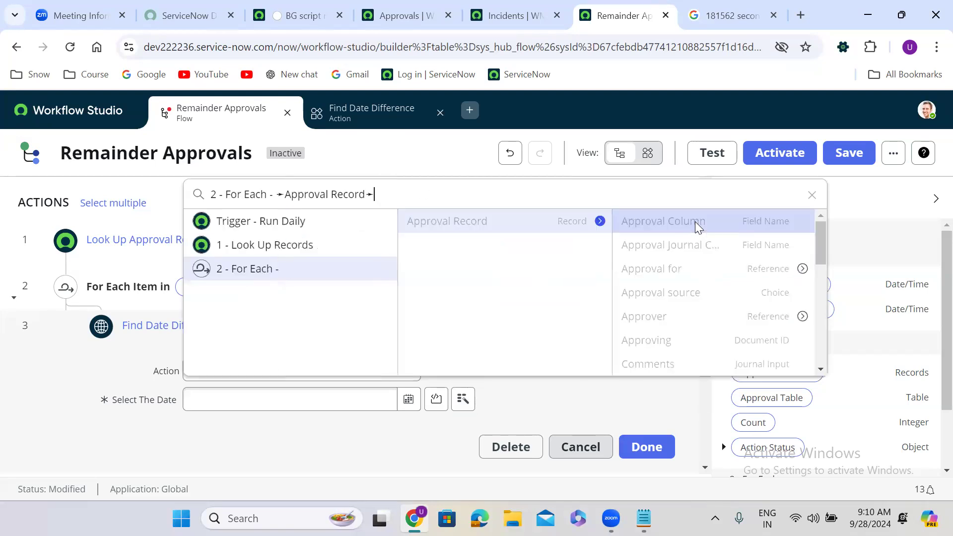
text(crea)
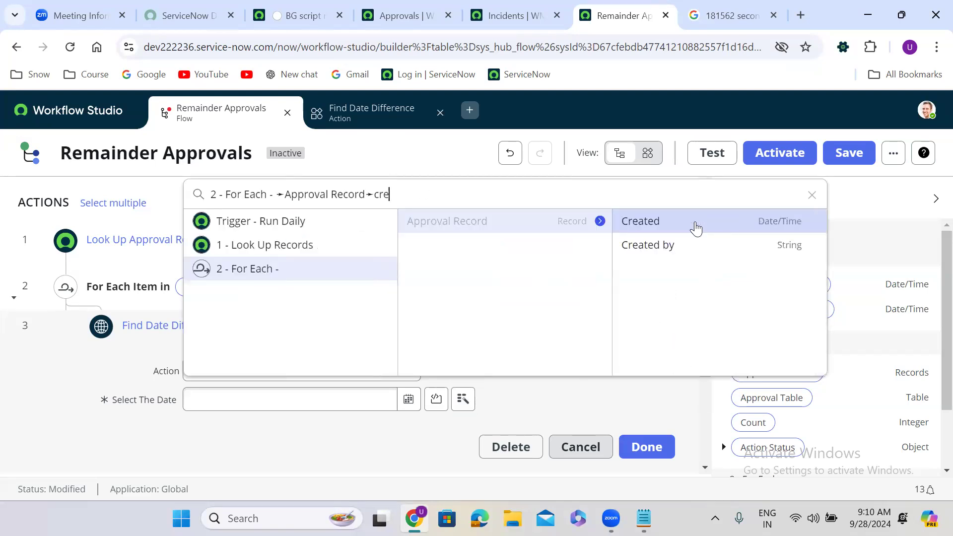
click(712, 228)
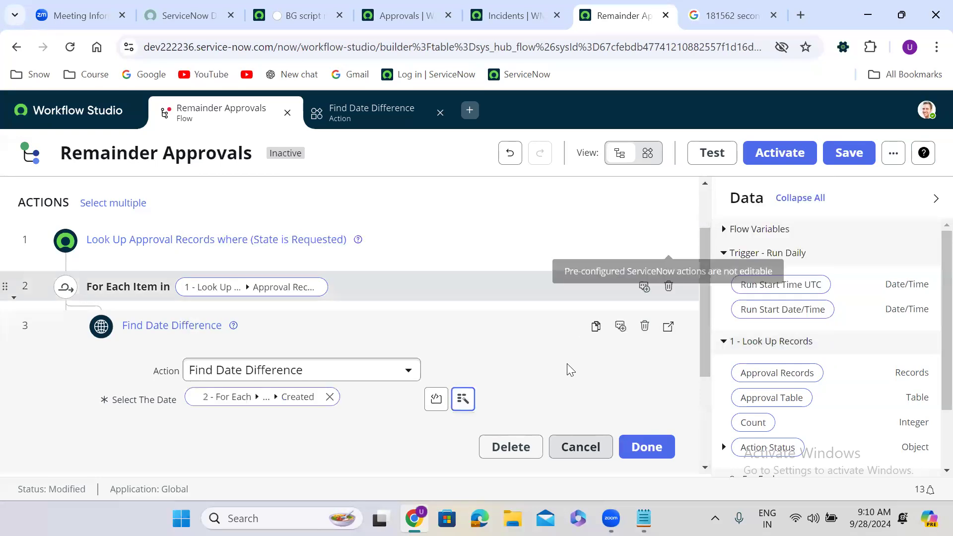
click(644, 455)
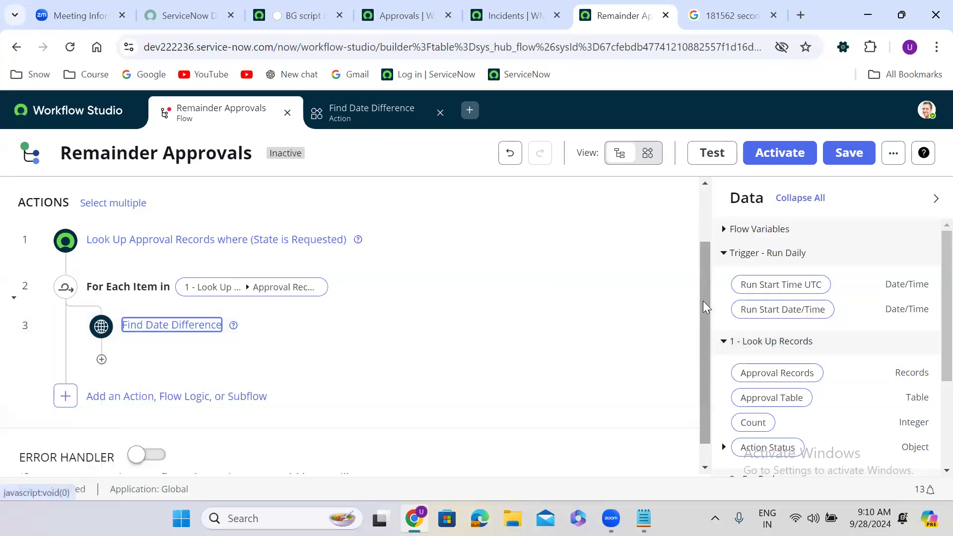
drag(704, 301, 707, 364)
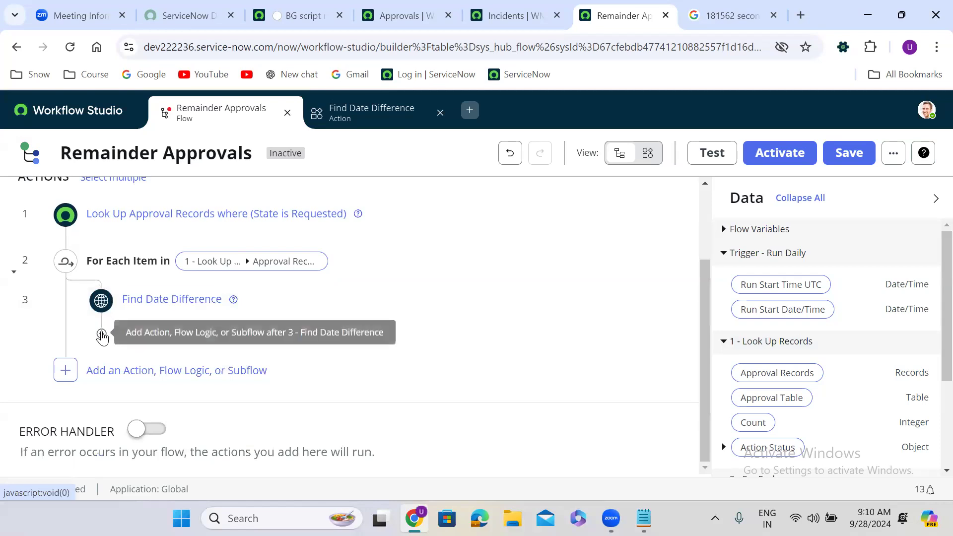
Add an If step after Find Date Difference labelled 'If days difference is 5'.
click(102, 337)
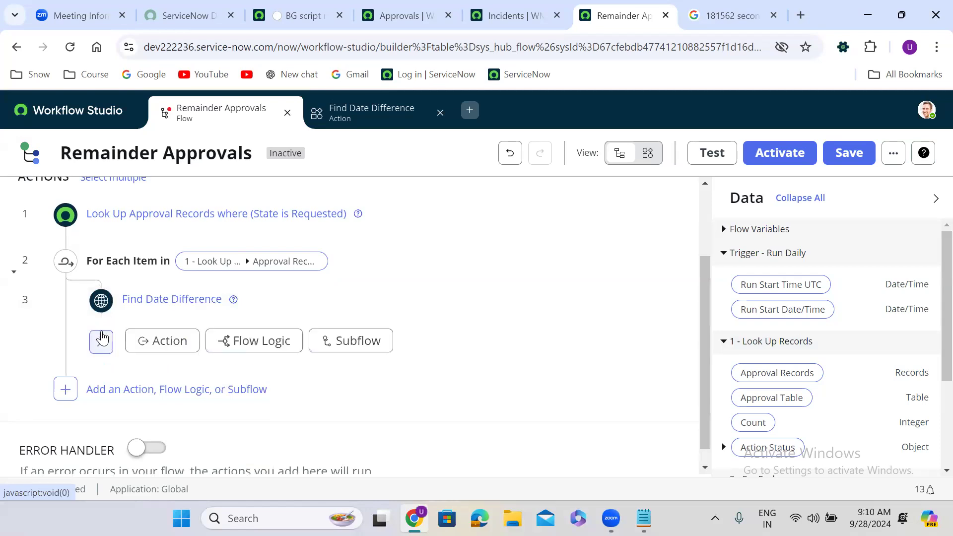
click(249, 342)
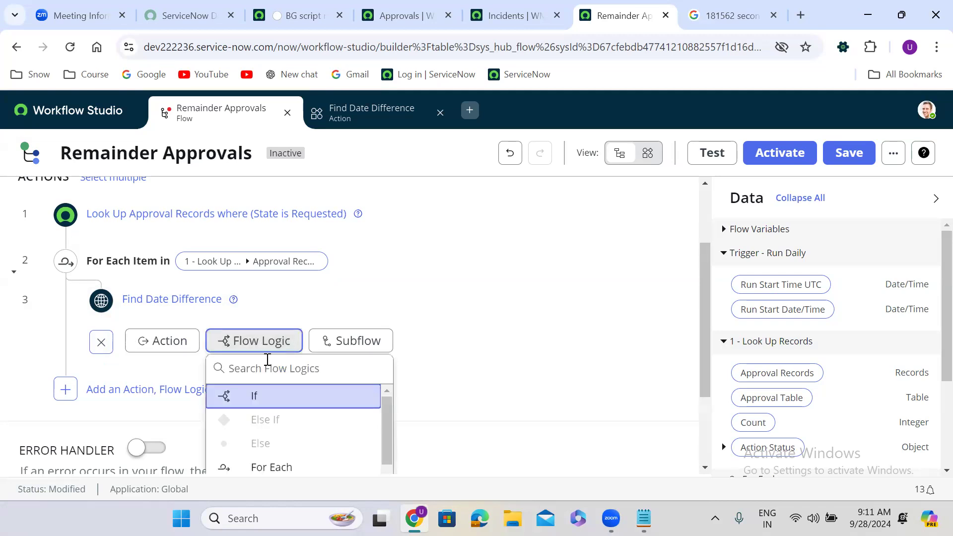
click(288, 400)
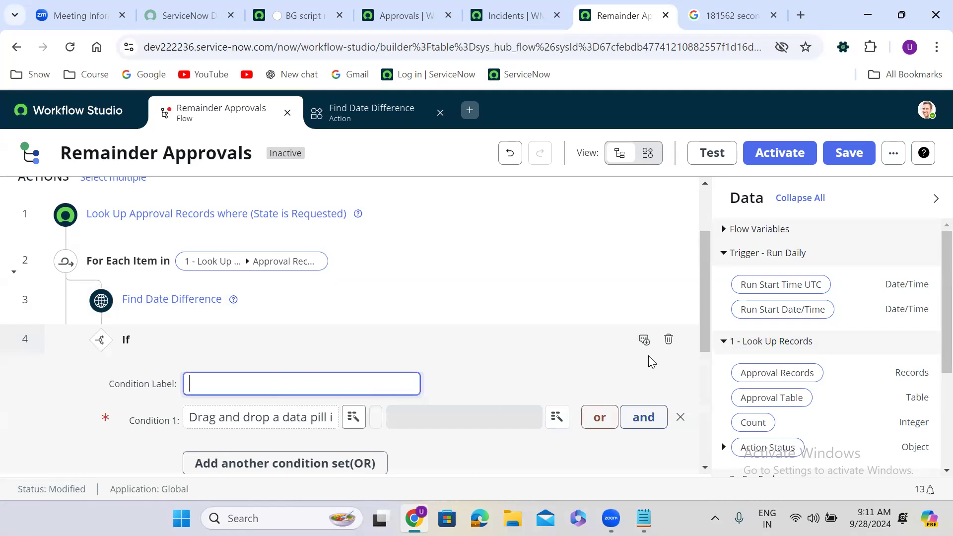
click(311, 383)
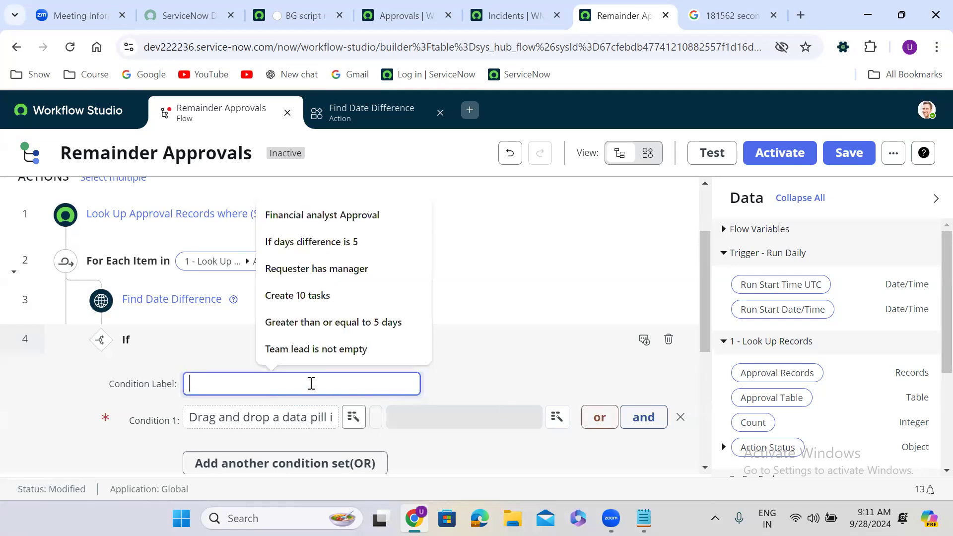
click(343, 243)
Drag the Difference output into Condition 1.
drag(703, 292, 708, 334)
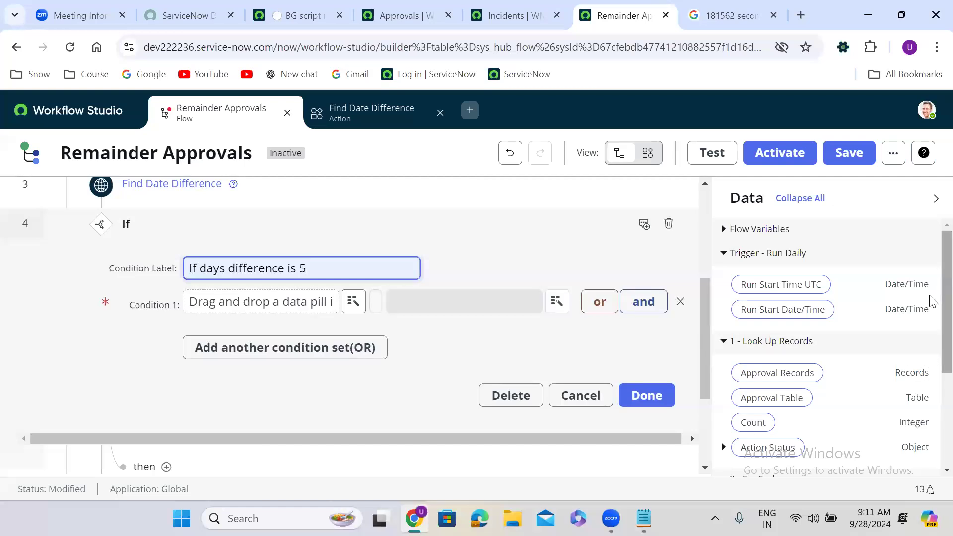
scroll(929, 348, down, 3)
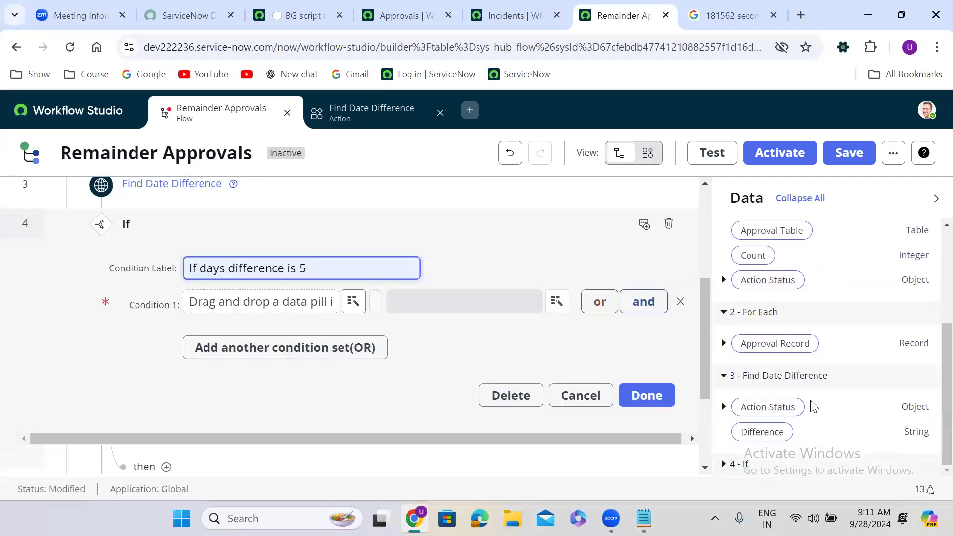
drag(757, 433, 242, 313)
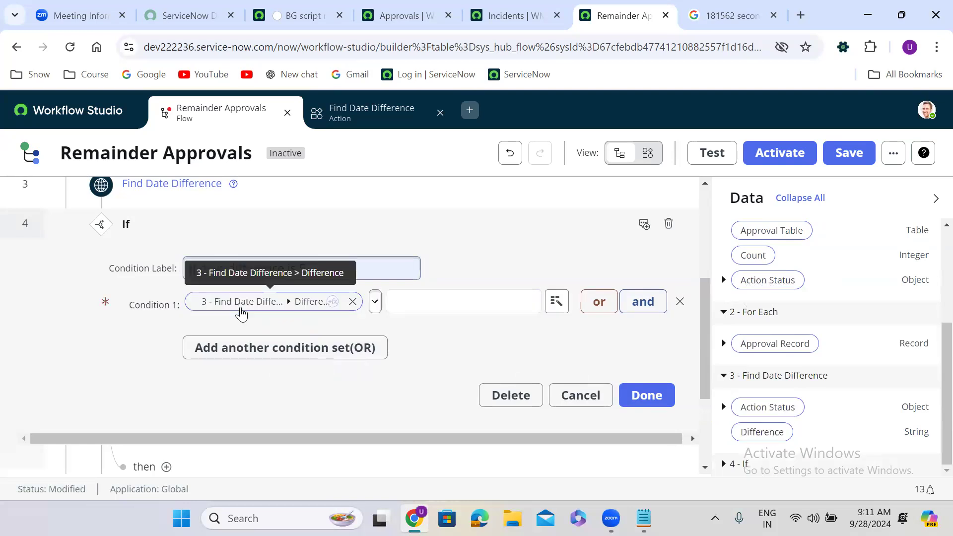
Open the Difference value's transform functions and look through the utility category.
click(340, 302)
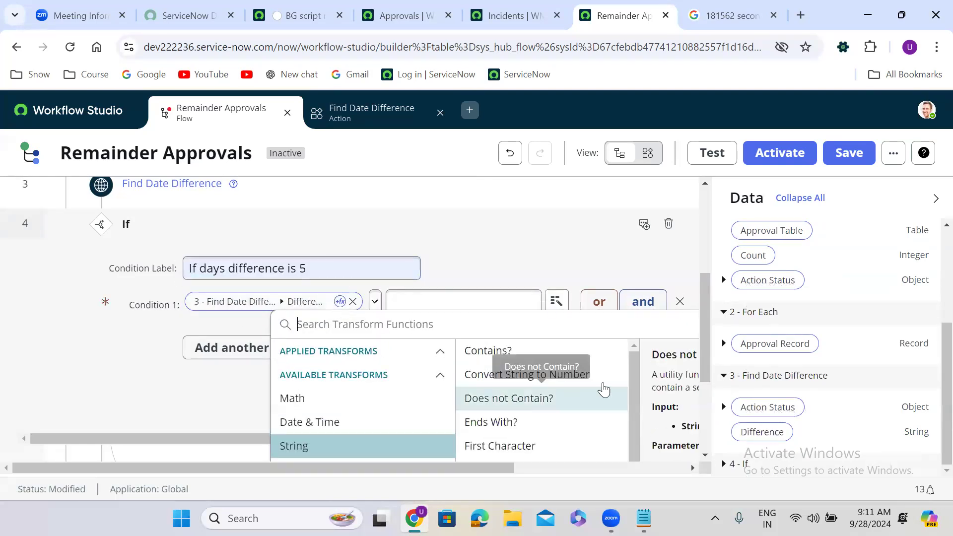
drag(705, 288, 705, 338)
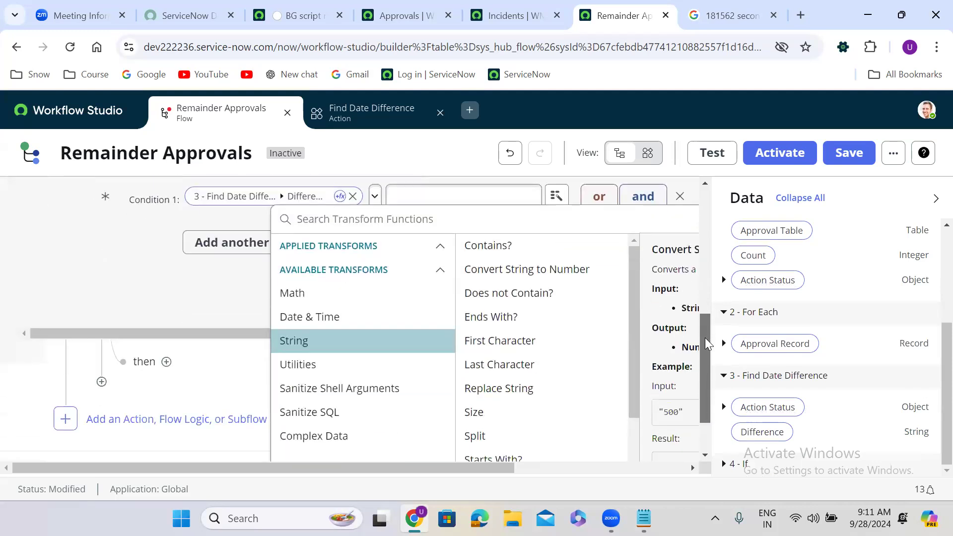
click(342, 332)
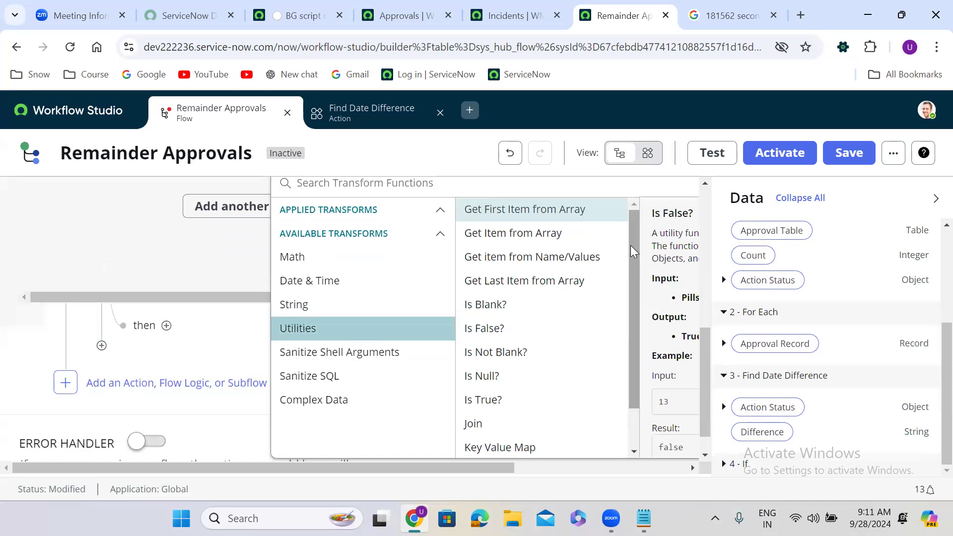
scroll(634, 330, down, 1)
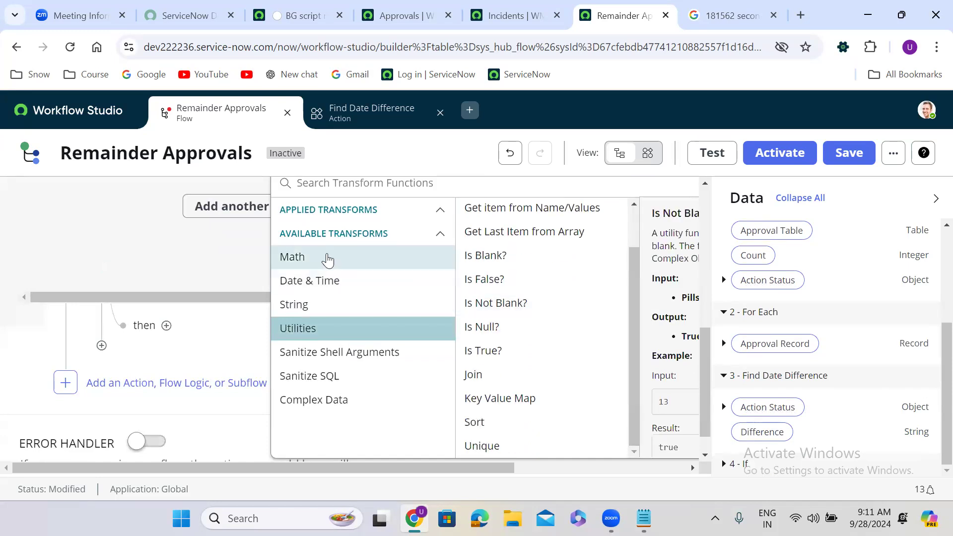
click(441, 212)
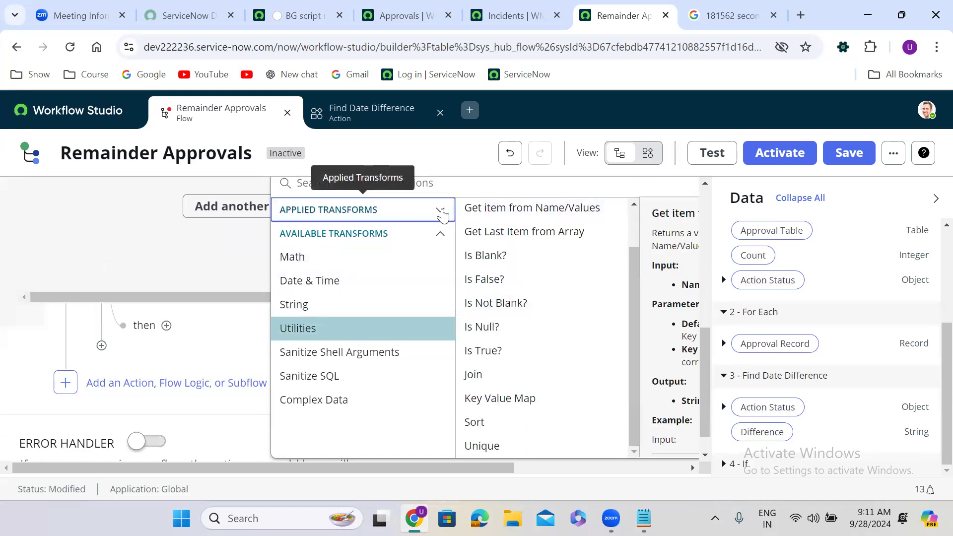
click(440, 233)
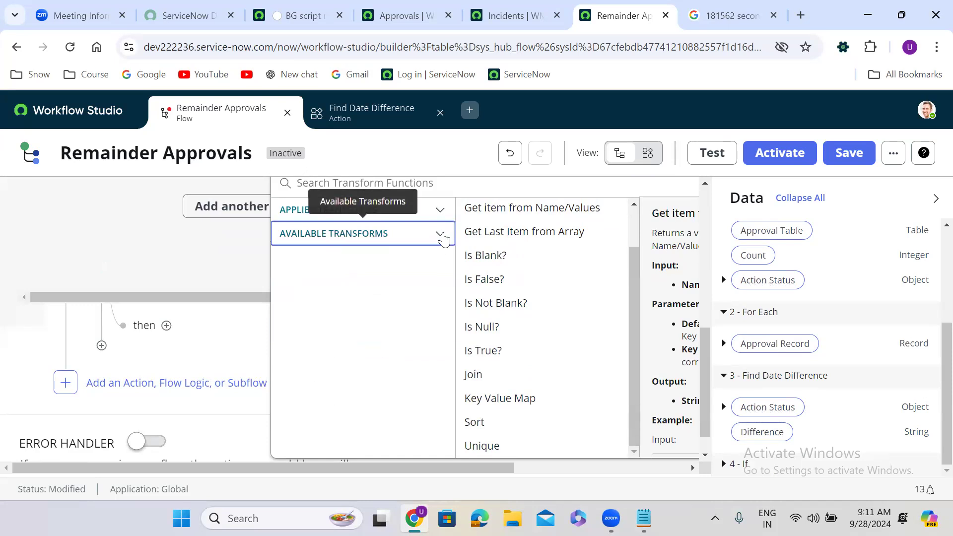
click(442, 212)
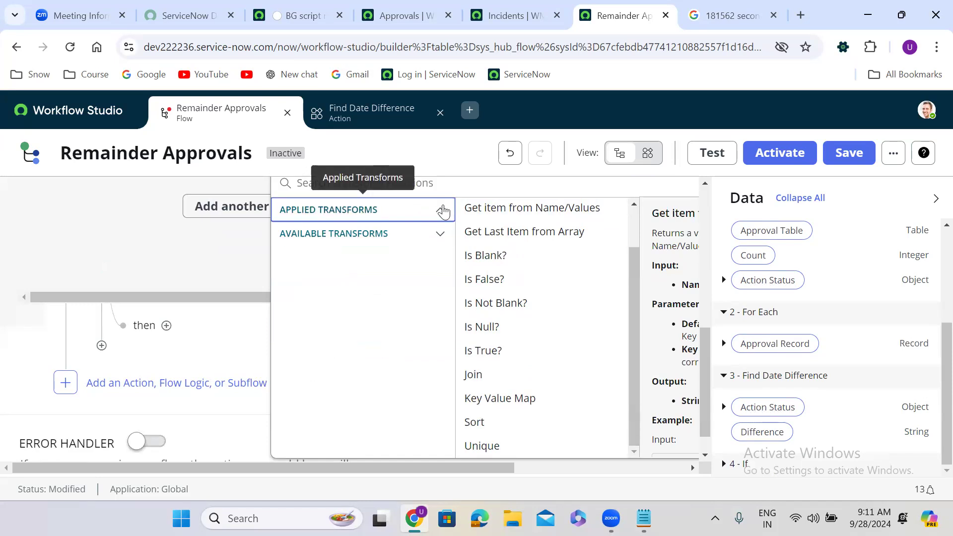
click(441, 230)
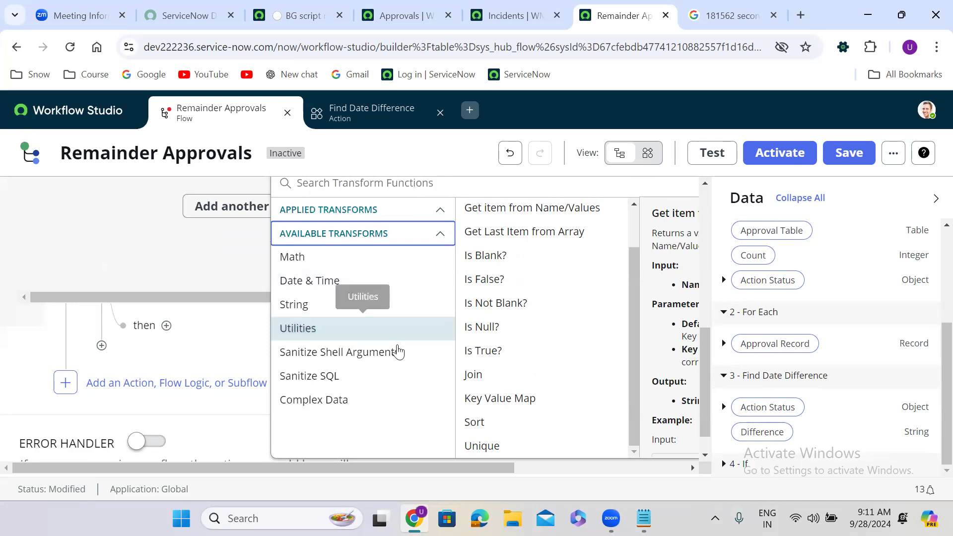
Browse string, date-time and math transforms, close without applying any, and view Condition 1's operators.
click(321, 308)
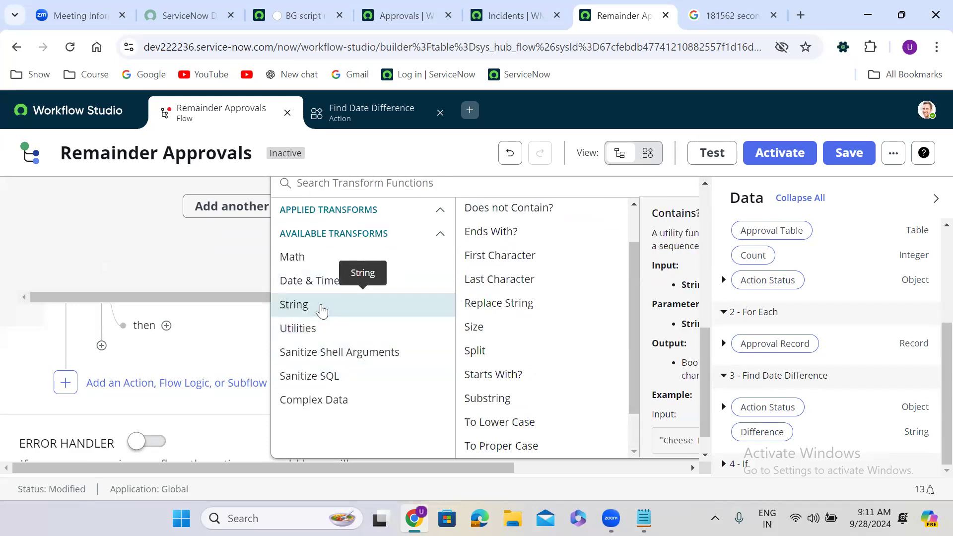
click(322, 283)
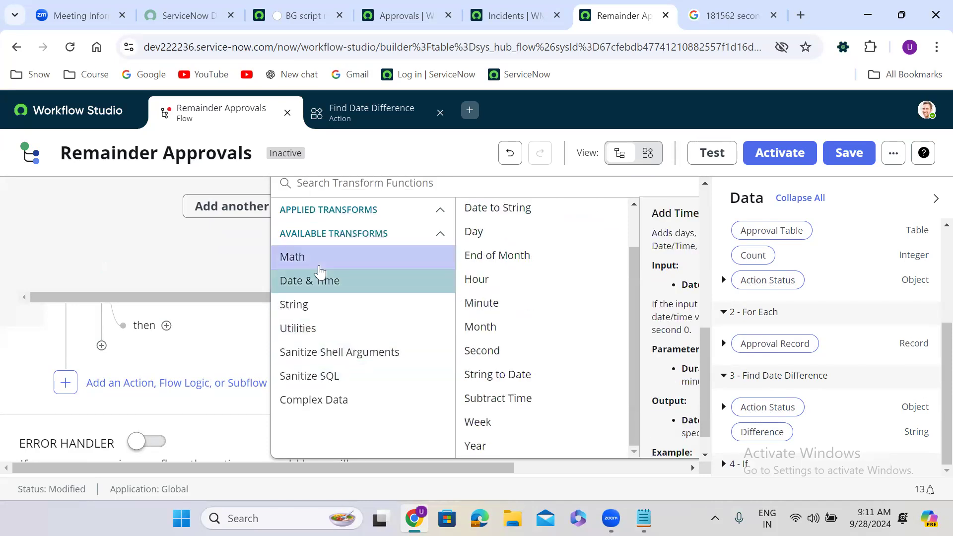
click(320, 272)
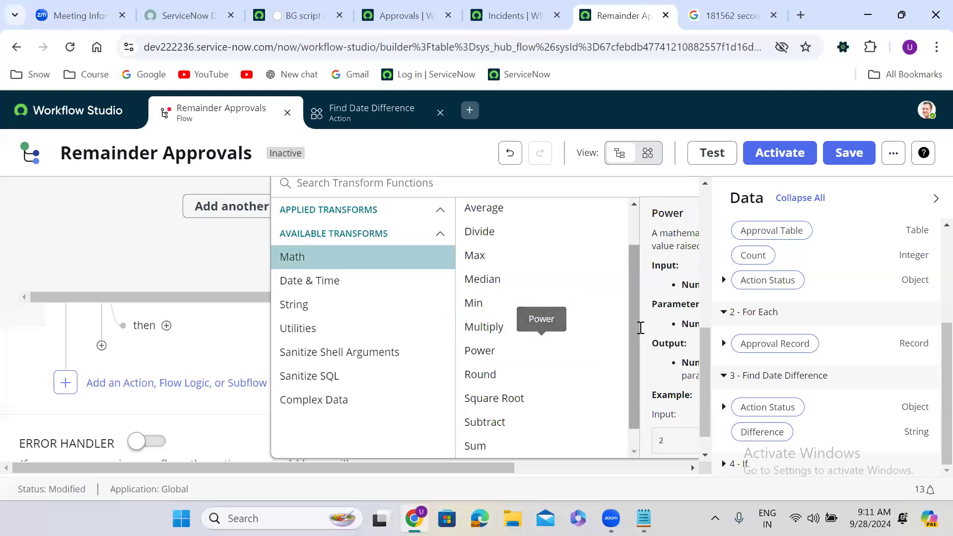
drag(631, 283, 641, 210)
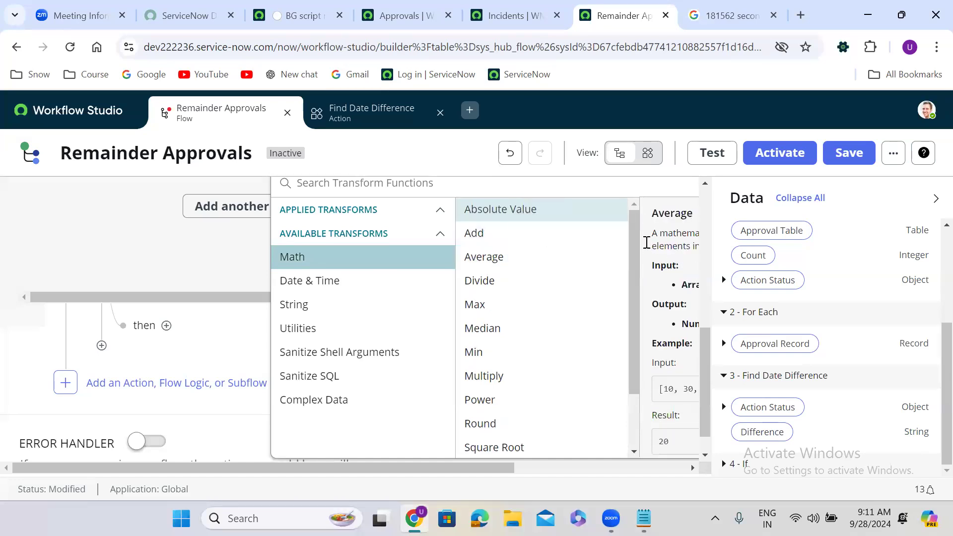
drag(633, 240, 631, 186)
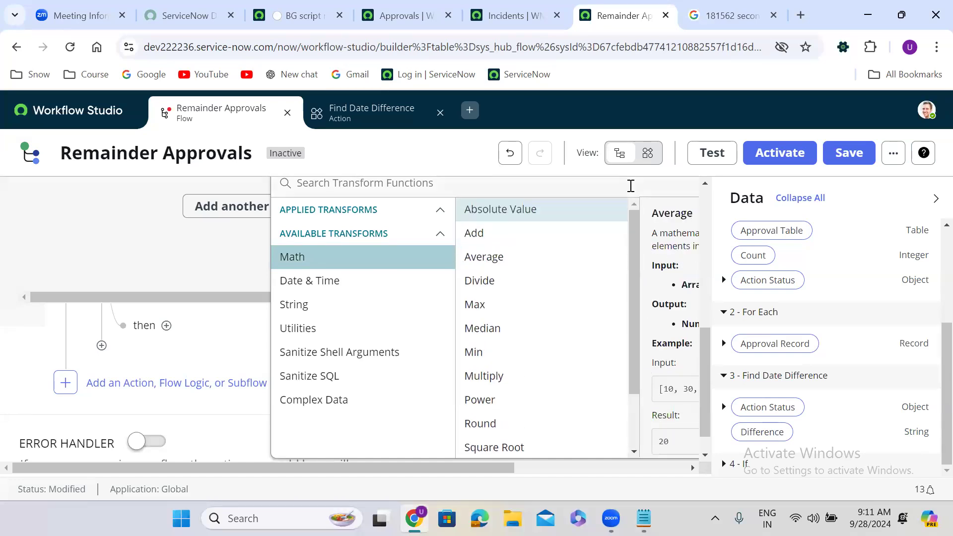
click(266, 241)
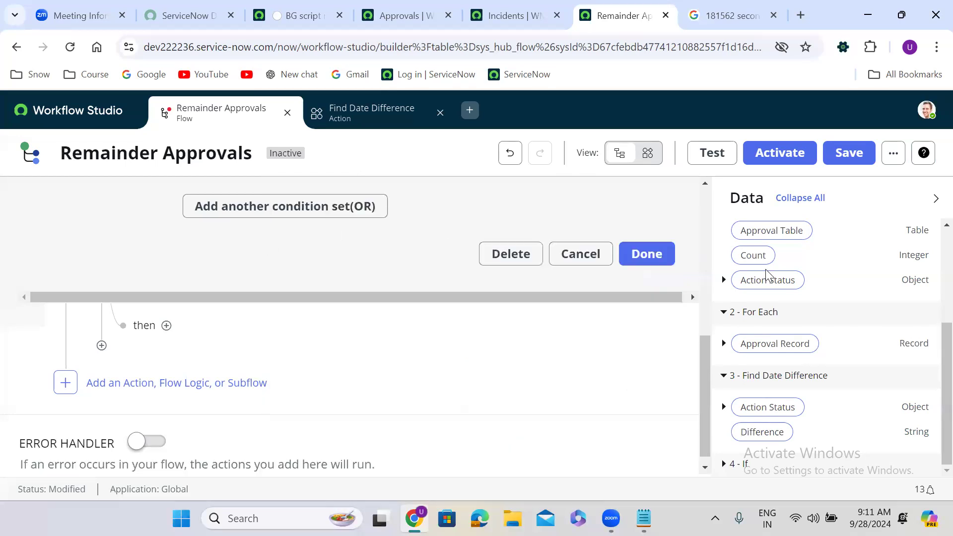
drag(713, 432, 721, 364)
click(375, 362)
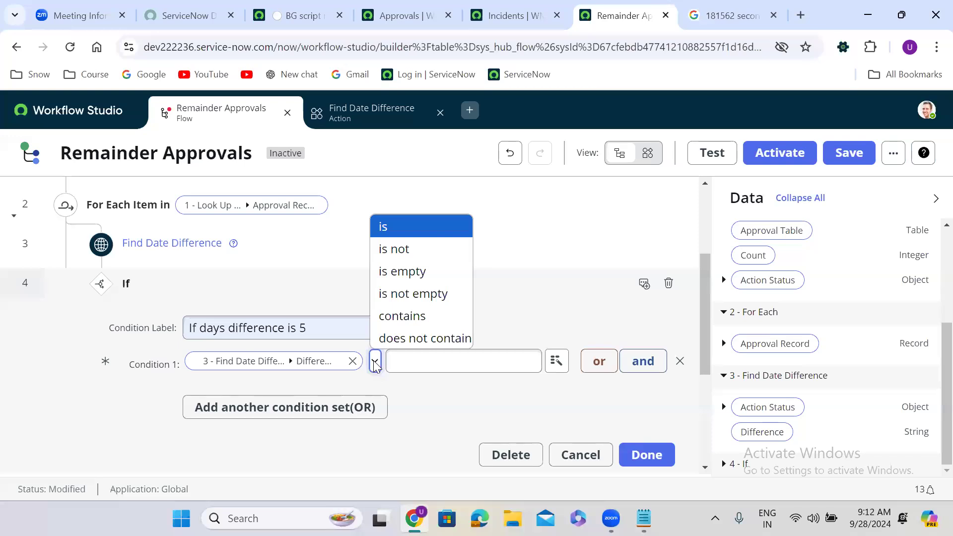
View the Find Date Difference action's script, try publishing it (rejected, Difference blank), and return to the flow.
click(378, 114)
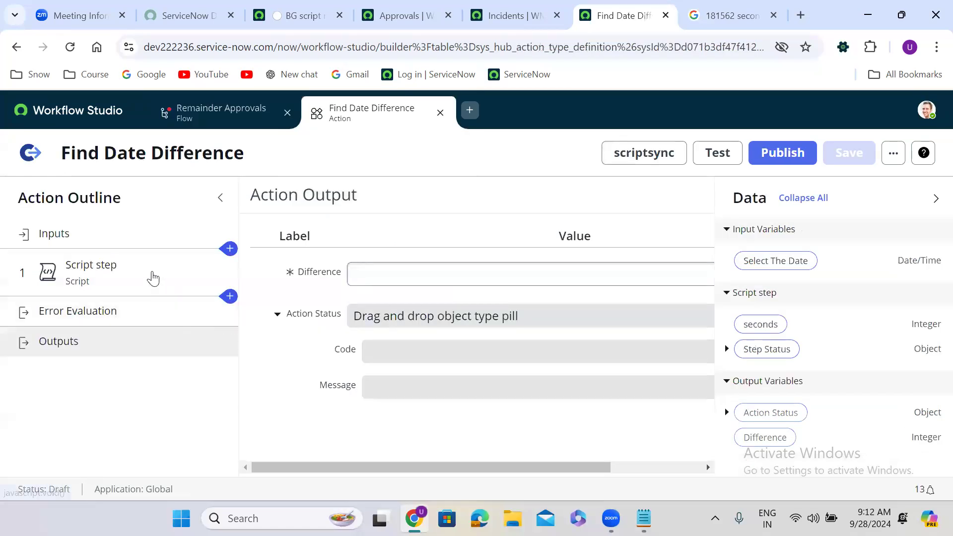
click(152, 279)
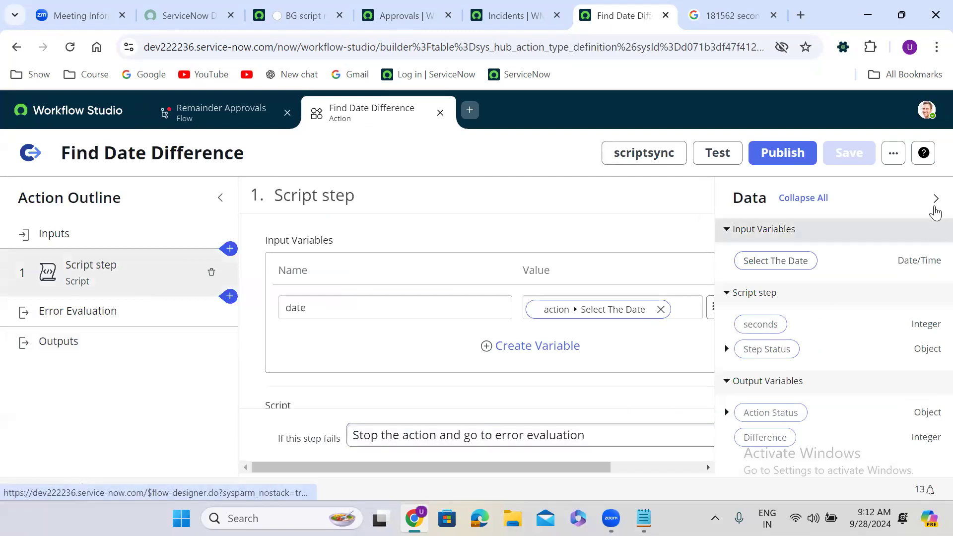
click(935, 199)
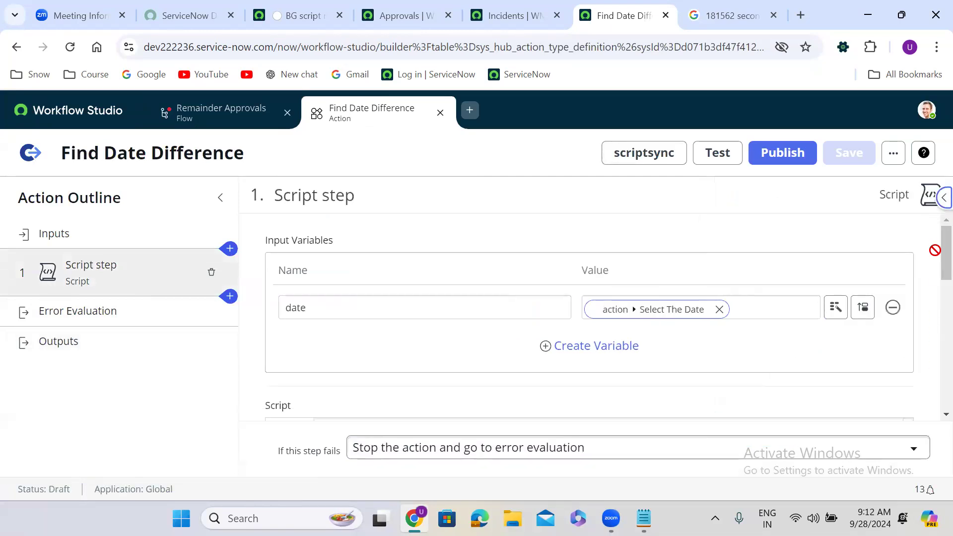
drag(943, 261, 933, 401)
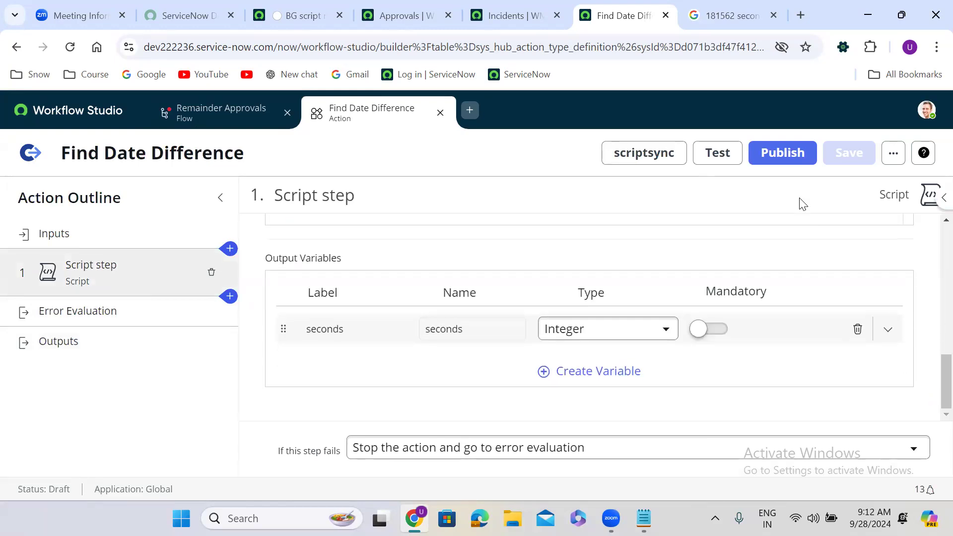
click(784, 154)
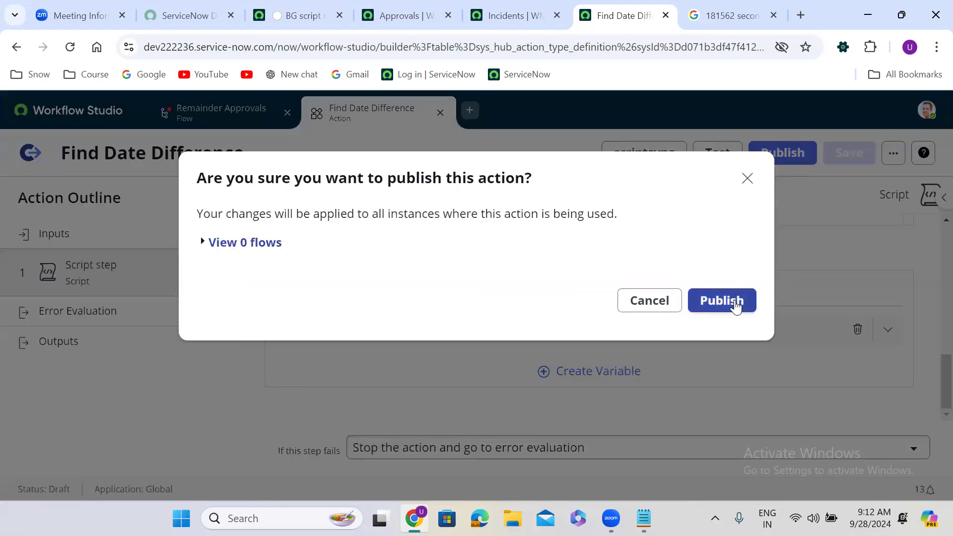
click(735, 304)
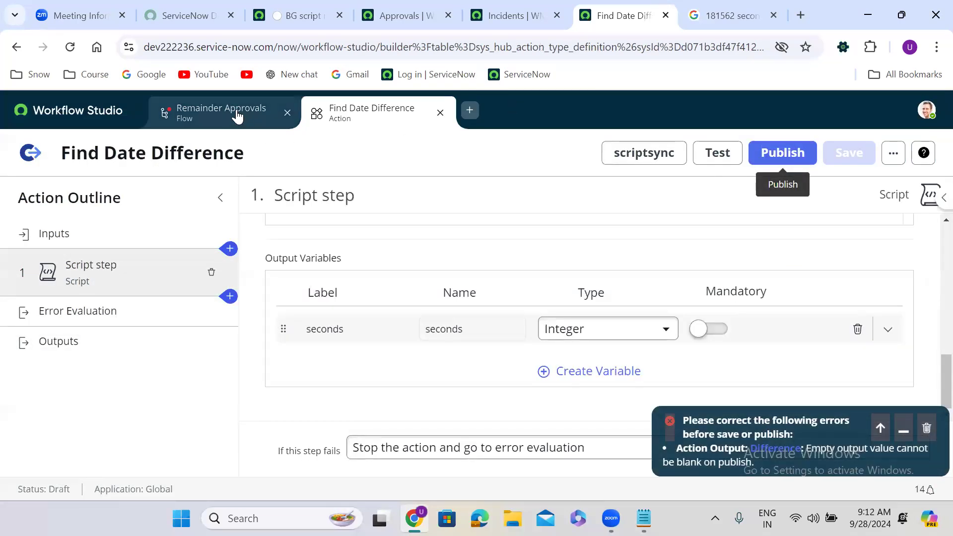
click(237, 115)
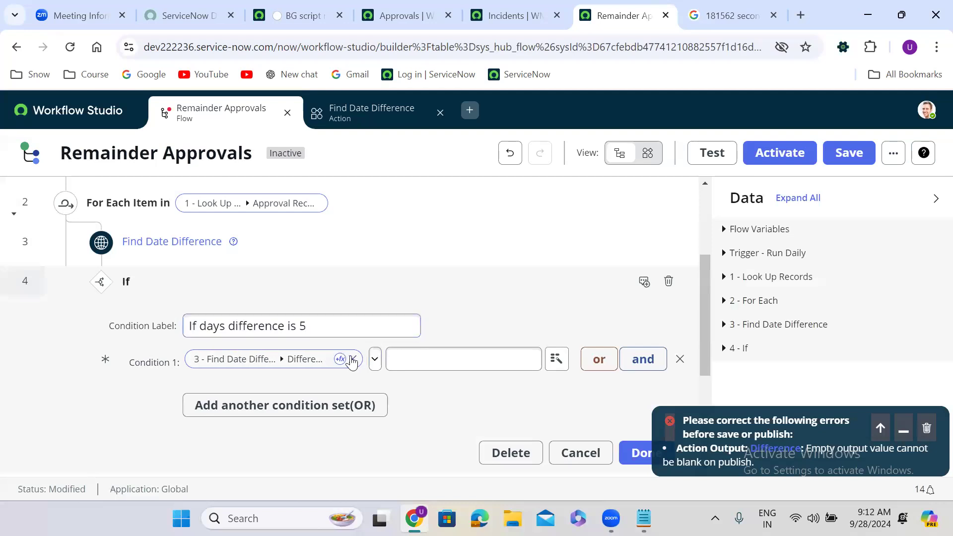
Re-pick the Find Date Difference > Difference pill for Condition 1 and view the operators.
click(353, 359)
click(352, 359)
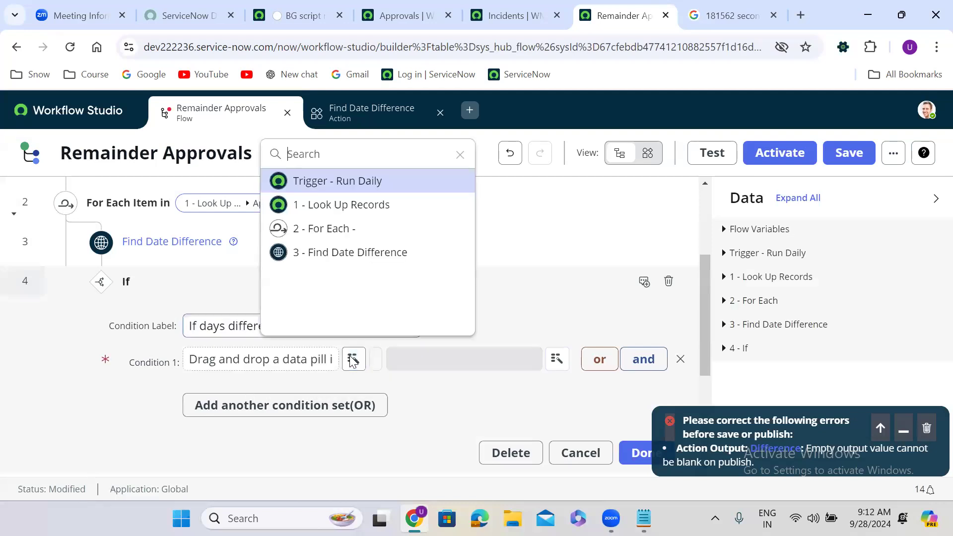
click(353, 254)
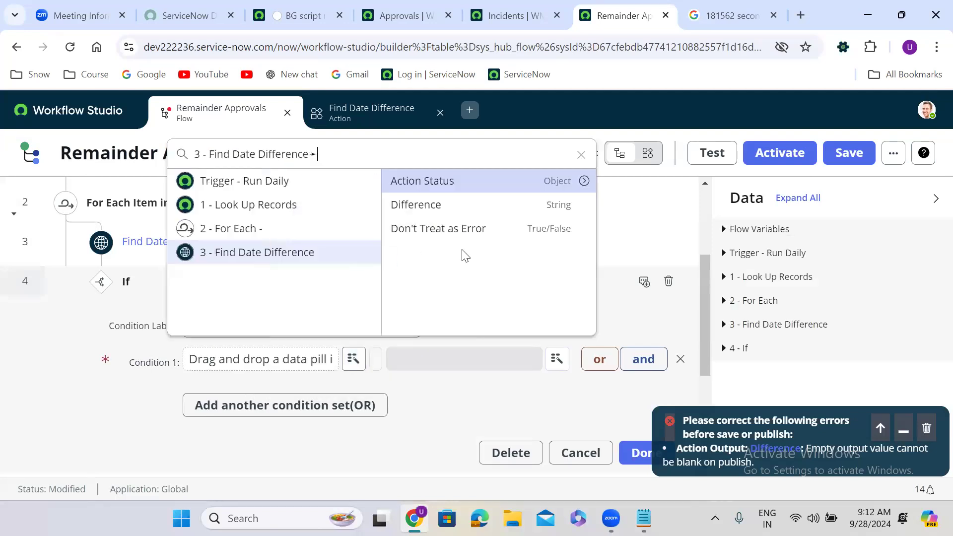
click(471, 210)
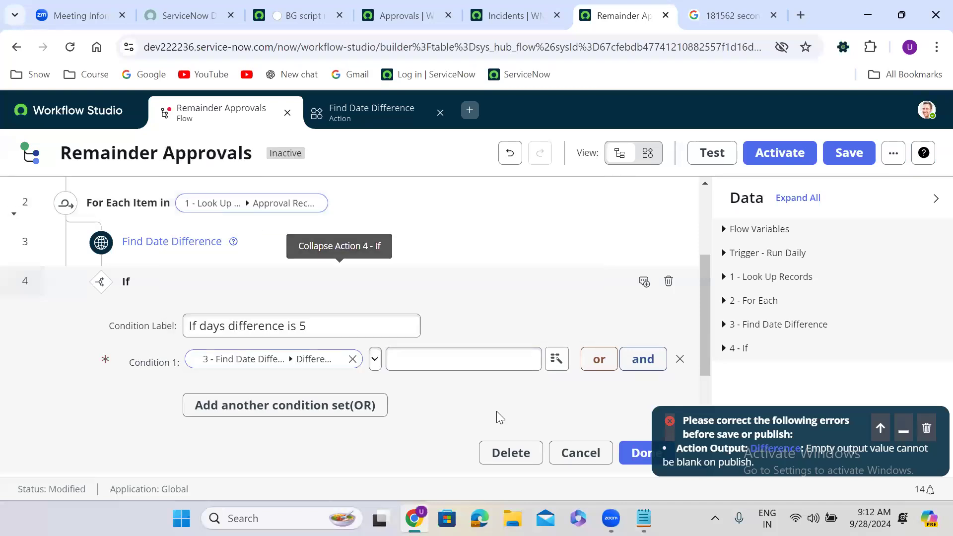
click(375, 359)
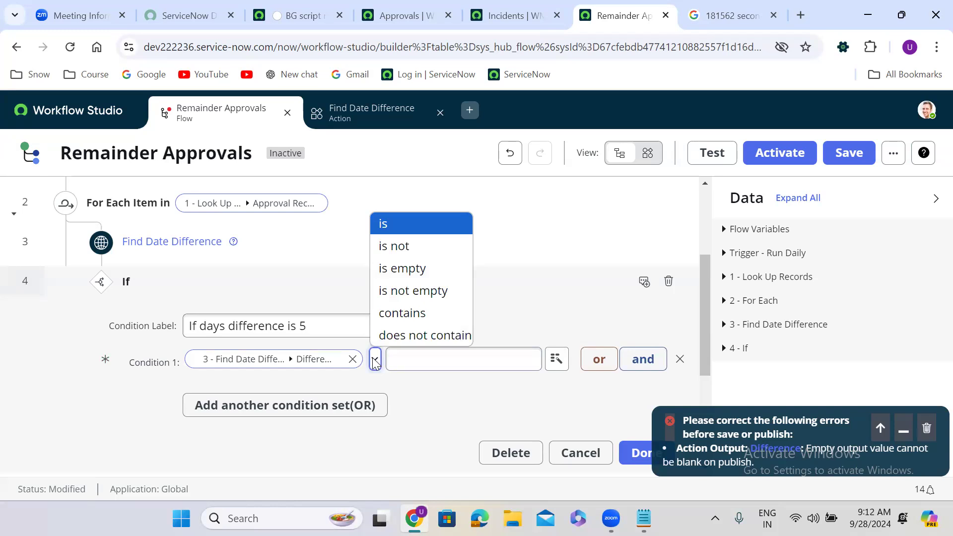
Dismiss the publish error and delete the If step.
click(927, 431)
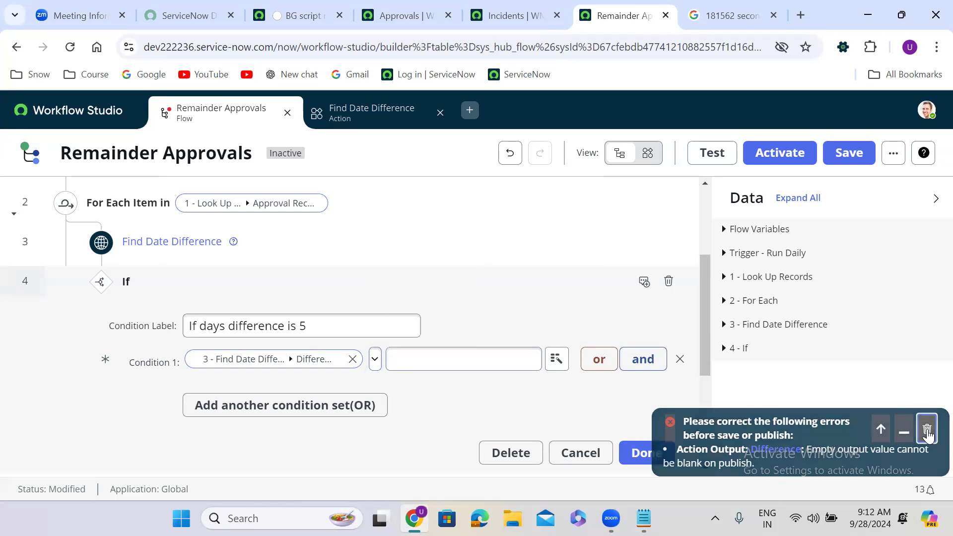
click(669, 283)
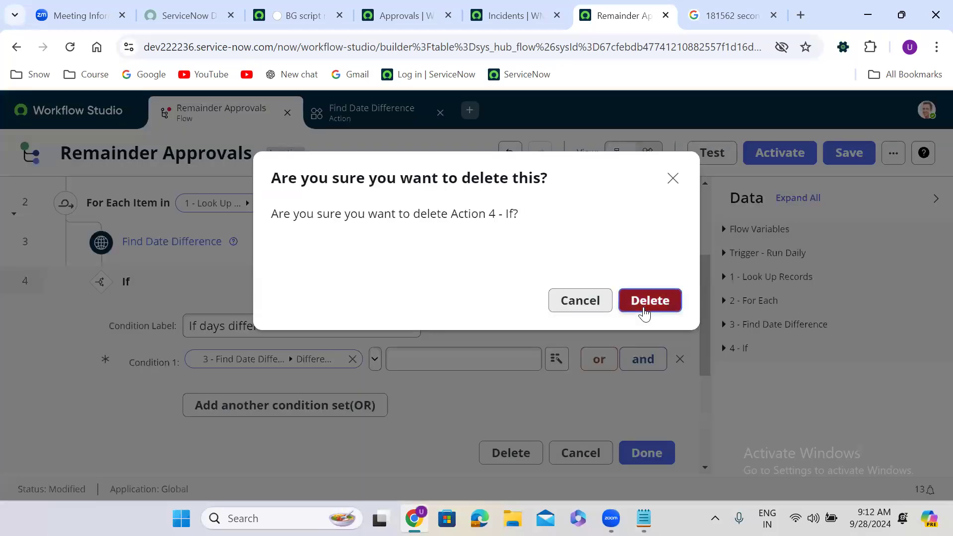
click(646, 300)
click(102, 333)
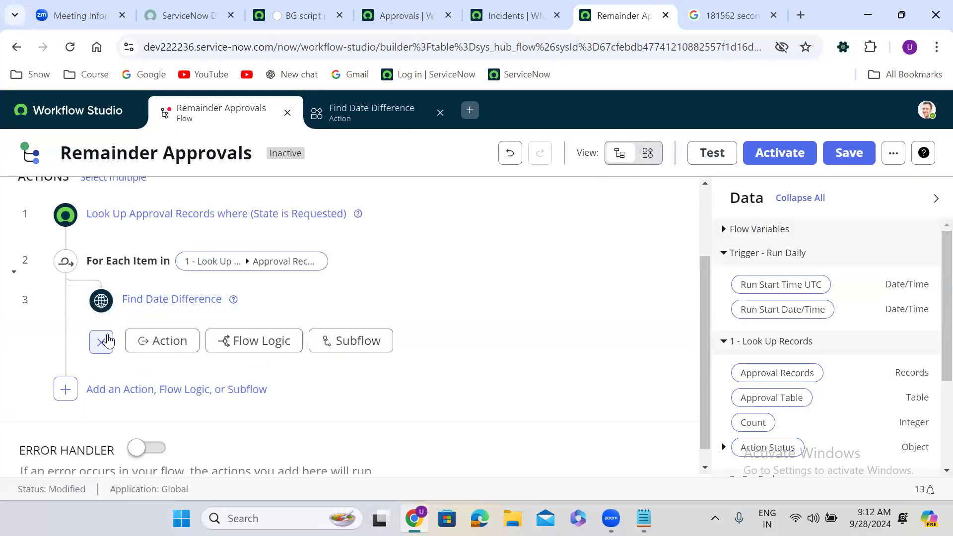
Add an If step under Find Date Difference labelled 'If days difference is 5'.
click(170, 341)
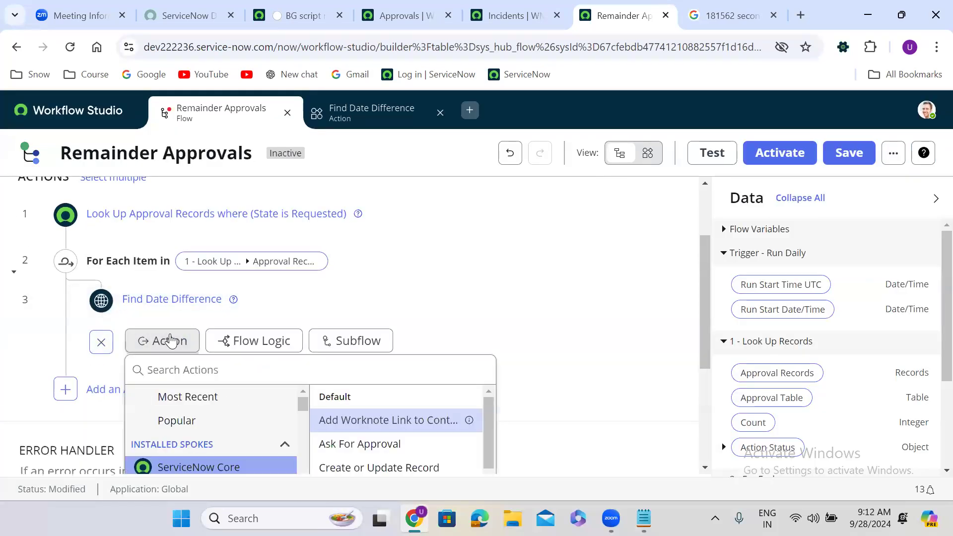
click(257, 342)
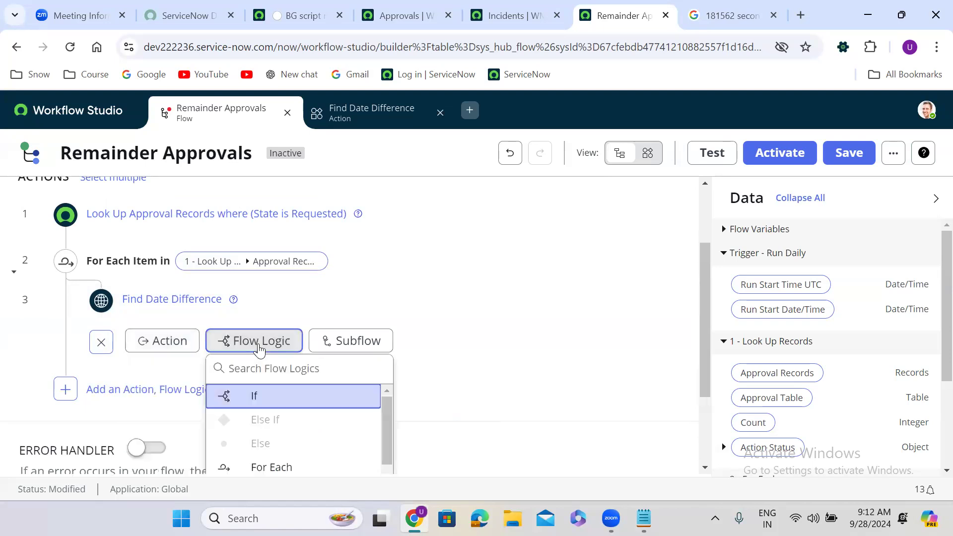
click(261, 393)
click(273, 374)
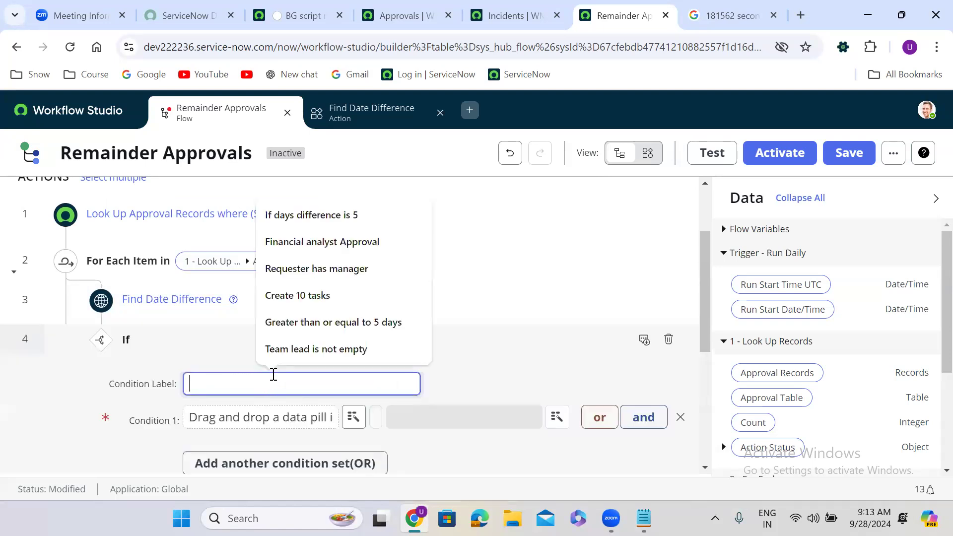
click(319, 215)
click(448, 350)
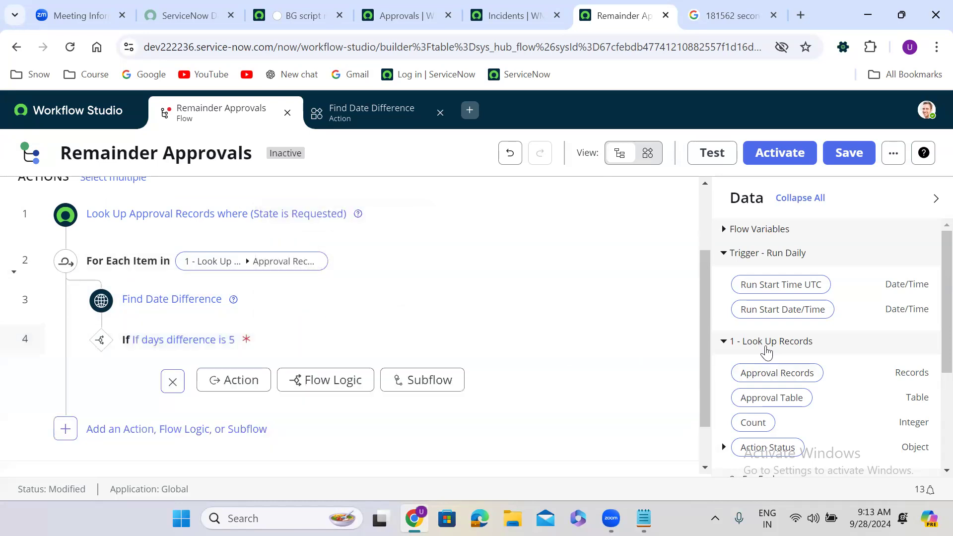
click(365, 353)
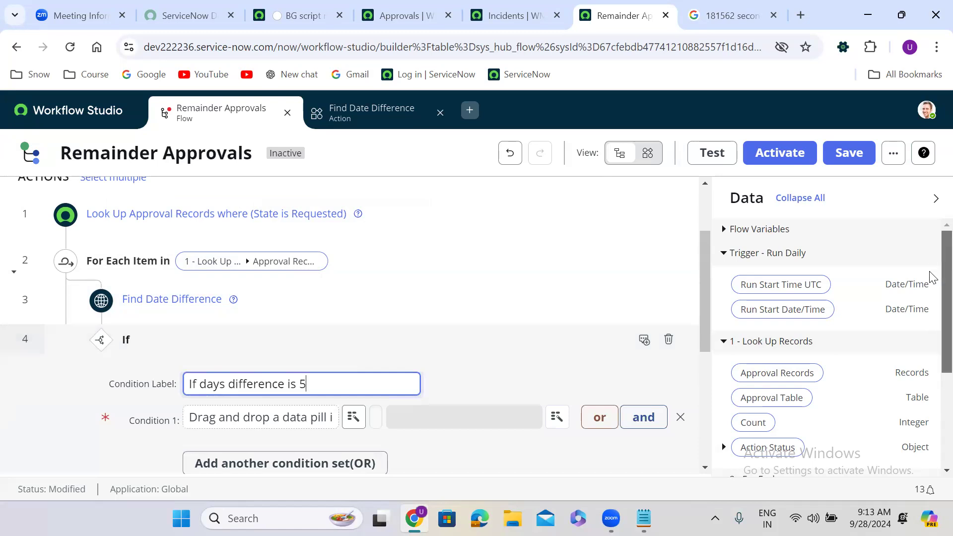
scroll(931, 348, down, 3)
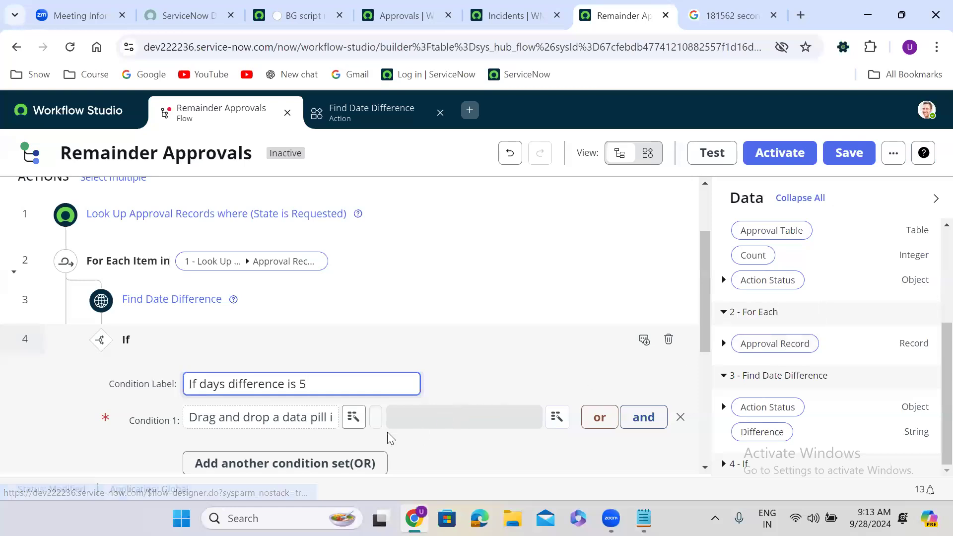
Set Condition 1's data to 3 - Find Date Difference > Difference.
click(353, 417)
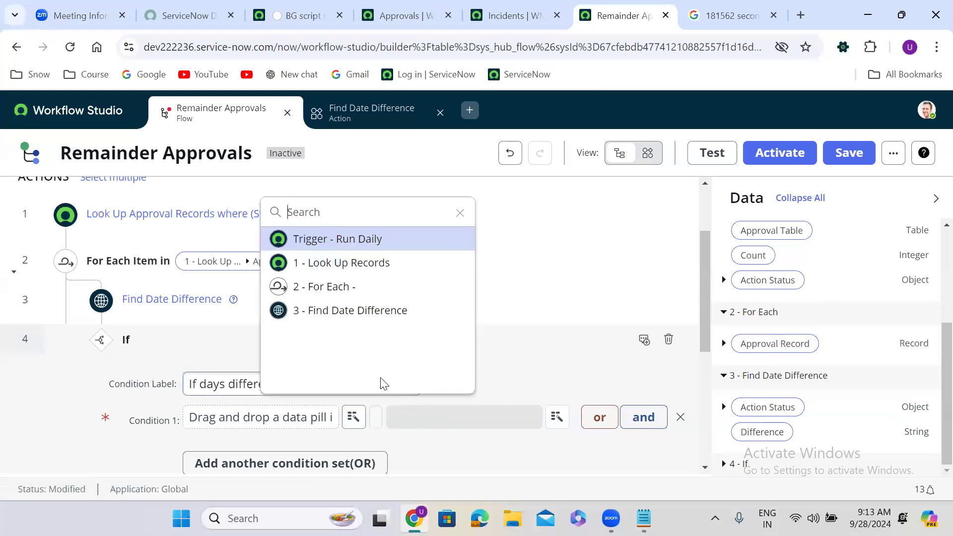
click(382, 311)
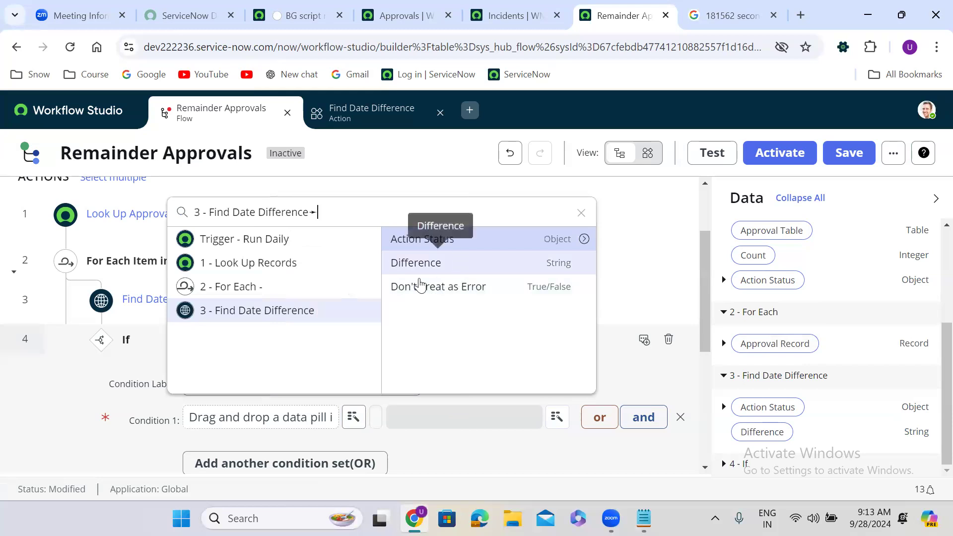
click(309, 297)
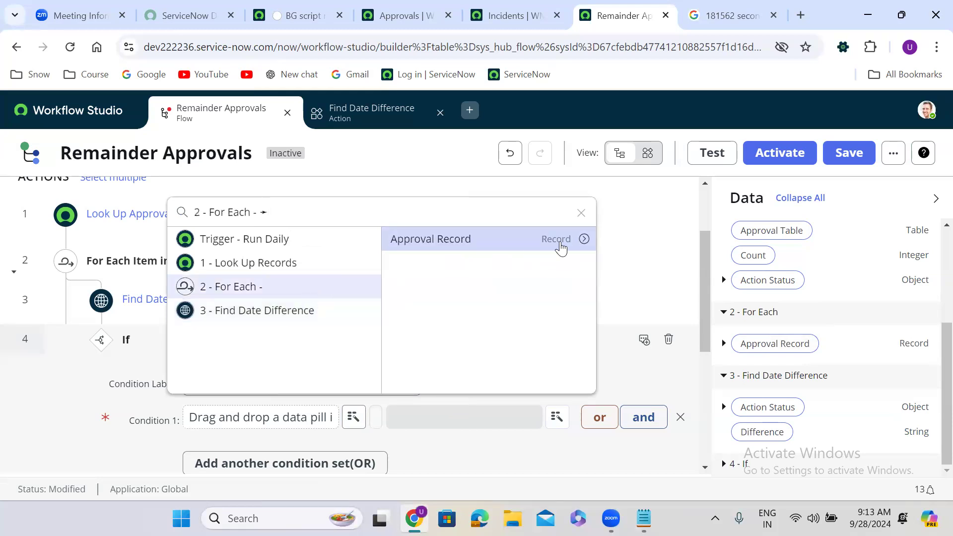
click(585, 241)
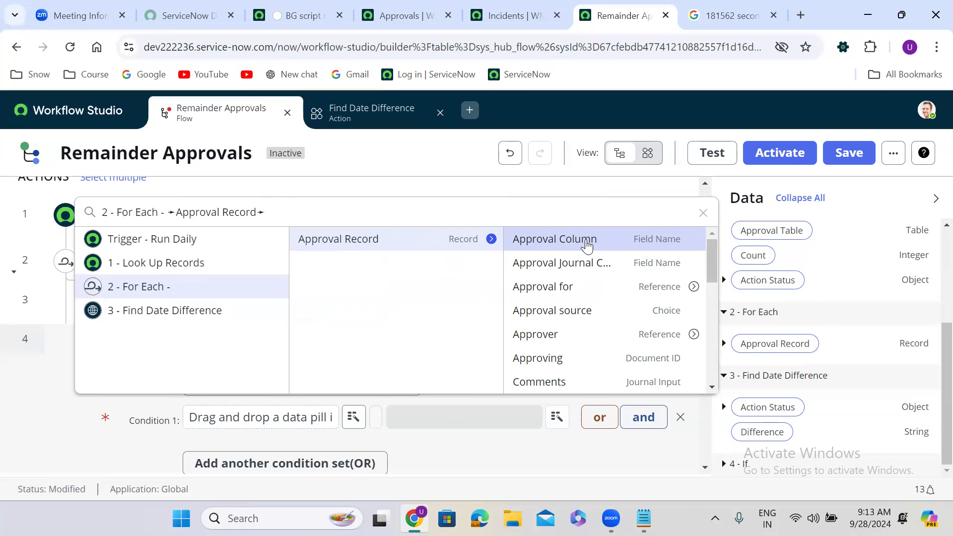
click(251, 310)
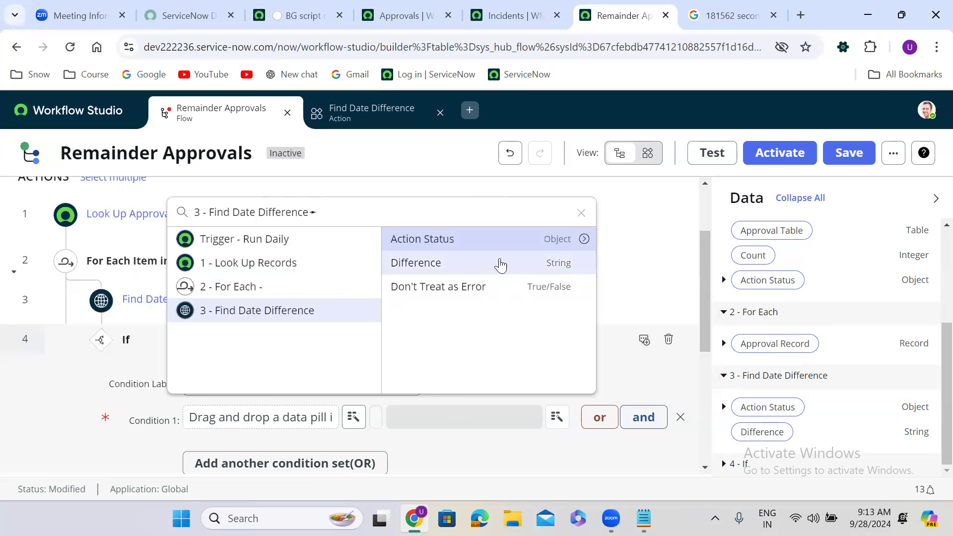
click(501, 264)
Choose Condition 1's comparison operator and begin entering the value to compare against.
click(375, 418)
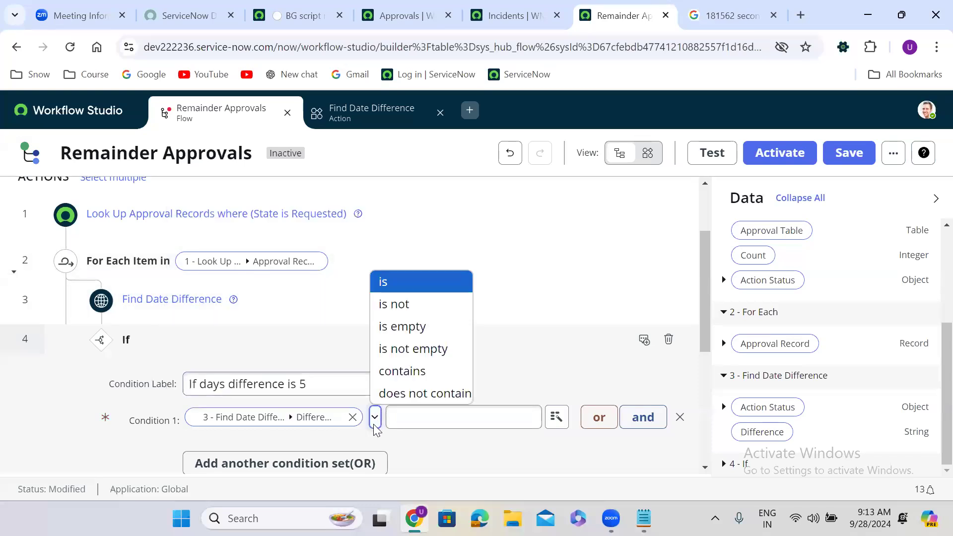
click(423, 312)
click(482, 415)
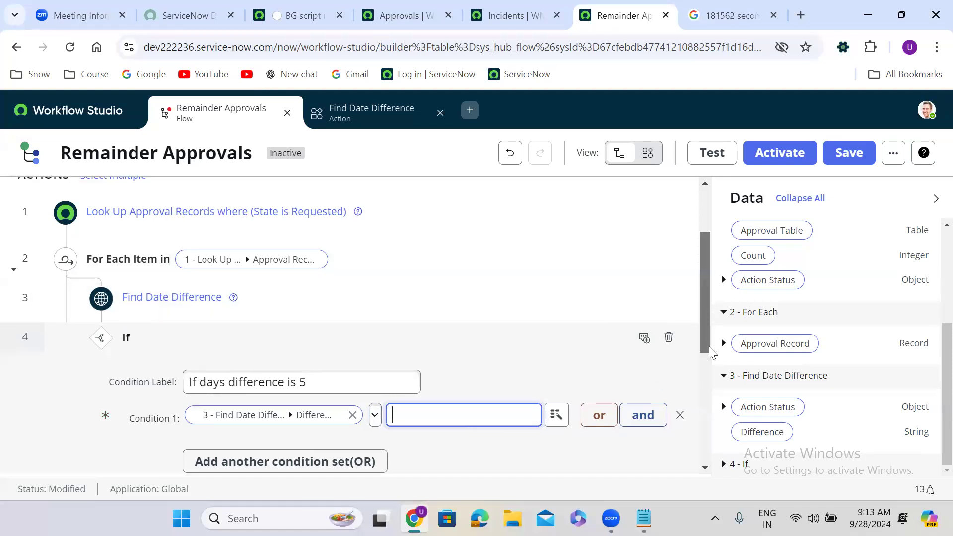
drag(708, 313, 706, 394)
click(647, 300)
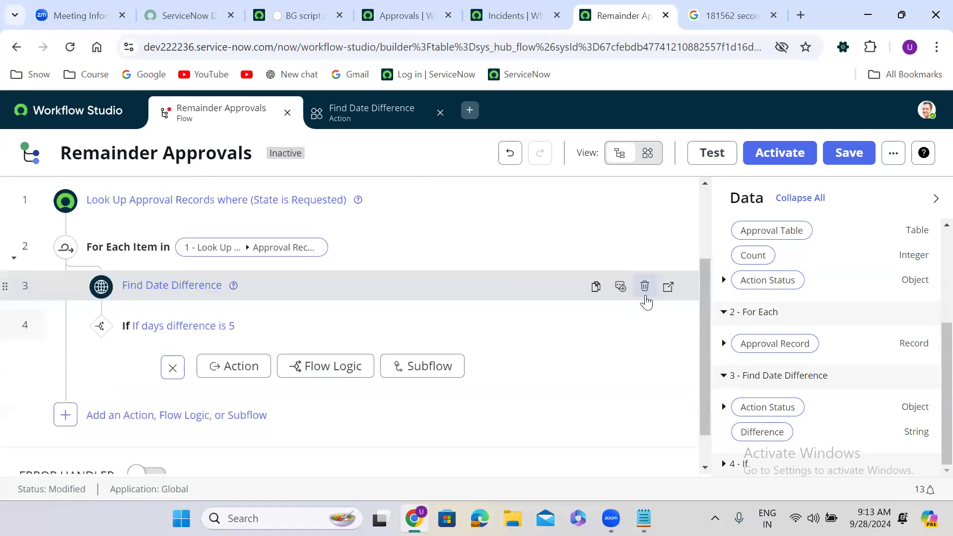
click(173, 368)
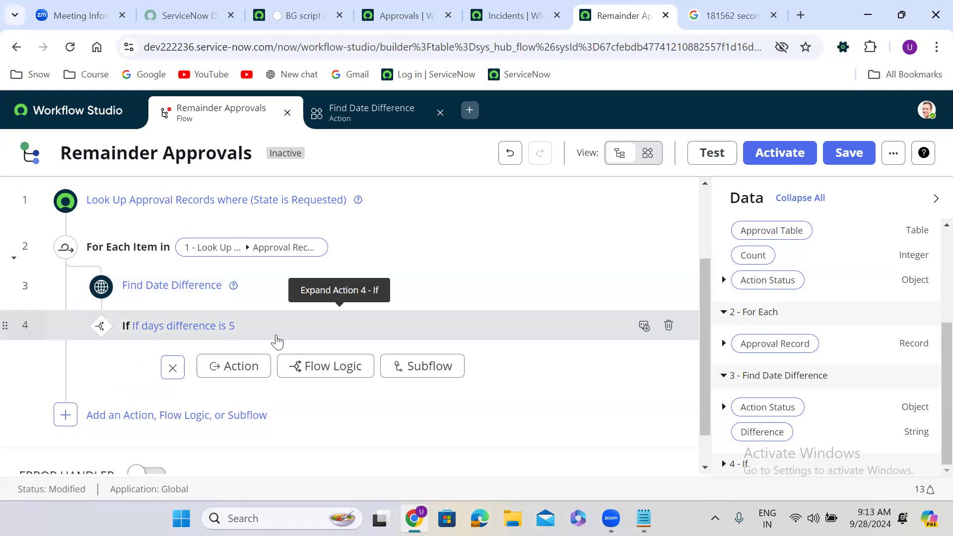
click(250, 327)
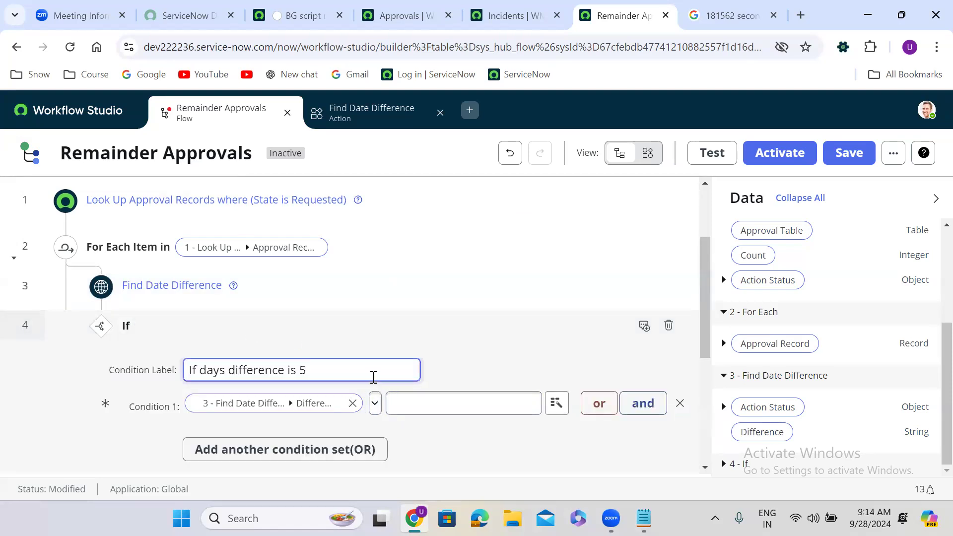
click(433, 403)
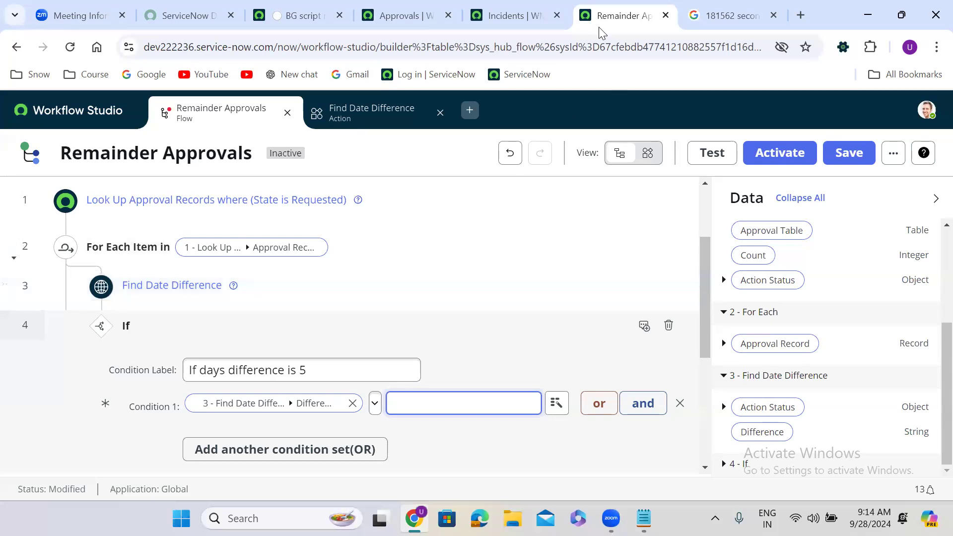
Switch to the Find Date Difference action tab at the top of Workflow Studio.
click(356, 117)
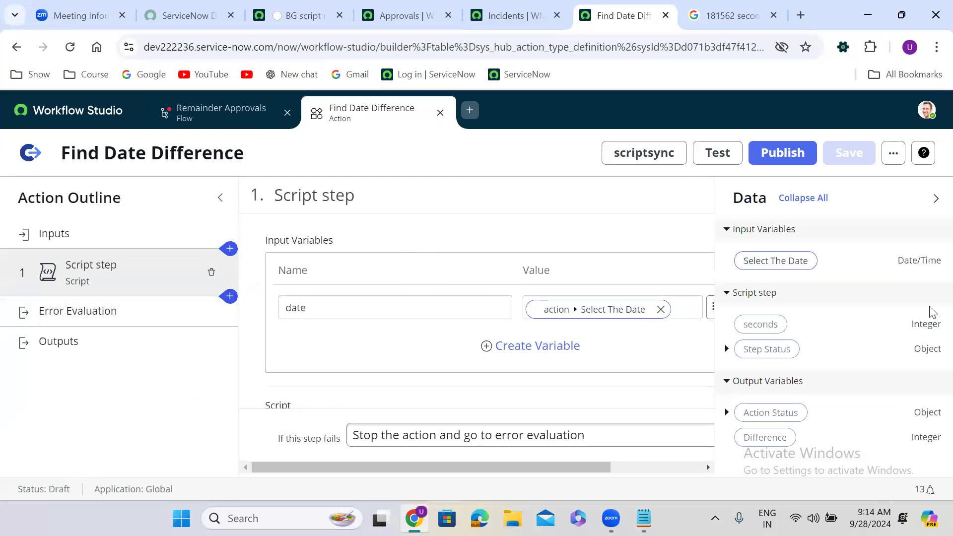
Move inputs.date to be dateDiff's first argument, before new GlideDateTime(), then show the action's Outputs.
click(936, 199)
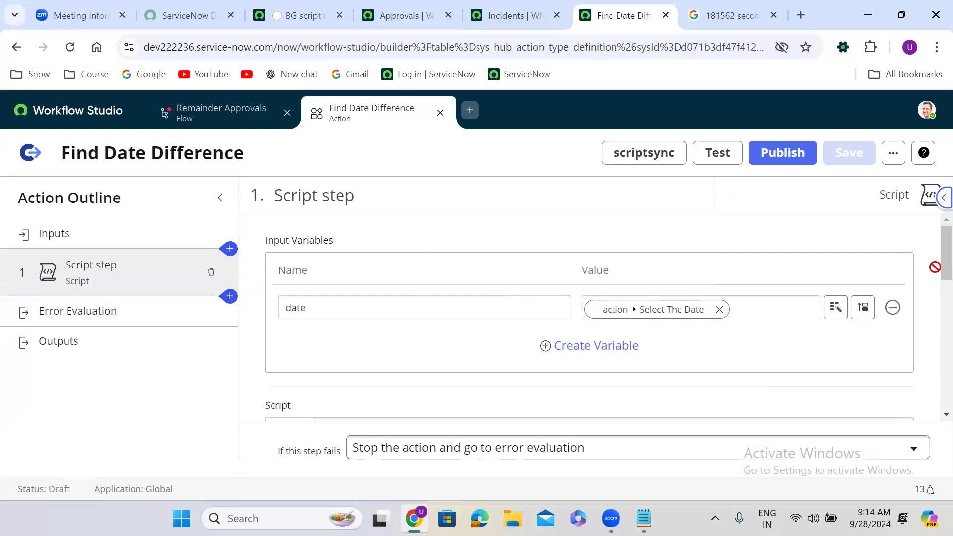
drag(936, 250, 930, 299)
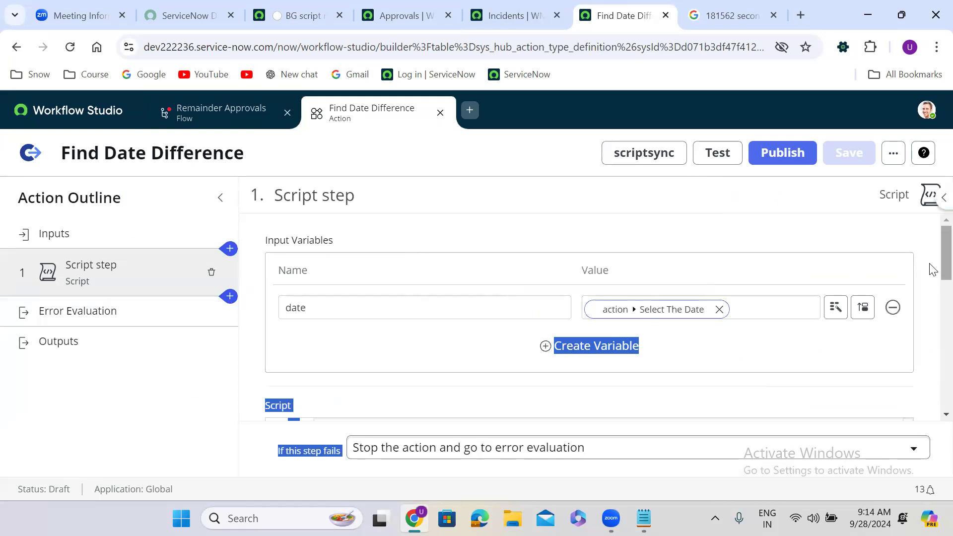
scroll(930, 268, down, 5)
drag(566, 262, 629, 262)
key(ctrl+c)
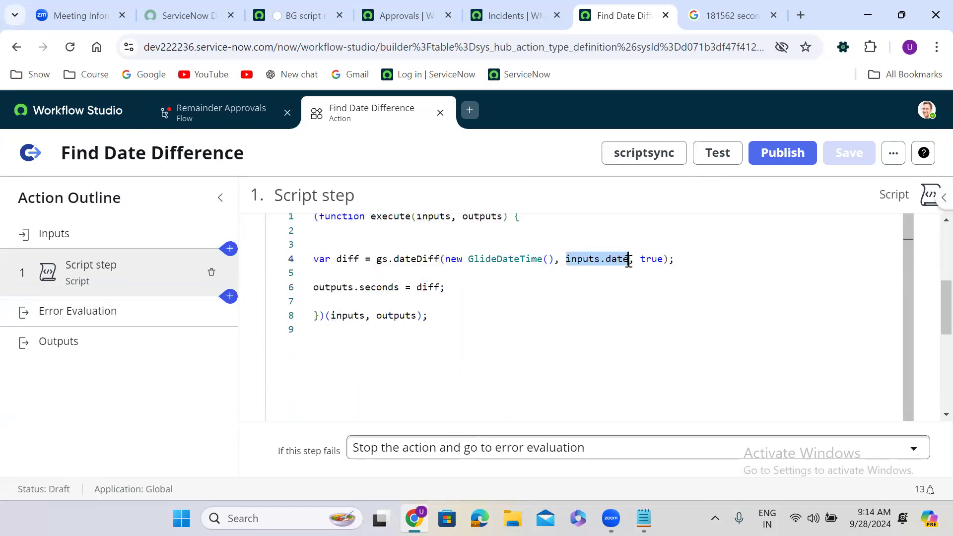
key(BackSpace)
key(BackSpace)
key(BackSpace)
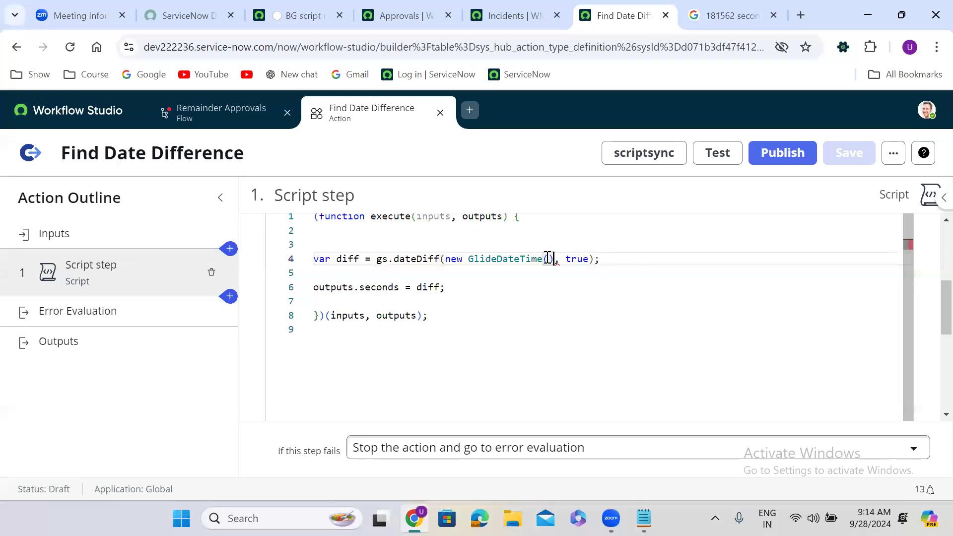
click(446, 258)
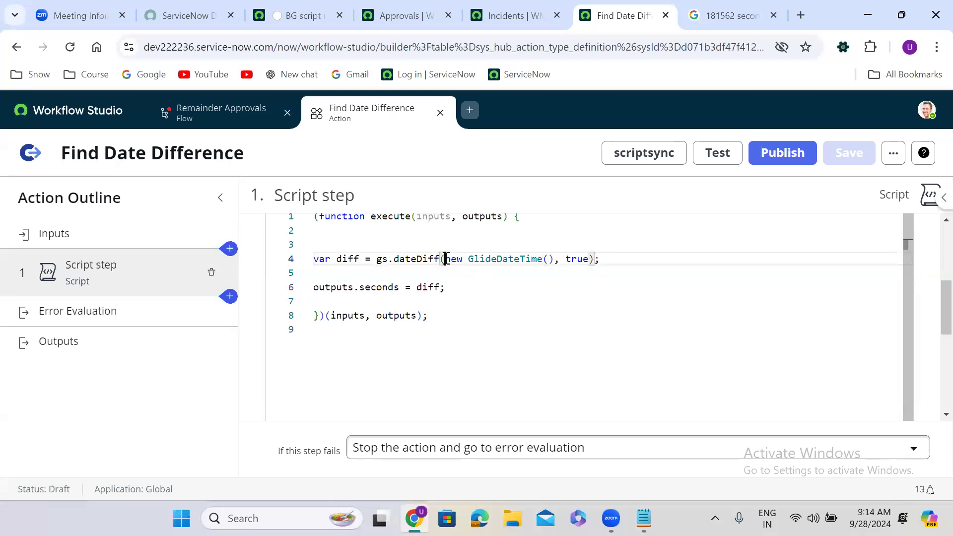
key(ctrl+v)
text(,)
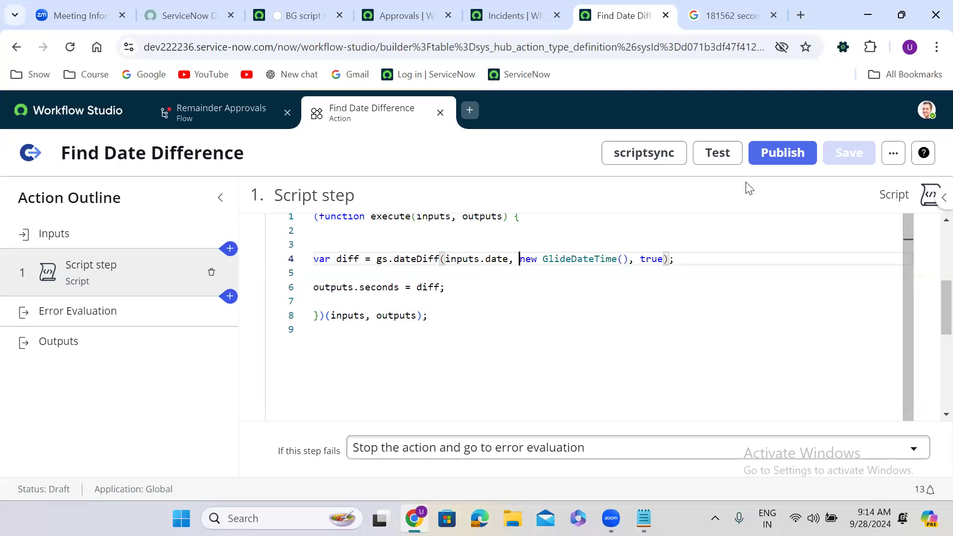
click(797, 194)
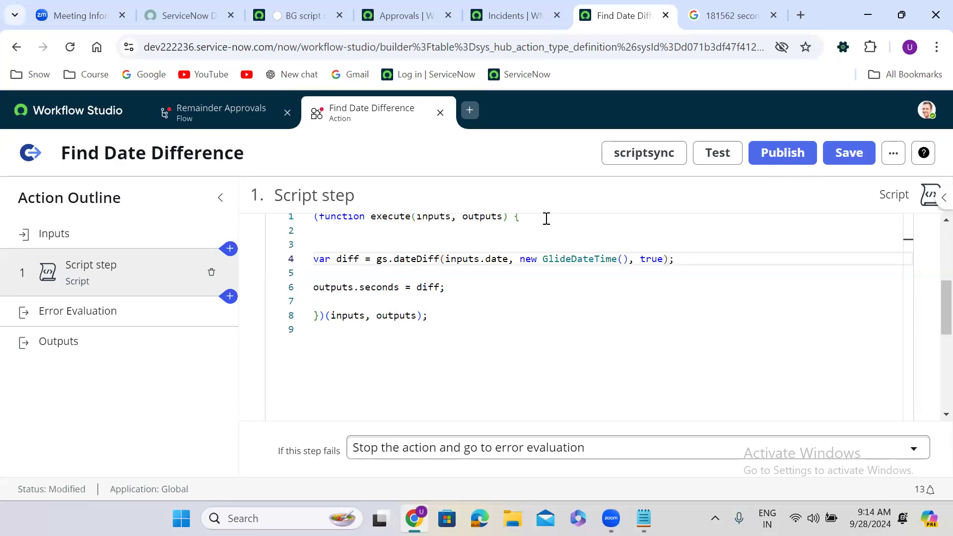
click(114, 343)
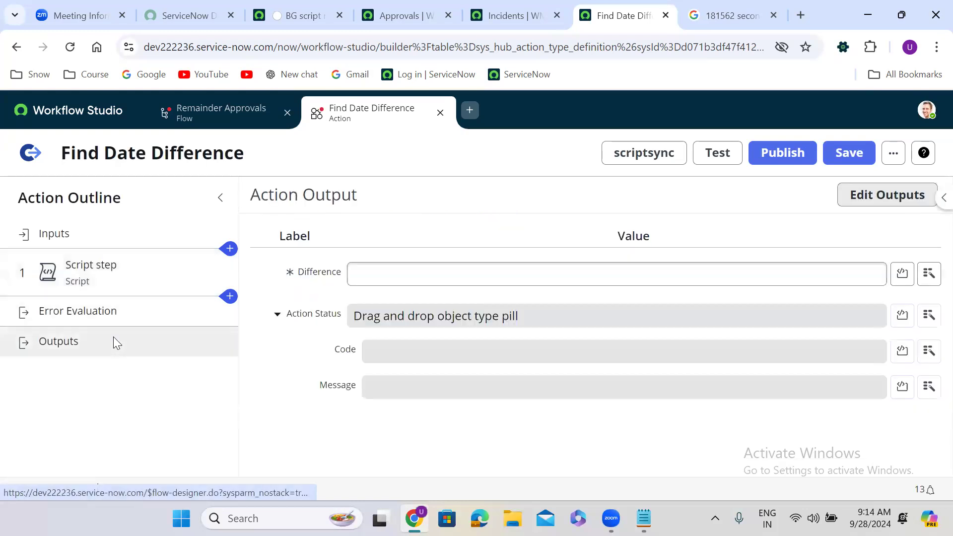
Map the Difference output to 1 - Script Step > seconds.
click(928, 274)
click(771, 354)
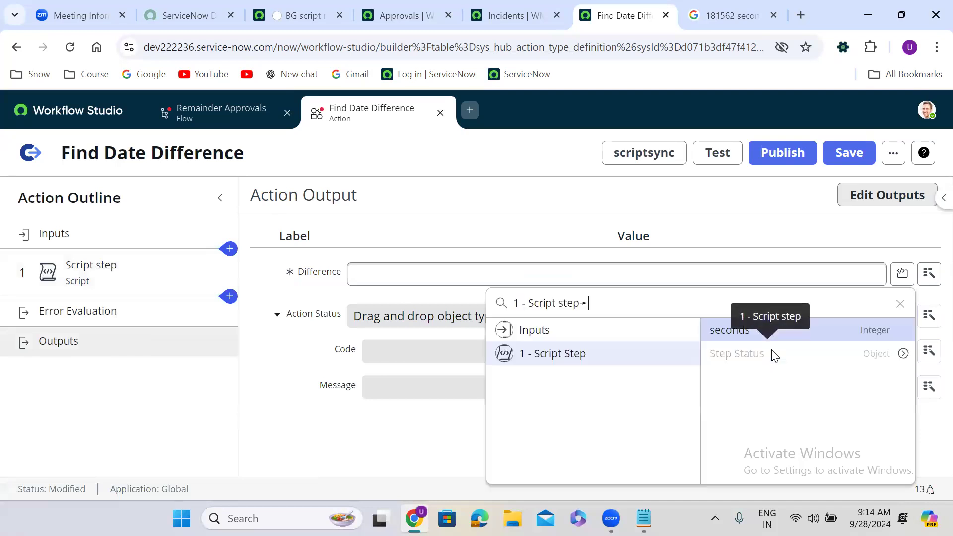
click(760, 330)
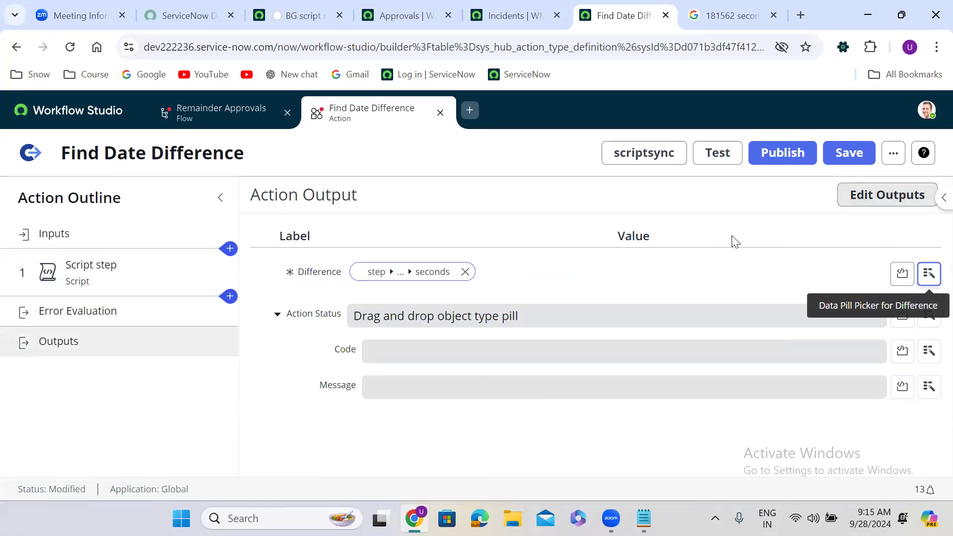
Save the Find Date Difference action and publish it.
click(850, 152)
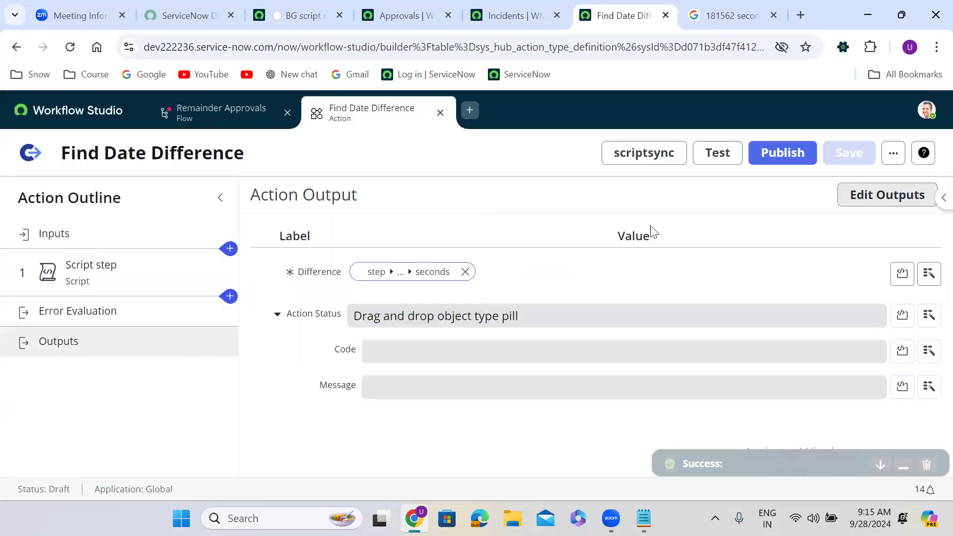
click(781, 151)
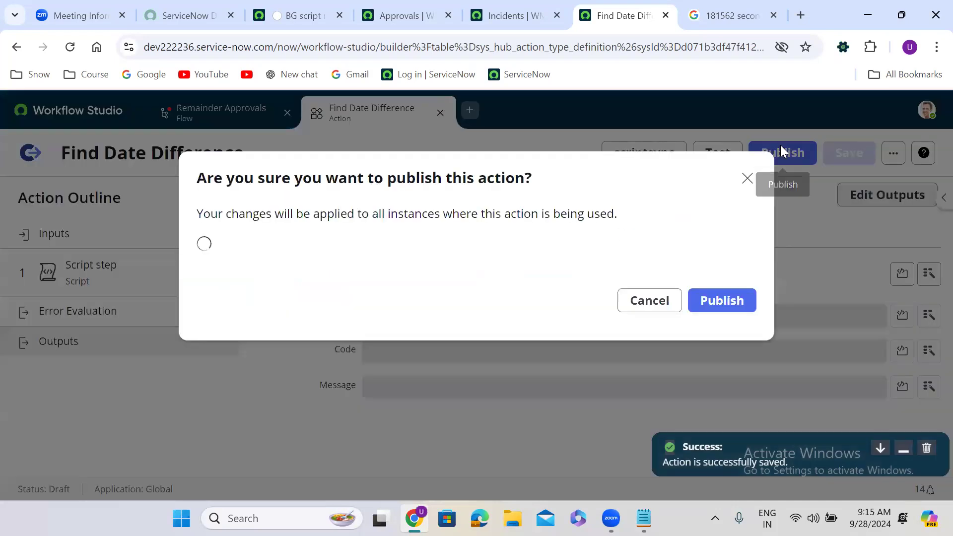
click(718, 302)
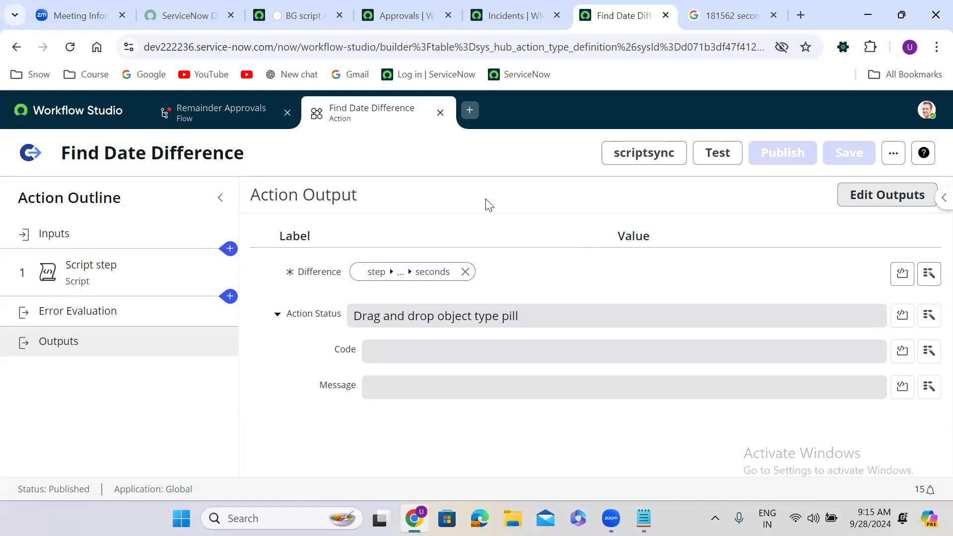
Test the action with date Sep 25 2024 1:00 AM and review the Output Data in its execution details.
click(722, 156)
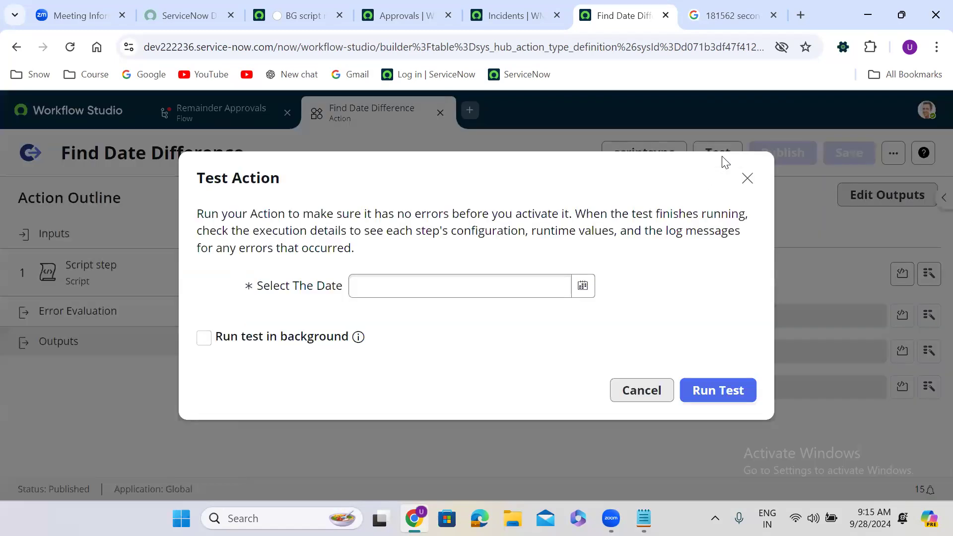
click(584, 288)
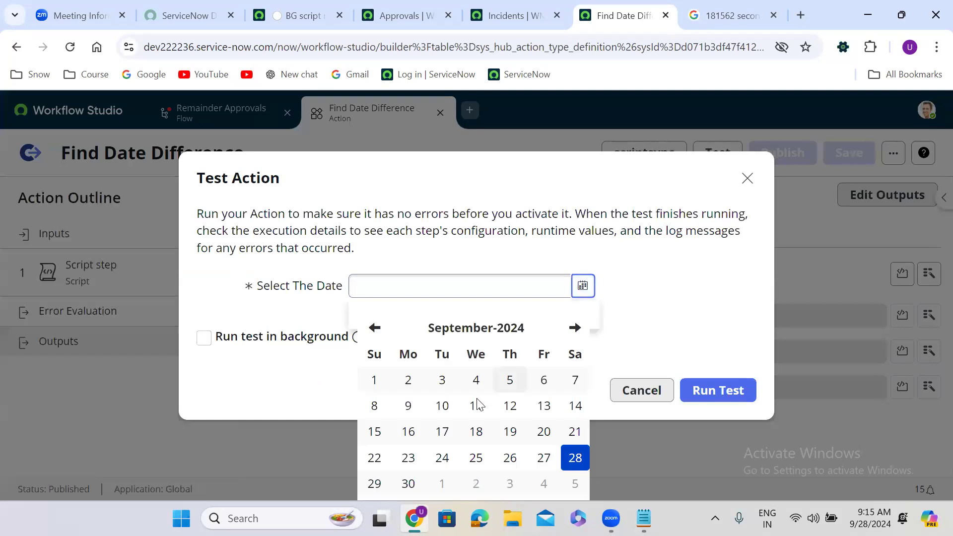
click(478, 460)
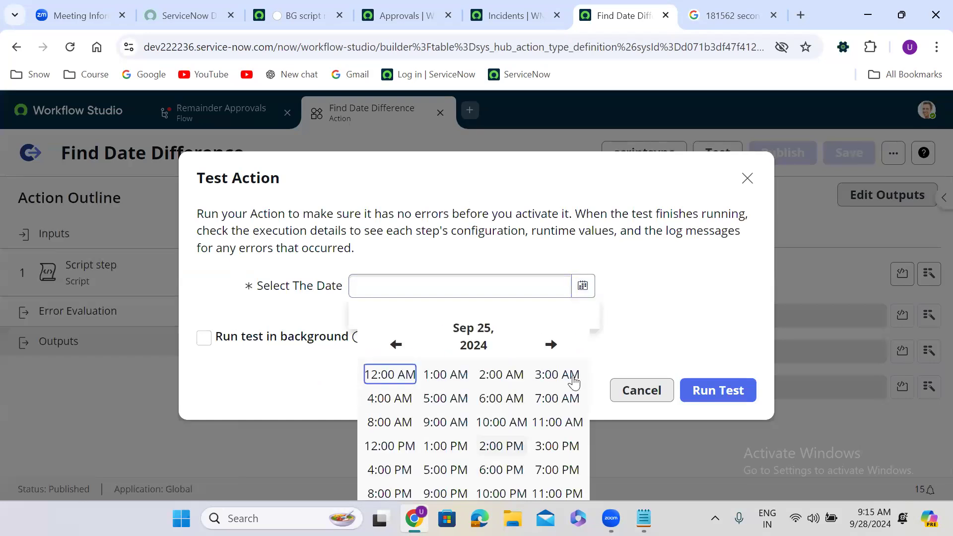
click(445, 380)
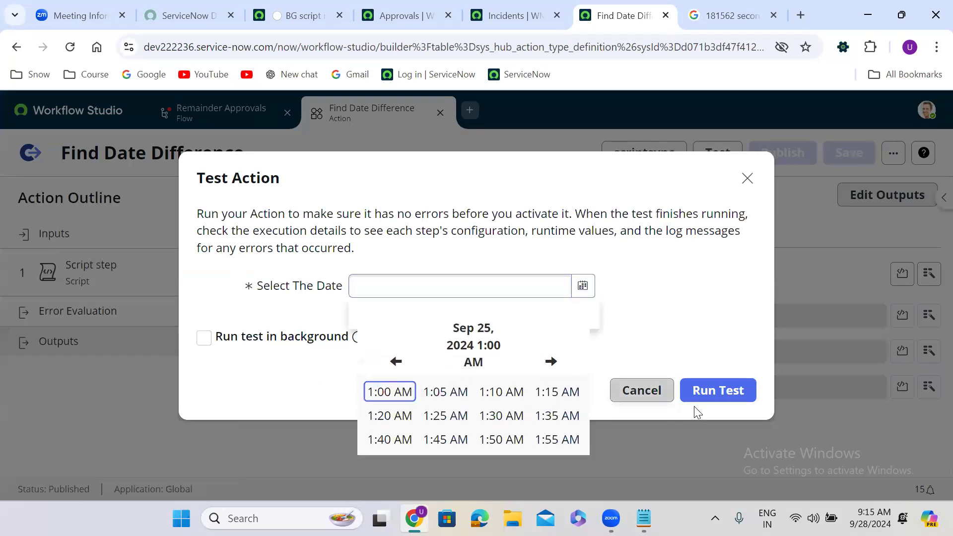
click(381, 402)
click(727, 396)
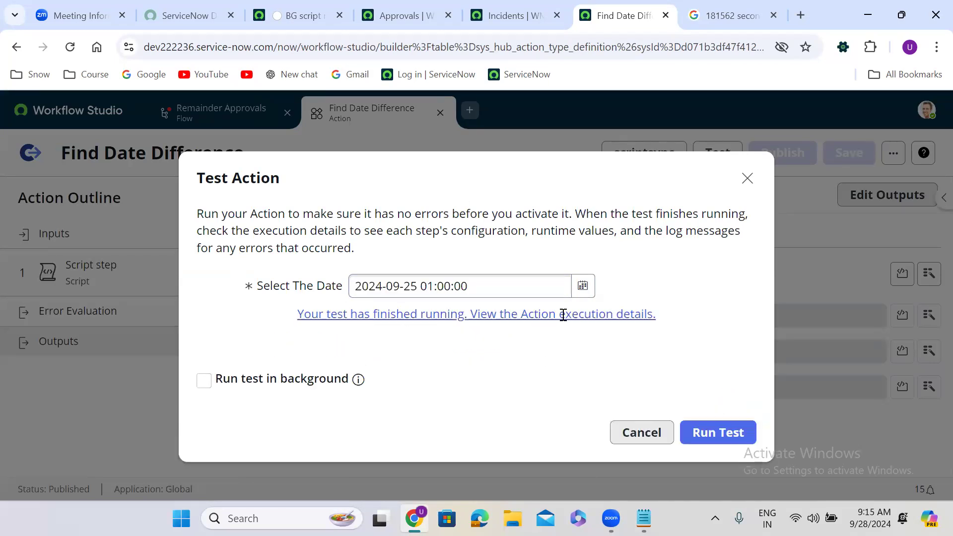
click(514, 318)
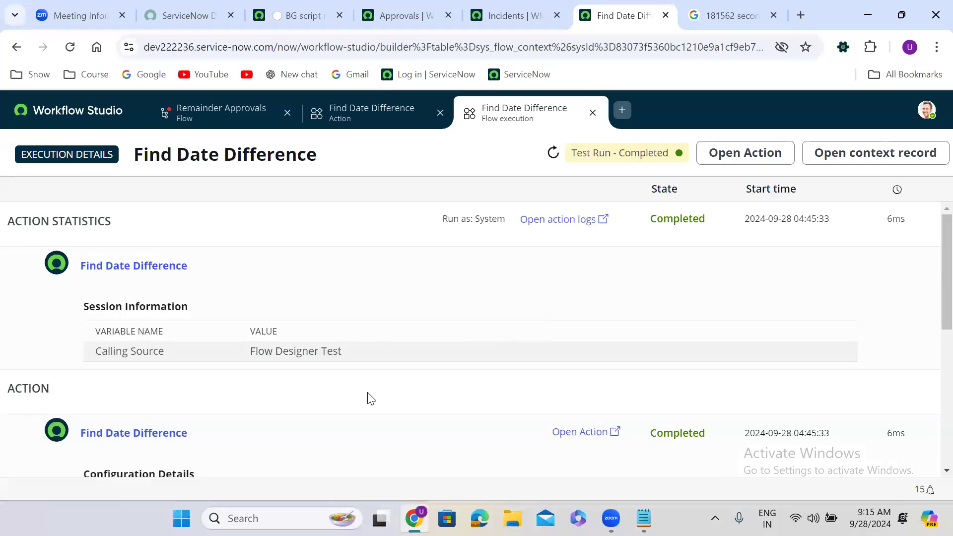
scroll(371, 399, down, 6)
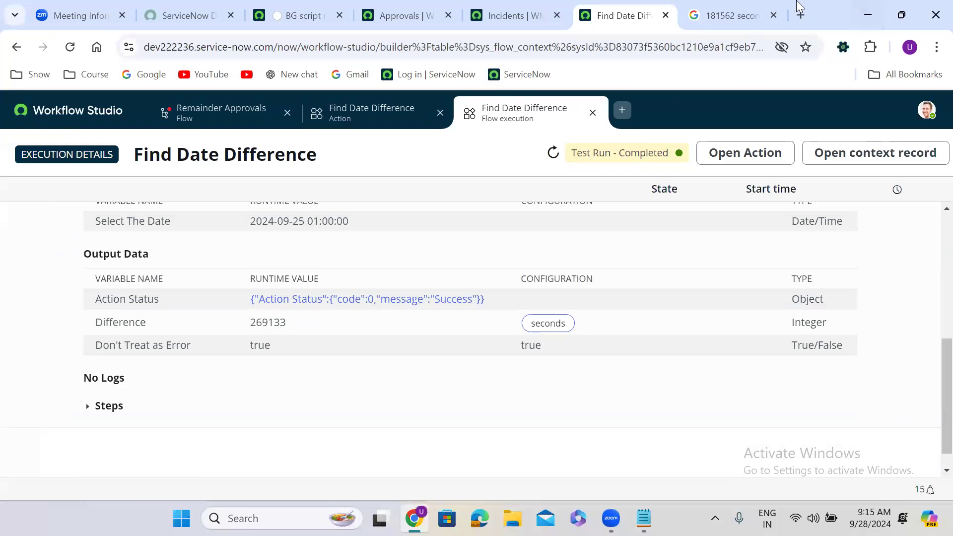
Google '5 days in seconds', select the 432000 result, and return to the Approvals list.
click(737, 11)
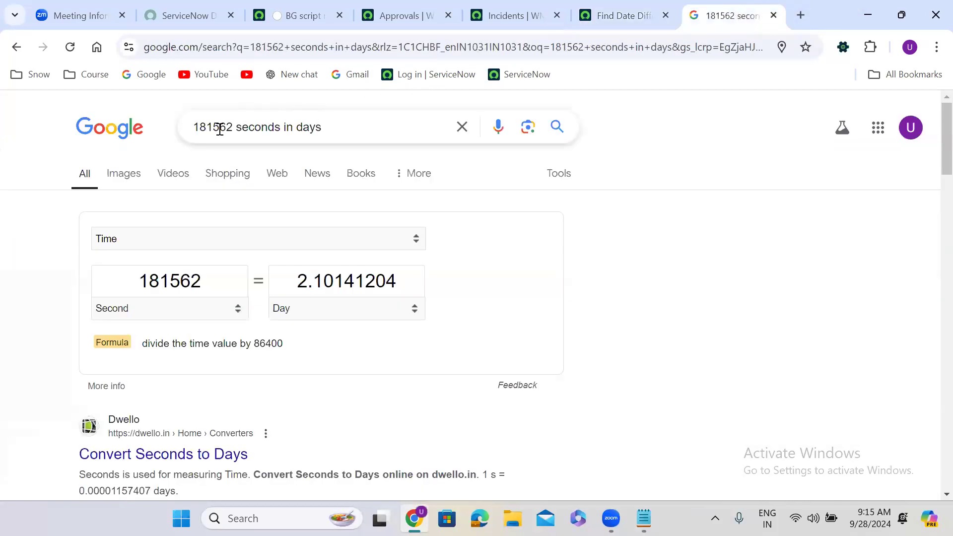
click(244, 126)
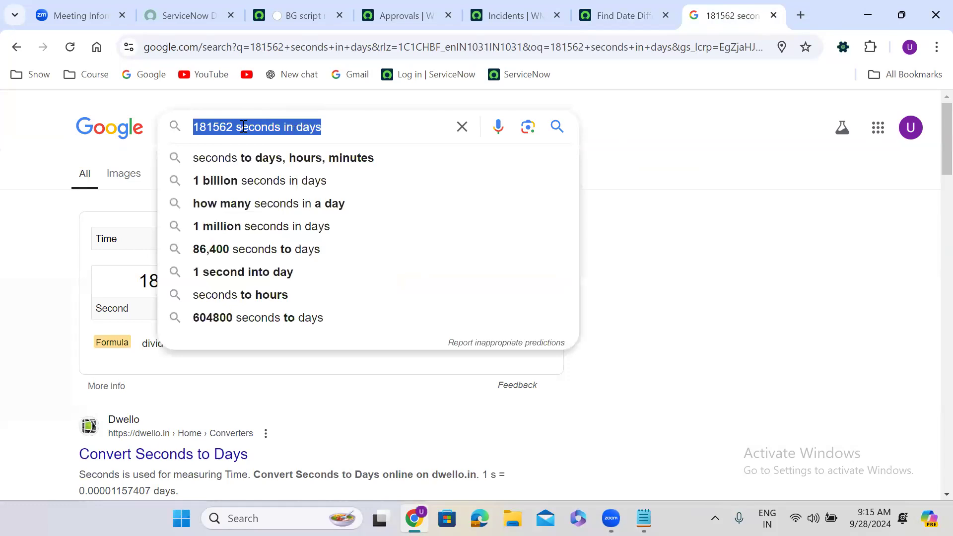
text(5 days in seco)
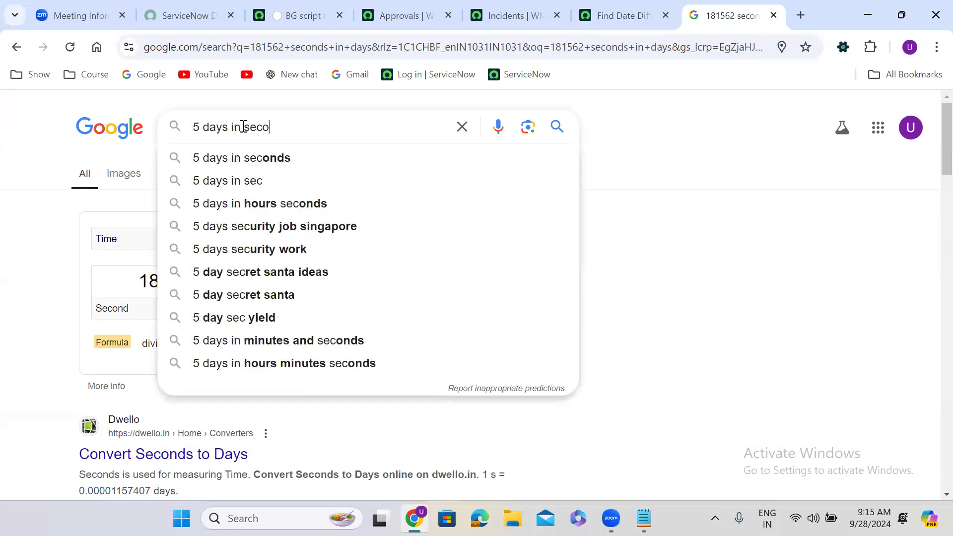
text(nds)
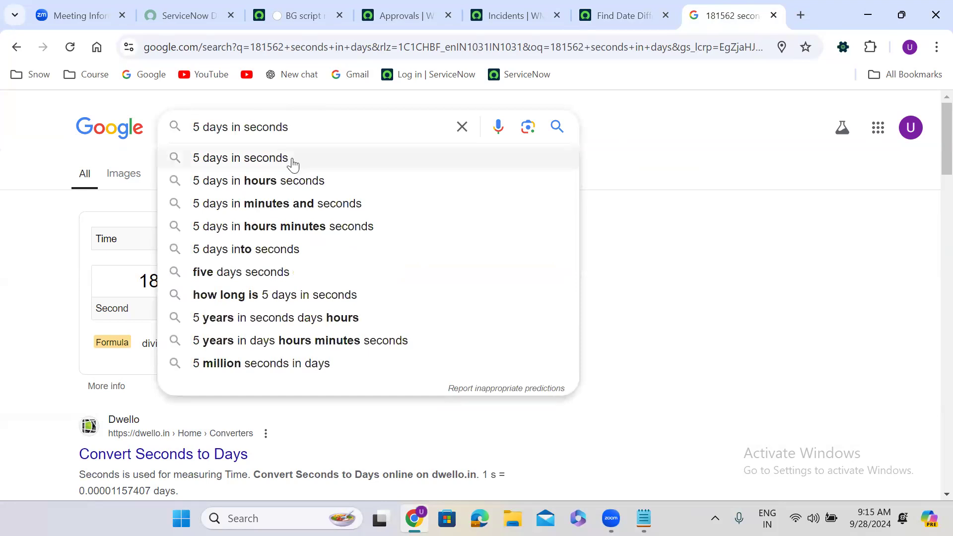
click(293, 164)
drag(316, 282, 363, 293)
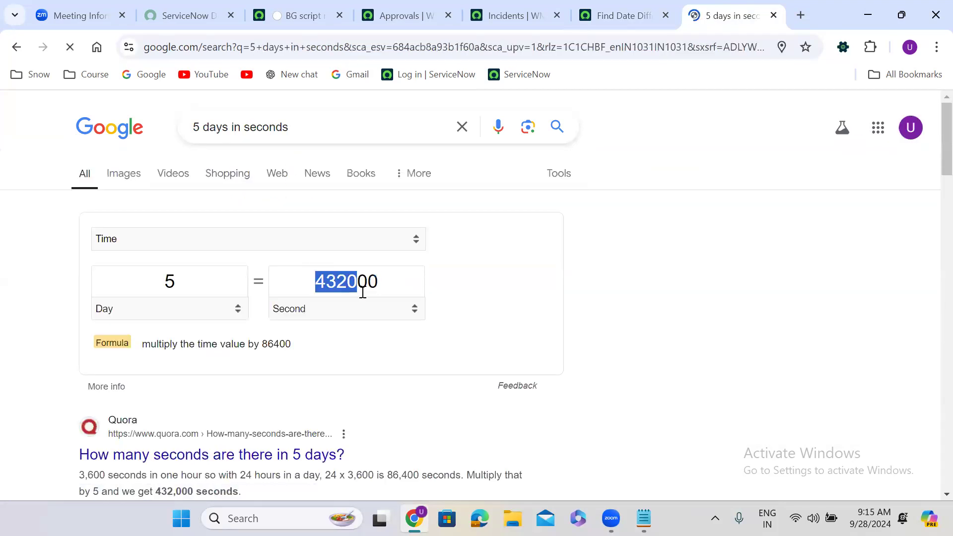
double_click(363, 293)
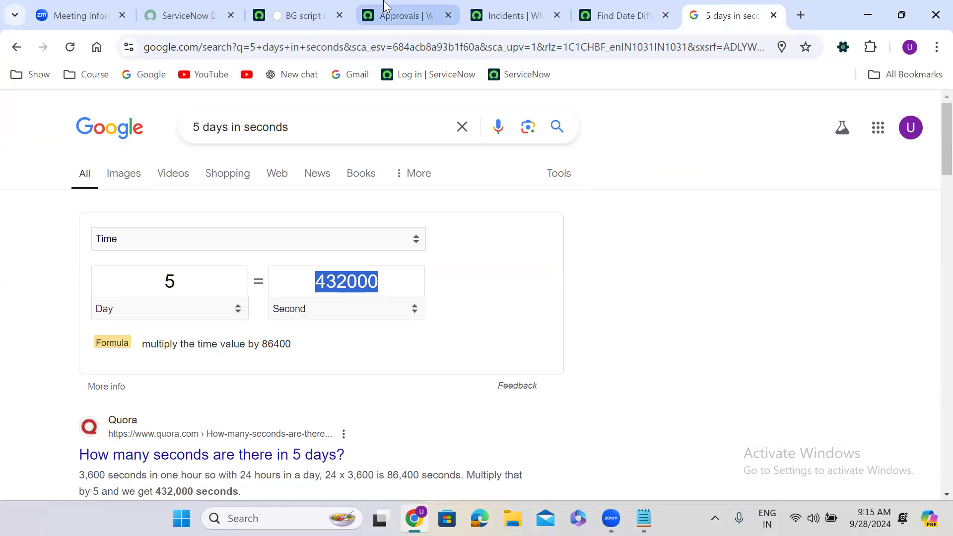
click(312, 13)
click(421, 7)
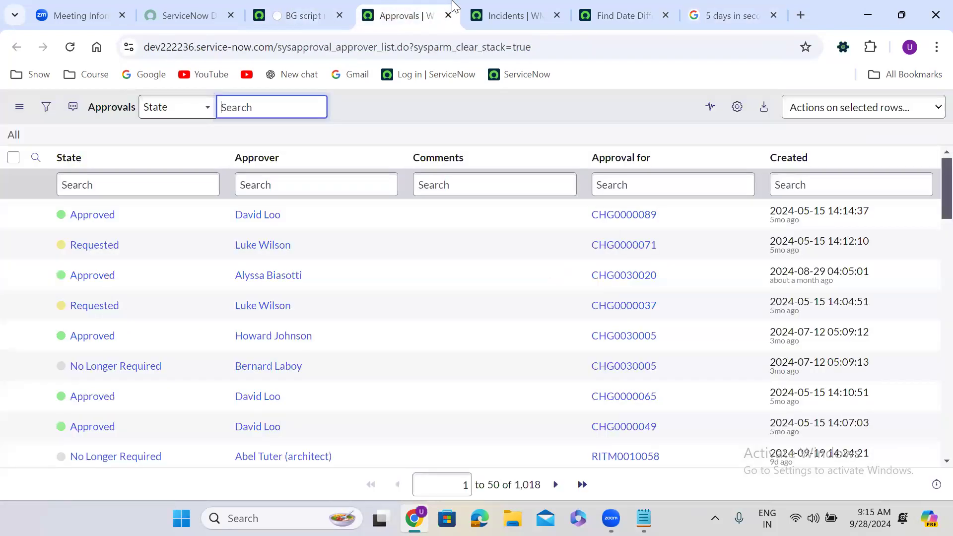
Return to Workflow Studio, close the Test Action dialog, and open the Remainder Approvals flow.
click(504, 7)
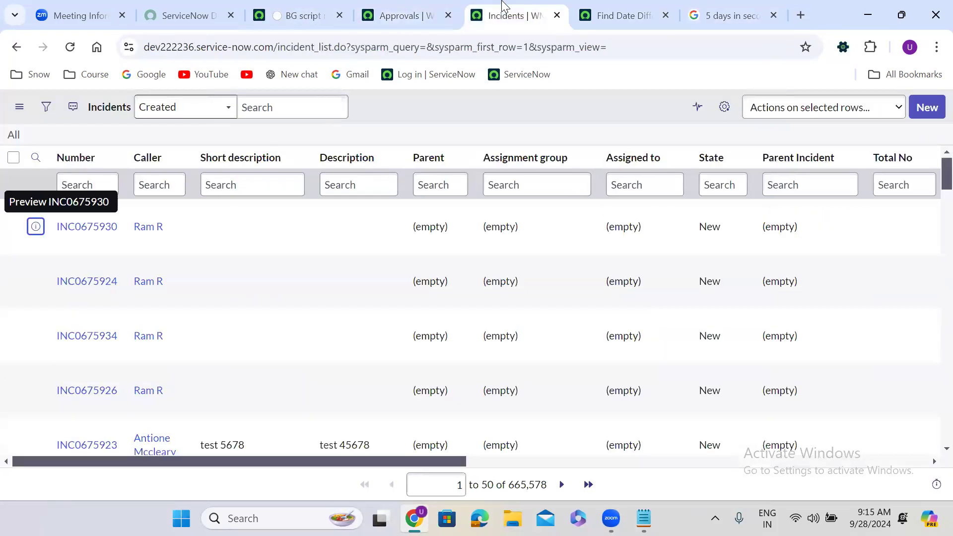
click(599, 11)
click(344, 120)
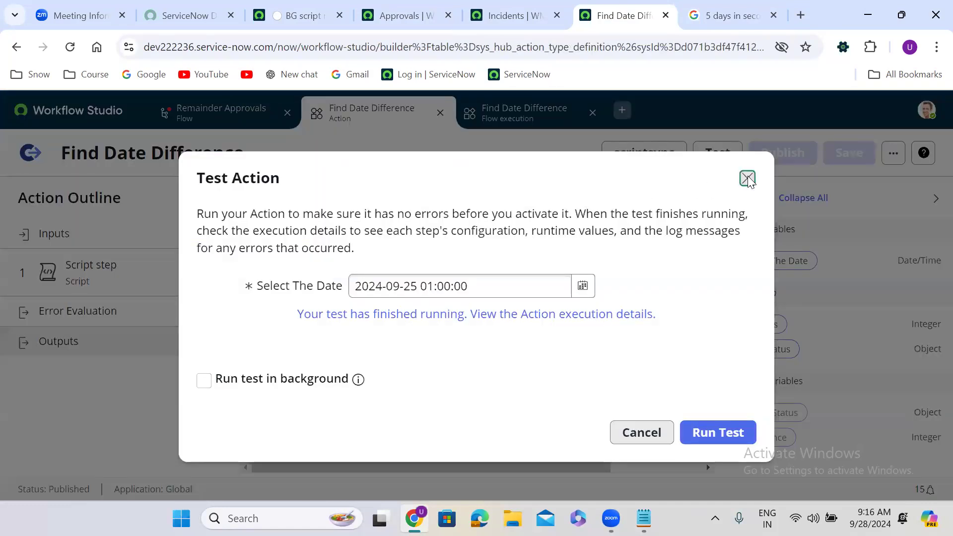
click(748, 180)
click(246, 121)
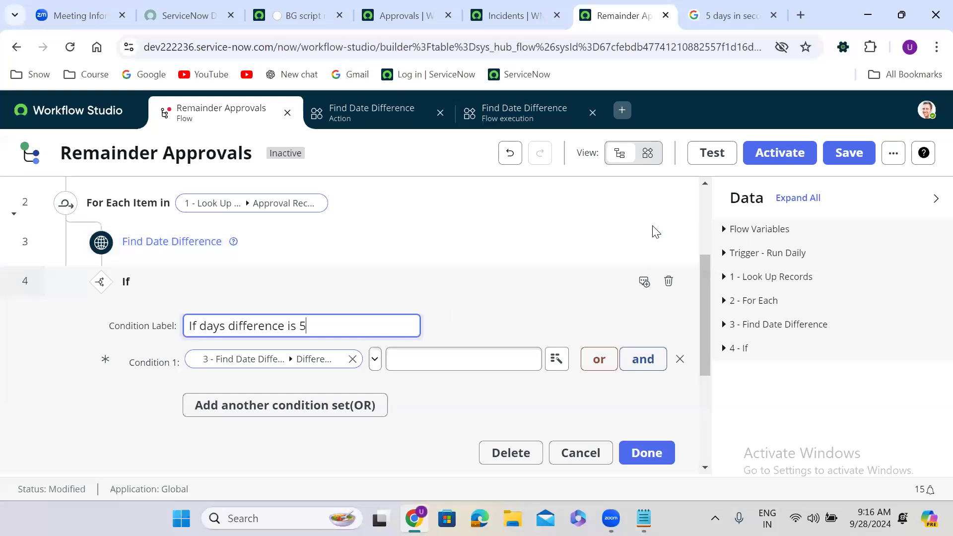
Delete the Find Date Difference step and the If step from the flow.
click(645, 243)
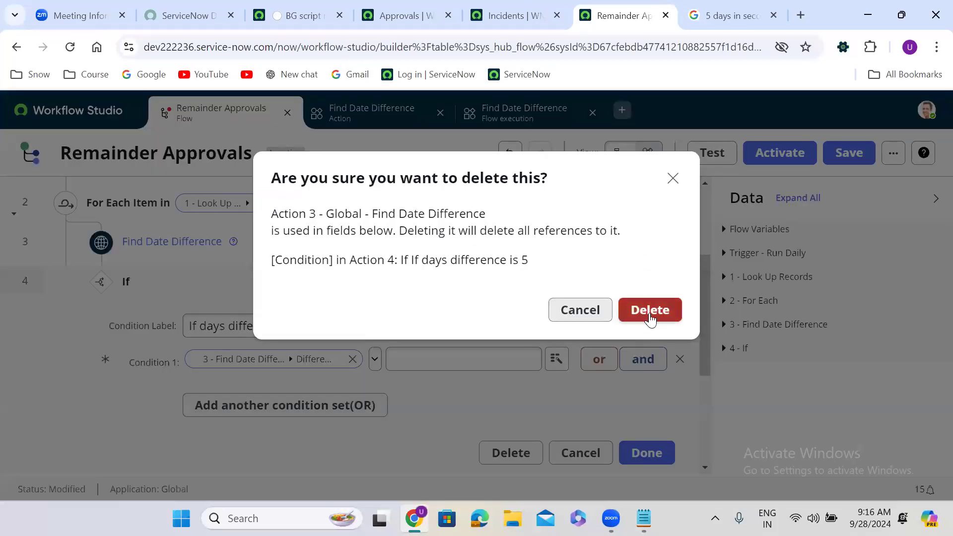
click(650, 311)
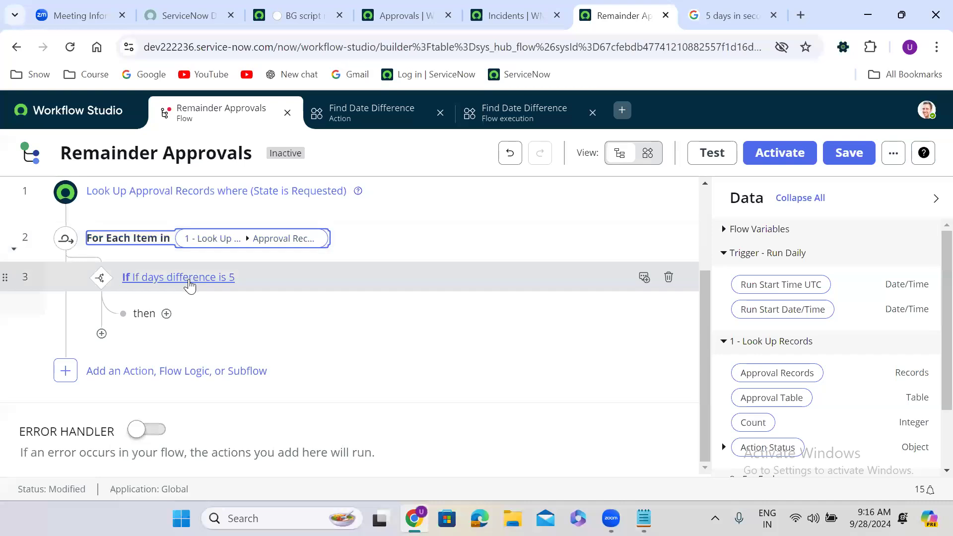
click(263, 285)
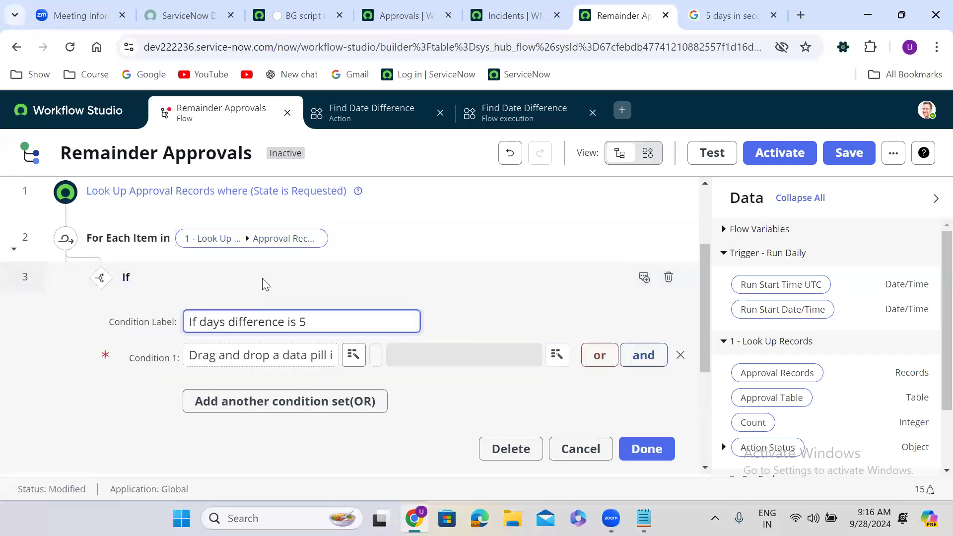
click(669, 279)
click(647, 299)
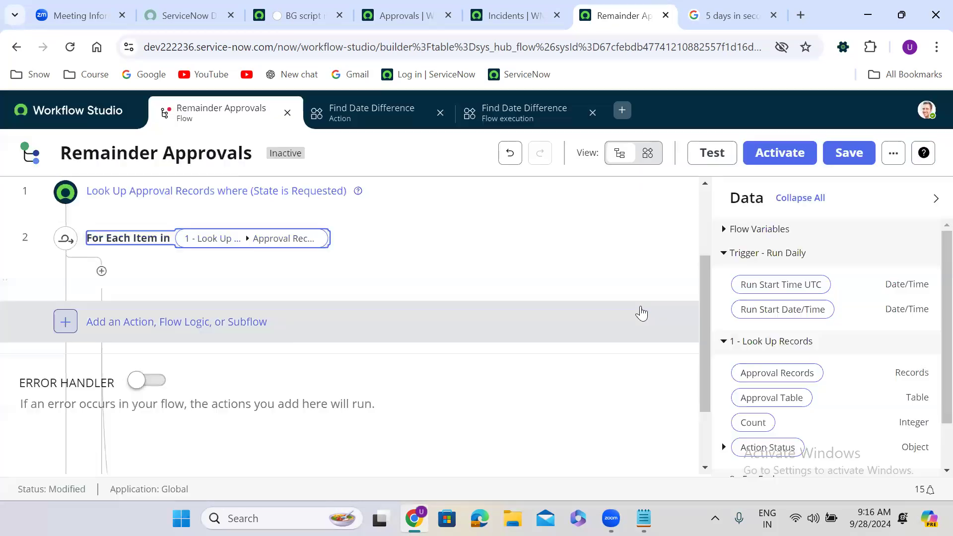
Add the Find Date Difference action inside the For Each loop via an action search for 'find date diffe'.
click(101, 320)
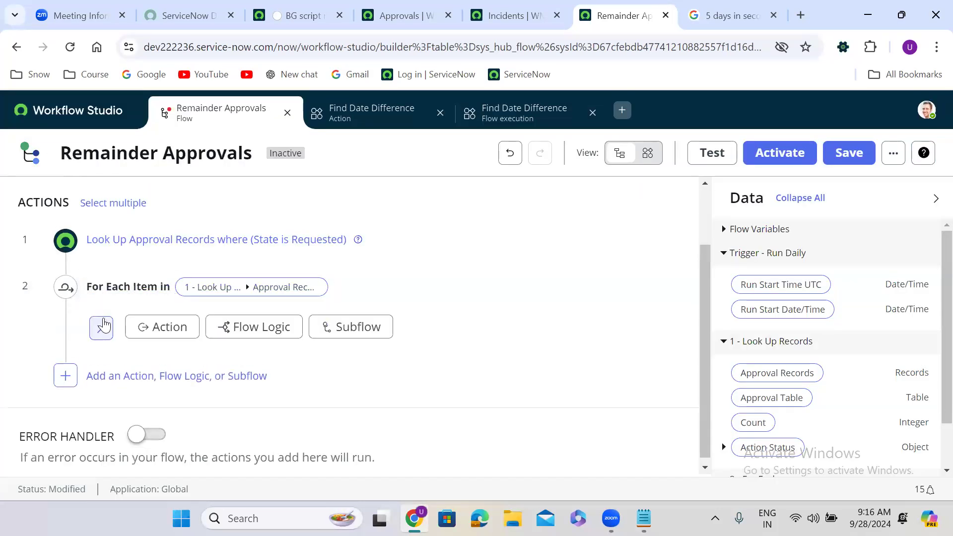
click(170, 330)
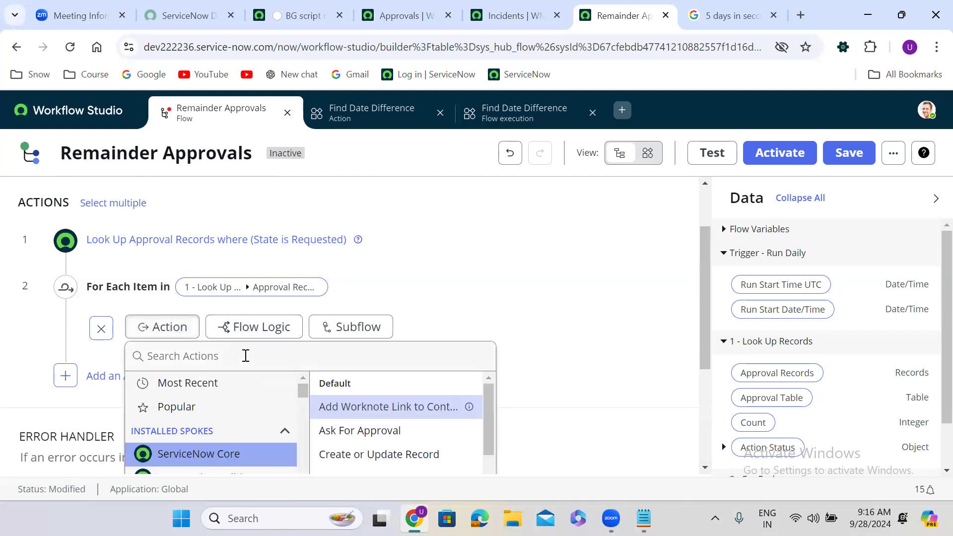
click(246, 356)
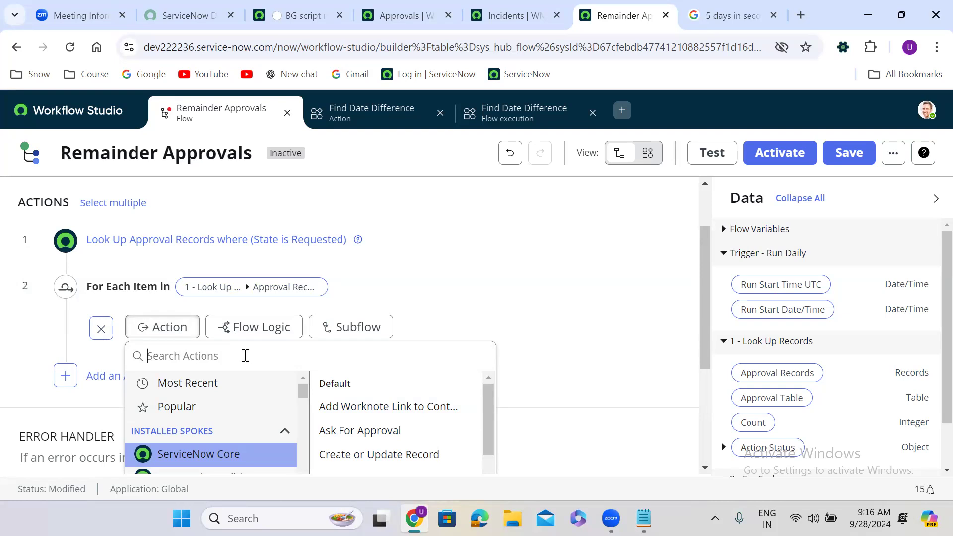
text(find date di)
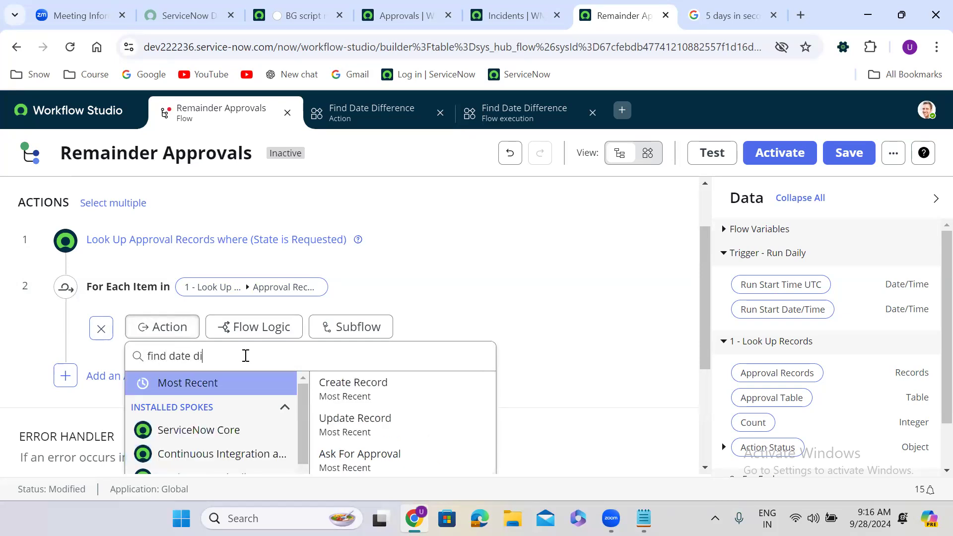
text(ffe)
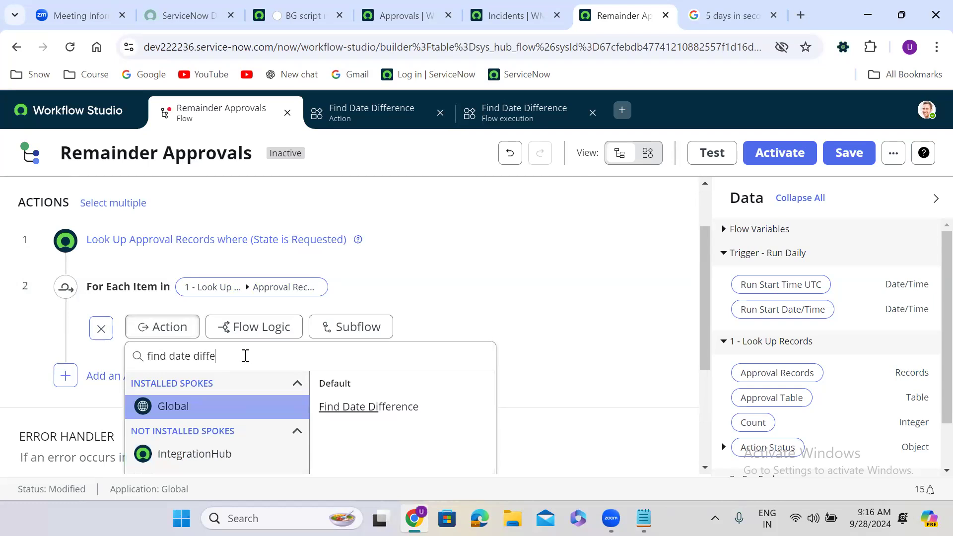
click(400, 405)
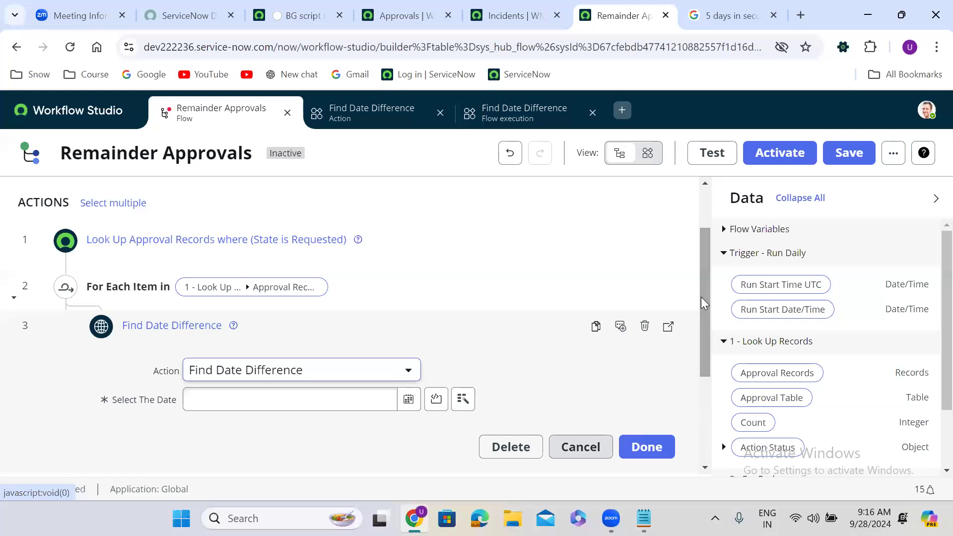
Set Select The Date to 2 - For Each > Approval Record > Created.
click(463, 399)
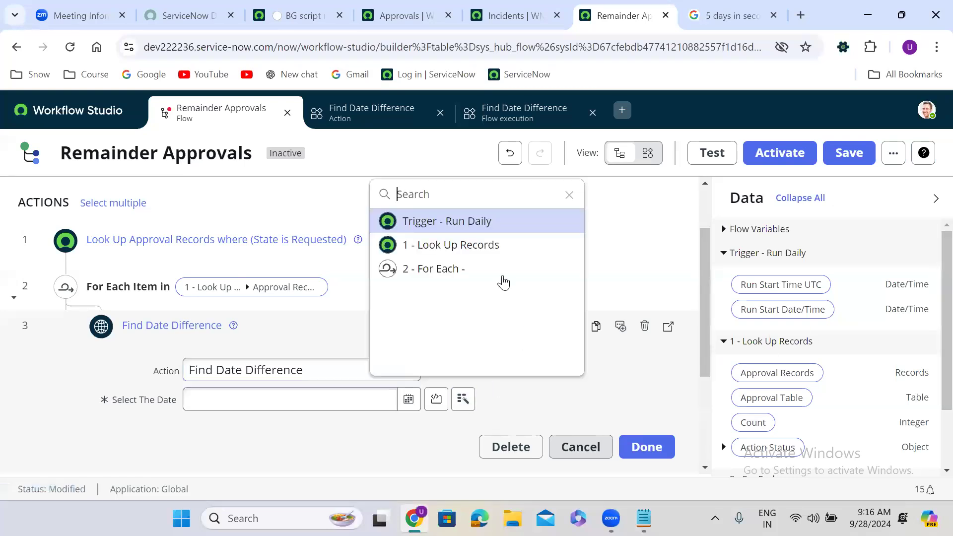
click(474, 264)
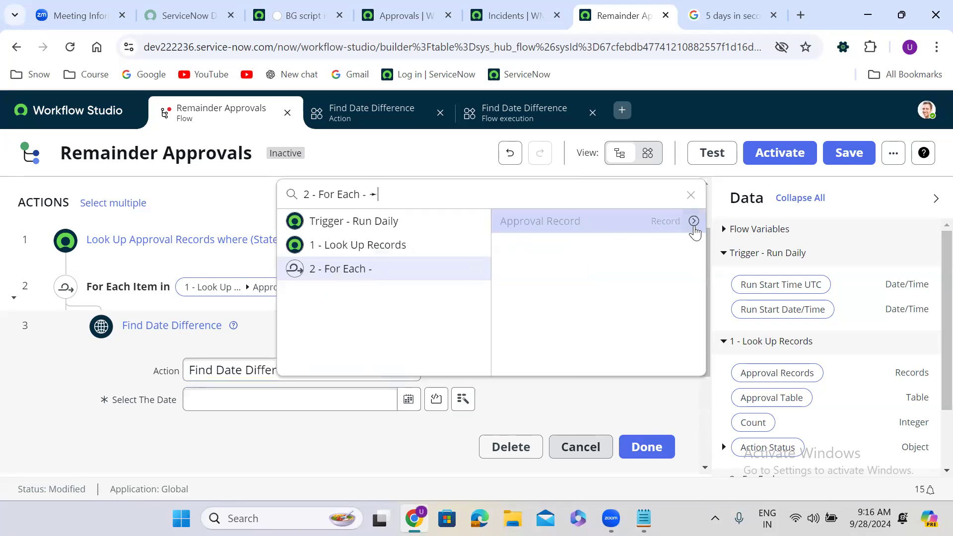
click(693, 221)
text(crea)
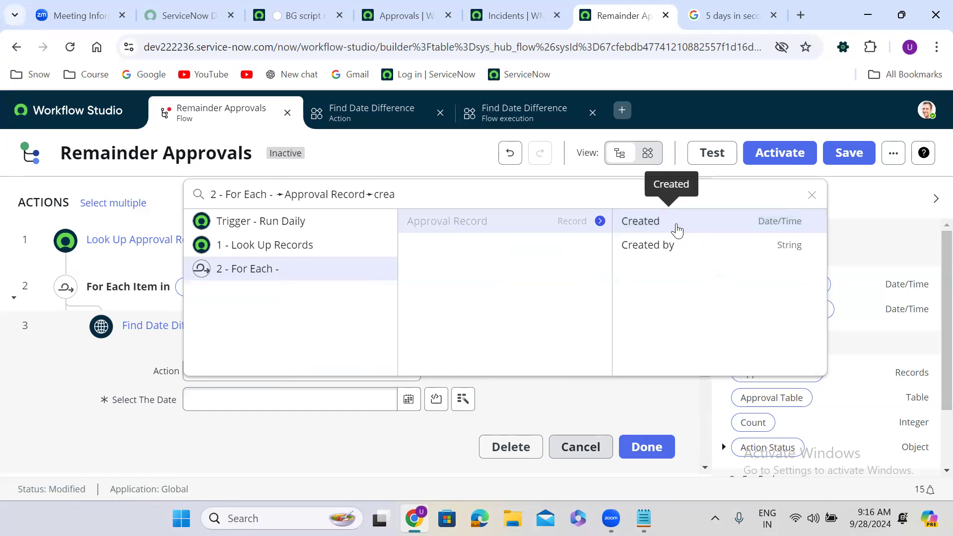
click(676, 230)
Add an If flow-logic step after Find Date Difference labelled 'If days difference is 5'.
click(644, 449)
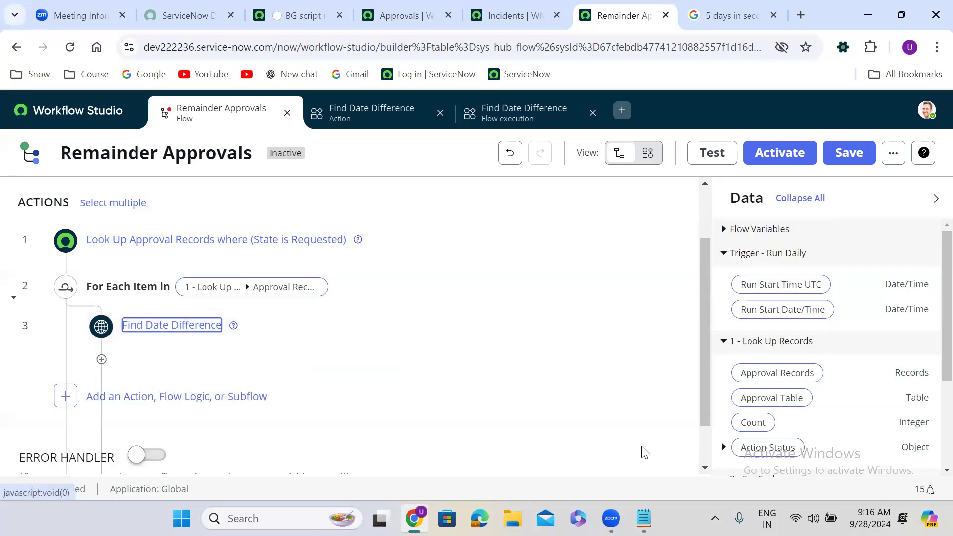
click(101, 360)
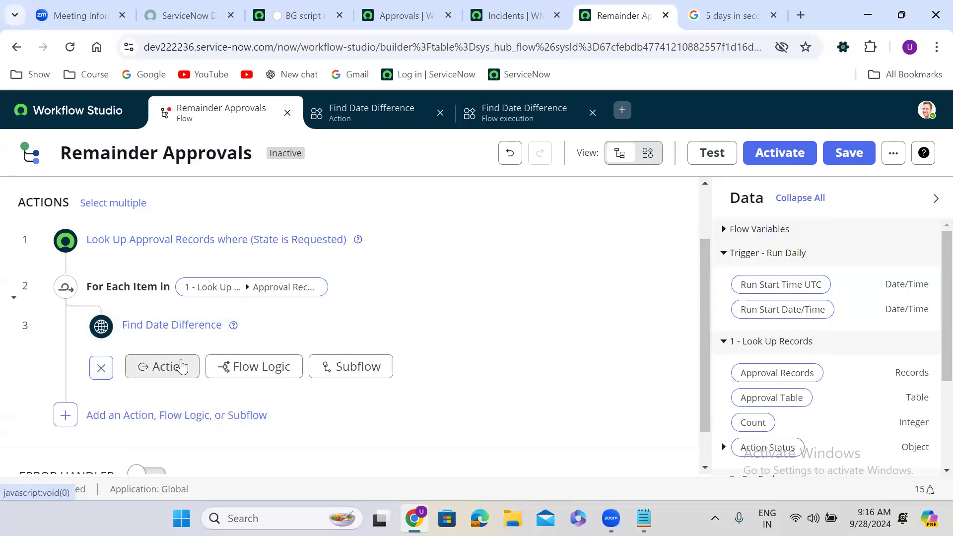
click(265, 367)
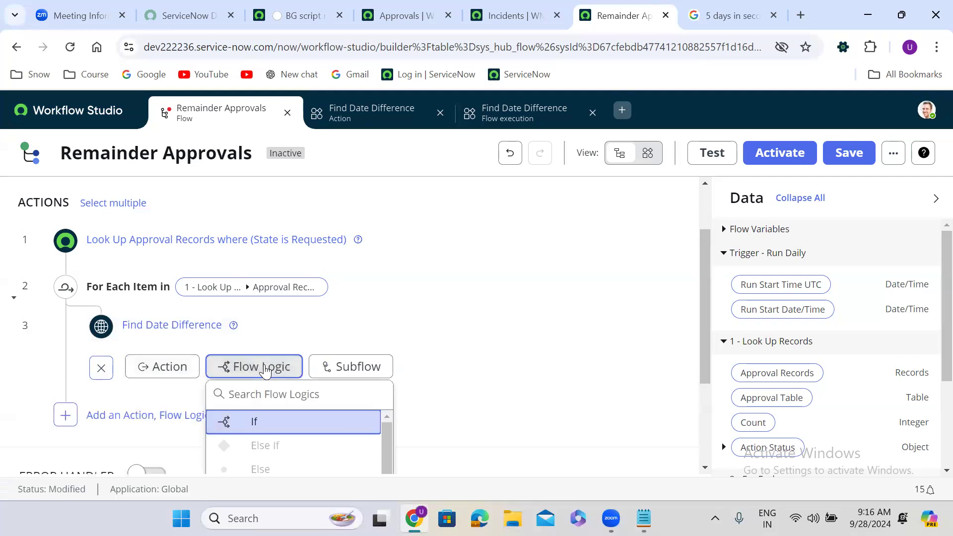
click(282, 423)
drag(704, 289, 705, 338)
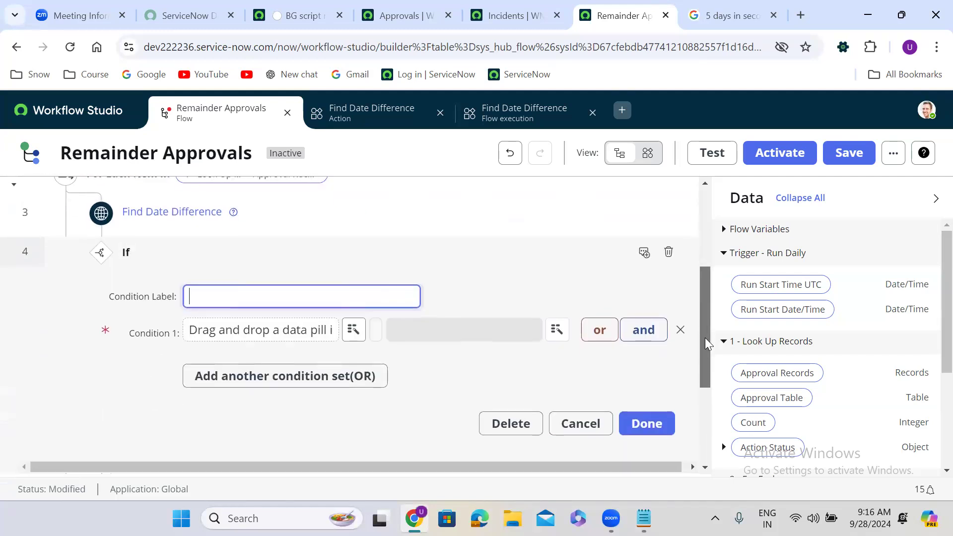
click(361, 282)
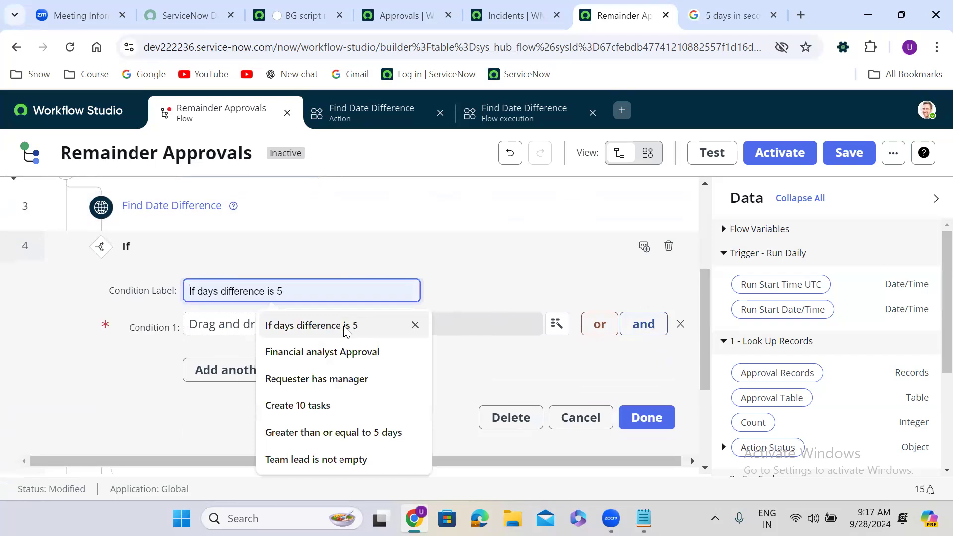
click(347, 327)
Set Condition 1 to compare the Difference result with 432000 and confirm the If step.
scroll(930, 318, down, 3)
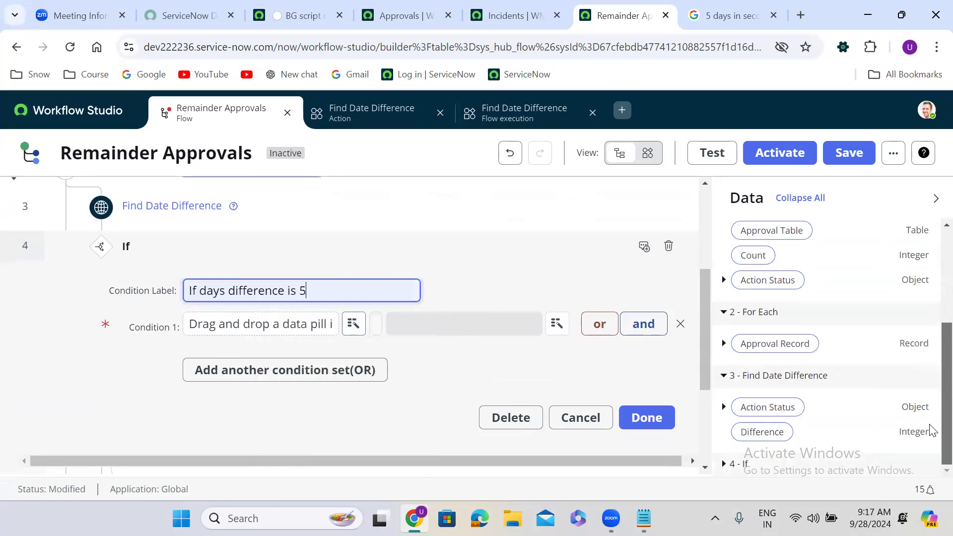
drag(757, 442, 253, 325)
click(374, 326)
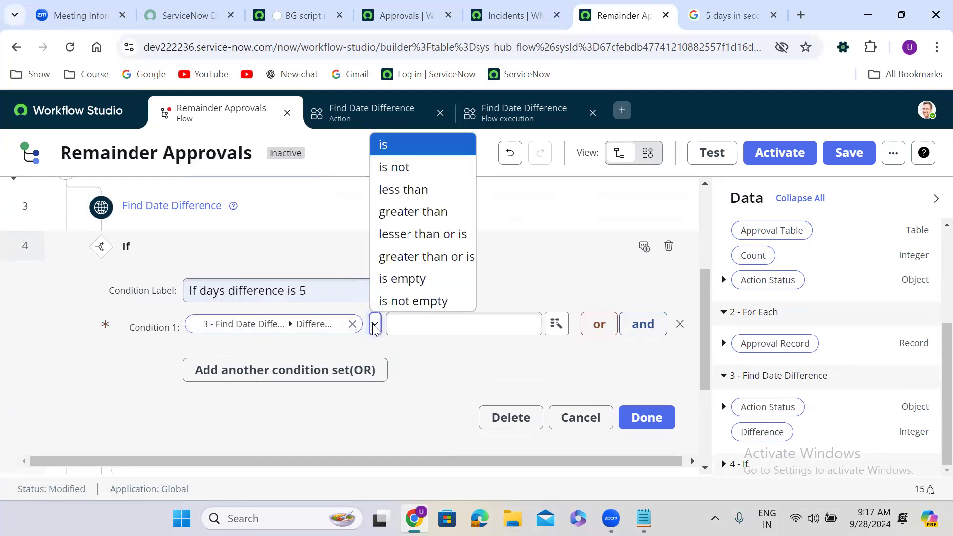
click(431, 191)
click(427, 319)
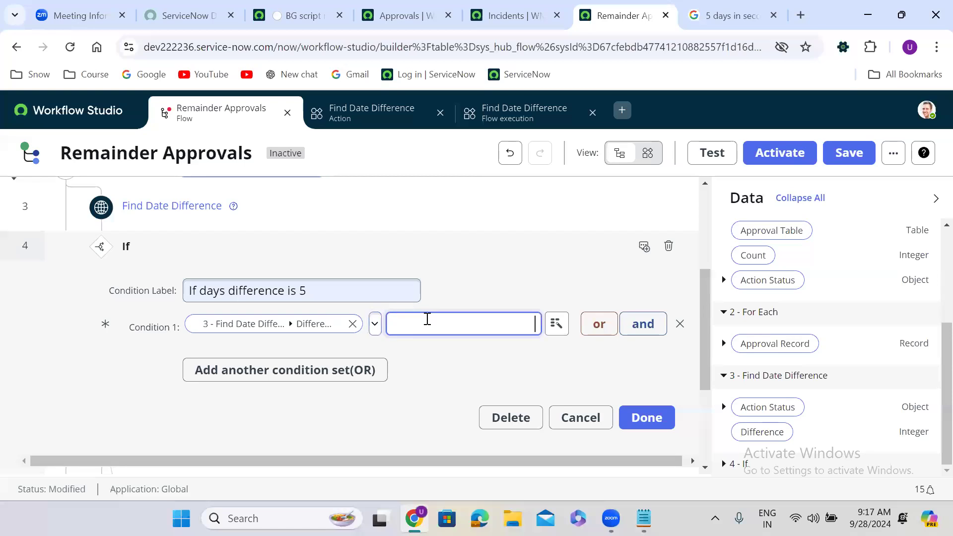
text(432000)
click(495, 349)
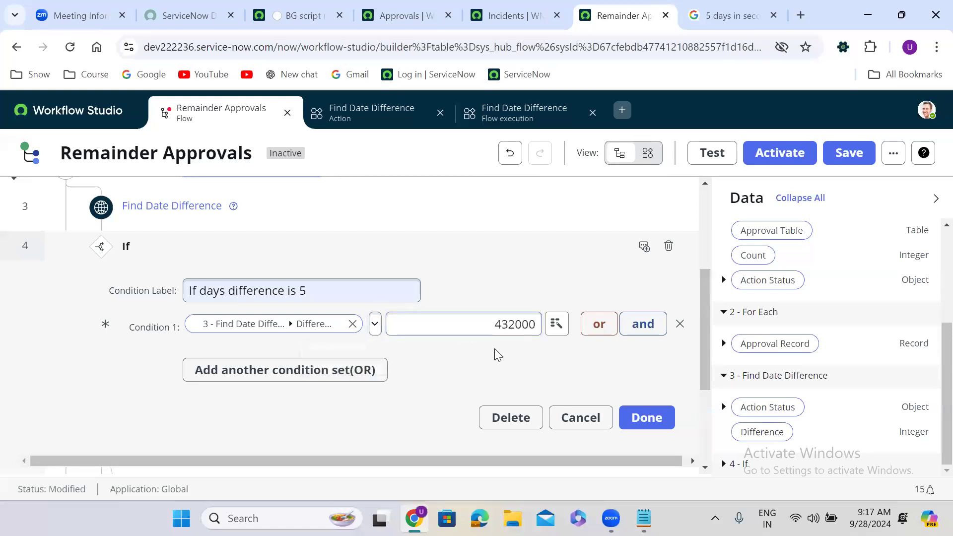
click(636, 417)
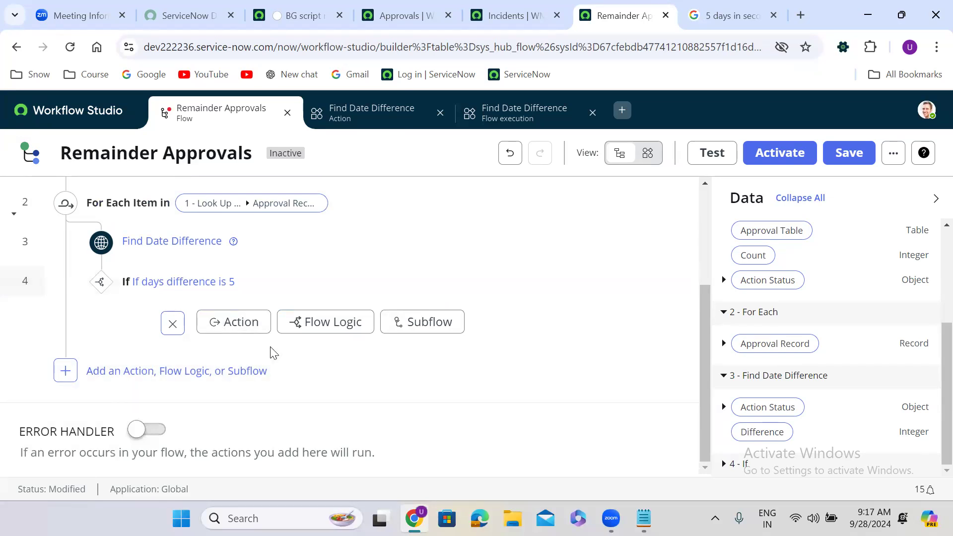
Search actions for 'send Email' (briefly trying 'notification') and add Send Email under the If.
click(232, 330)
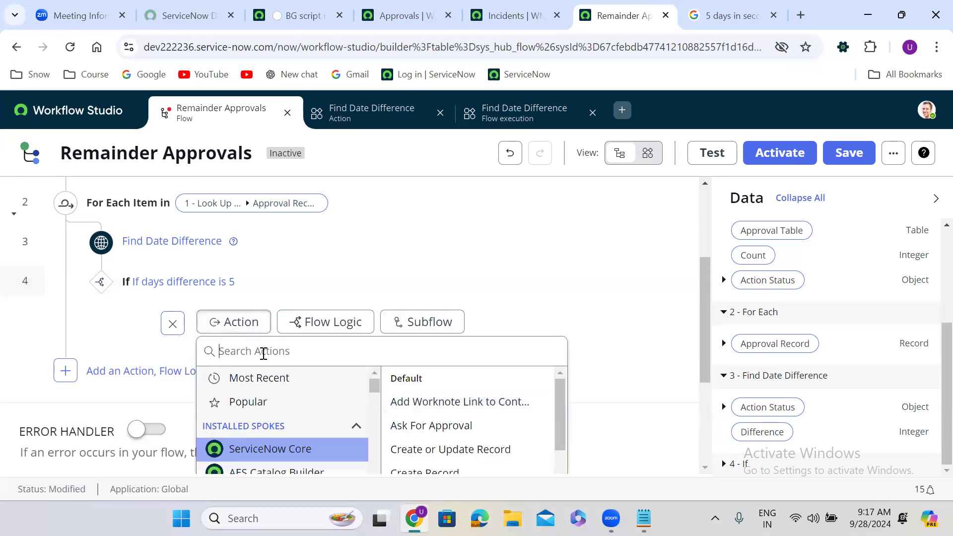
text(send Email)
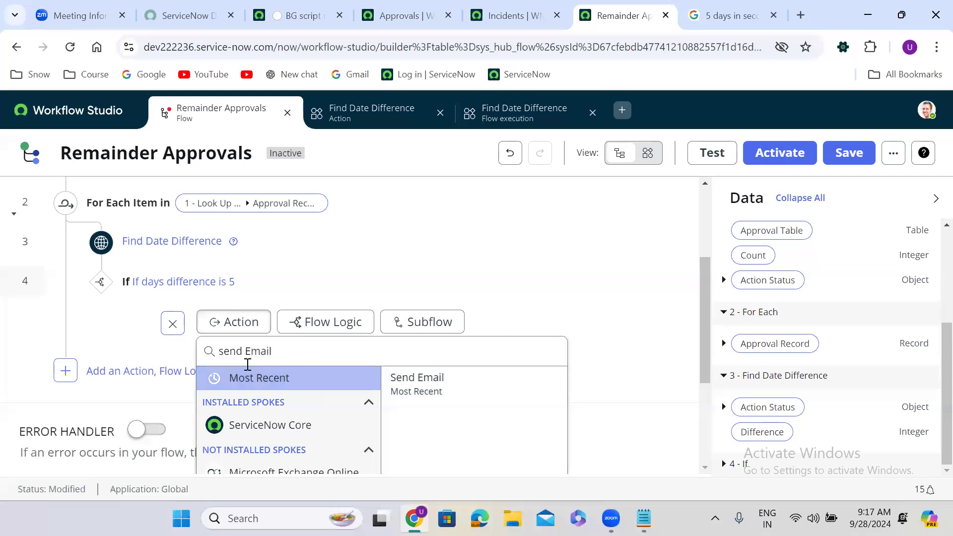
double_click(257, 352)
text(not)
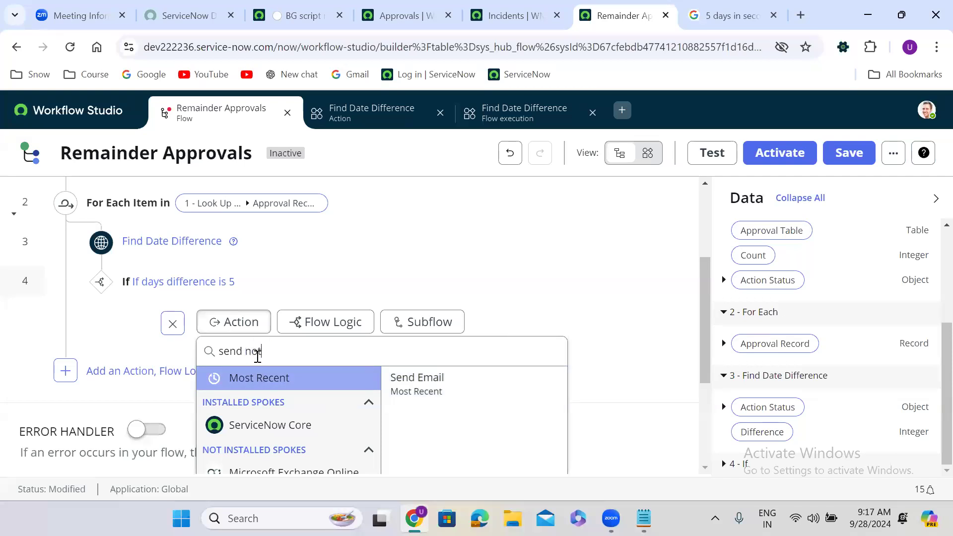
text(ification)
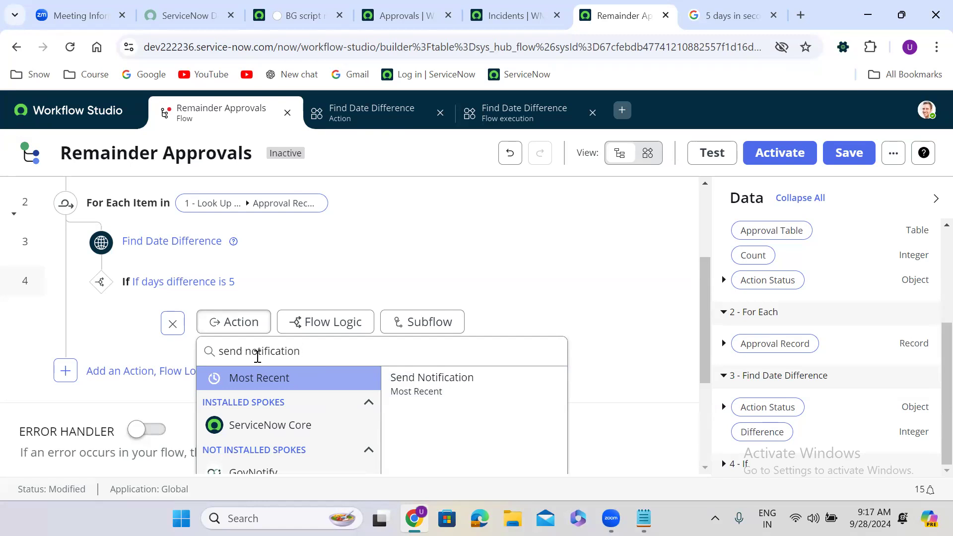
double_click(261, 353)
key(BackSpace)
text(Email)
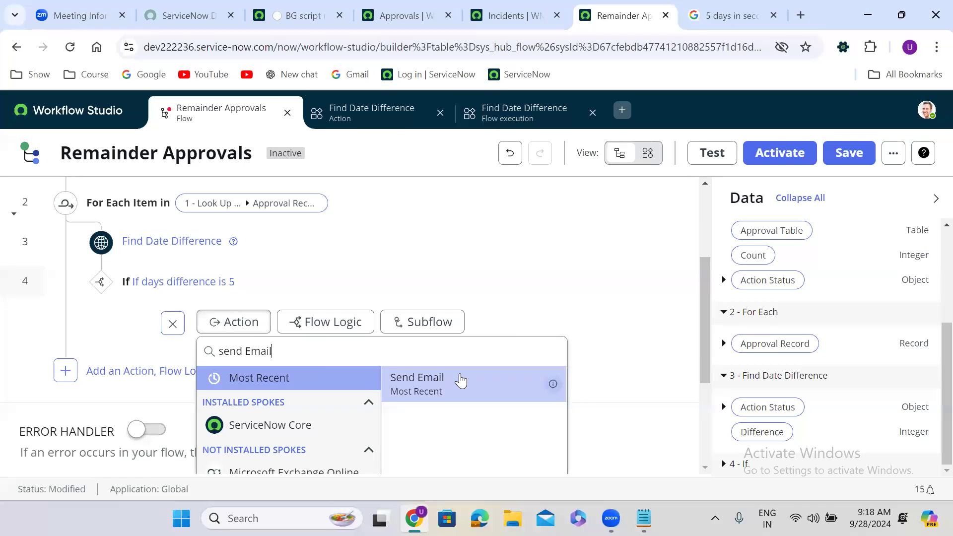
click(460, 378)
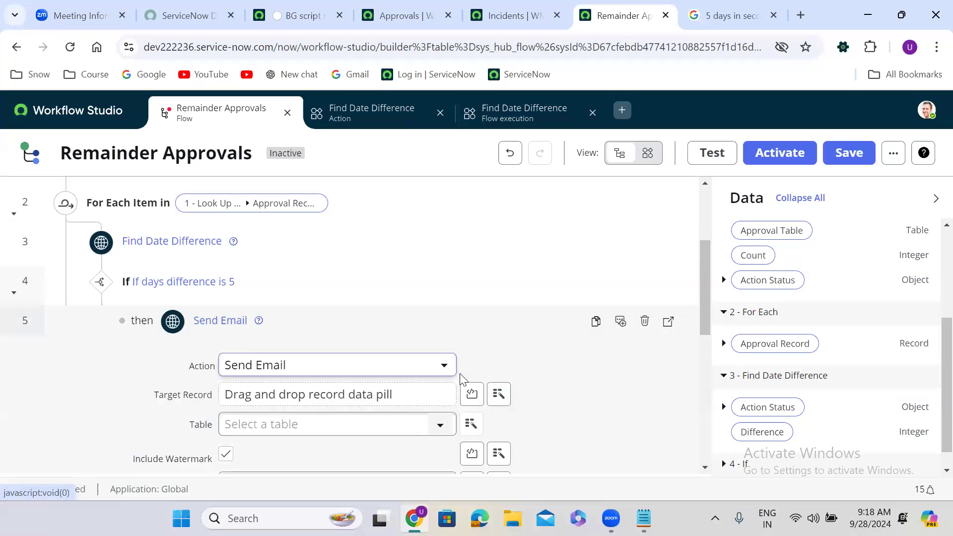
Set Target Record to the For Each Approval Record and To to its Approver.
drag(704, 292, 706, 309)
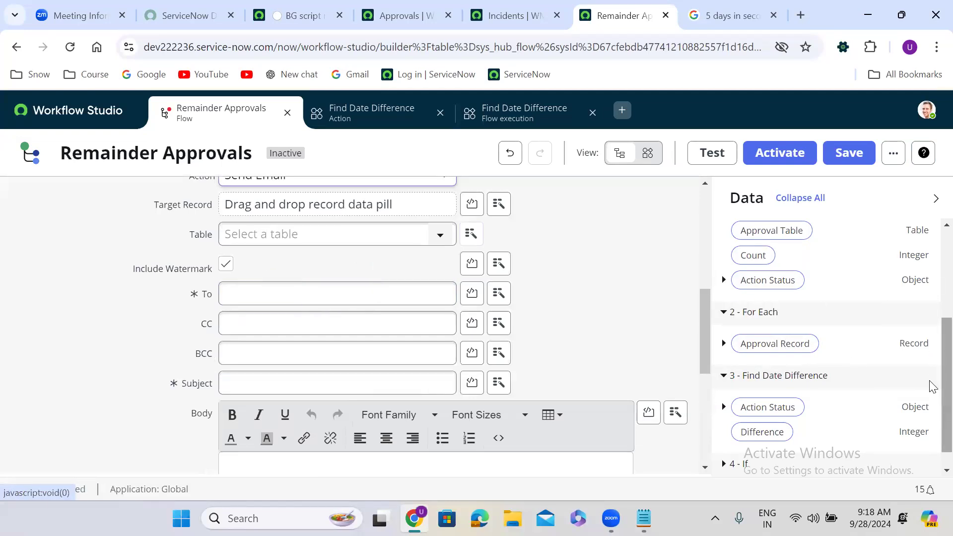
scroll(932, 377, up, 1)
scroll(931, 372, down, 1)
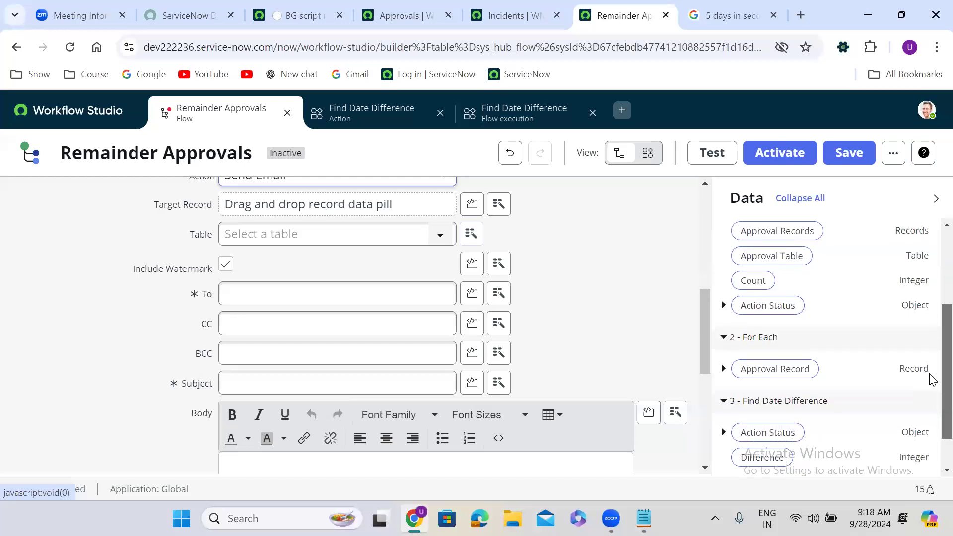
scroll(932, 385, down, 1)
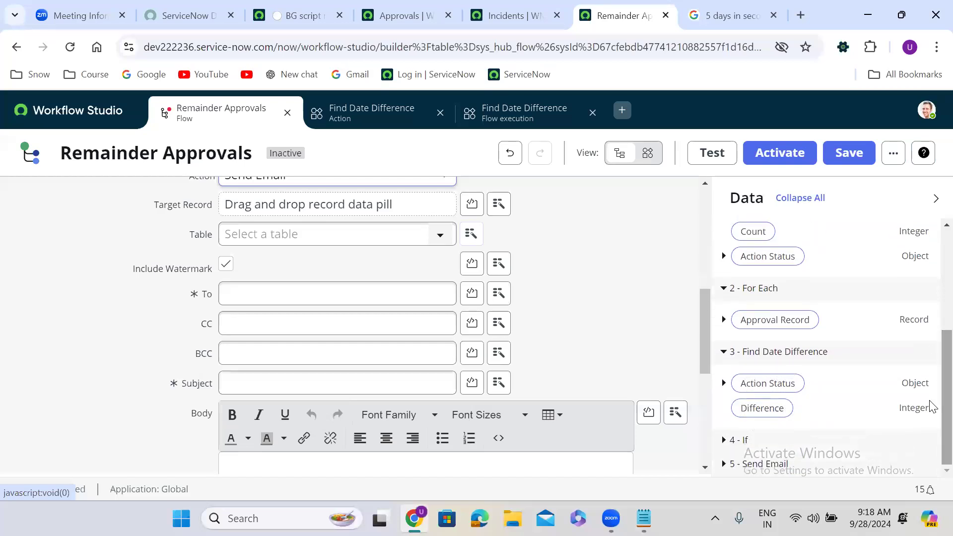
drag(782, 320, 280, 204)
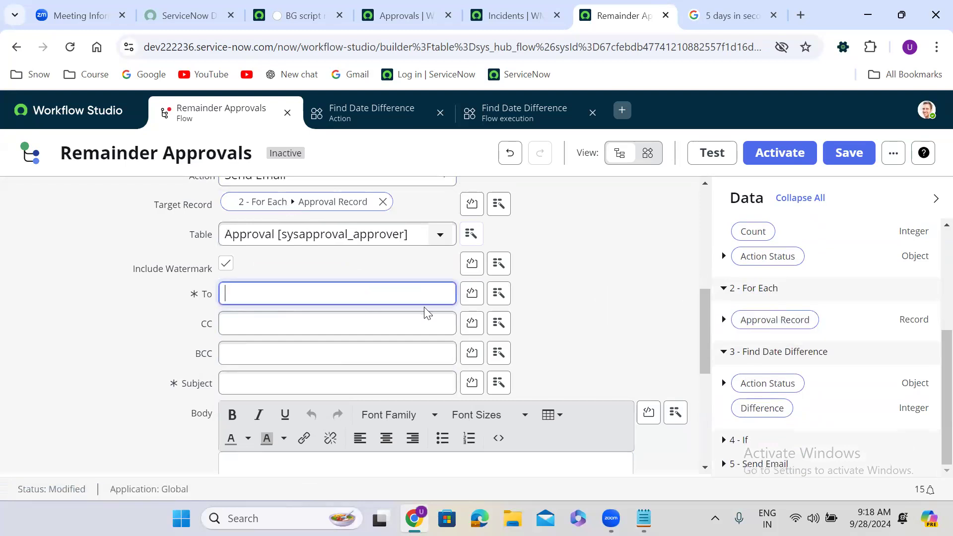
click(723, 320)
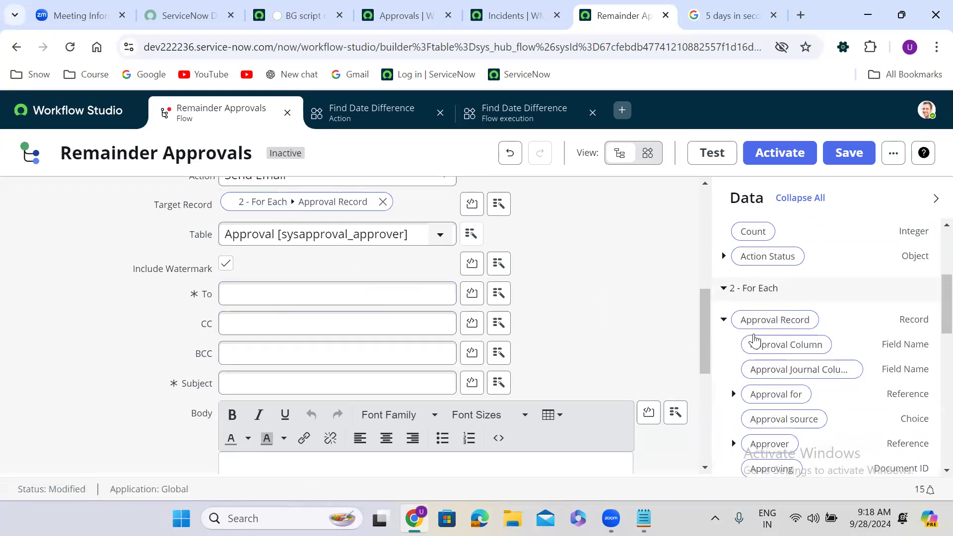
drag(772, 445, 316, 301)
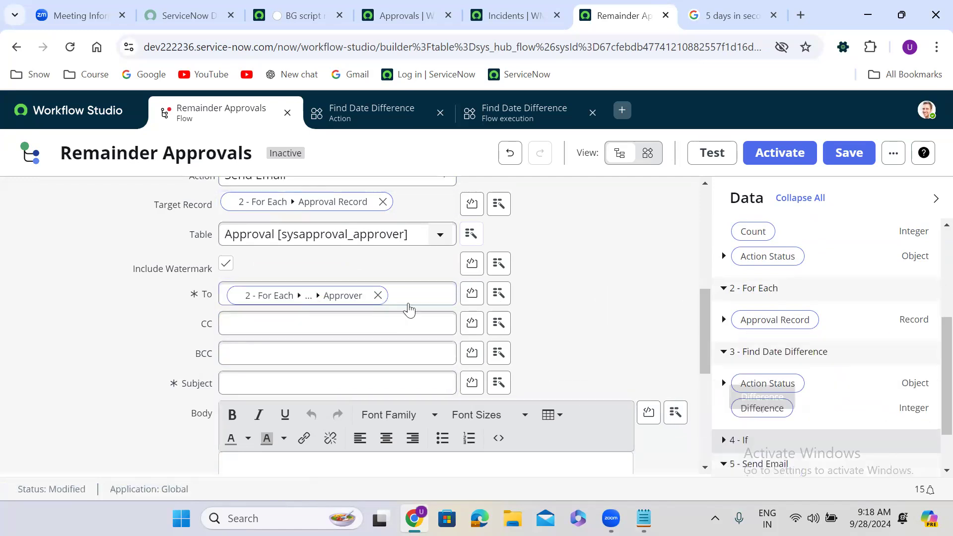
Enter the email subject 'Urgent: Action Required on approval'.
click(296, 385)
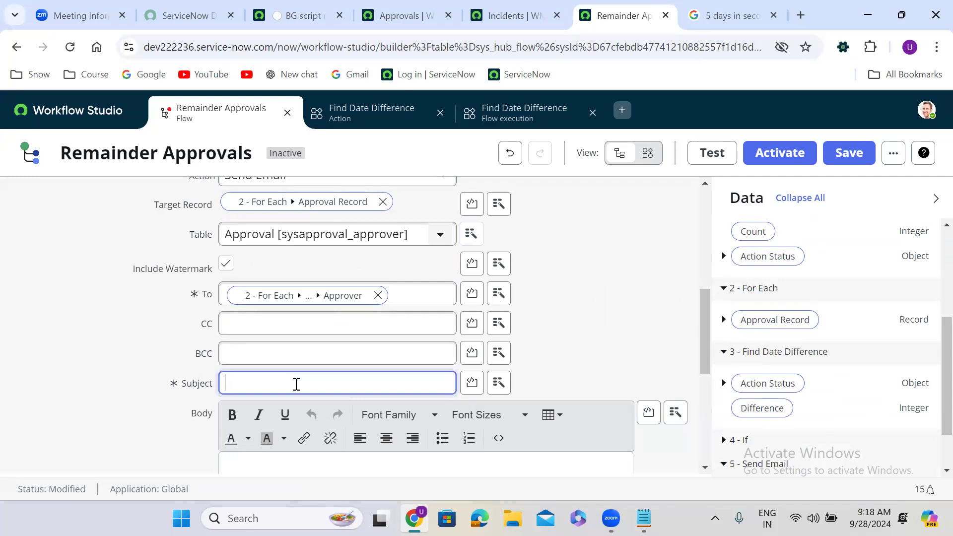
text(A)
key(BackSpace)
text(Urgent: Act)
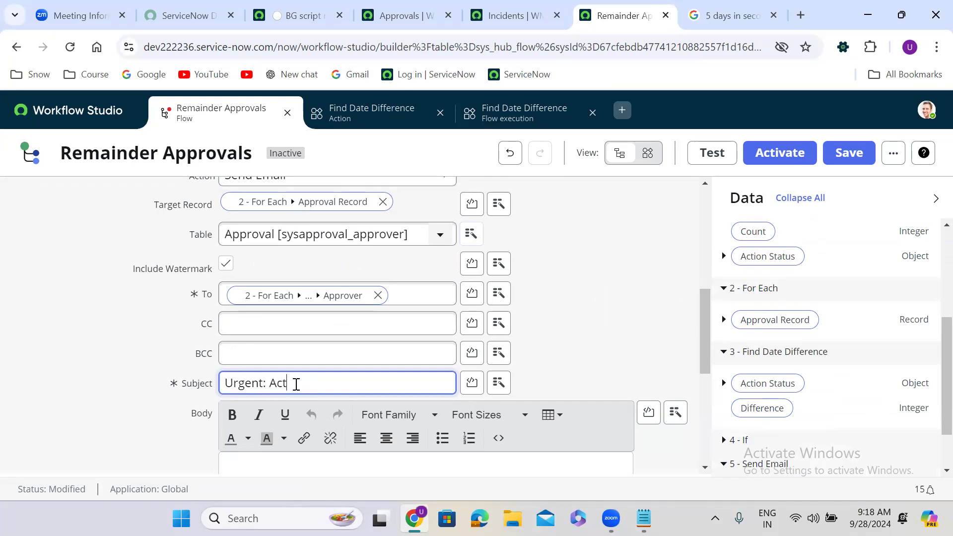
text(ion Required on approval)
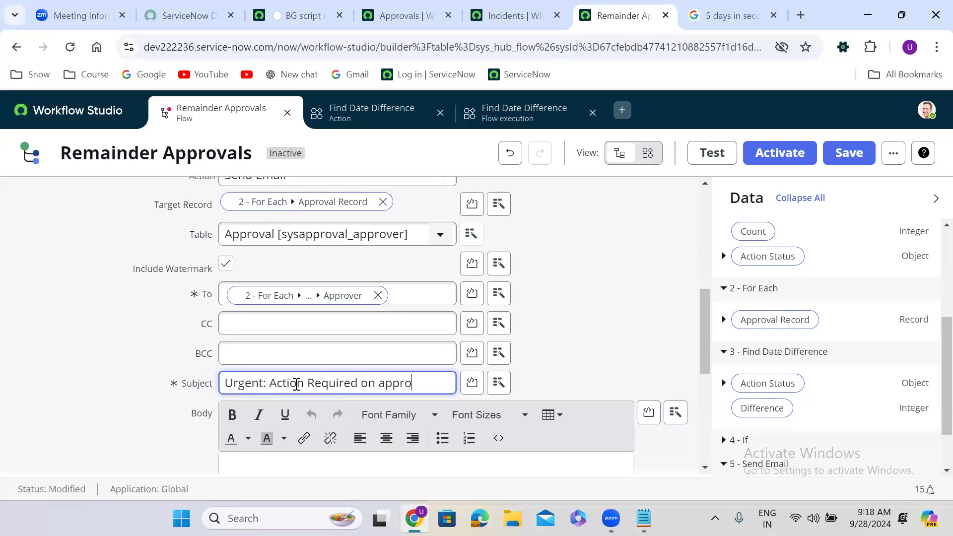
click(124, 440)
scroll(124, 440, down, 2)
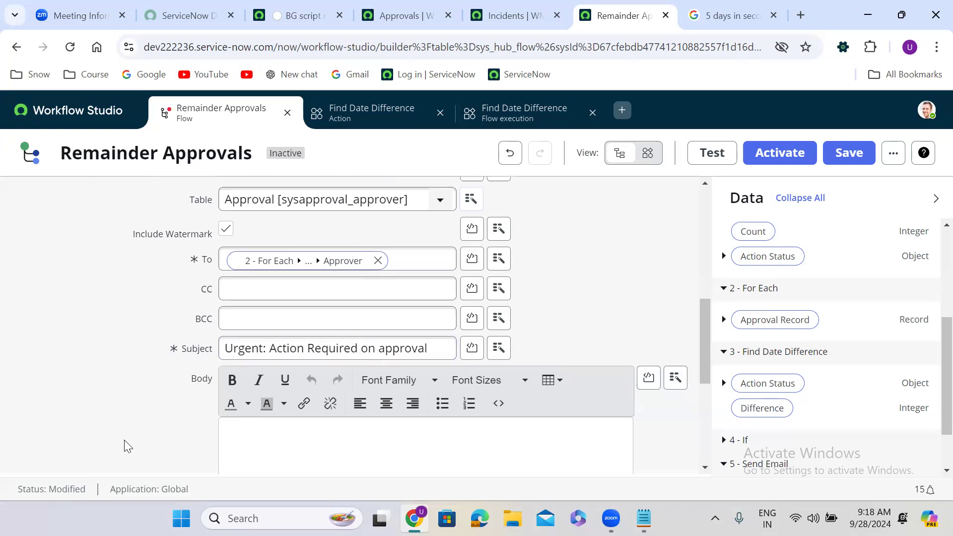
Write the greeting 'Hi Approver,' and the reminder that an approval has been pending 5 days.
click(268, 379)
text(Hi)
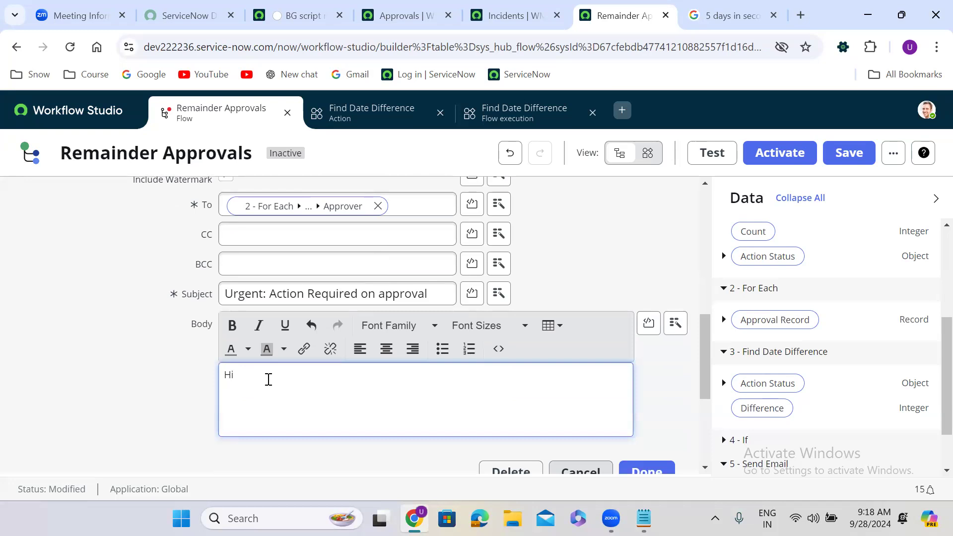
text( Approver,)
key(Return)
key(Return)
text(An approval is pending)
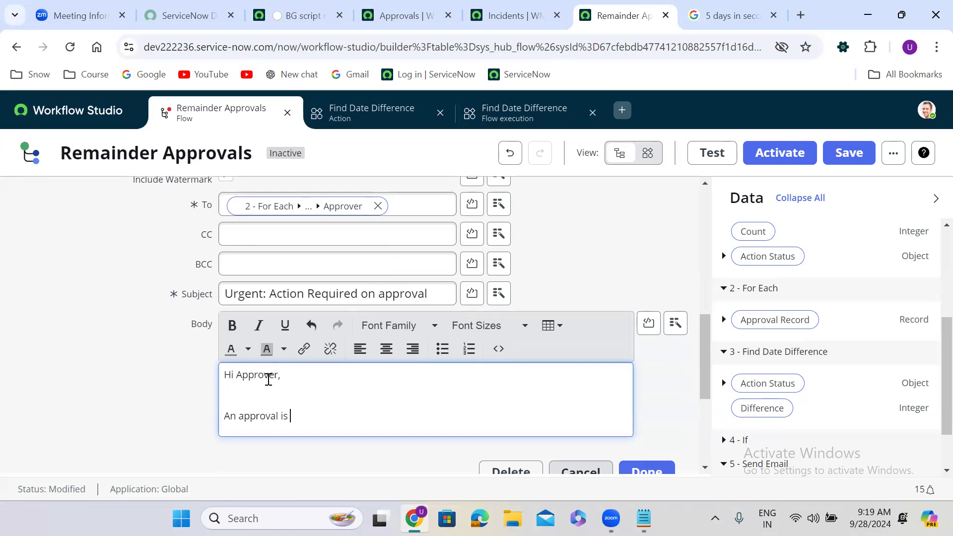
text( on your name)
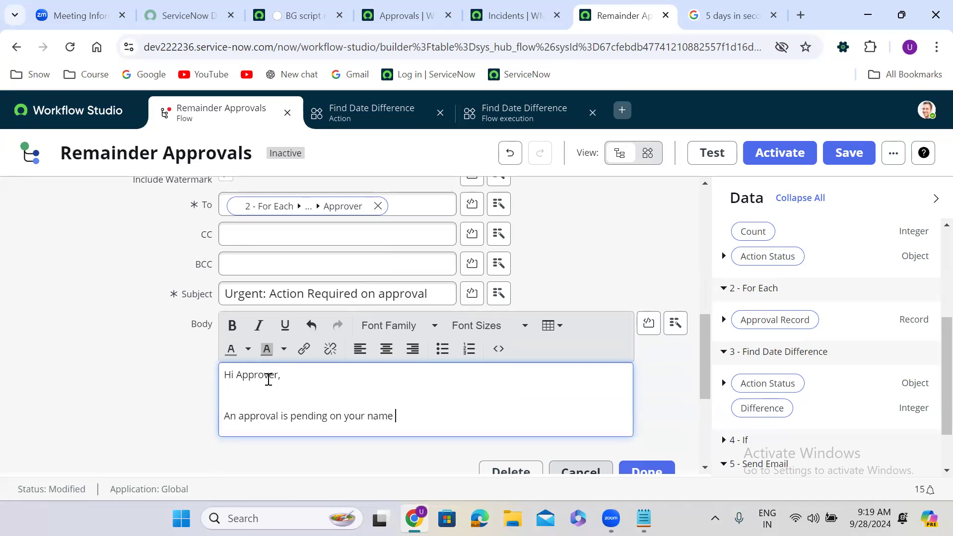
text( for the past 5 days. pl)
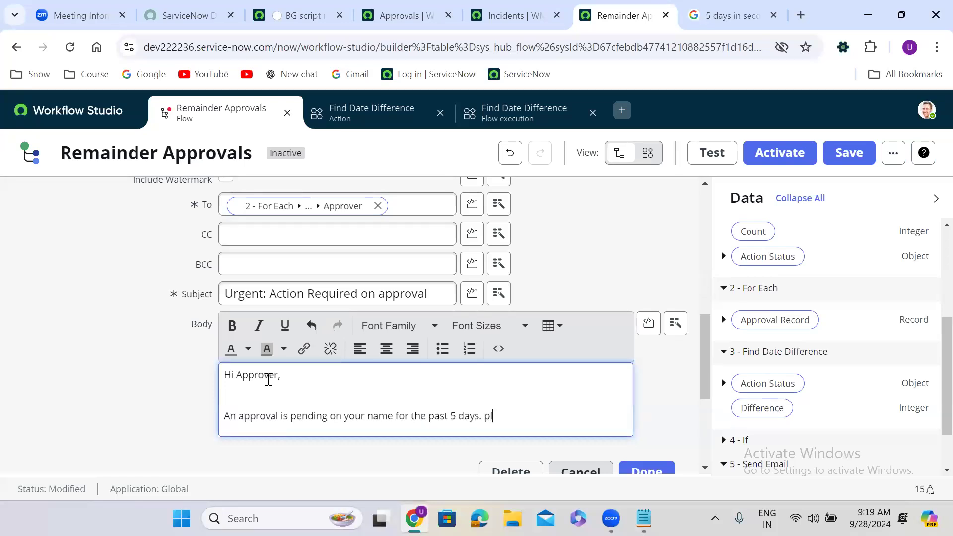
text(ease take appr)
text(pr)
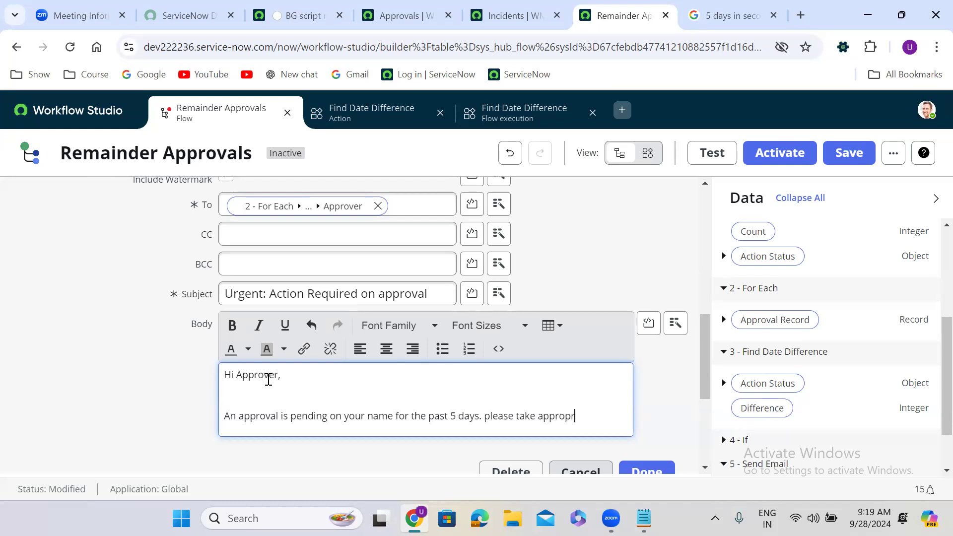
text(iate action.)
Add a 'Many thanks,' sign-off with the sender's name and finish the Send Email step.
key(Return)
key(Return)
text(Many )
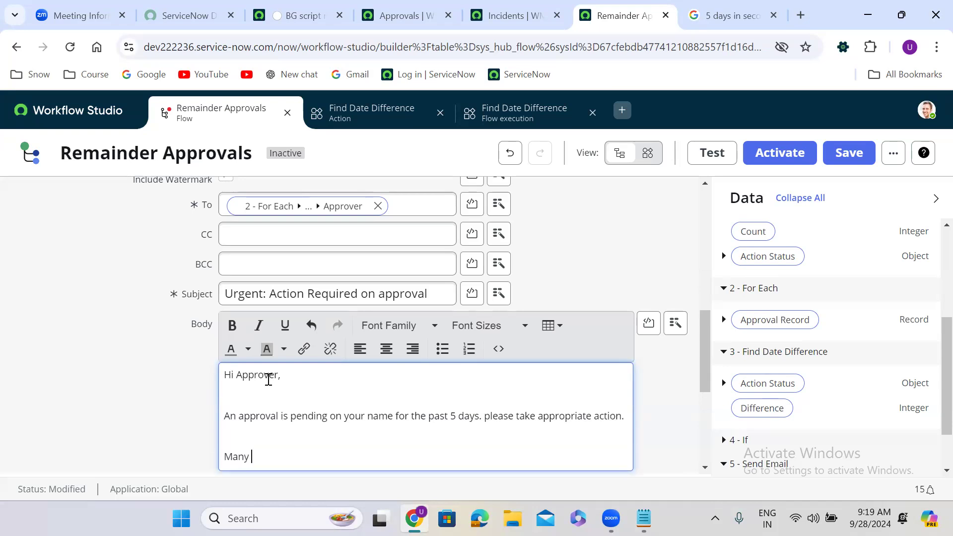
text(thanks,)
key(Return)
text(Uday)
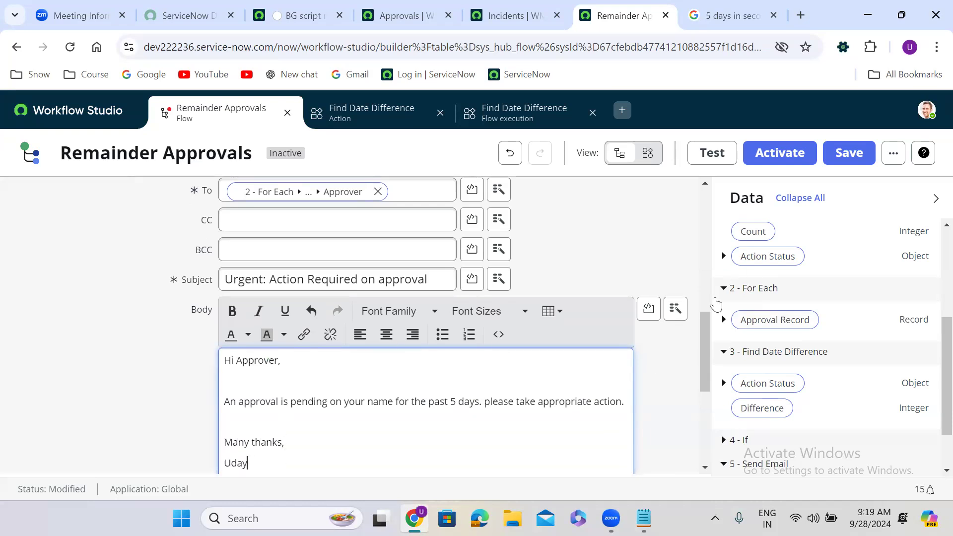
scroll(705, 357, down, 3)
click(657, 370)
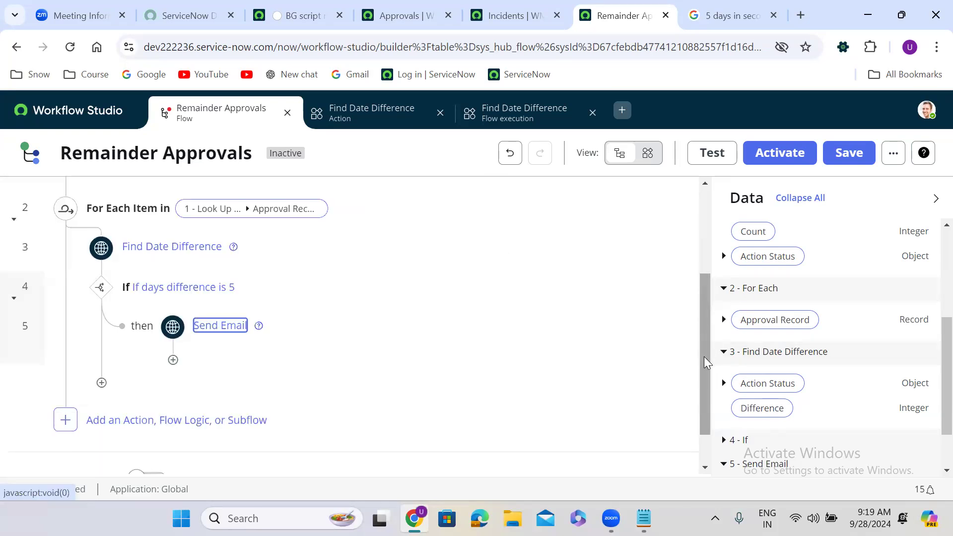
Add a Send Notification action as a new step after Send Email.
click(173, 360)
click(243, 375)
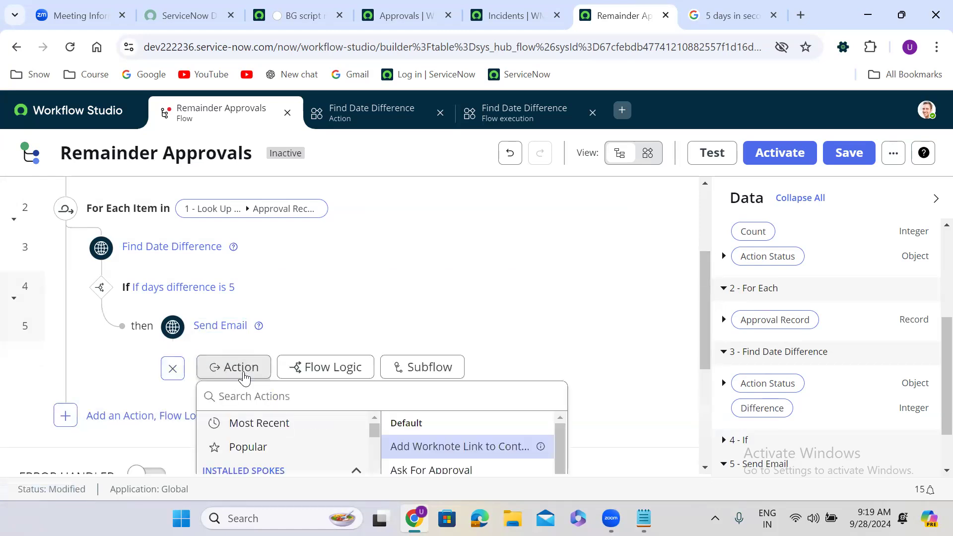
click(277, 396)
text(se)
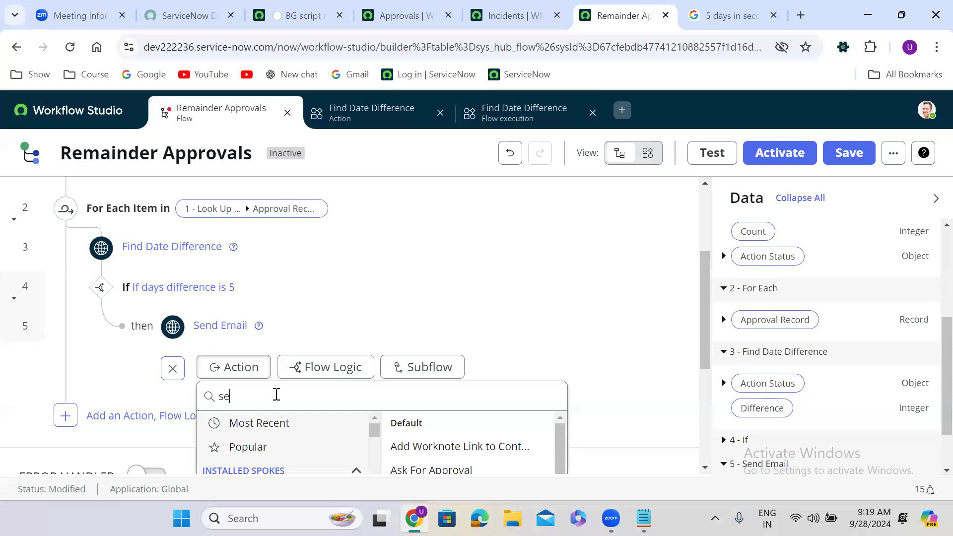
text(nd Noti)
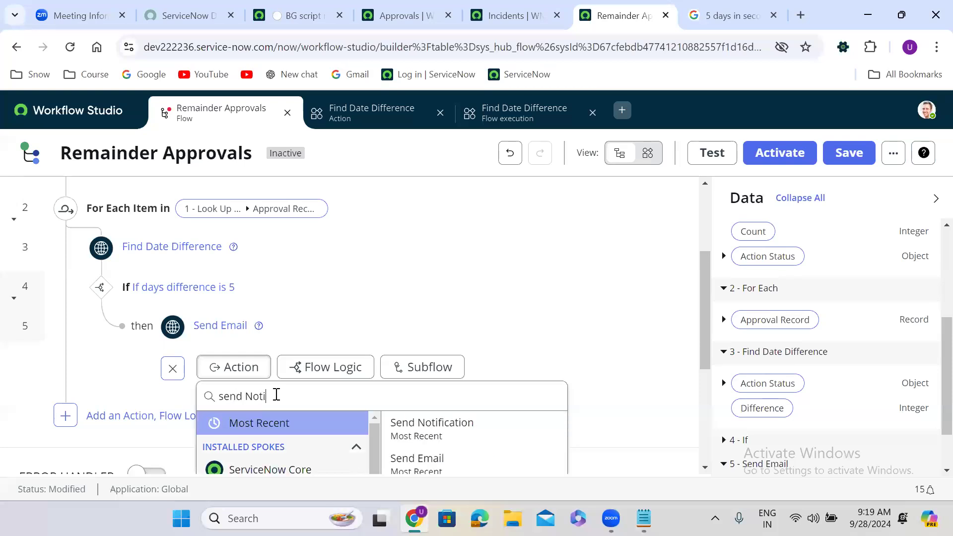
click(420, 423)
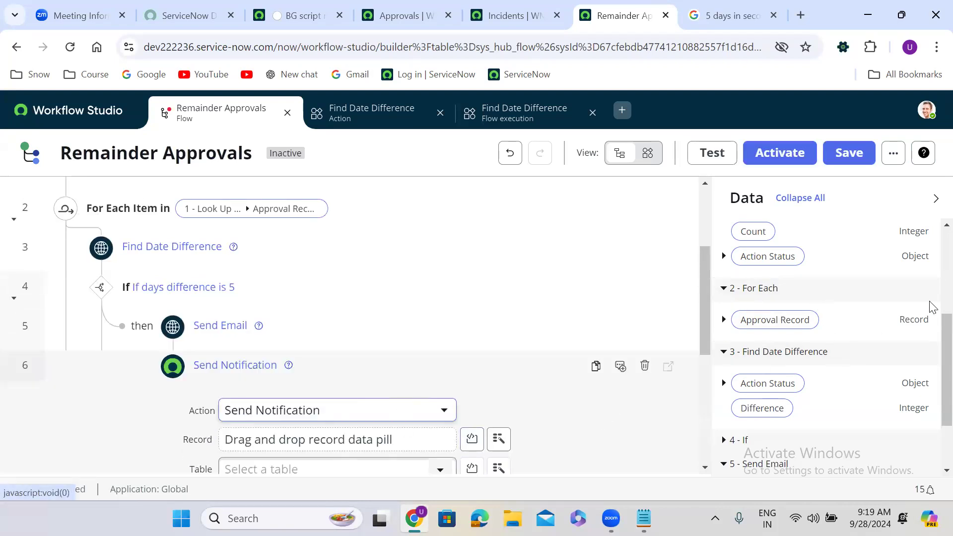
Set the Send Notification record to the For Each Approval Record pill.
click(946, 310)
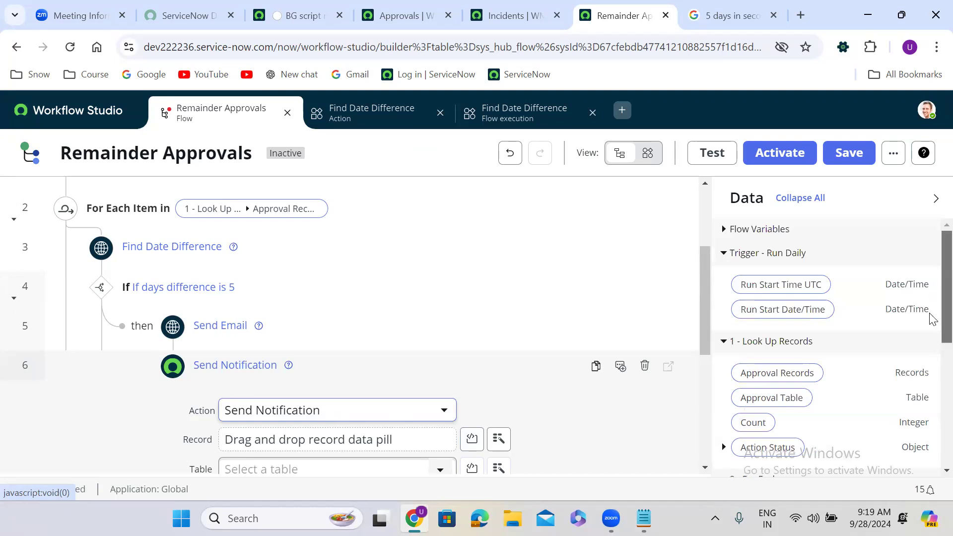
drag(946, 316, 946, 465)
drag(800, 233, 321, 446)
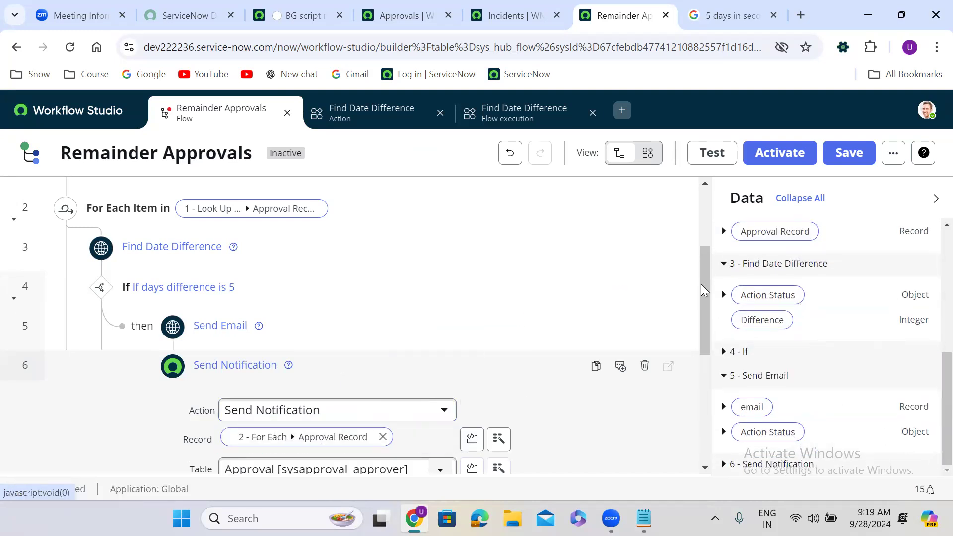
drag(704, 269, 702, 328)
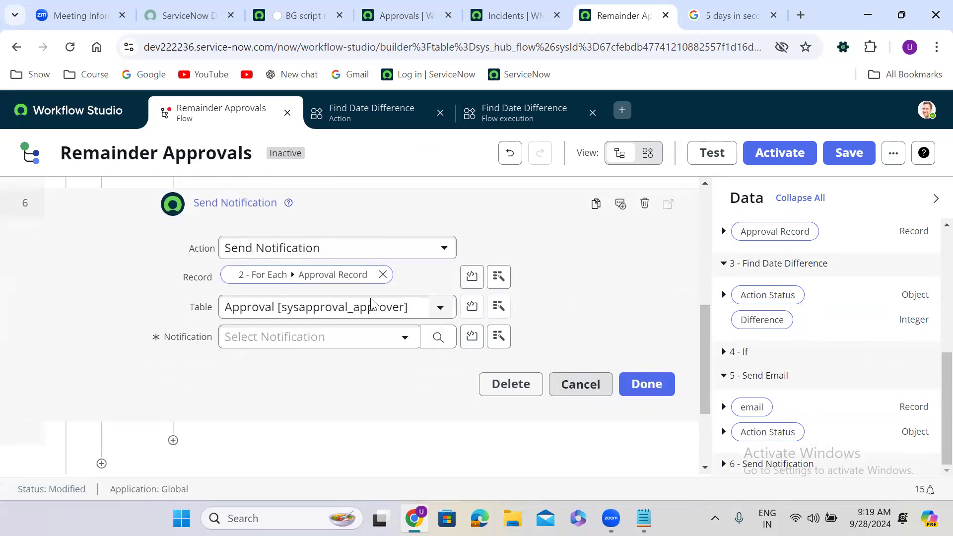
click(297, 339)
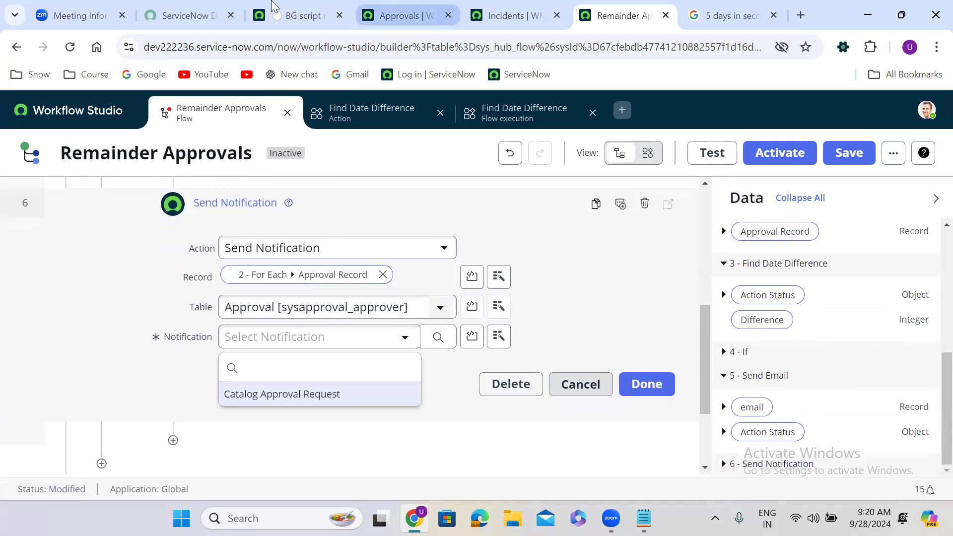
From the background script tab, open System Notification > Email > Notifications, leaving the script page unsaved.
click(285, 9)
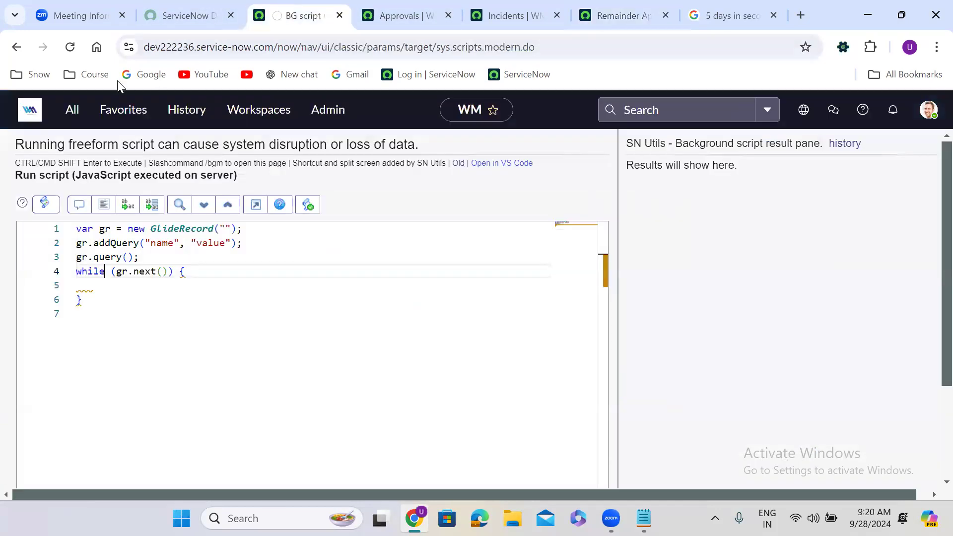
click(71, 111)
text(s)
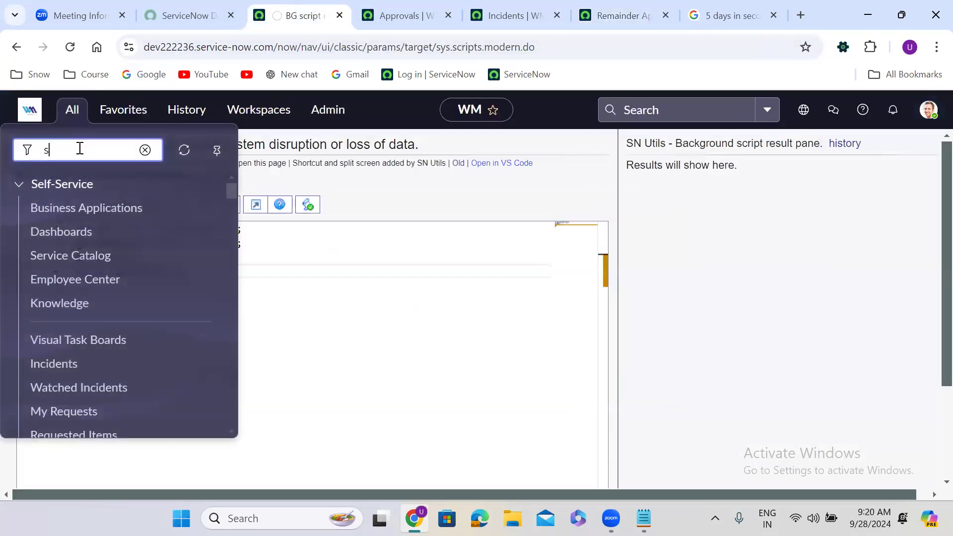
text(ystem not)
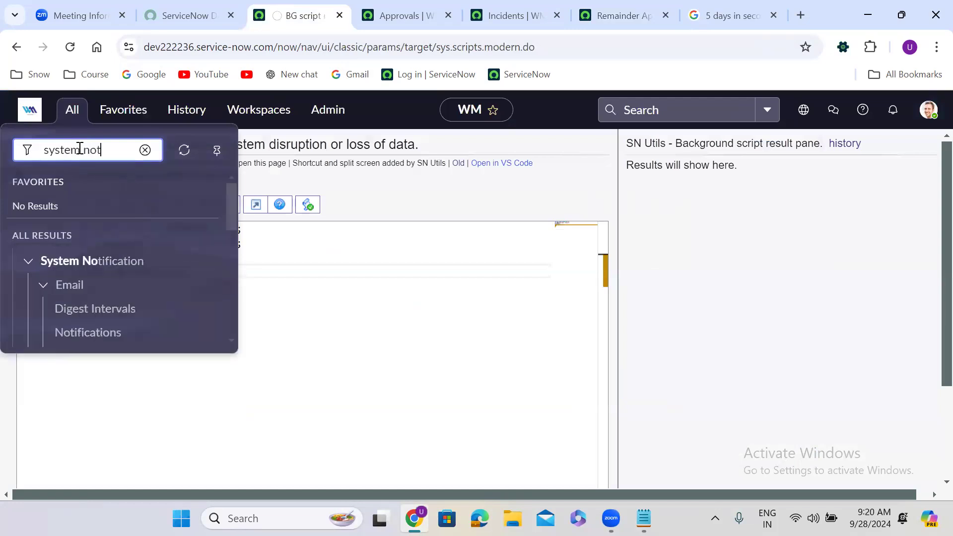
text(ifi)
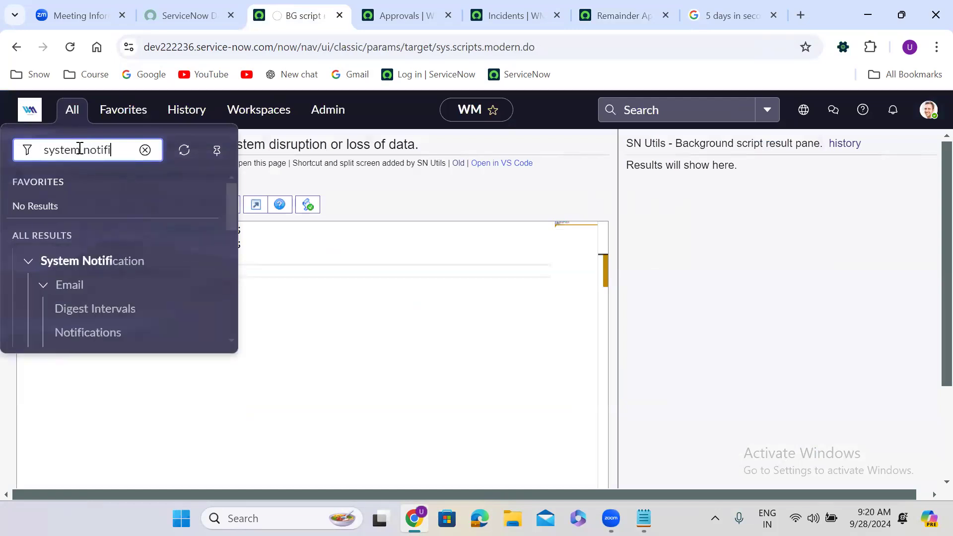
click(85, 332)
click(606, 360)
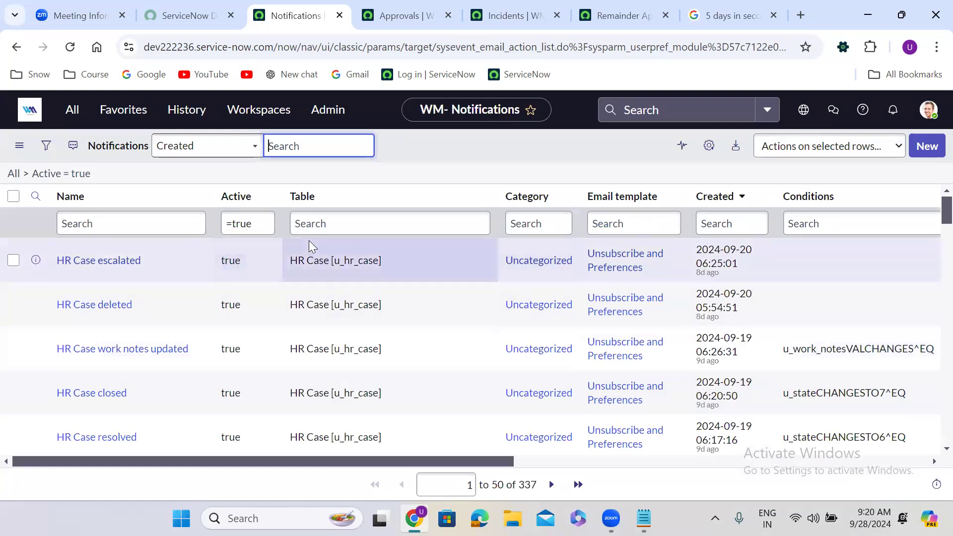
click(315, 223)
Filter notifications to the sysapproval_approver table and open Approval Record Assigned - RITM in a new tab.
text(sysapproval_approver)
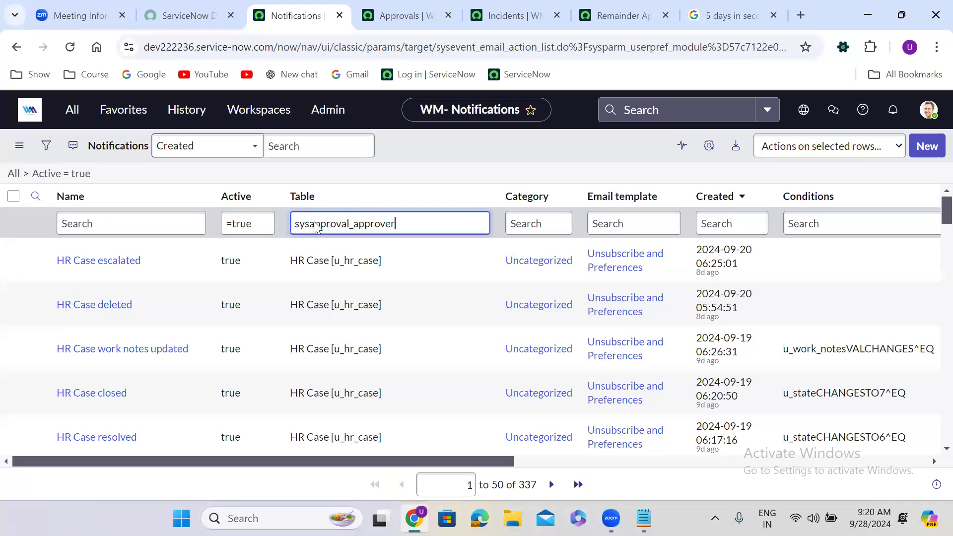
key(Return)
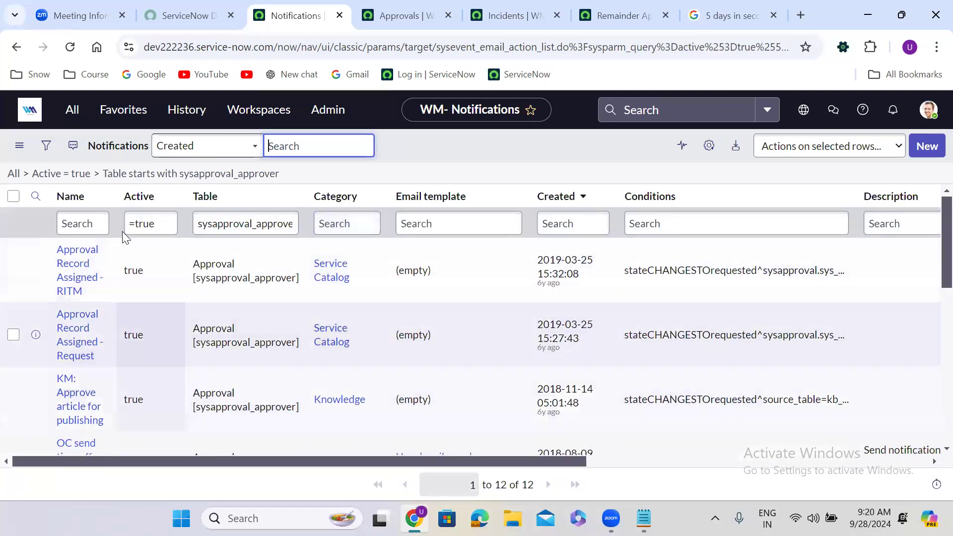
right_click(36, 270)
click(89, 284)
click(341, 6)
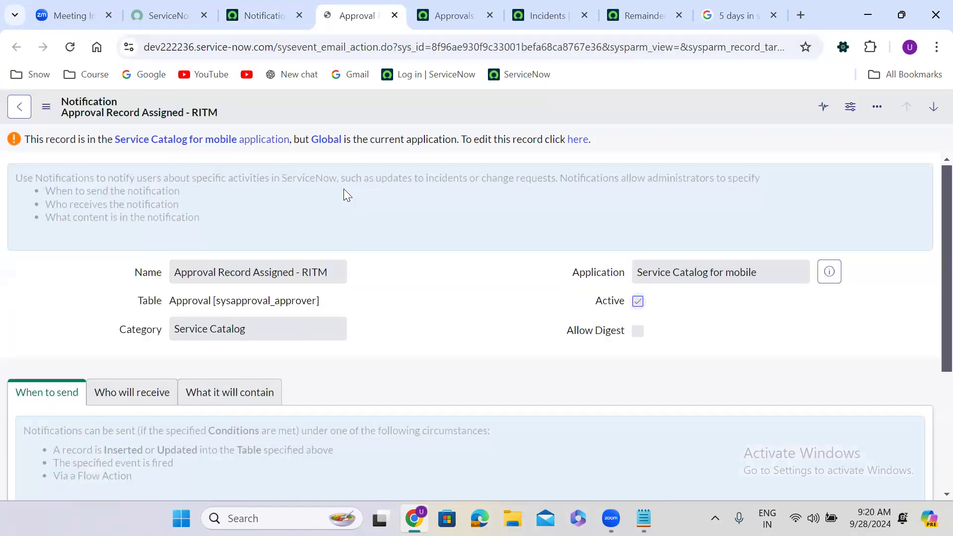
scroll(389, 288, down, 5)
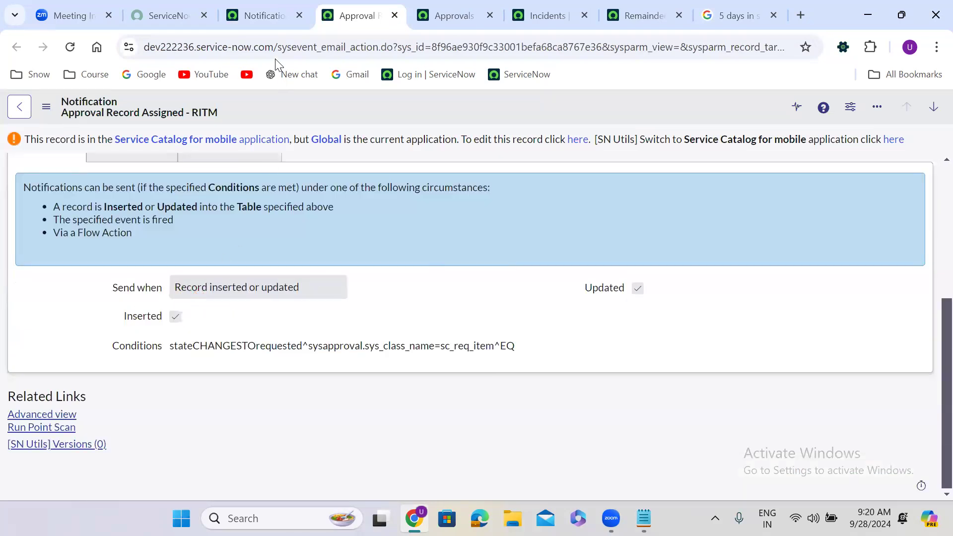
Back on the filtered list, bring up link options for the Approval Request notification.
click(261, 17)
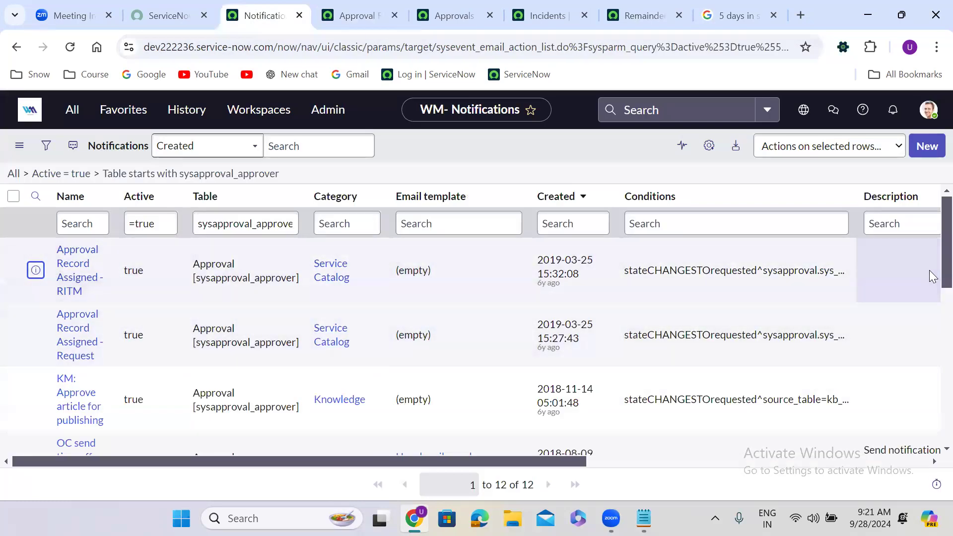
scroll(930, 241, down, 10)
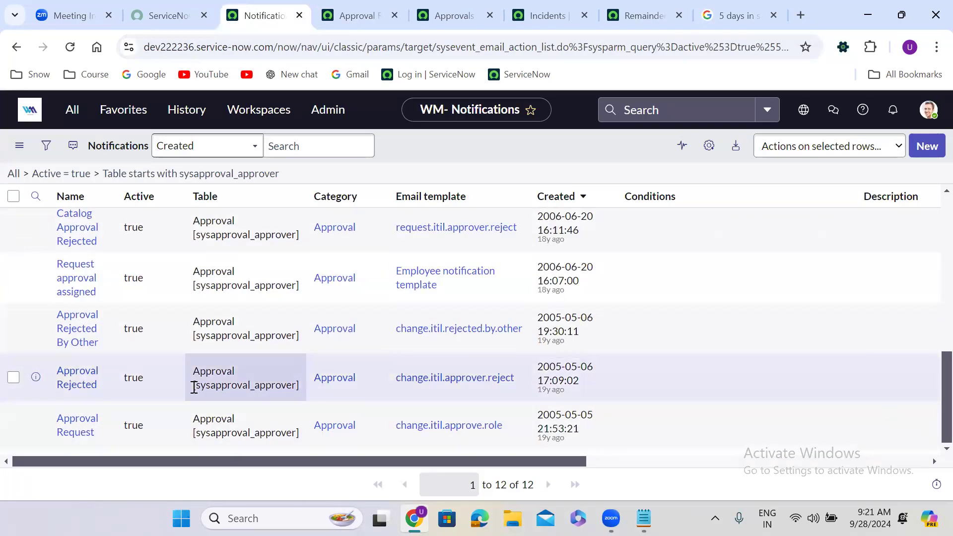
right_click(34, 427)
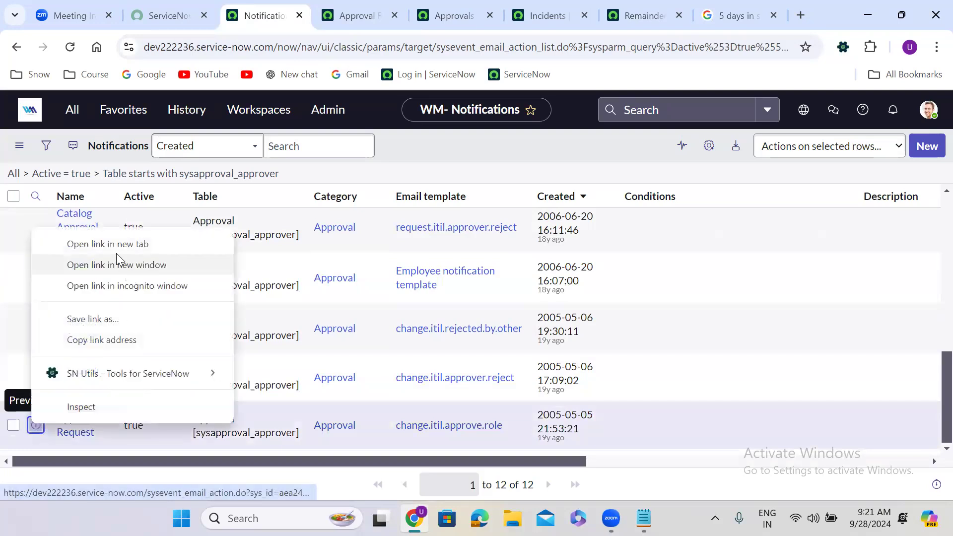
Open the Approval Request notification in a new tab and review its form.
click(124, 243)
click(391, 6)
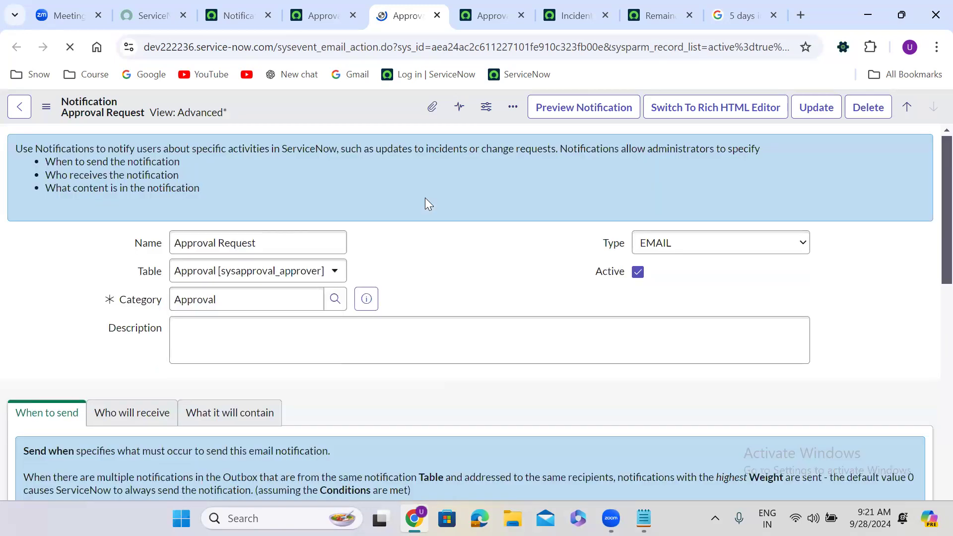
scroll(429, 204, down, 10)
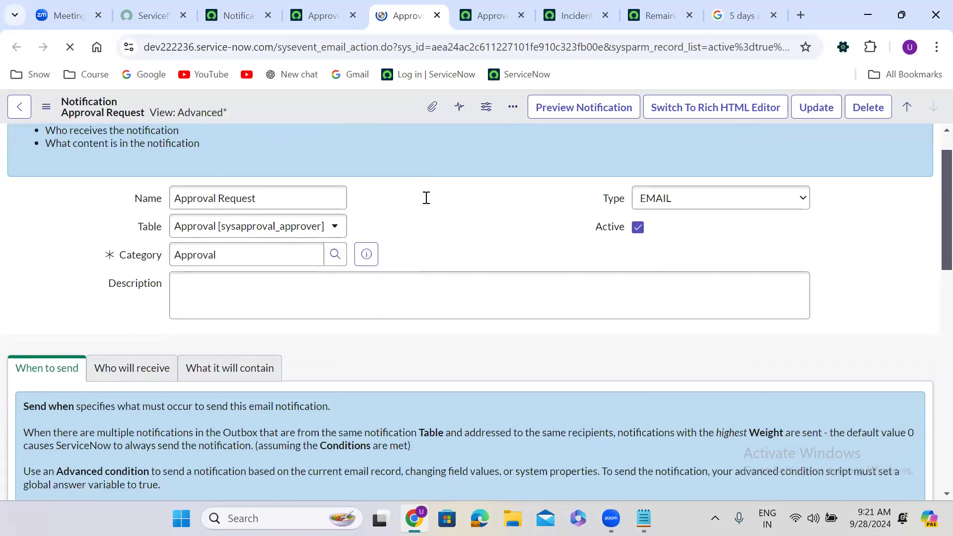
scroll(425, 198, up, 5)
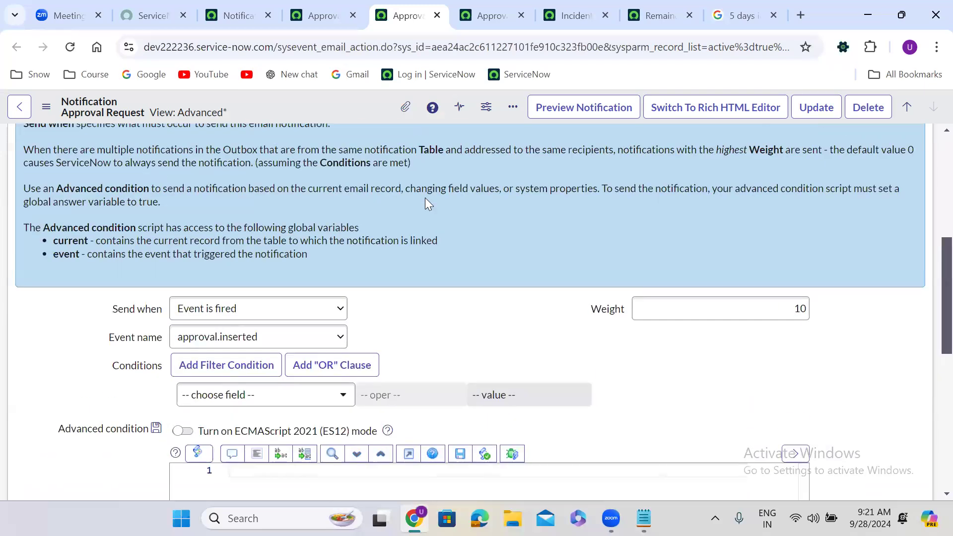
scroll(425, 198, down, 2)
Change Send when from Event is fired to Triggered and save the notification.
click(215, 230)
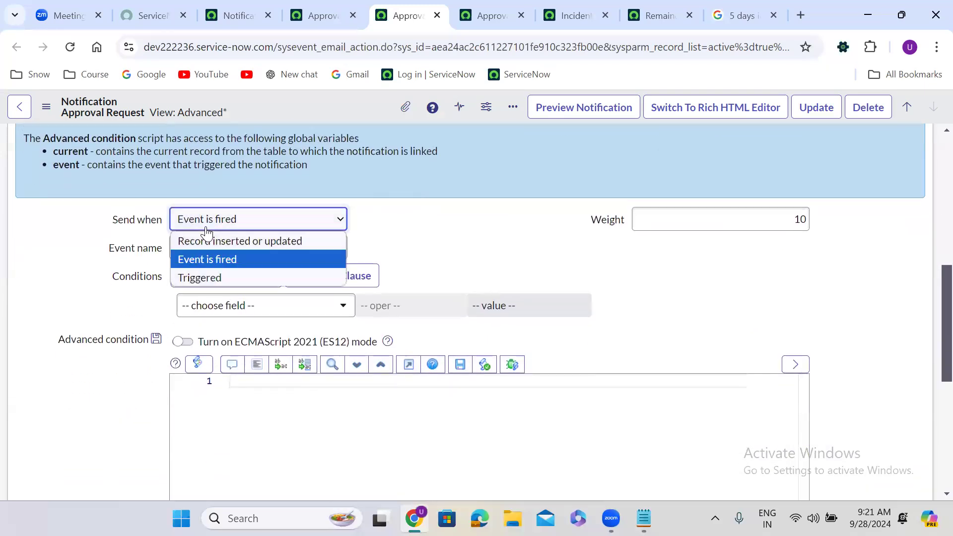
click(208, 277)
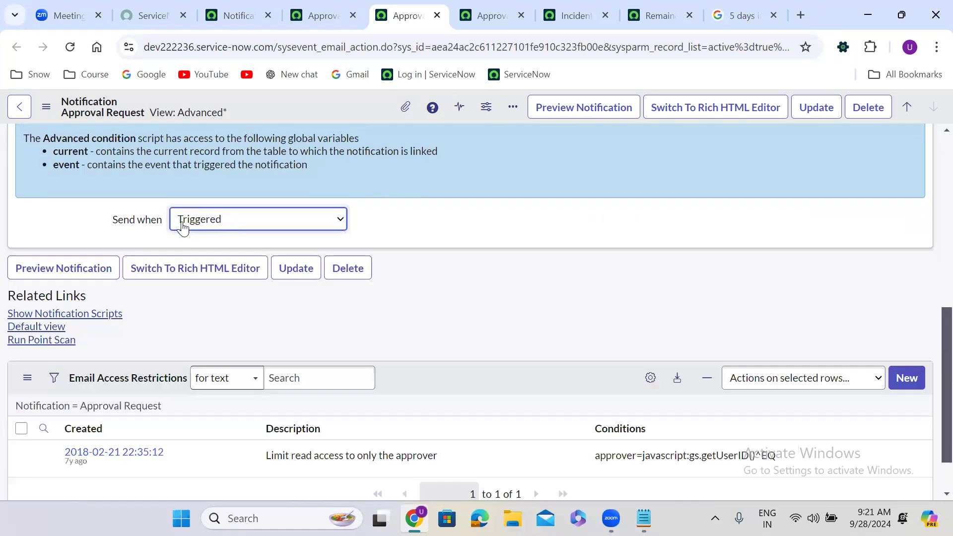
right_click(292, 107)
click(332, 118)
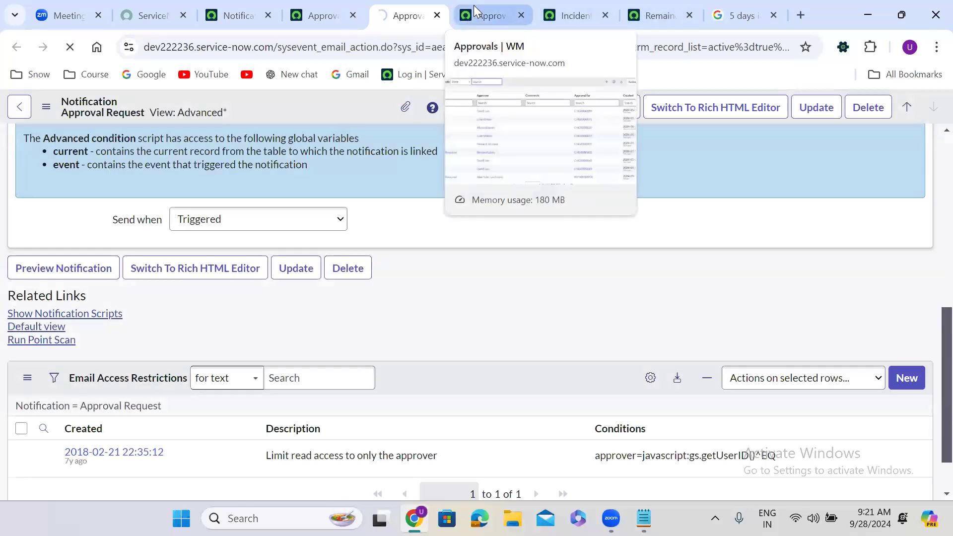
Choose Approval Request as the step's notification and verify the Approval [sysapproval_approver] table.
click(647, 13)
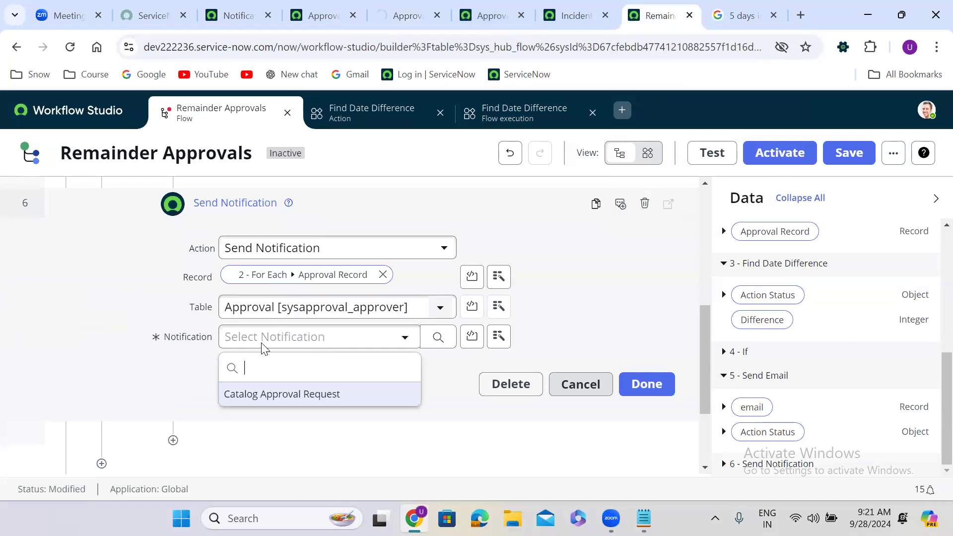
click(424, 393)
click(448, 333)
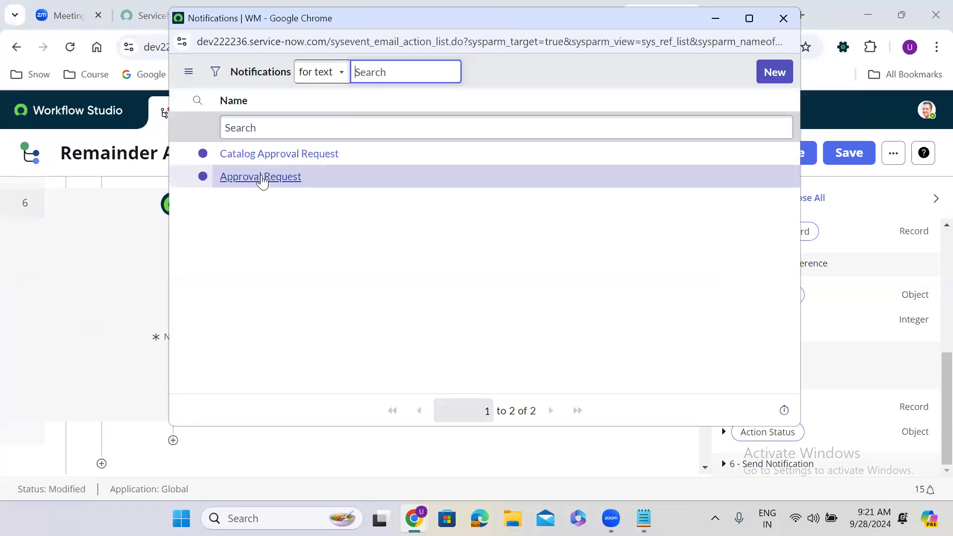
click(261, 177)
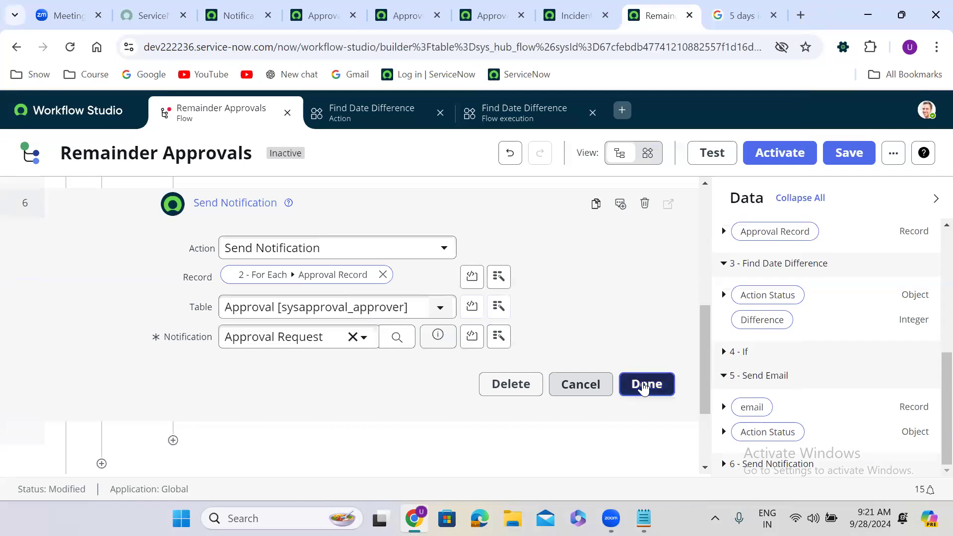
click(643, 386)
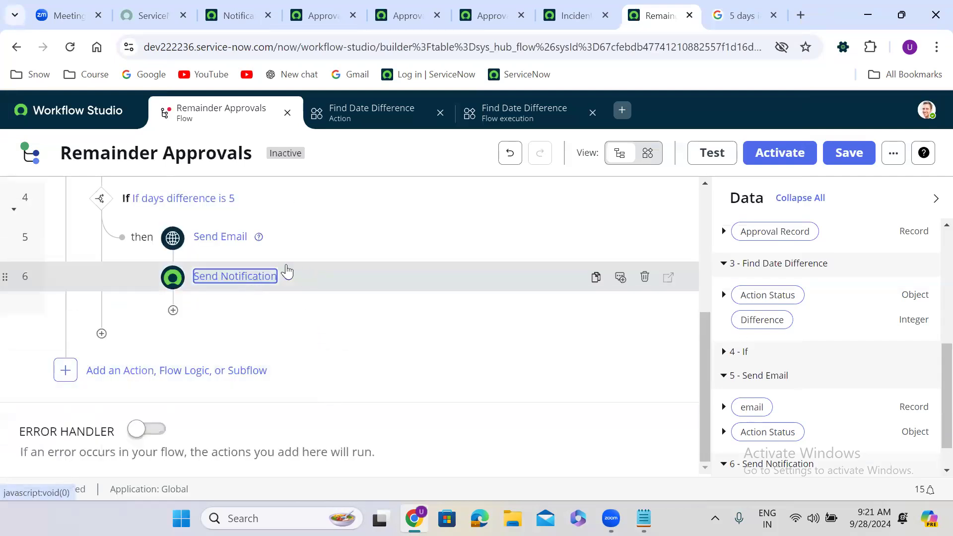
click(315, 284)
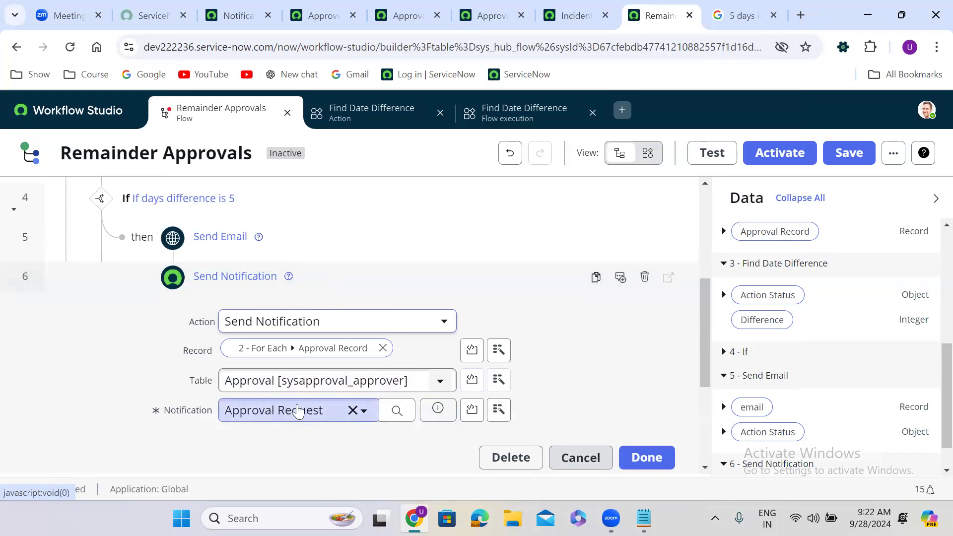
click(367, 281)
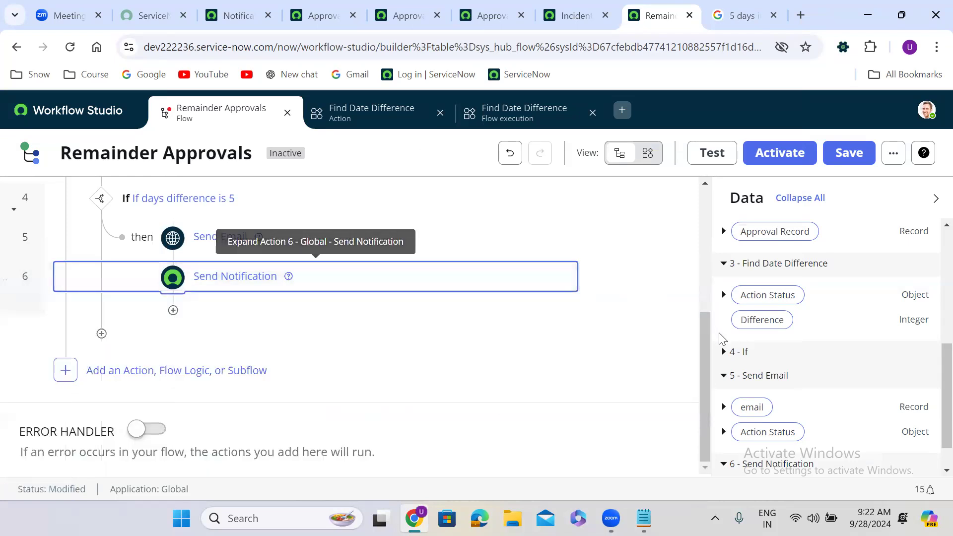
Review the flow steps, save, then activate and confirm so it shows Published and Active.
drag(705, 425, 703, 185)
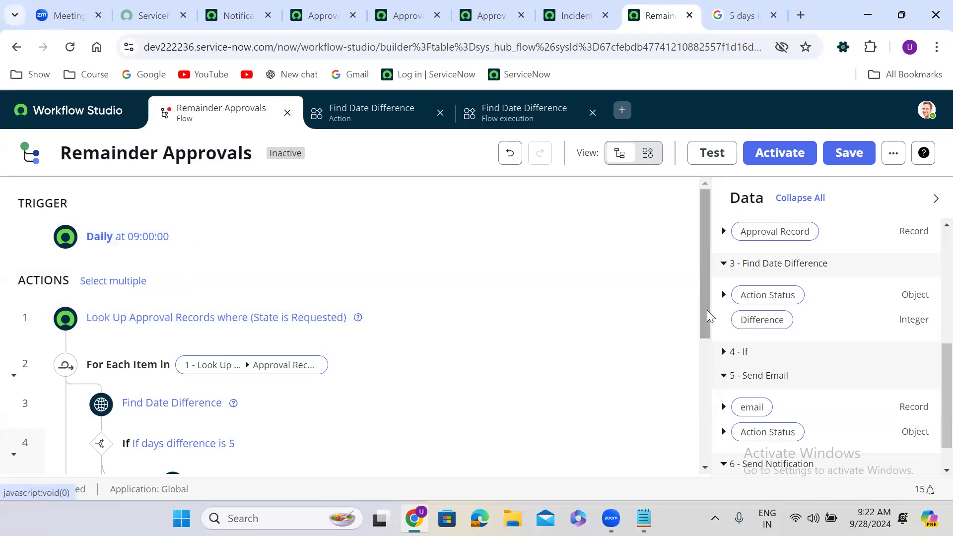
drag(705, 274, 705, 326)
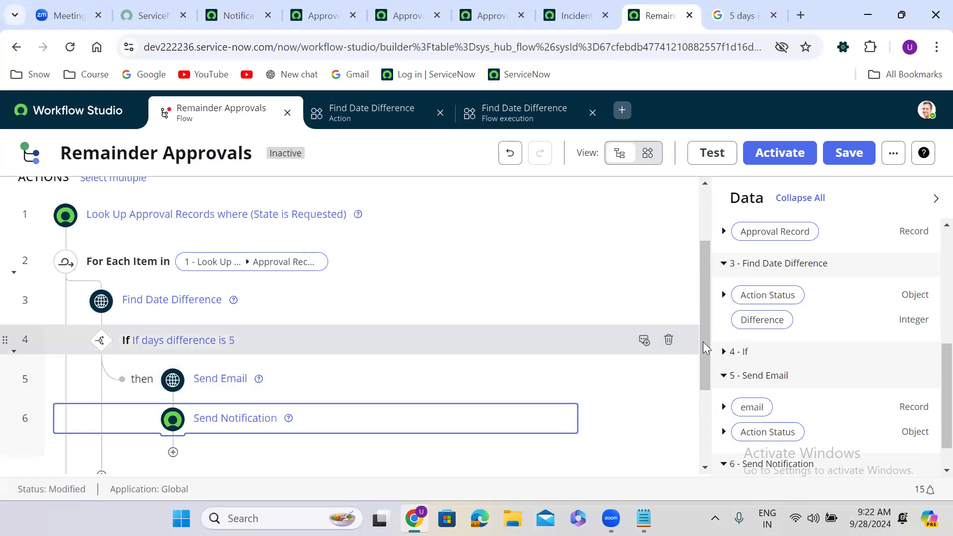
scroll(703, 347, down, 1)
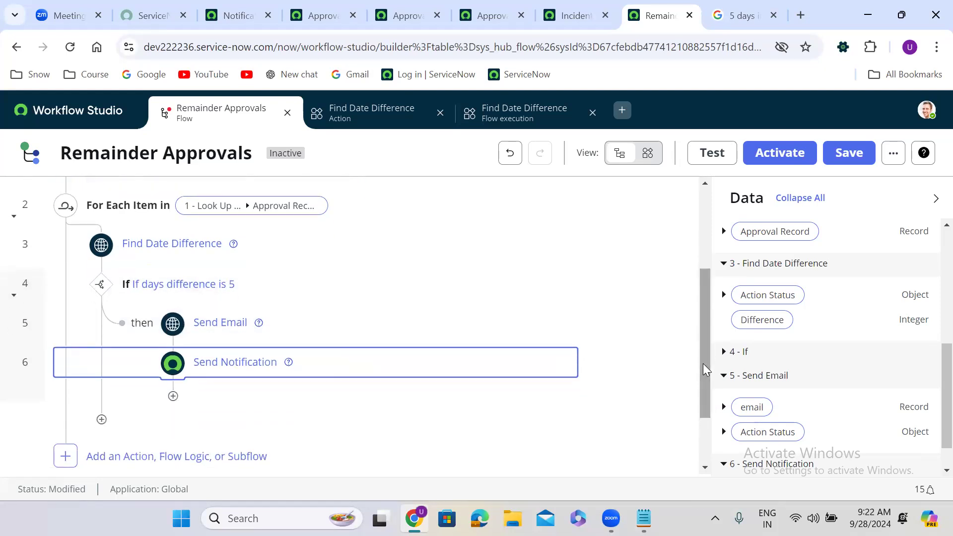
drag(703, 363, 722, 290)
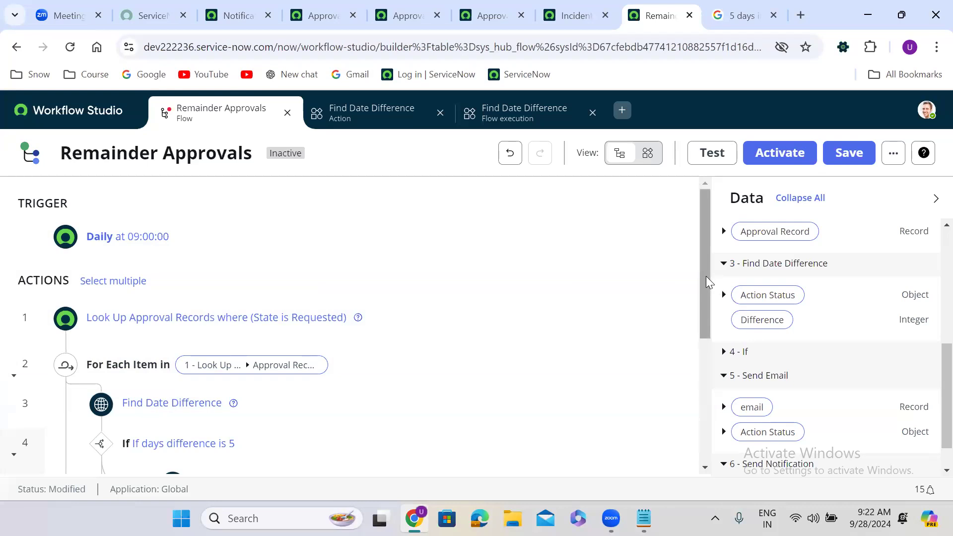
drag(705, 278, 695, 347)
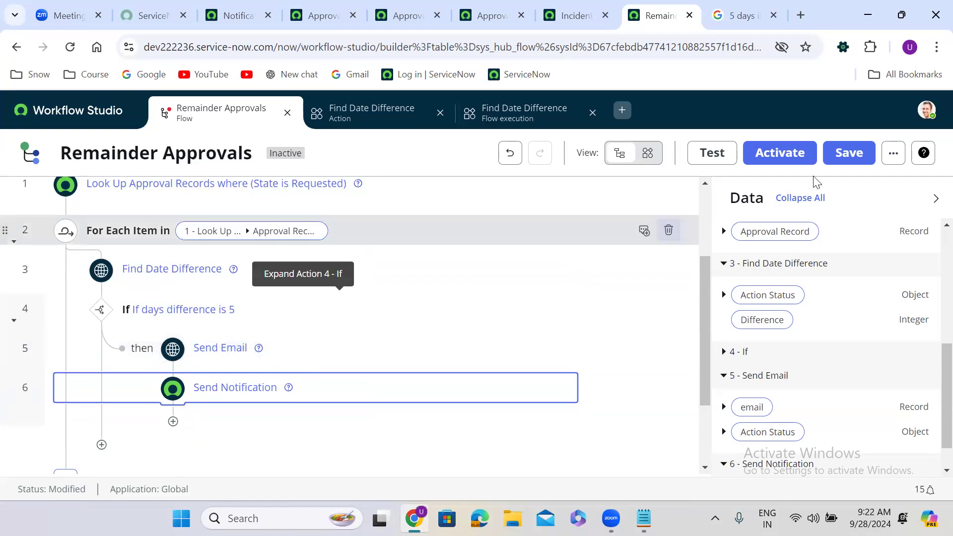
click(844, 158)
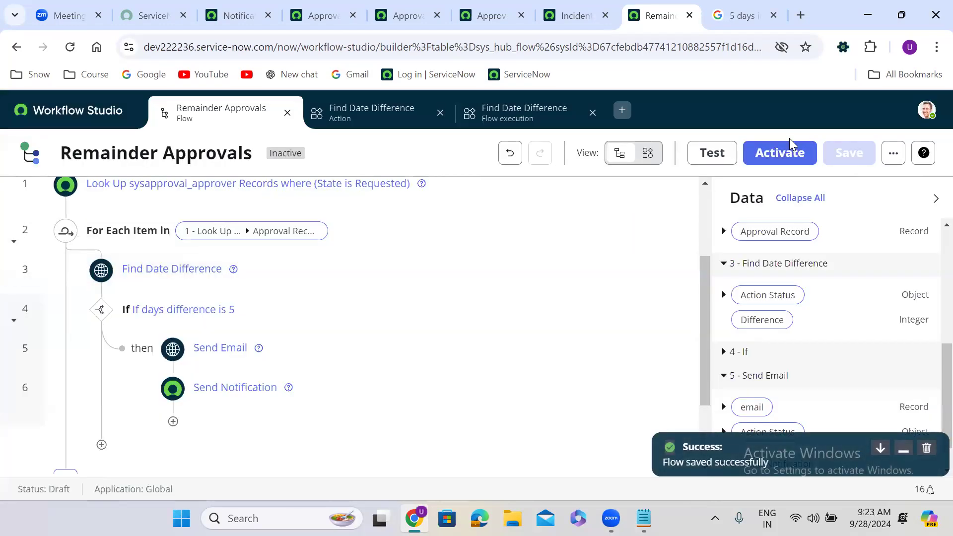
click(782, 151)
click(636, 310)
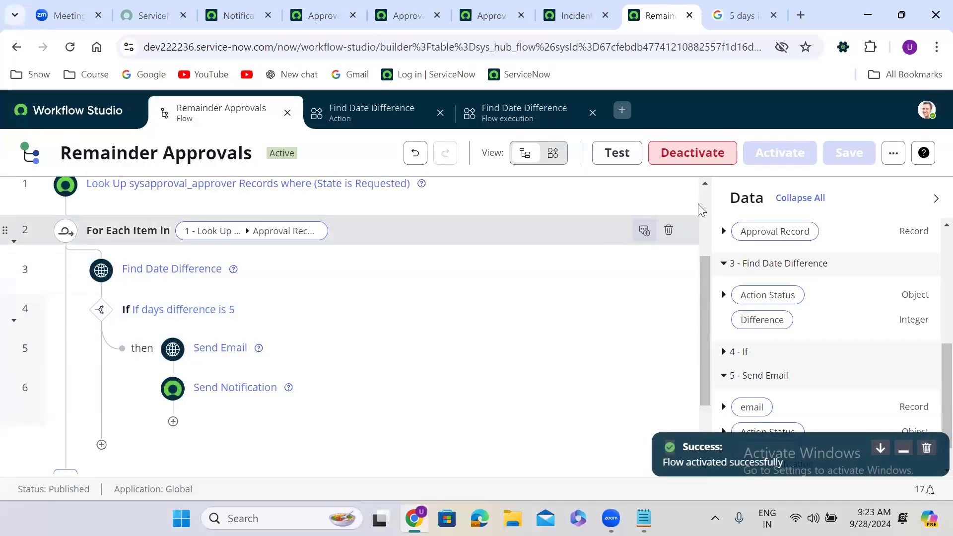
click(702, 190)
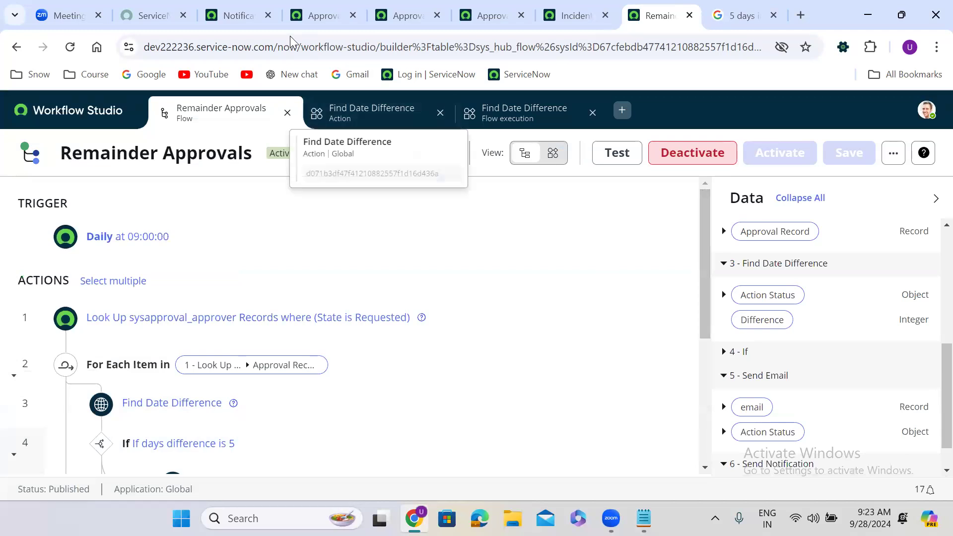
Create a new Scheduled Job of type 'Automatically run a script of your choosing'.
click(232, 13)
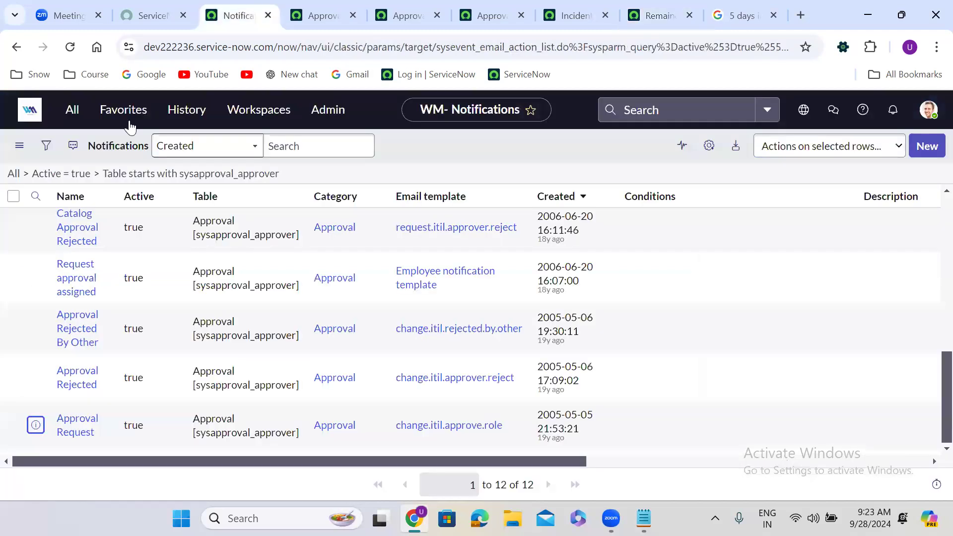
click(72, 109)
text(sched)
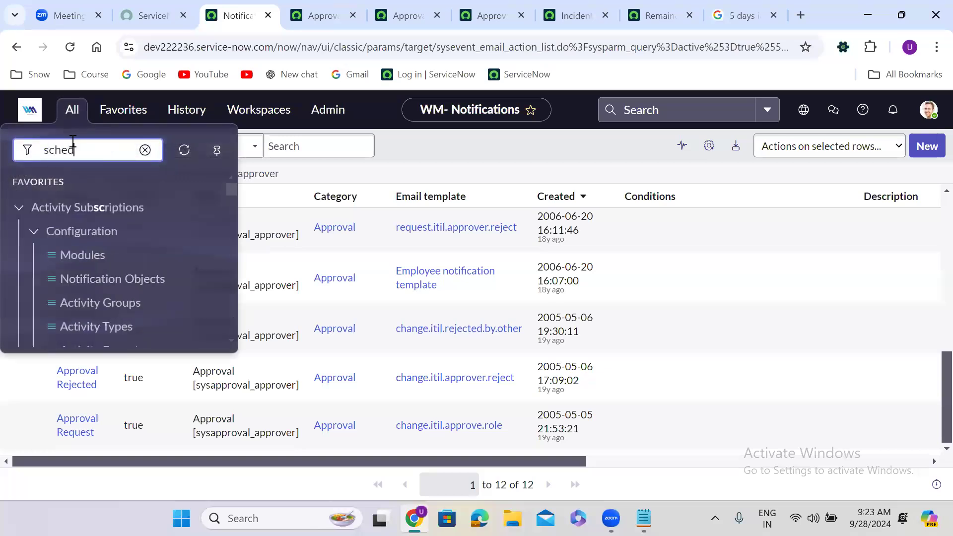
text(uled jobs)
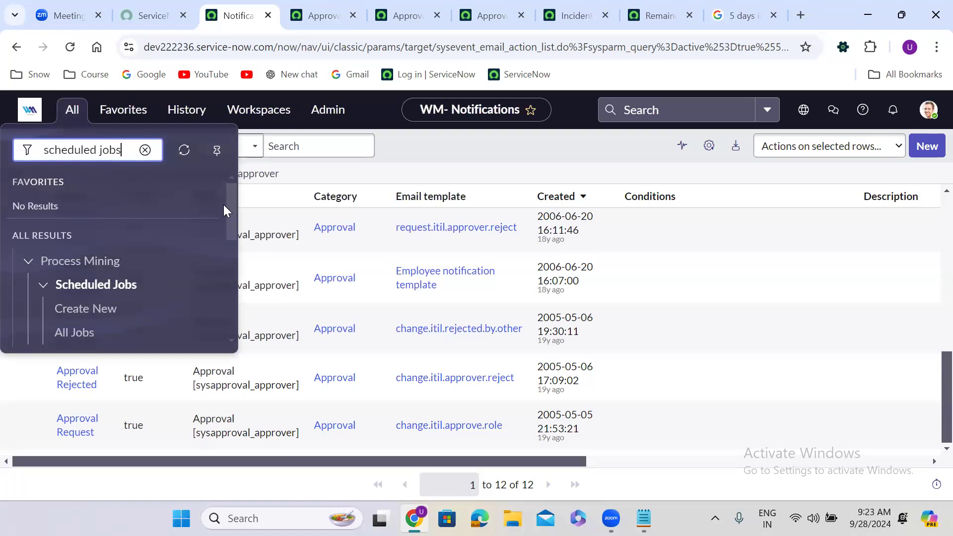
drag(232, 203, 235, 253)
click(87, 221)
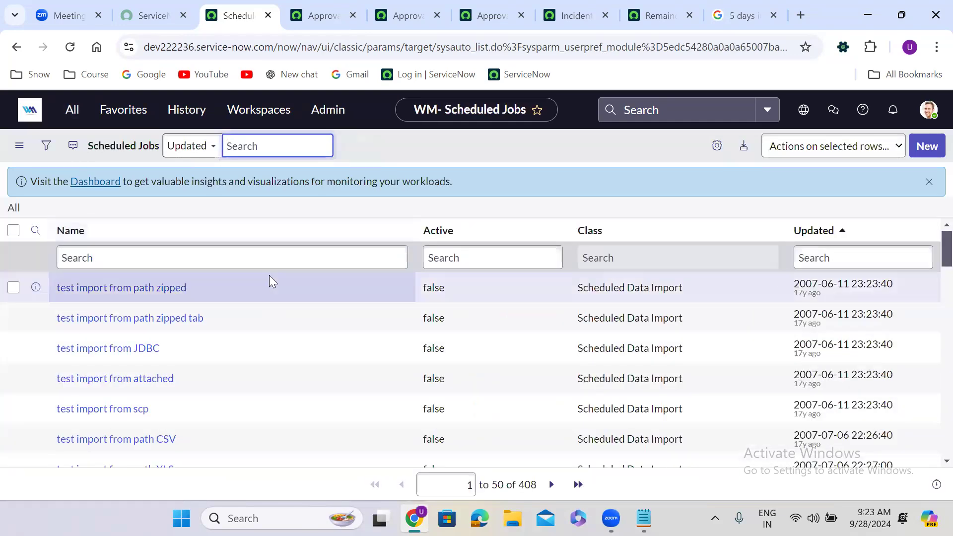
click(928, 146)
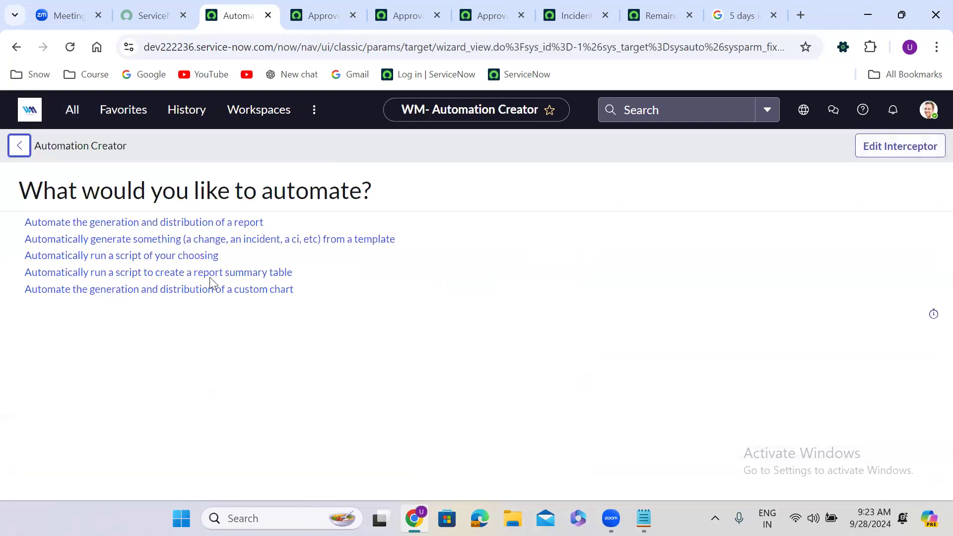
click(77, 258)
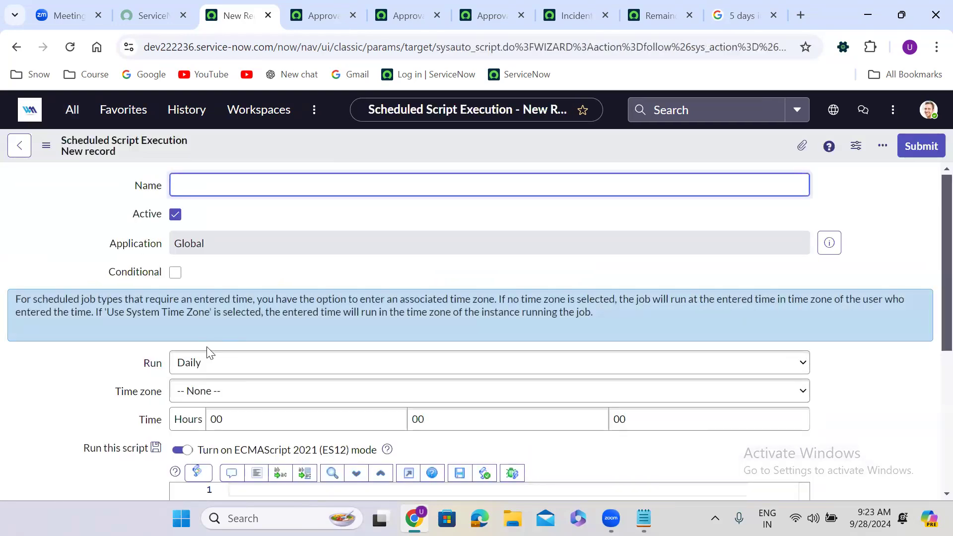
Insert the vargr GlideRecord query snippet into the job's script.
click(338, 308)
scroll(338, 308, down, 3)
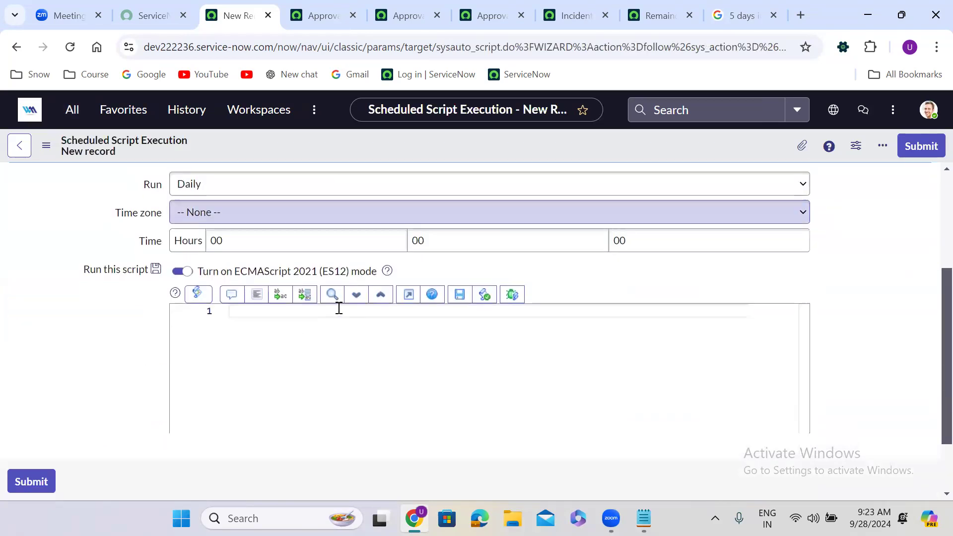
text(vargr)
key(Tab)
click(379, 311)
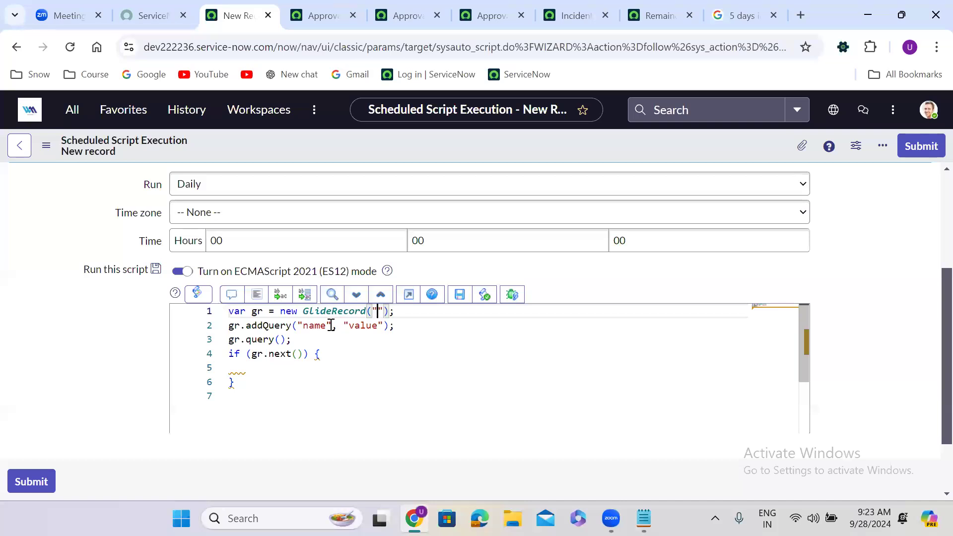
Change the snippet's if to a while loop and add a gs.eventQueue call.
double_click(233, 354)
text(while)
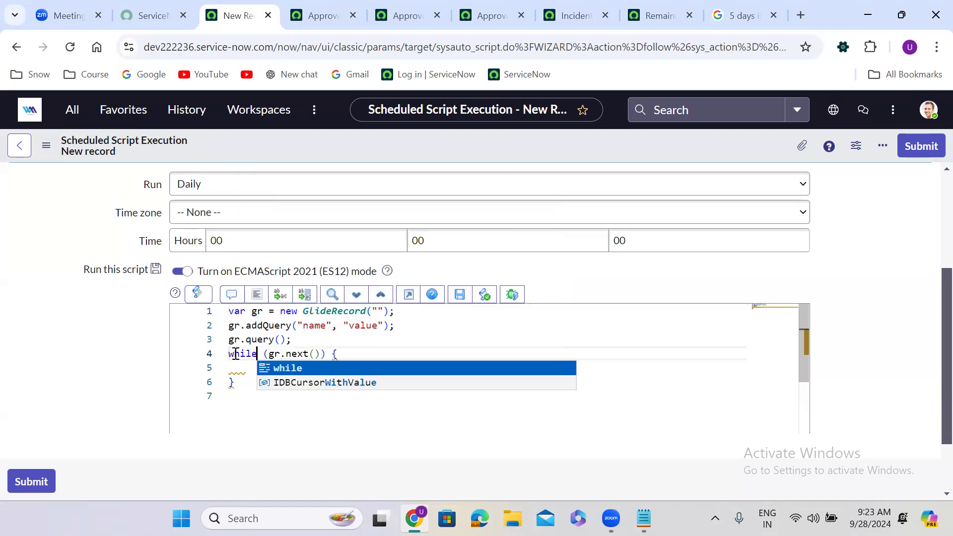
click(247, 368)
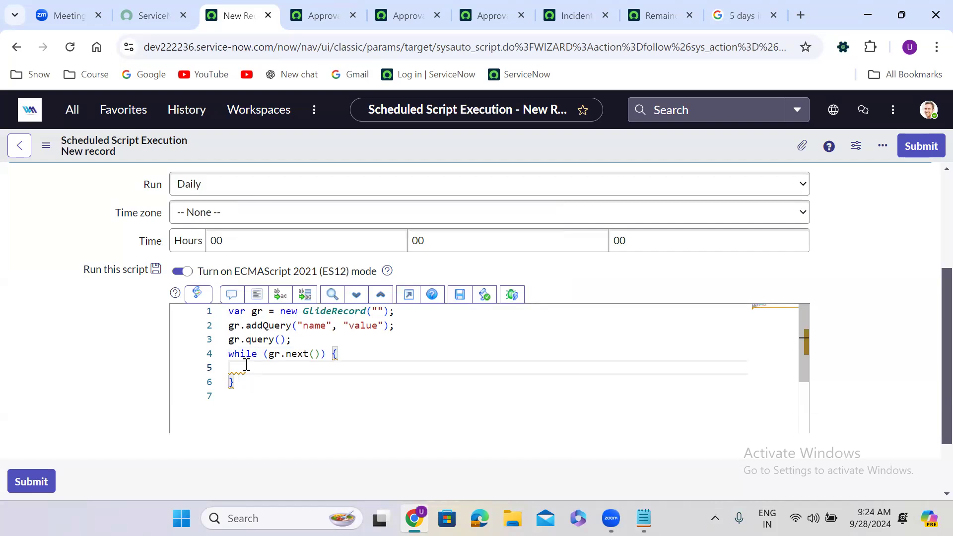
text(gs.eve)
key(Return)
click(658, 2)
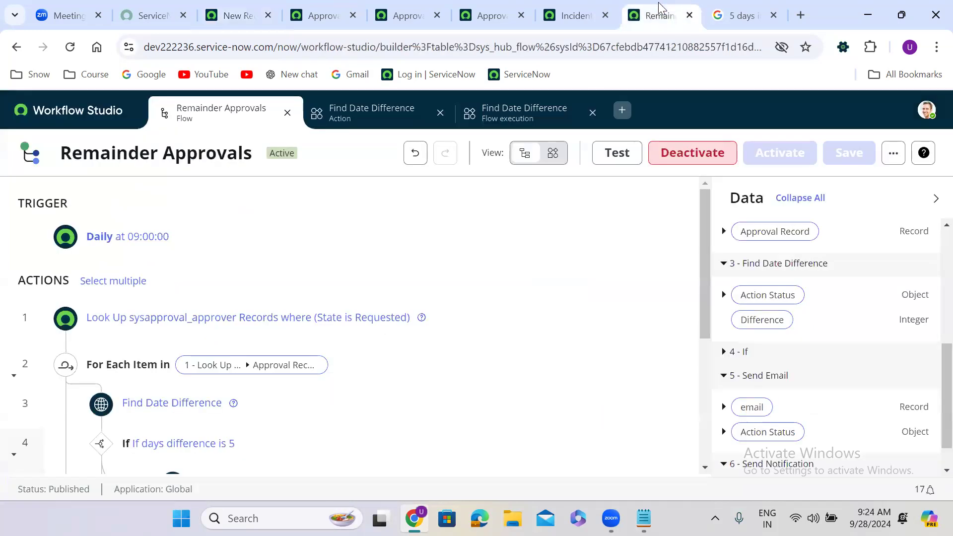
Expand the Daily at 09:00:00 trigger to view its Trigger and Time settings.
drag(707, 213, 709, 319)
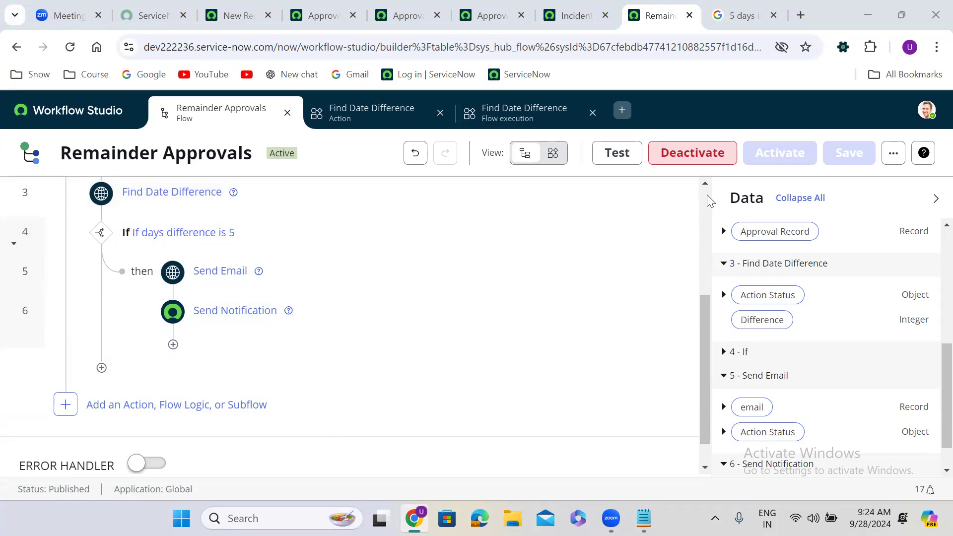
scroll(700, 191, up, 4)
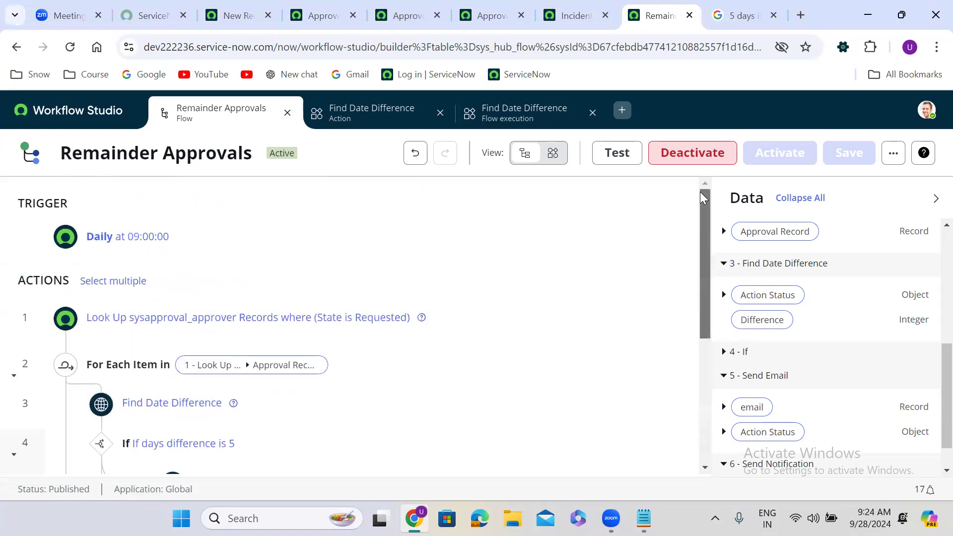
click(195, 237)
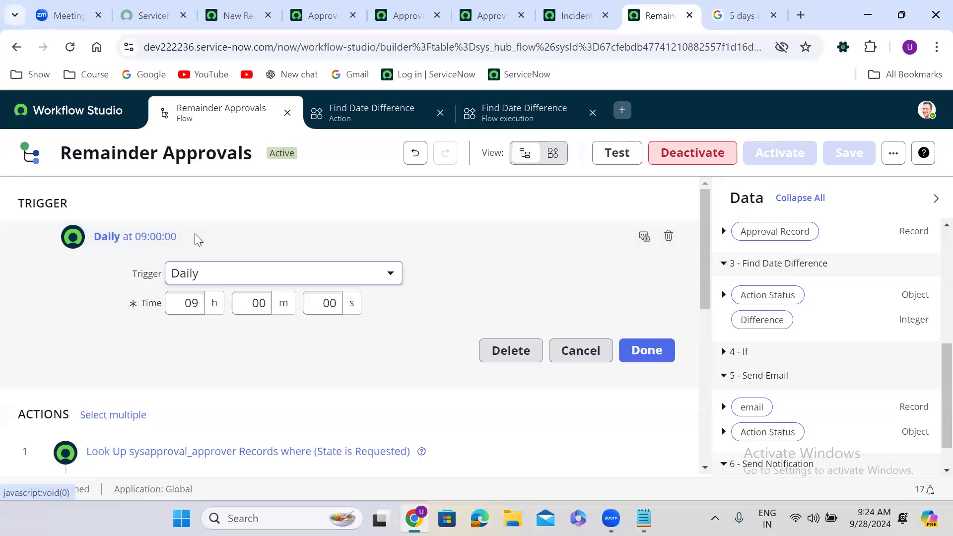
click(233, 280)
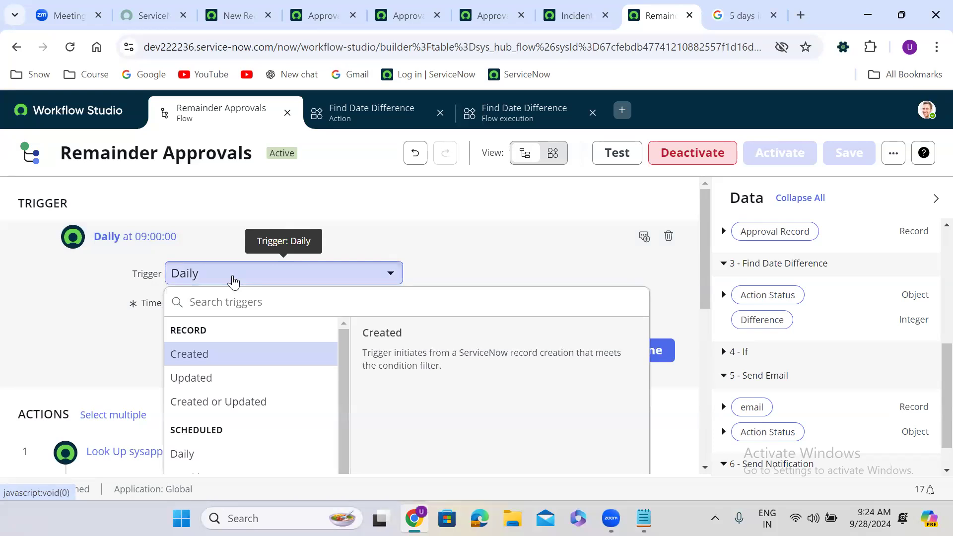
click(448, 237)
click(357, 237)
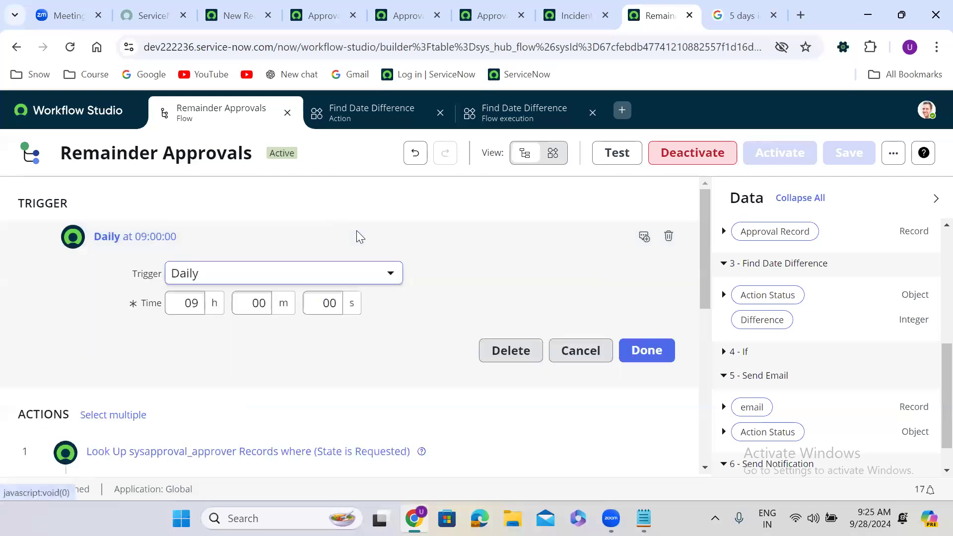